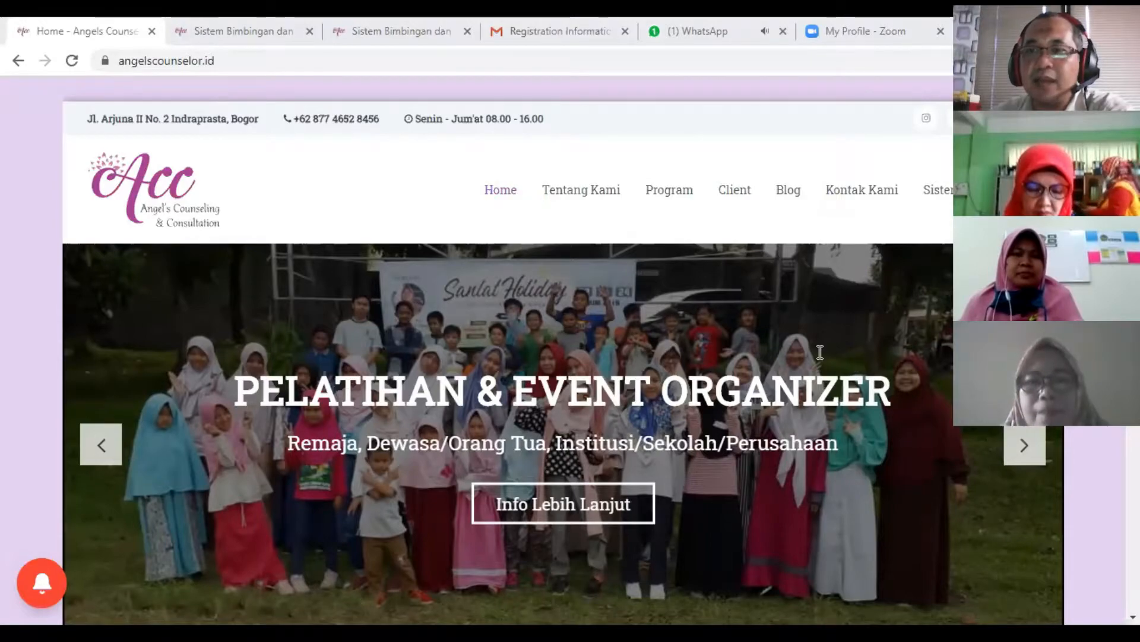
scroll(247, 237, down, 1)
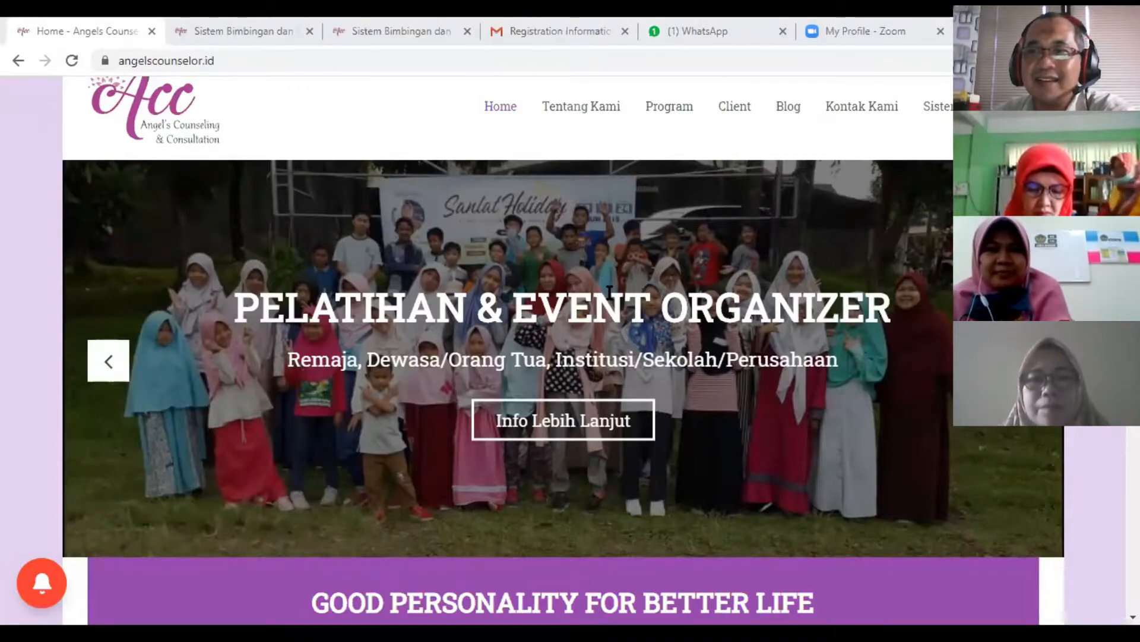
scroll(643, 254, up, 1)
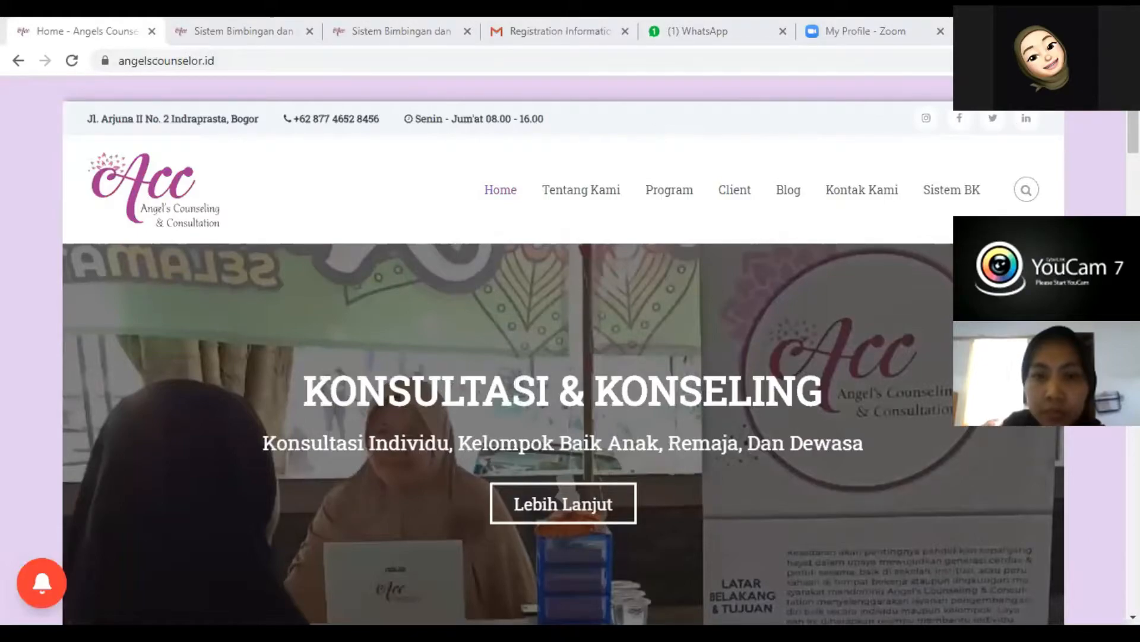
- Set the page zoom of the angelscounselor.id homepage to 110% and show its full web address
click(1127, 60)
click(1071, 216)
click(1070, 216)
click(1070, 216)
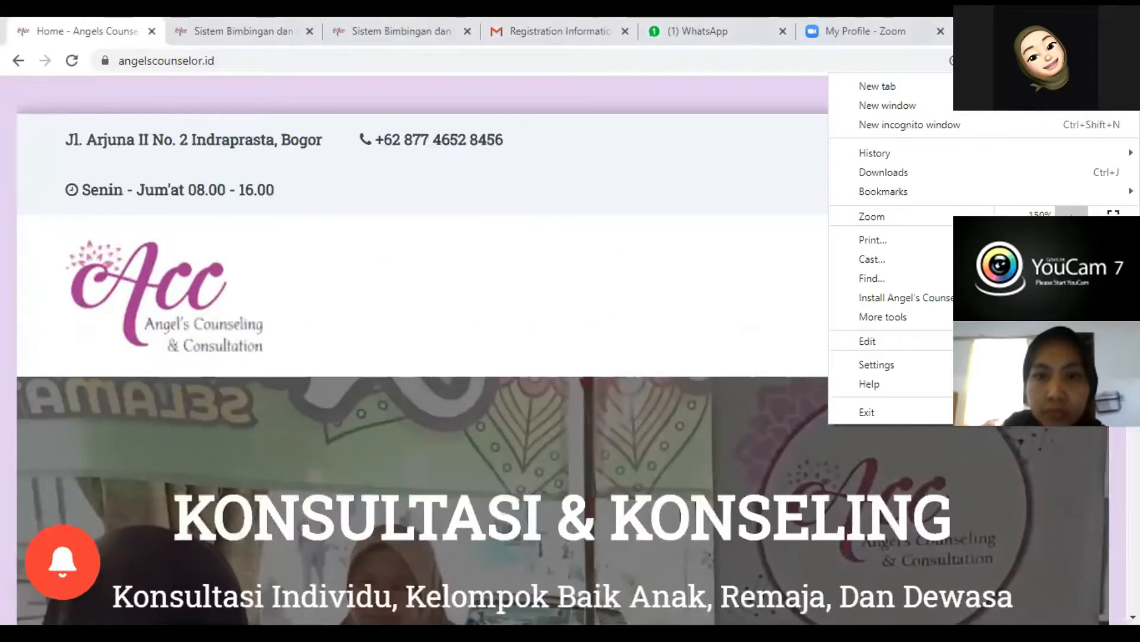
click(213, 65)
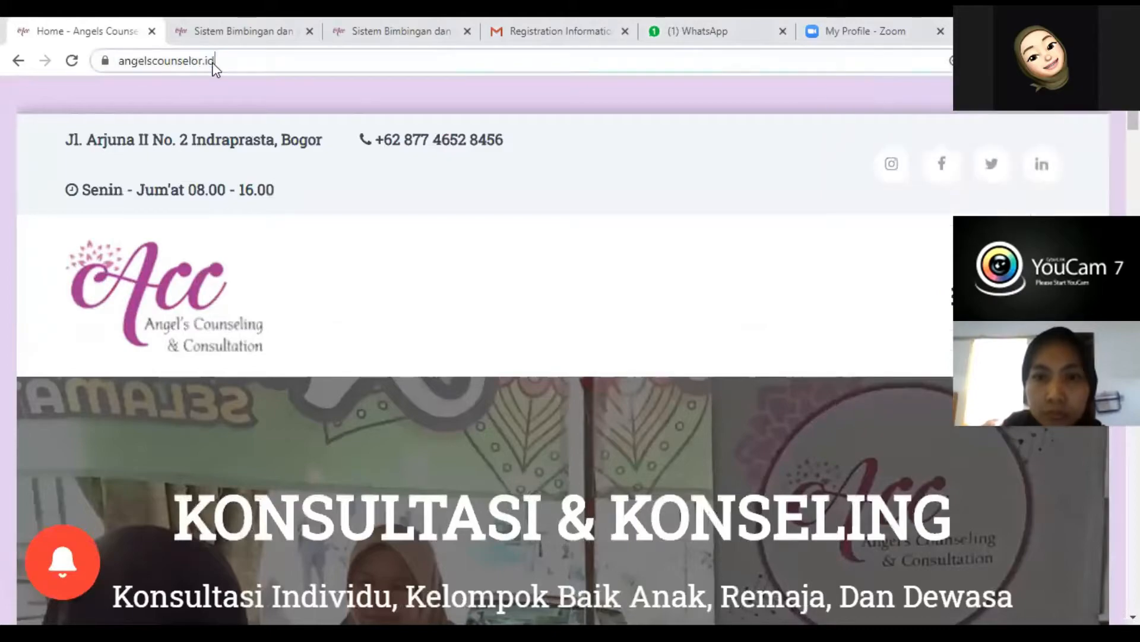
click(242, 62)
click(1126, 61)
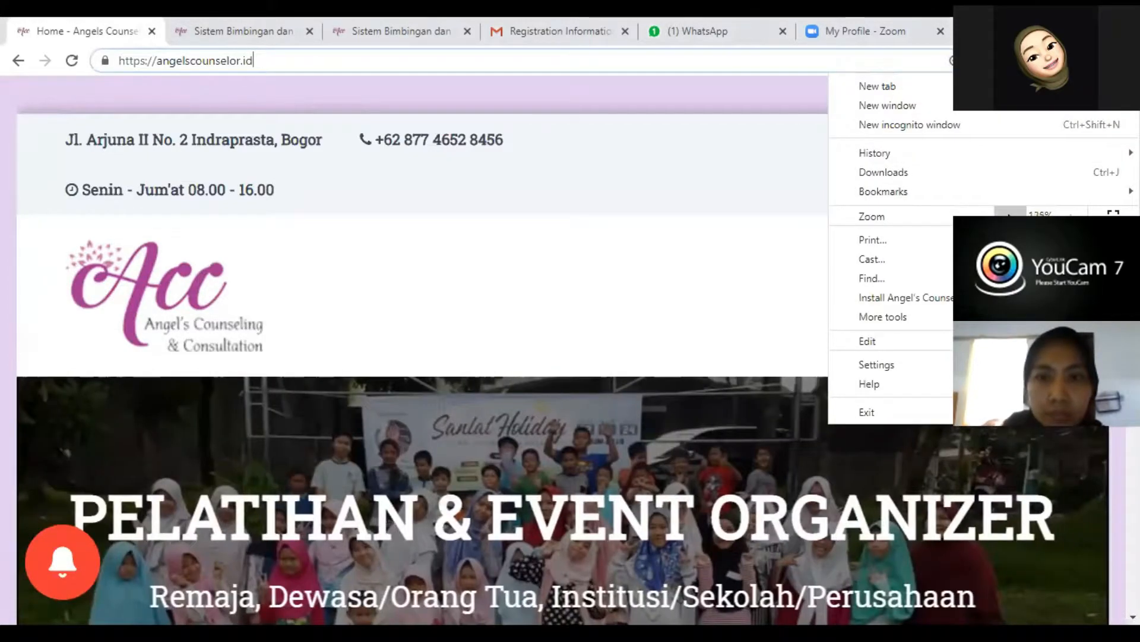
click(1010, 217)
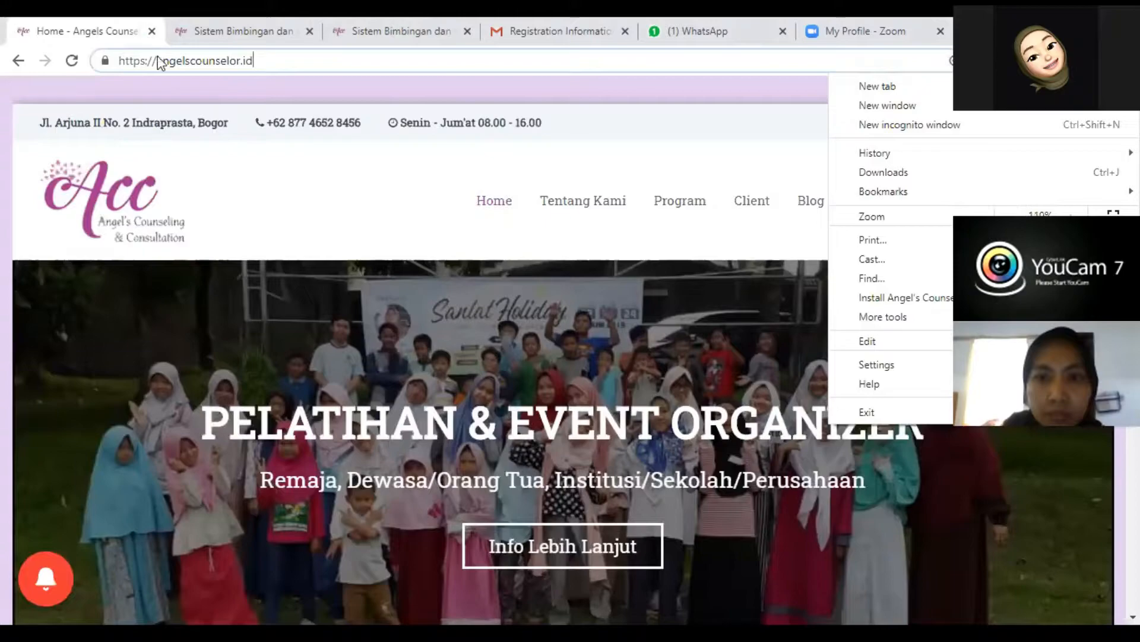
drag(266, 62, 171, 61)
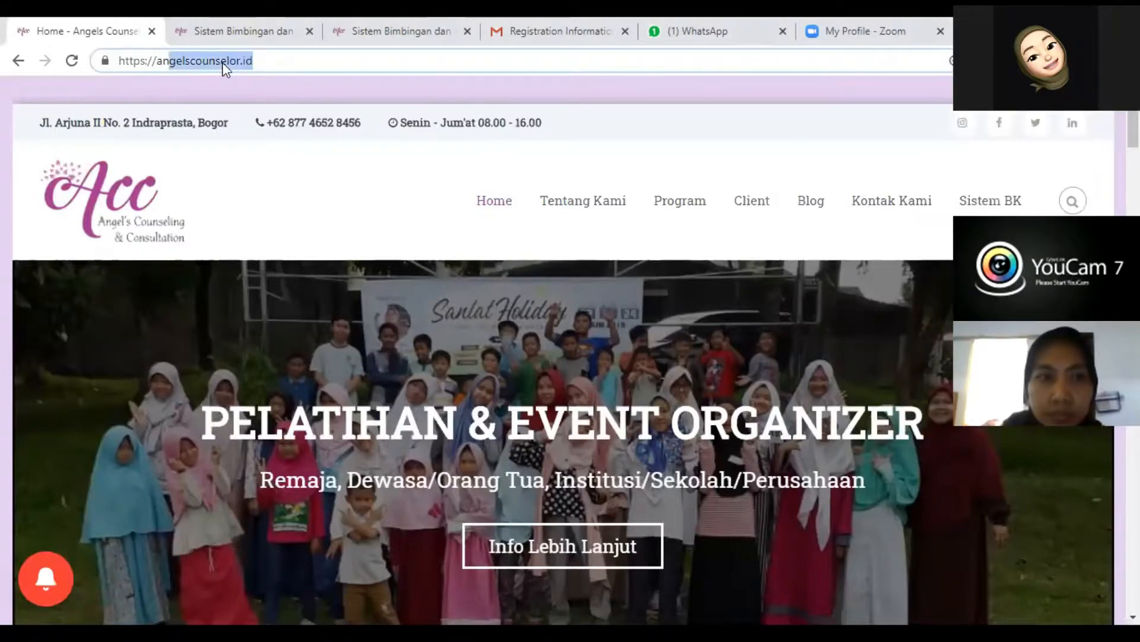
click(265, 63)
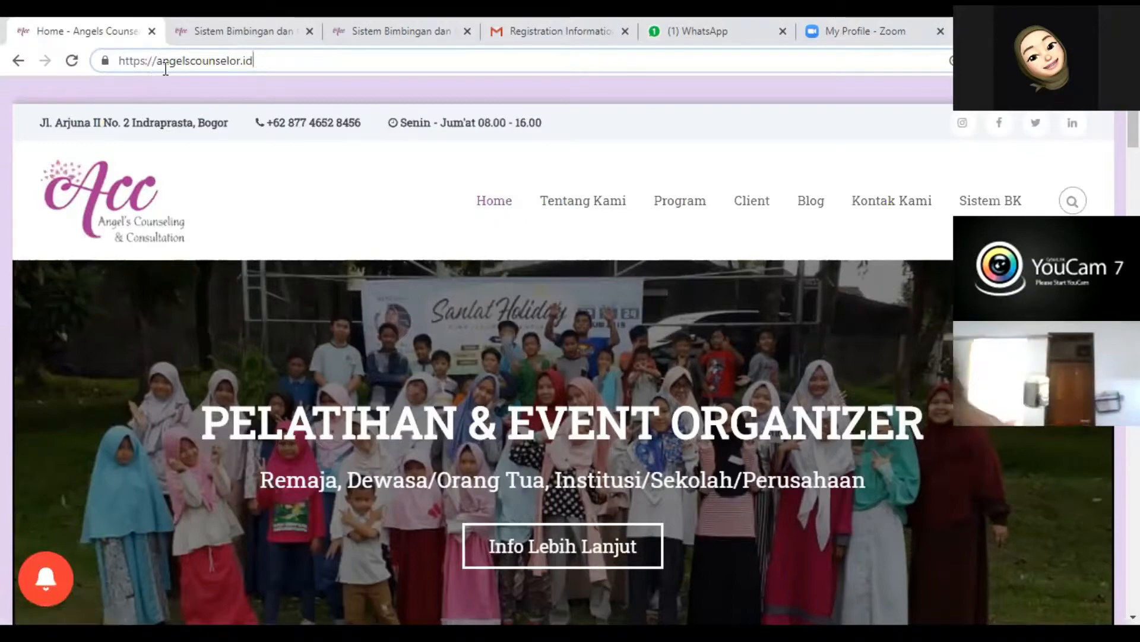
drag(190, 61, 148, 62)
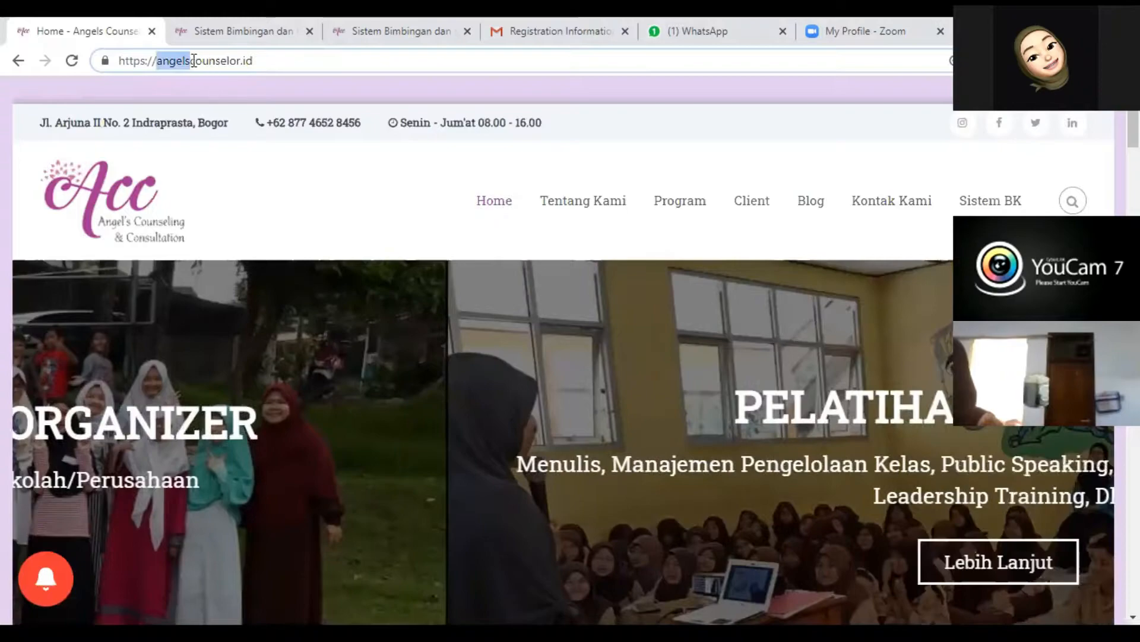
double_click(190, 61)
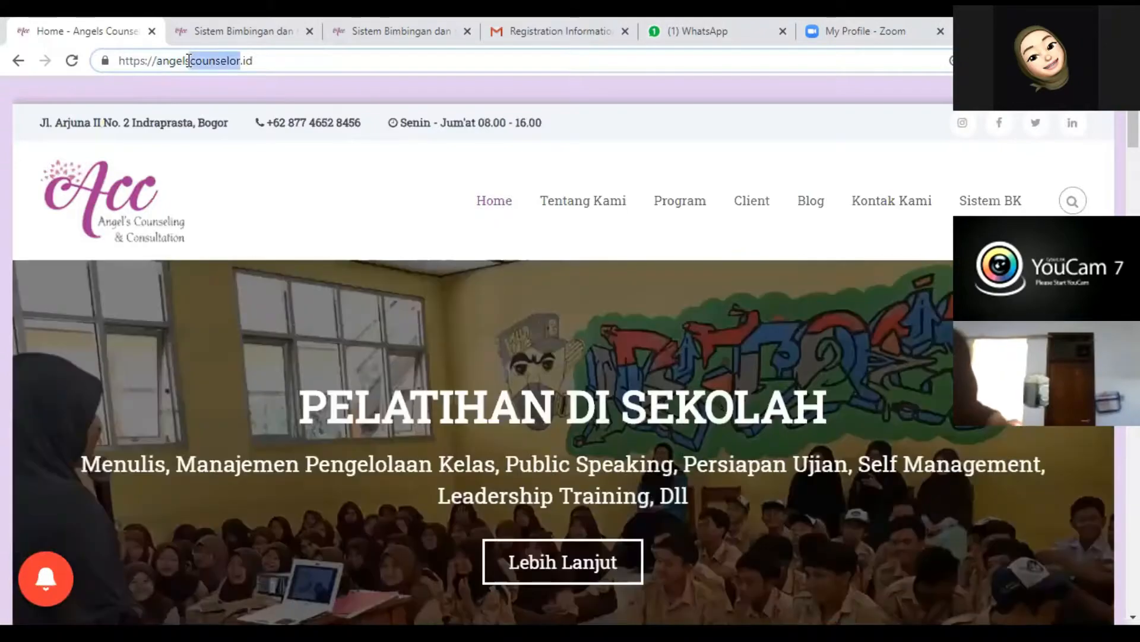
drag(255, 60, 94, 78)
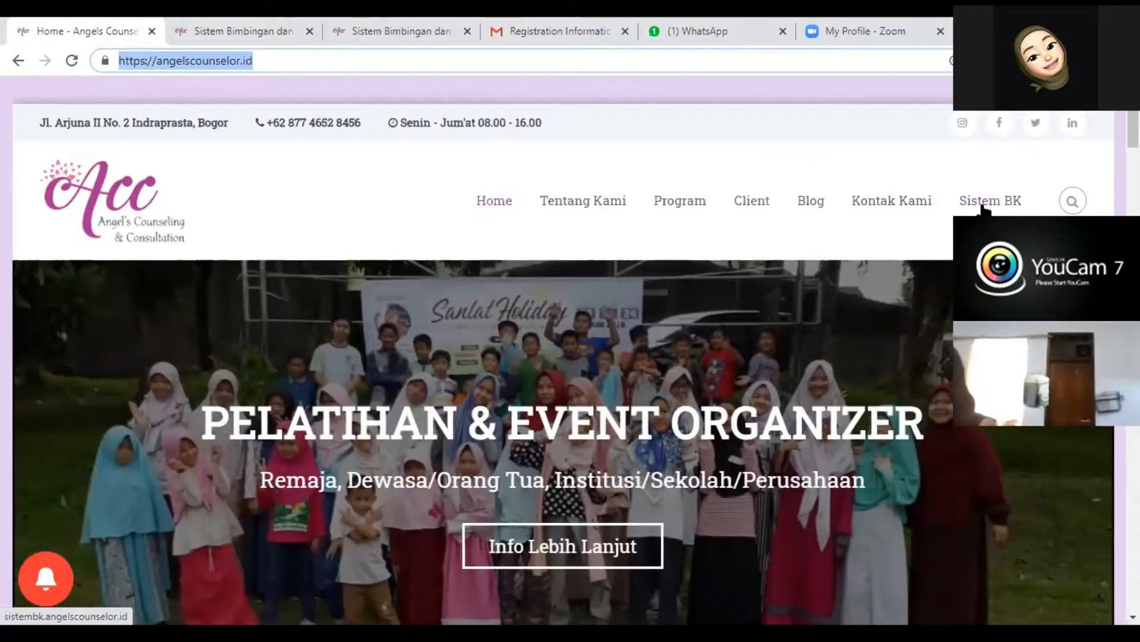
- Look through the homepage from the banner down to the footer, including the Layanan and Portofolio Pekerjaan sections
scroll(550, 275, down, 5)
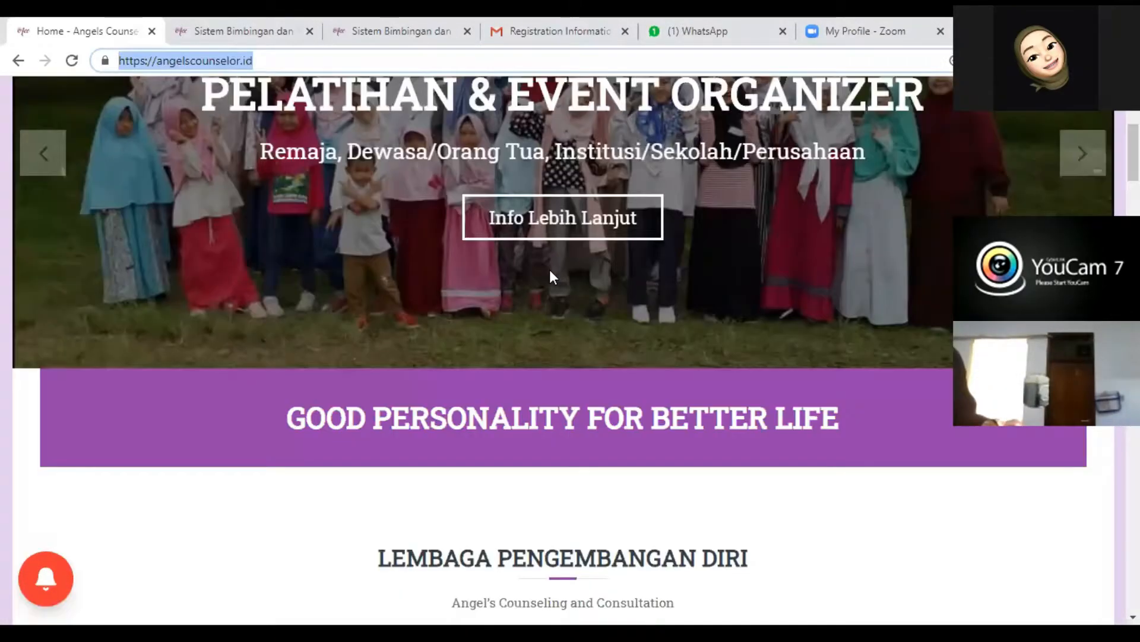
scroll(550, 277, down, 15)
scroll(550, 277, down, 15)
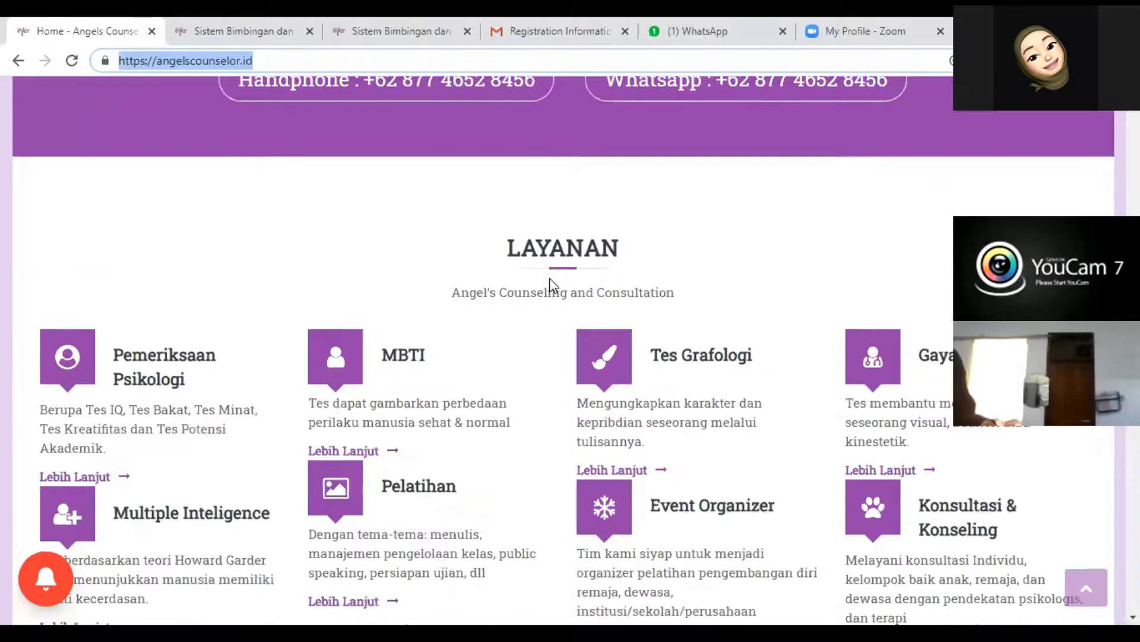
scroll(550, 277, down, 15)
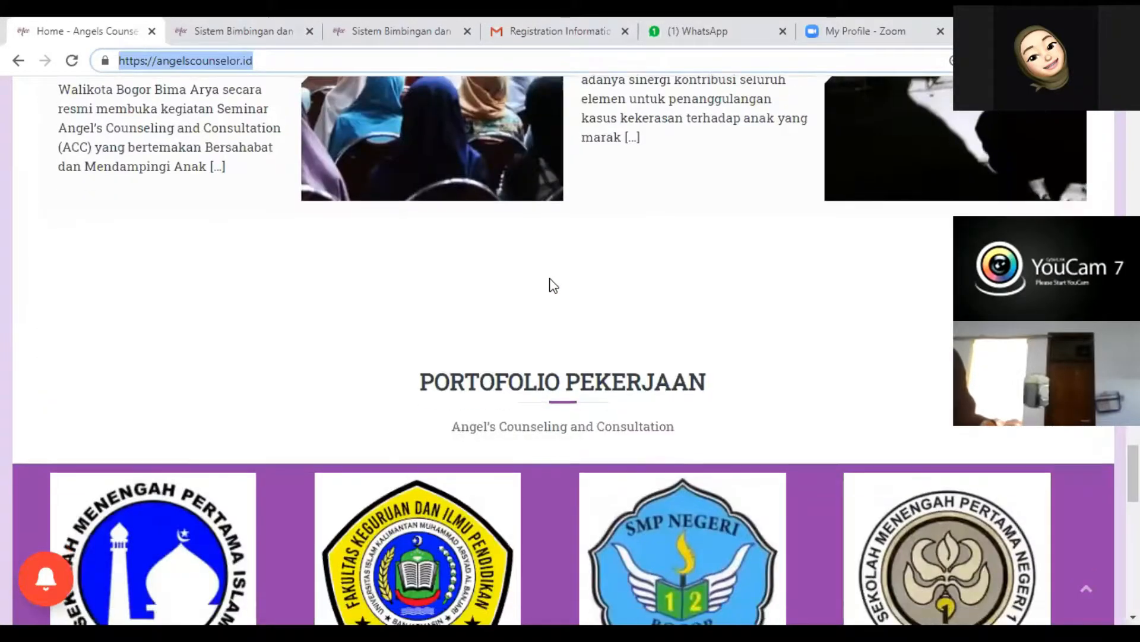
scroll(550, 277, down, 5)
scroll(559, 288, down, 5)
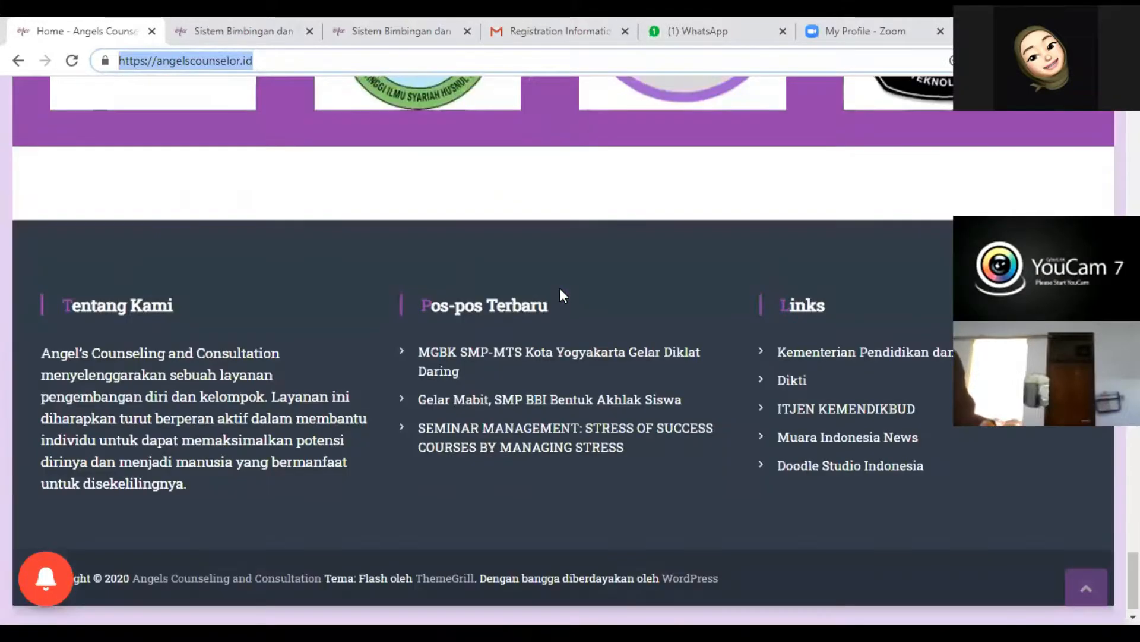
scroll(560, 287, up, 5)
scroll(559, 287, up, 10)
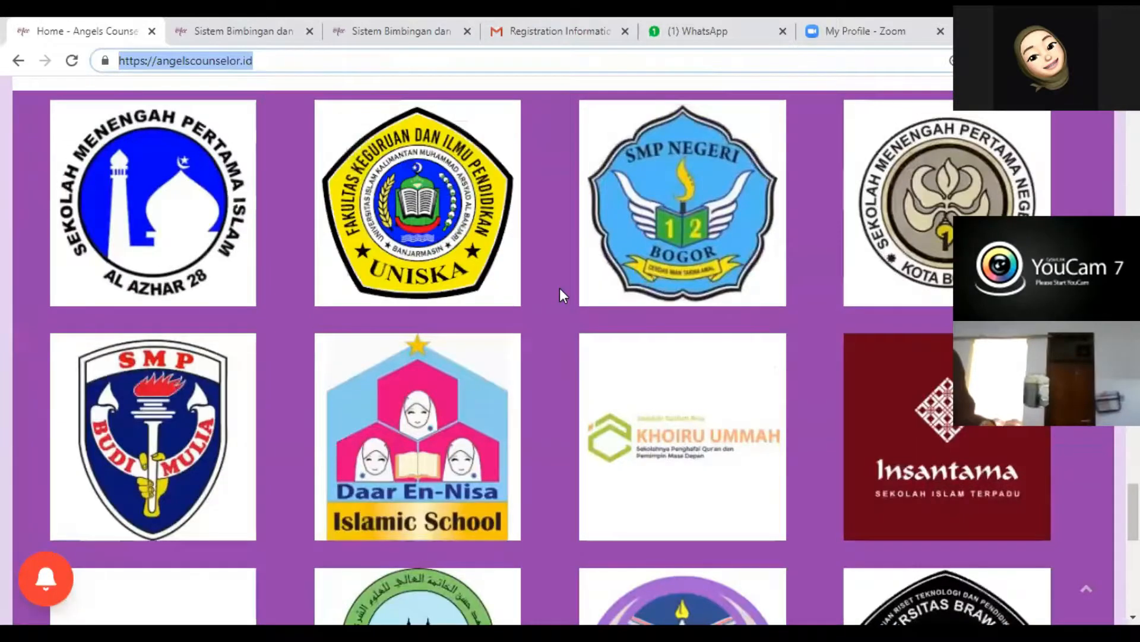
scroll(563, 294, up, 20)
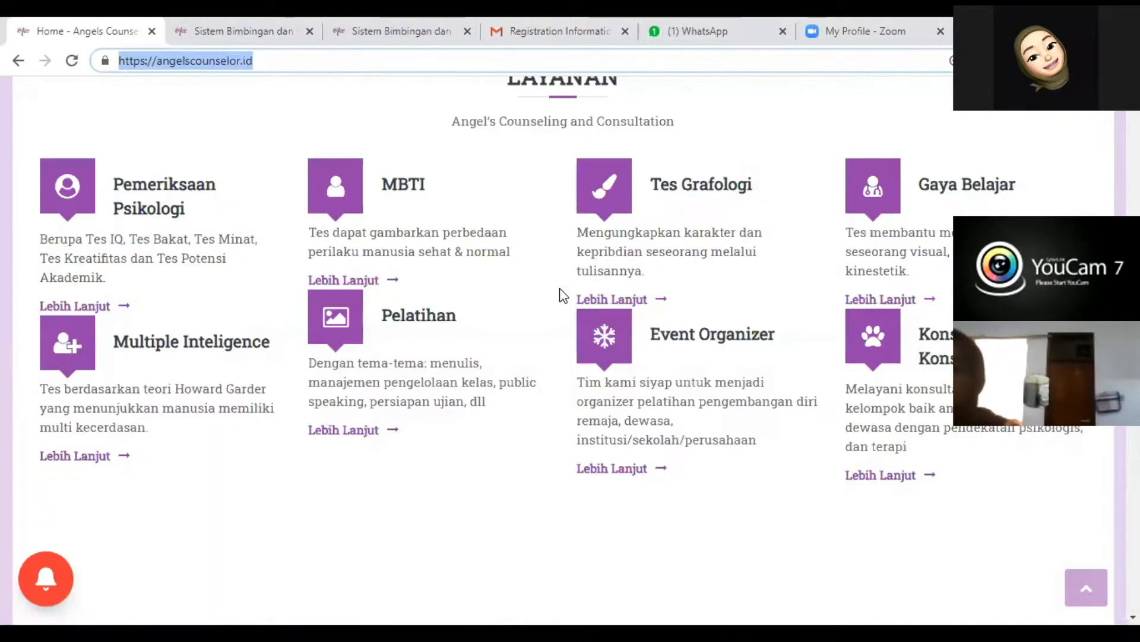
scroll(559, 287, up, 2)
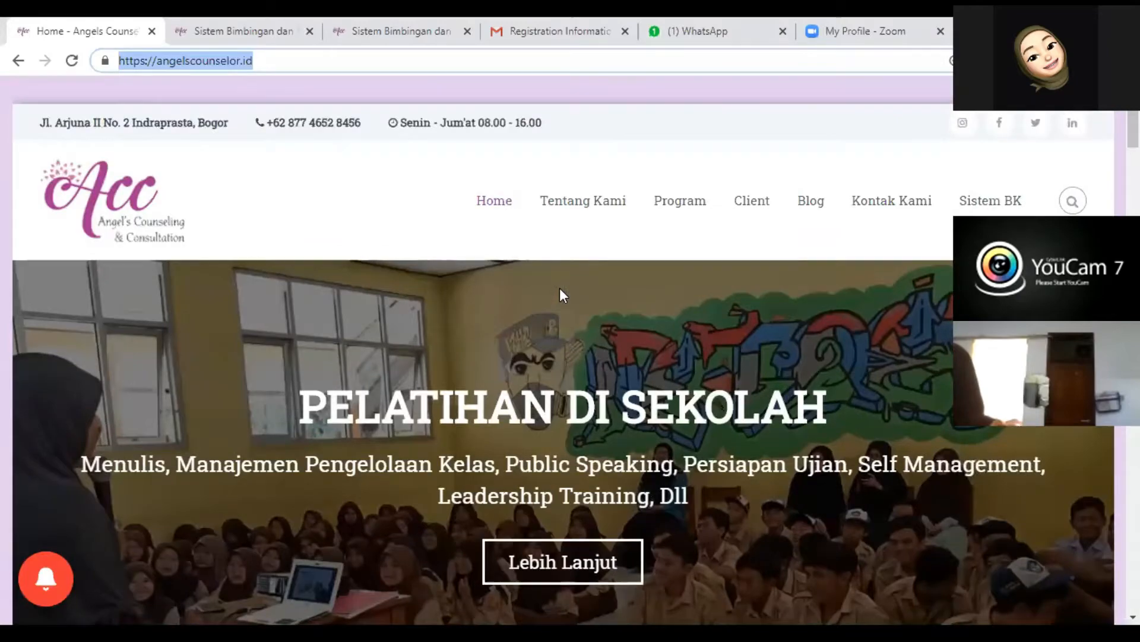
- Open Sistem BK from the homepage and log out of the signed-in account
click(982, 206)
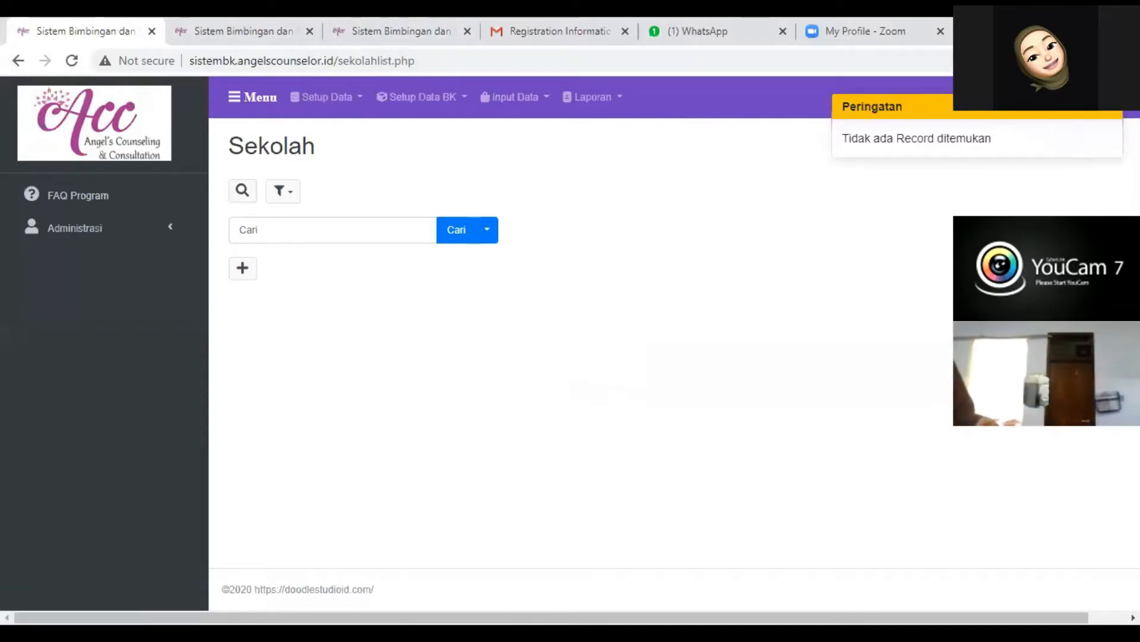
click(1108, 113)
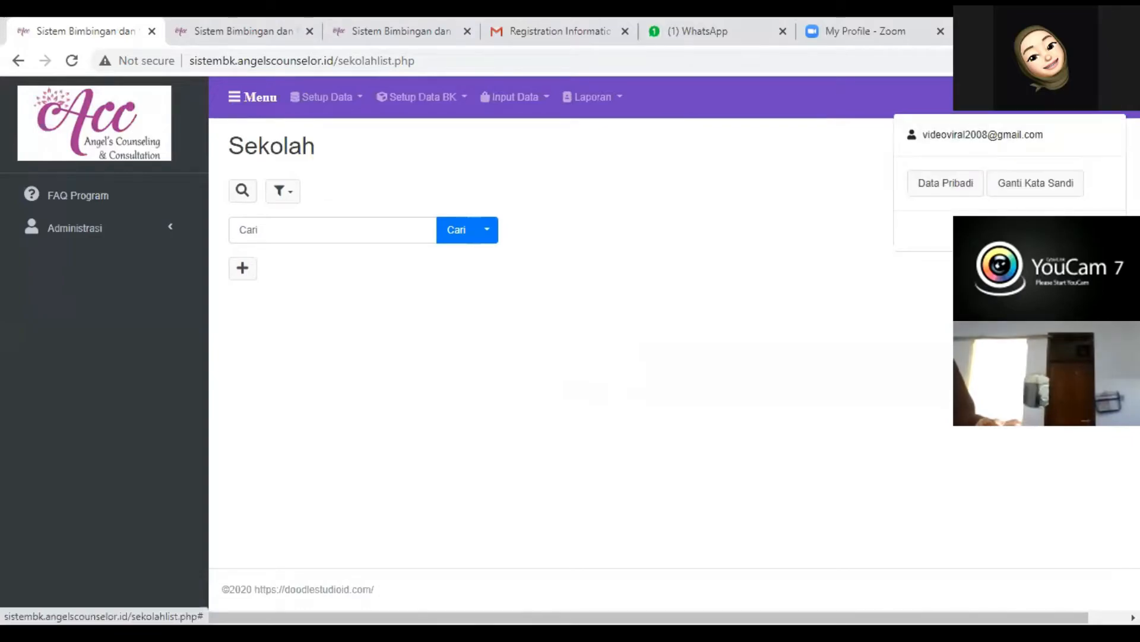
click(1092, 230)
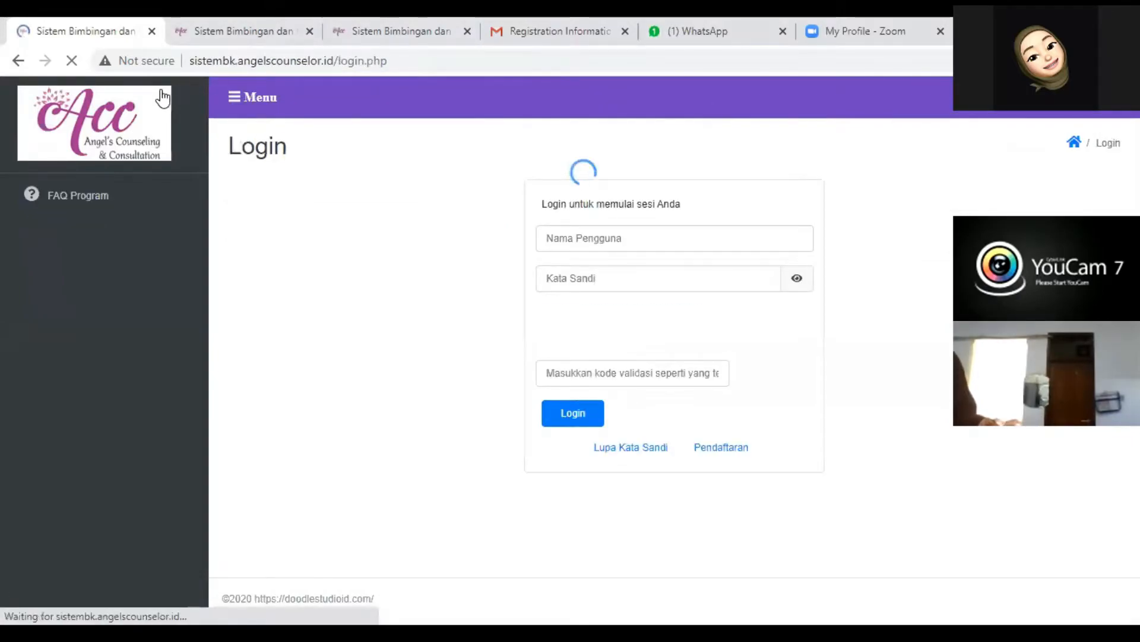
- Shorten the login page's address to sistembk.angelscounselor.id and load it
drag(334, 60, 715, 94)
key(BackSpace)
key(Return)
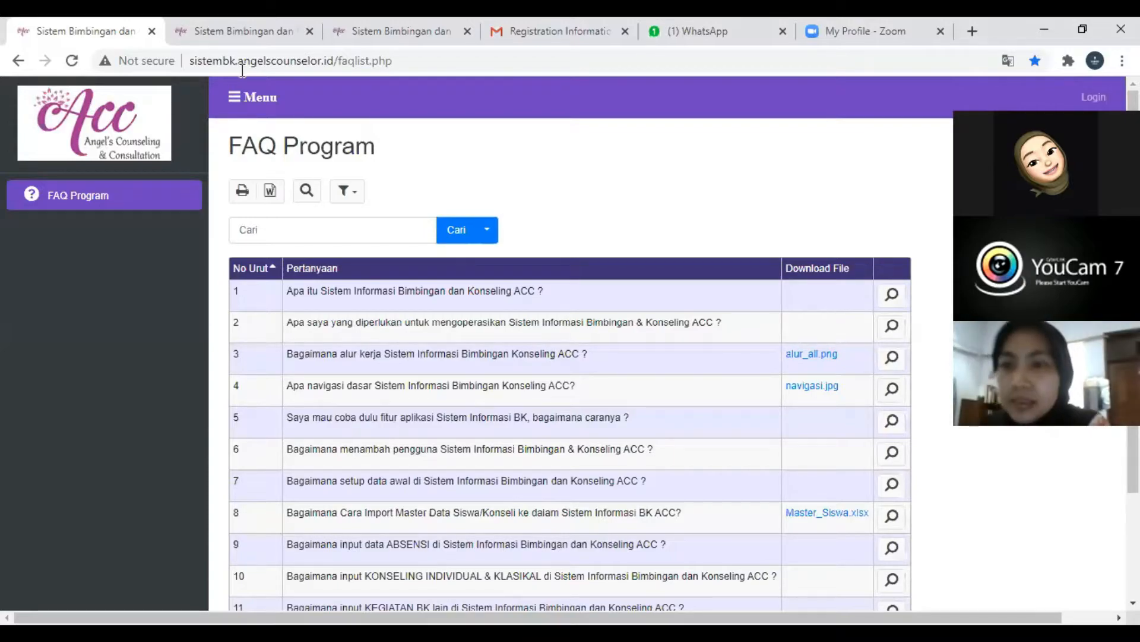
- Copy the angelscounselor.id part of the FAQ page's address and paste it as the address of a new browser tab
drag(334, 61, 238, 61)
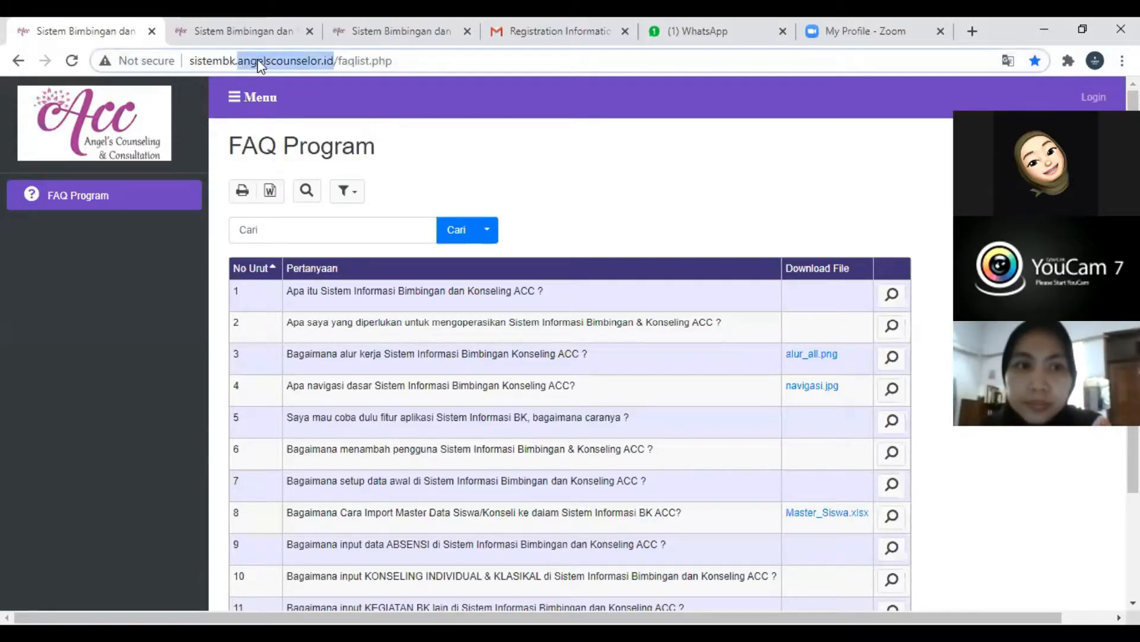
right_click(258, 58)
click(304, 153)
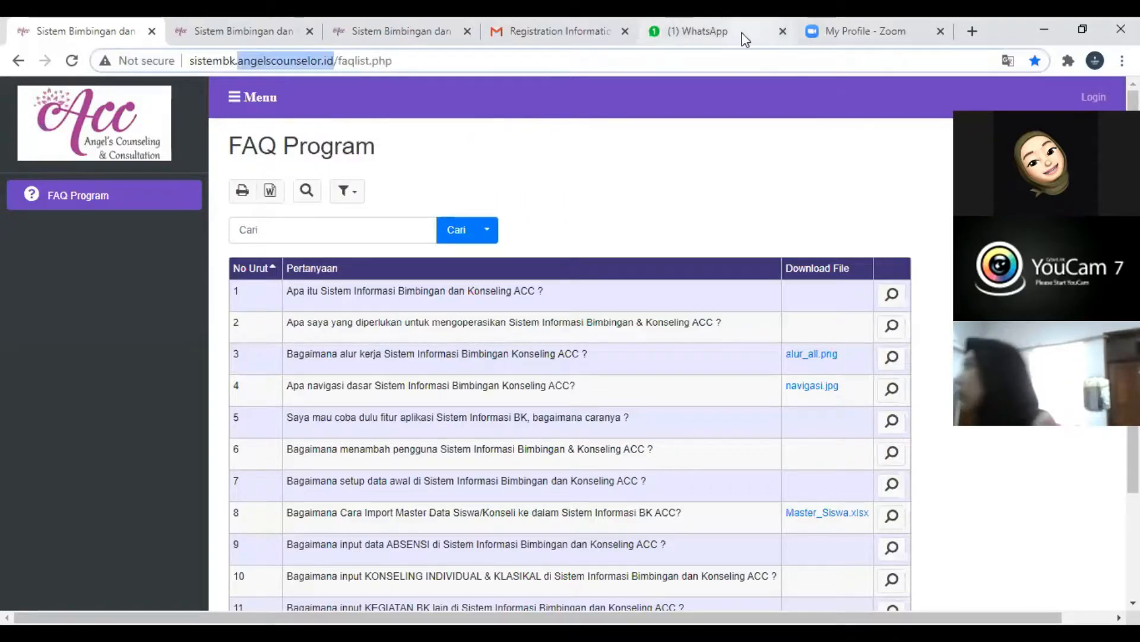
click(879, 36)
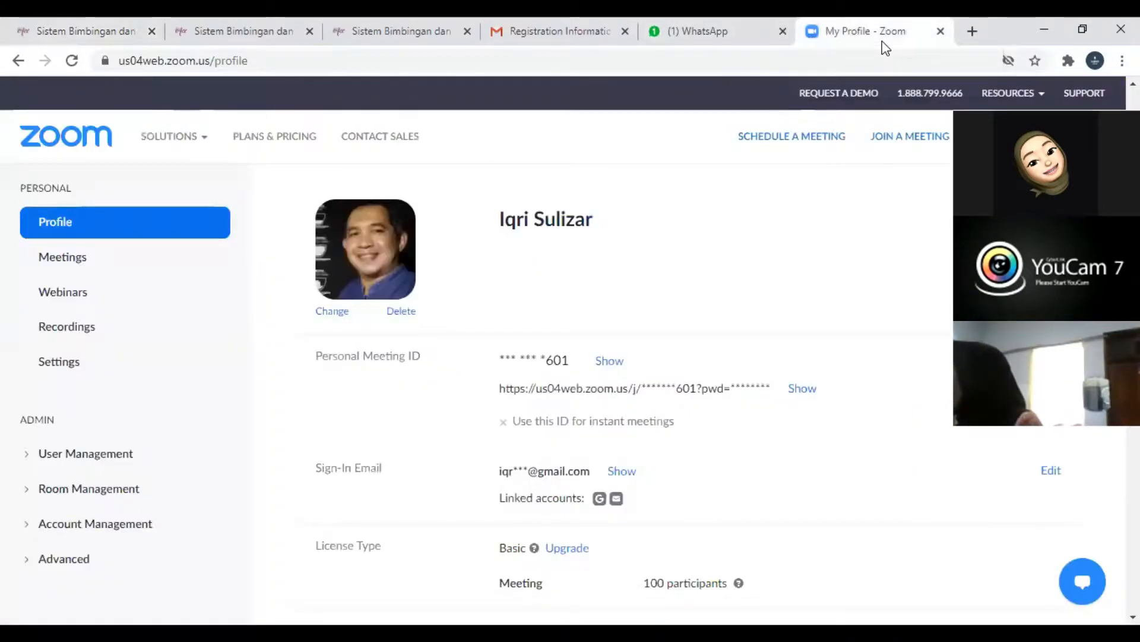
click(718, 31)
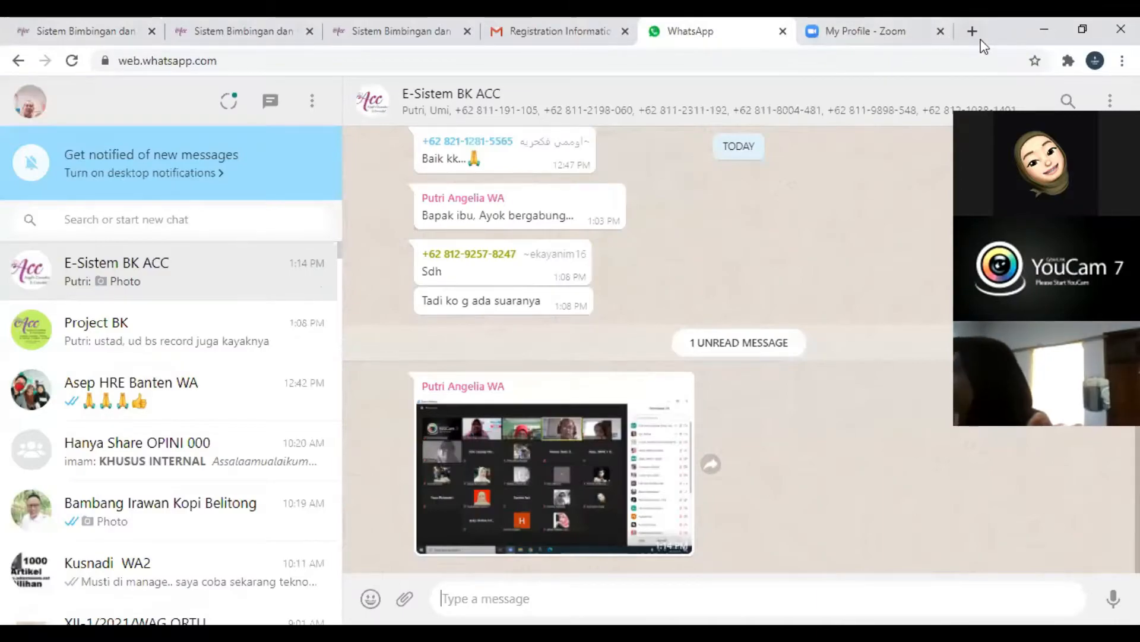
key(ctrl+t)
key(ctrl+v)
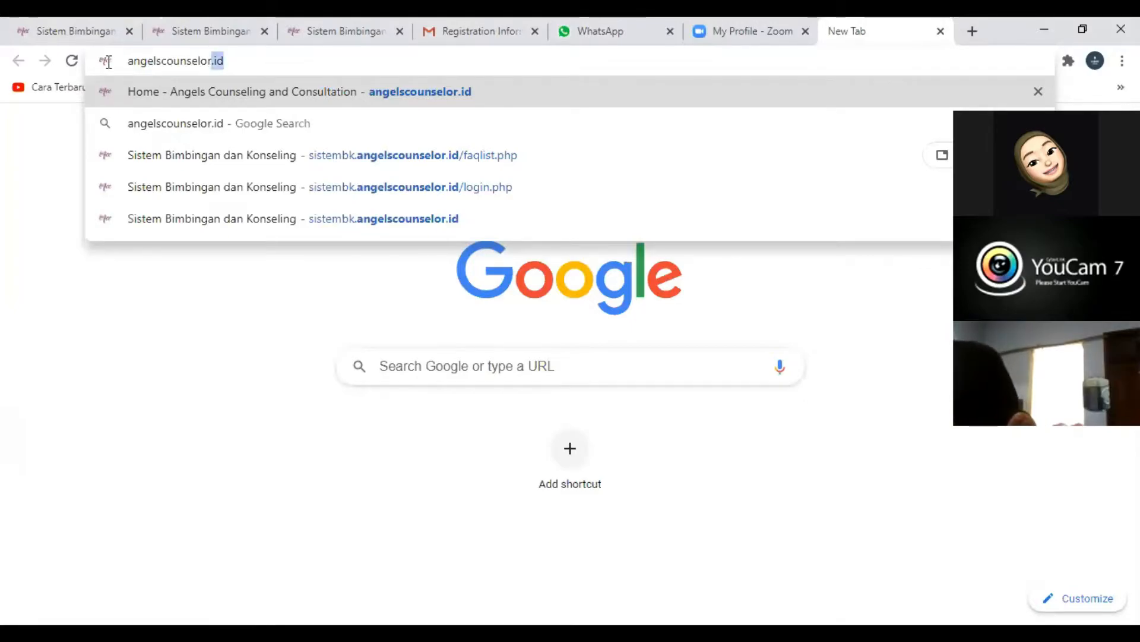
- Copy the whole pasted address and load angelscounselor.id in the new browser tab
key(ctrl+a)
right_click(199, 60)
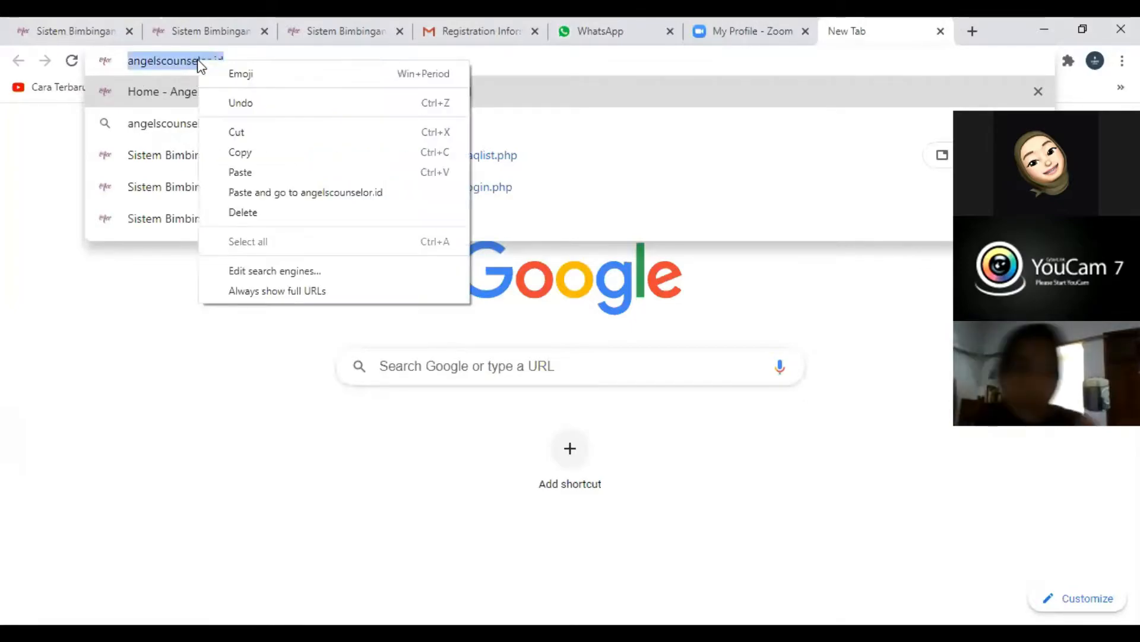
click(261, 156)
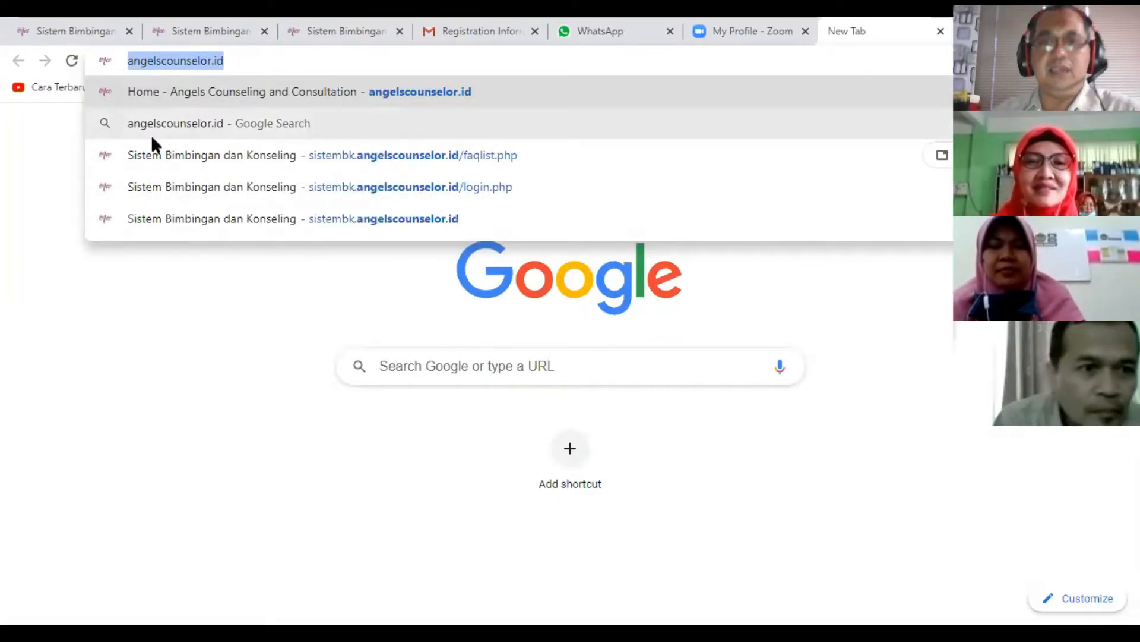
click(275, 62)
key(Return)
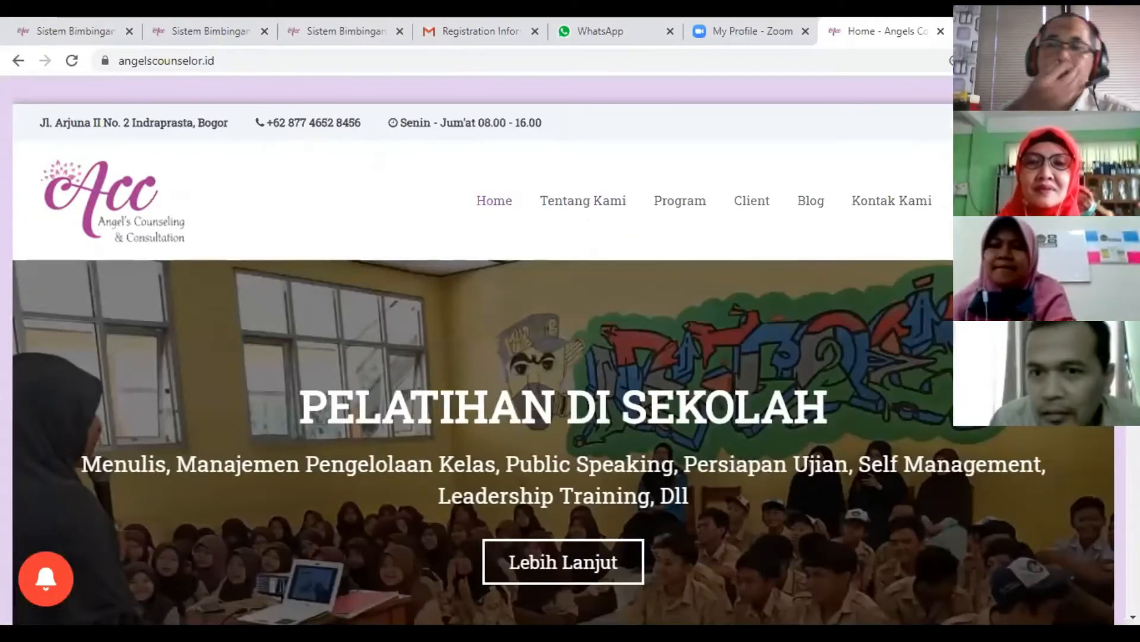
- Open the homepage's Sistem BK link in a separate new browser tab
scroll(563, 356, down, 4)
scroll(563, 357, up, 3)
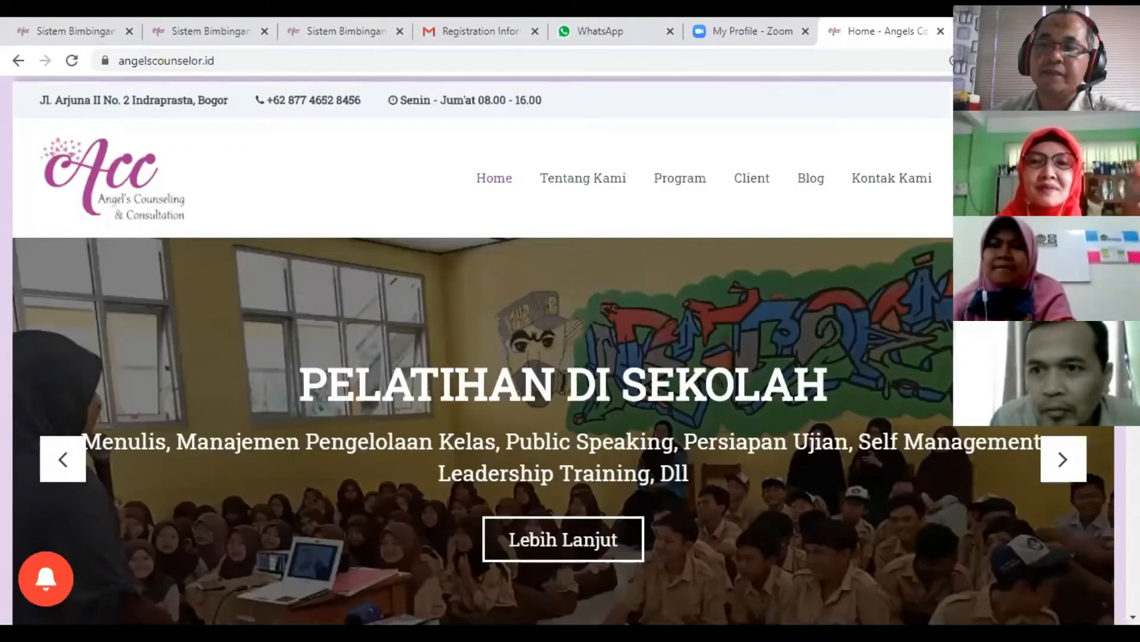
scroll(563, 356, up, 1)
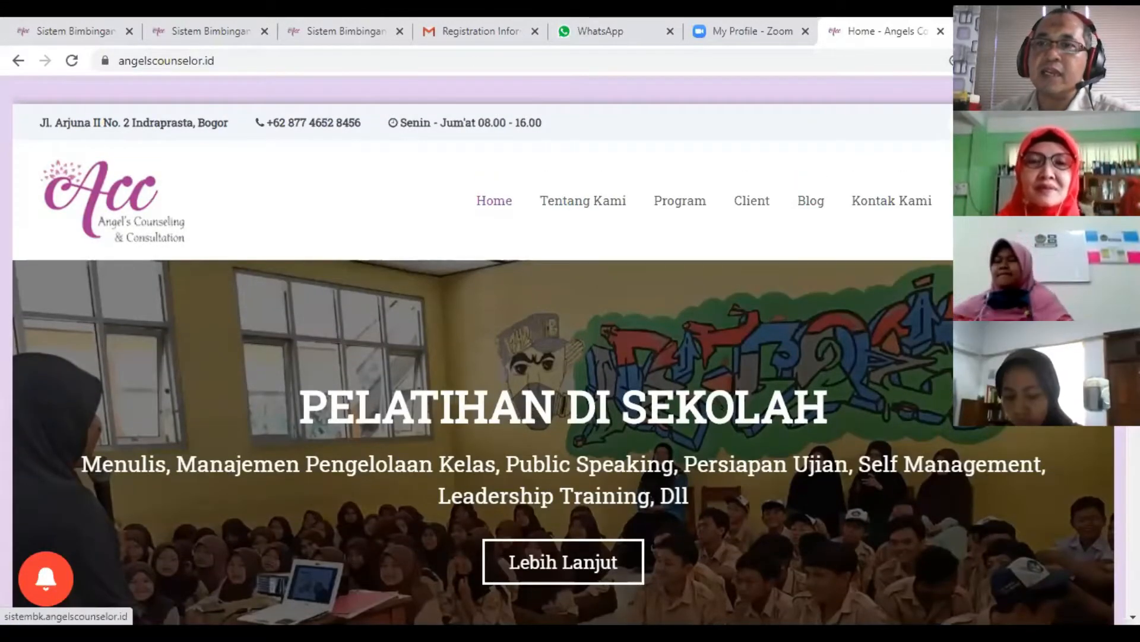
right_click(1011, 201)
click(1017, 213)
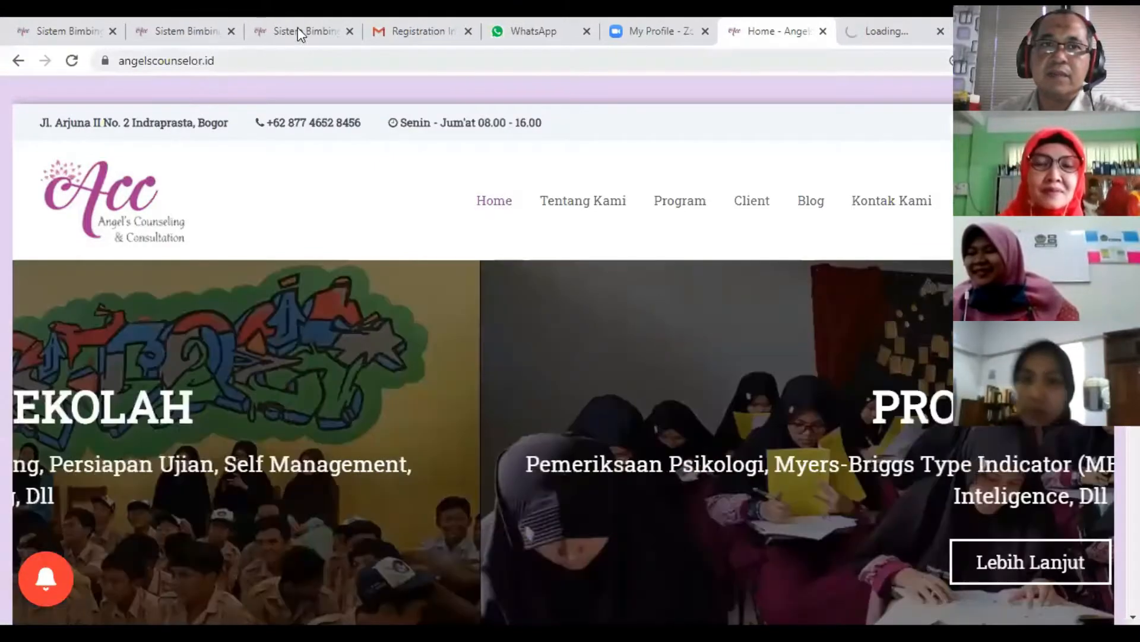
- Close the third browser tab, which holds the old Sistem BK session with the Sekolah list
click(300, 35)
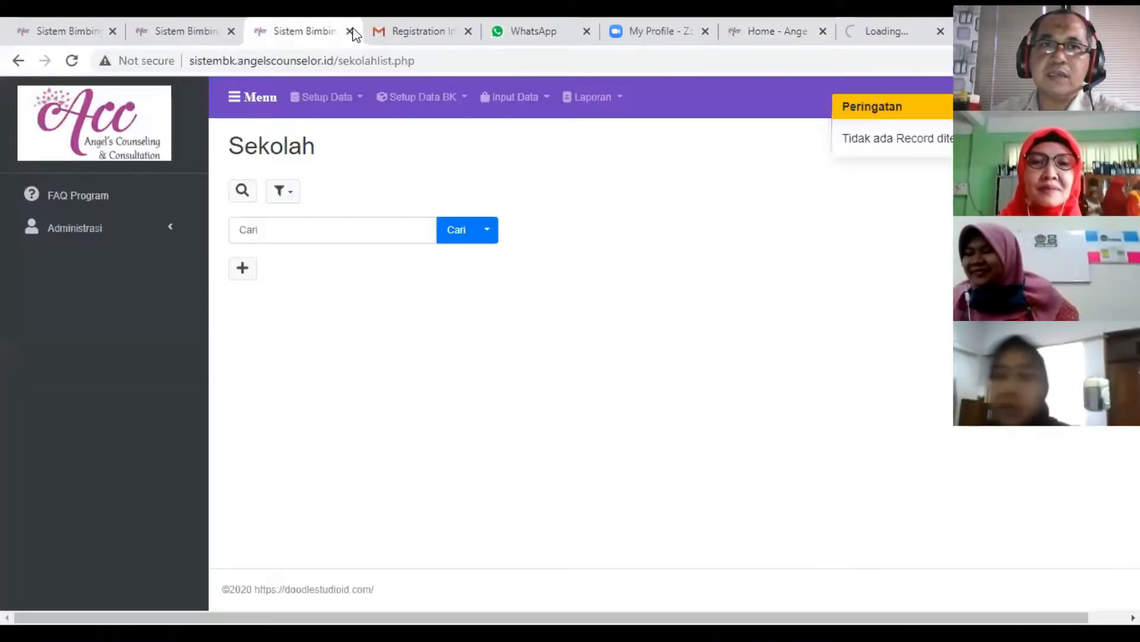
click(349, 31)
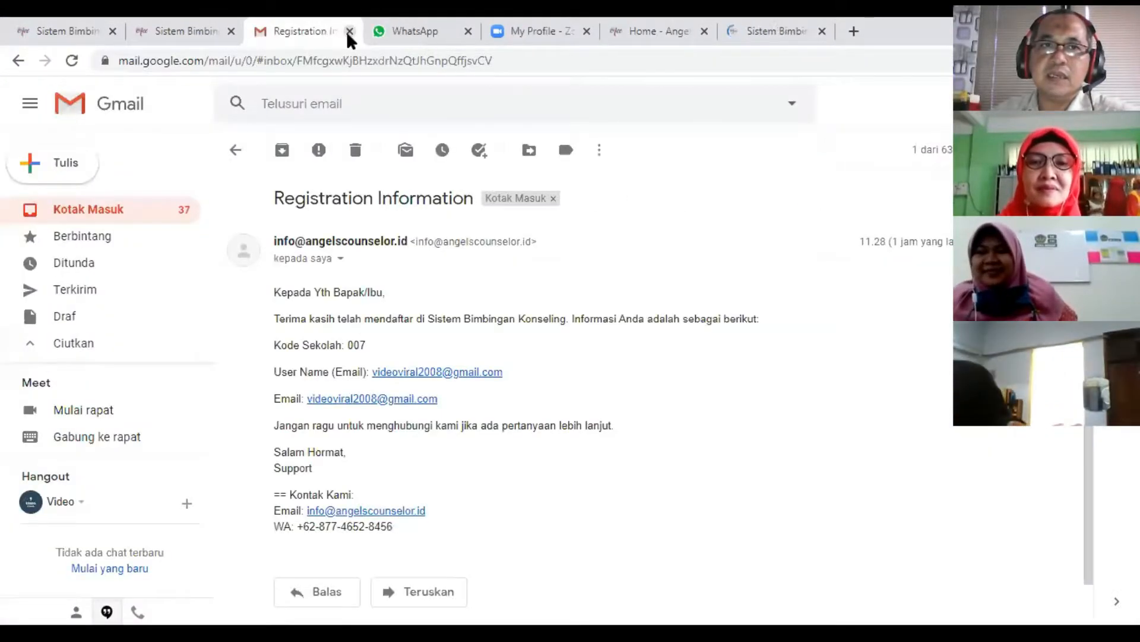
- Switch to the browser tab with the FAQ Program page and review its list of questions from beginning to end
click(186, 36)
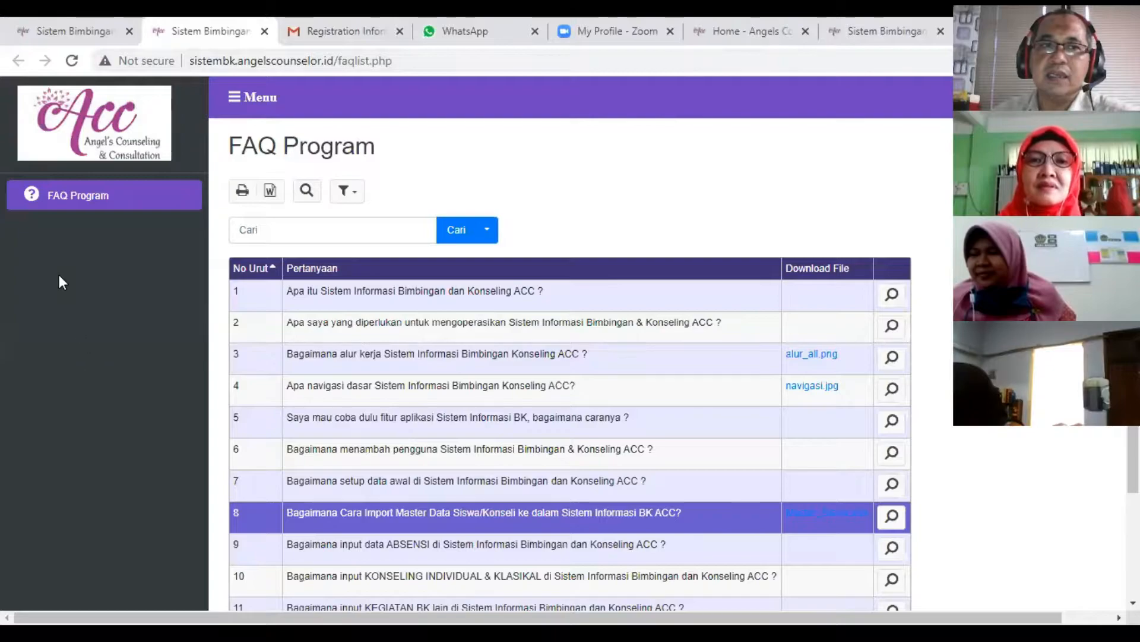
scroll(454, 310, down, 2)
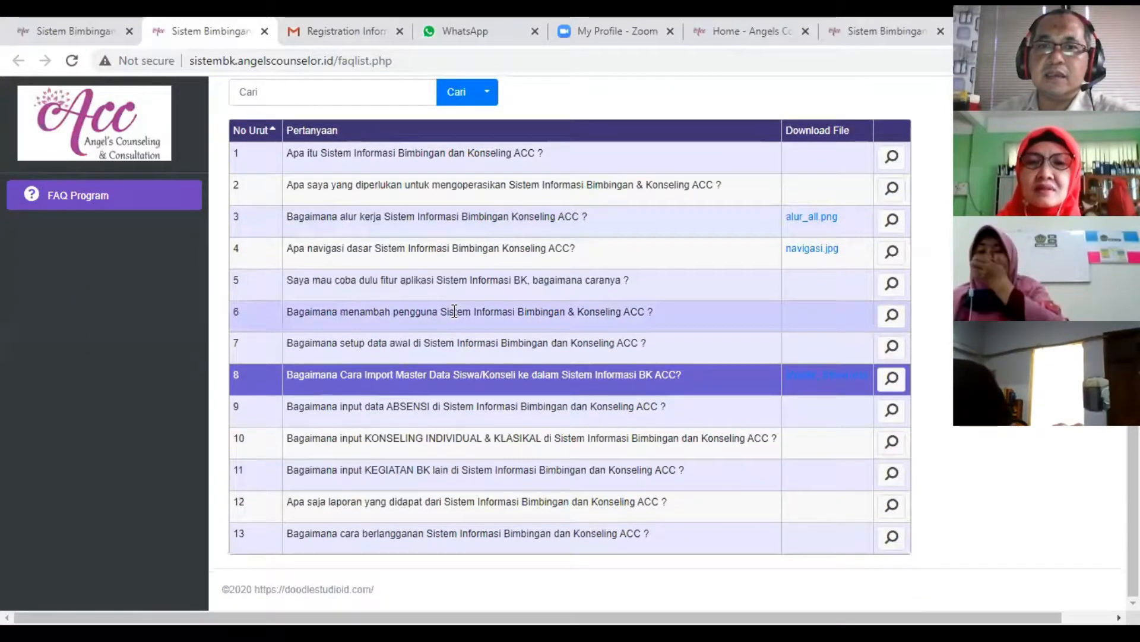
scroll(454, 310, up, 2)
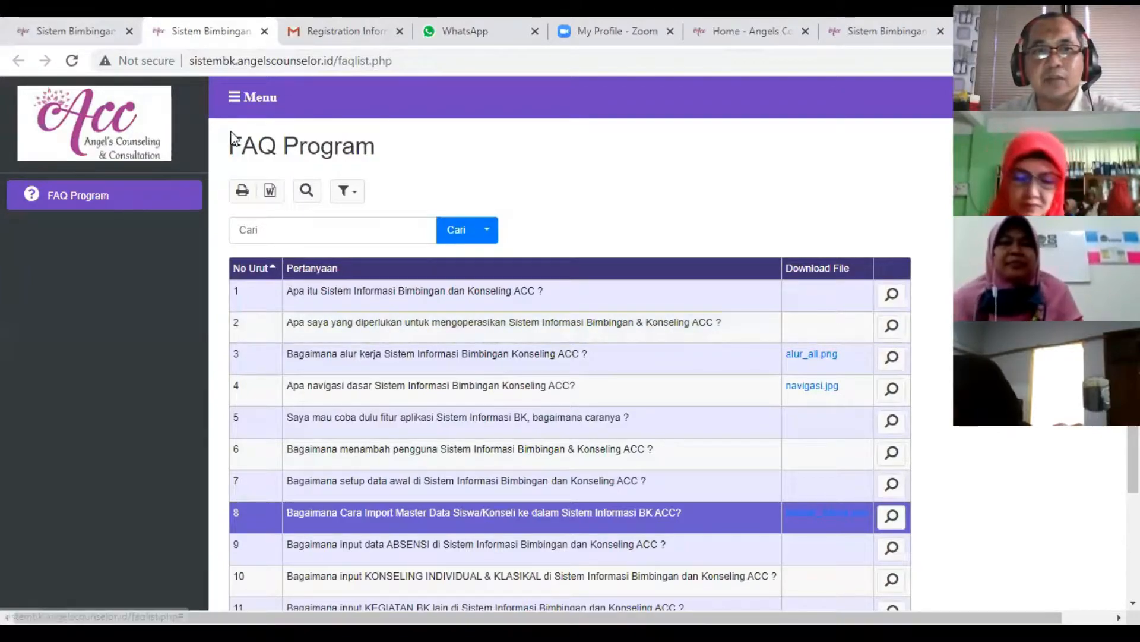
scroll(416, 279, down, 3)
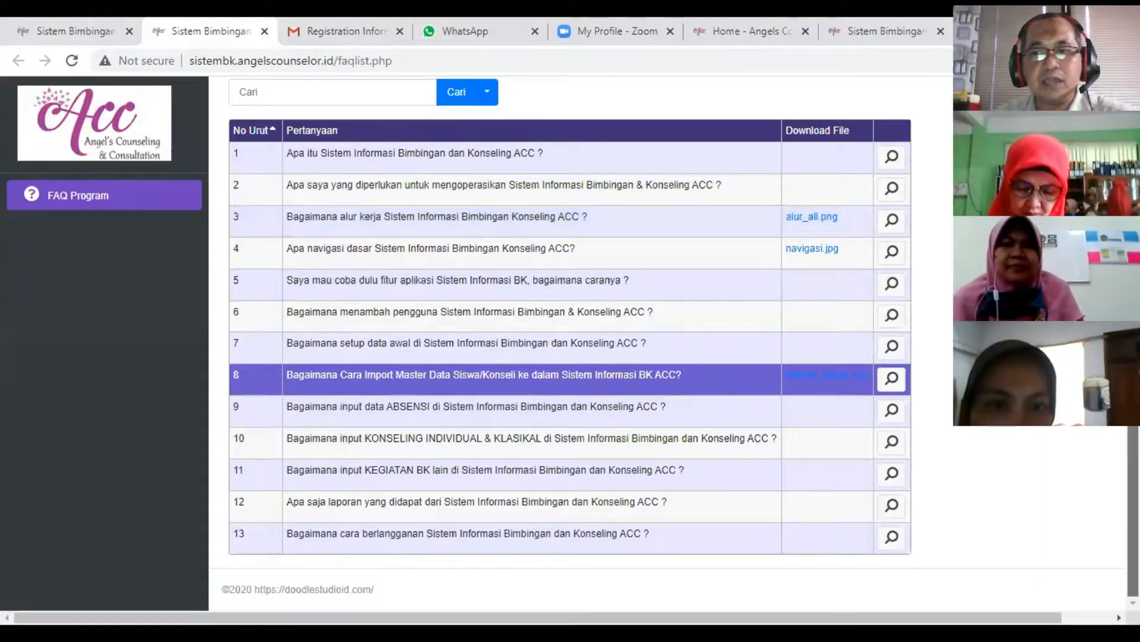
scroll(571, 345, up, 2)
scroll(358, 325, up, 1)
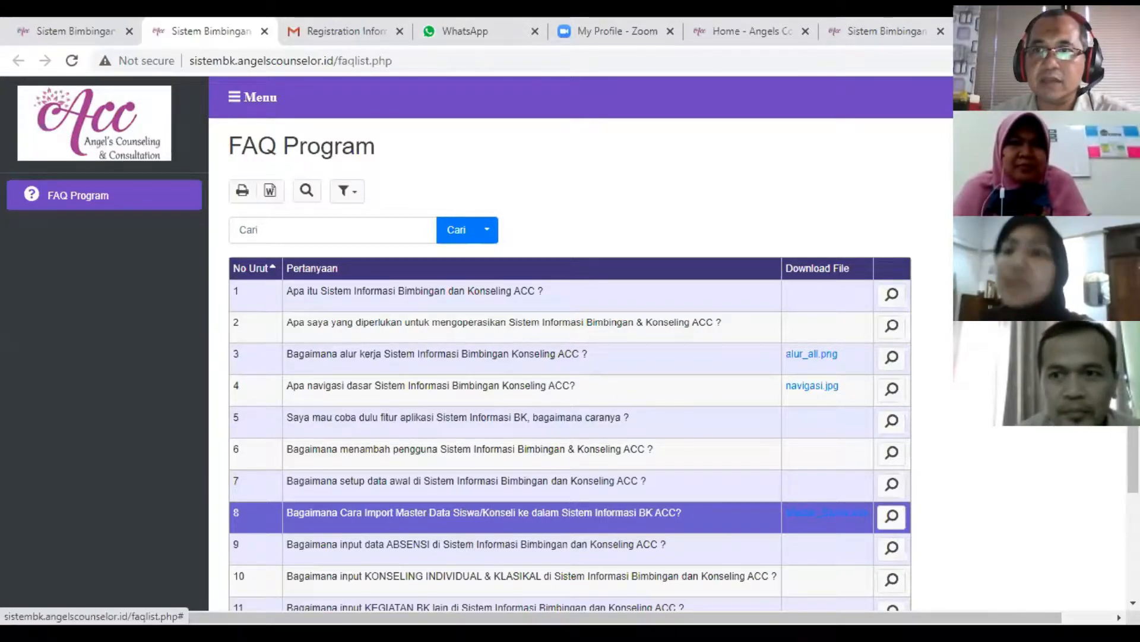
- Go to the Sistem BK login page and open its Pendaftaran registration form
click(1099, 97)
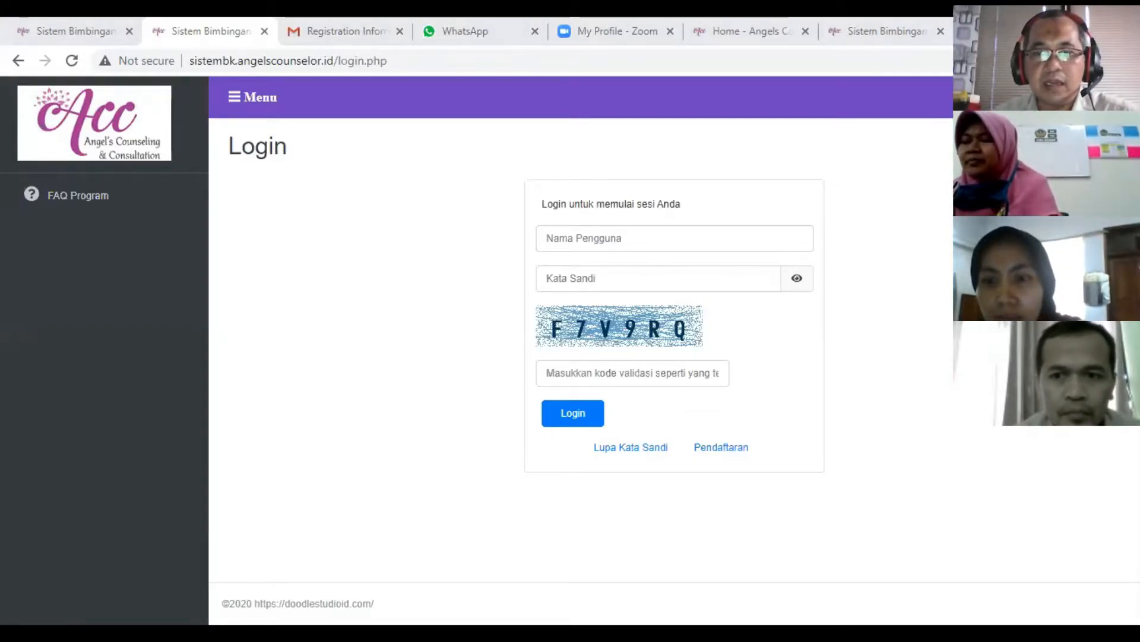
click(727, 448)
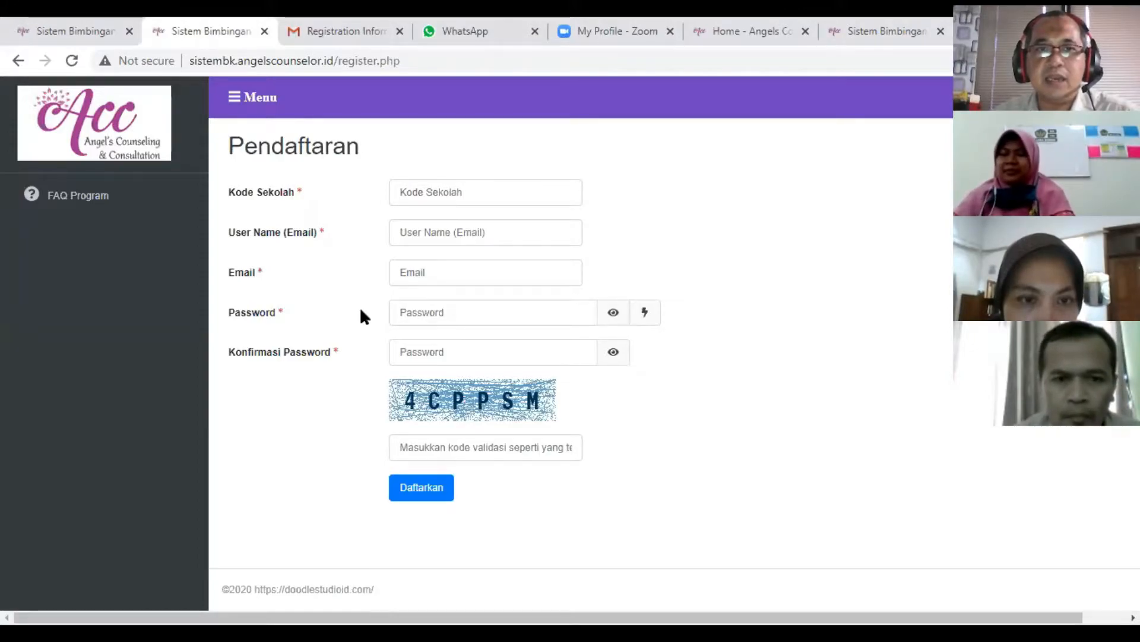
- Enter 100909999 as the Kode Sekolah in the registration form
click(455, 195)
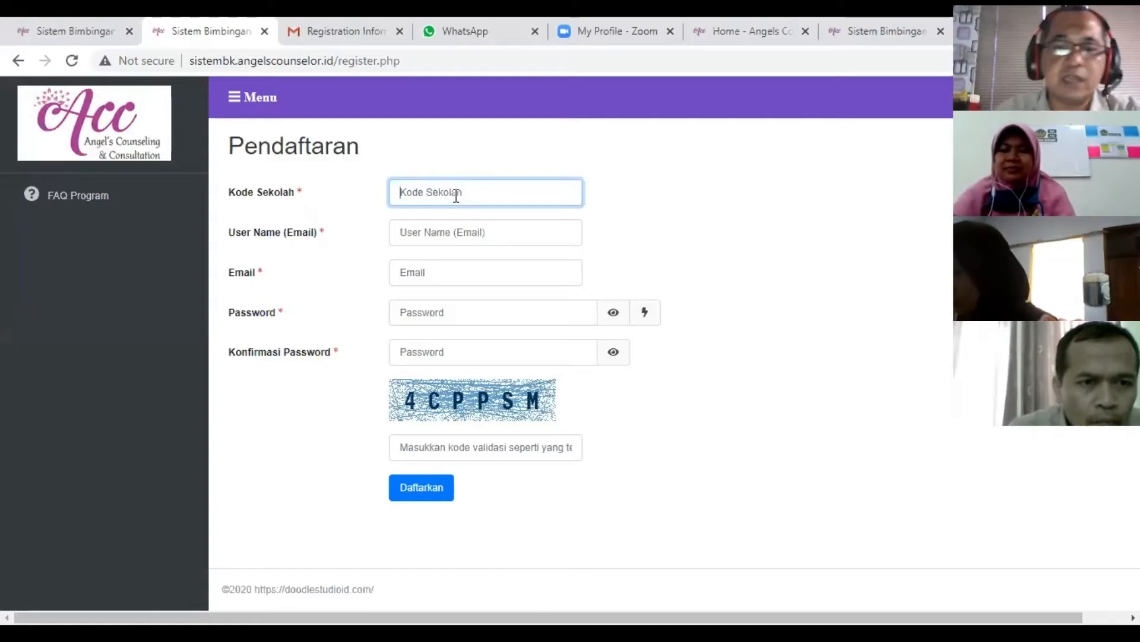
text(801)
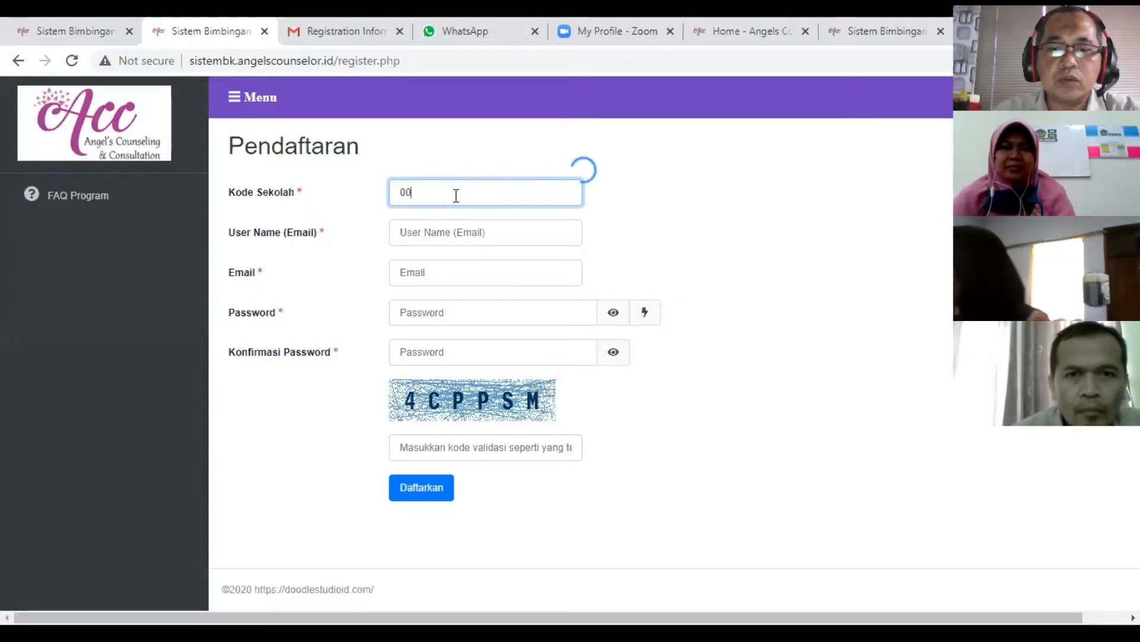
key(BackSpace)
key(BackSpace)
key(BackSpace)
text(1)
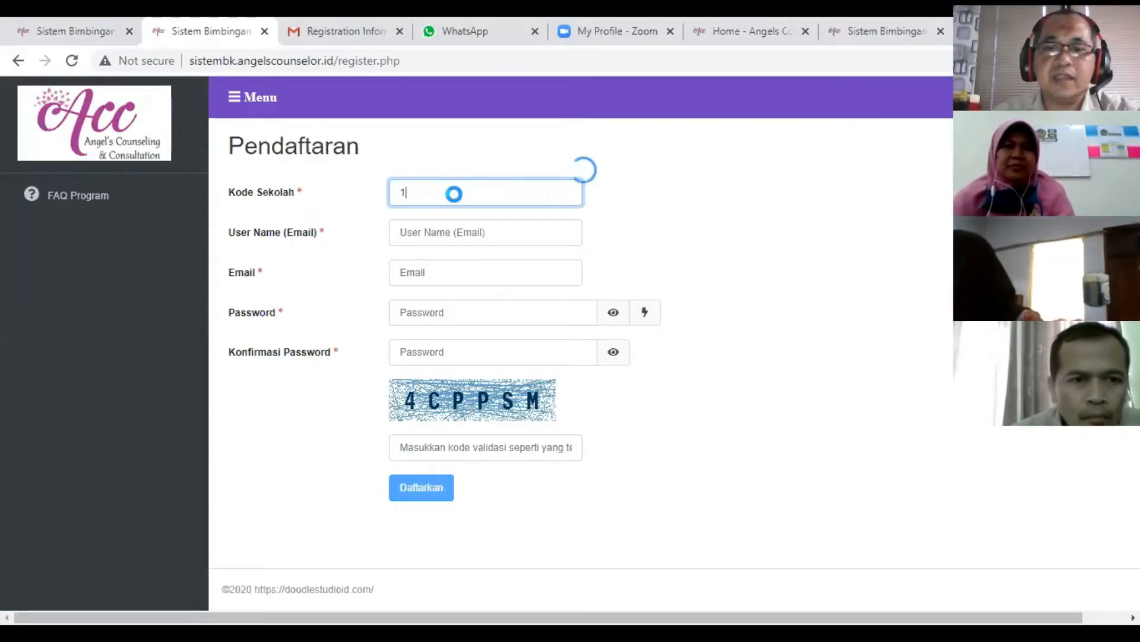
text(00909)
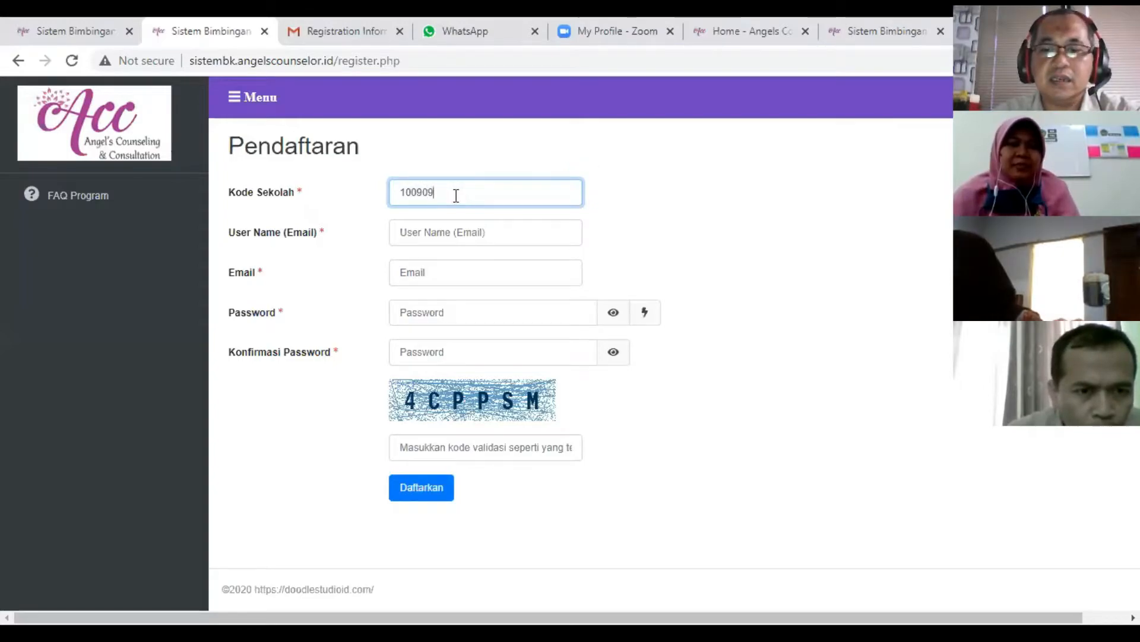
text(999)
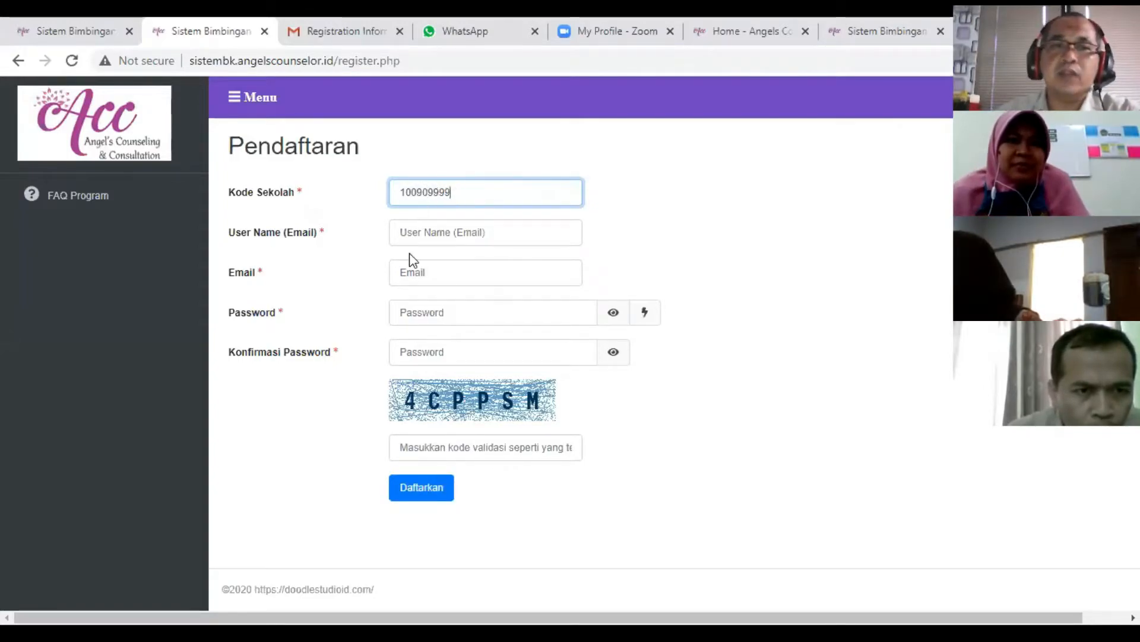
- Fill both the User Name (Email) and Email fields with the suggested saved e-mail address
click(421, 236)
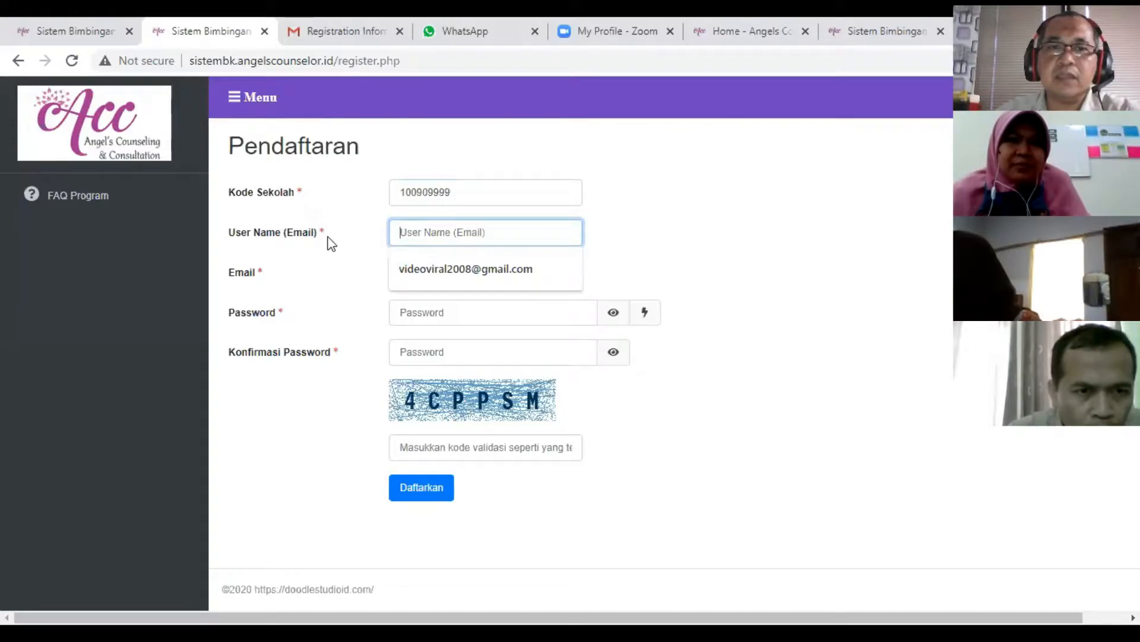
click(446, 231)
click(431, 269)
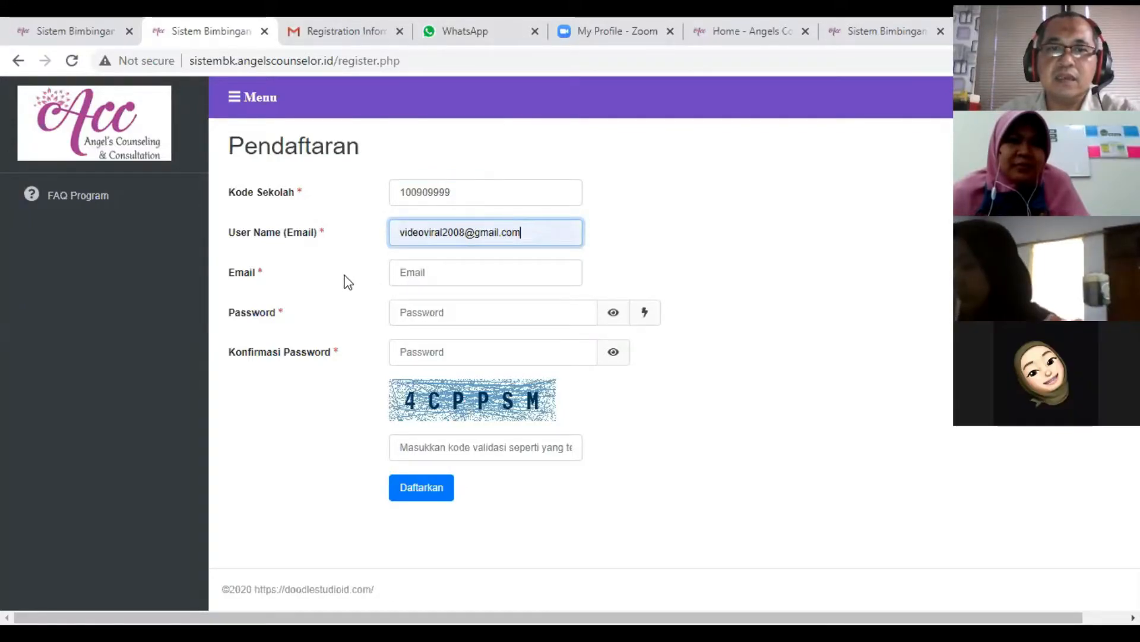
click(416, 271)
click(415, 310)
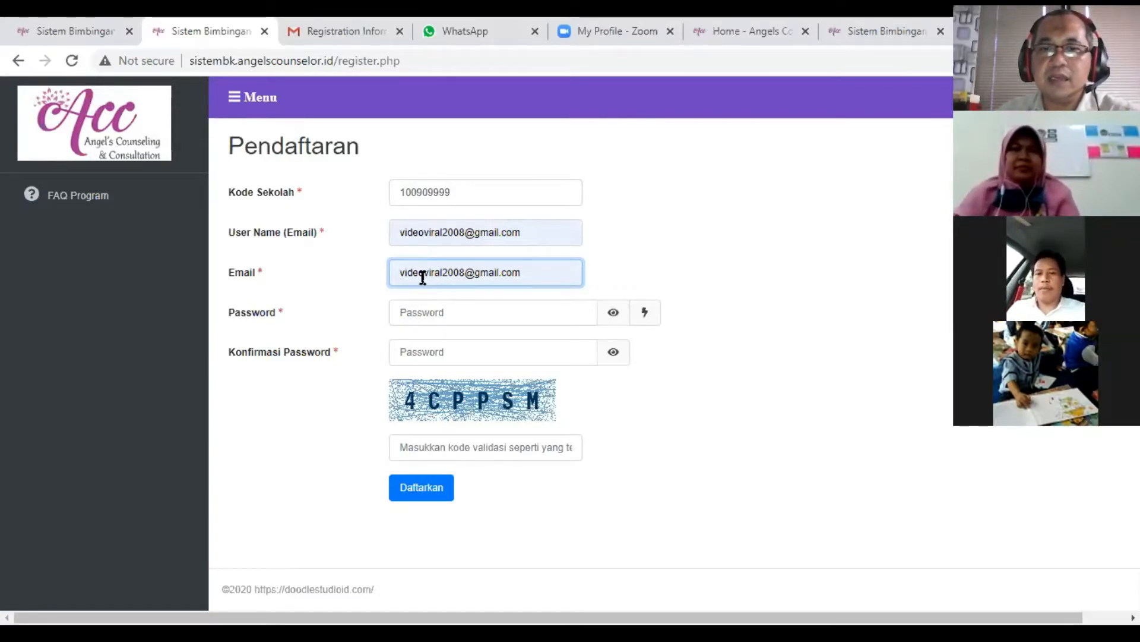
- Enter the account password in the Password field and repeat it in Konfirmasi Password
click(513, 312)
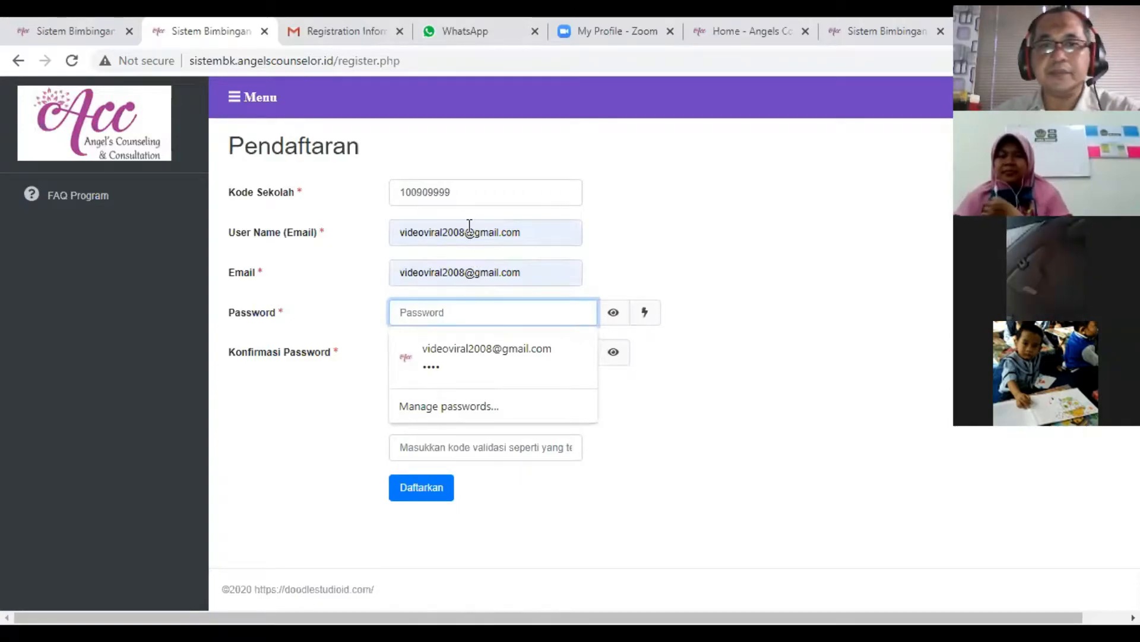
click(756, 313)
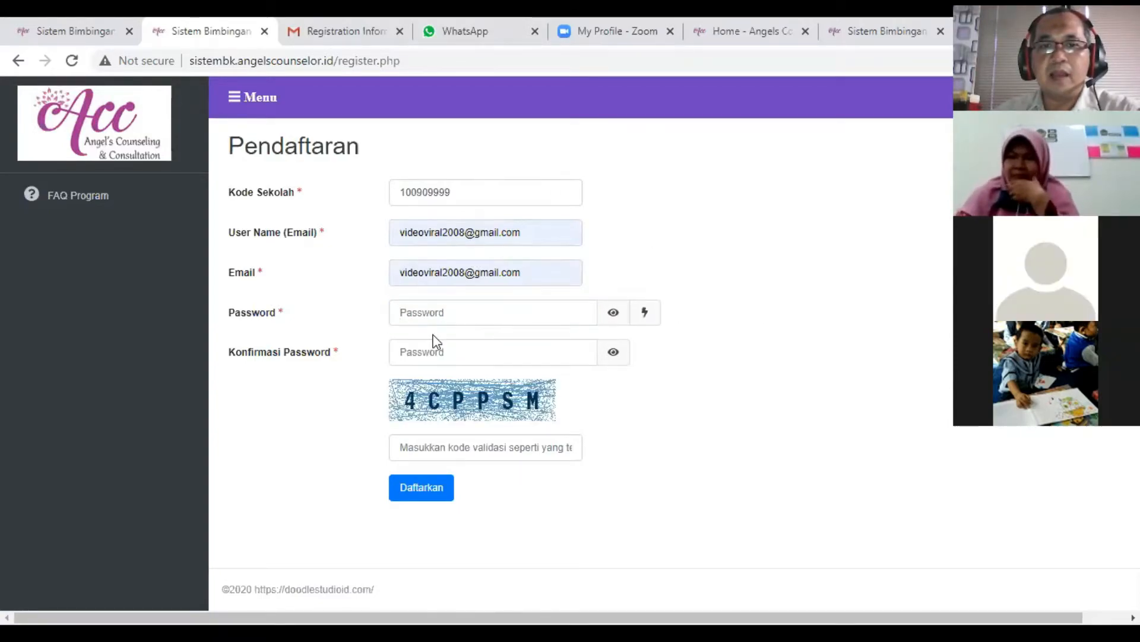
click(437, 322)
click(595, 286)
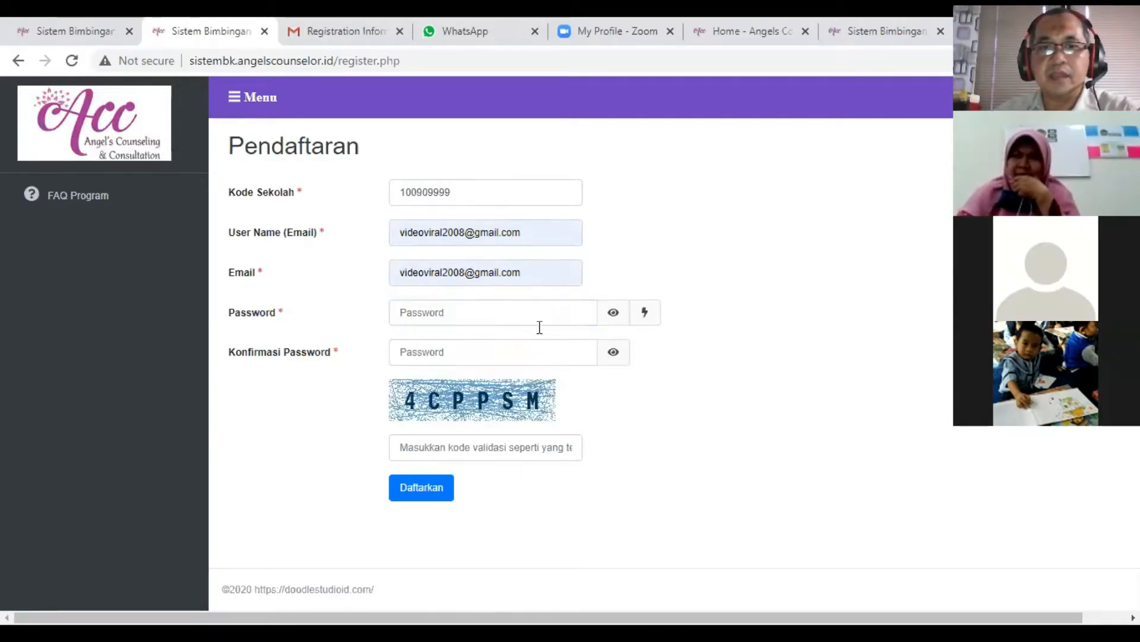
click(469, 310)
text(1234)
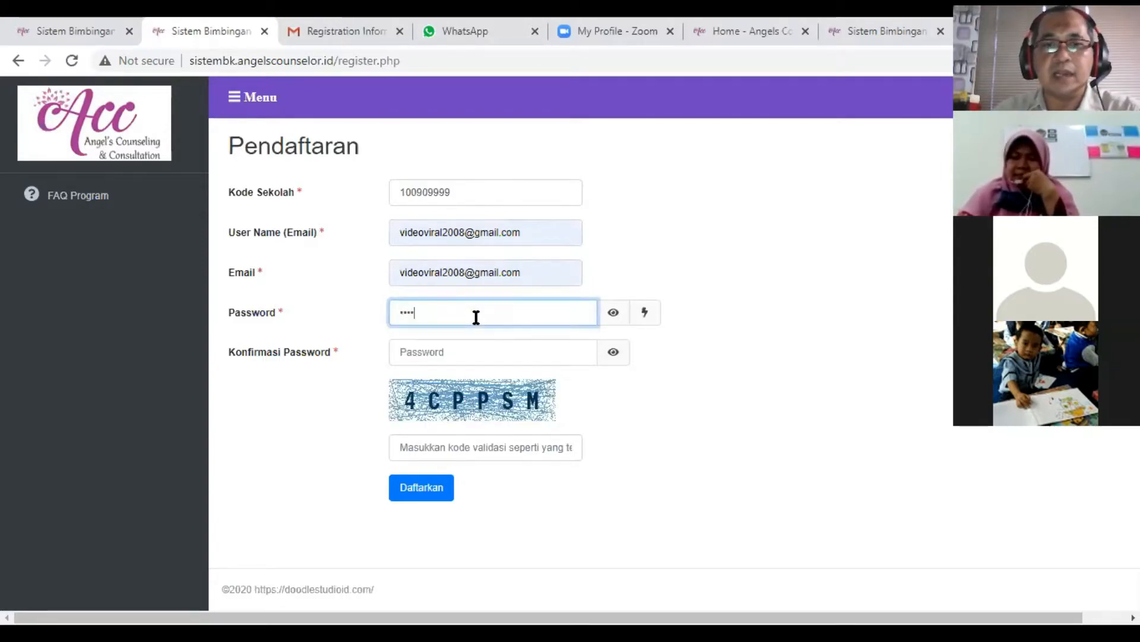
click(449, 354)
text(123)
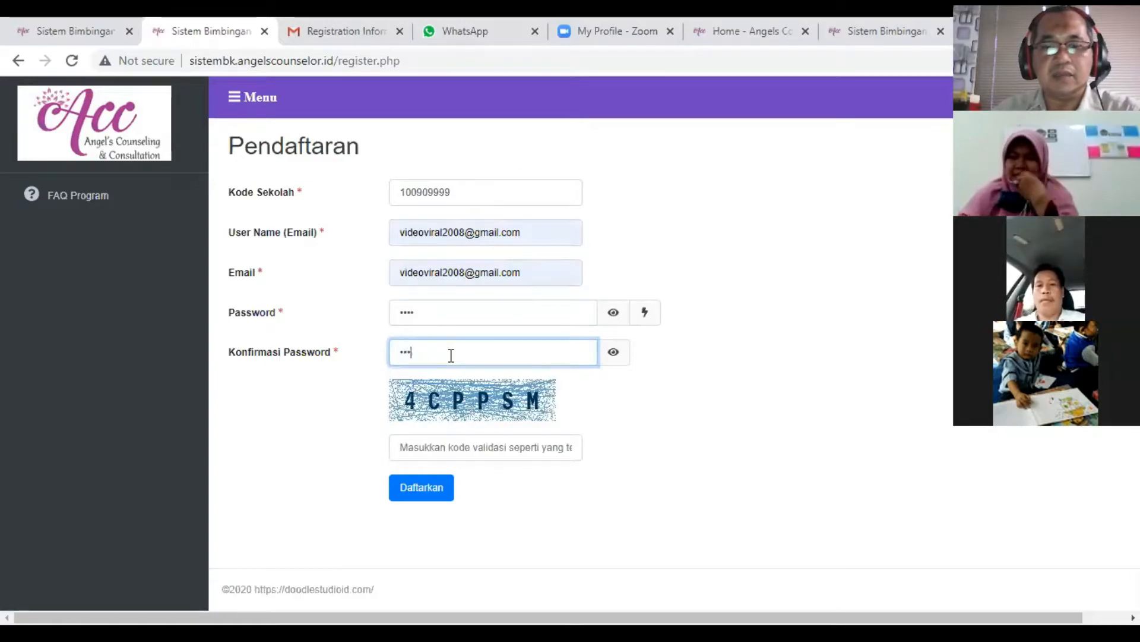
text(4)
- Replace the addresses in User Name (Email) and Email with a different Gmail address, the same in both fields
drag(515, 231, 331, 255)
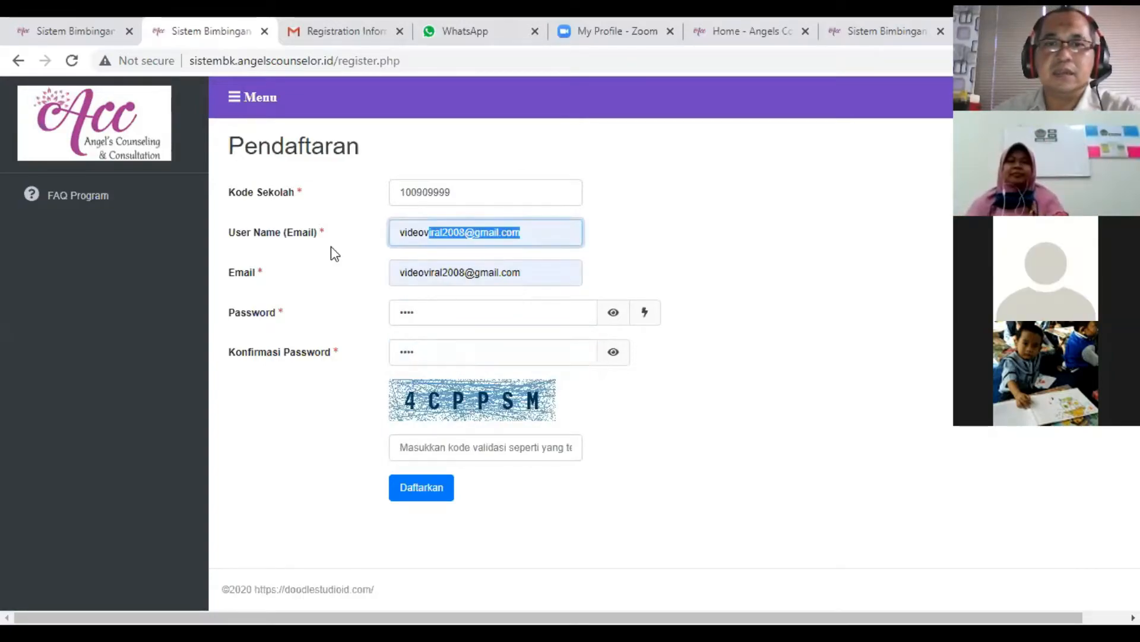
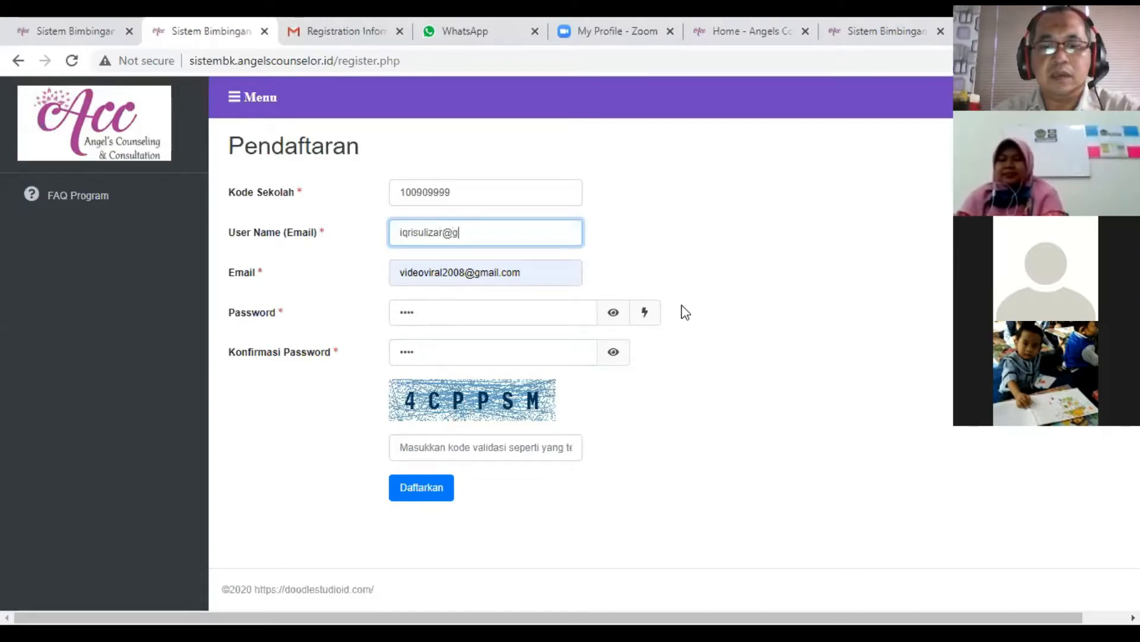
key(Tab)
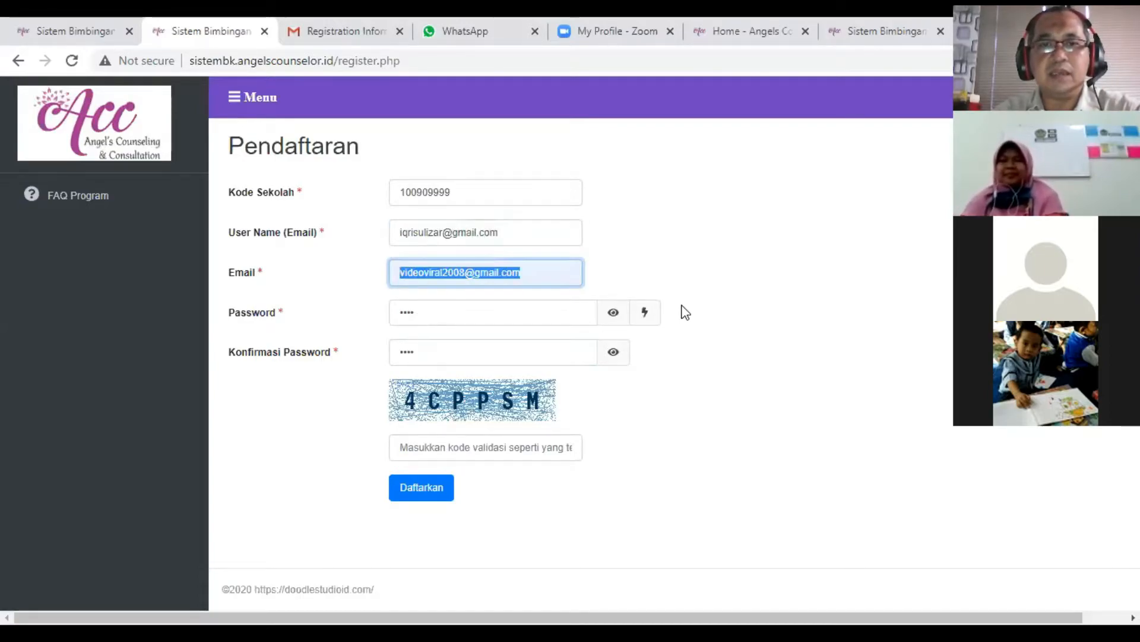
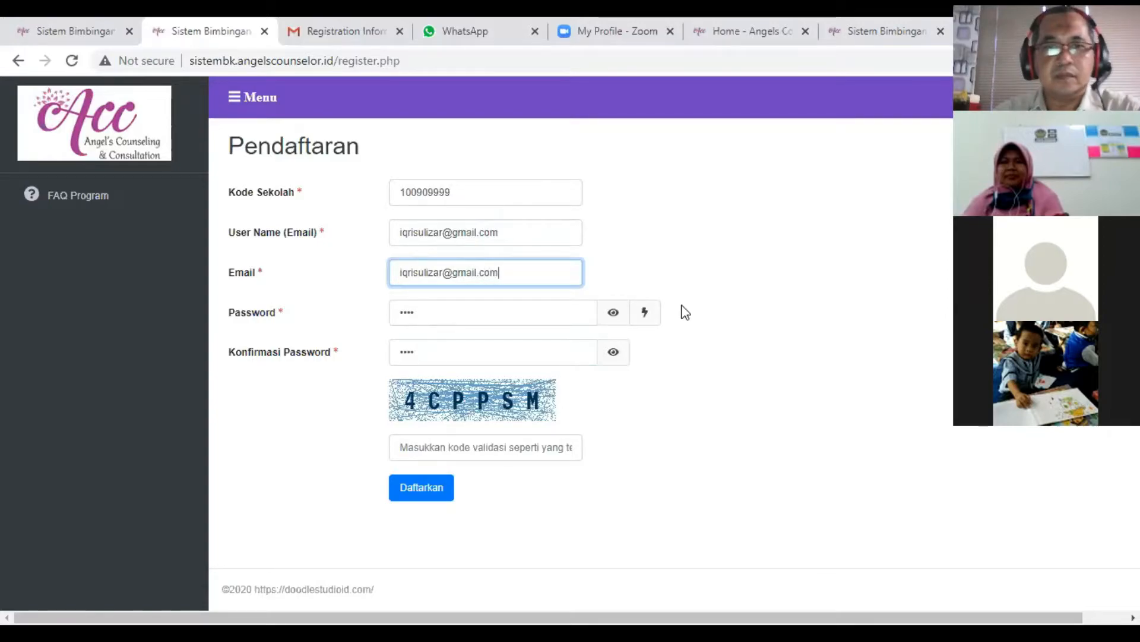
- Add the same four-digit number before the @ sign of the addresses in User Name (Email) and Email
click(443, 233)
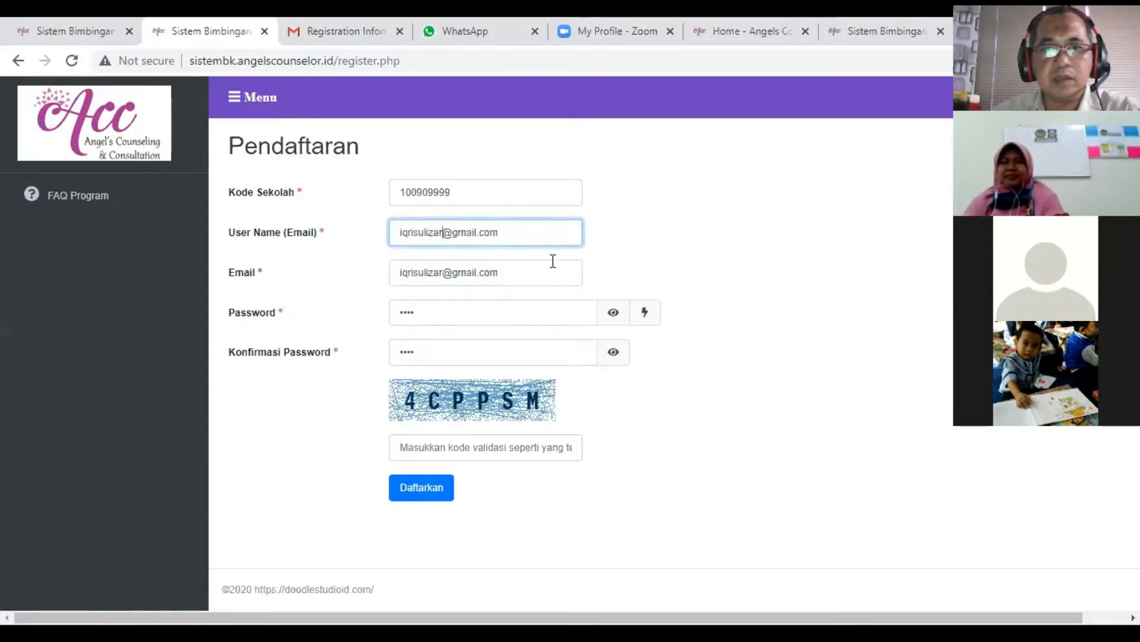
text(1)
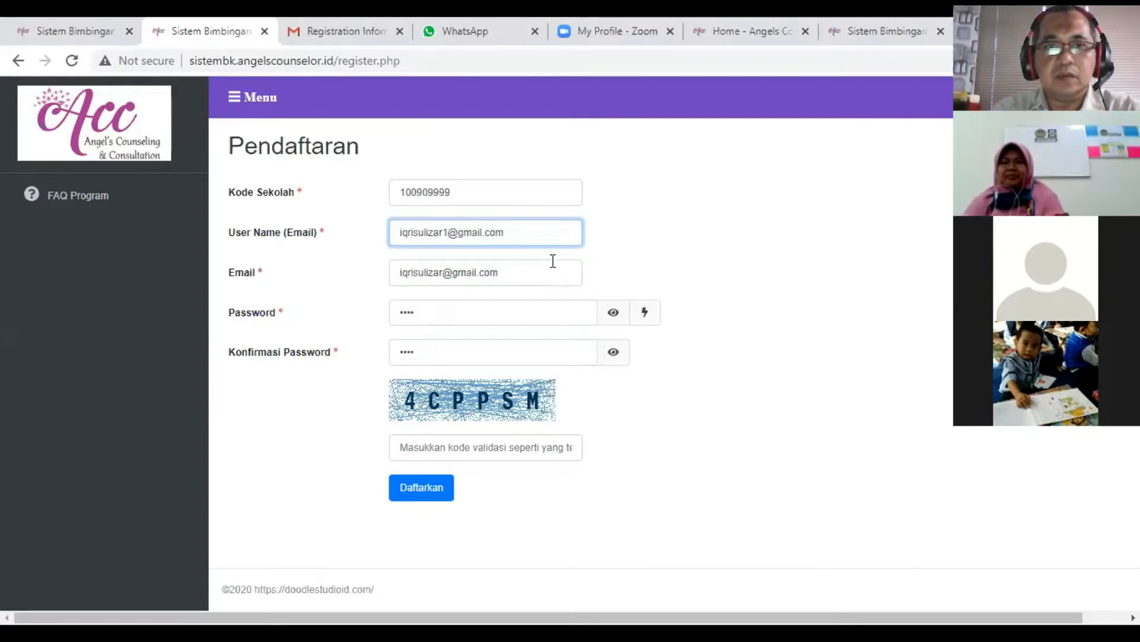
key(BackSpace)
text(2008)
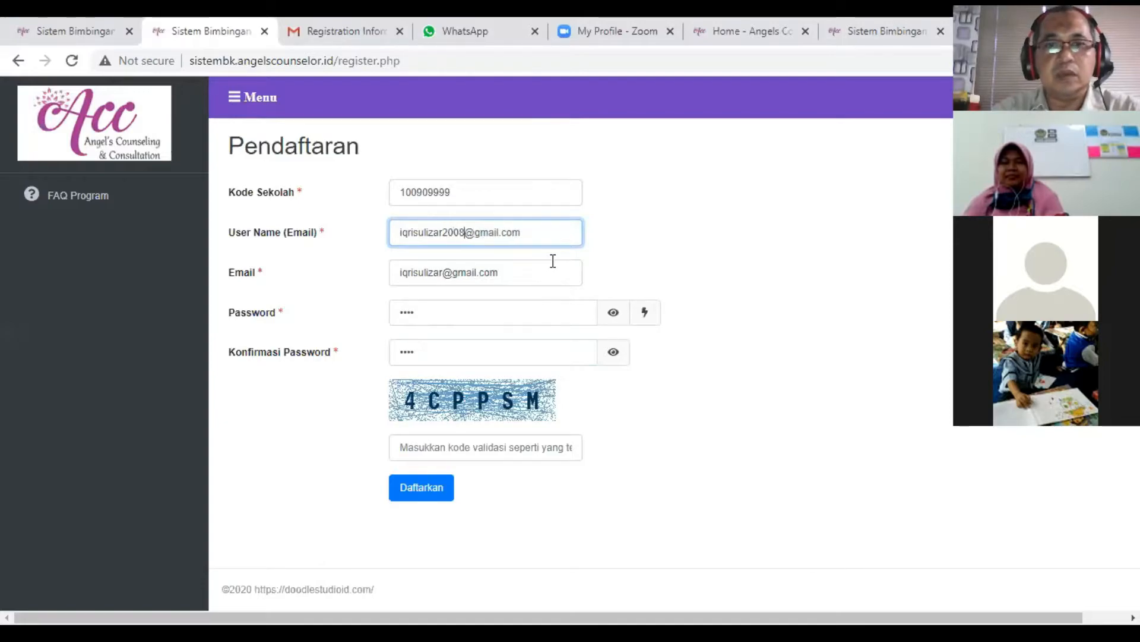
click(442, 272)
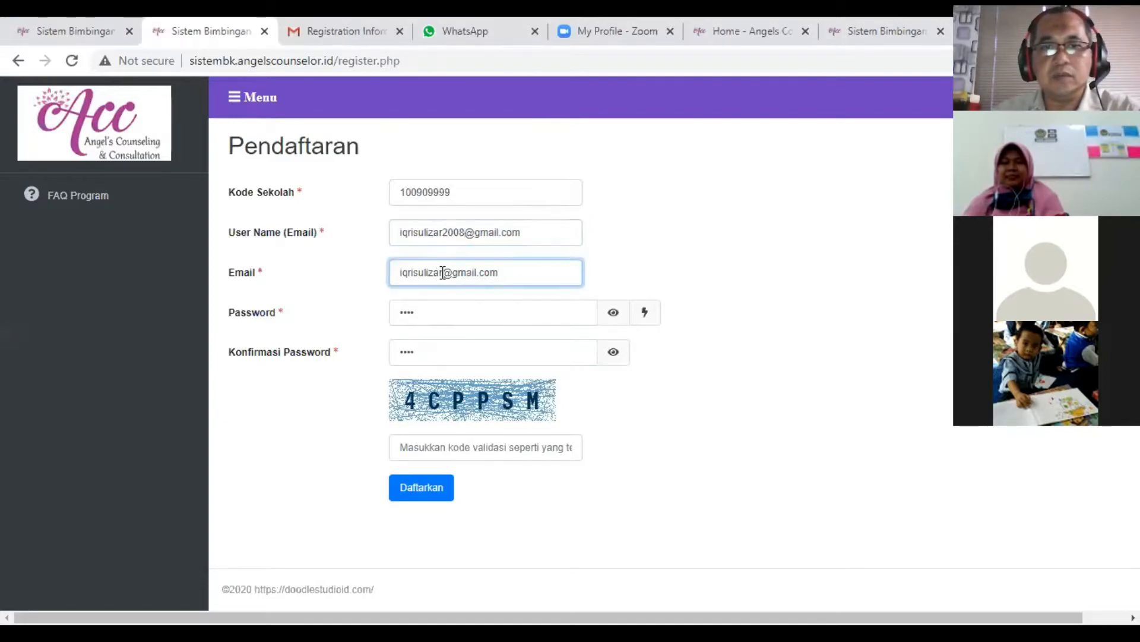
text(2009)
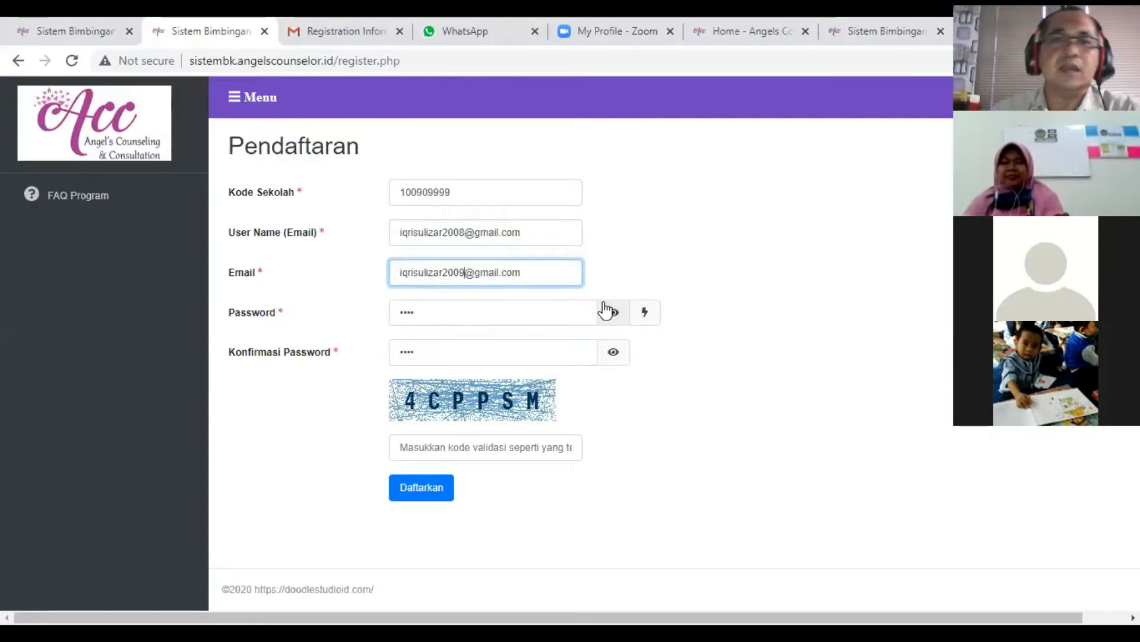
key(BackSpace)
text(8)
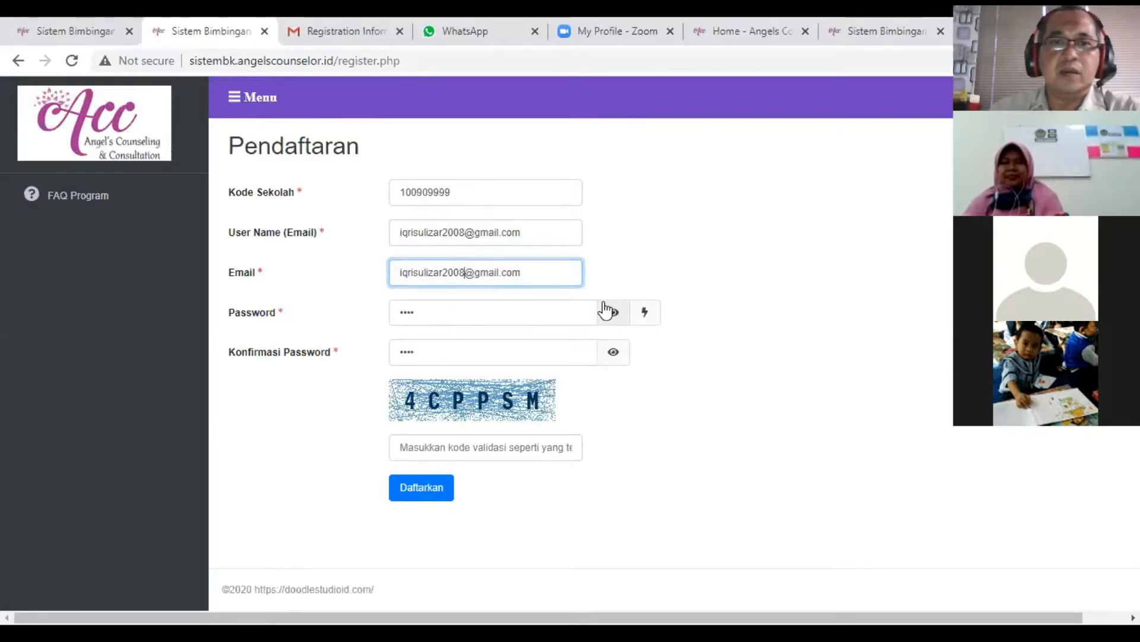
- Replace the school code in the Kode Sekolah field with 999
double_click(448, 191)
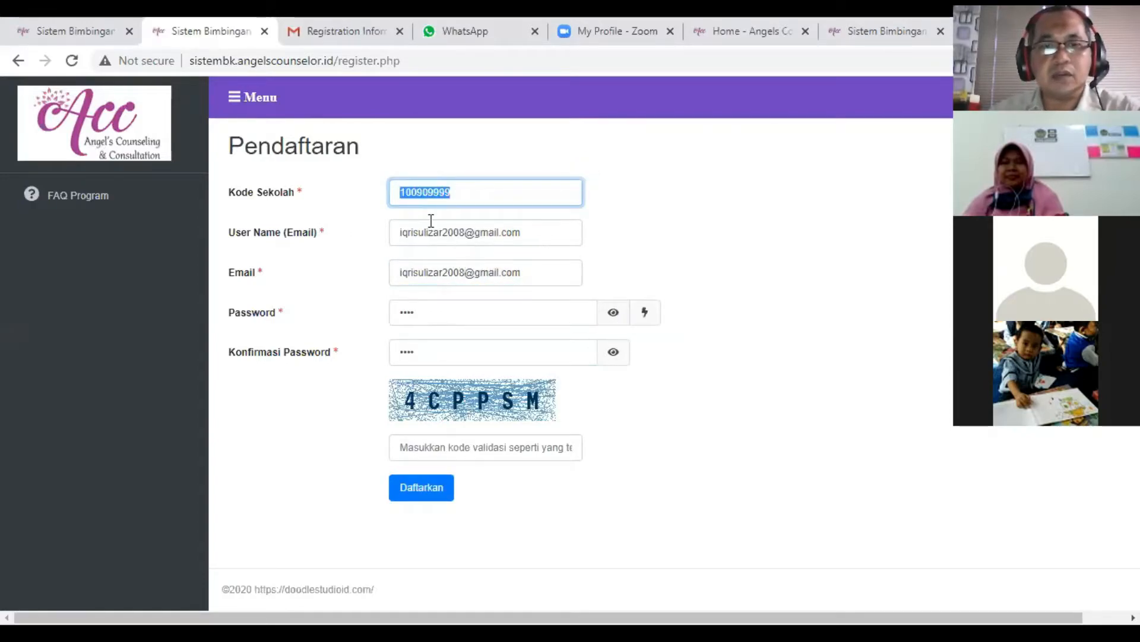
text(69)
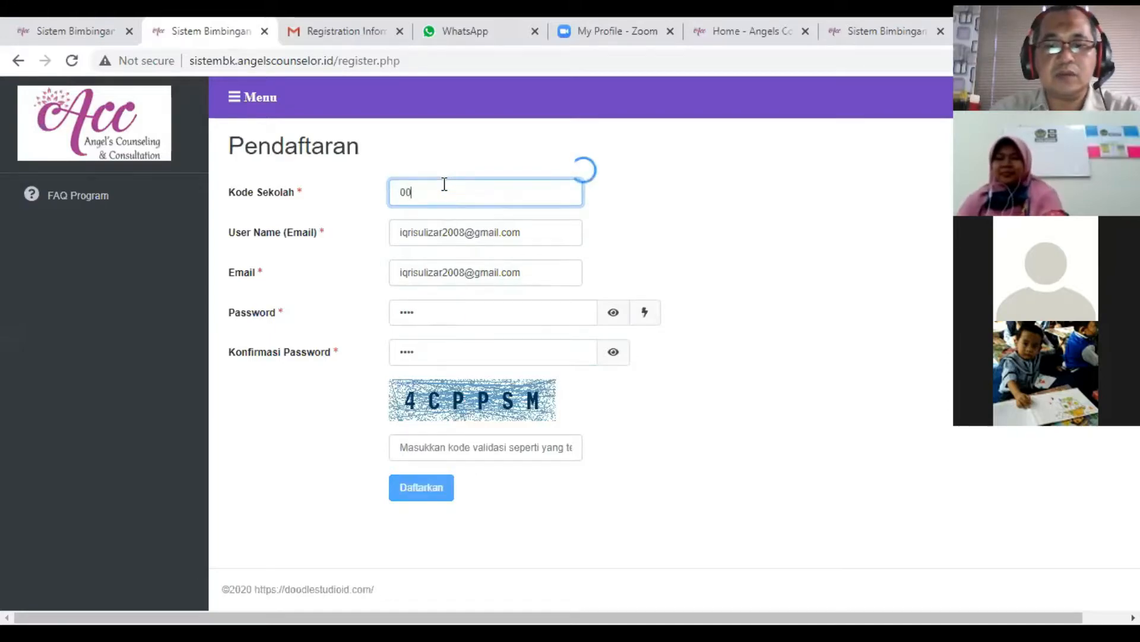
key(BackSpace)
key(BackSpace)
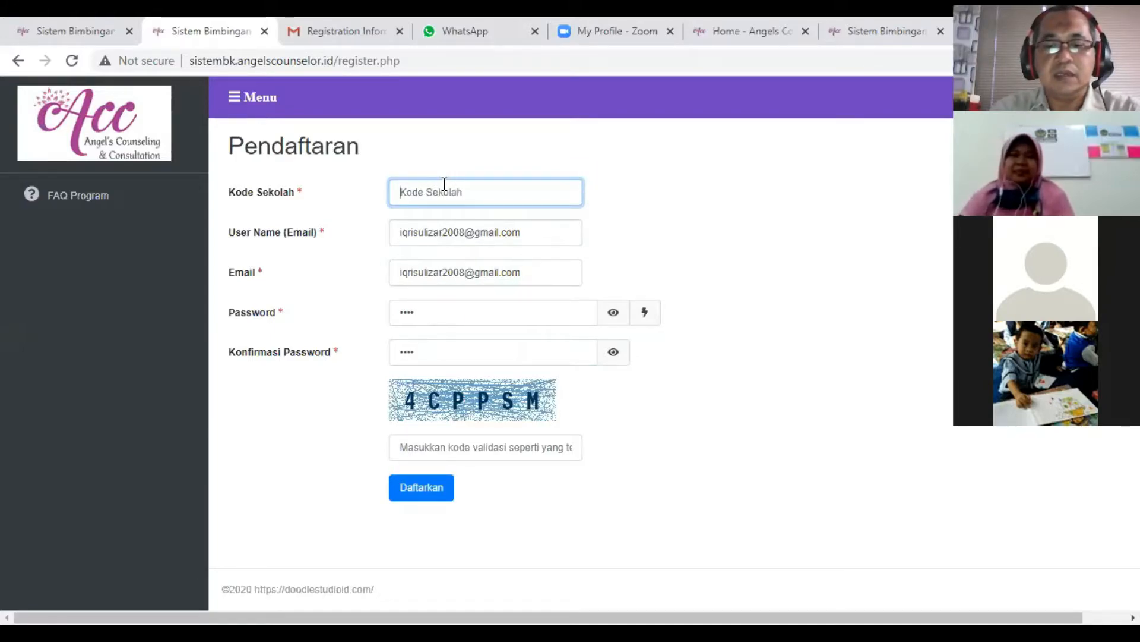
text(999)
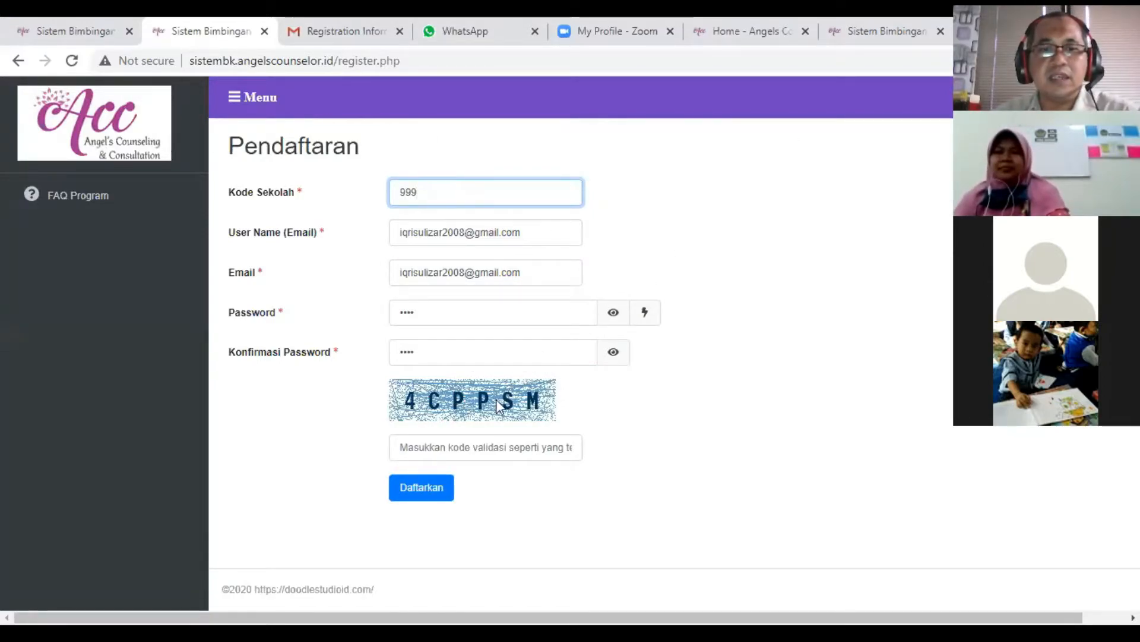
- Enter the validation code from the captcha image in the field beneath it, correcting its first character
click(444, 448)
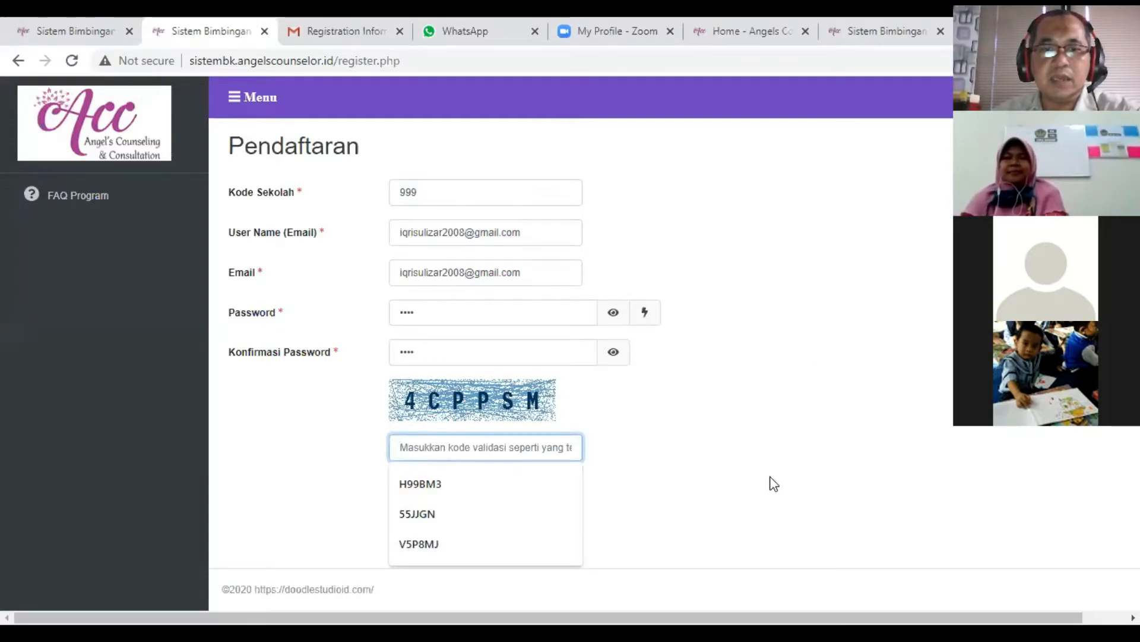
text($)
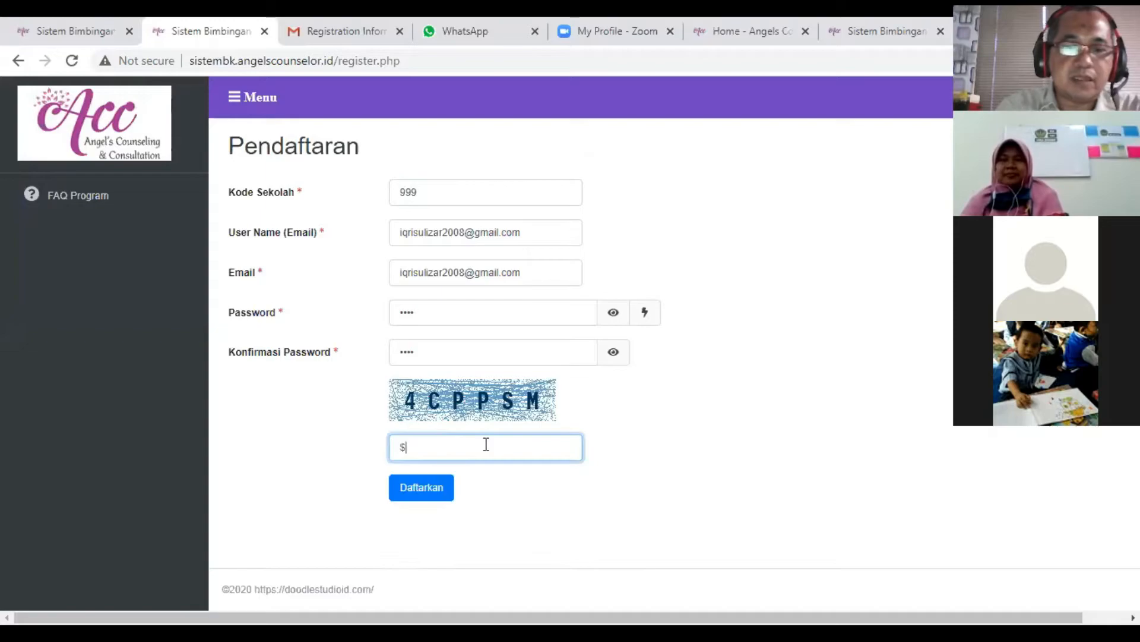
text(CPPSM)
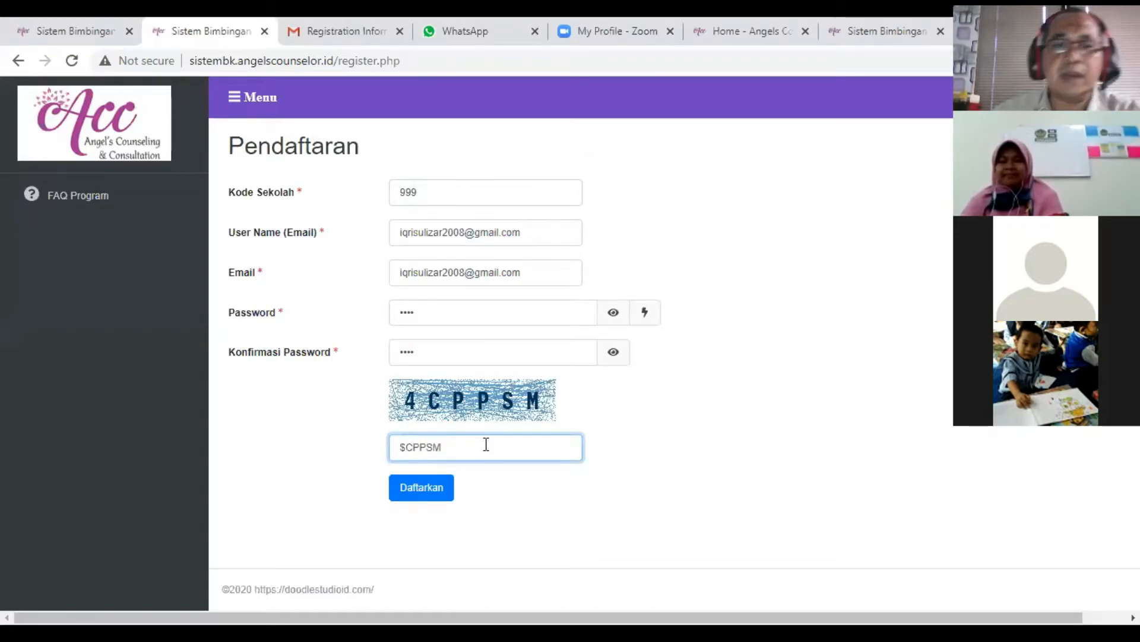
click(406, 447)
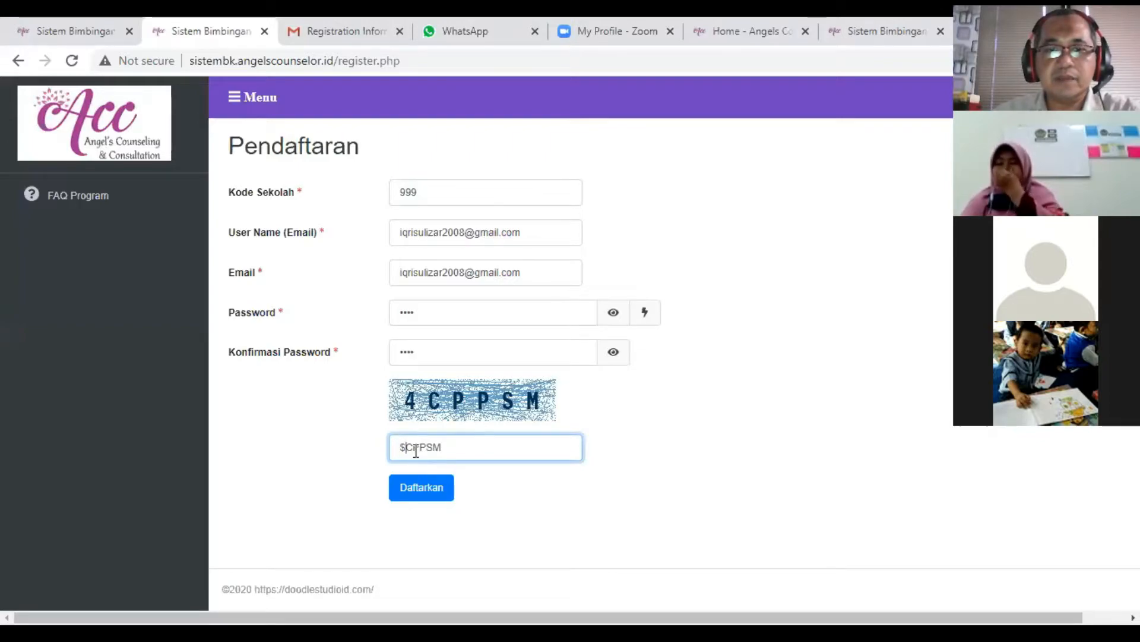
key(BackSpace)
text($)
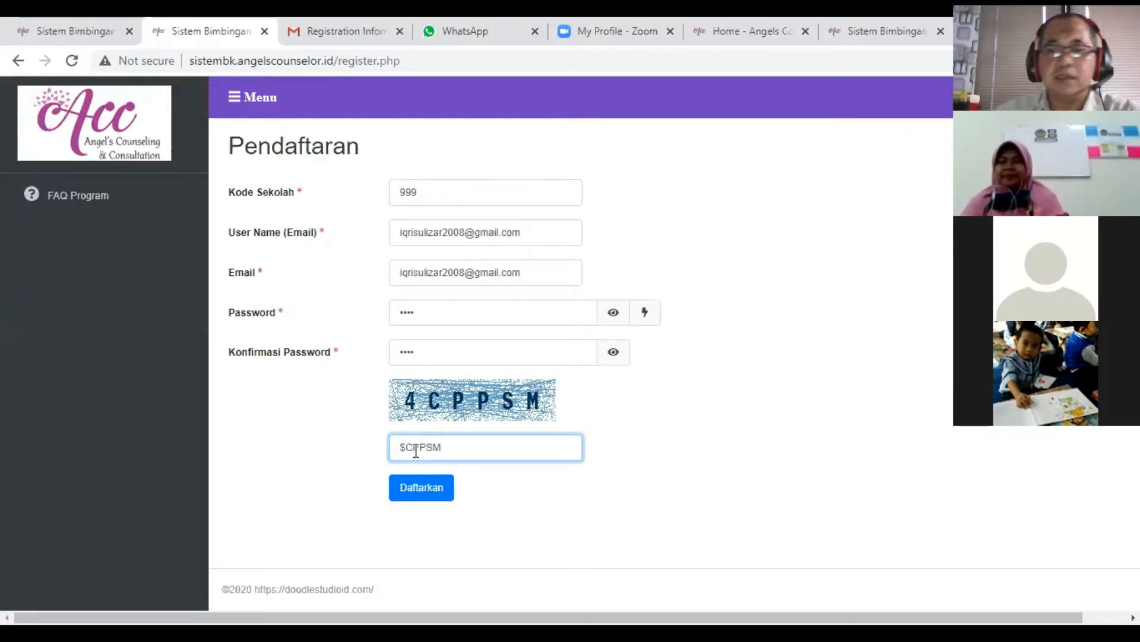
key(BackSpace)
text(4)
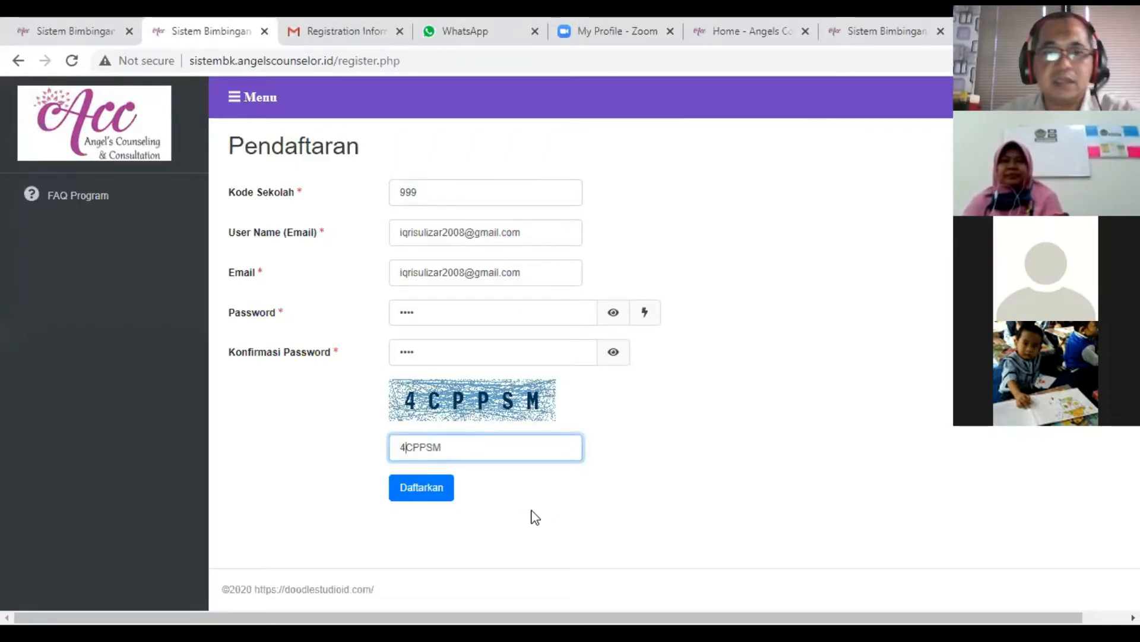
- Submit the Pendaftaran form, dismiss the browser's offer to save the password, and confirm the registration details
click(438, 493)
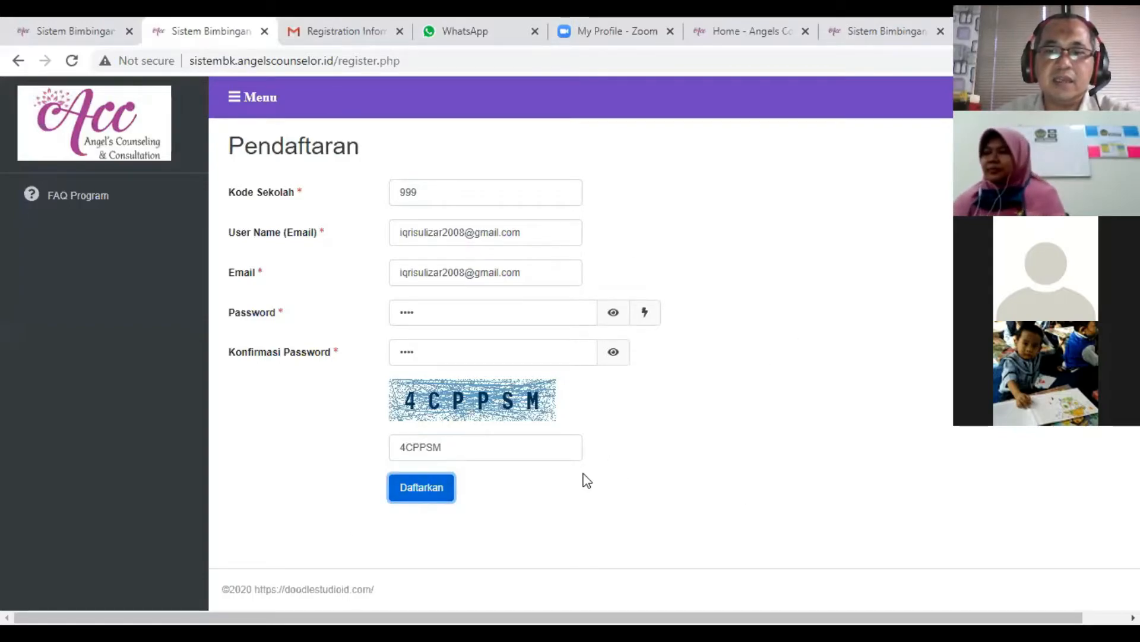
click(439, 495)
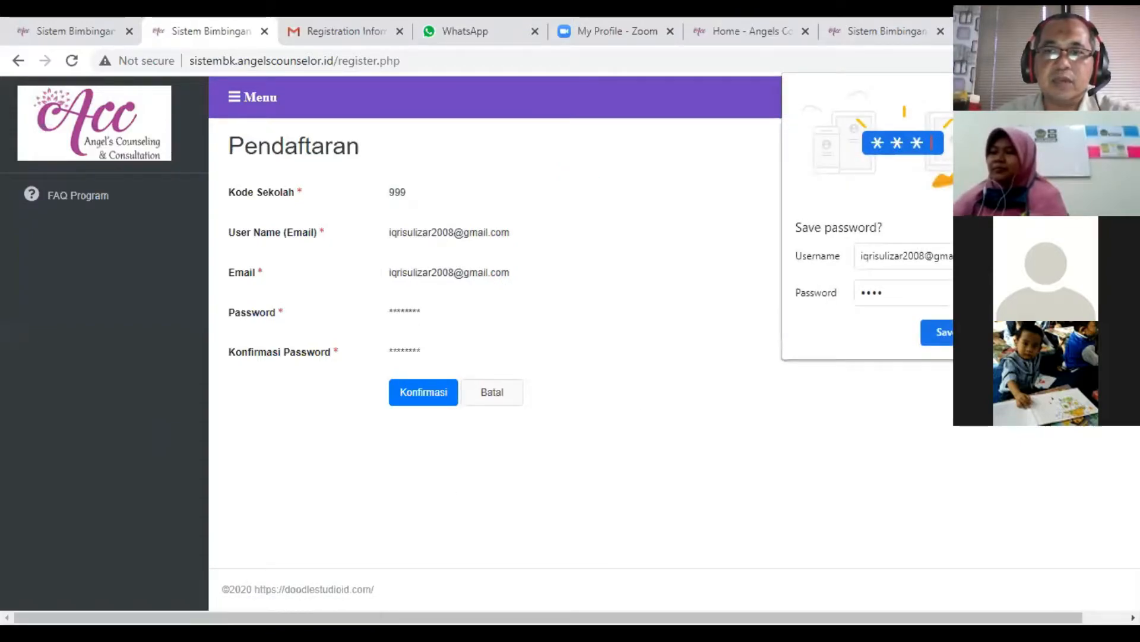
click(580, 332)
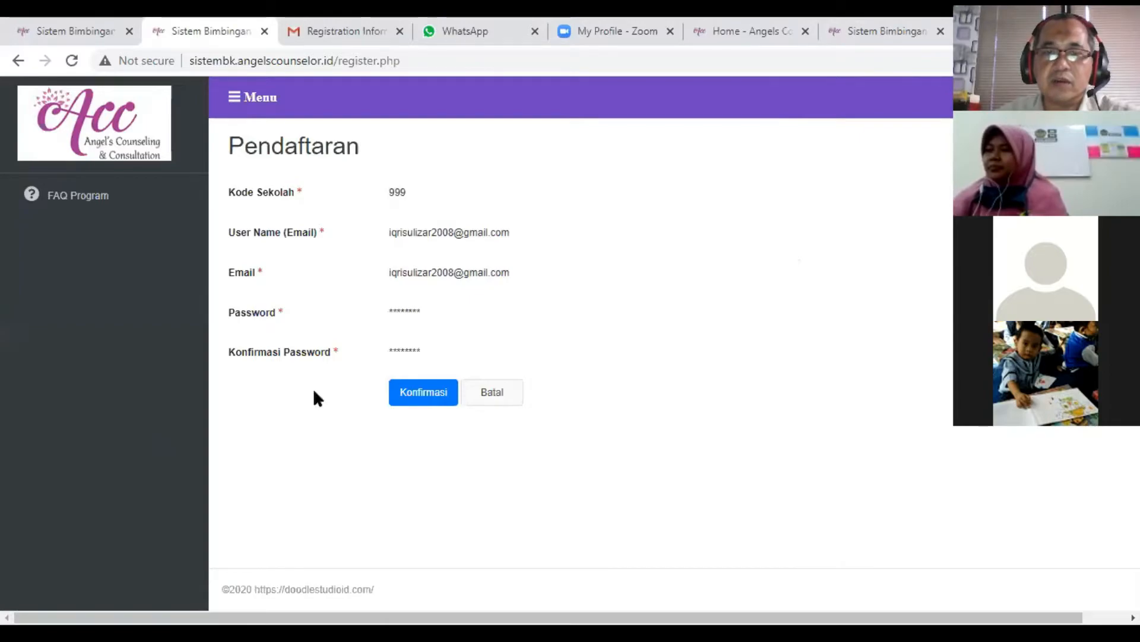
click(433, 403)
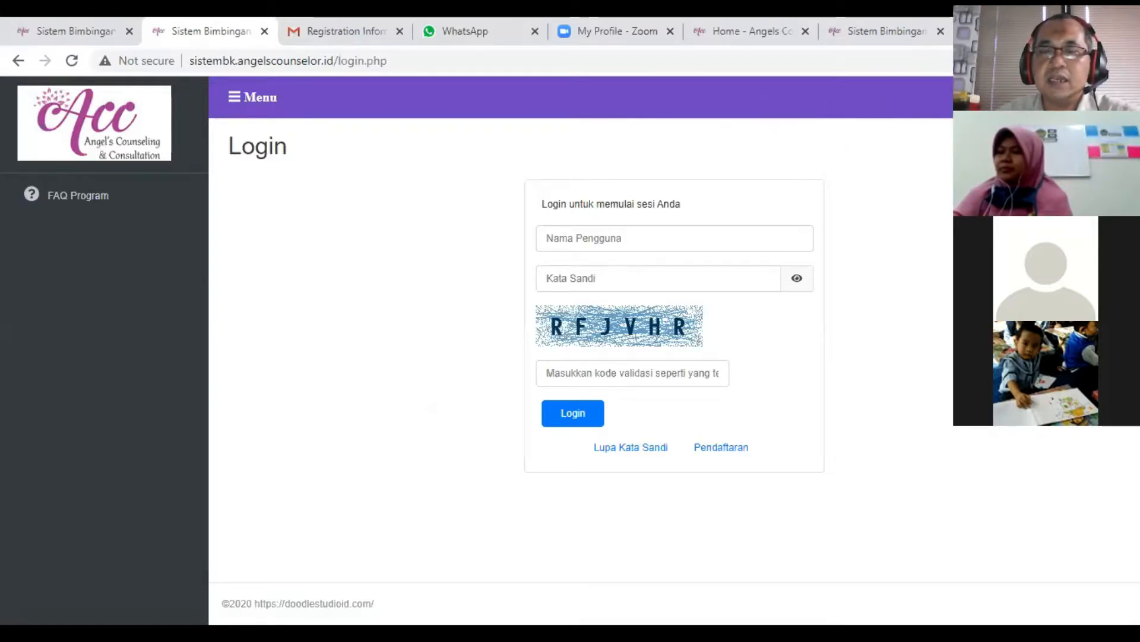
- Switch to Gmail, open the Registration Information message from the inbox, and examine its Kode Sekolah and User Name lines
click(344, 36)
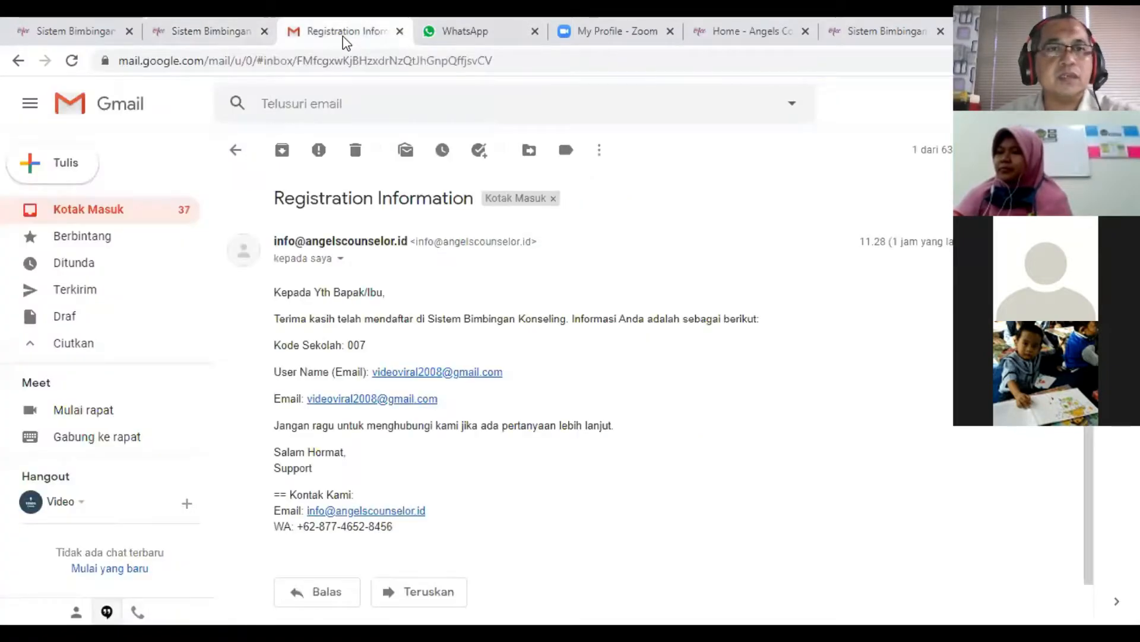
click(99, 218)
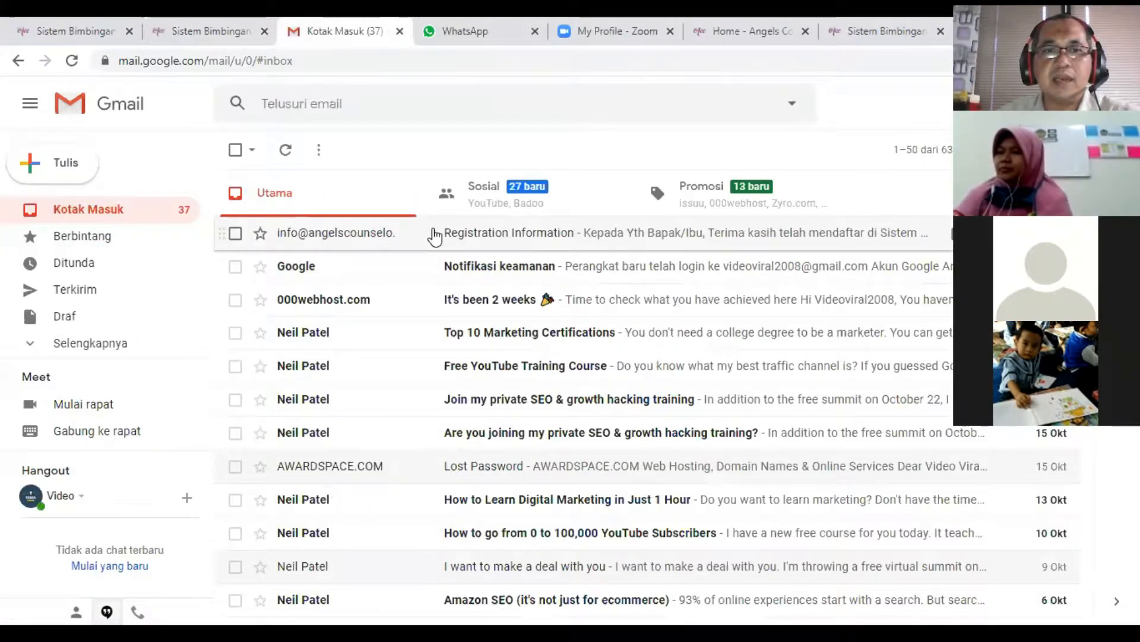
click(435, 236)
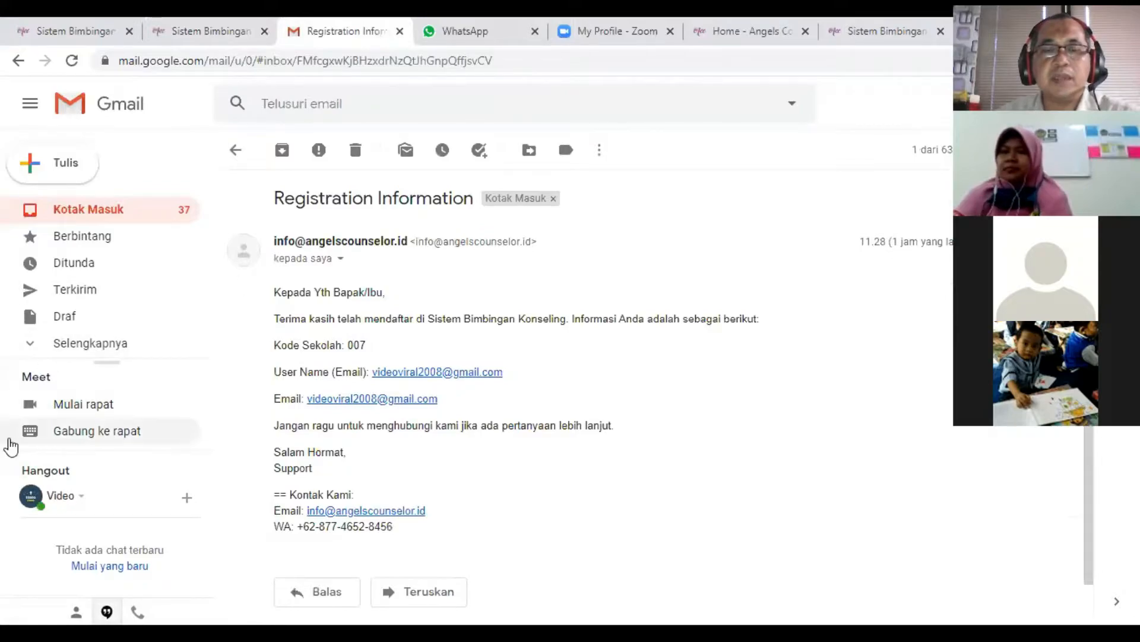
drag(375, 348, 320, 347)
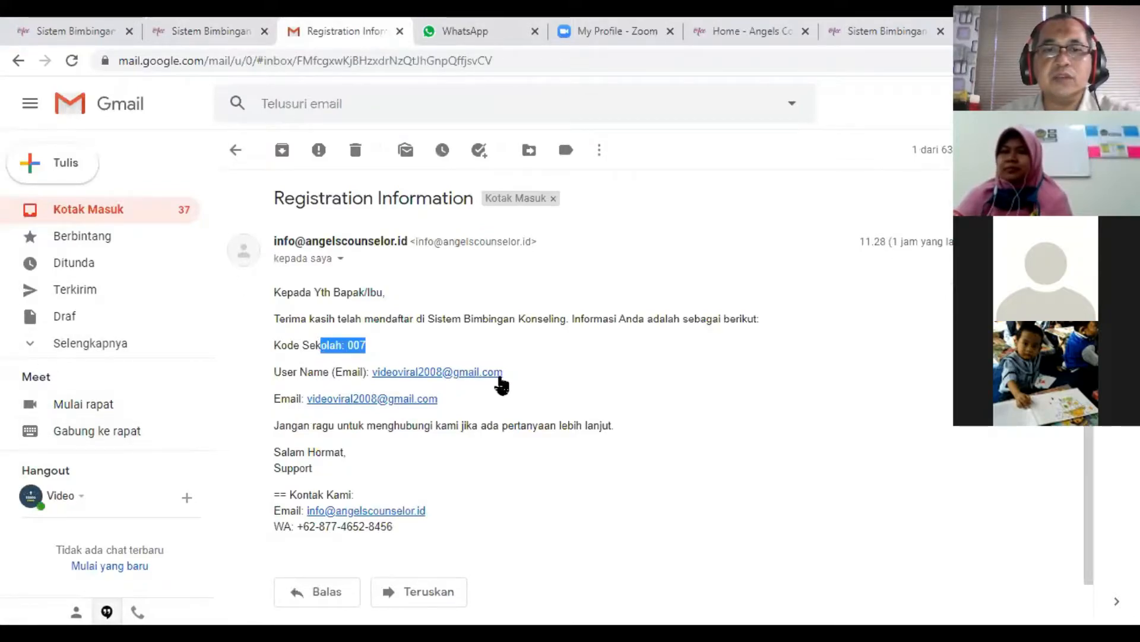
drag(502, 376, 275, 342)
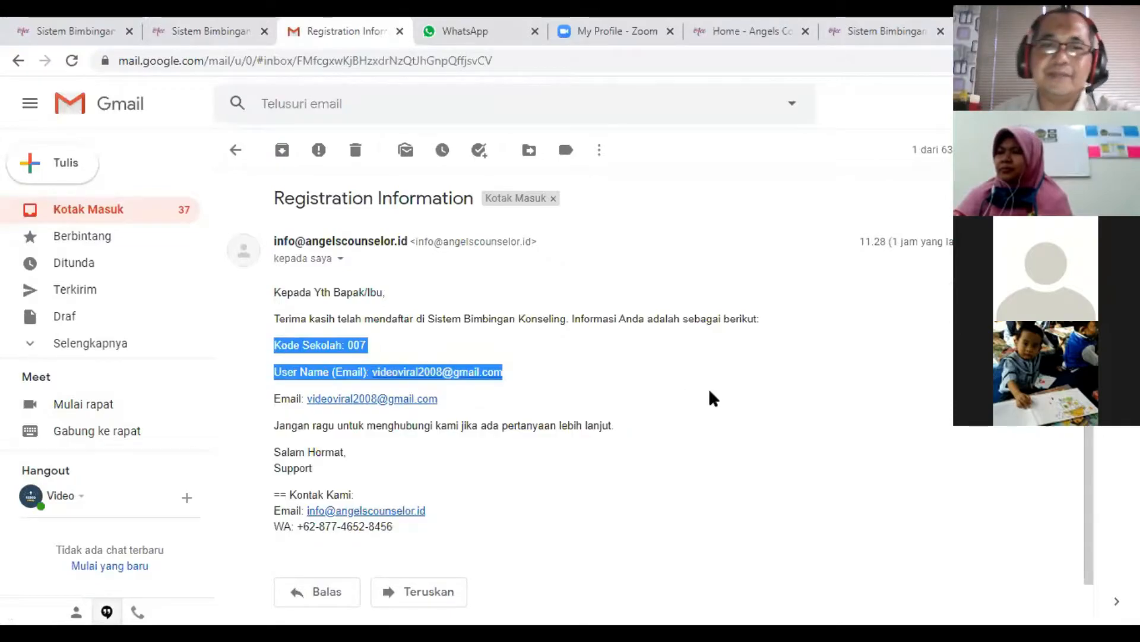
click(374, 350)
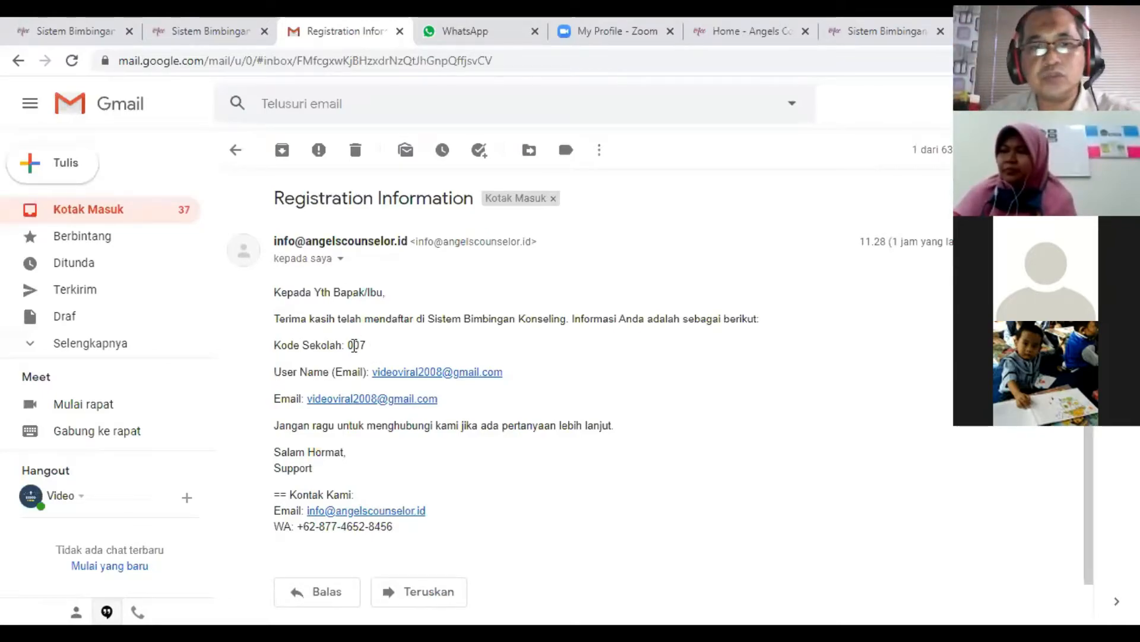
drag(348, 345, 360, 345)
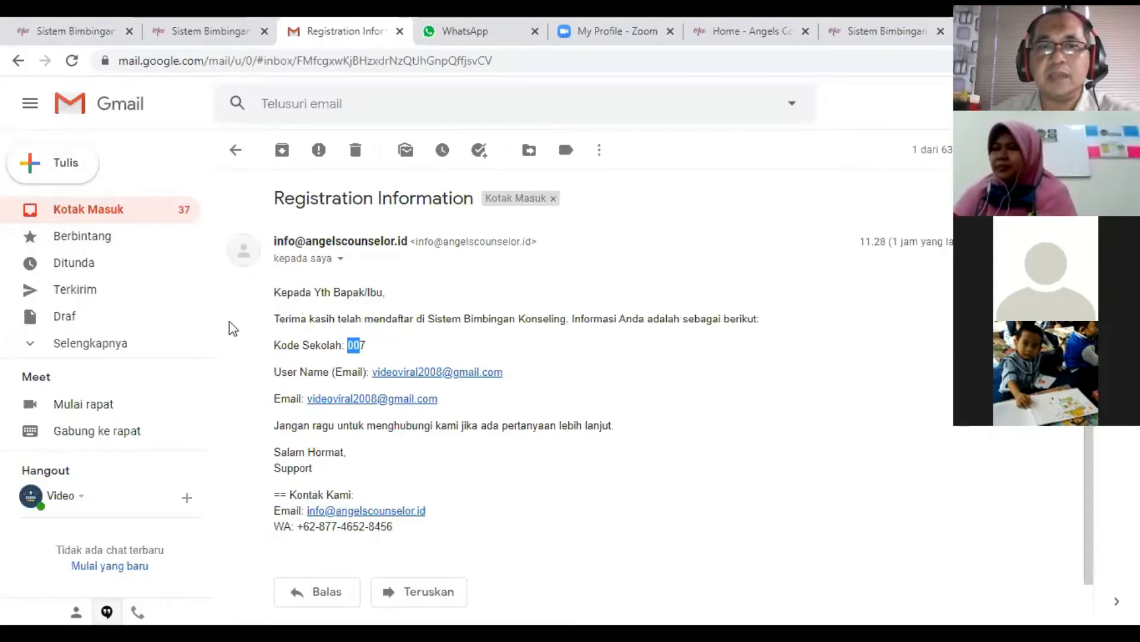
- Expand Gmail's folder list, show Semua Email, and open the Registration Information message from there
click(101, 348)
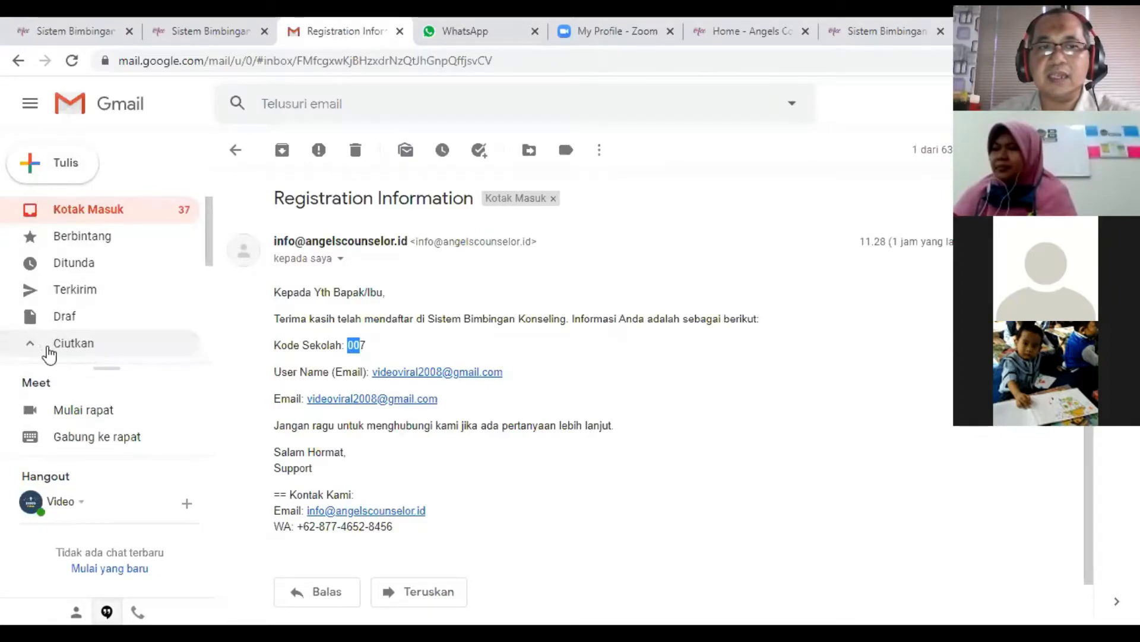
click(31, 352)
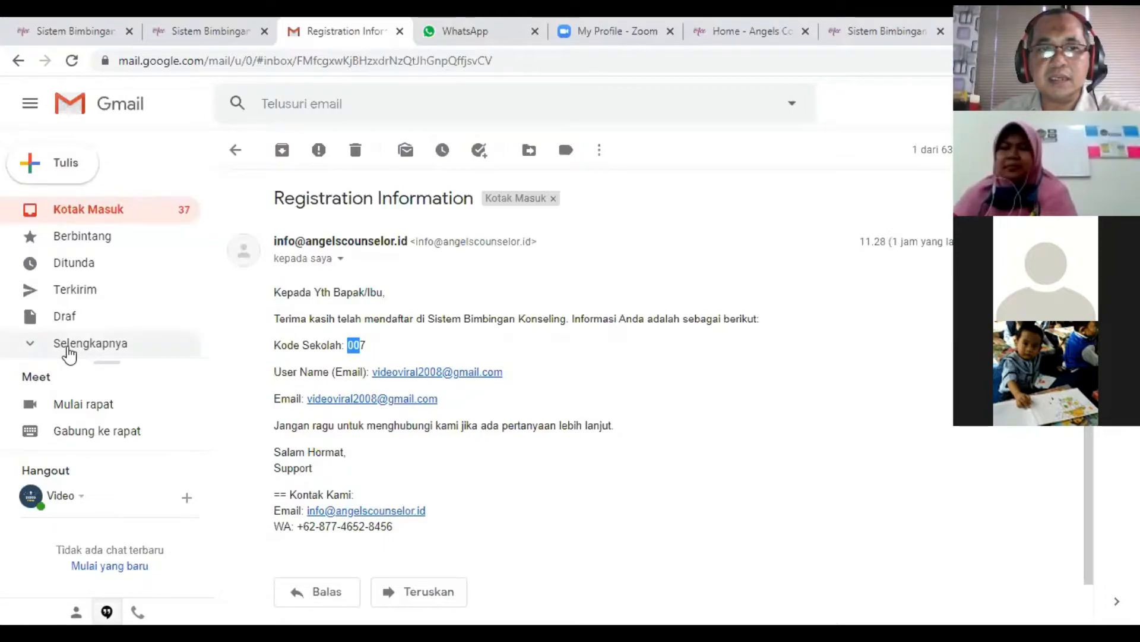
click(69, 351)
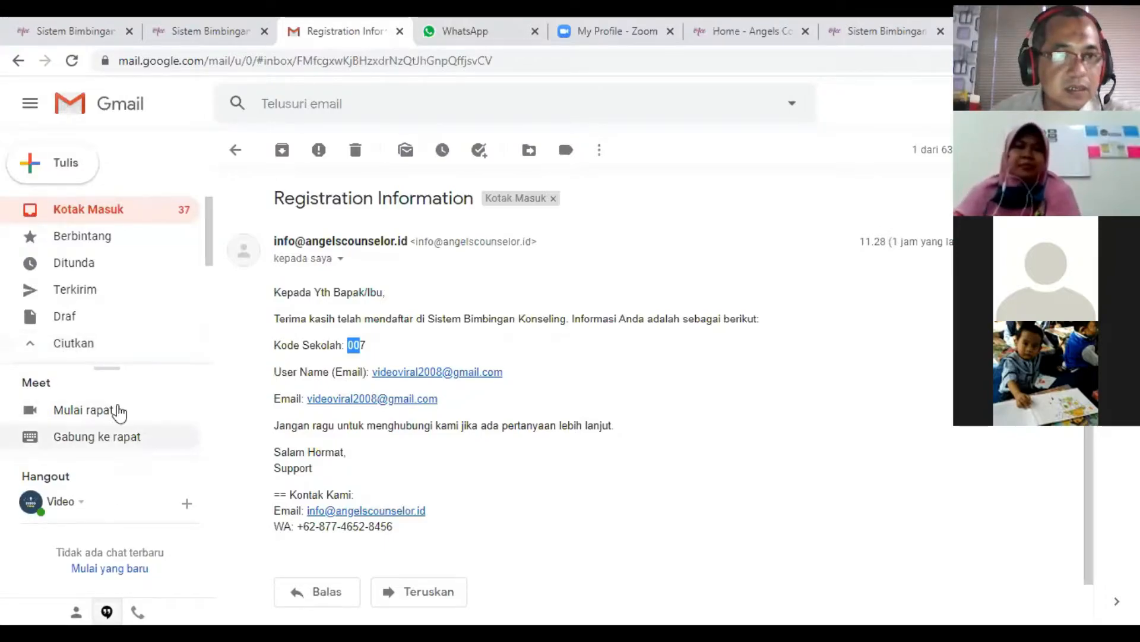
drag(107, 365, 99, 469)
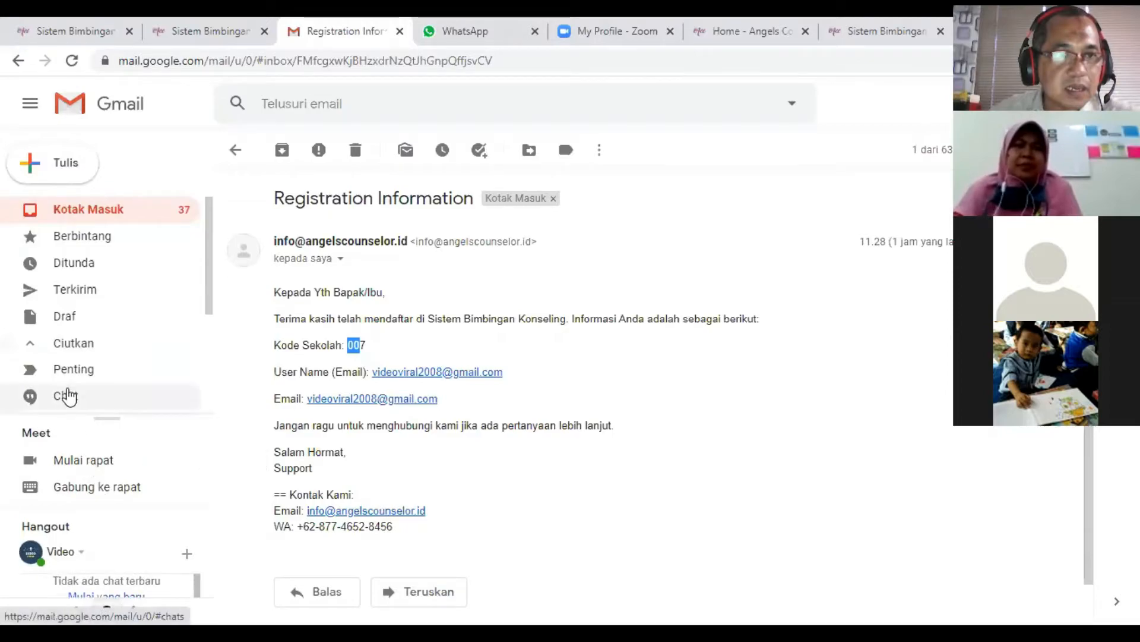
scroll(64, 392, down, 3)
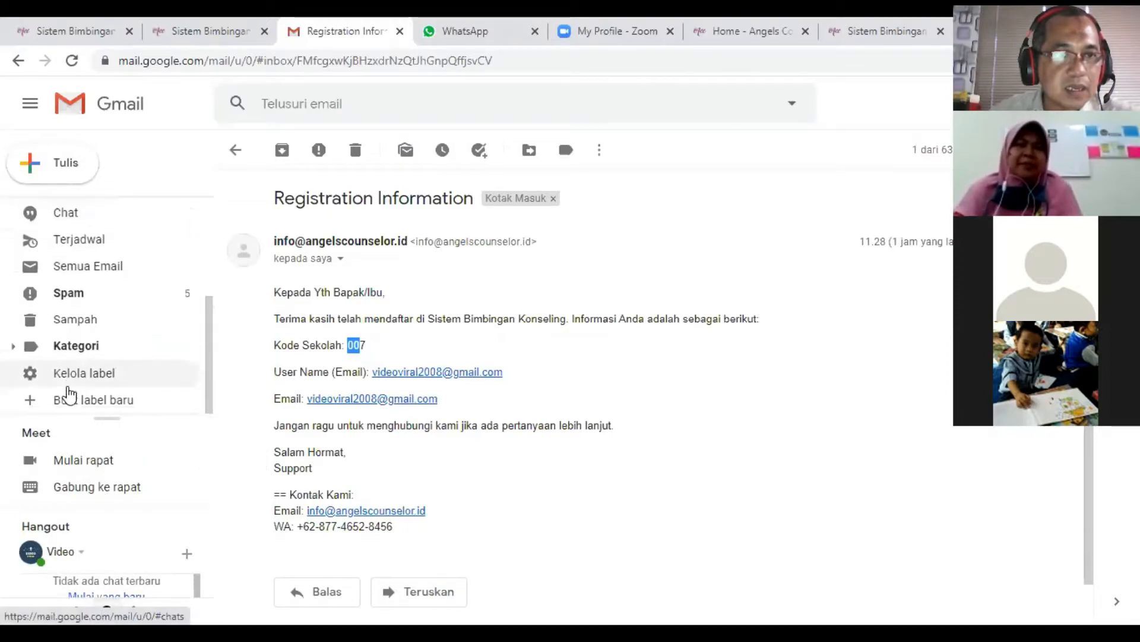
click(83, 273)
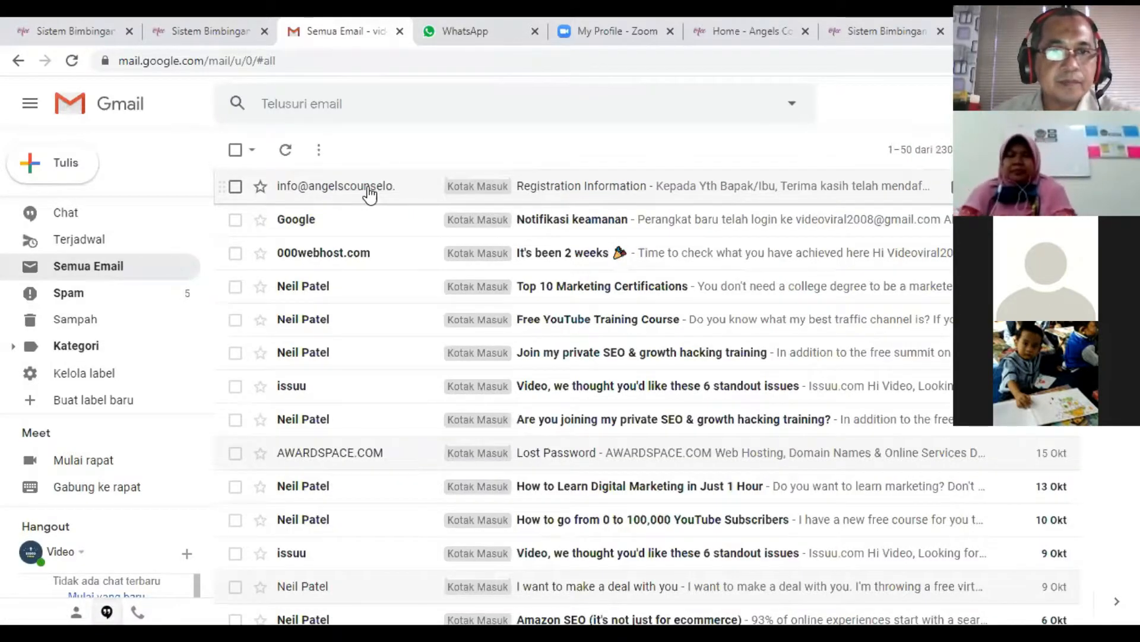
mouse_move(369, 194)
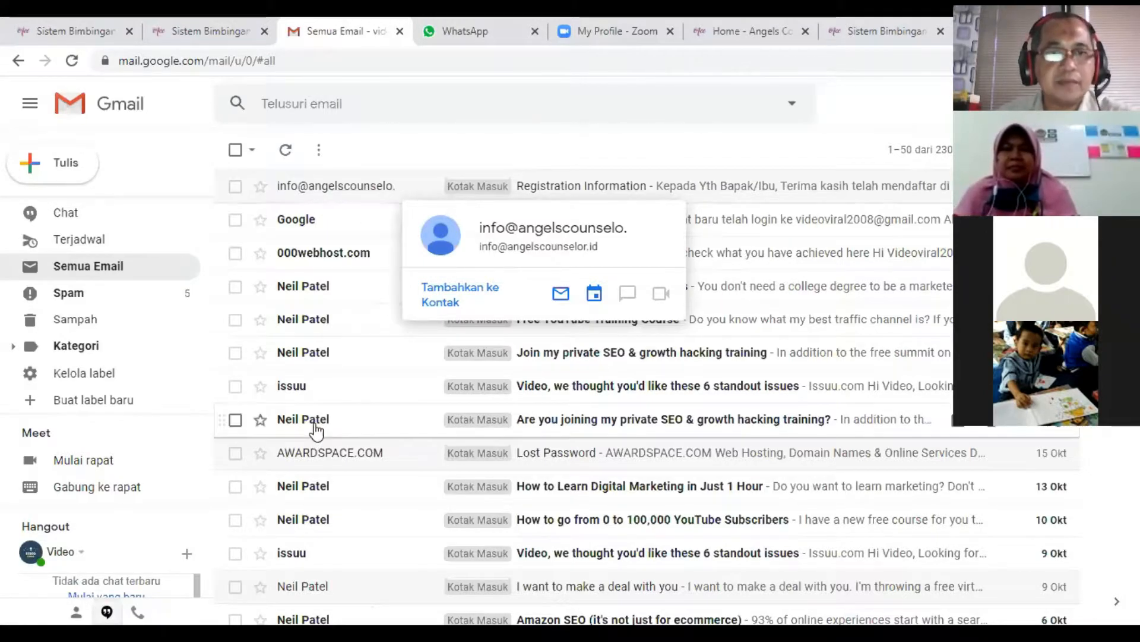
click(323, 188)
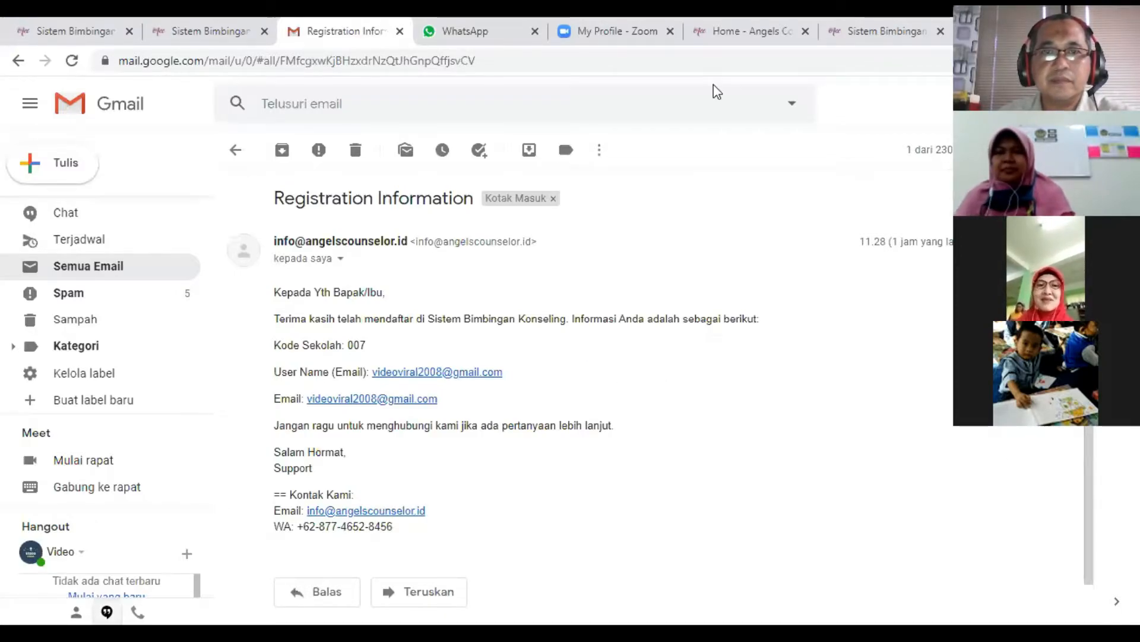
- Close the browser tab holding the angelscounselor.id home page
click(227, 28)
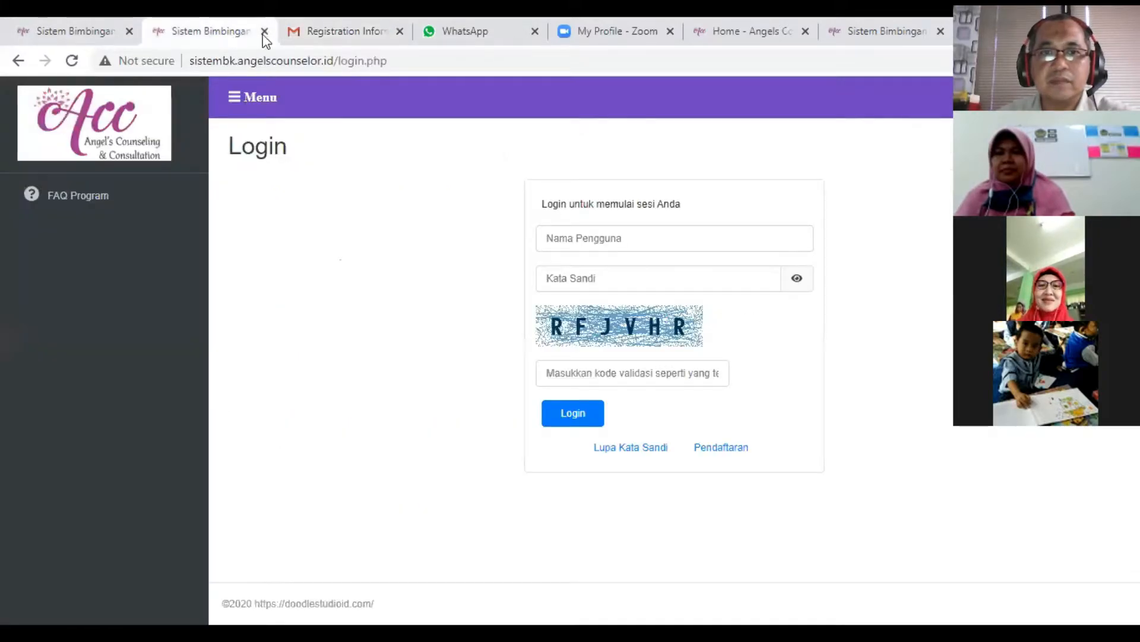
click(784, 24)
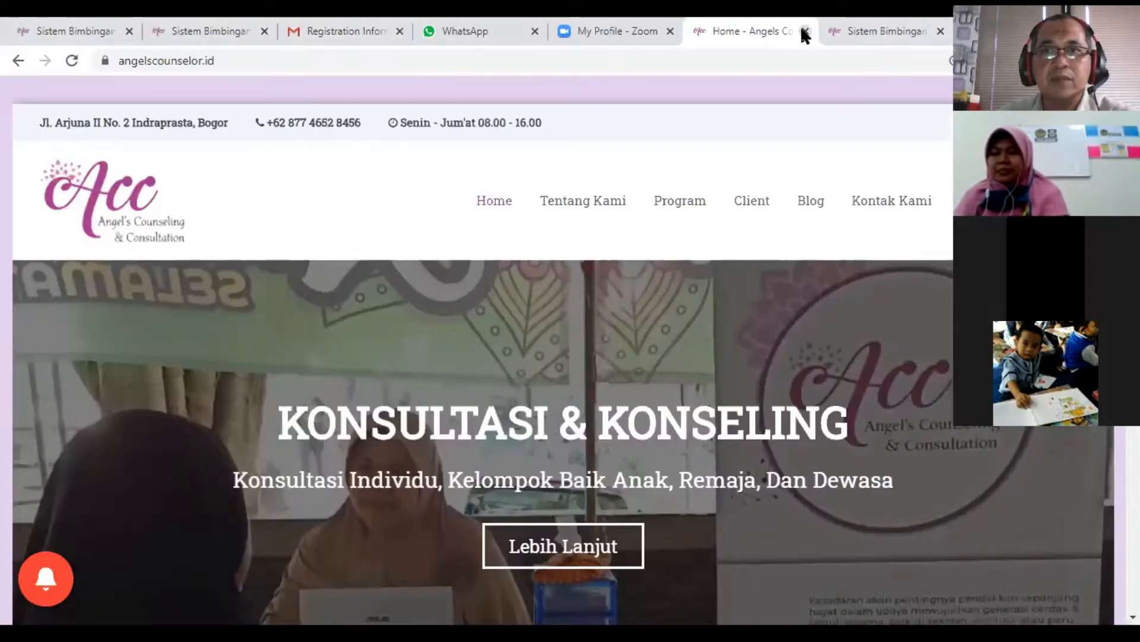
click(801, 28)
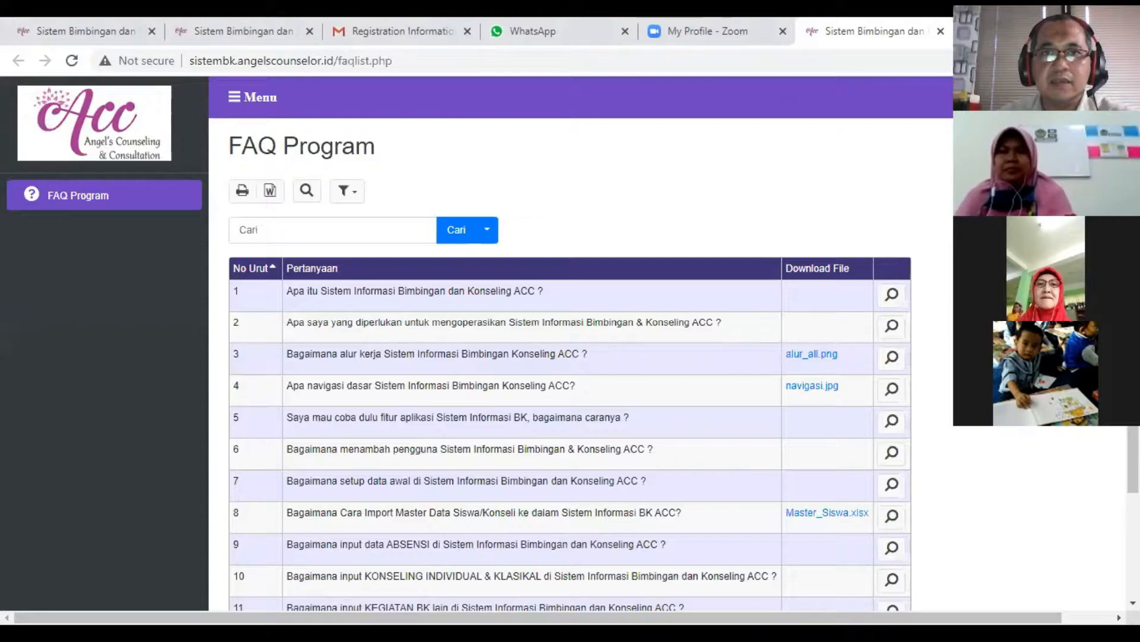
- Check the Registration Information e-mail in Gmail, return to the Sistem BK Login page, and view the saved account suggestion for Nama Pengguna
click(382, 32)
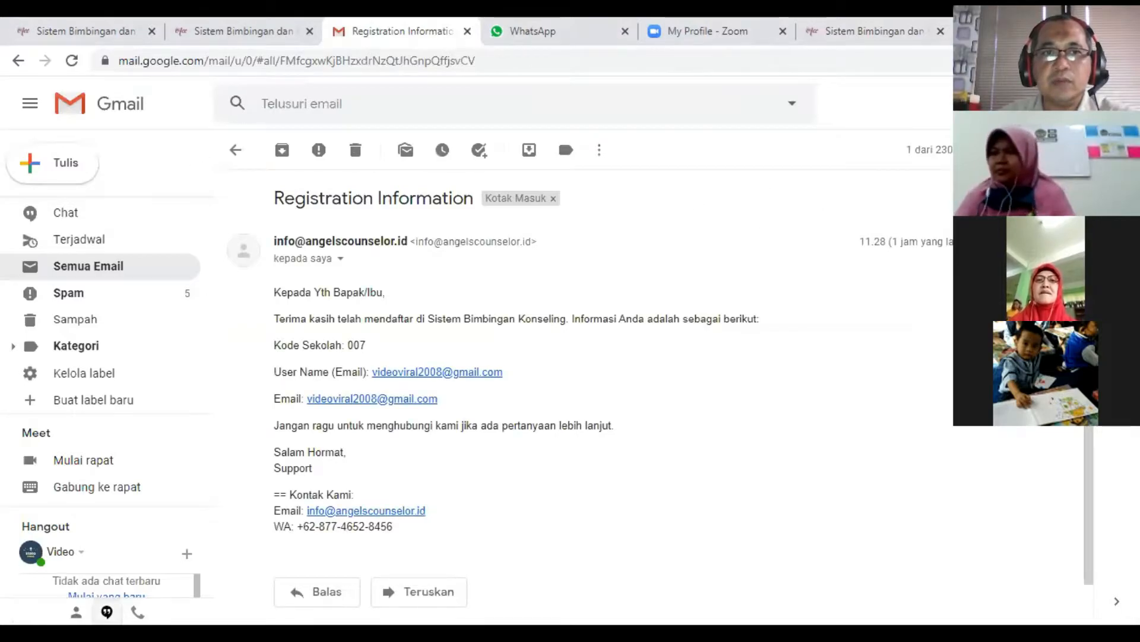
click(227, 37)
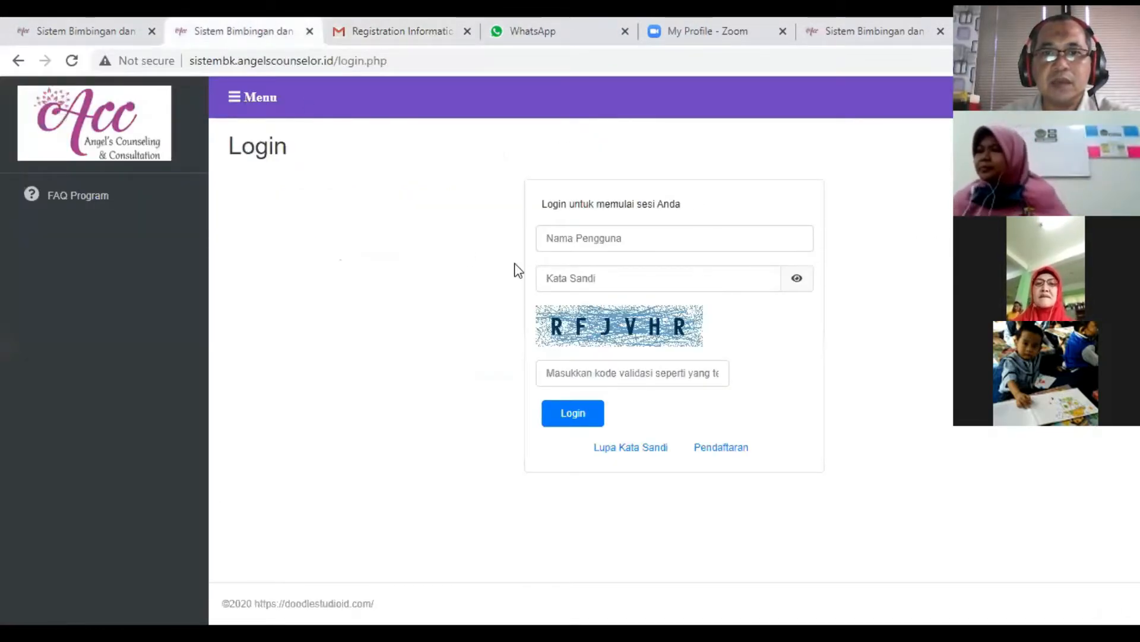
click(577, 247)
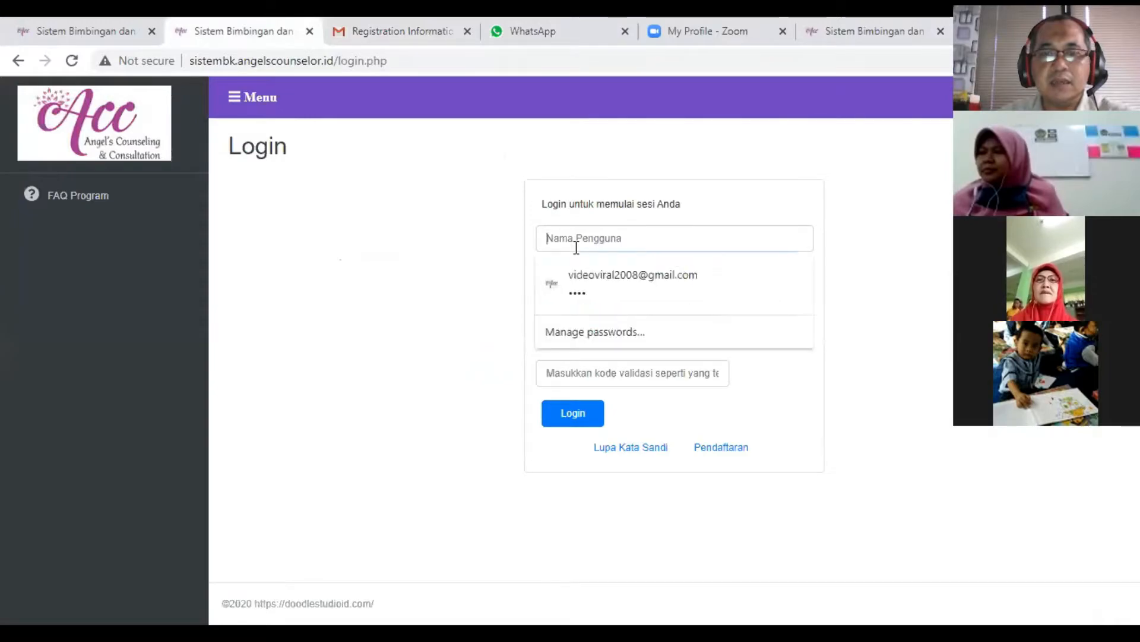
click(933, 219)
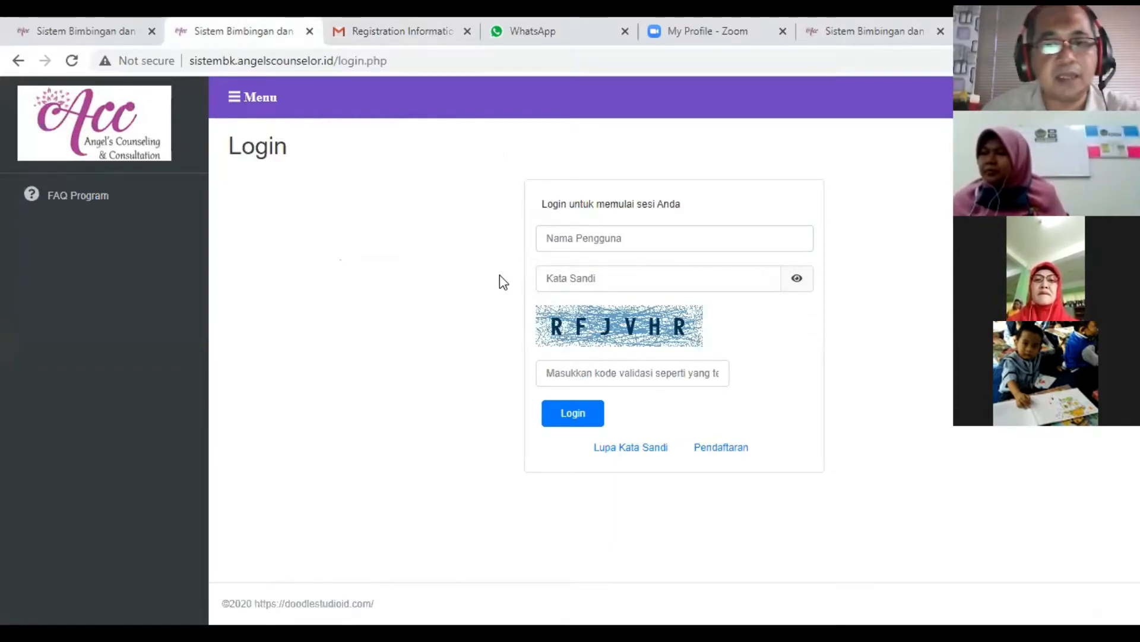
- Open the Lupa Kata Sandi password reset form, examine its Surel field, and return to the Login page
click(626, 451)
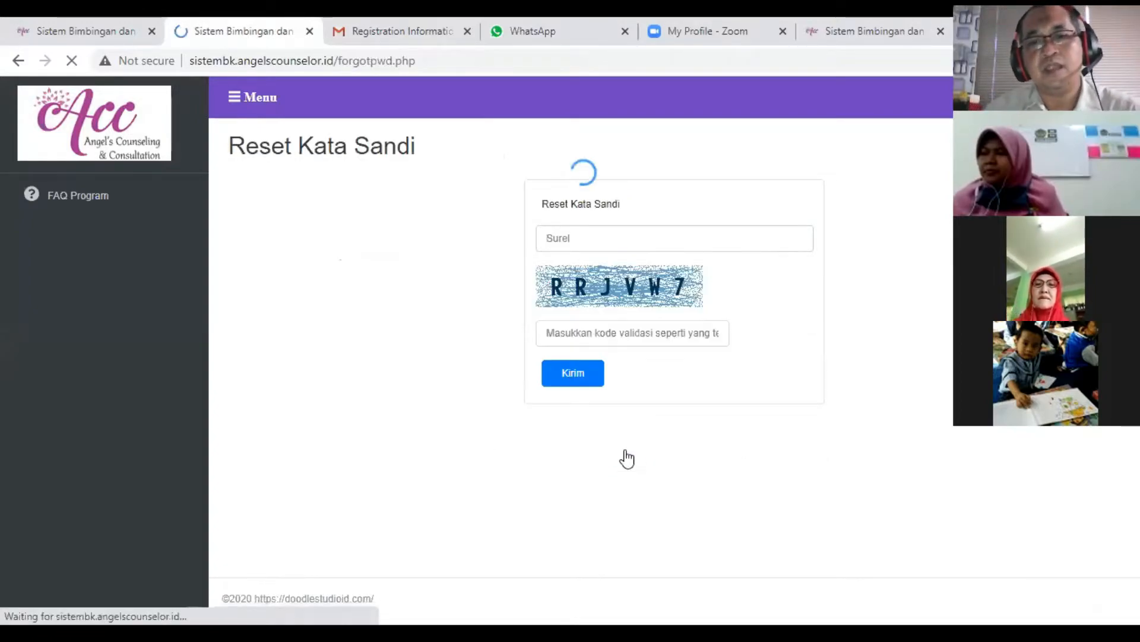
click(619, 240)
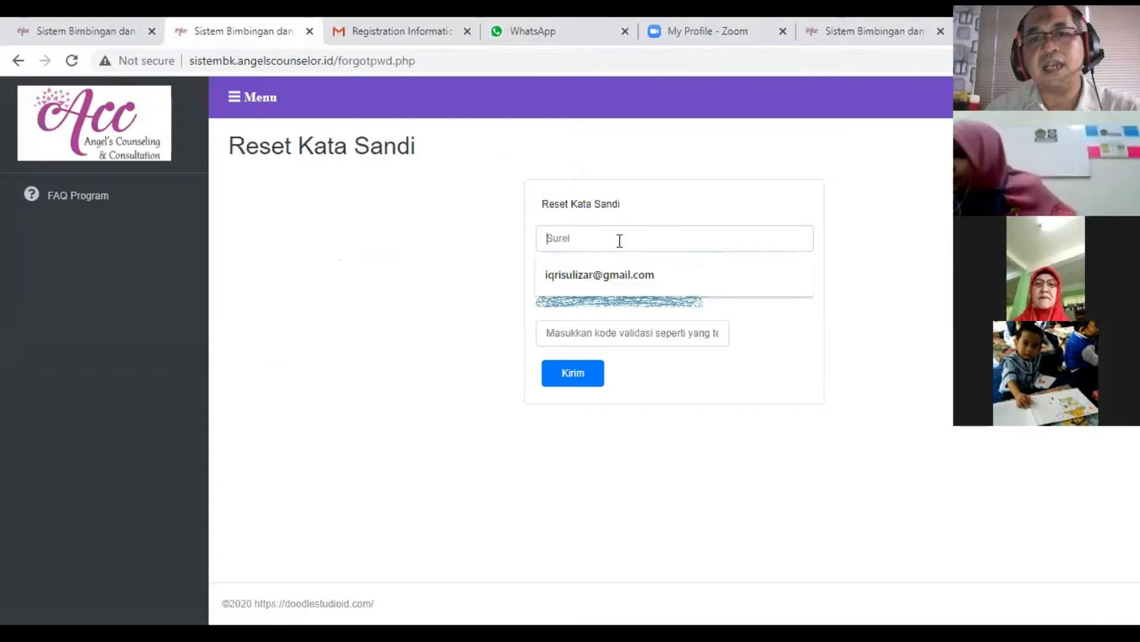
click(424, 188)
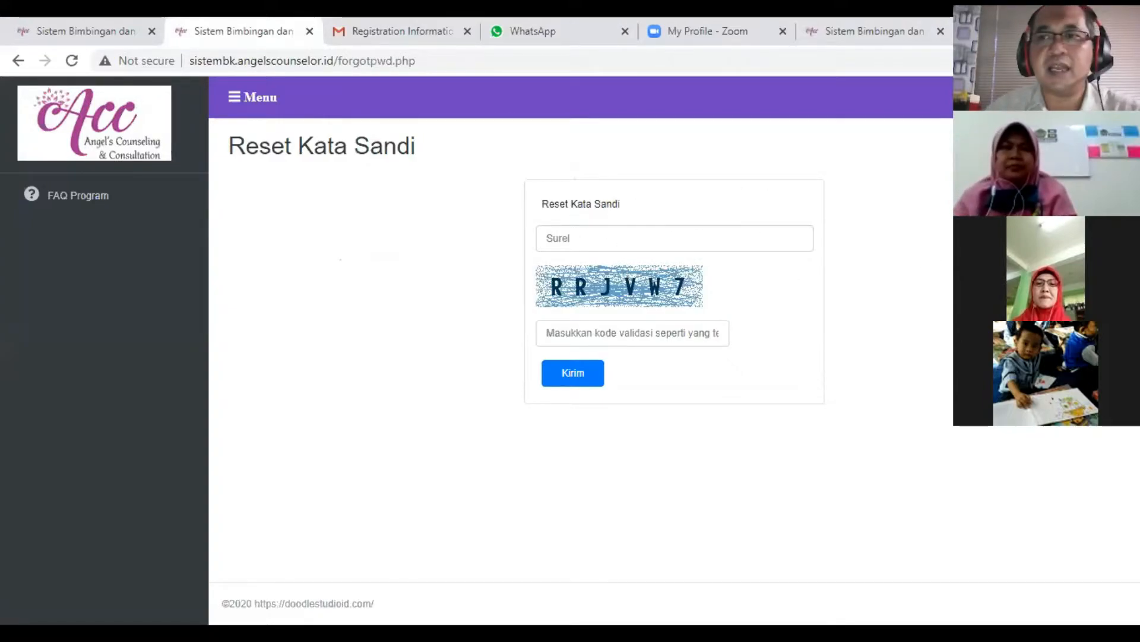
click(1063, 97)
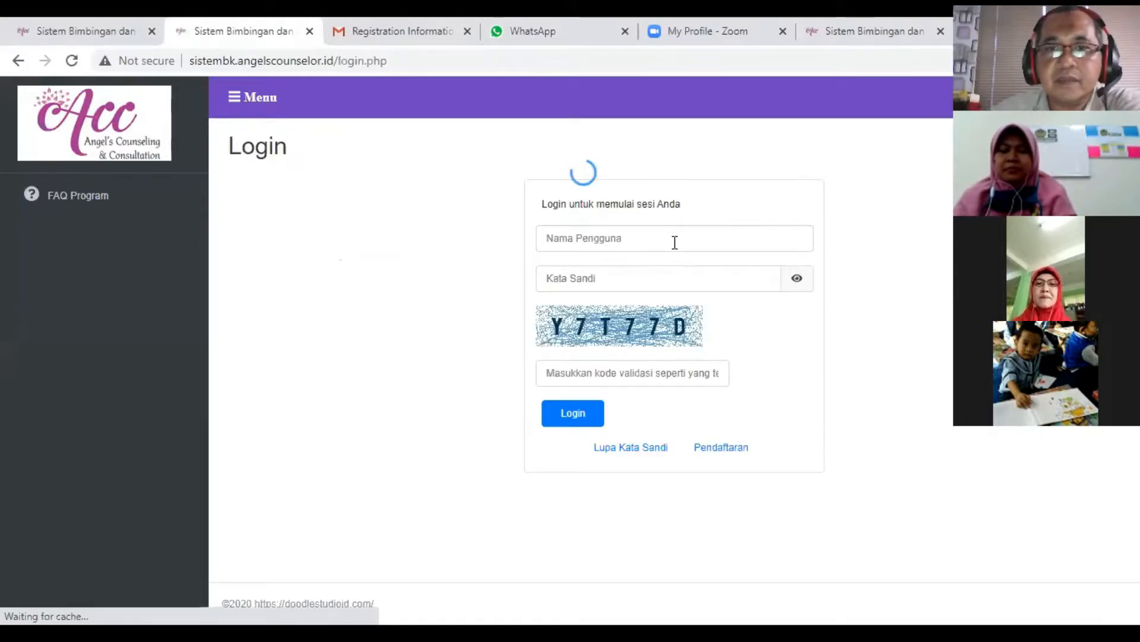
- Fill in Nama Pengguna and Kata Sandi on the Login form with the saved account's e-mail and password
click(654, 240)
click(623, 274)
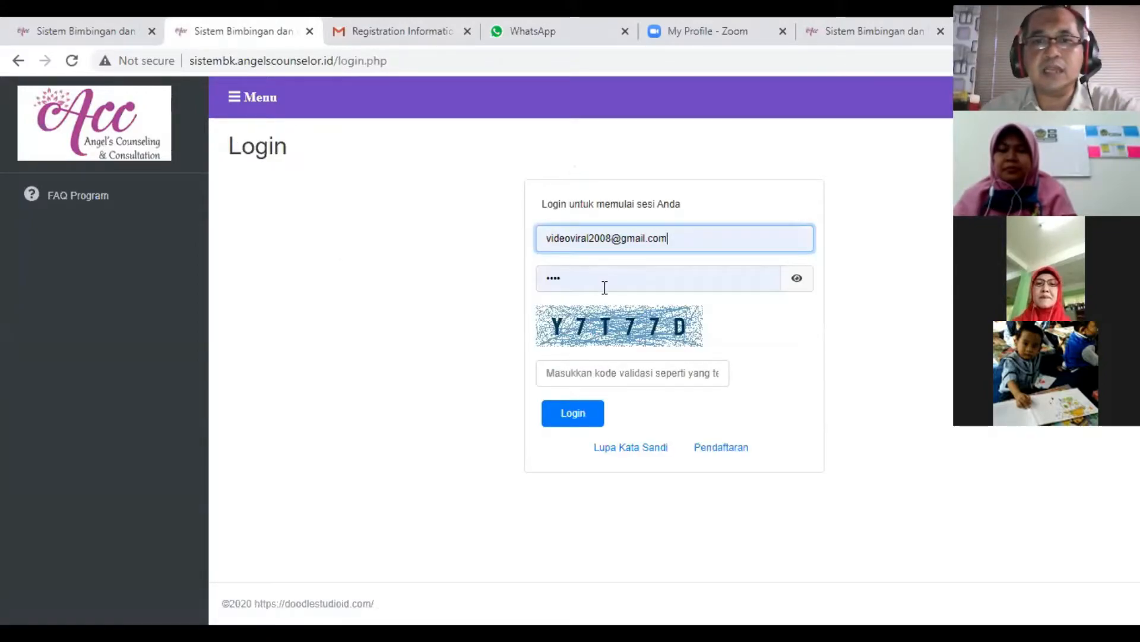
click(605, 374)
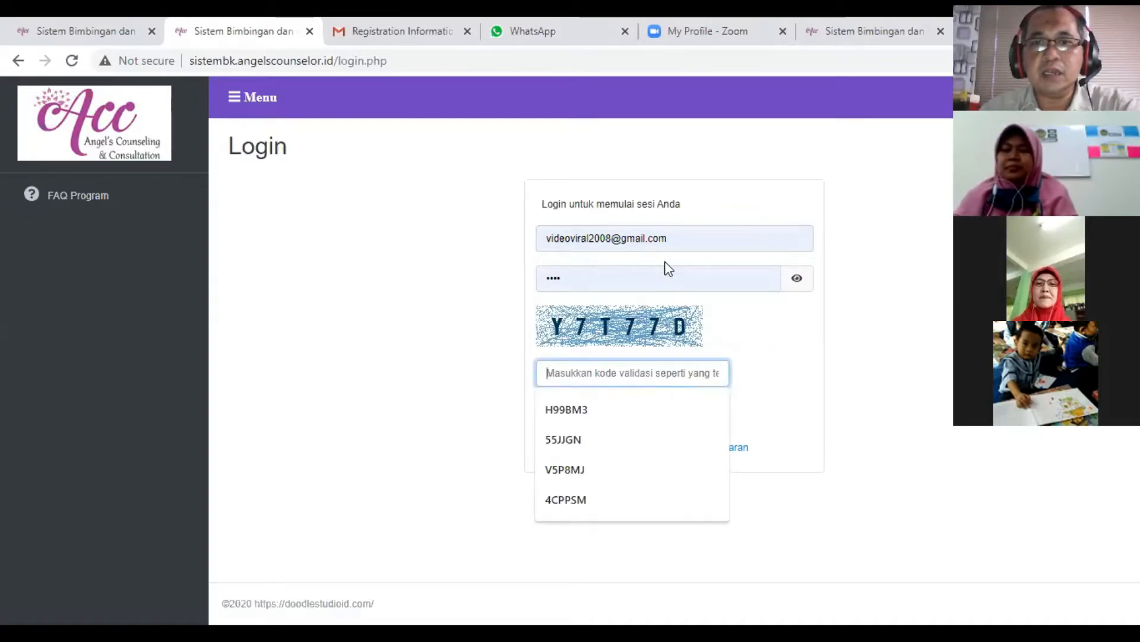
click(815, 387)
- Enter the validation code shown in the captcha image, correct its mistyped digits, and log in to the application
click(654, 373)
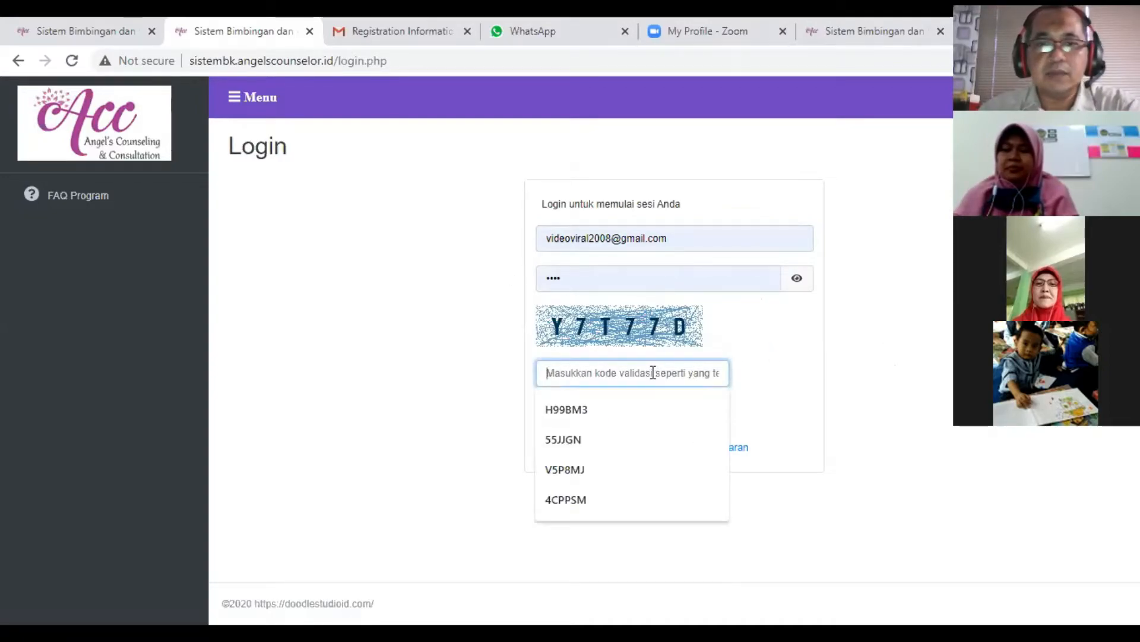
text(Y&T)
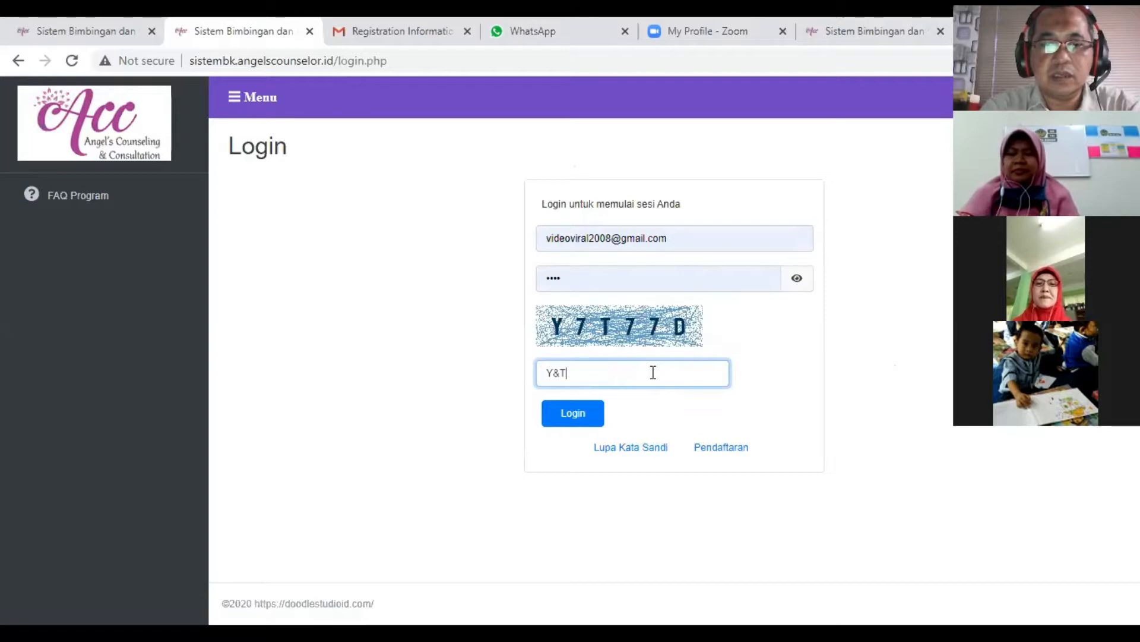
text(&&D)
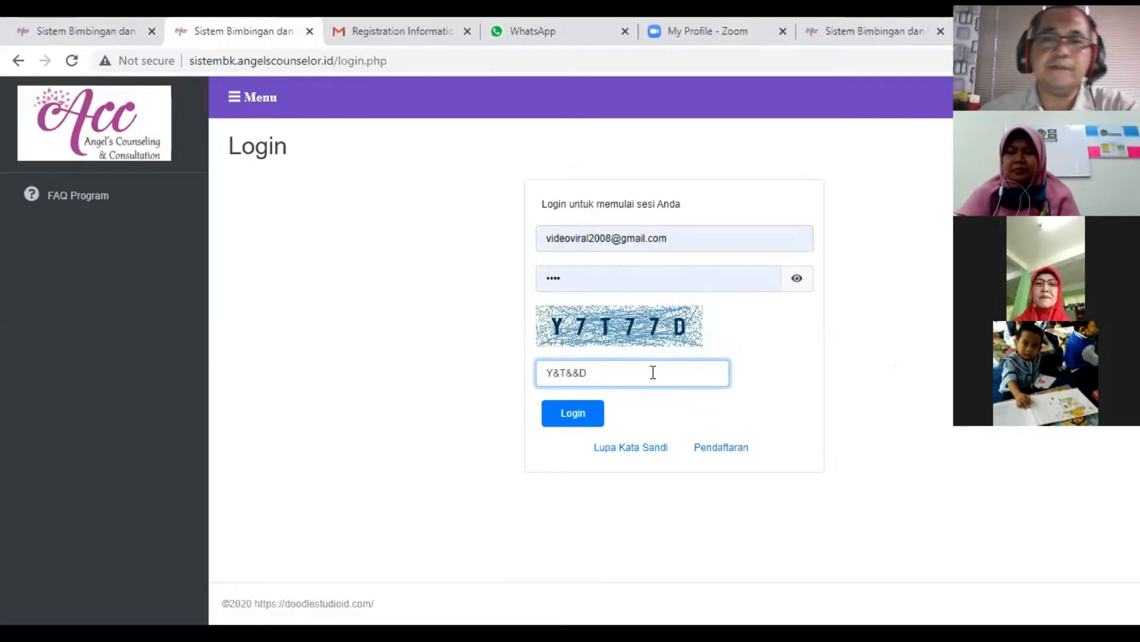
key(Left)
key(Left)
key(Left)
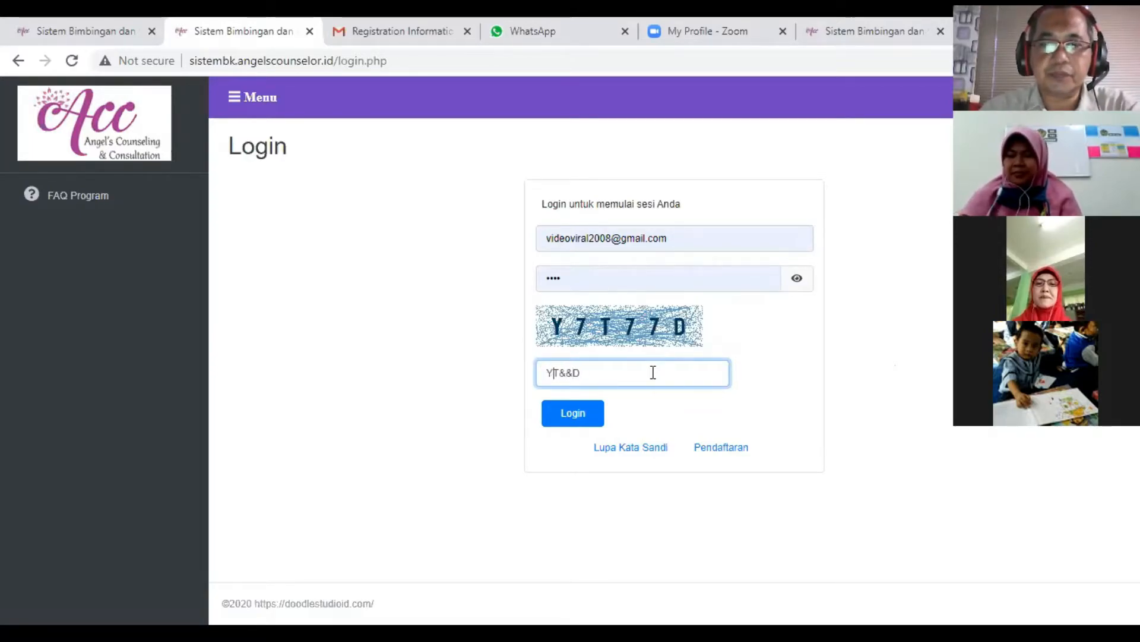
text(7)
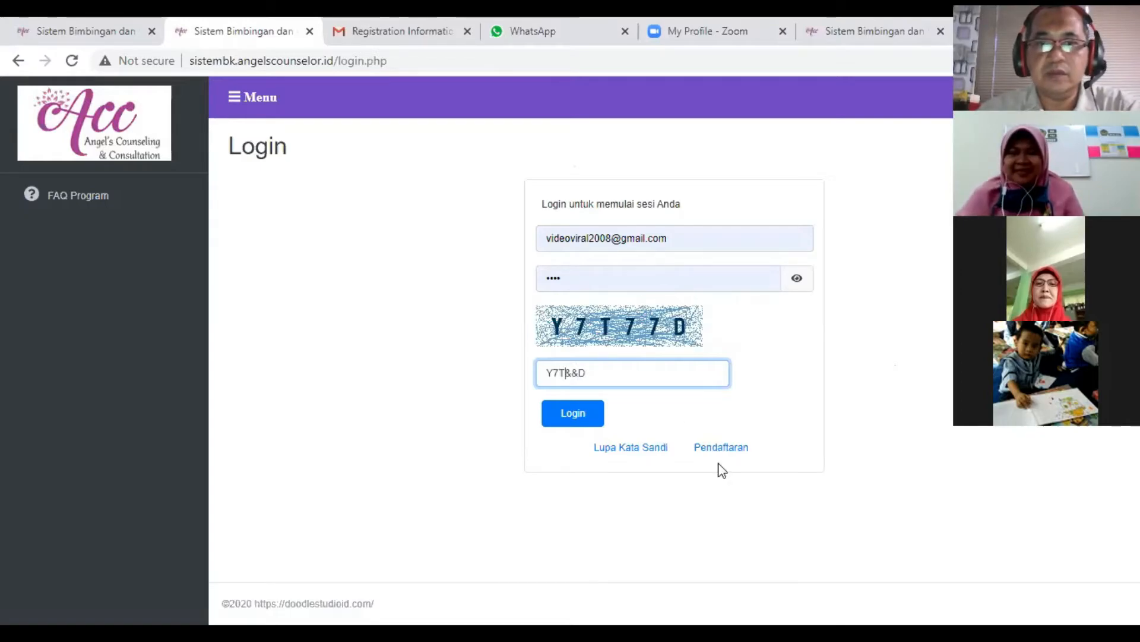
key(BackSpace)
key(BackSpace)
text(7)
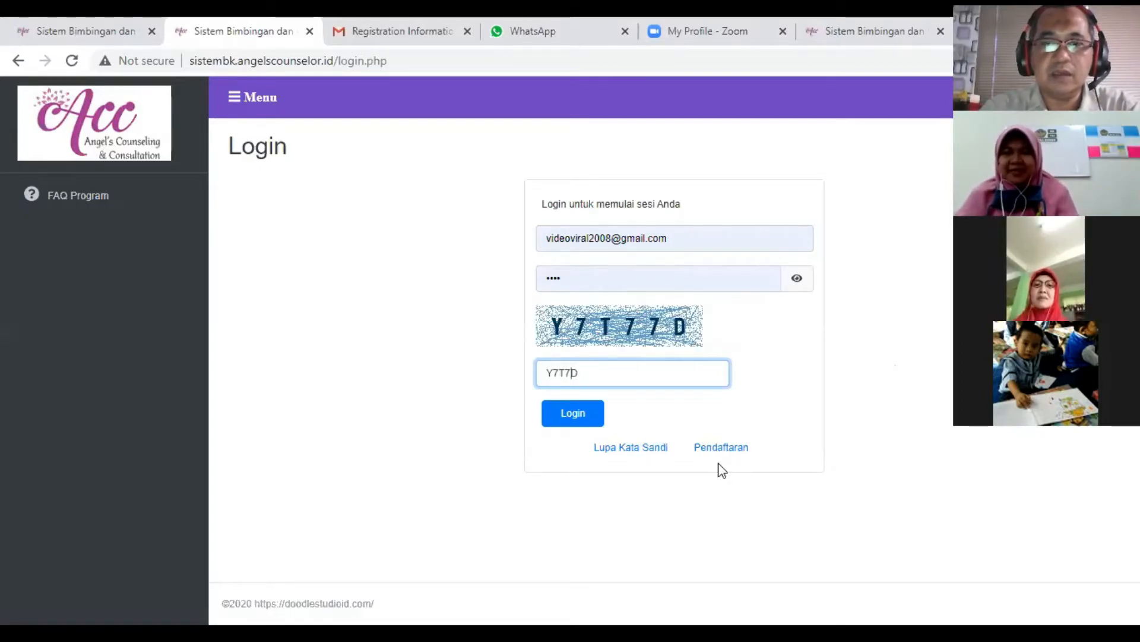
text(7)
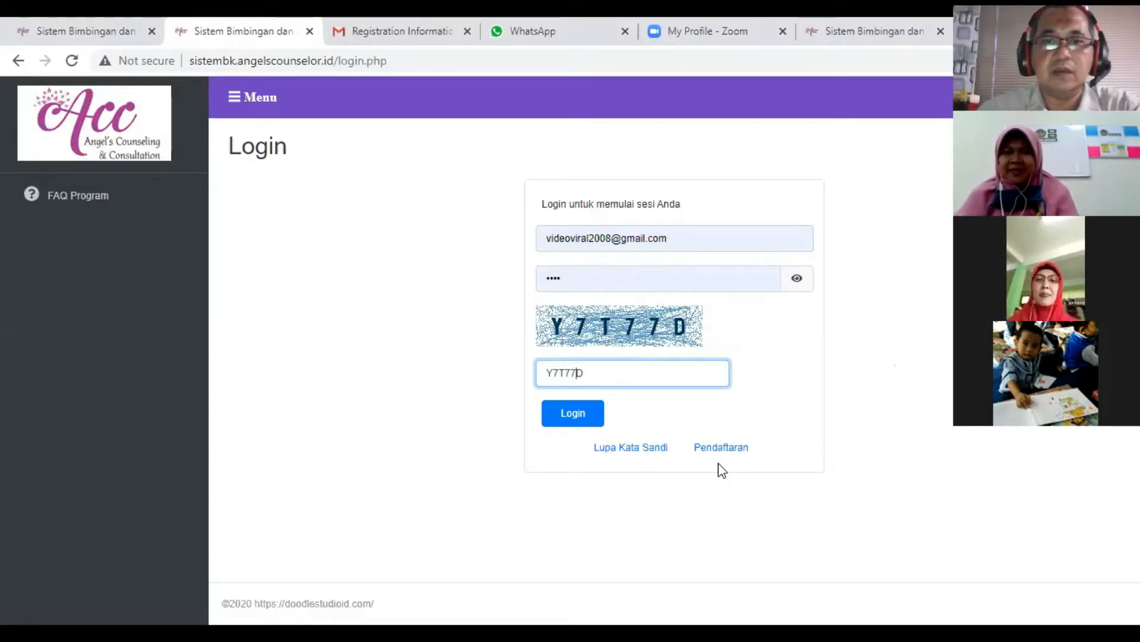
click(590, 424)
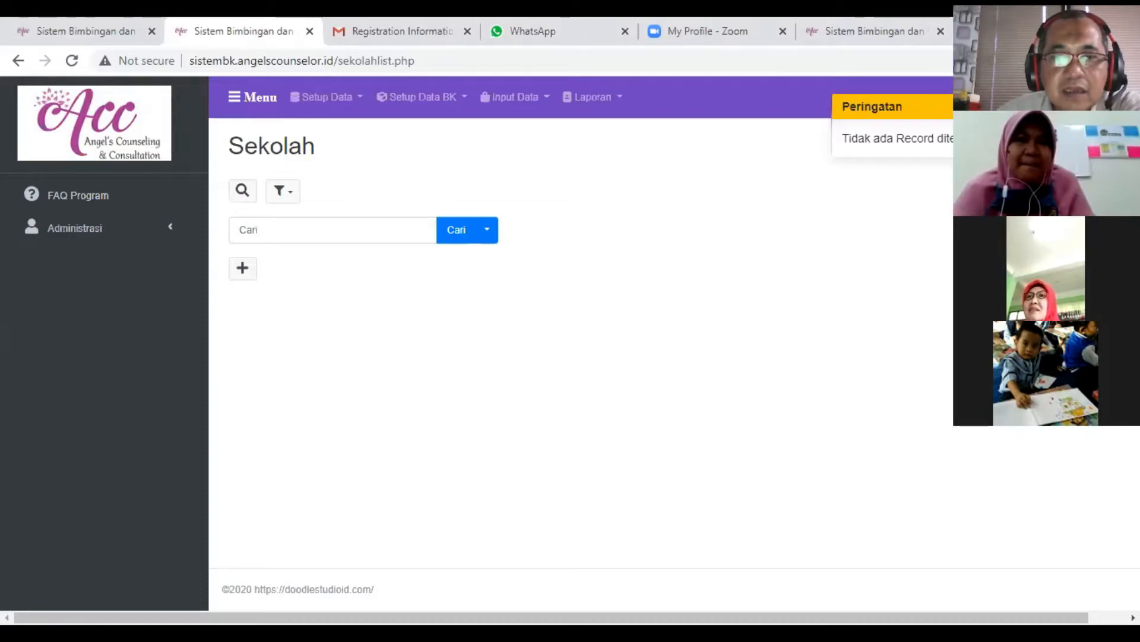
- Copy the base address sistembk.angelscounselor.id from the FAQ Program page's URL
click(100, 34)
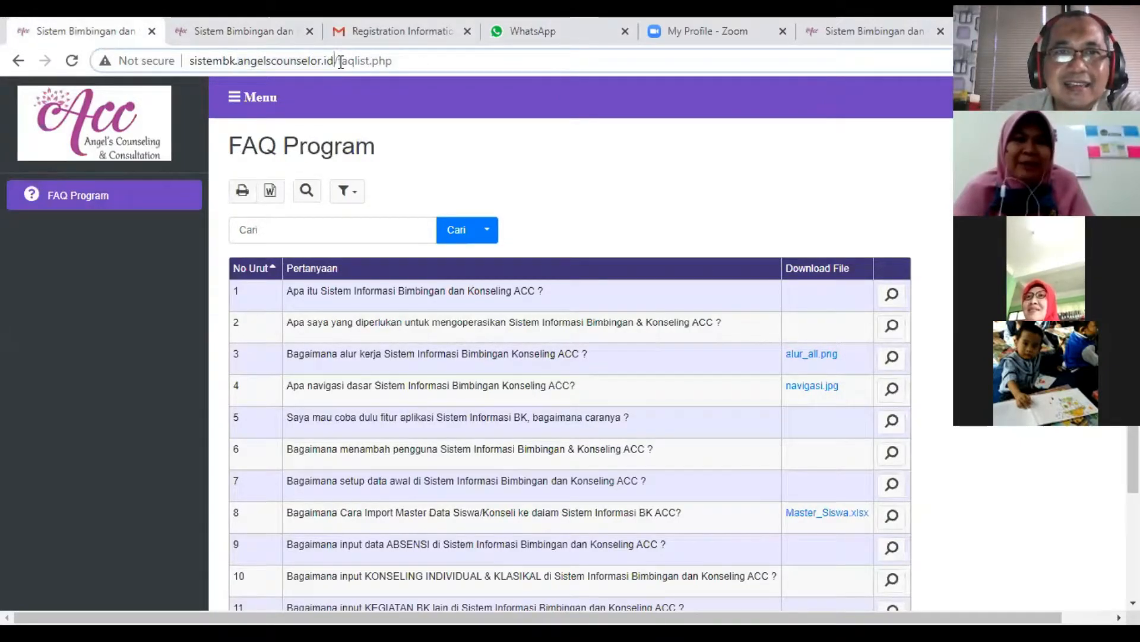
drag(339, 60, 109, 61)
right_click(217, 59)
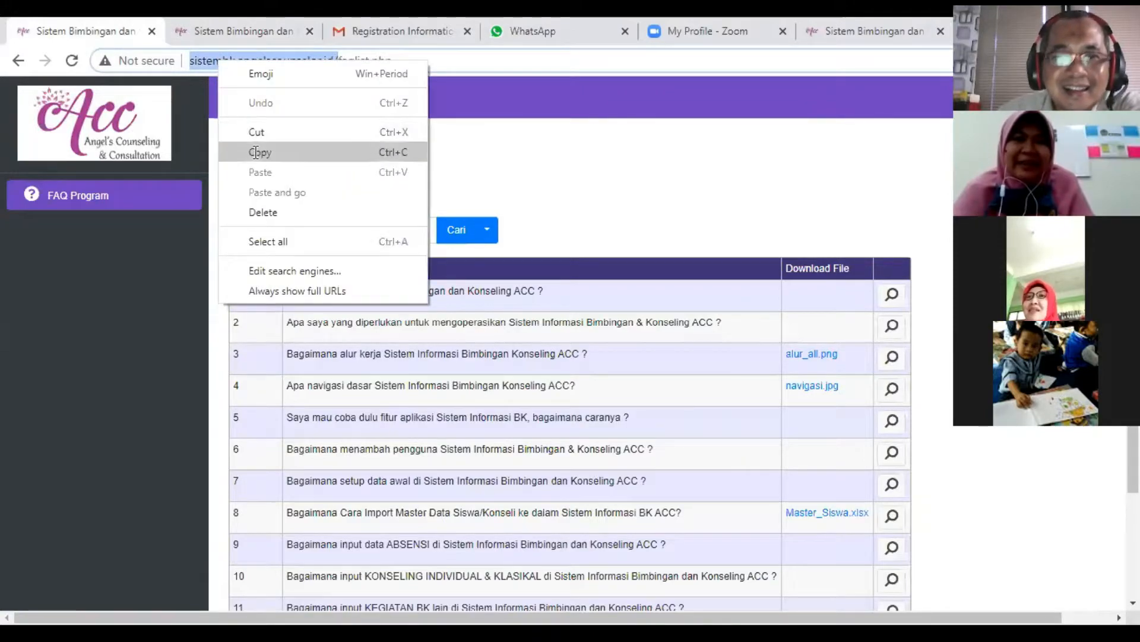
click(254, 150)
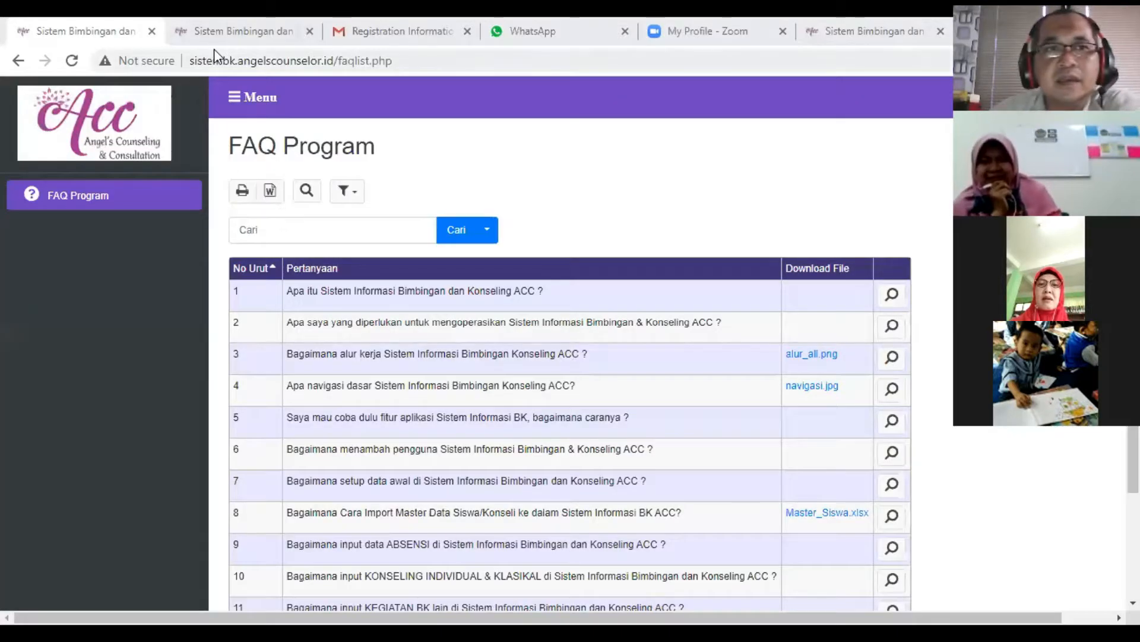
- Return to the logged-in Sekolah page and open Manajemen Pengguna under Administrasi
click(223, 37)
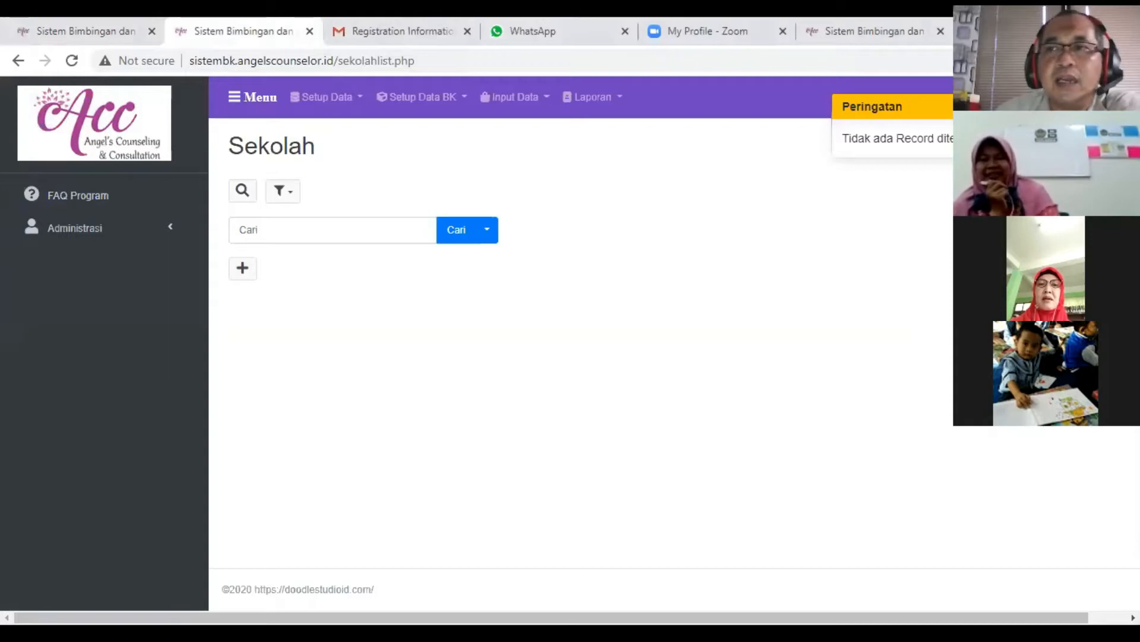
click(93, 245)
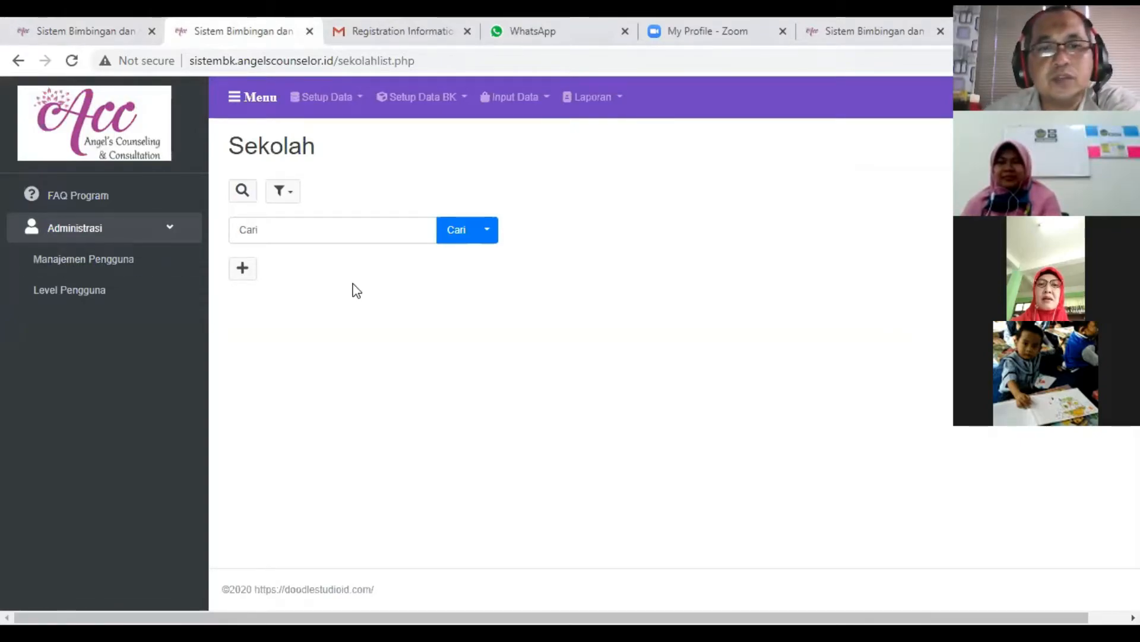
click(95, 263)
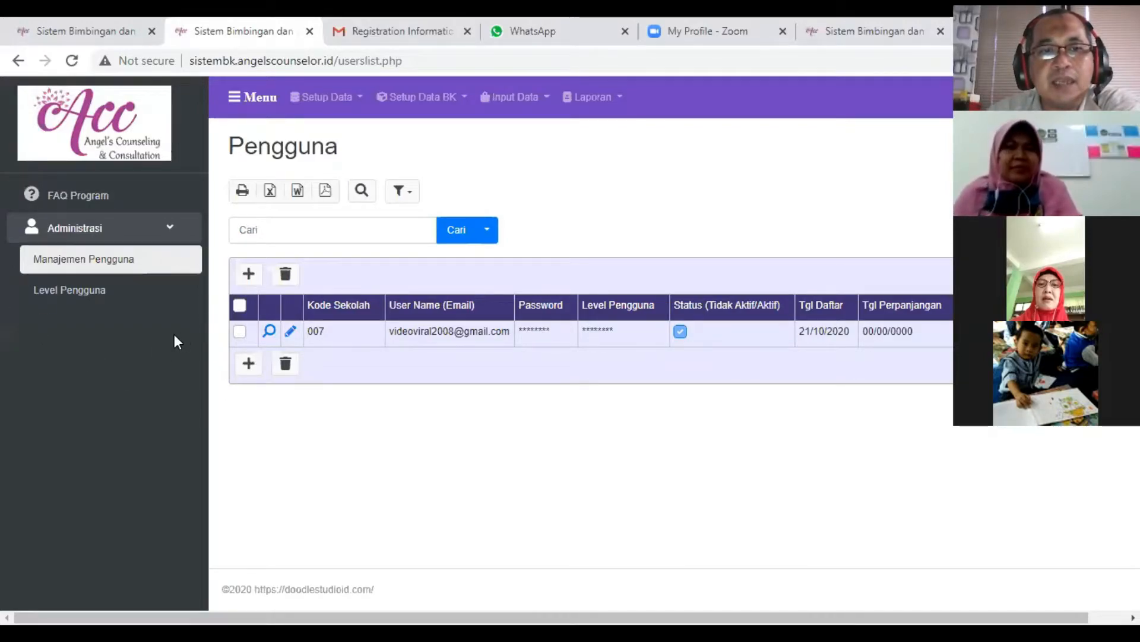
click(247, 368)
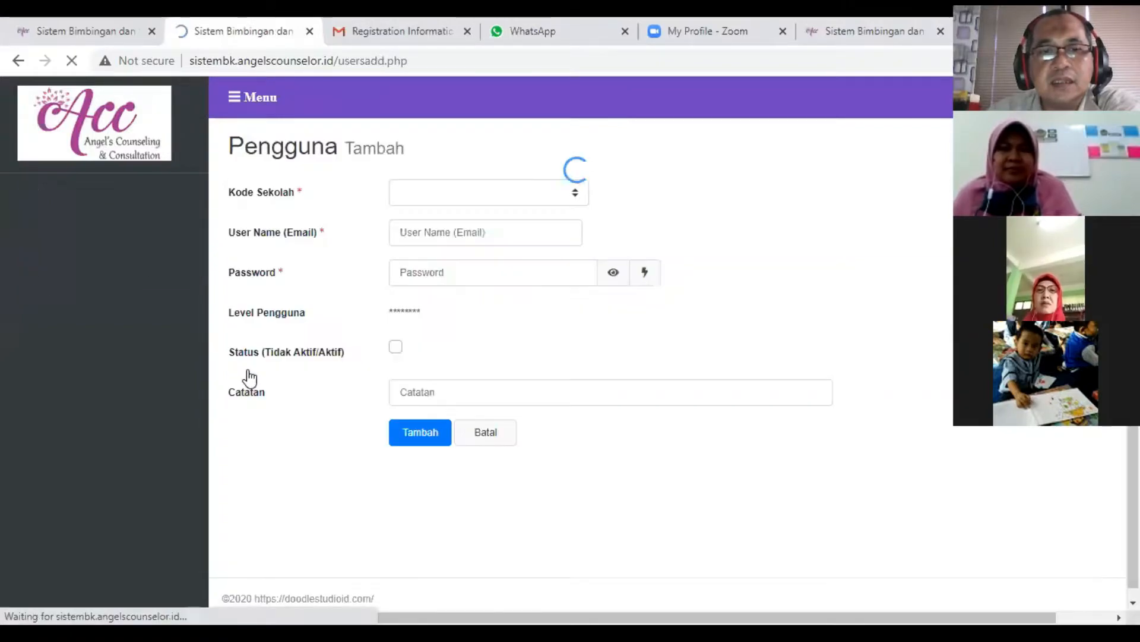
click(580, 199)
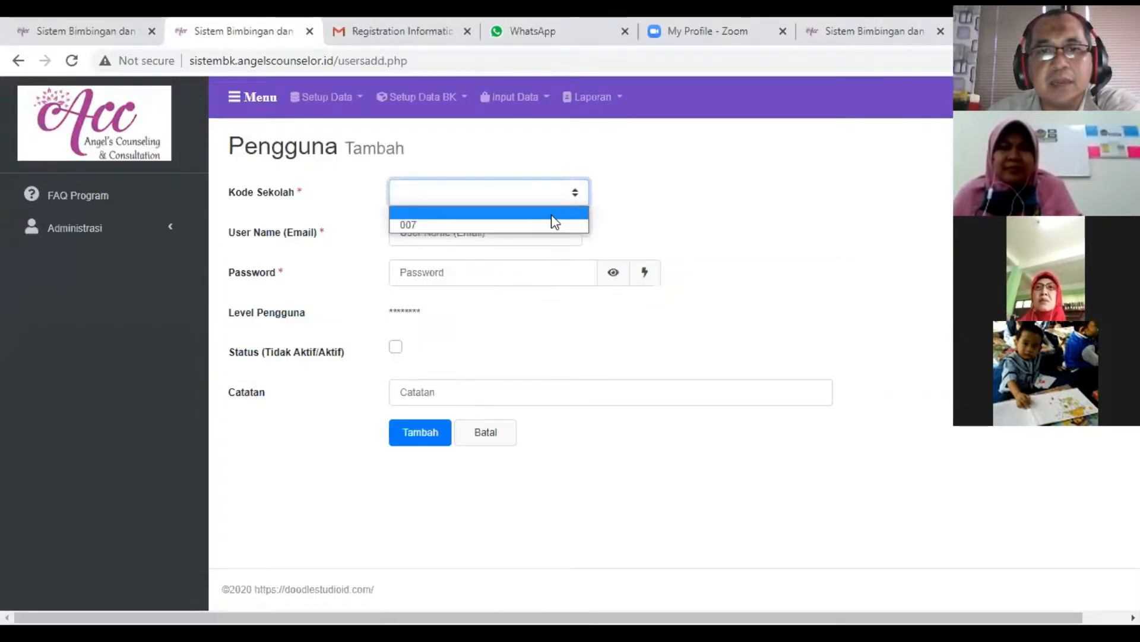
click(523, 225)
click(491, 233)
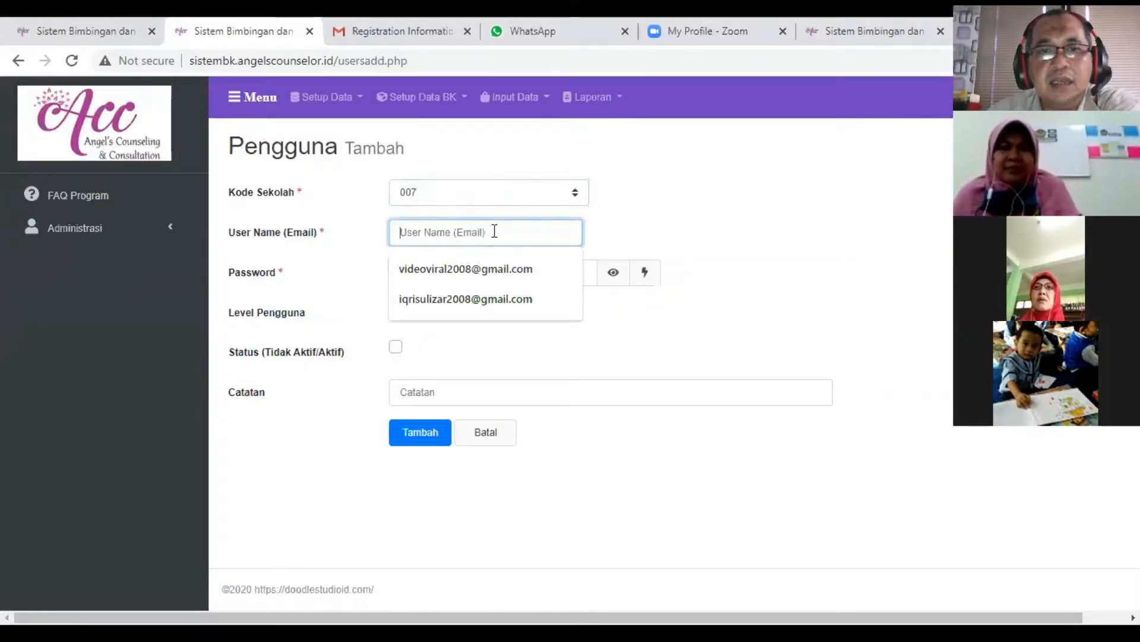
click(693, 241)
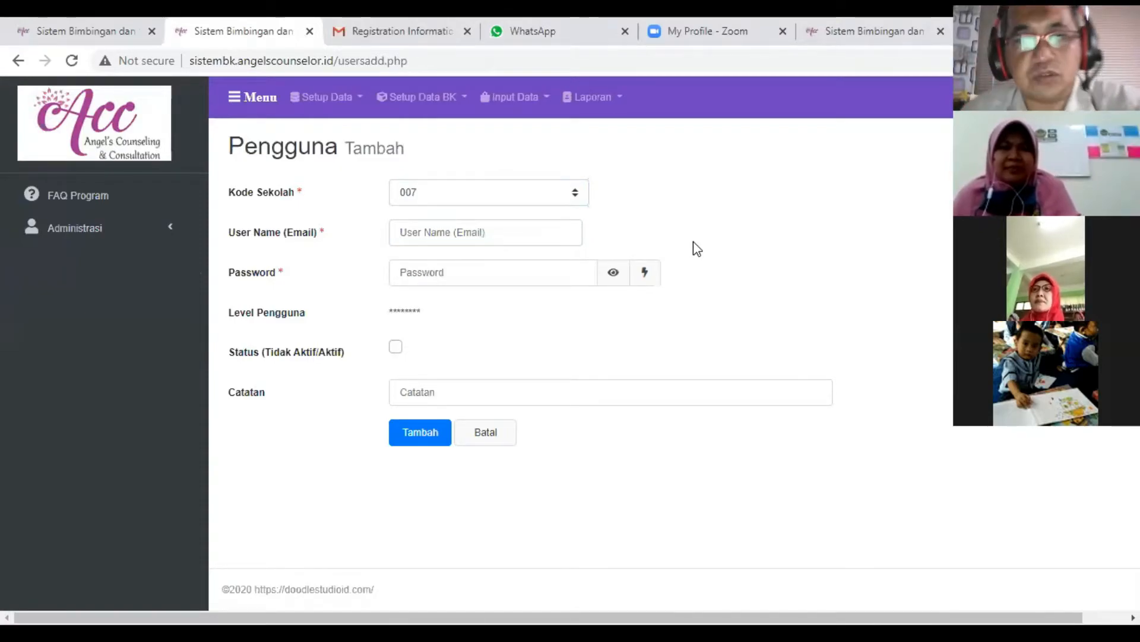
click(452, 240)
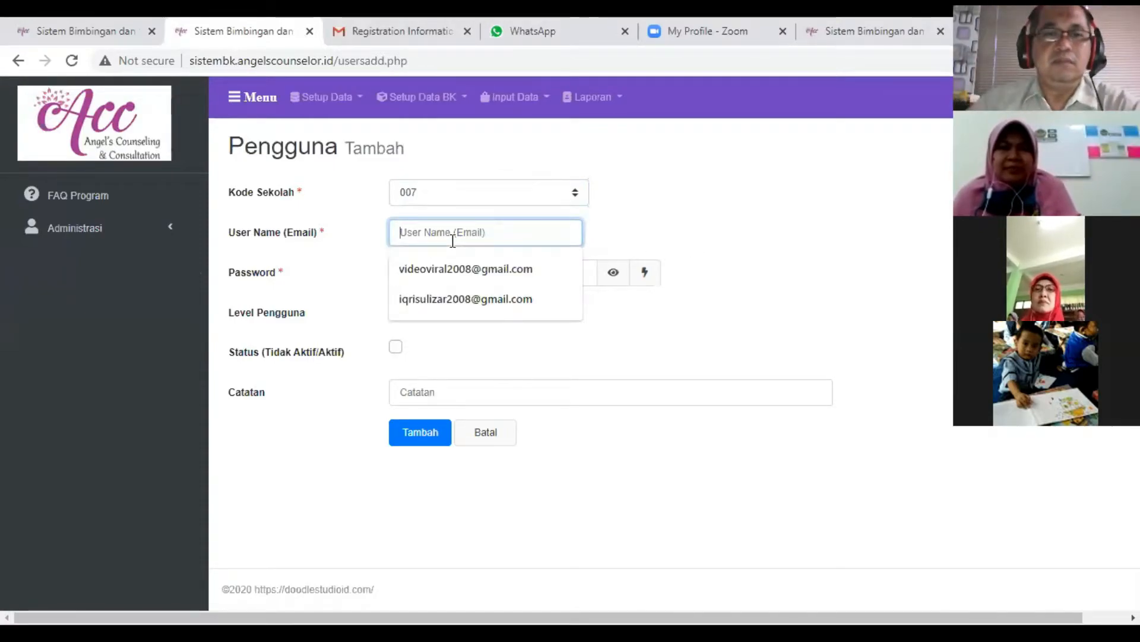
click(778, 311)
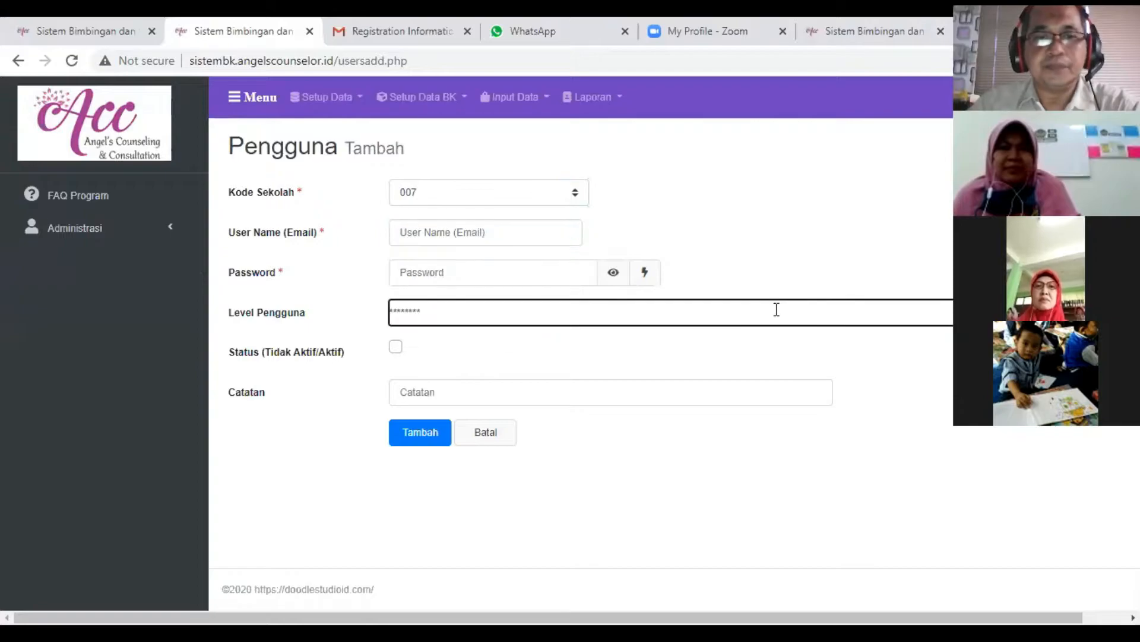
click(501, 437)
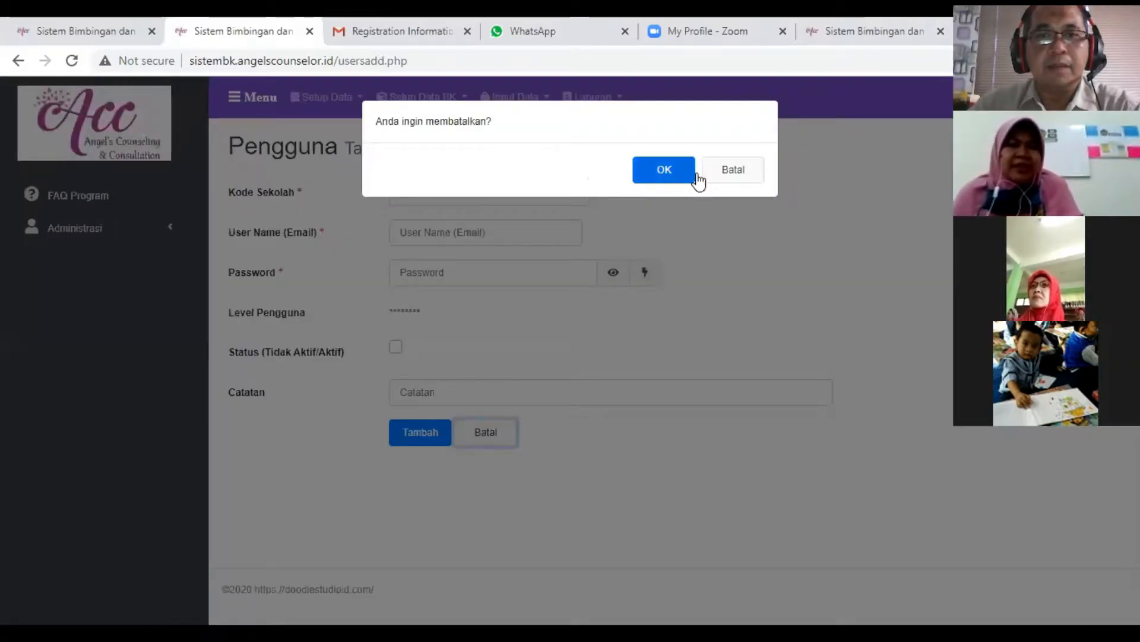
click(735, 170)
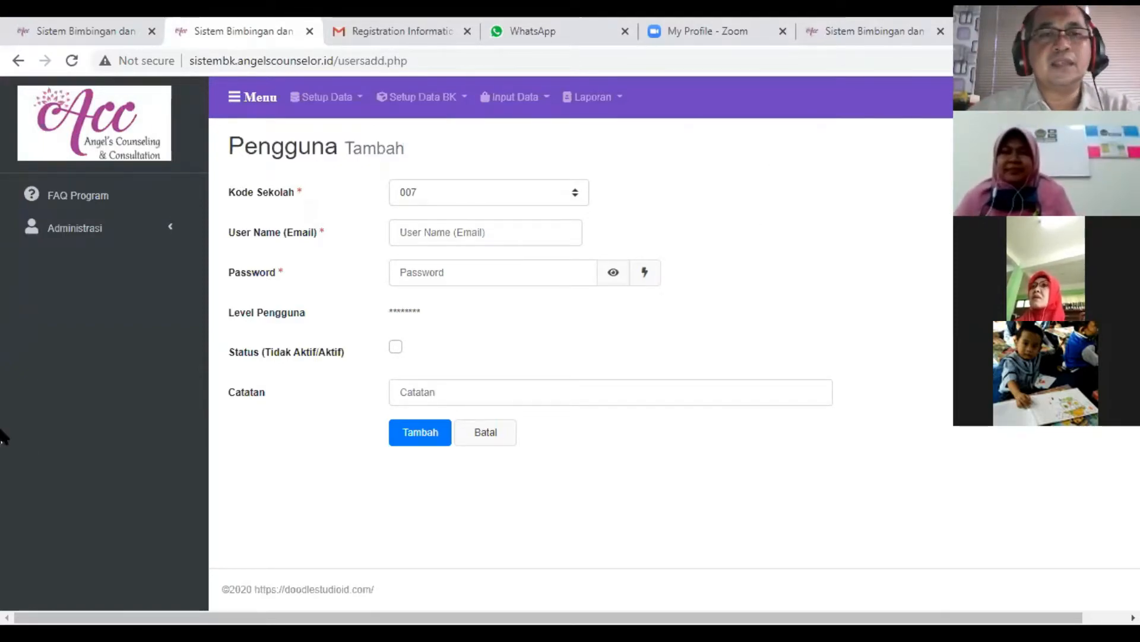
- Go back to the Manajemen Pengguna list under Administrasi and open a blank form for adding a user
click(80, 234)
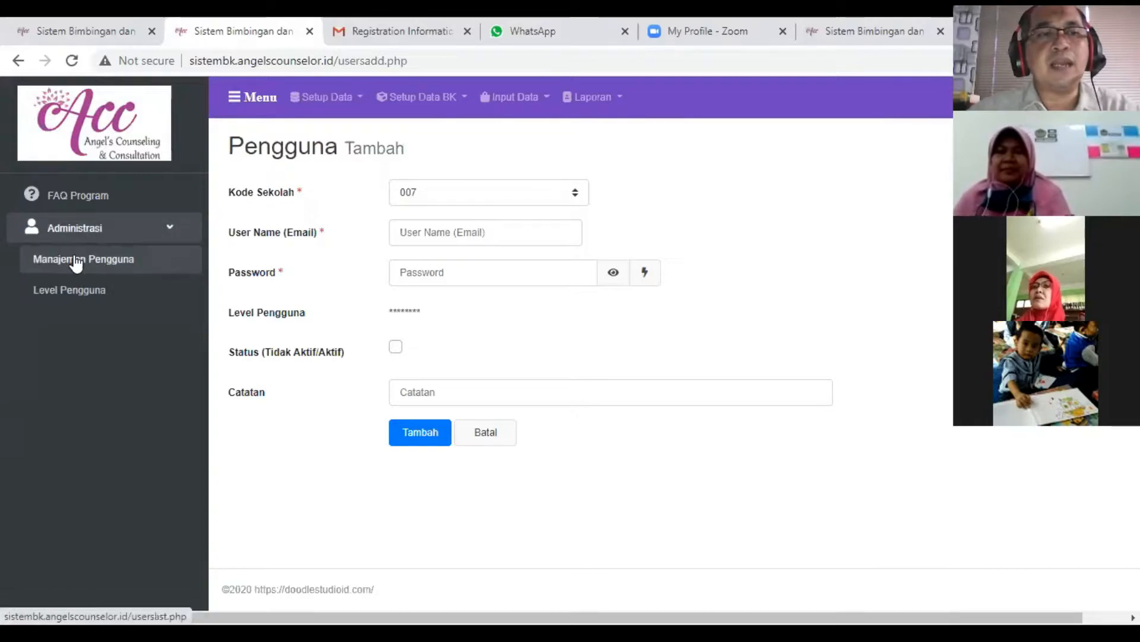
click(75, 262)
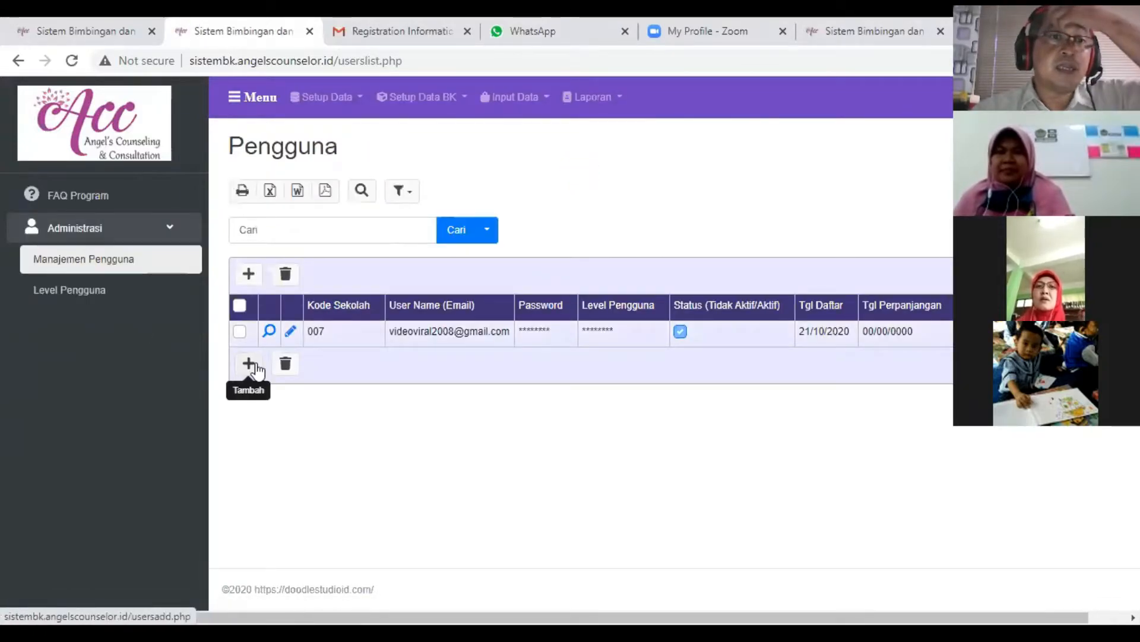
click(249, 364)
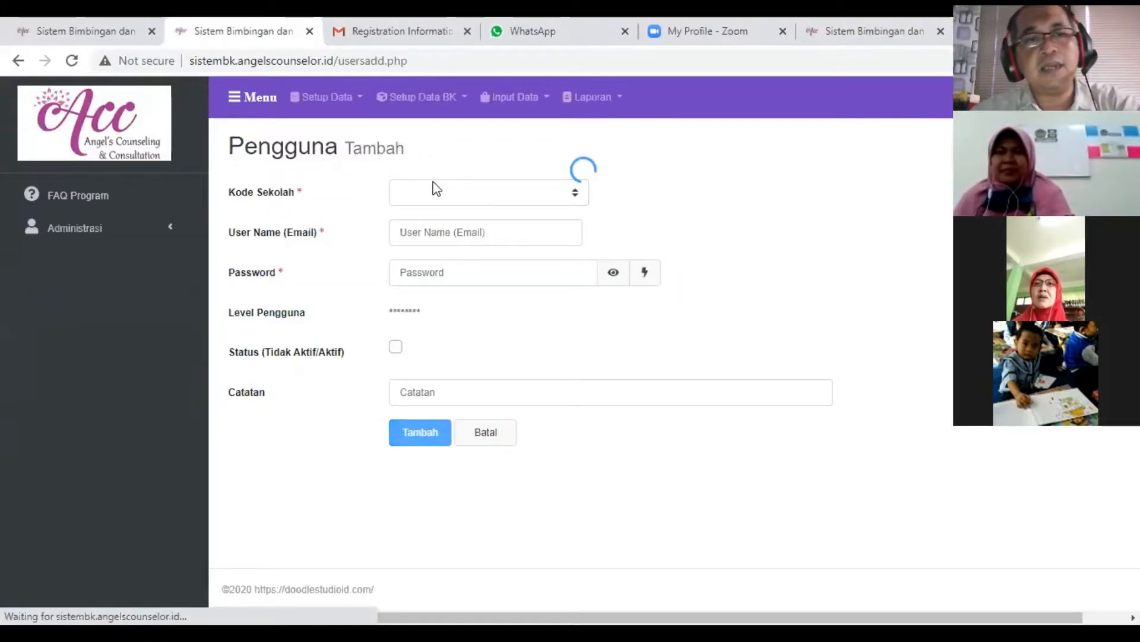
- Set Kode Sekolah to 007 and fill in the new user's e-mail address, replacing its last digit before the @ sign
click(437, 191)
click(426, 227)
click(438, 232)
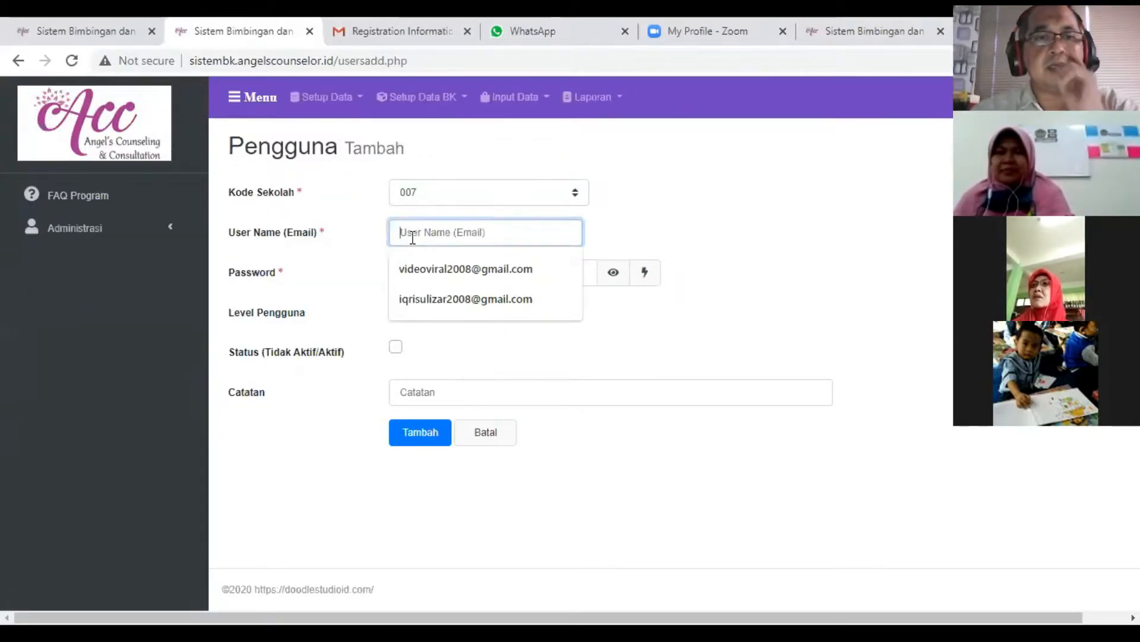
text(re)
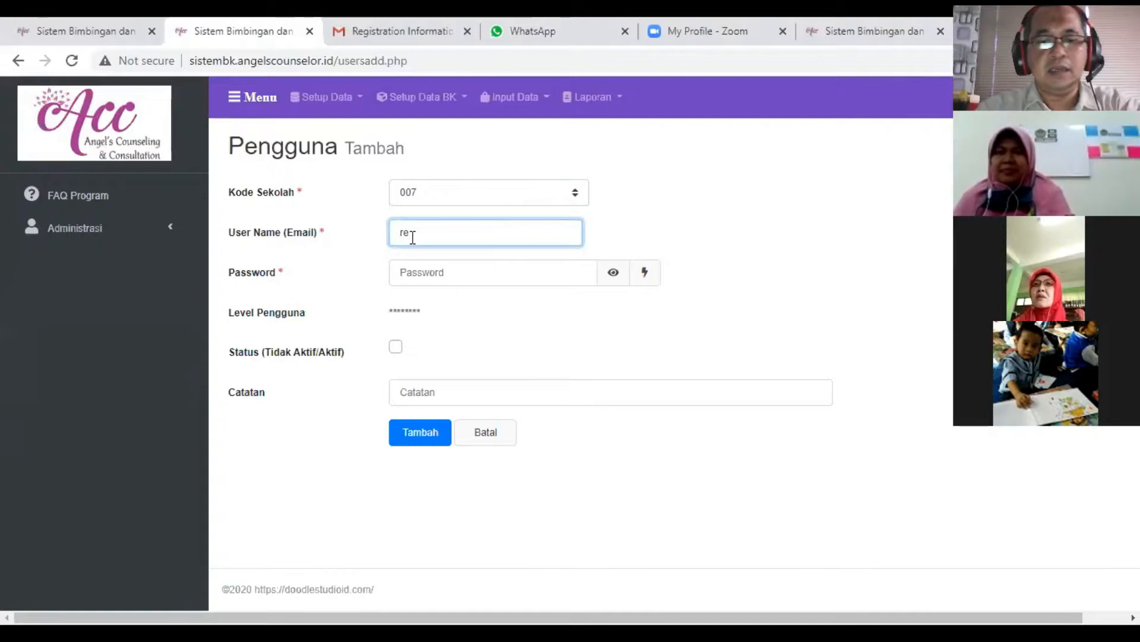
key(BackSpace)
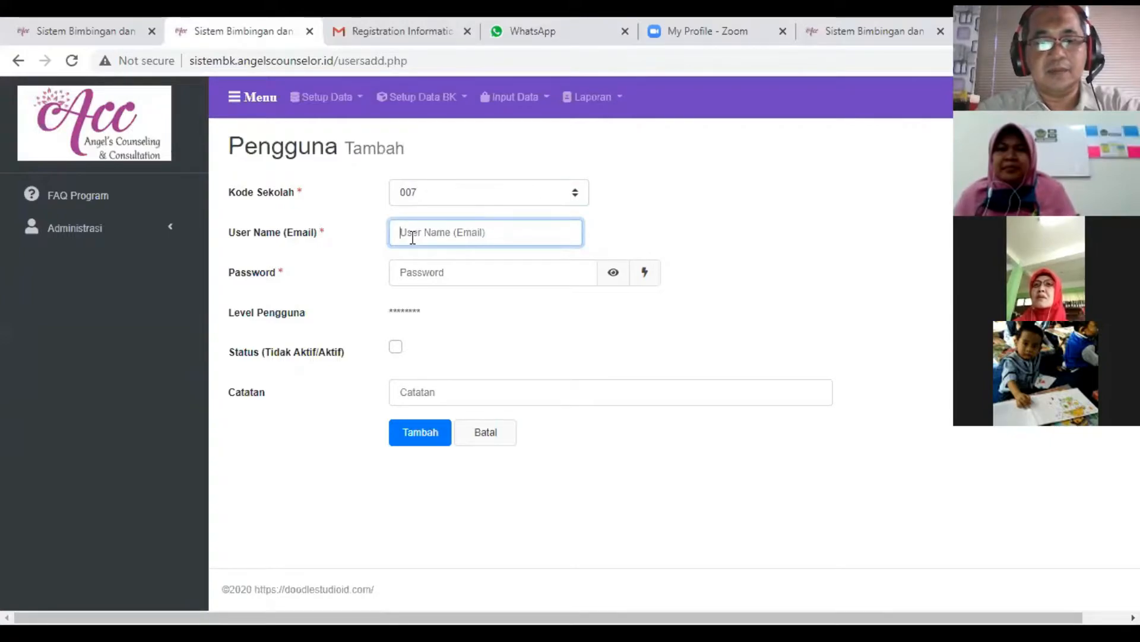
text(iqrisul)
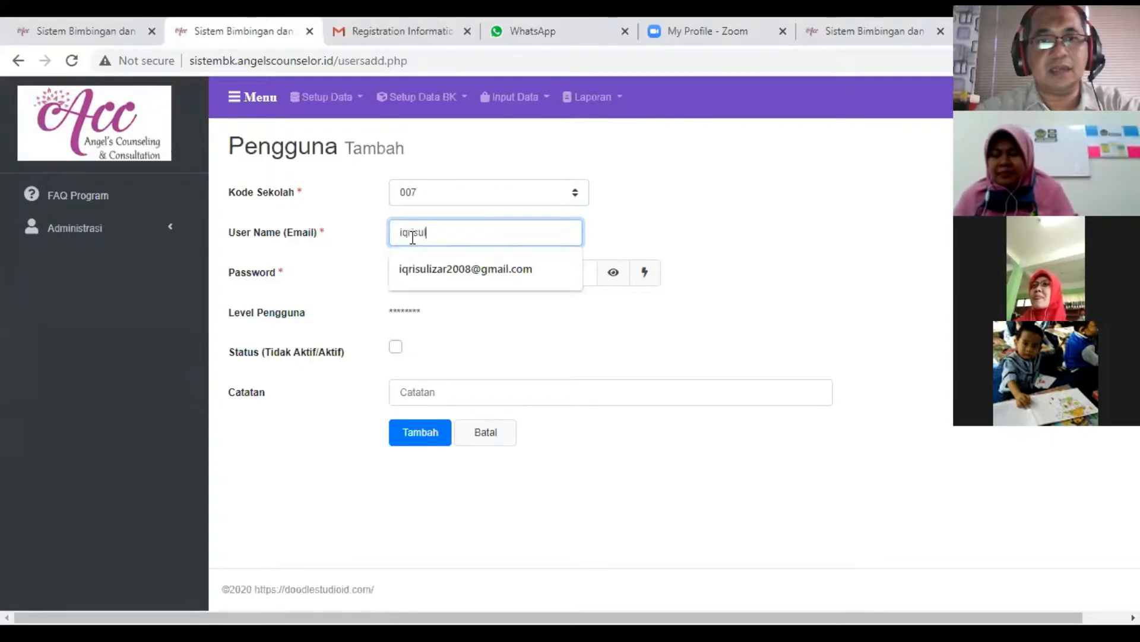
click(443, 259)
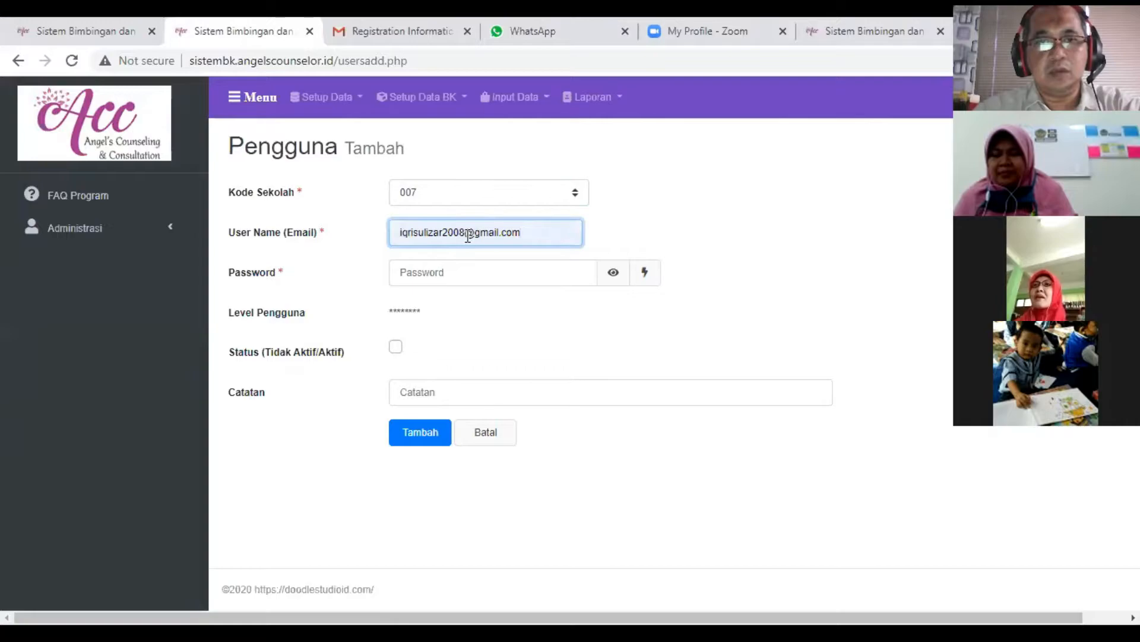
click(463, 236)
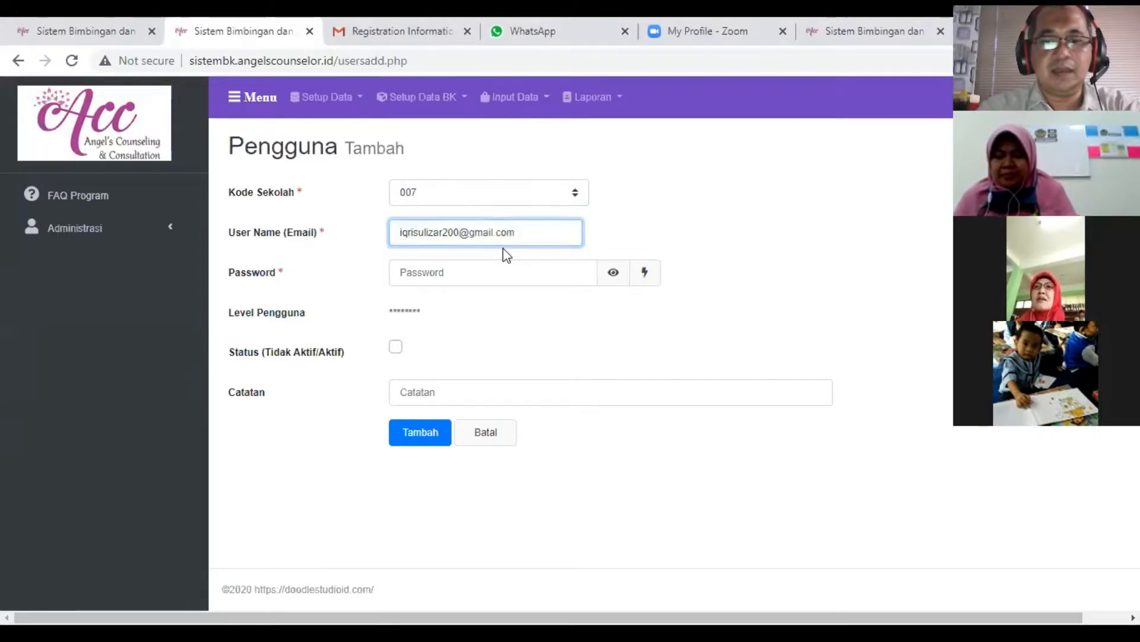
key(Delete)
text(9)
- Enter the new user's password, set the account status to active, and add the user
click(489, 272)
text(12)
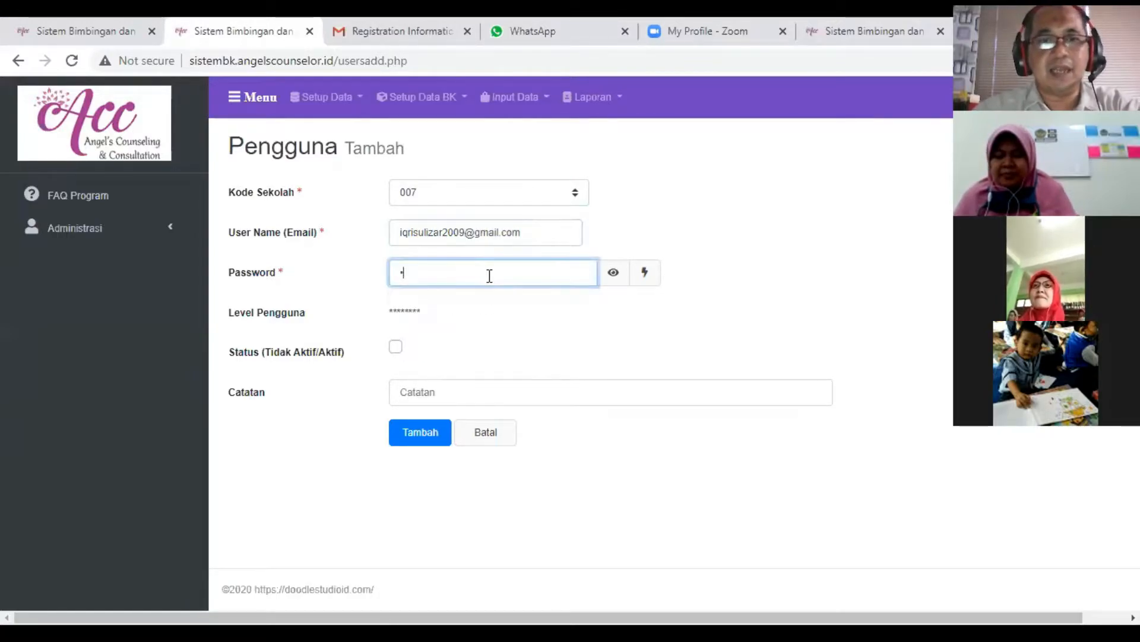
text(34)
key(BackSpace)
key(BackSpace)
key(BackSpace)
key(BackSpace)
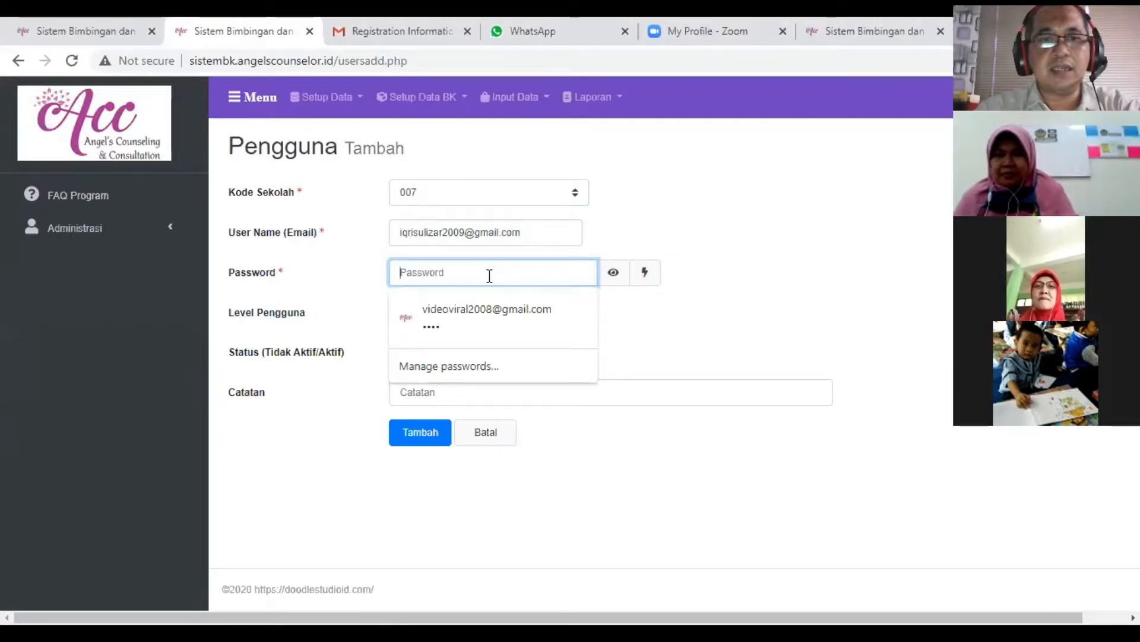
text(1234)
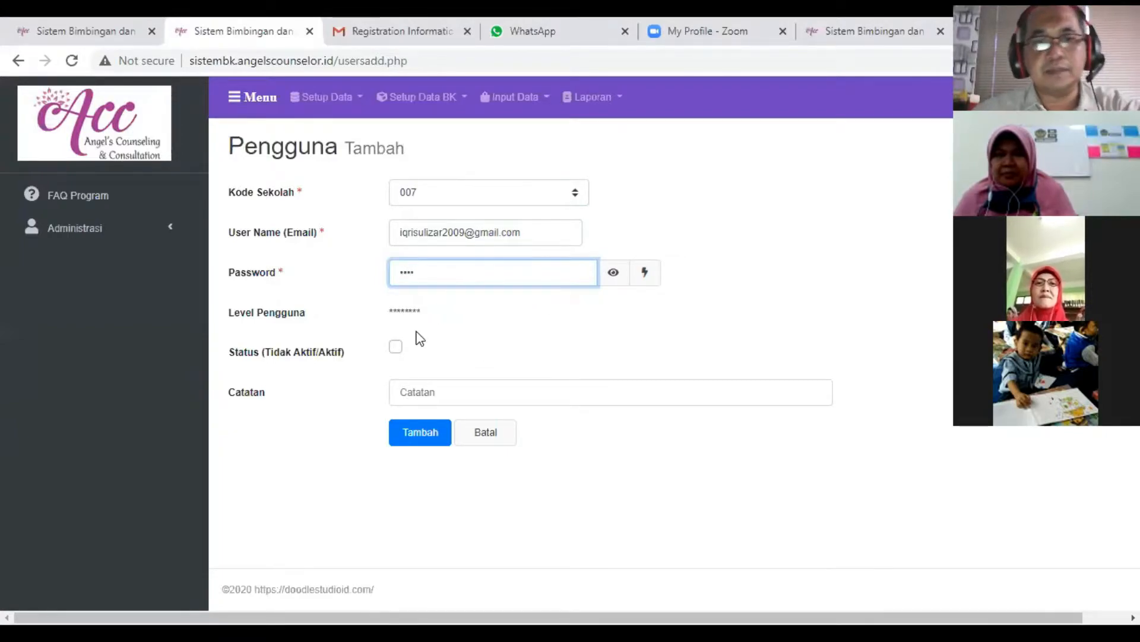
click(396, 347)
click(409, 432)
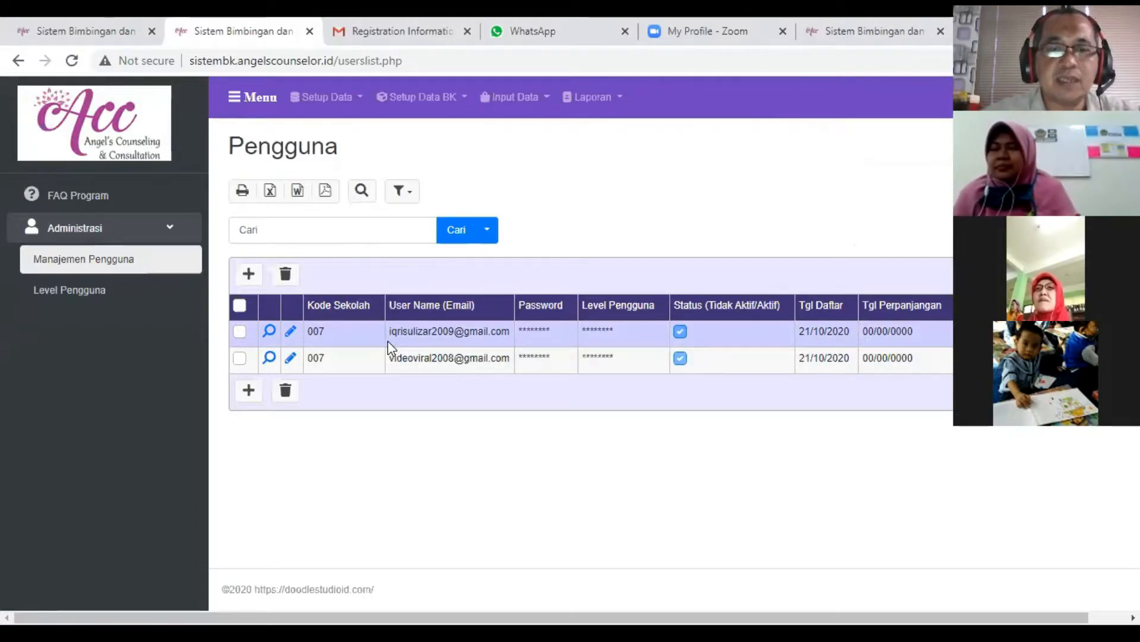
- Look at the Level Pengguna list under Administrasi, and open a blank form for adding a school under Setup Data
click(87, 291)
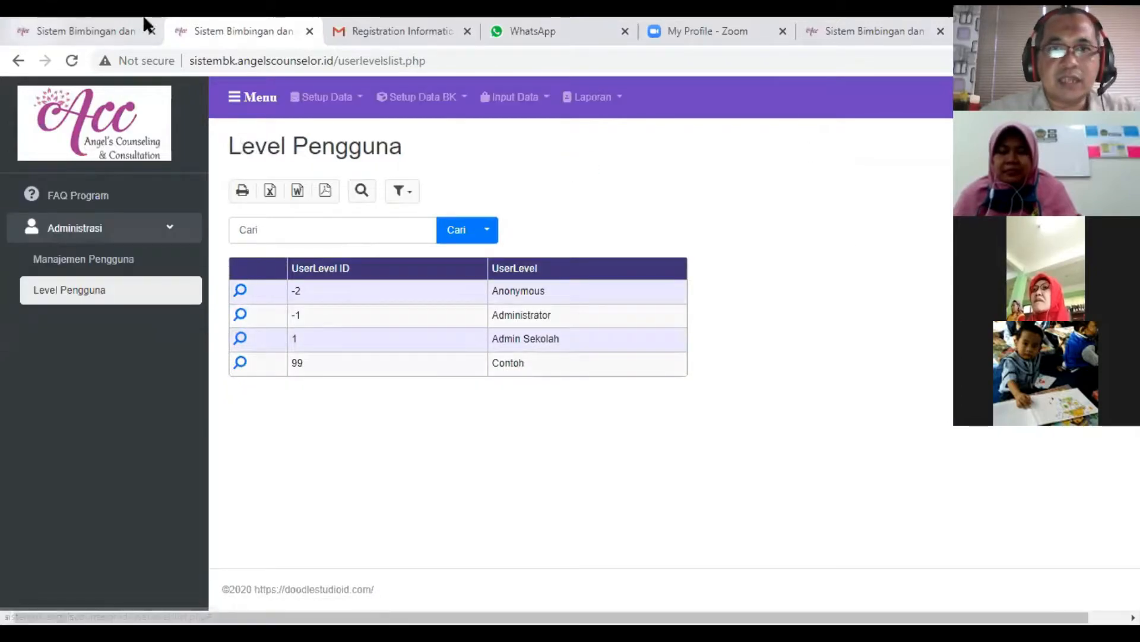
click(331, 100)
double_click(327, 129)
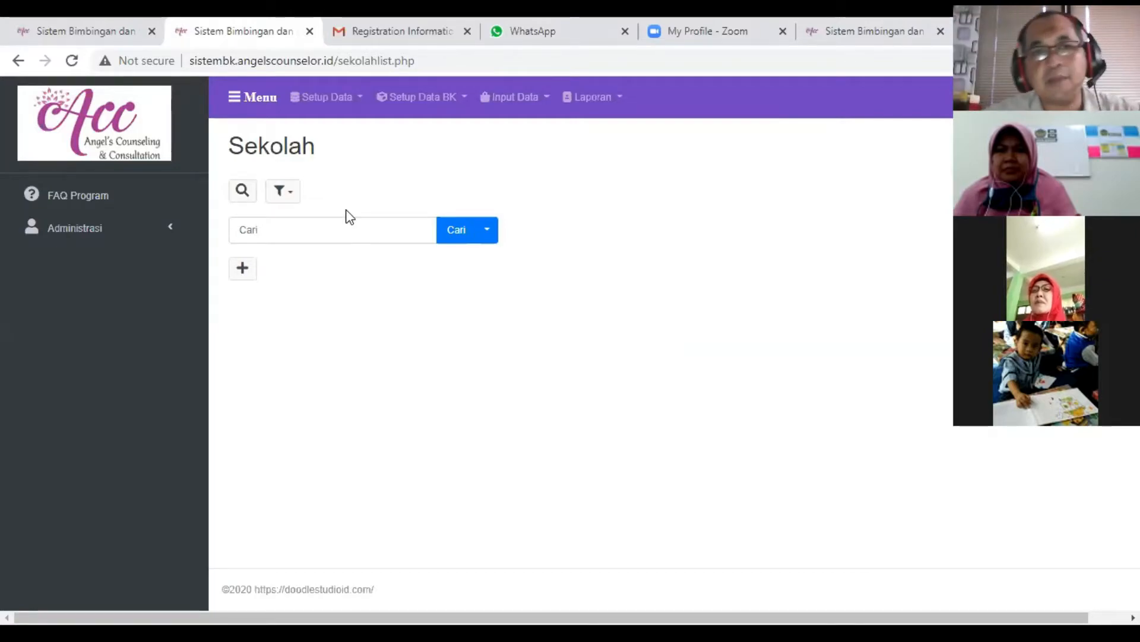
click(244, 267)
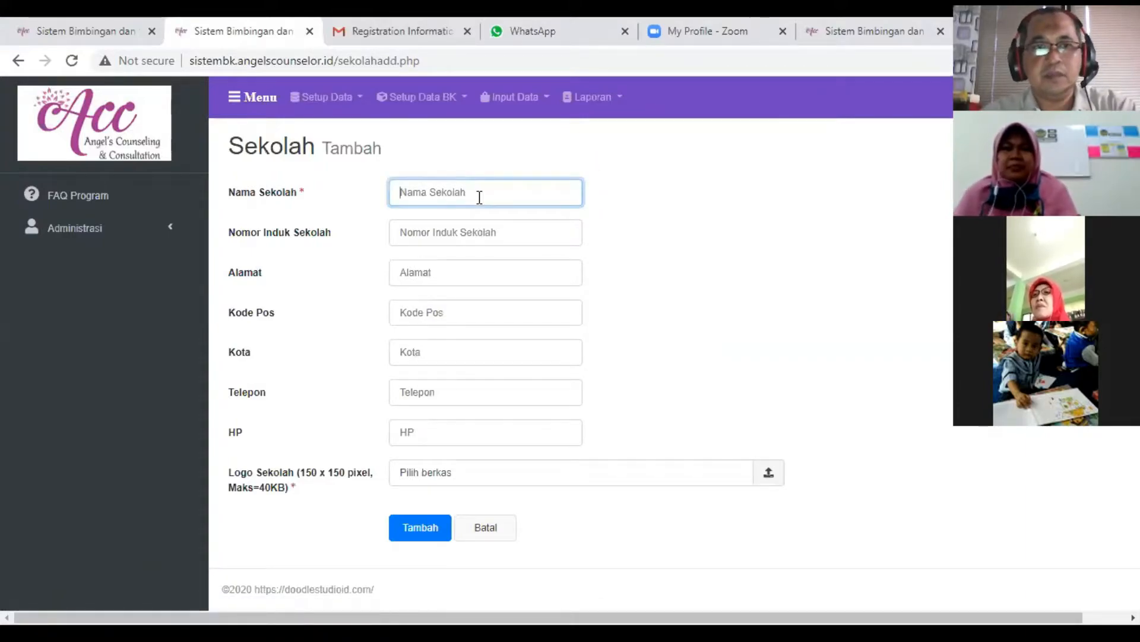
- Enter Sekolah Alam Makmur as Nama Sekolah and fill in the school's Nomor Induk Sekolah
text(Sekolah )
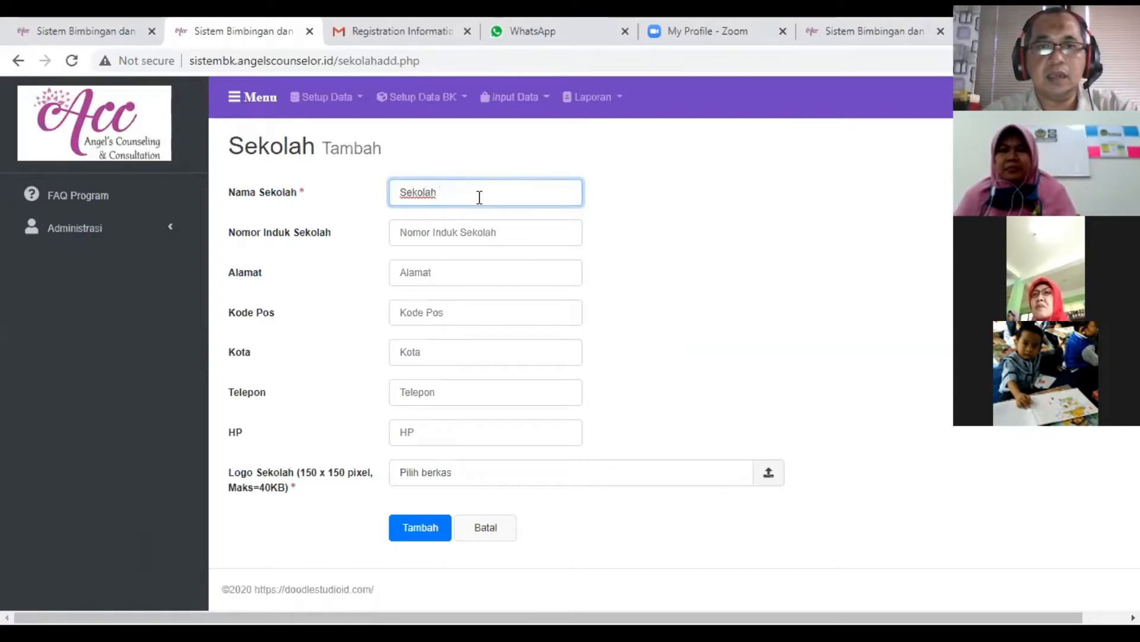
text(Alam)
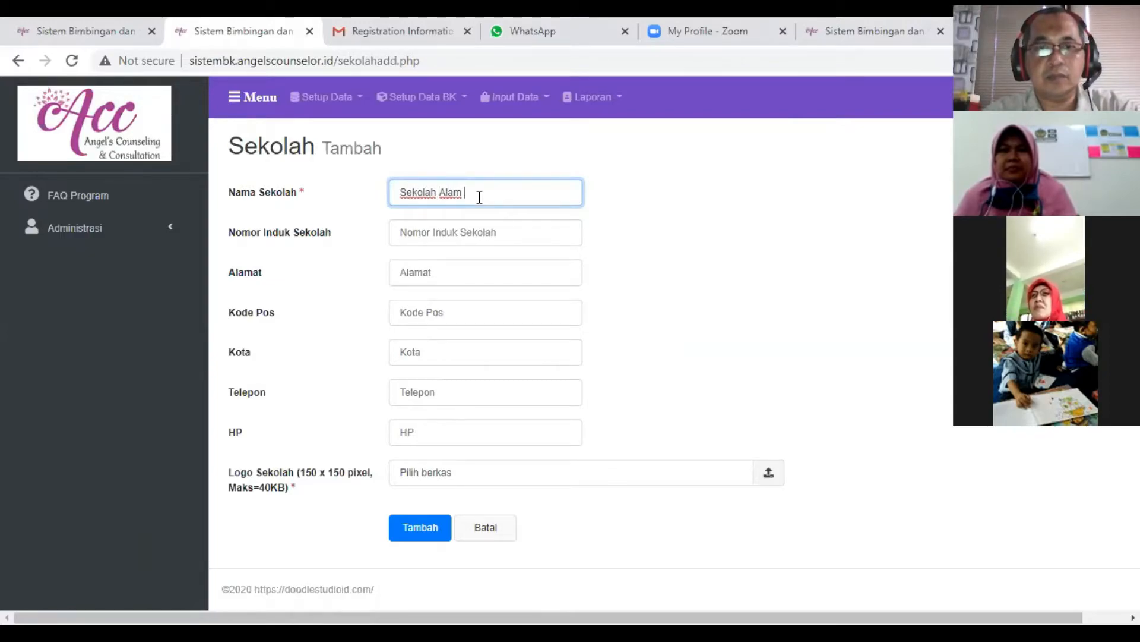
text( Makmur)
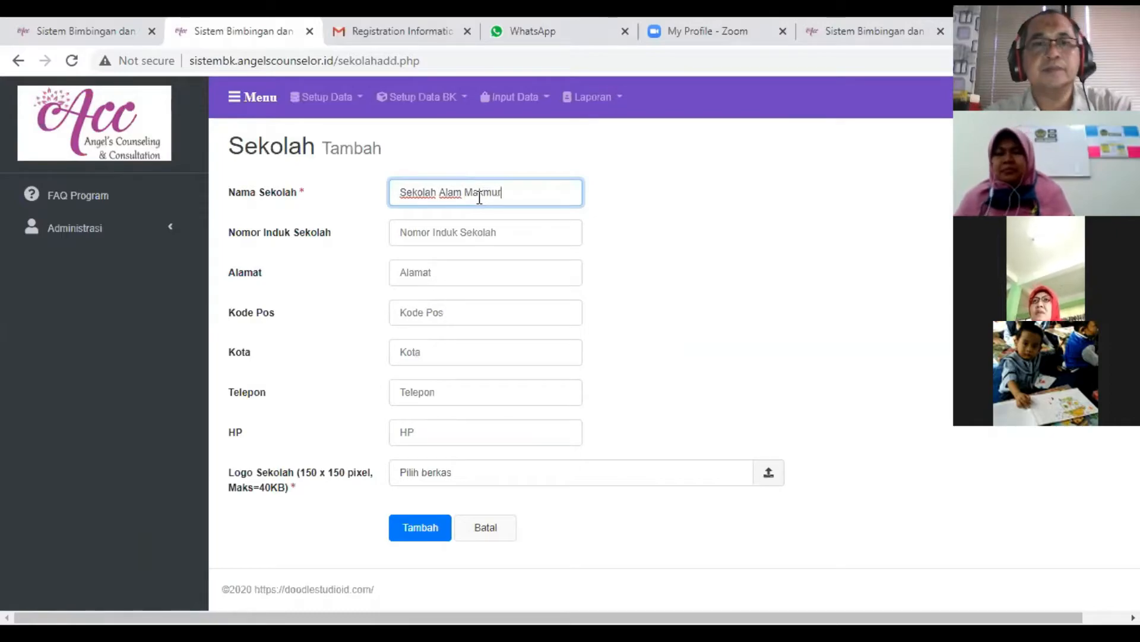
key(ctrl+shift+Left)
key(ctrl+shift+Left)
key(ctrl+shift+Left)
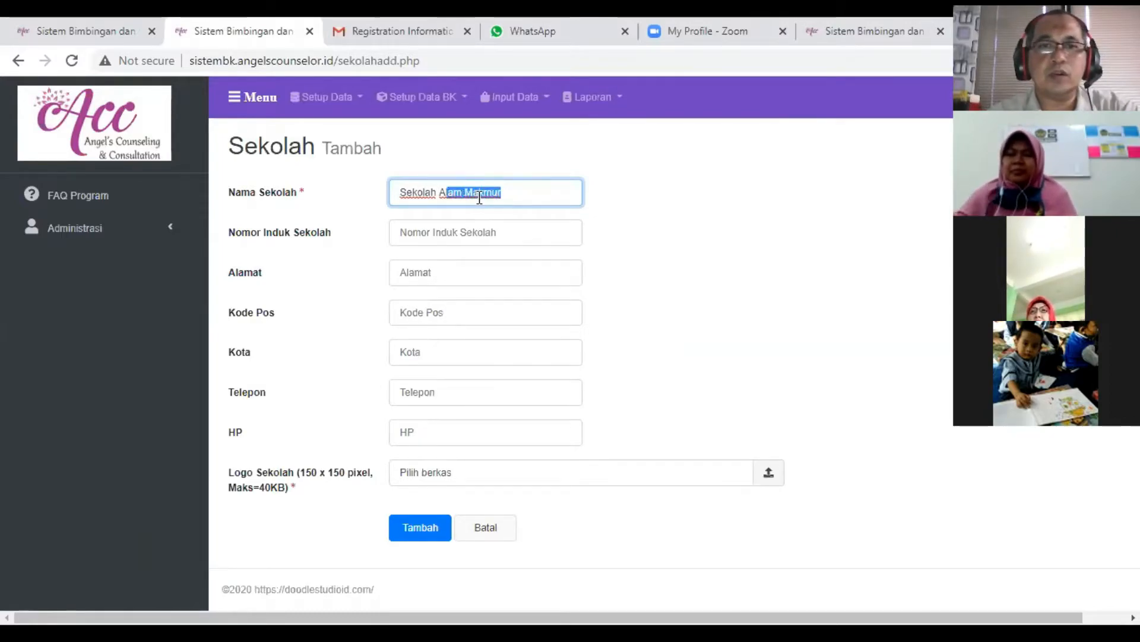
click(413, 234)
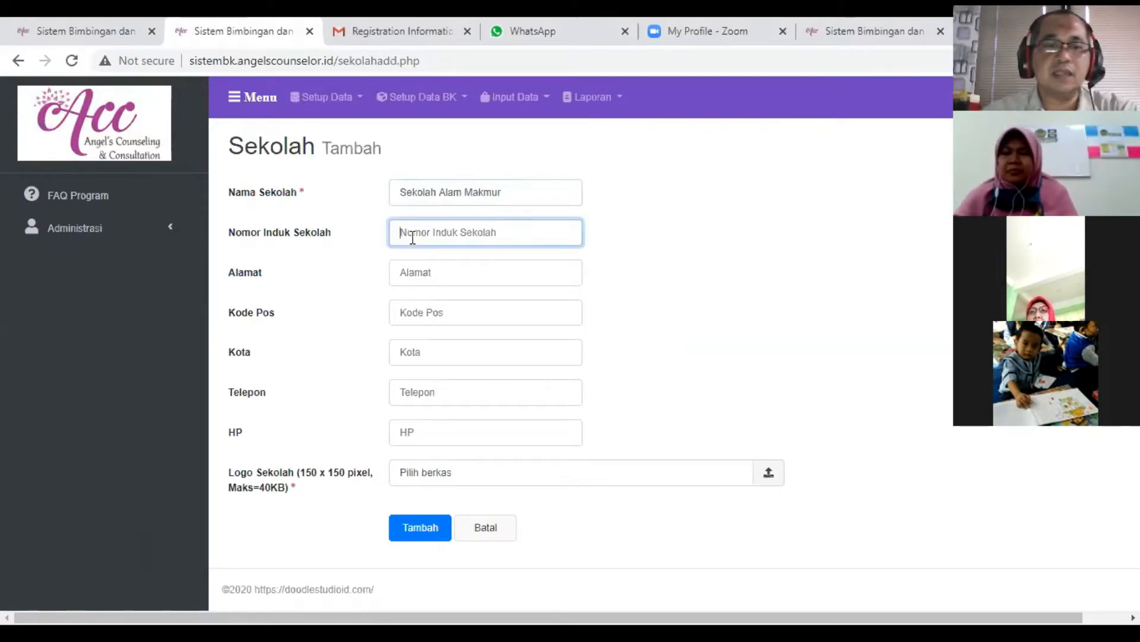
text(12)
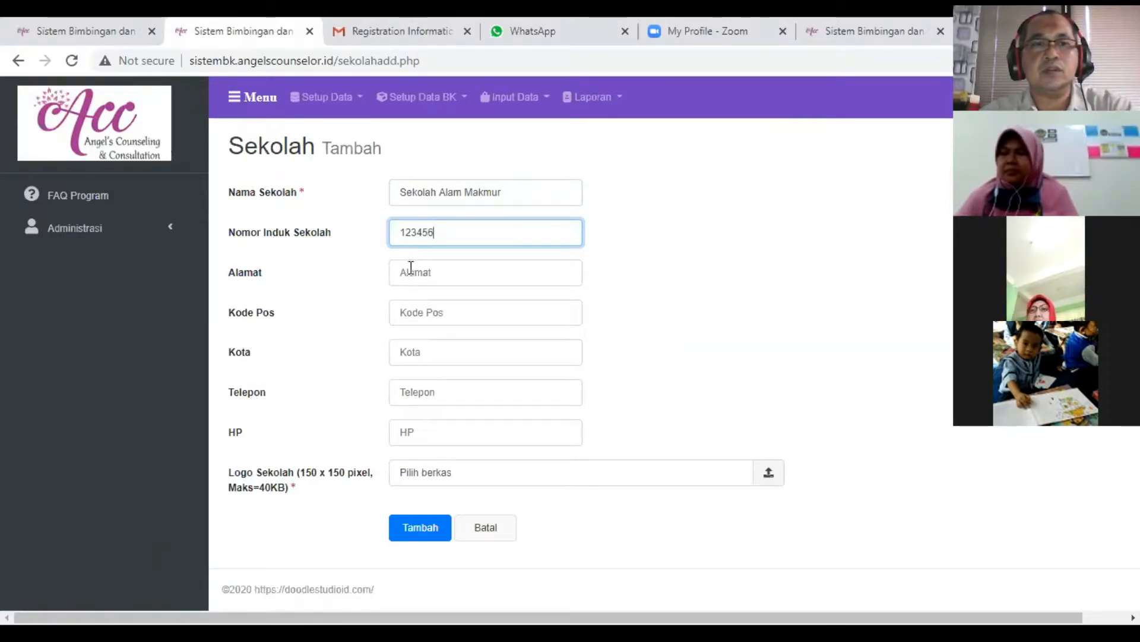
text(3456)
- Fill in the school's street address and postal code, and set Kota to Bogor
click(411, 269)
text(Jl.)
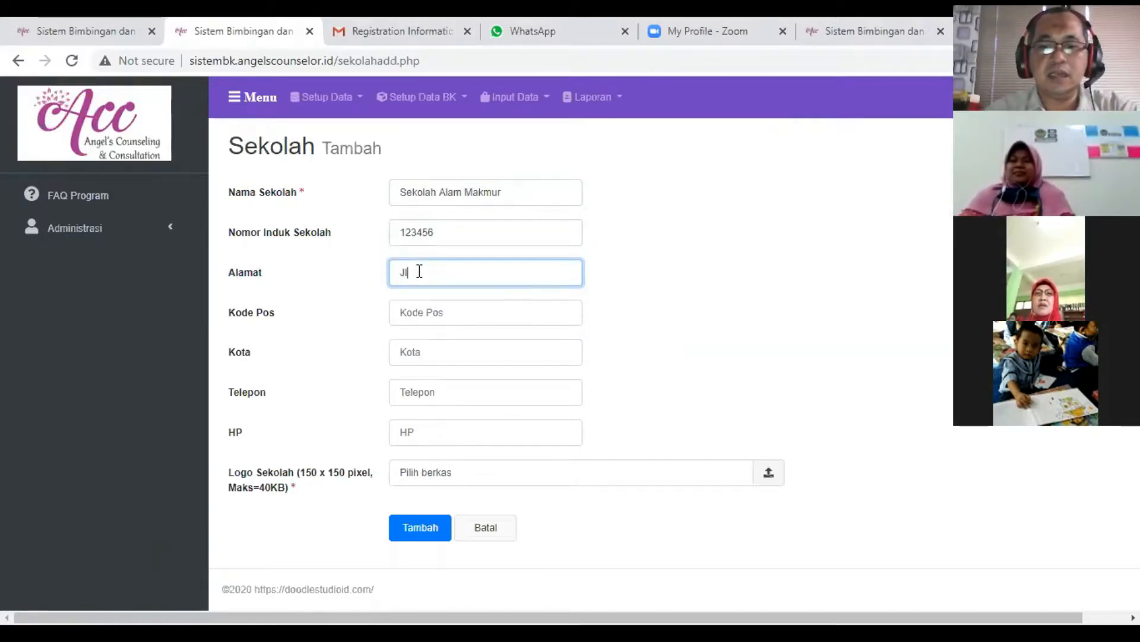
text( Merdeka)
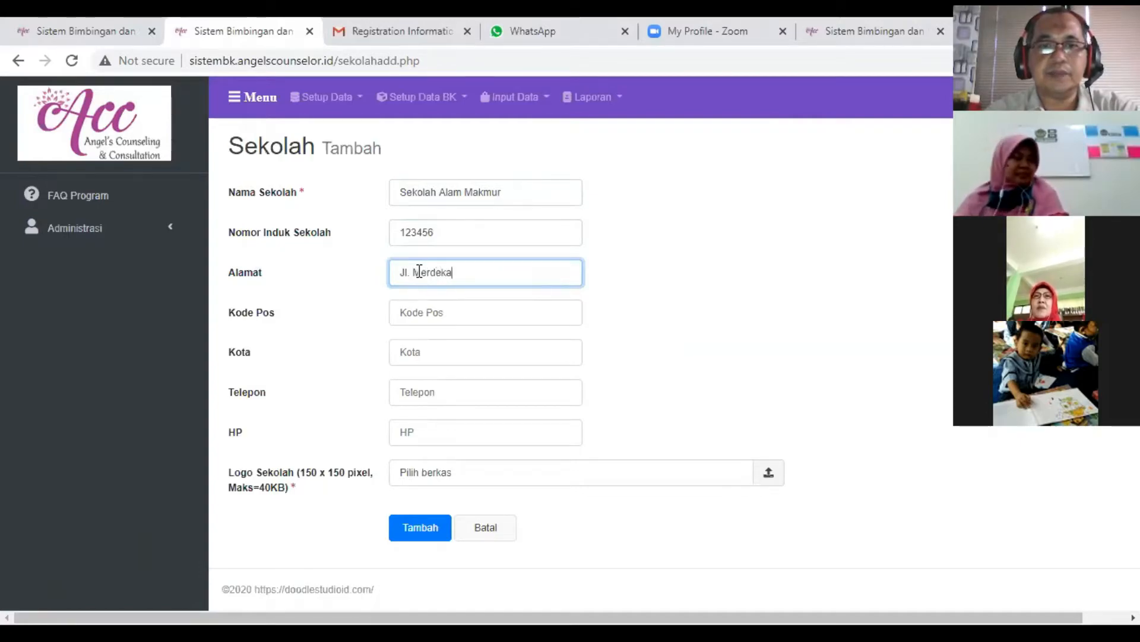
key(Tab)
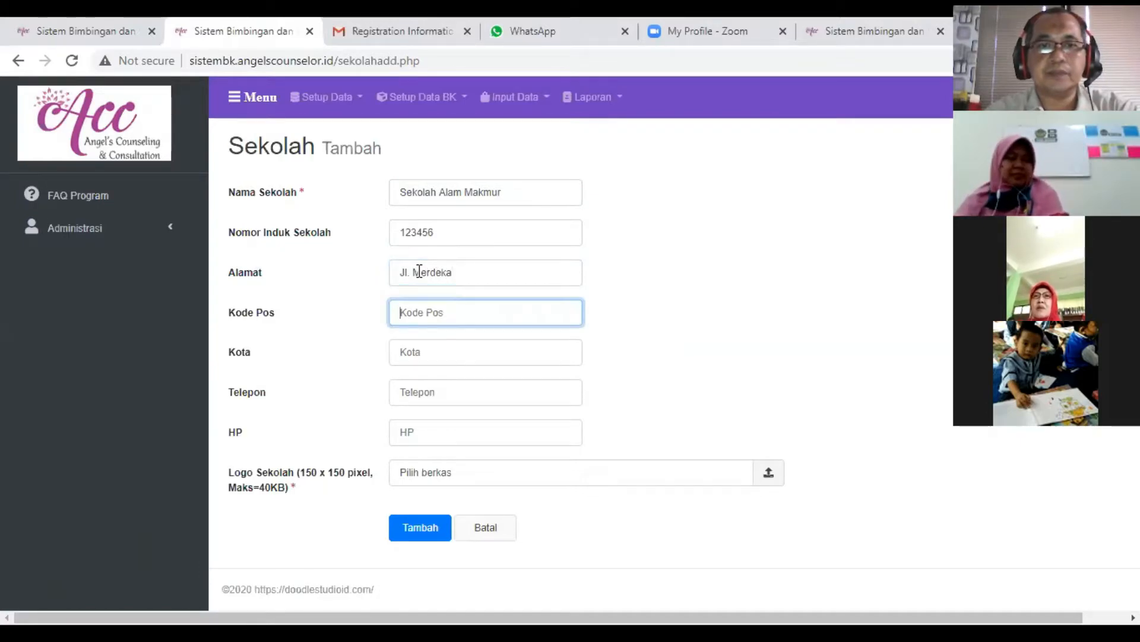
text(123478)
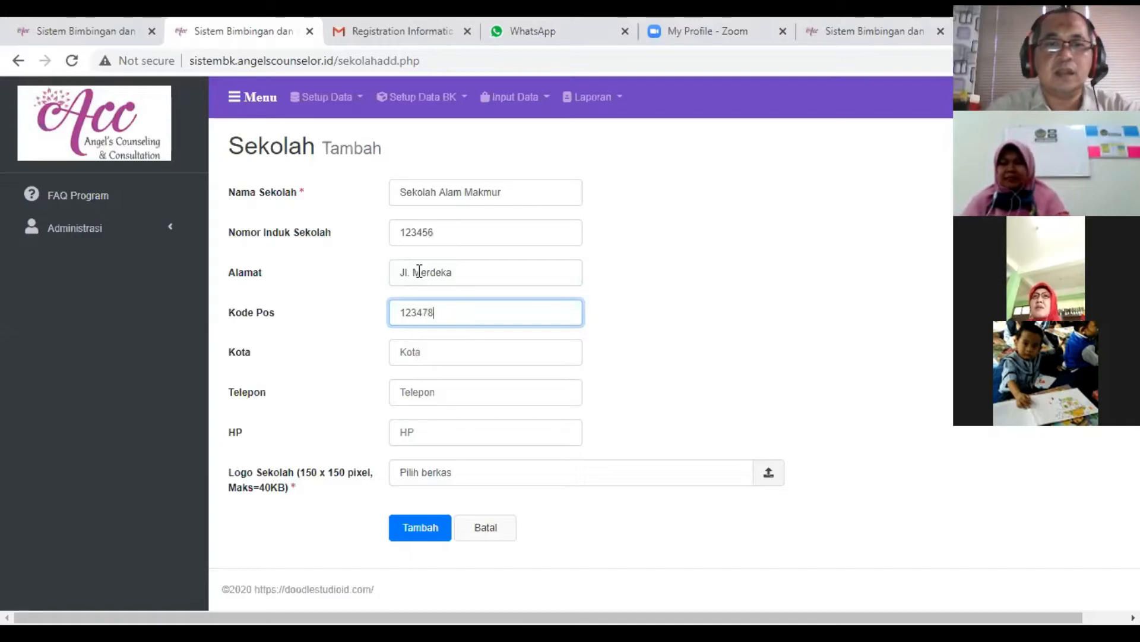
key(Tab)
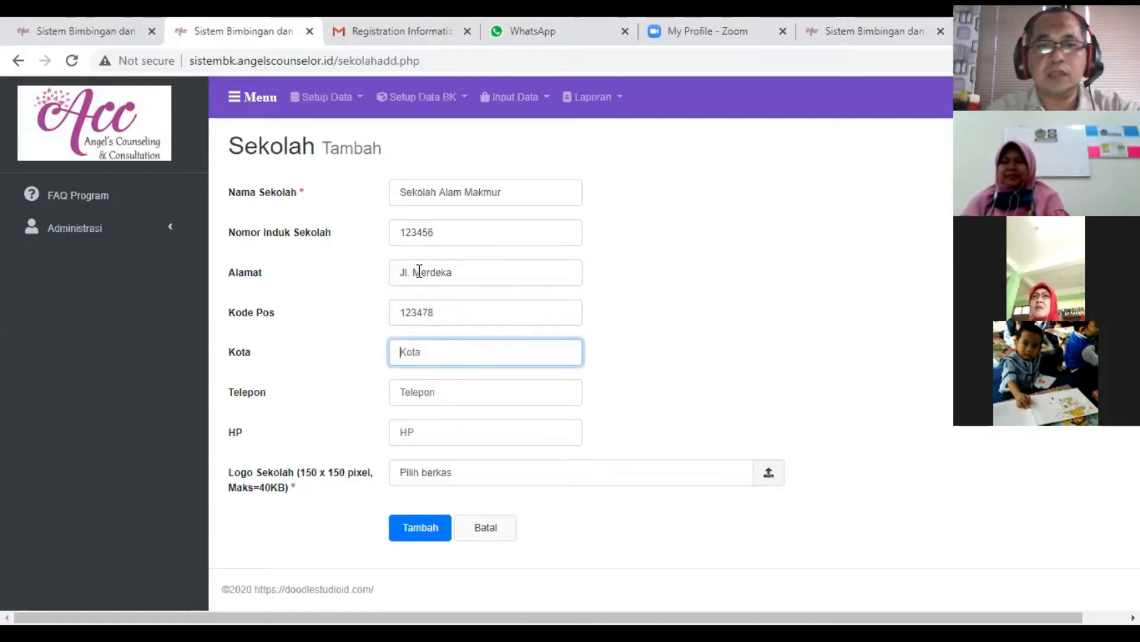
text(Bogor)
key(Tab)
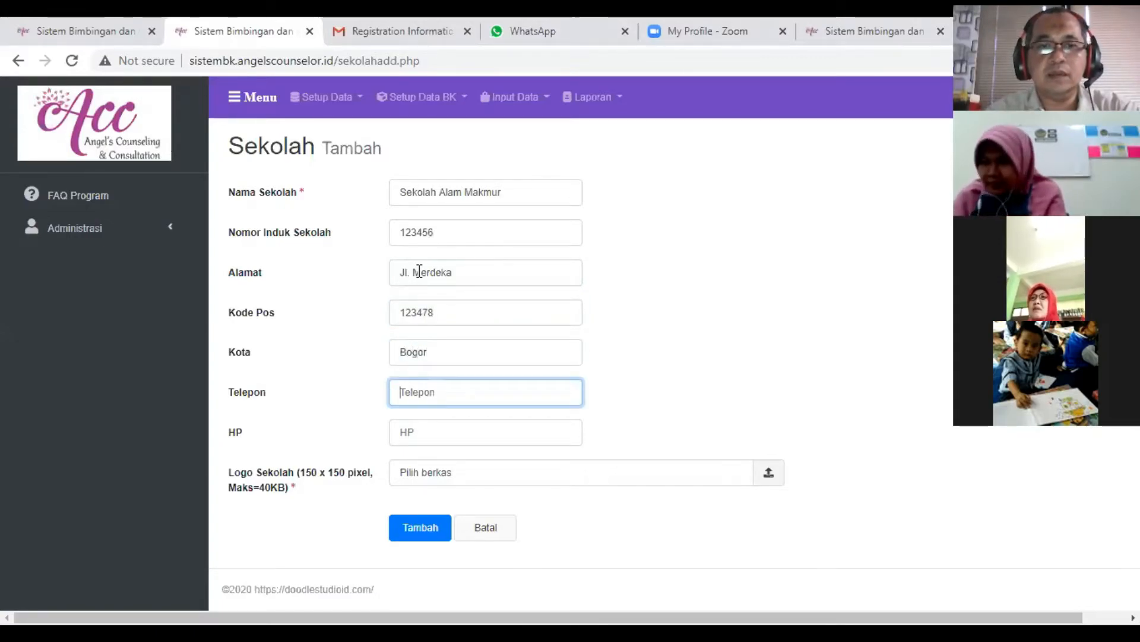
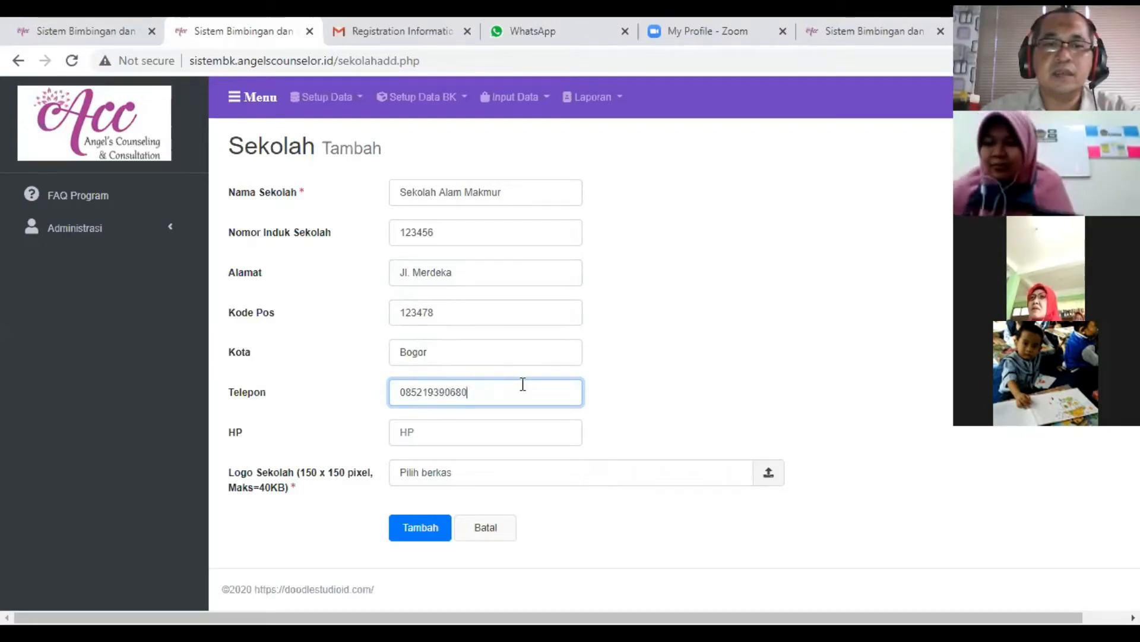
- Enter the school's phone number in Telepon and copy the same number into HP
drag(506, 392, 315, 390)
key(ctrl+c)
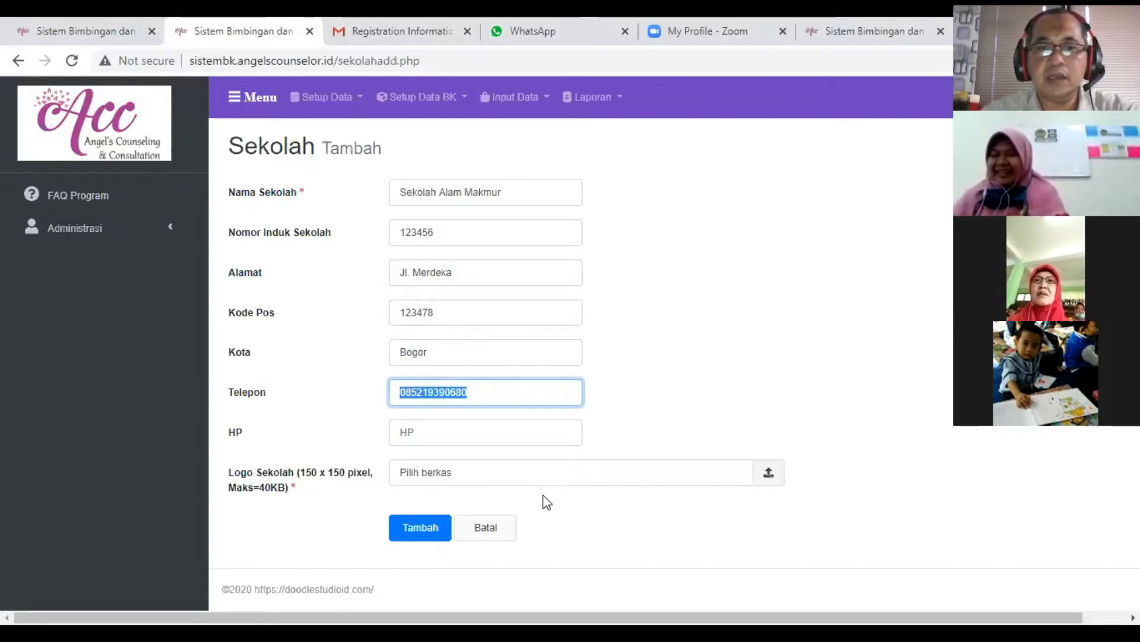
click(478, 433)
key(ctrl+v)
click(827, 420)
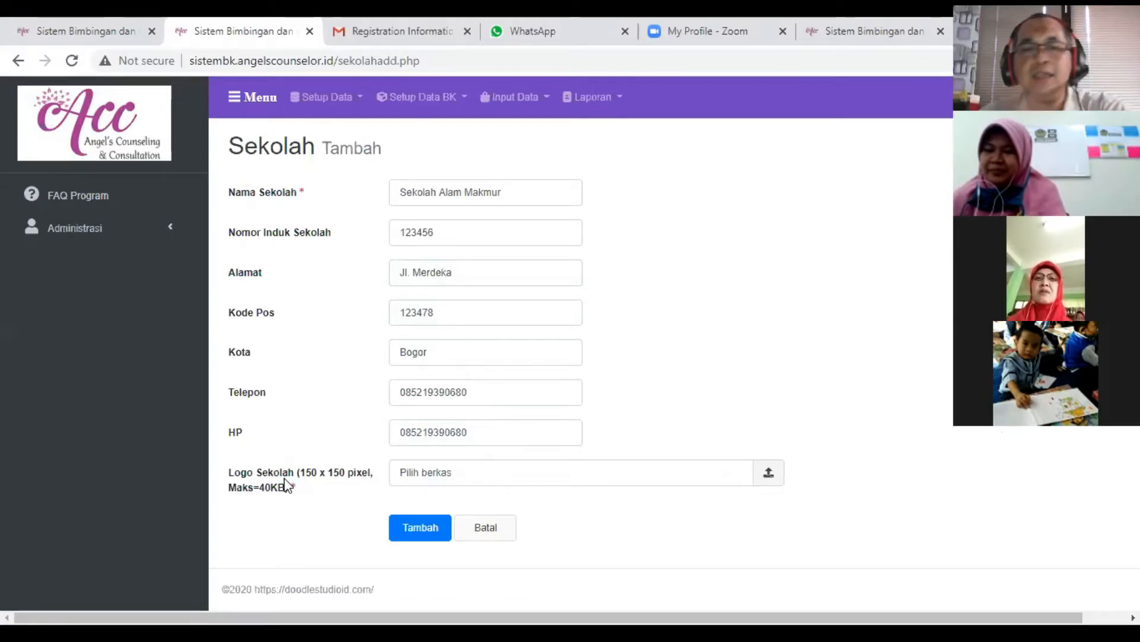
- Try to upload the circular portrait PNG from Dokumen Foto HP as the school logo, and remove it from the upload
click(770, 482)
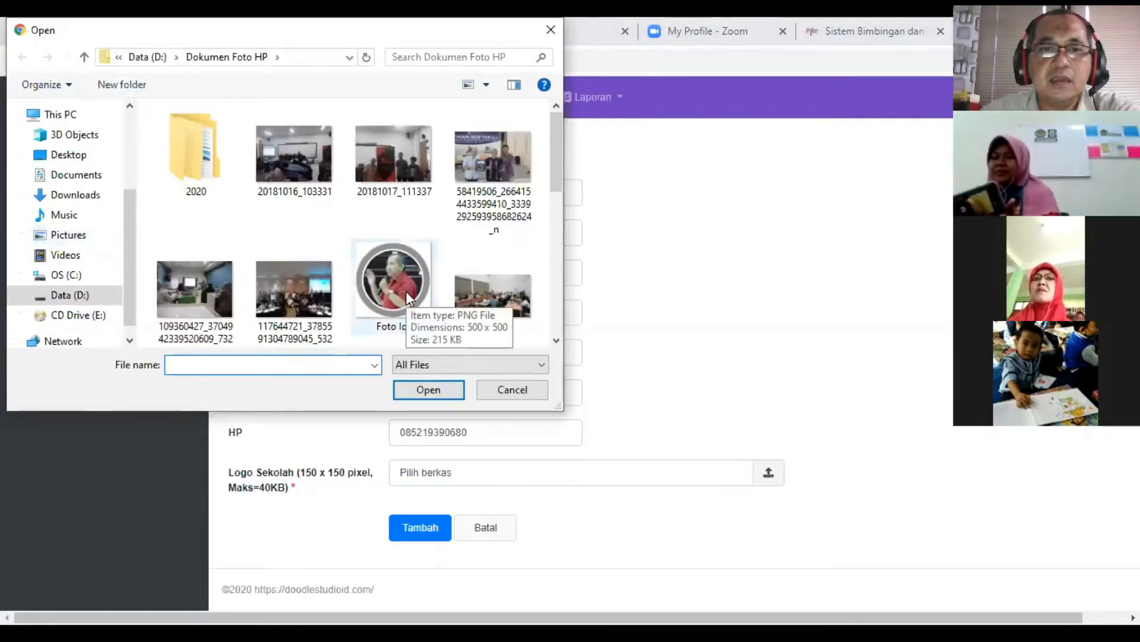
double_click(405, 291)
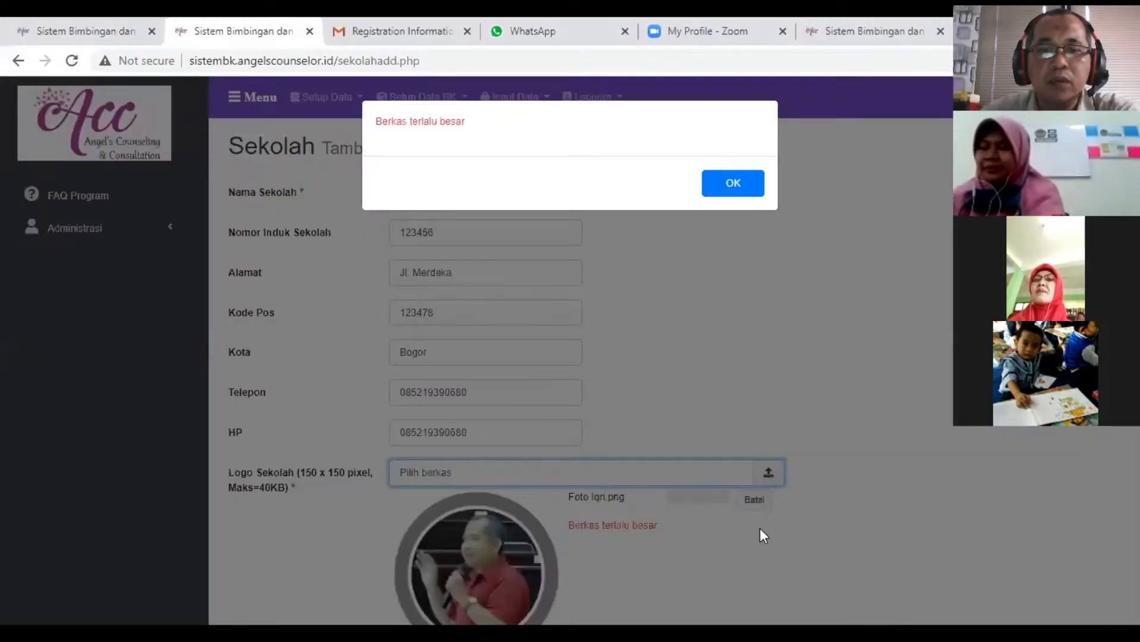
click(755, 506)
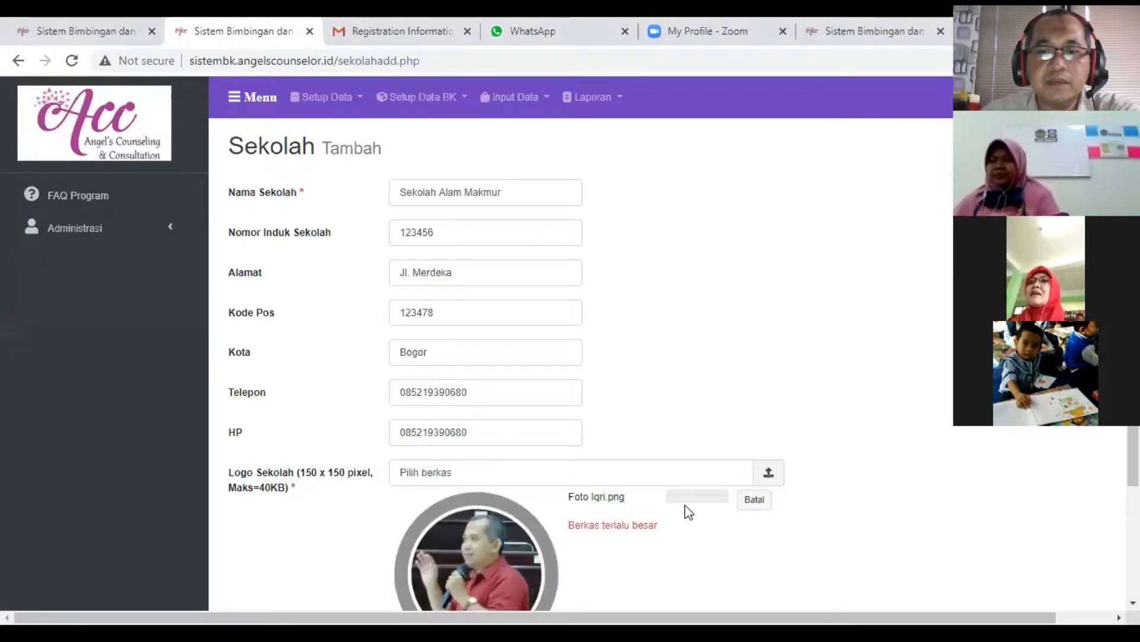
click(755, 500)
click(771, 479)
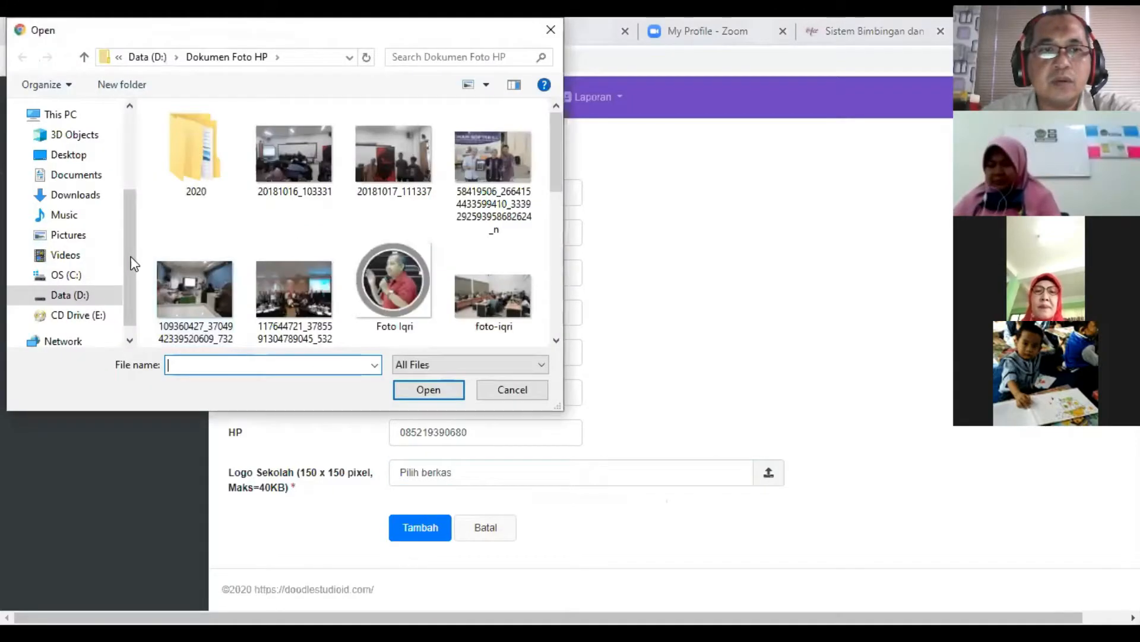
click(74, 296)
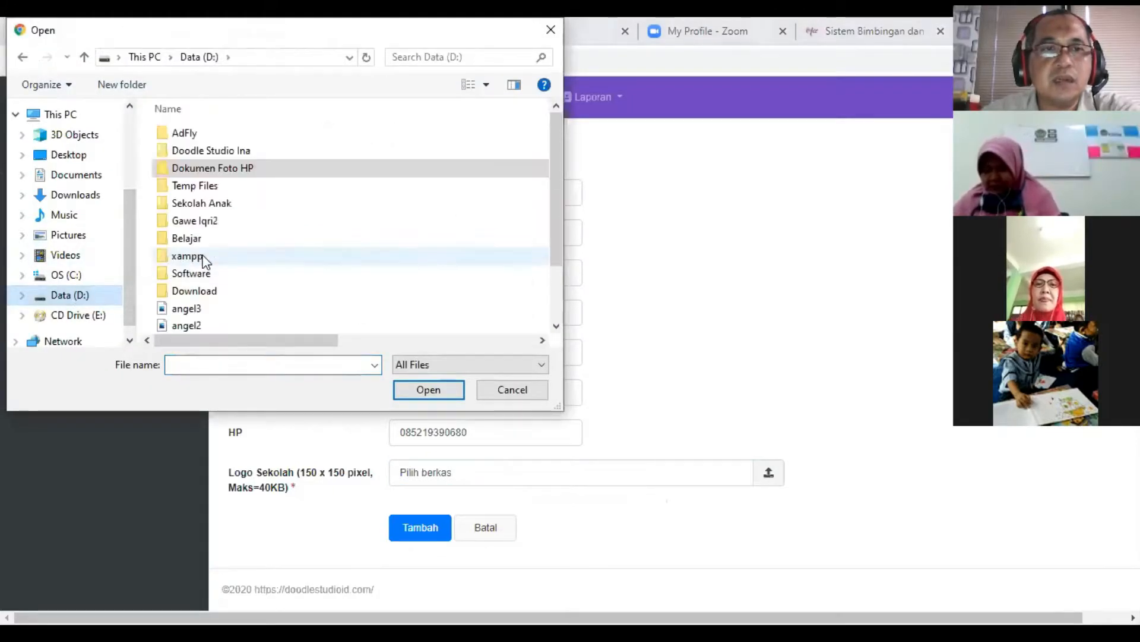
double_click(216, 223)
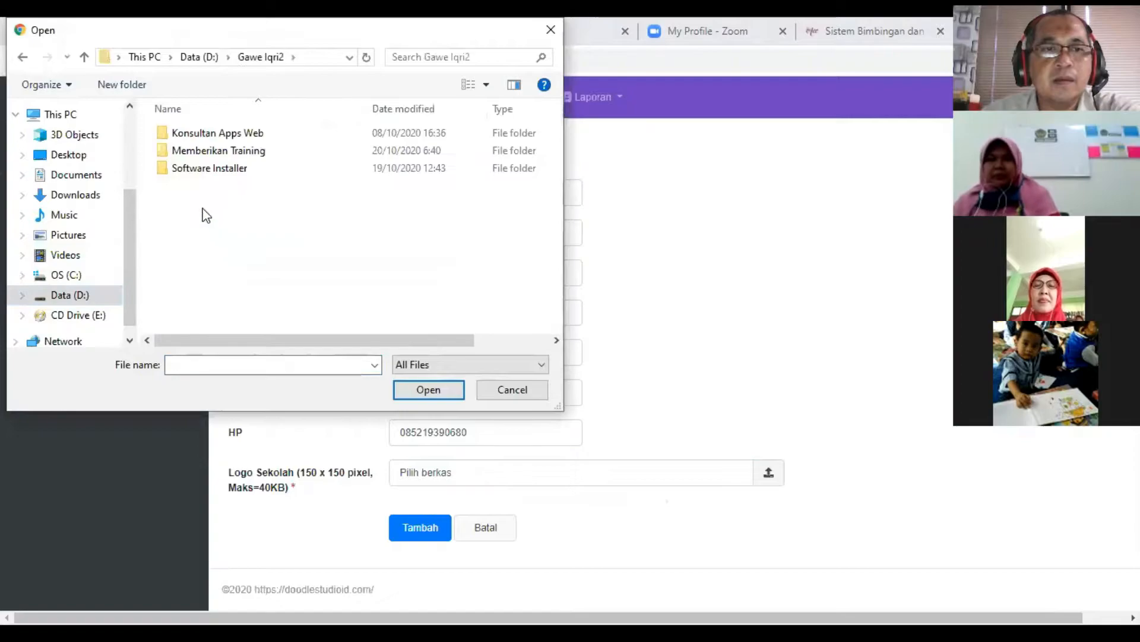
double_click(203, 134)
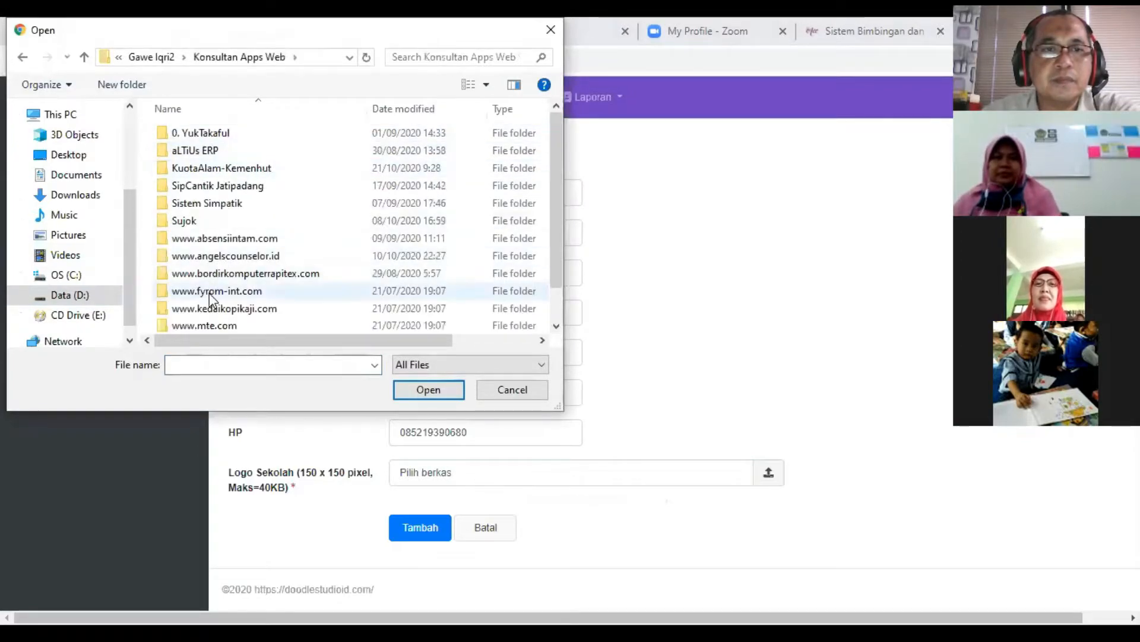
double_click(208, 257)
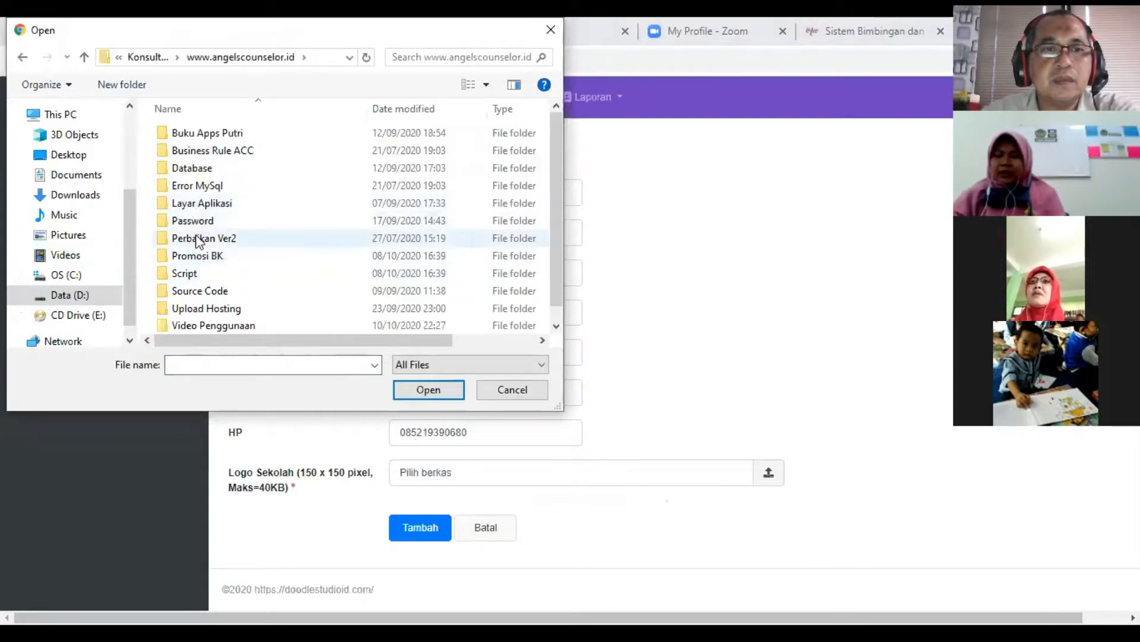
scroll(199, 285, down, 1)
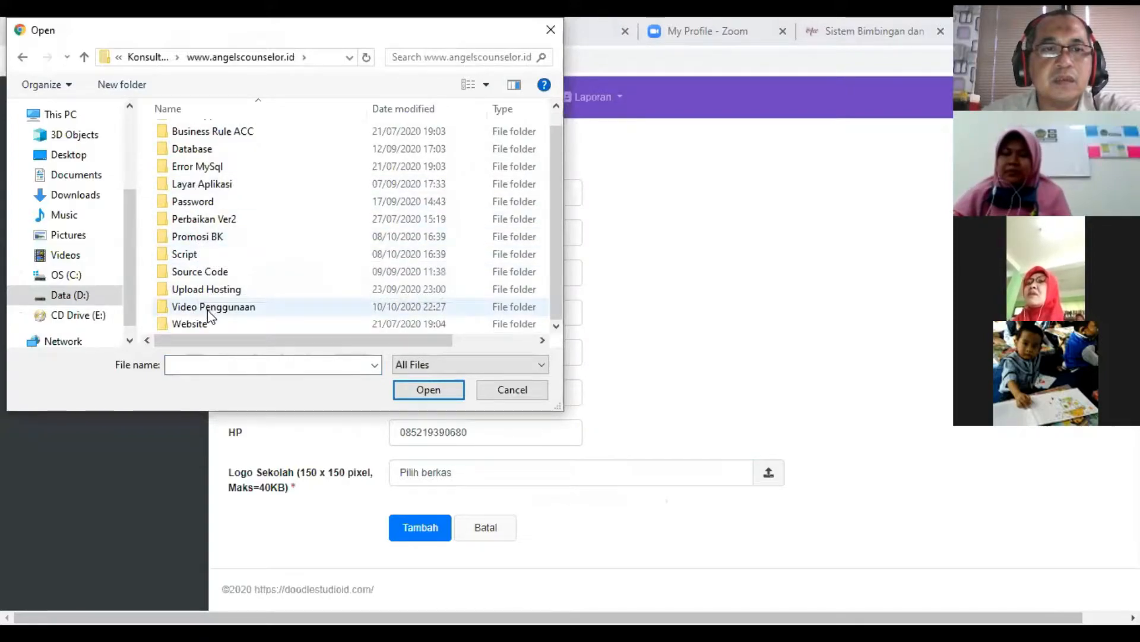
scroll(188, 236, up, 1)
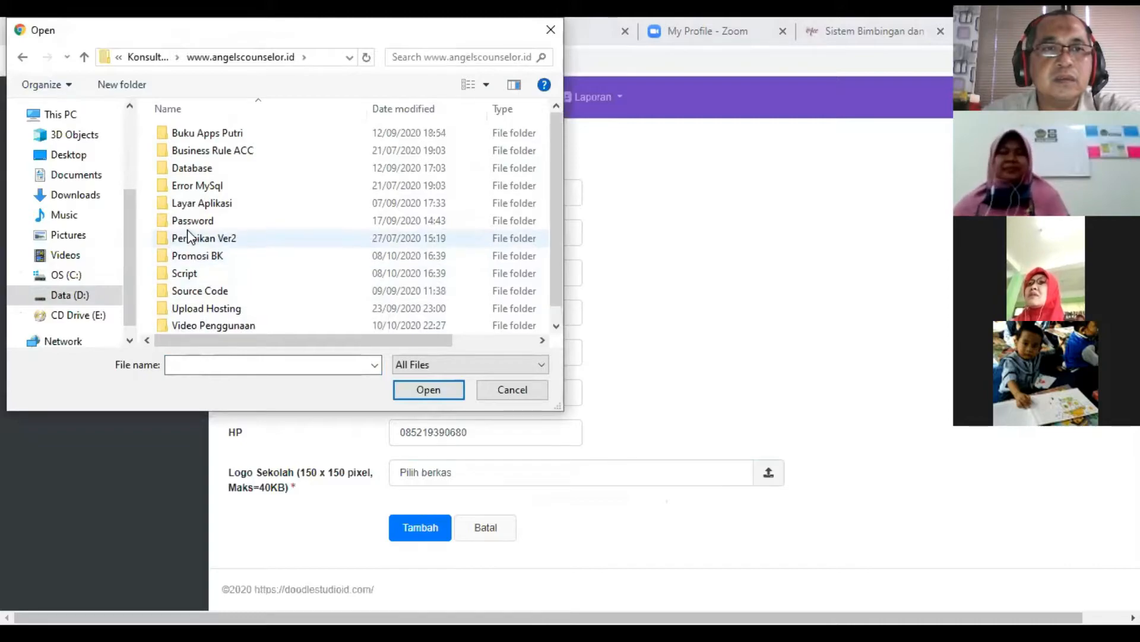
scroll(218, 238, down, 1)
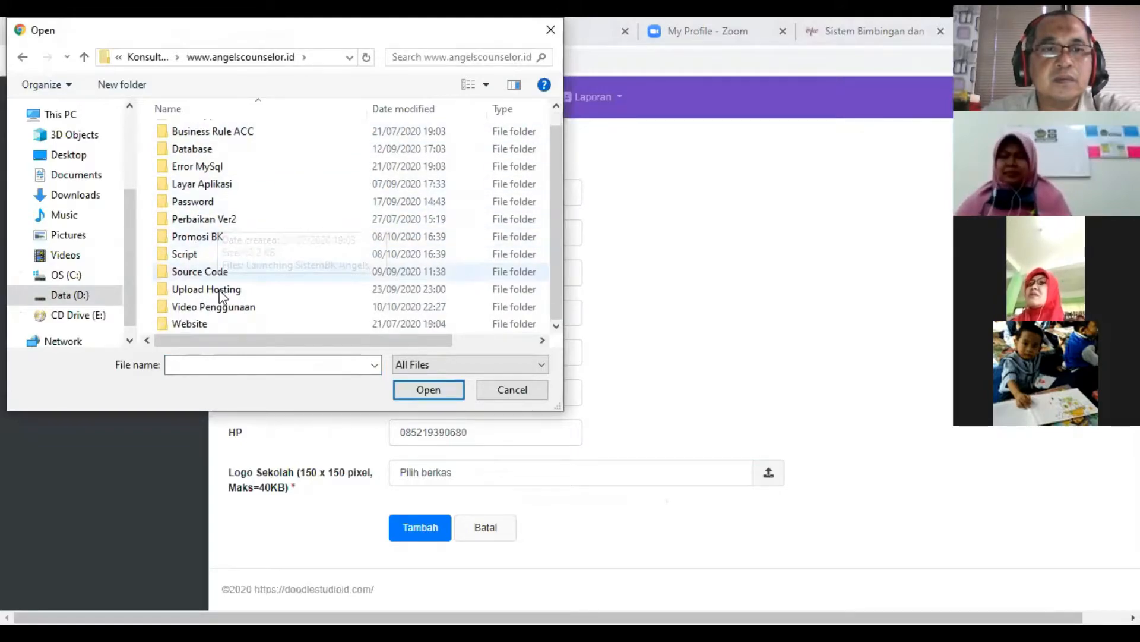
double_click(197, 186)
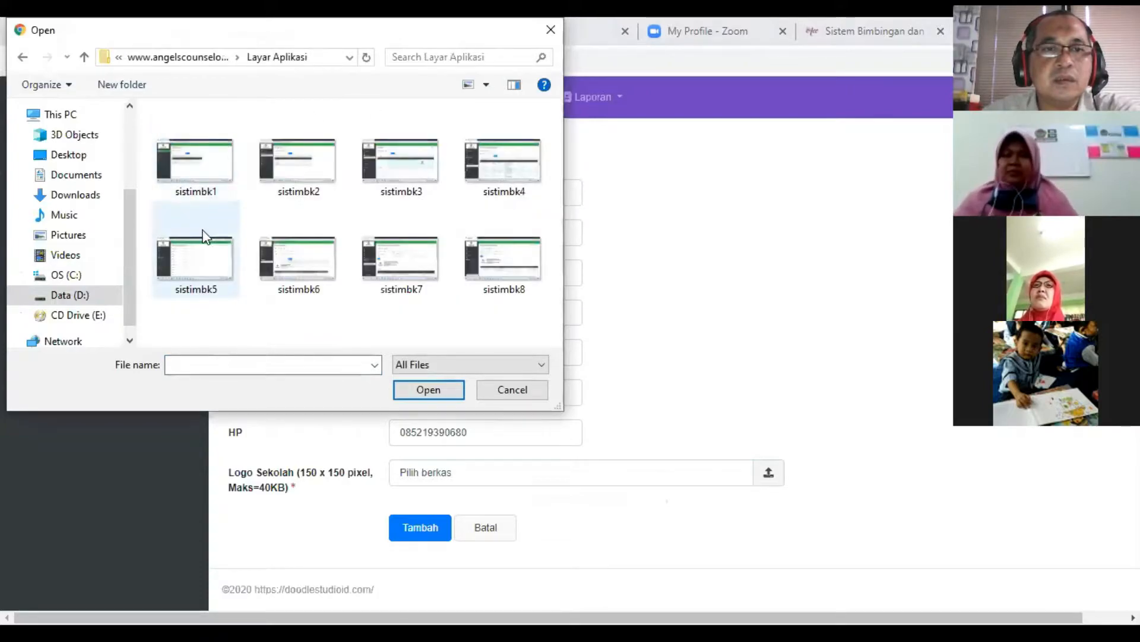
- Try to upload bigstock-Download-glossy-button-32202518.jpg from drive D's Download folder as the school logo, and remove it from the upload
click(70, 295)
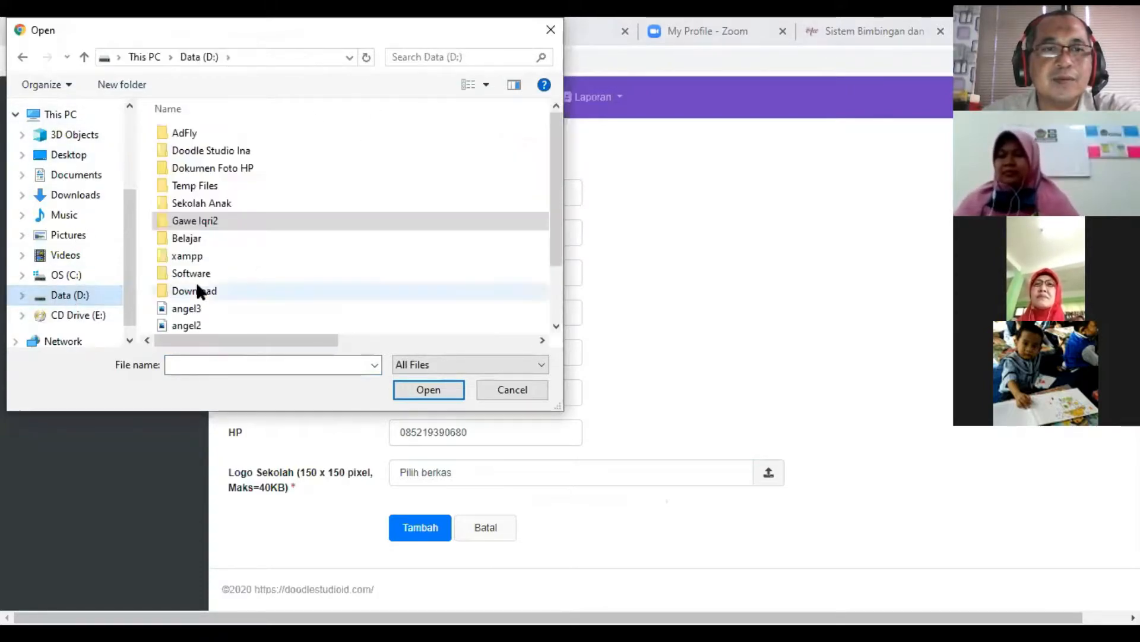
double_click(206, 292)
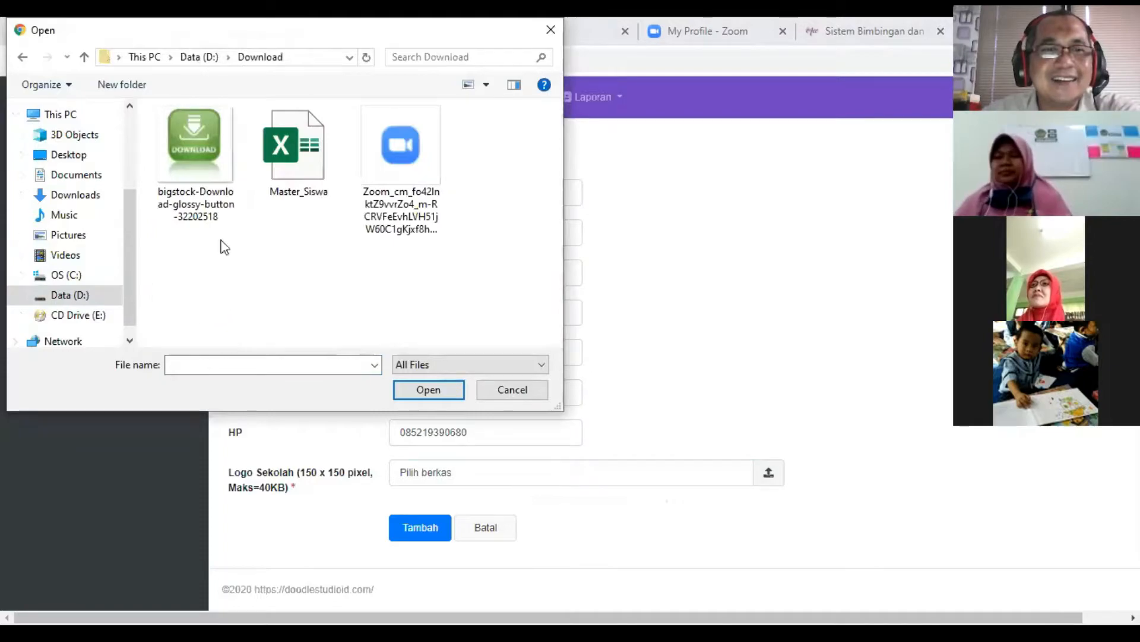
drag(182, 42, 171, 112)
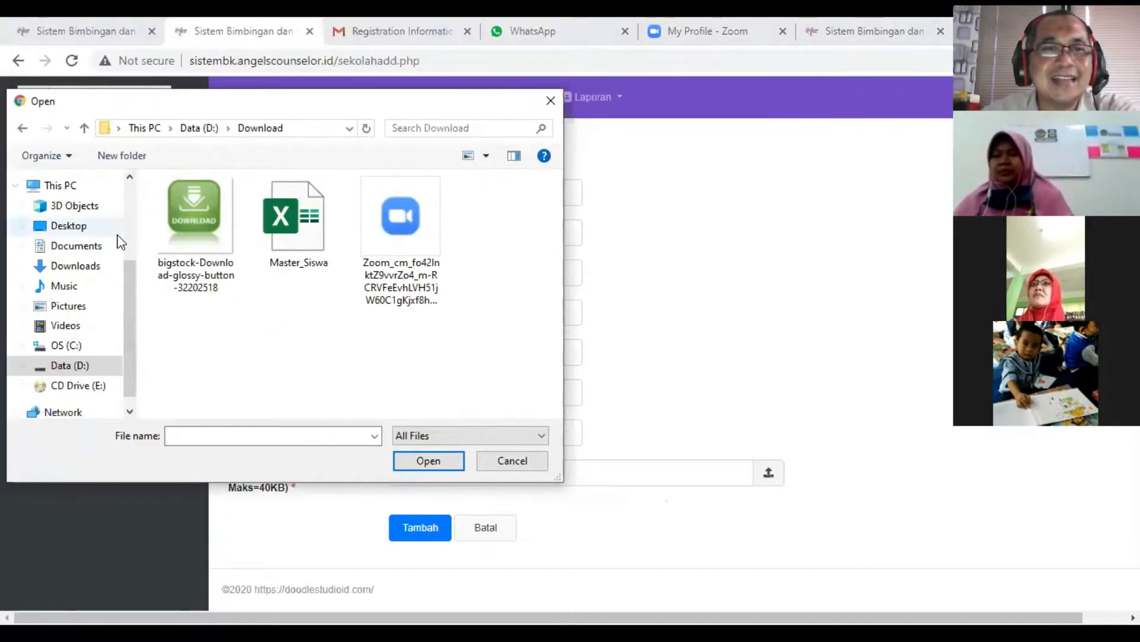
double_click(198, 232)
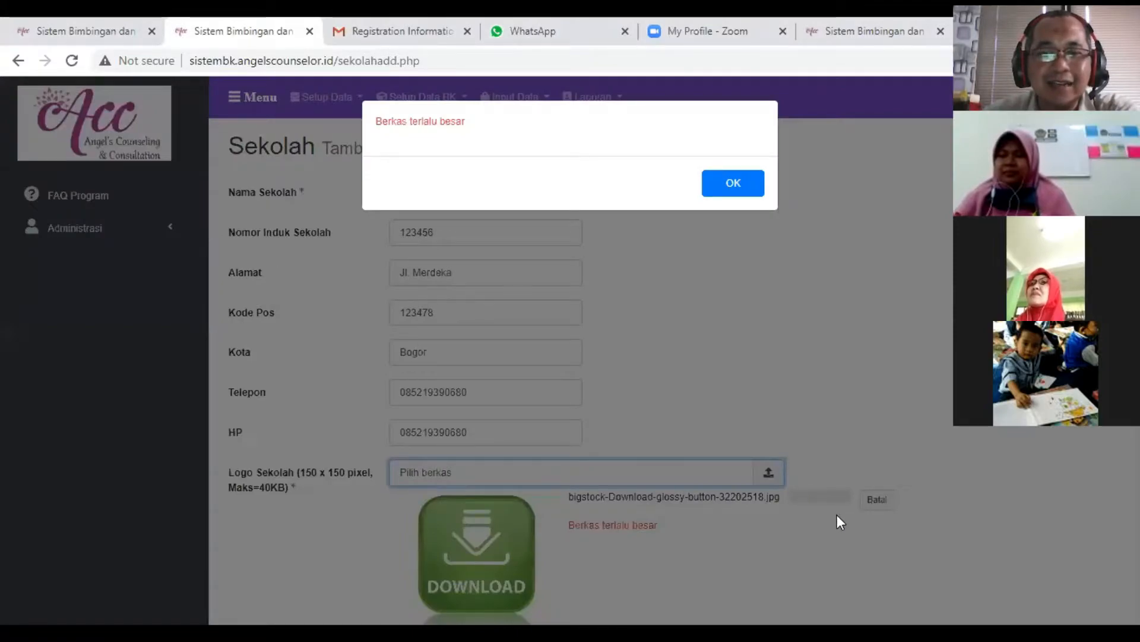
key(Return)
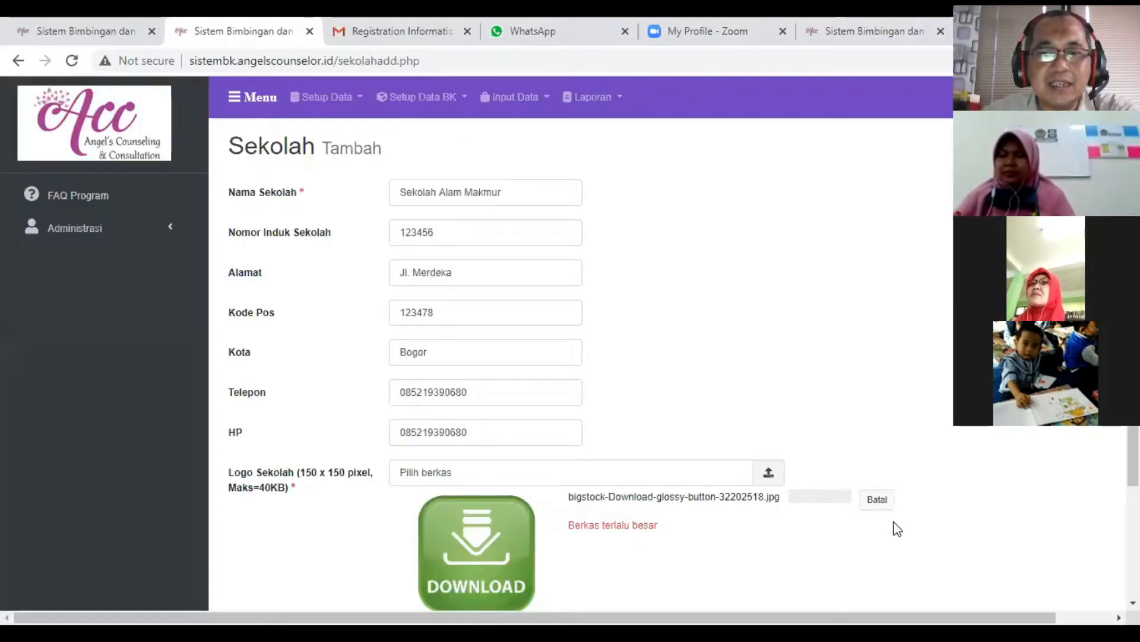
click(876, 500)
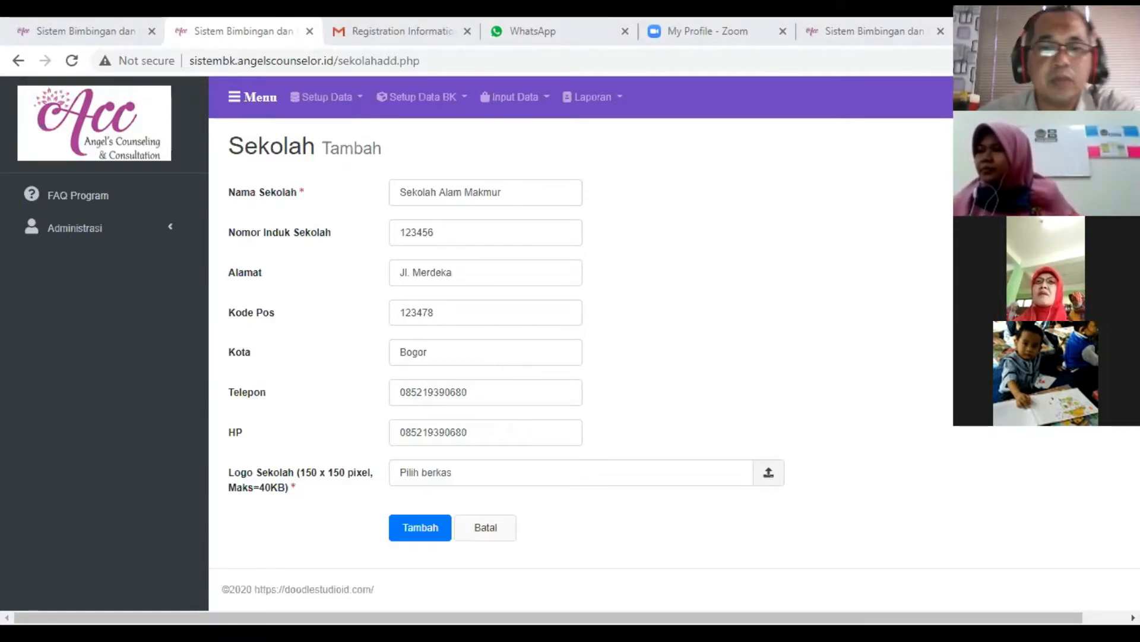
- Upload zzz.jpg from drive D as the school logo and save the new school record
click(770, 474)
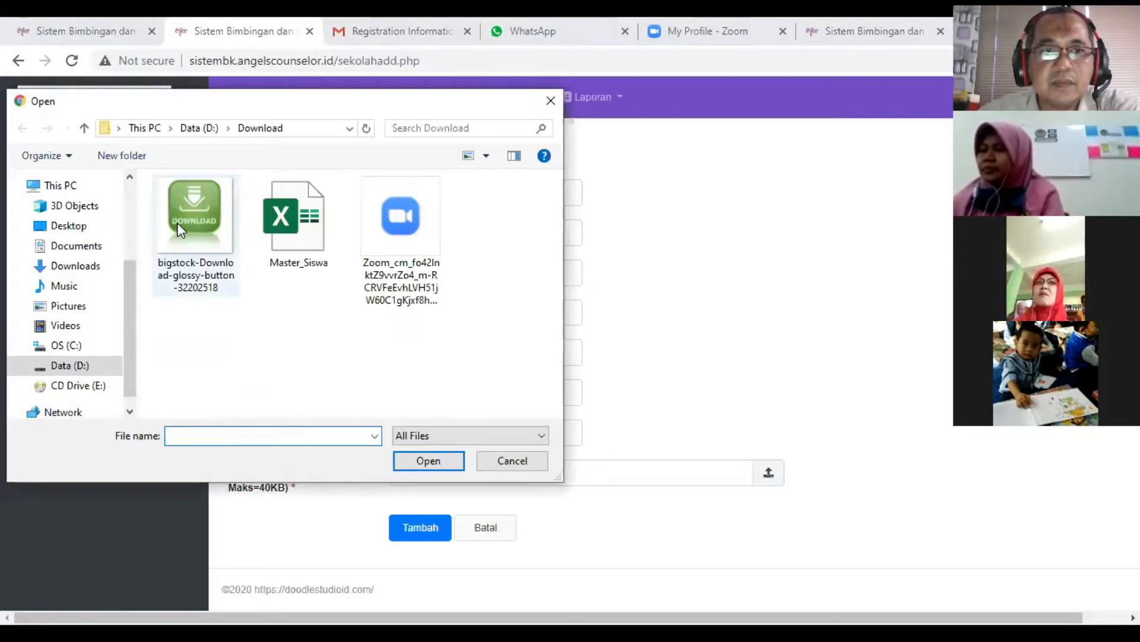
click(78, 365)
scroll(184, 368, down, 2)
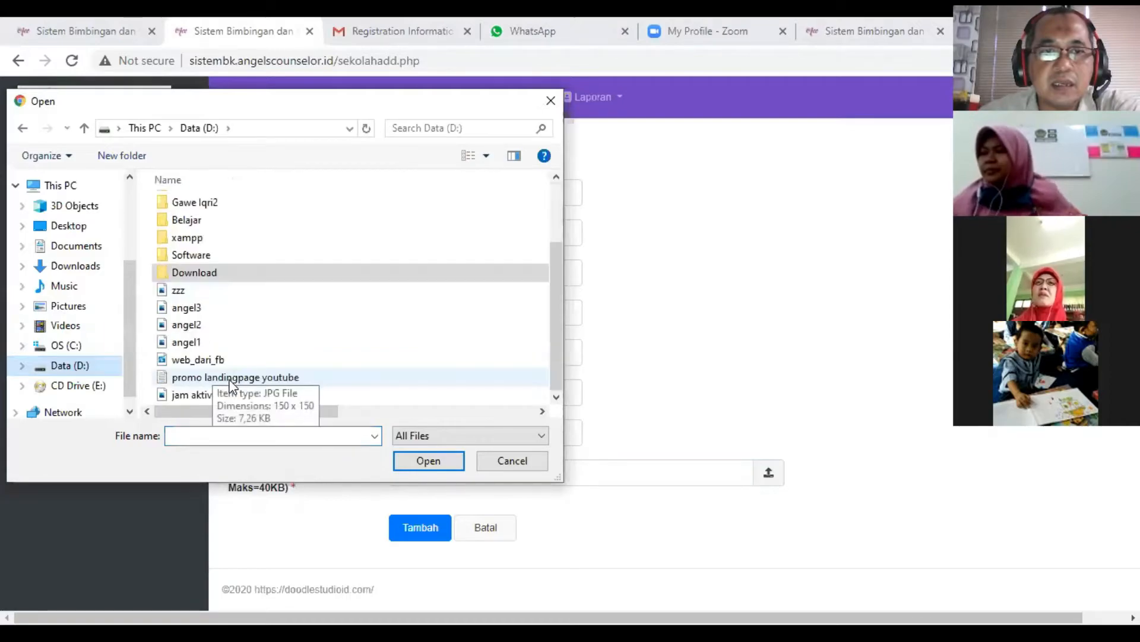
click(177, 291)
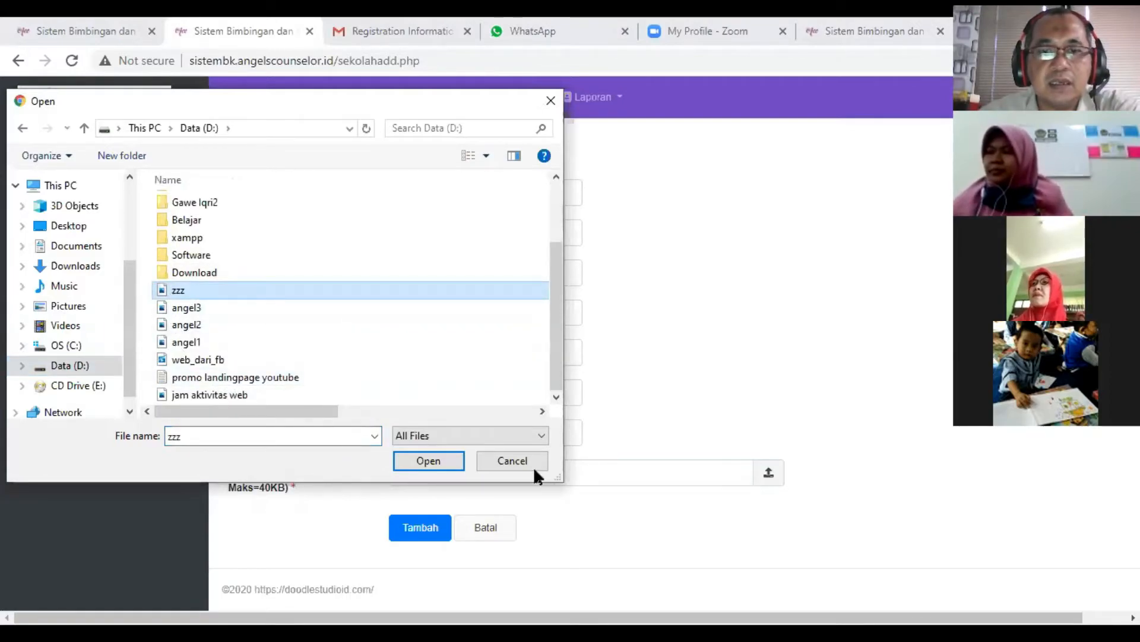
key(Return)
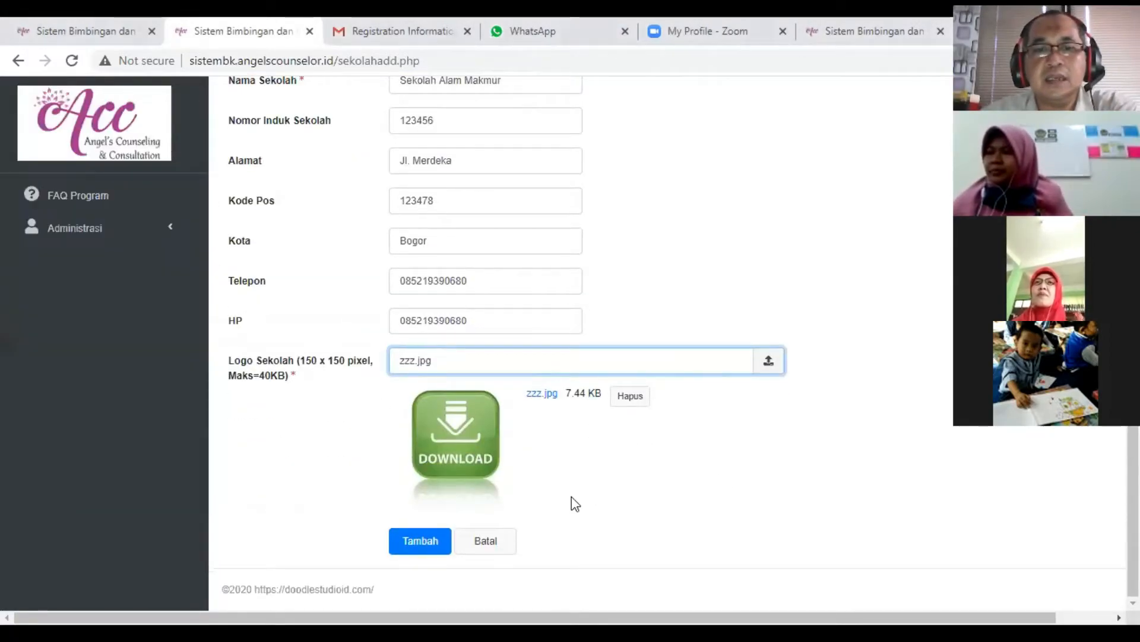
key(Return)
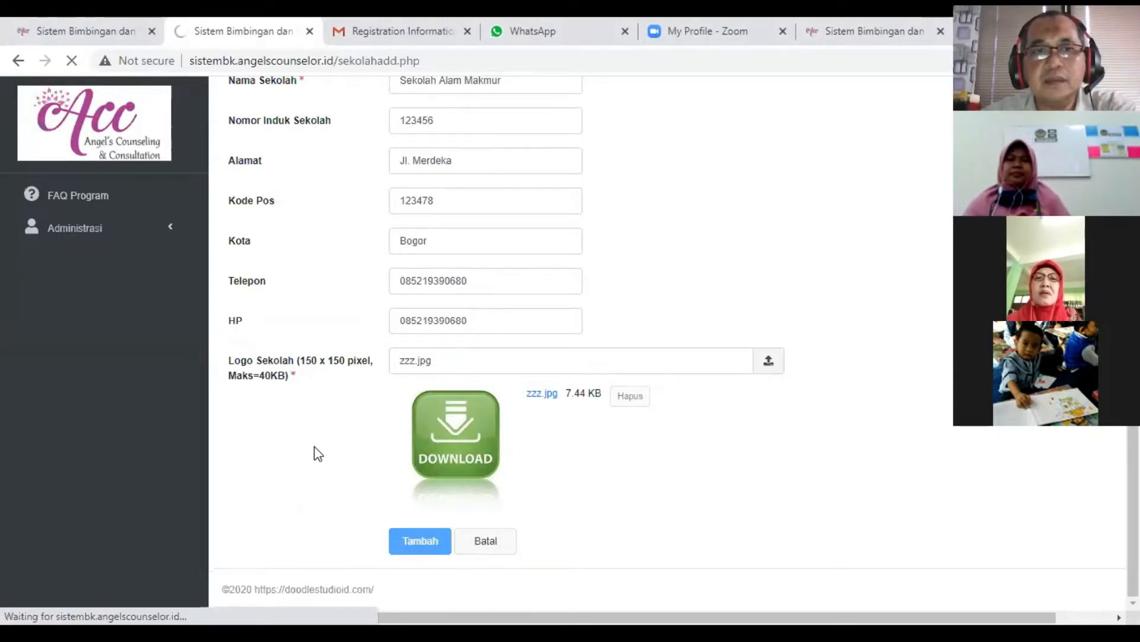
scroll(315, 448, up, 2)
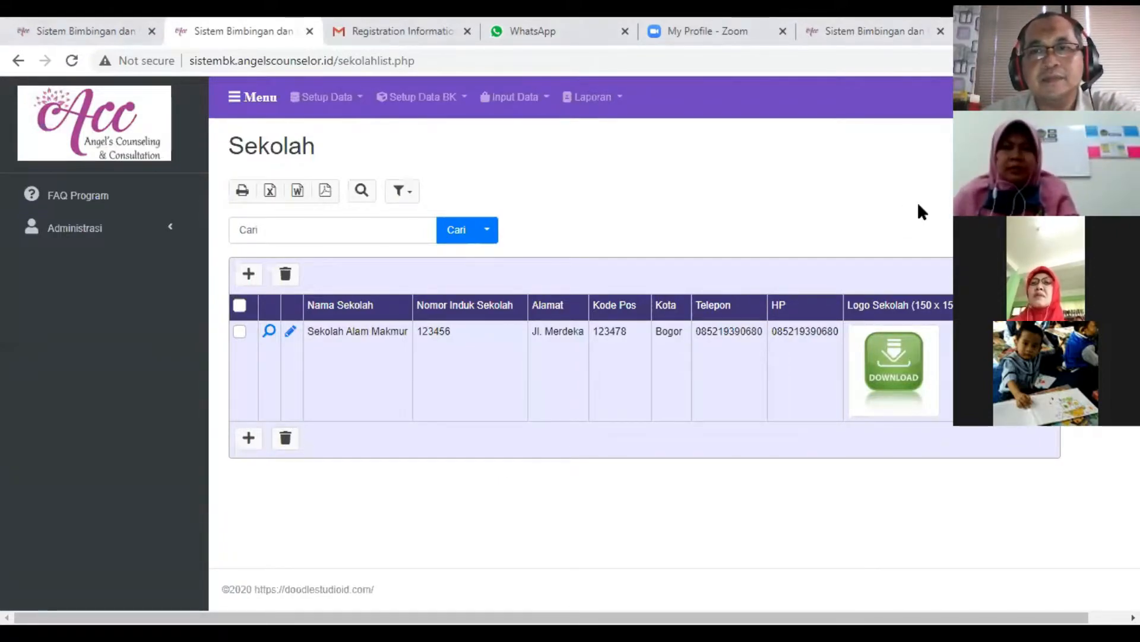
key(ctrl+a)
click(256, 97)
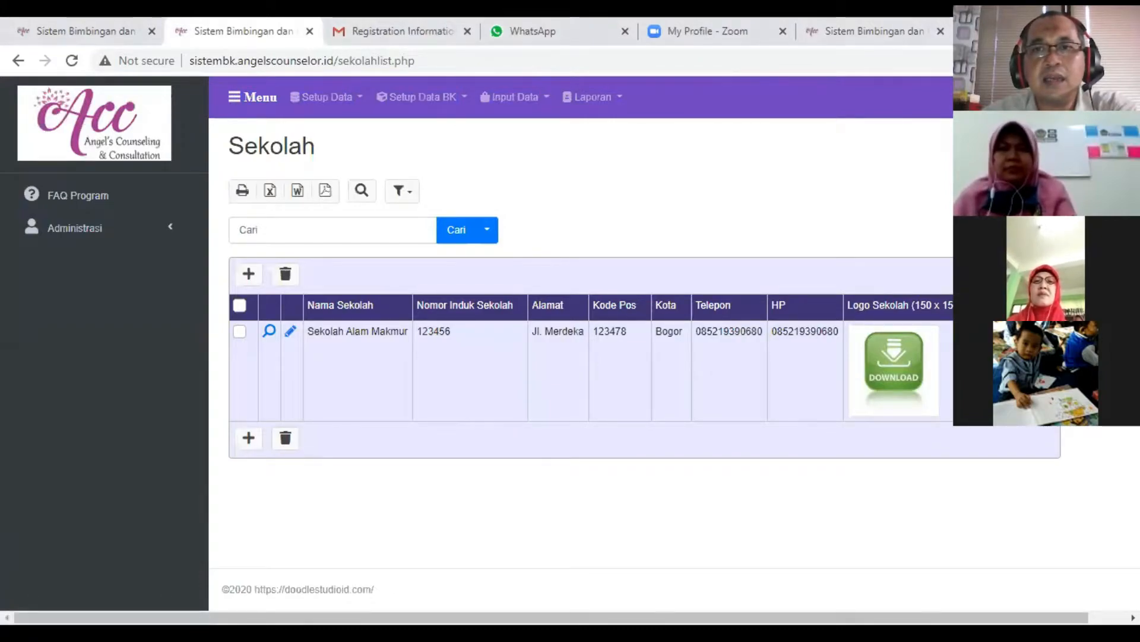
key(ctrl+a)
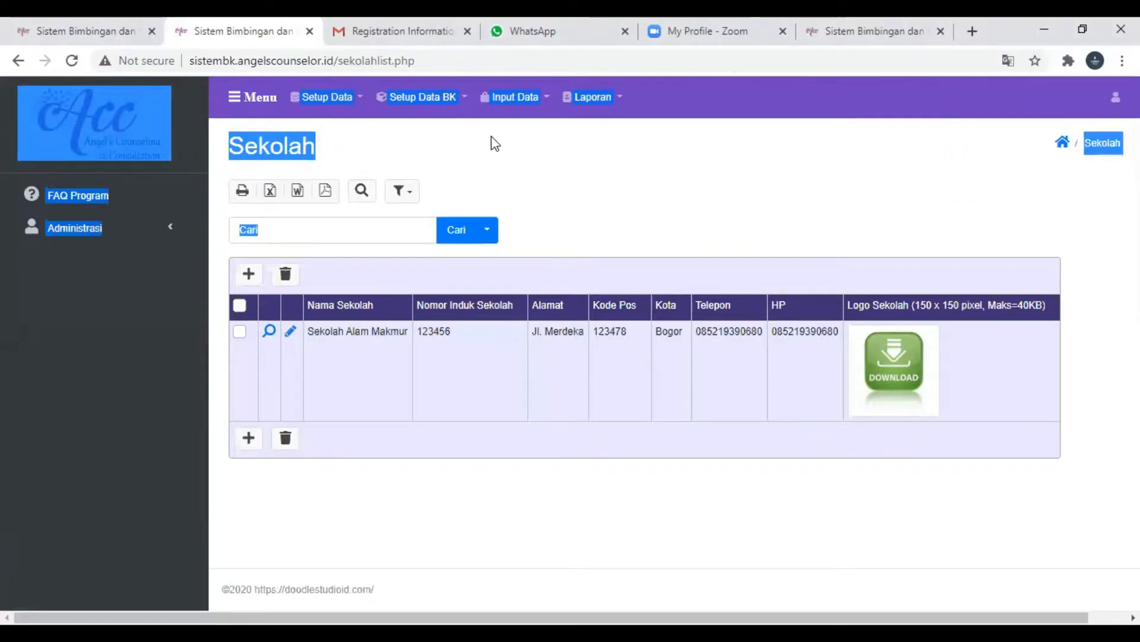
click(454, 128)
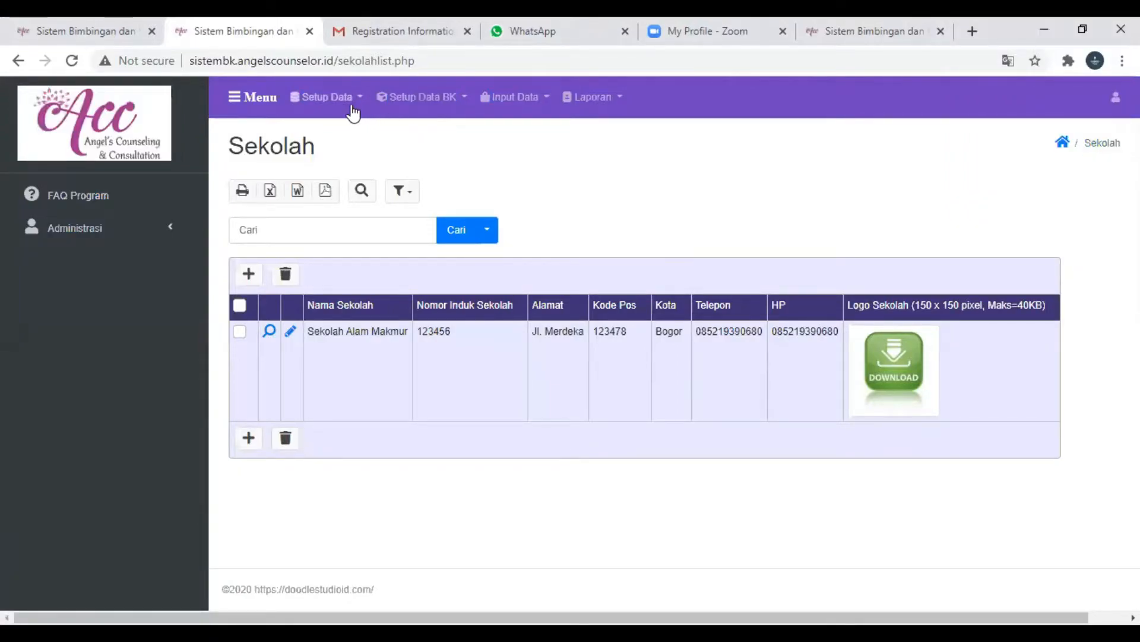
click(326, 101)
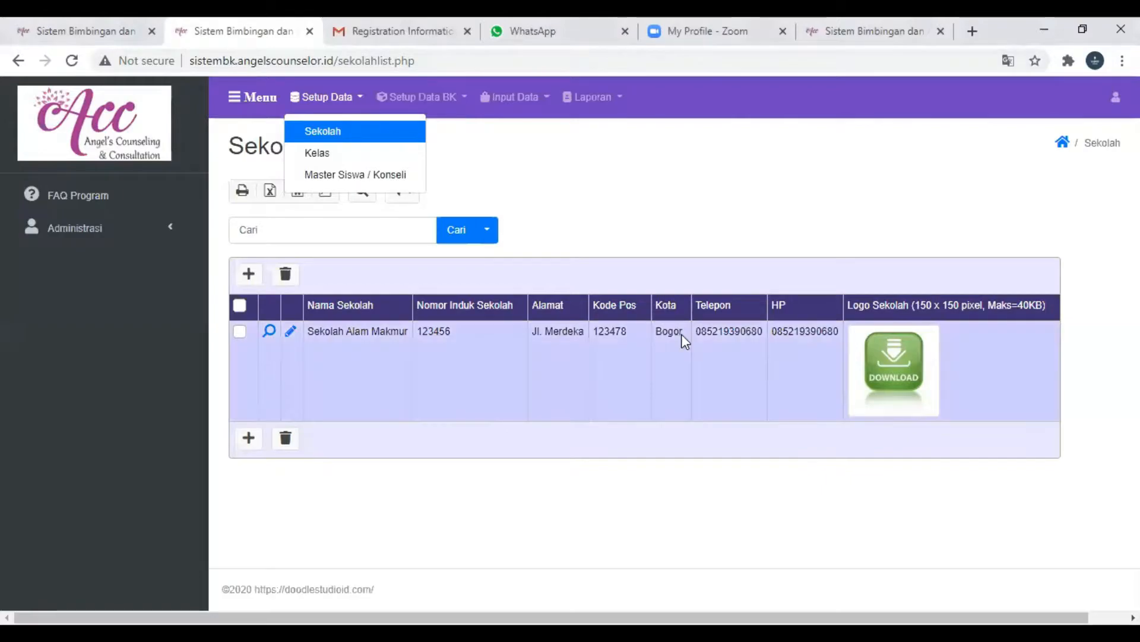
click(574, 199)
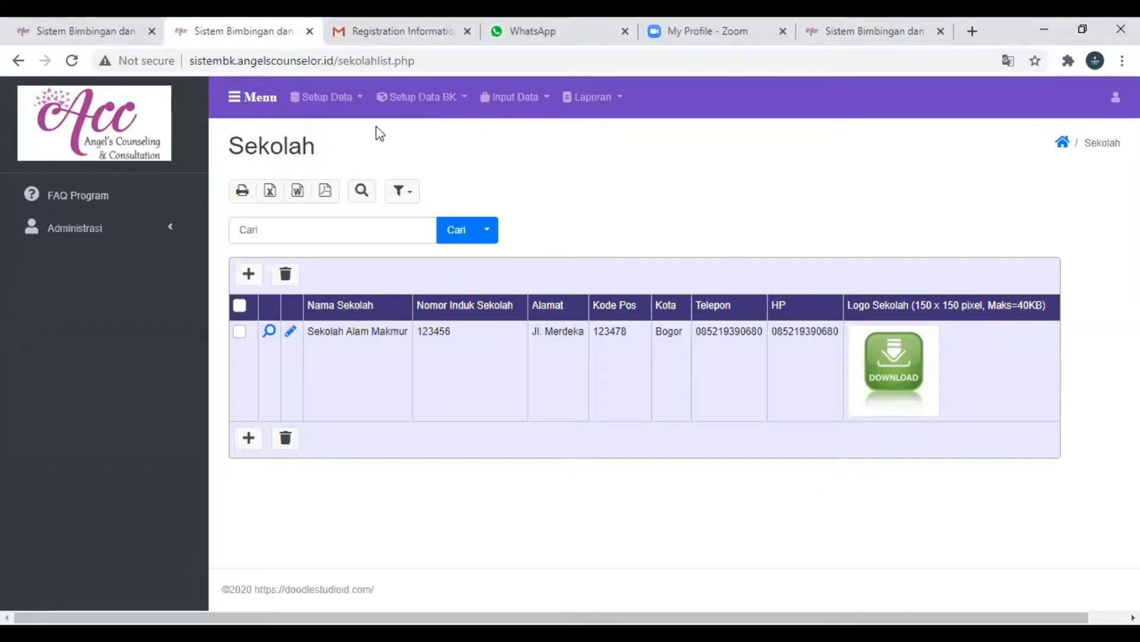
click(344, 106)
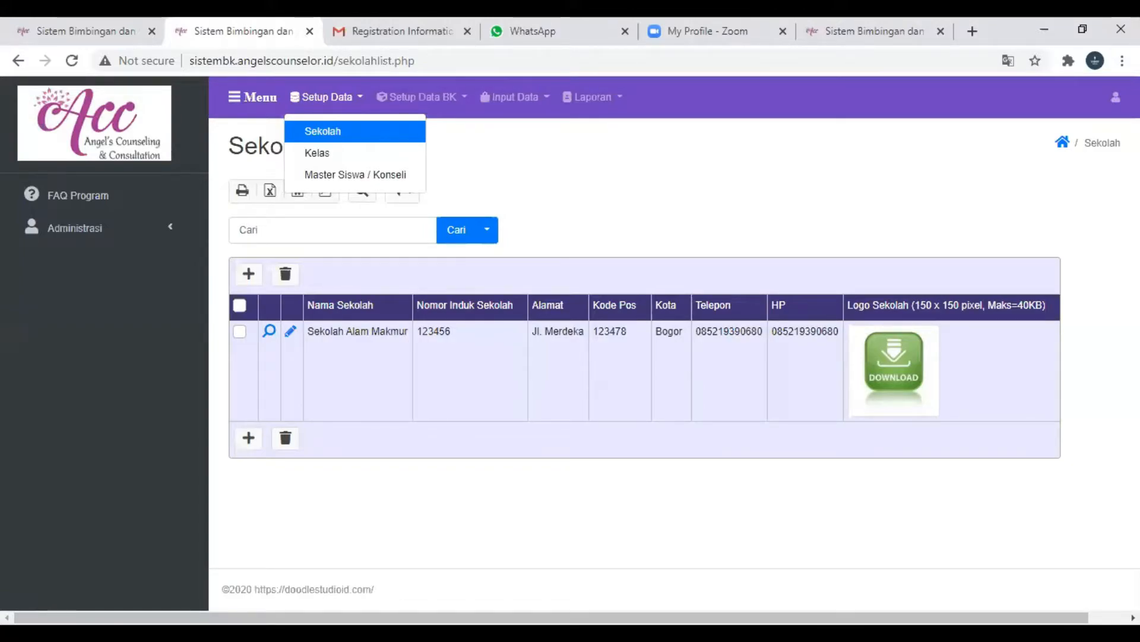
- Switch to the browser tab with the FAQ Program page, go to Login, and log out of the account
click(84, 26)
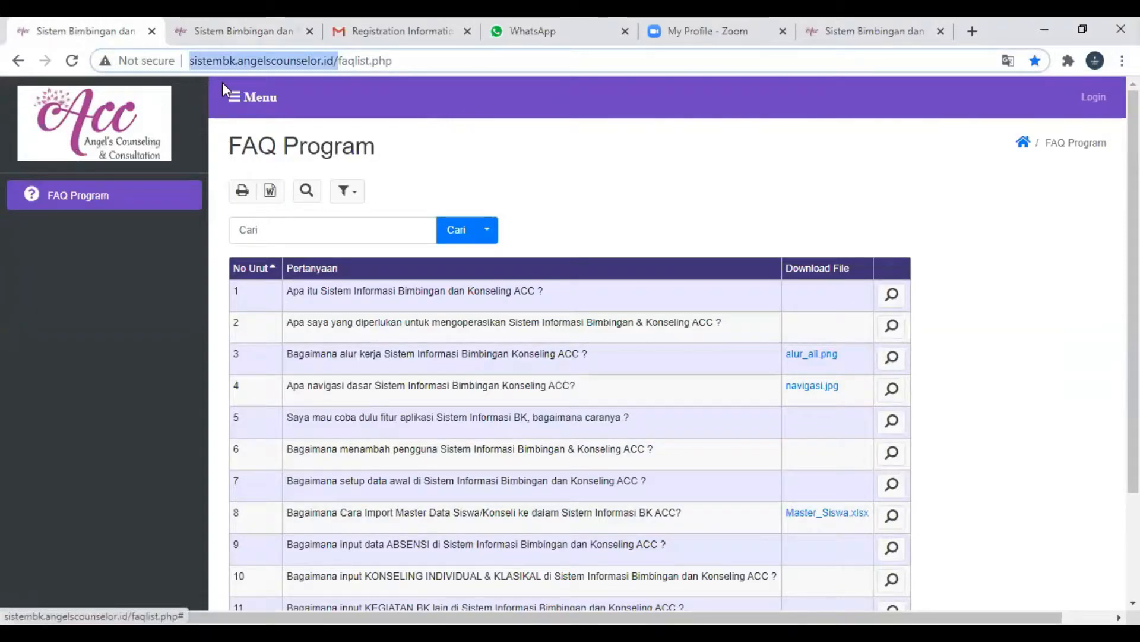
click(230, 63)
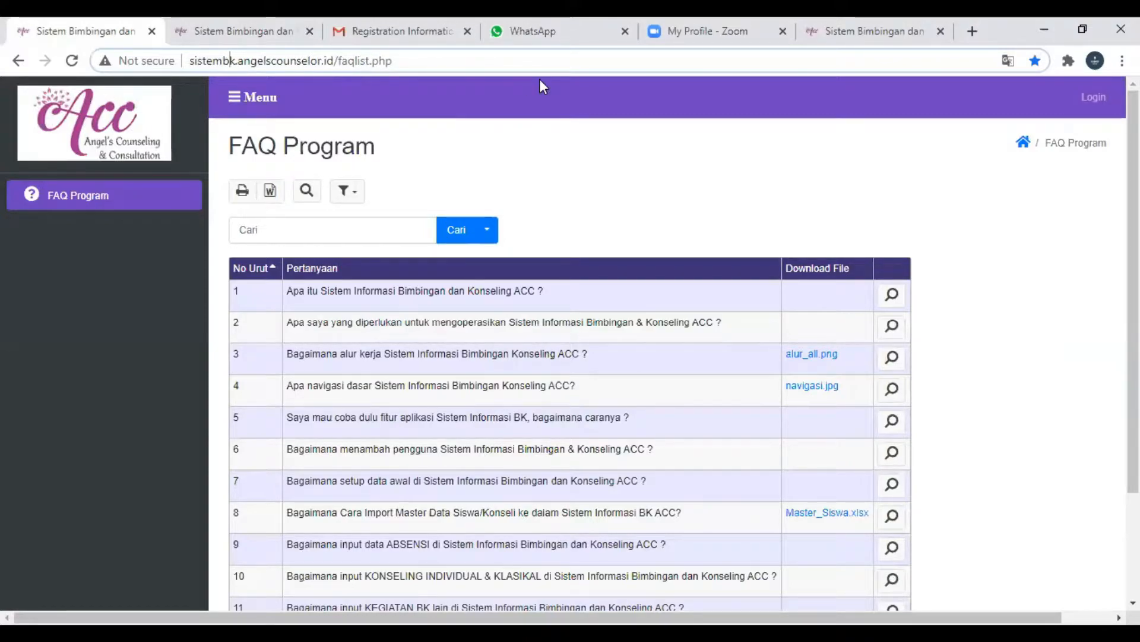
click(1096, 102)
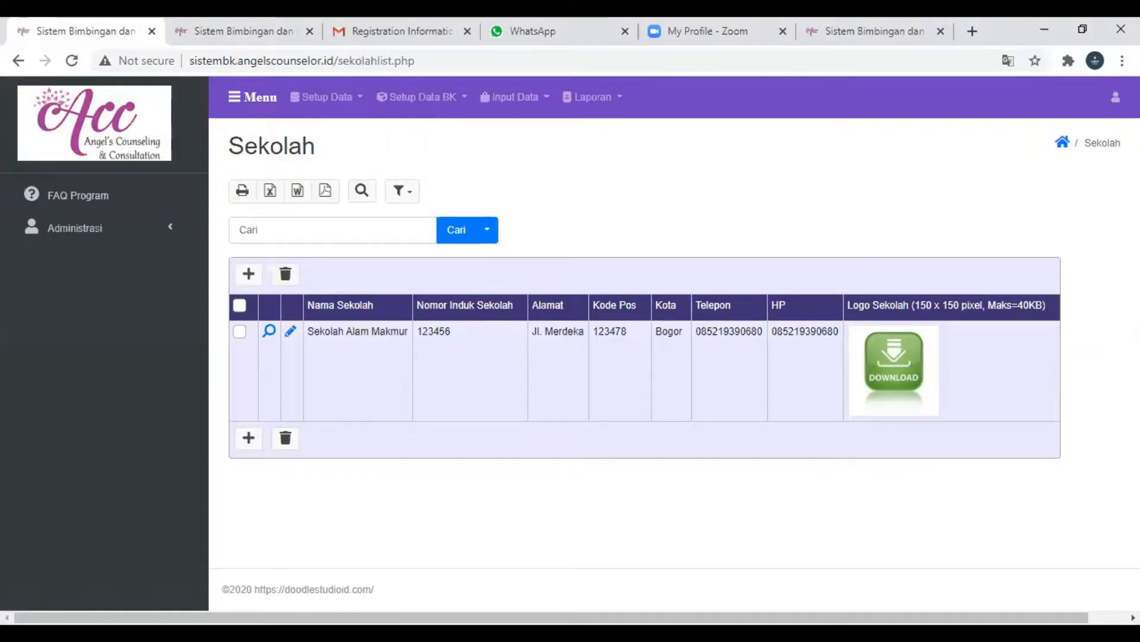
click(1116, 97)
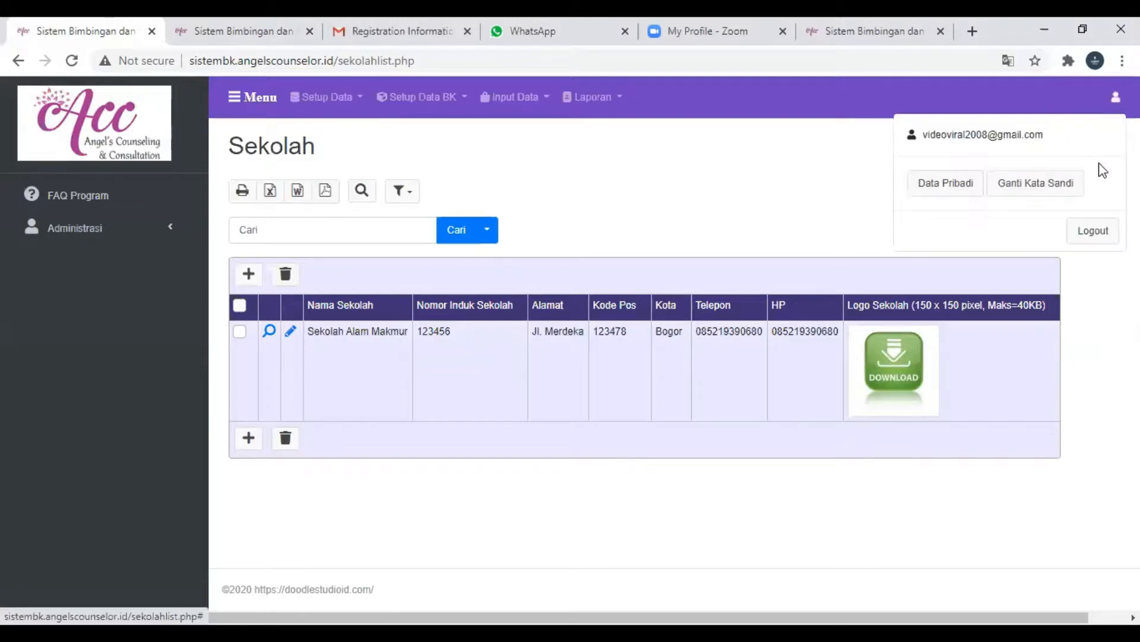
click(1091, 232)
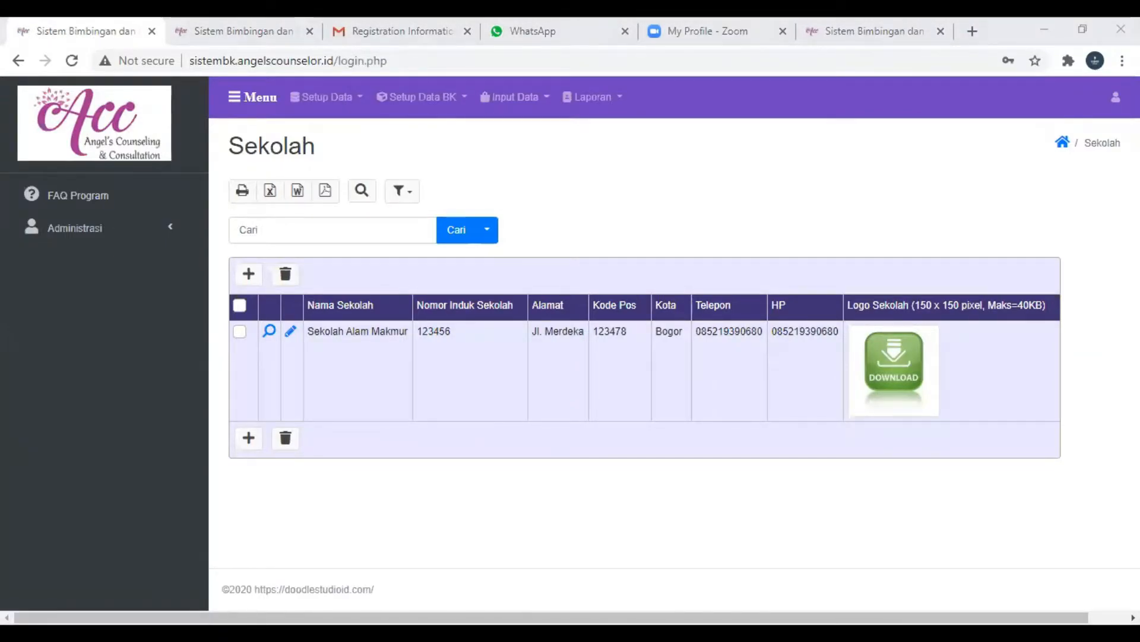
- Log in to Sistem BK with the saved e-mail and password, entering the validation code shown in the image
click(586, 244)
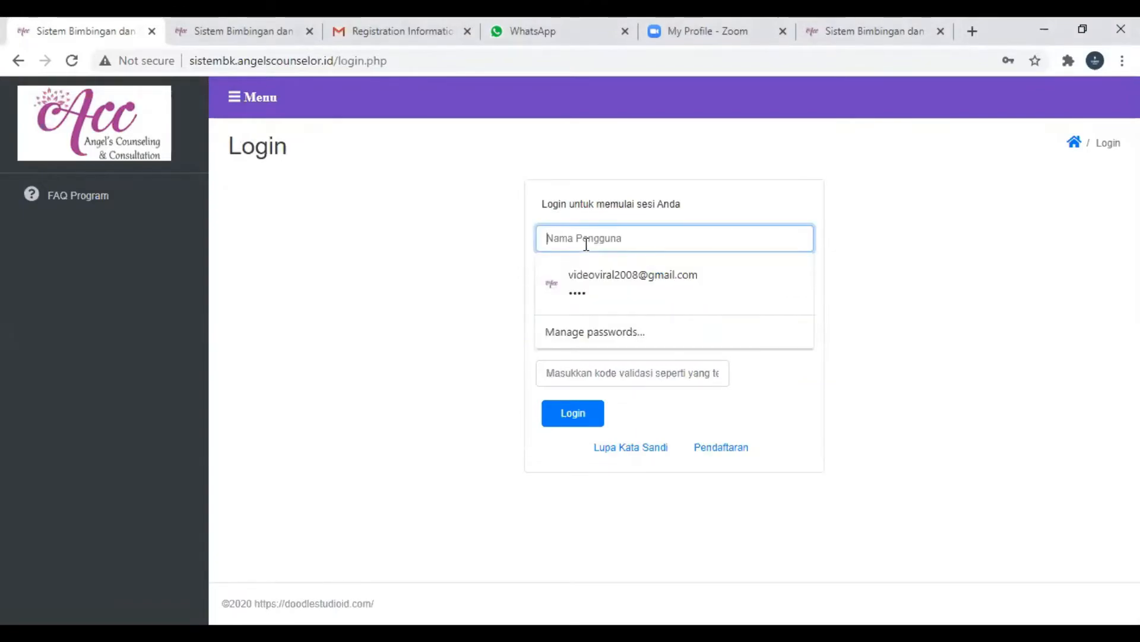
click(583, 288)
click(583, 373)
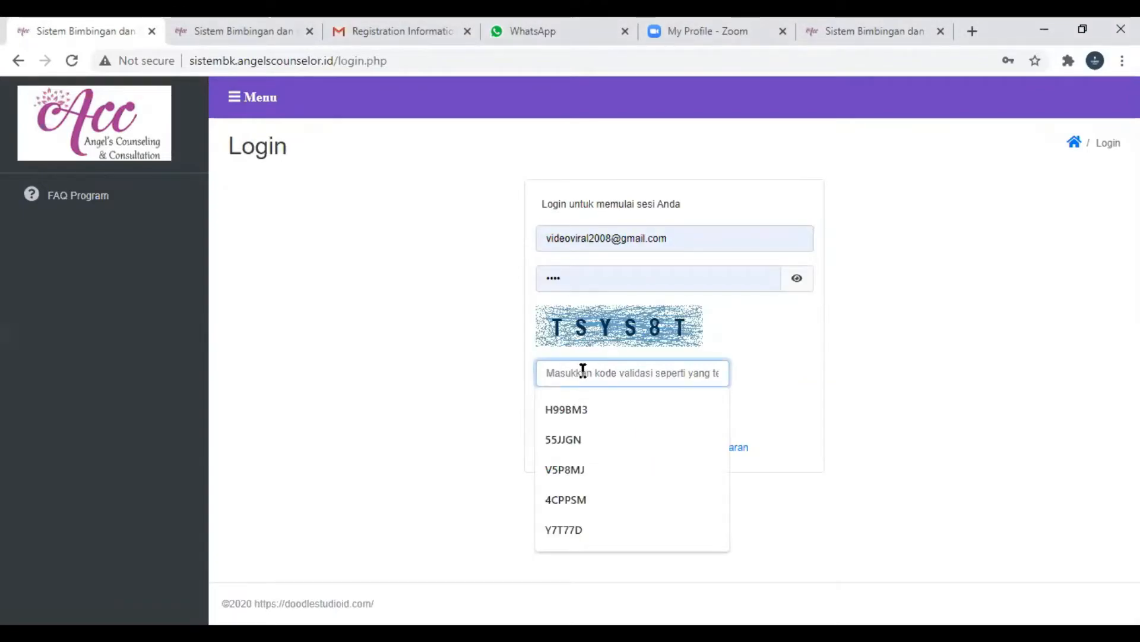
text(T)
text(Y)
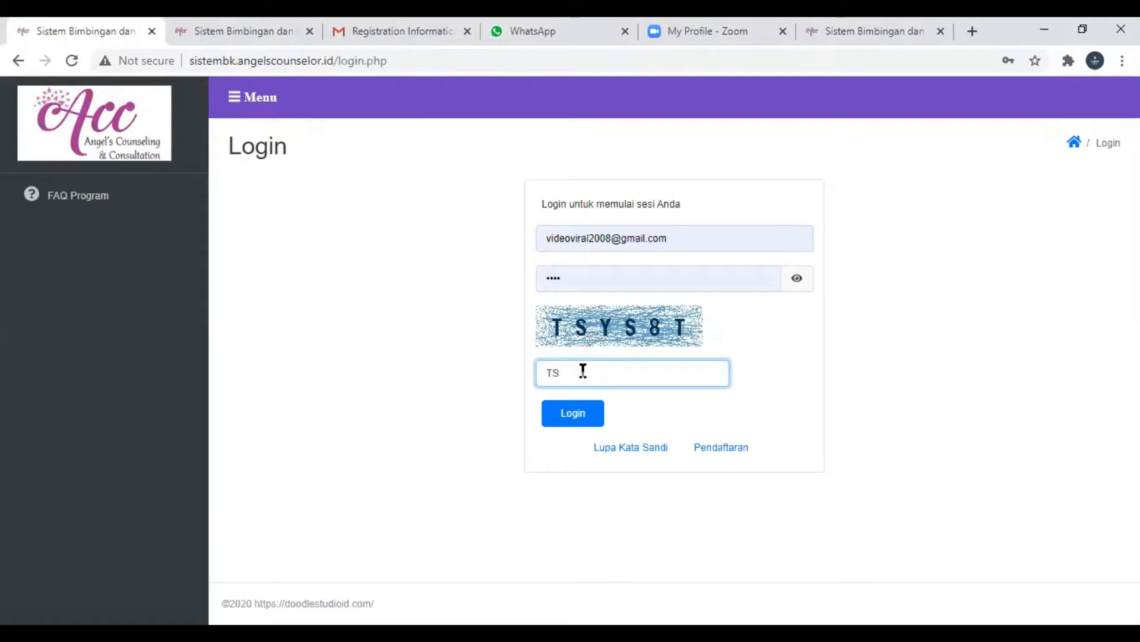
text(S8T)
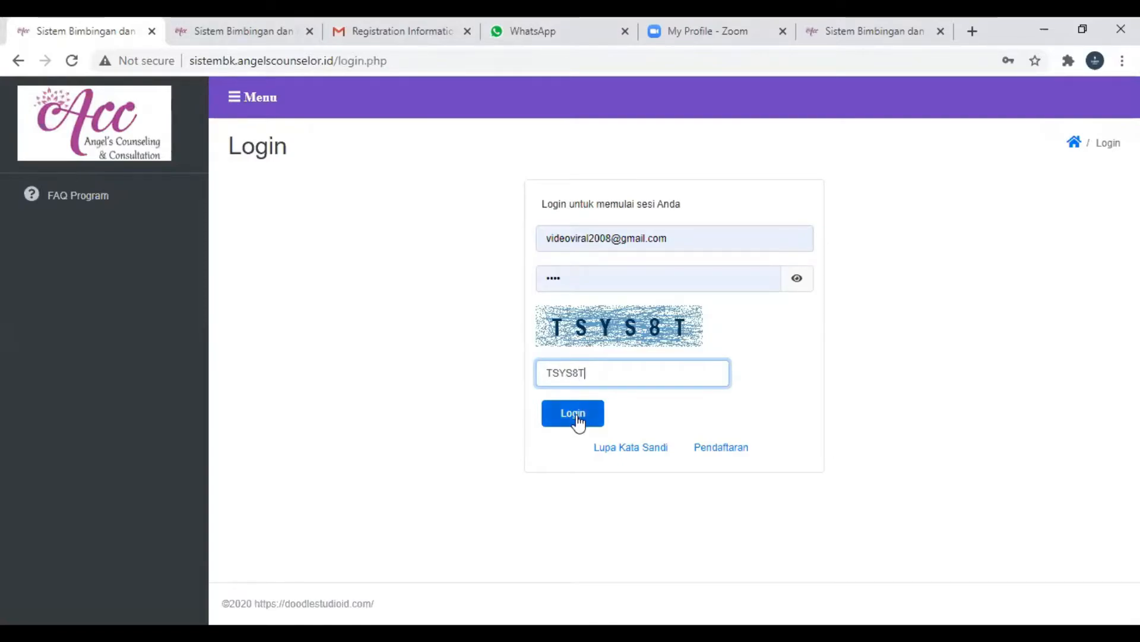
click(573, 414)
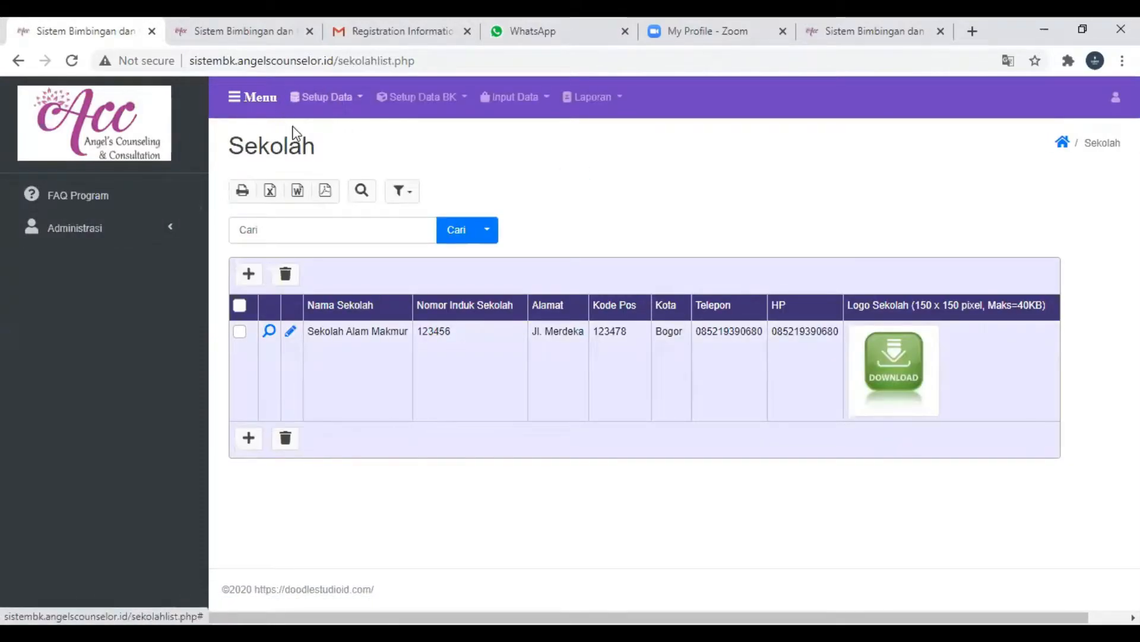
- Go to Manajemen Pengguna under Administrasi, look at the form for adding a user, and cancel it
click(327, 99)
click(490, 162)
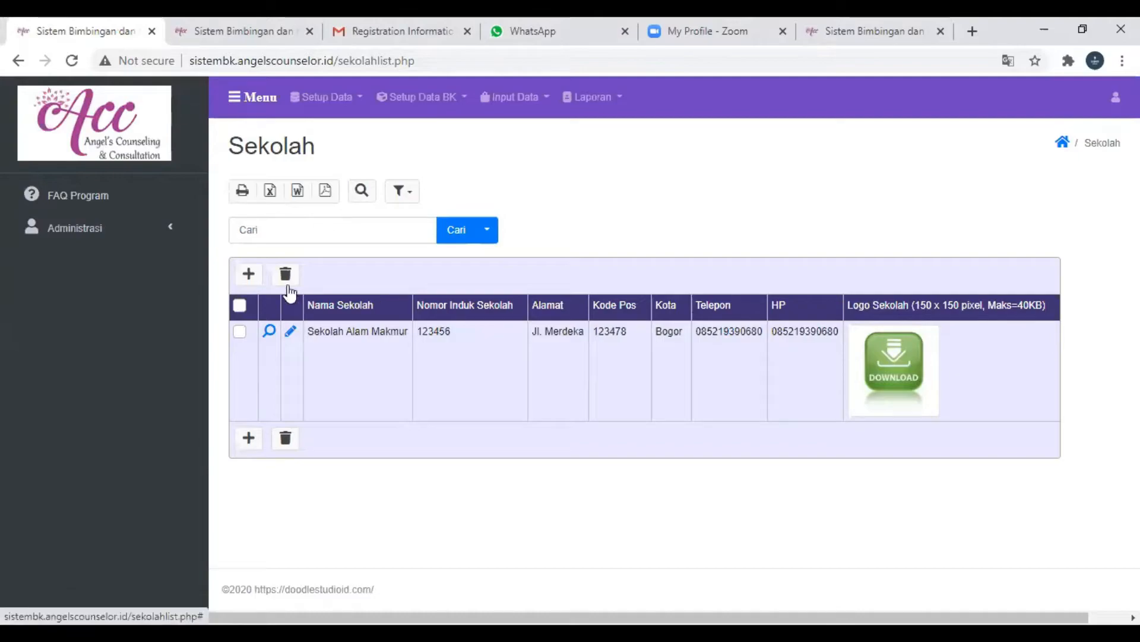
click(76, 236)
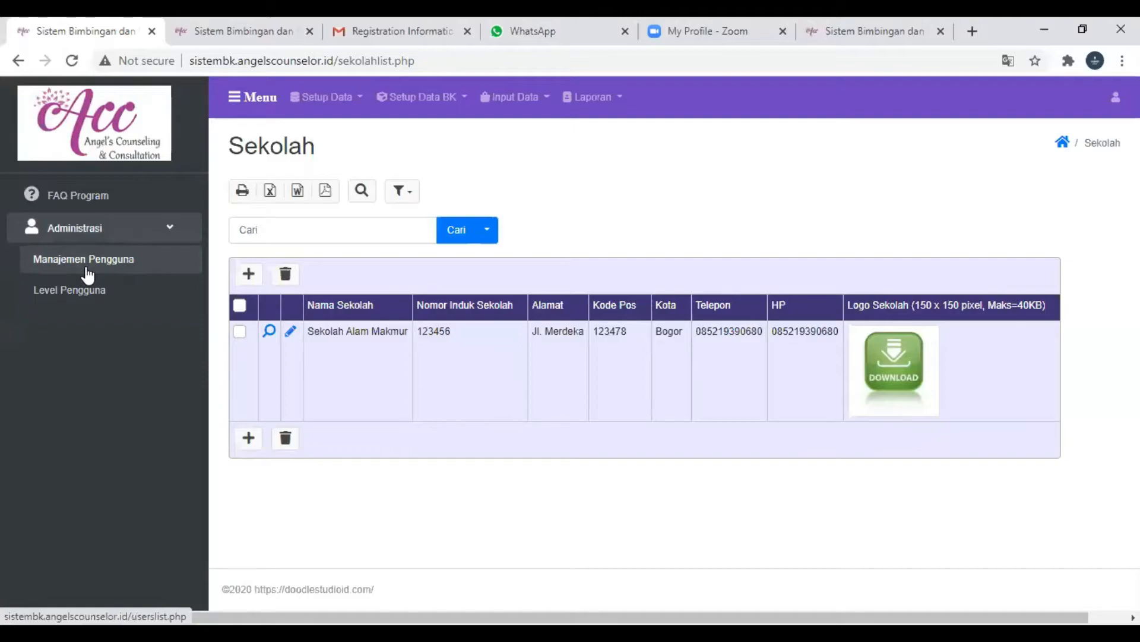
click(85, 265)
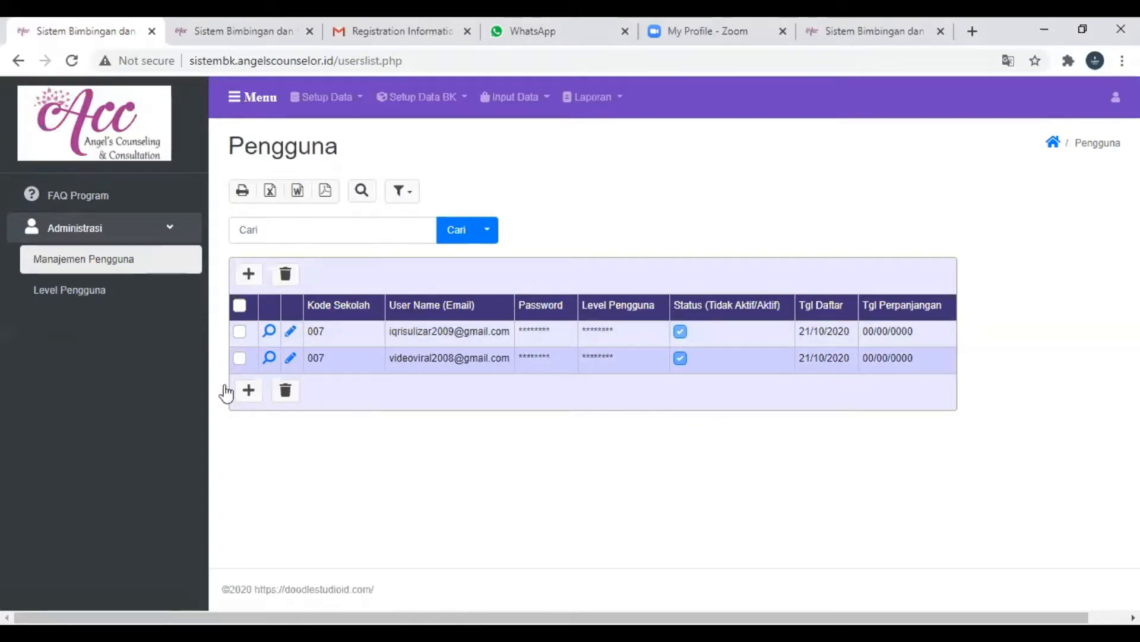
click(250, 278)
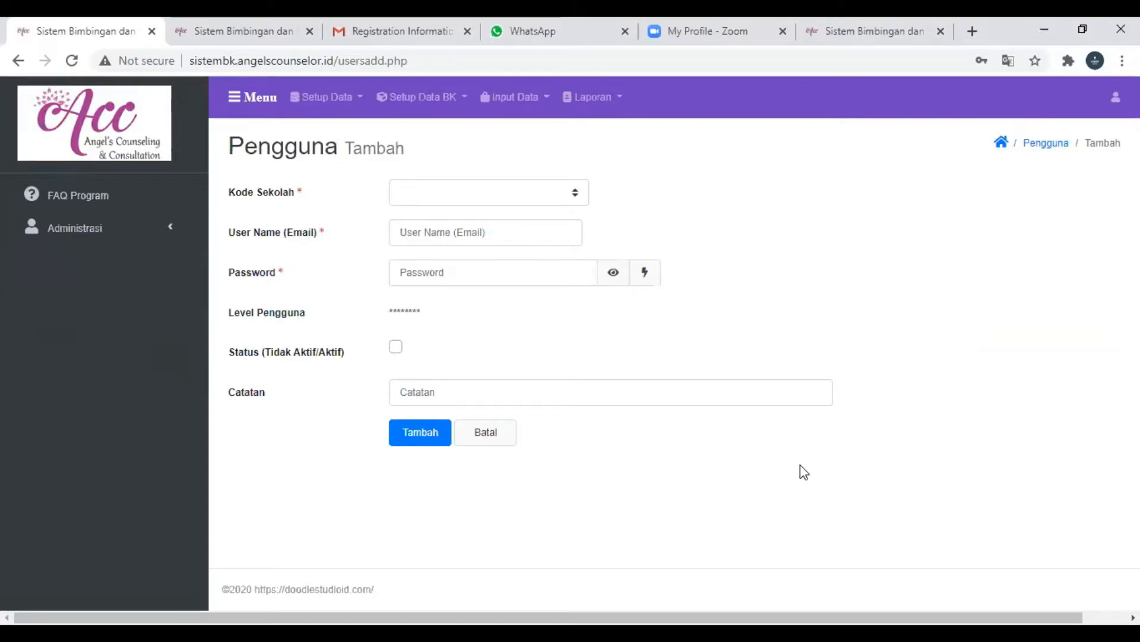
click(487, 446)
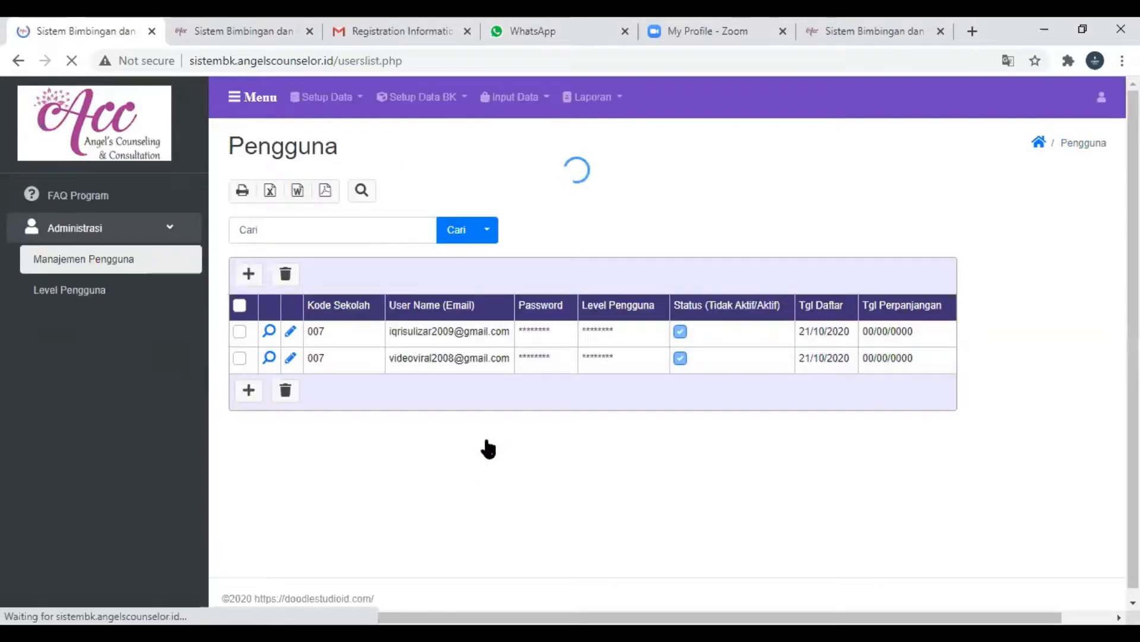
- View the edit form of the first user and cancel it, and briefly select that user's row in the list
click(241, 337)
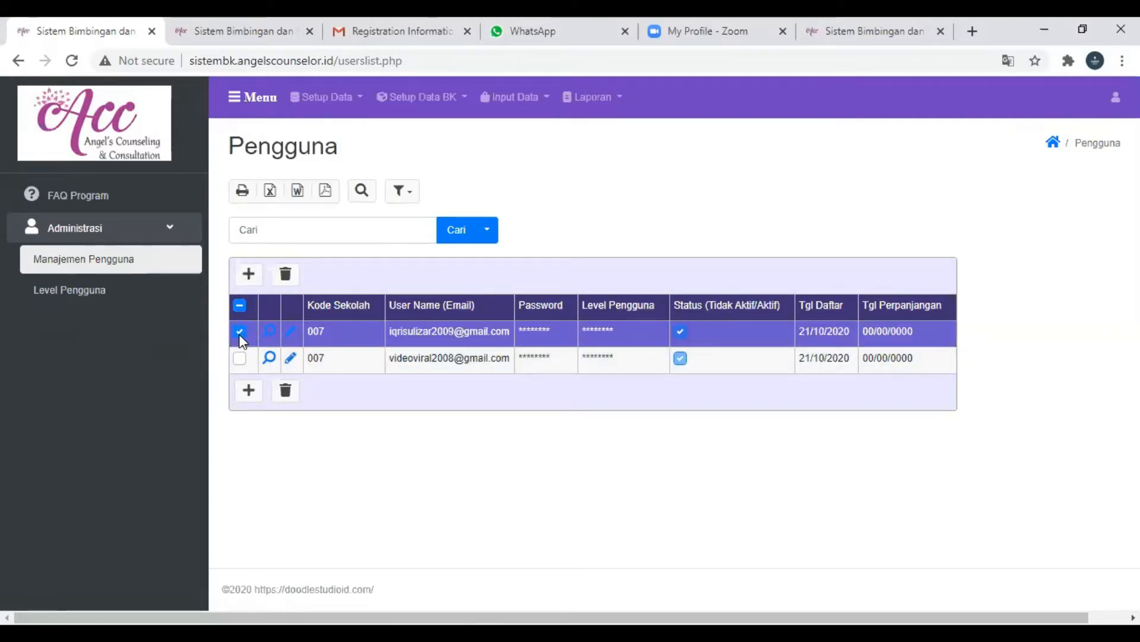
click(293, 337)
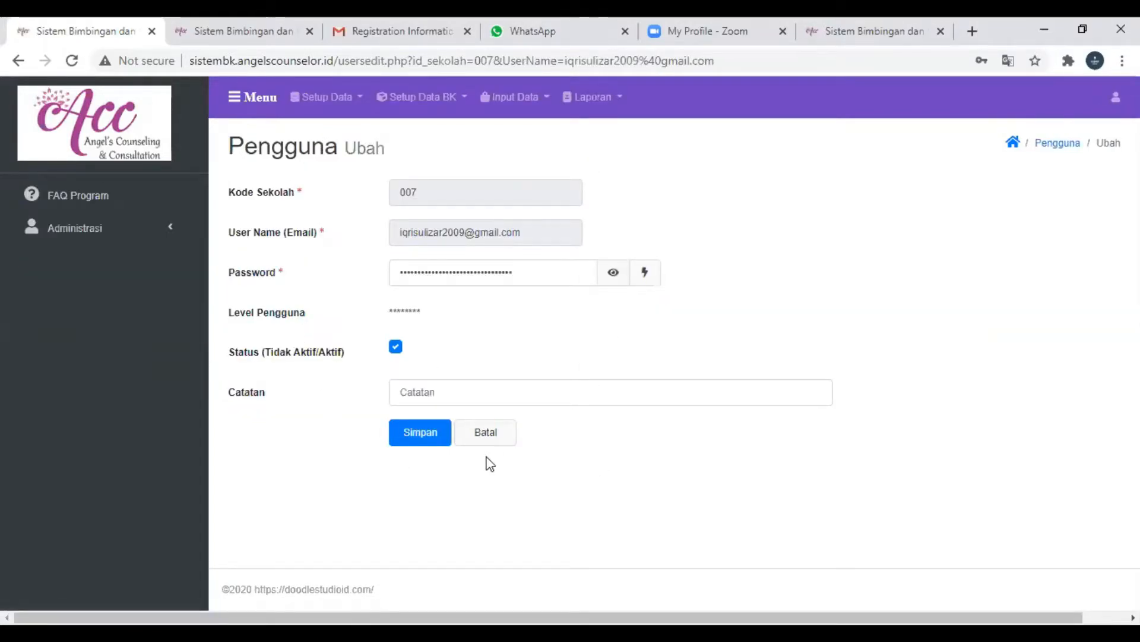
click(495, 436)
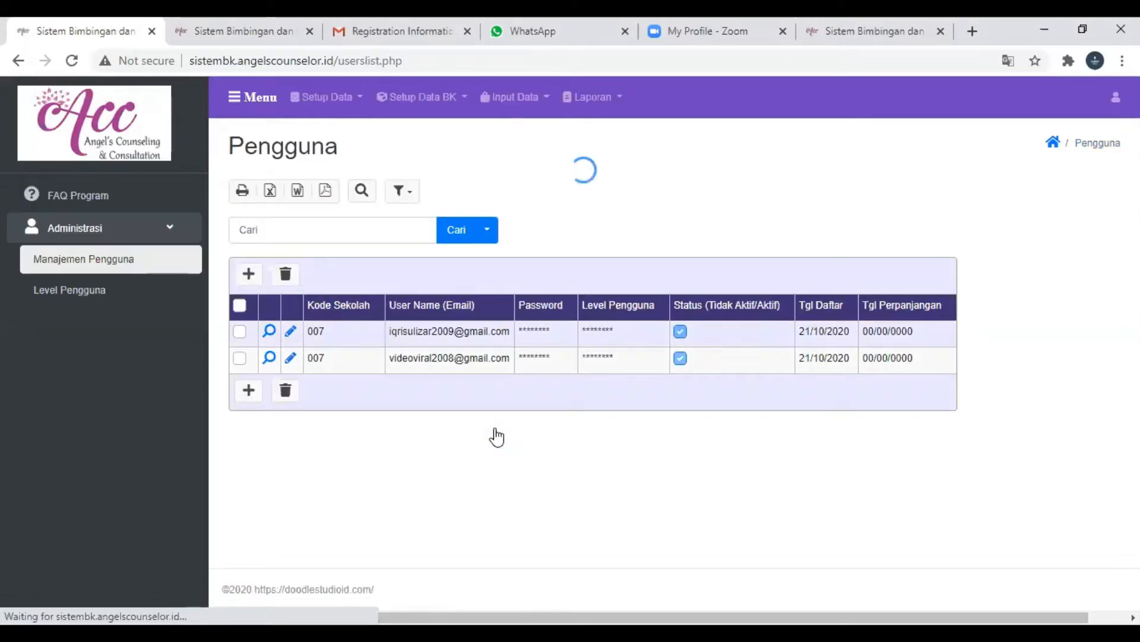
click(238, 332)
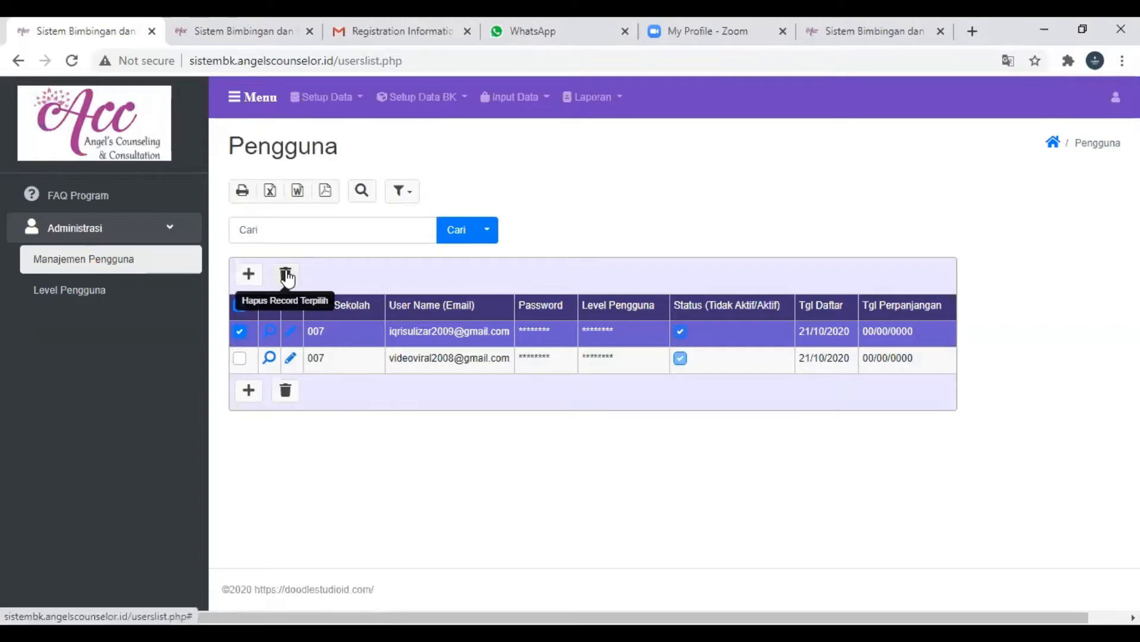
click(240, 333)
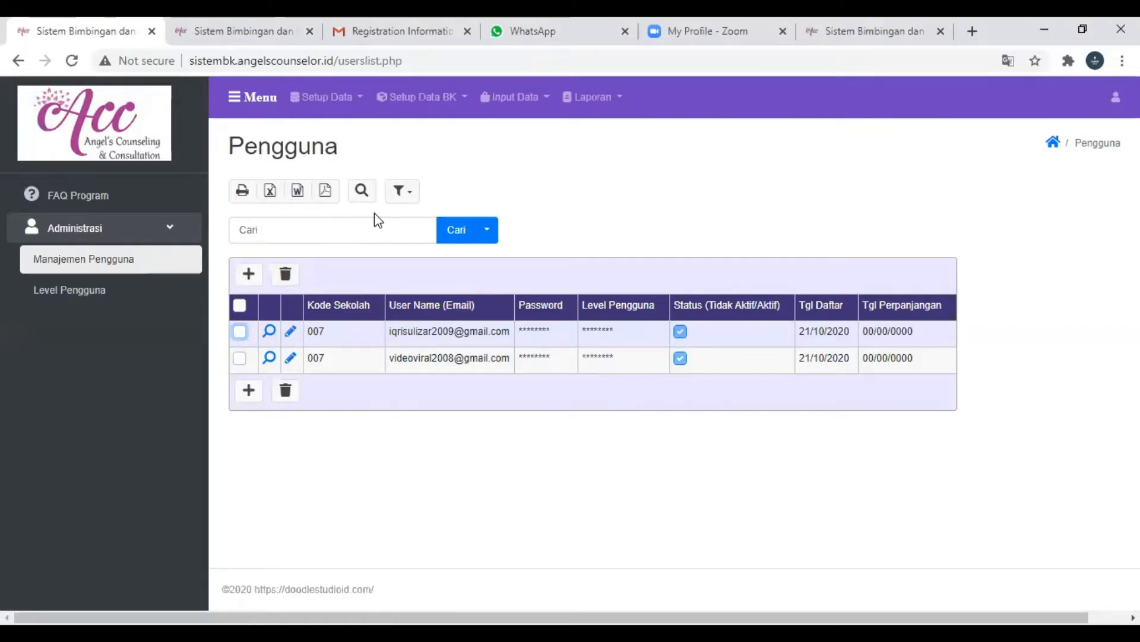
- Search the user list for "video" and reset the search to show all users
click(314, 226)
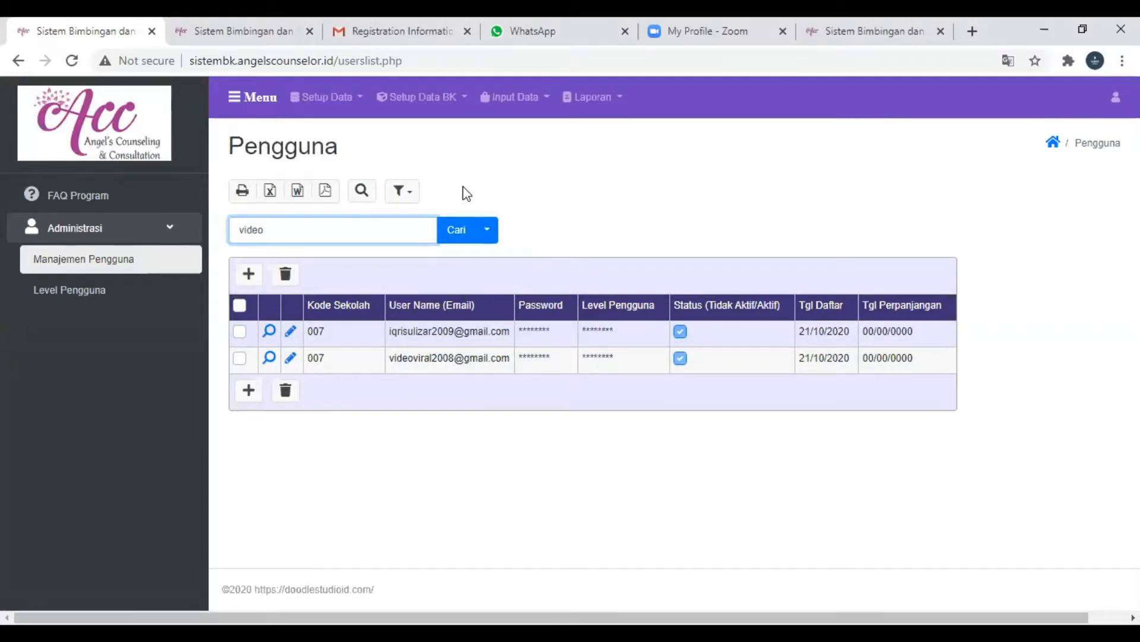
click(469, 235)
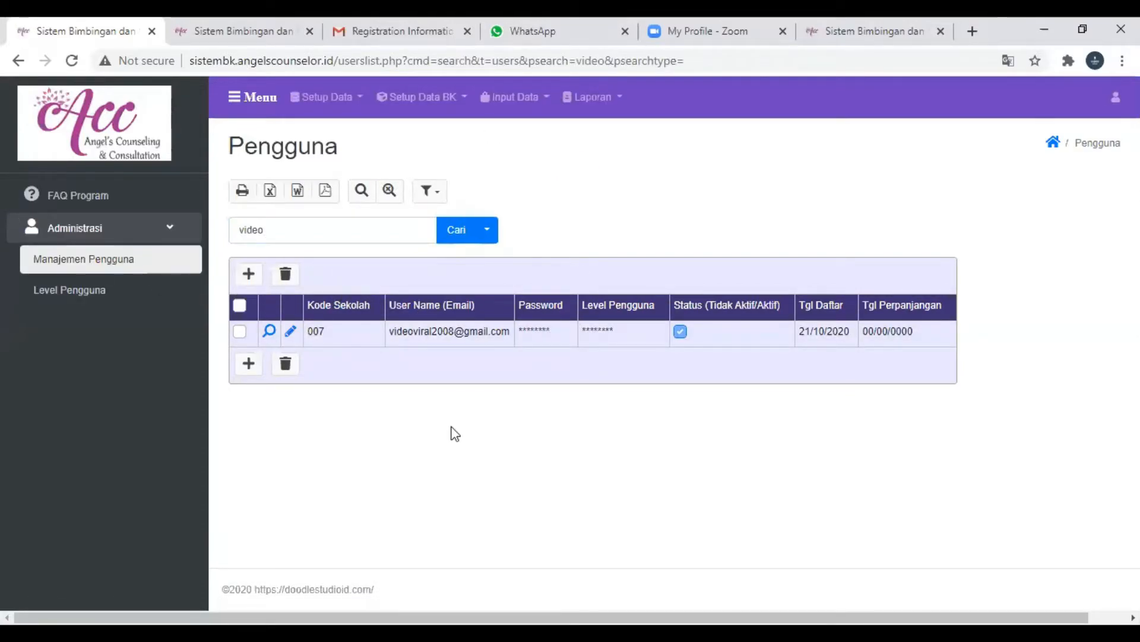
click(389, 191)
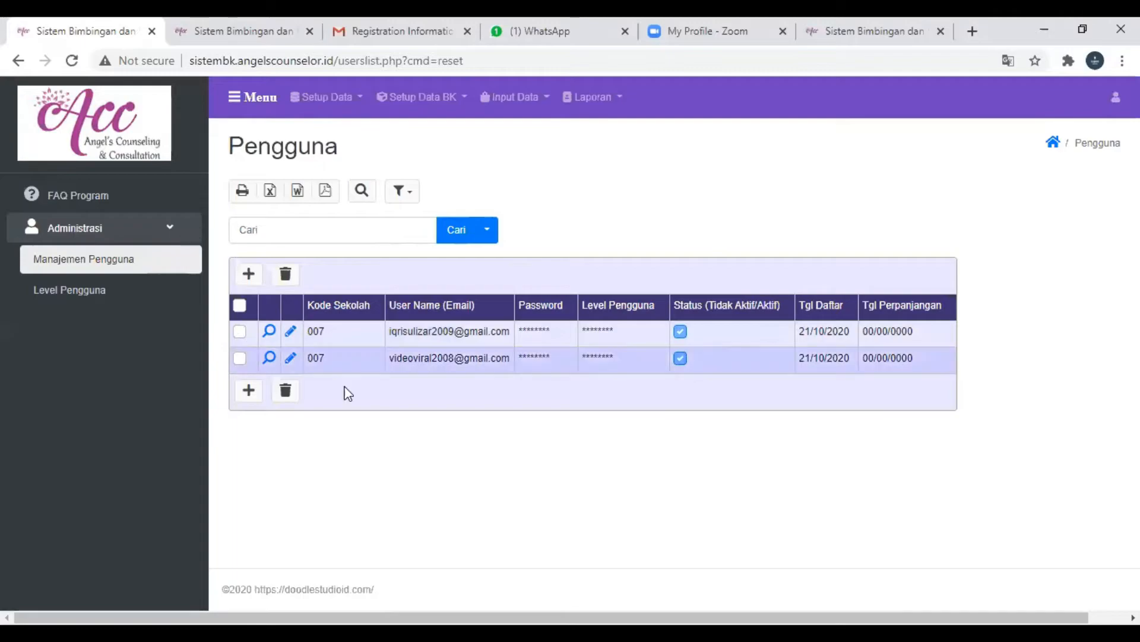
- Go to the Sekolah data under Setup Data and open the form for adding a new school
click(347, 102)
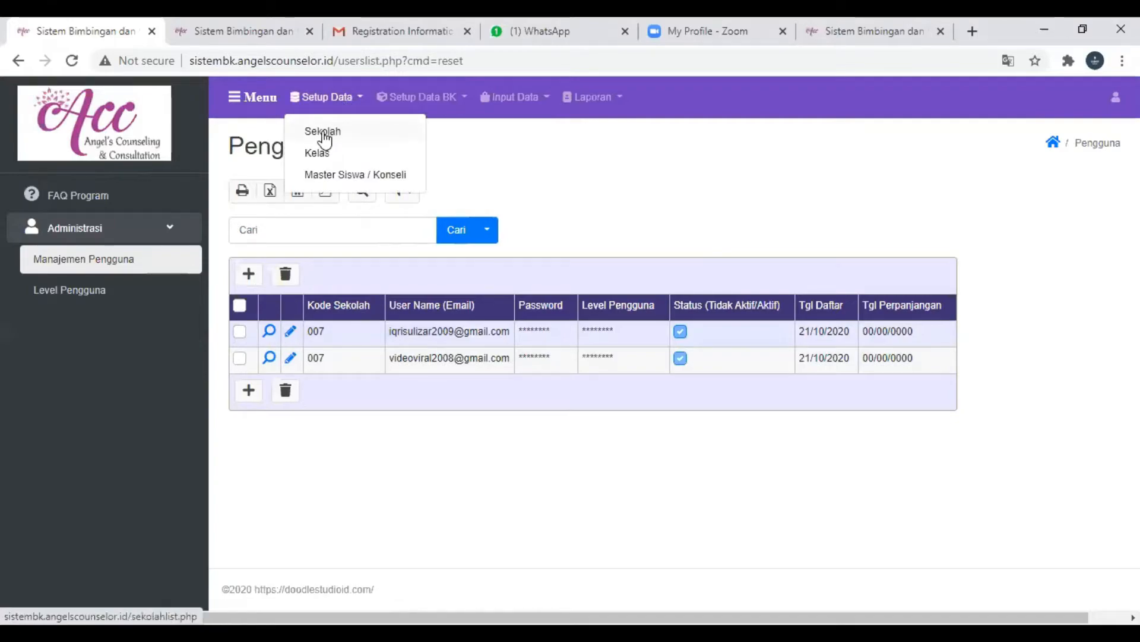
click(695, 196)
click(328, 101)
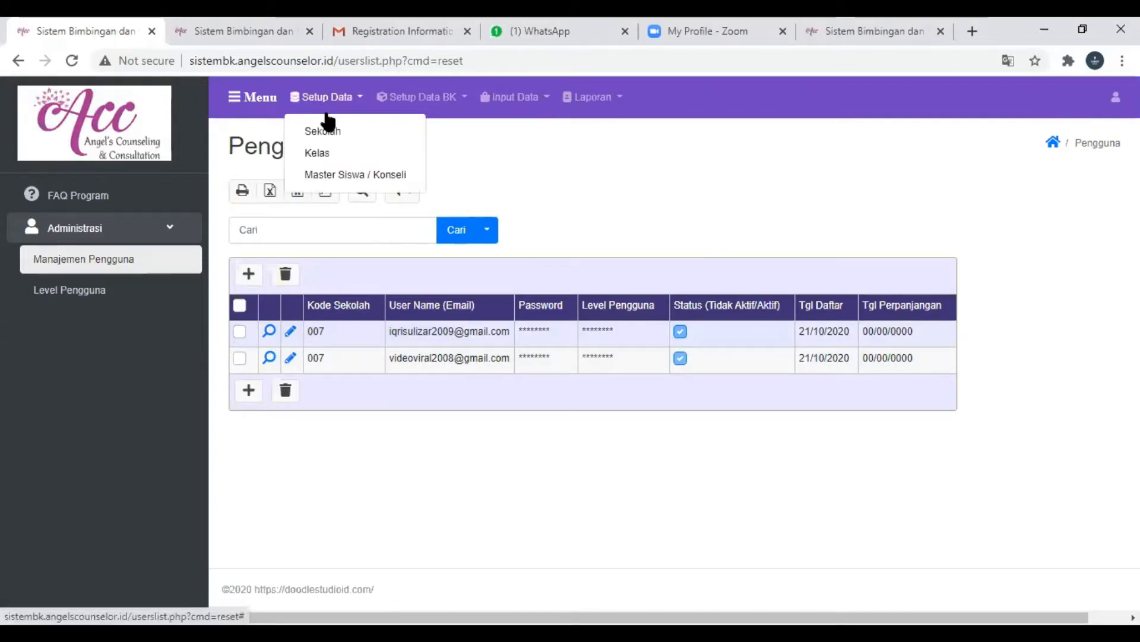
click(321, 129)
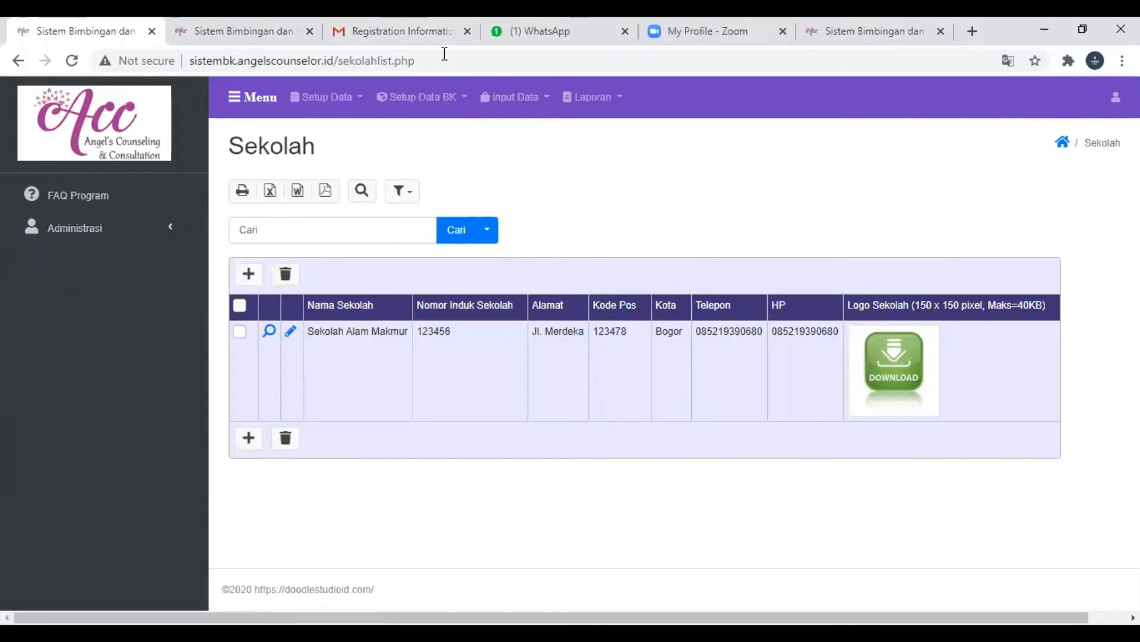
click(249, 276)
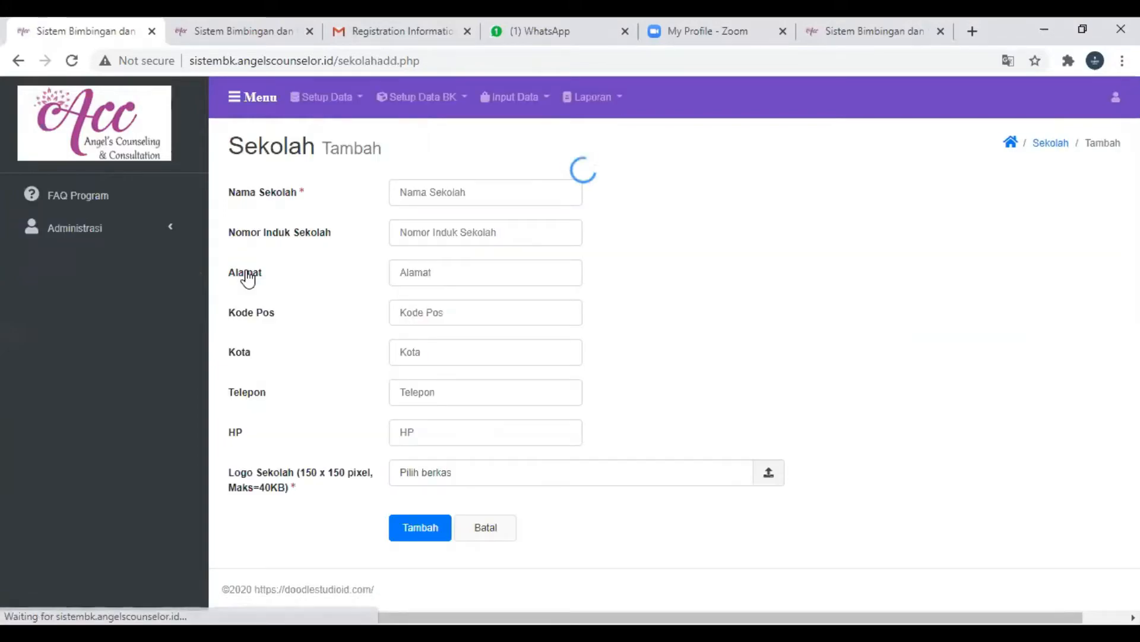
click(430, 201)
click(572, 237)
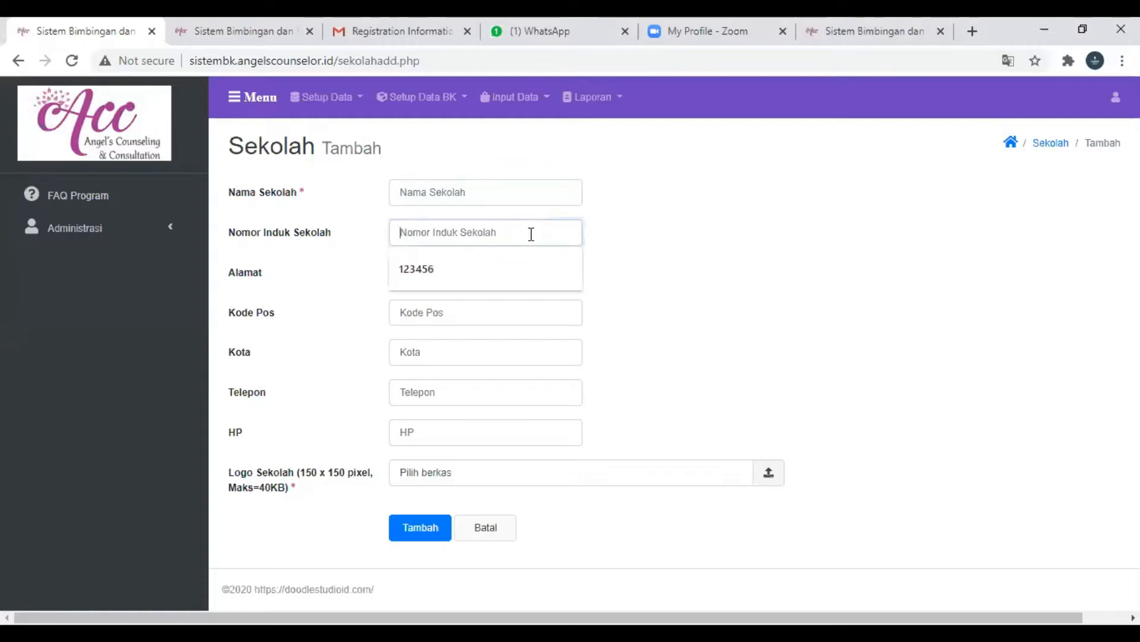
click(729, 309)
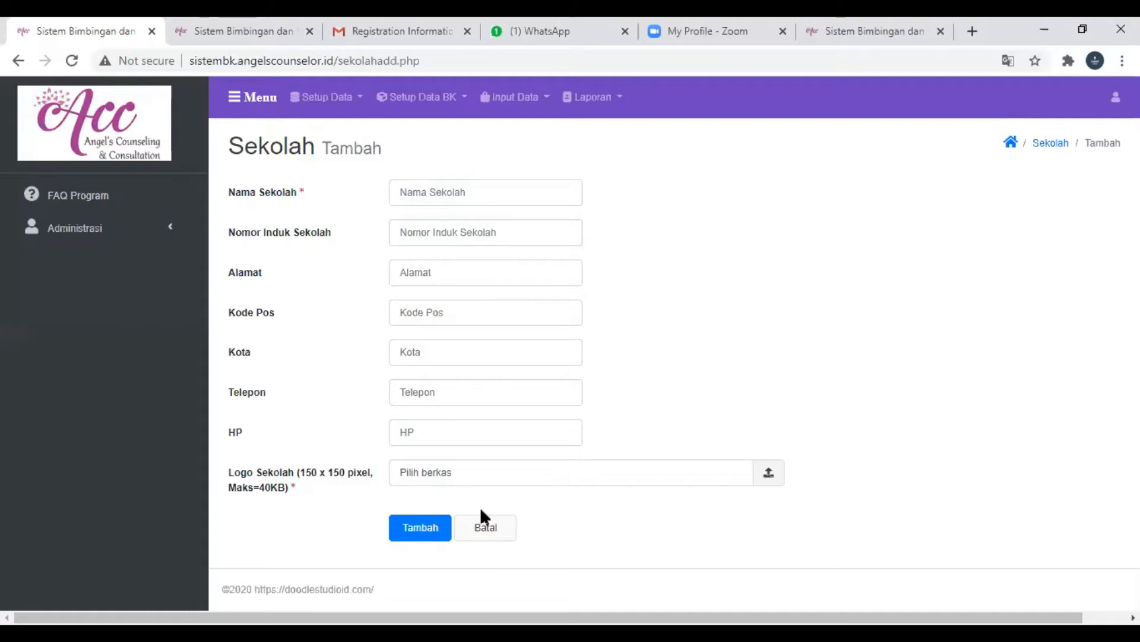
- Enter Sekoaha as the school name and fill in the school's registration number and address
click(449, 196)
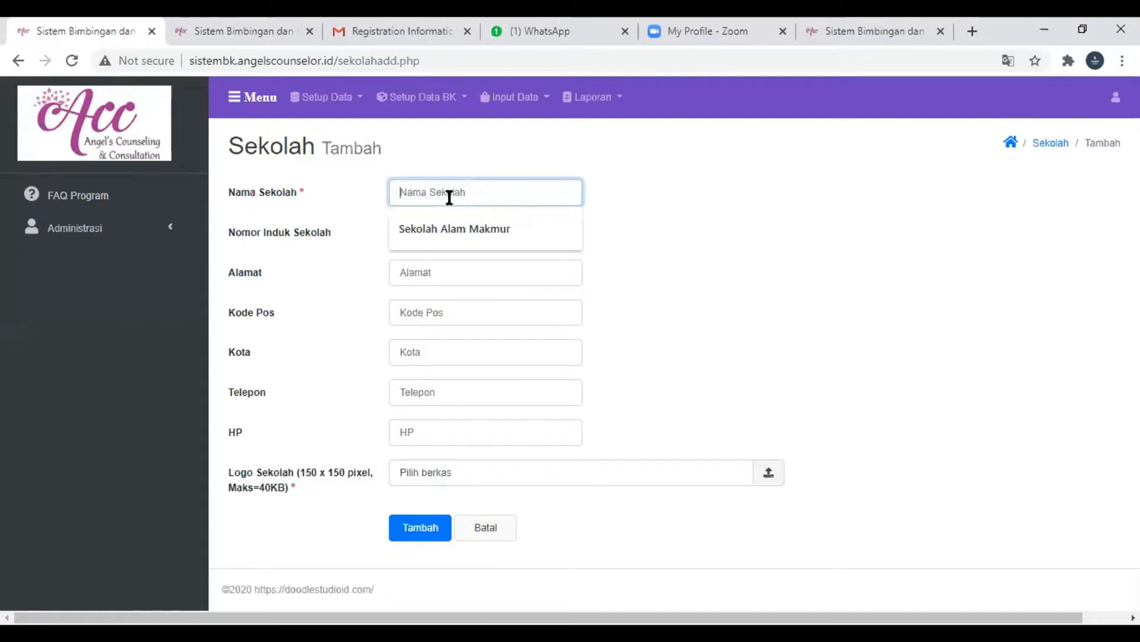
text(Sekoa)
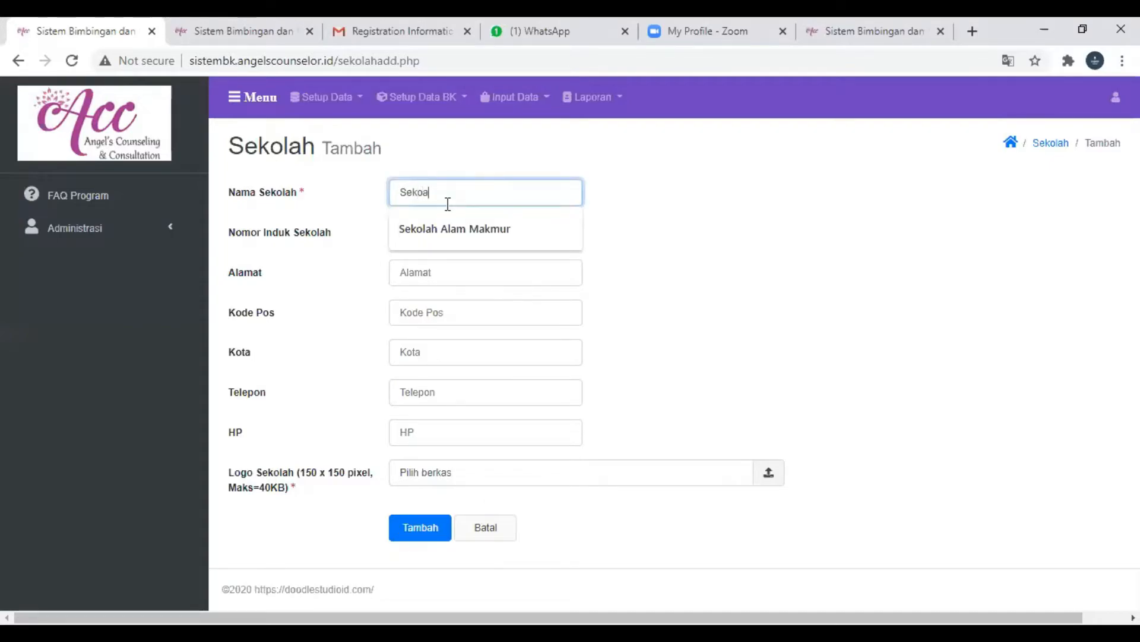
text(ha)
key(Tab)
text(2312312)
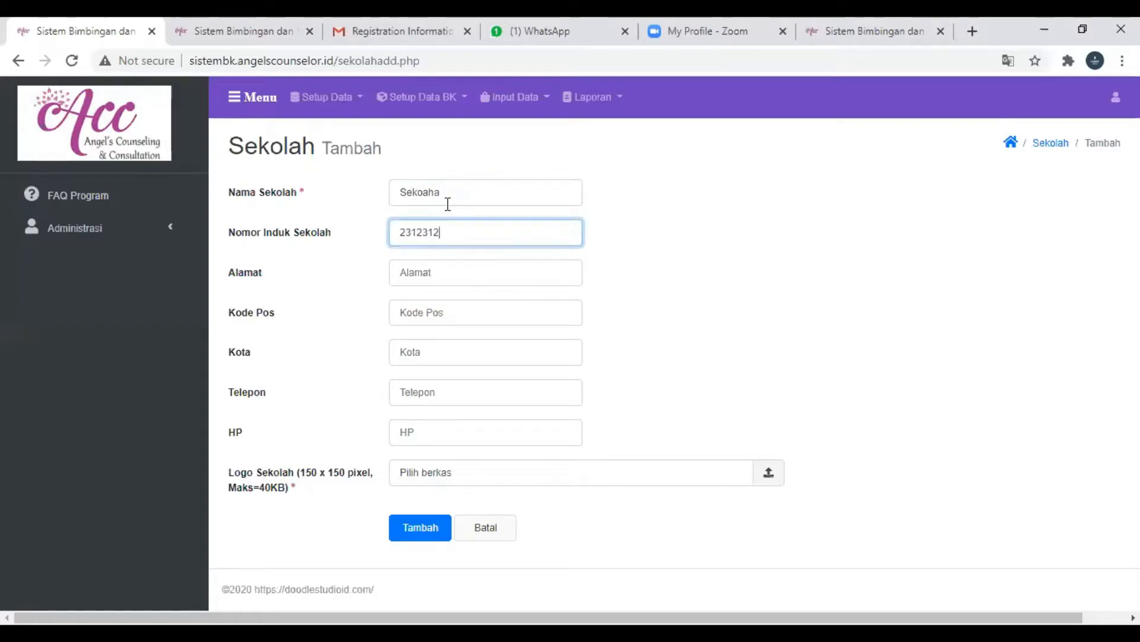
text(1)
click(448, 271)
text(124124)
- Fill in the school's postal code, set the city to 1412, and enter the telephone and mobile numbers
click(449, 317)
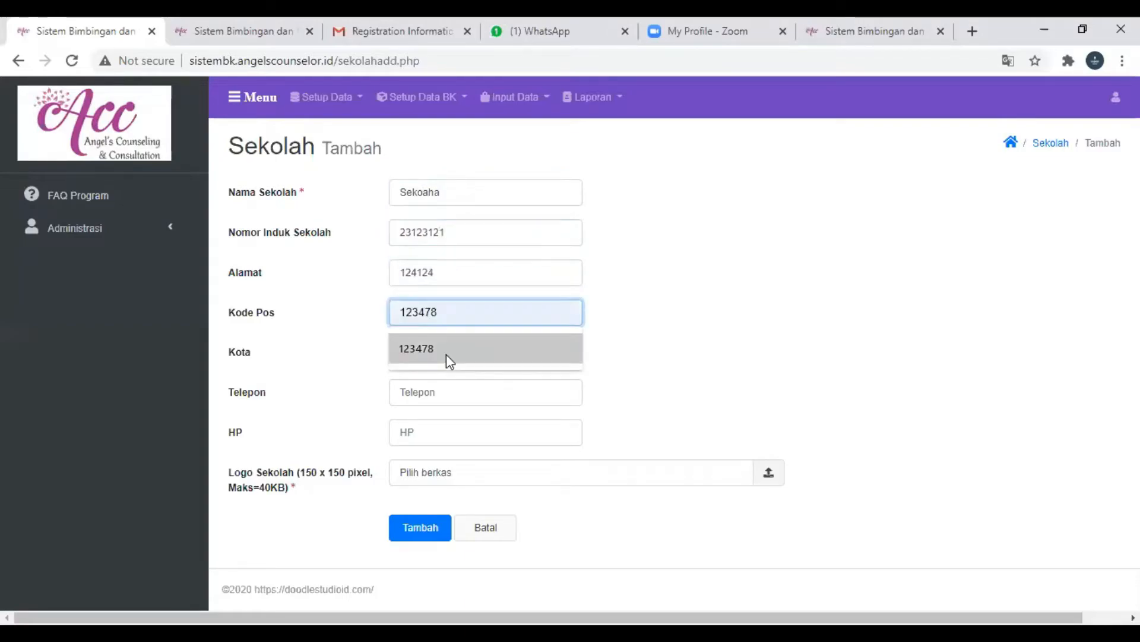
text(12412)
click(441, 386)
click(450, 352)
text(1412)
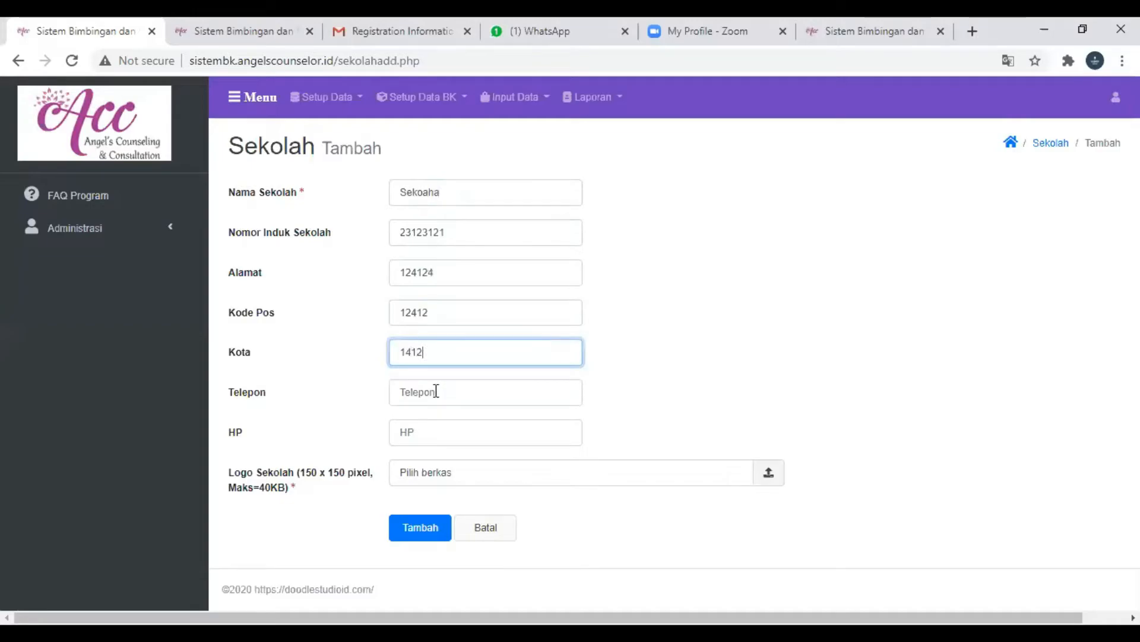
click(436, 390)
text(1421)
click(426, 432)
text(41412)
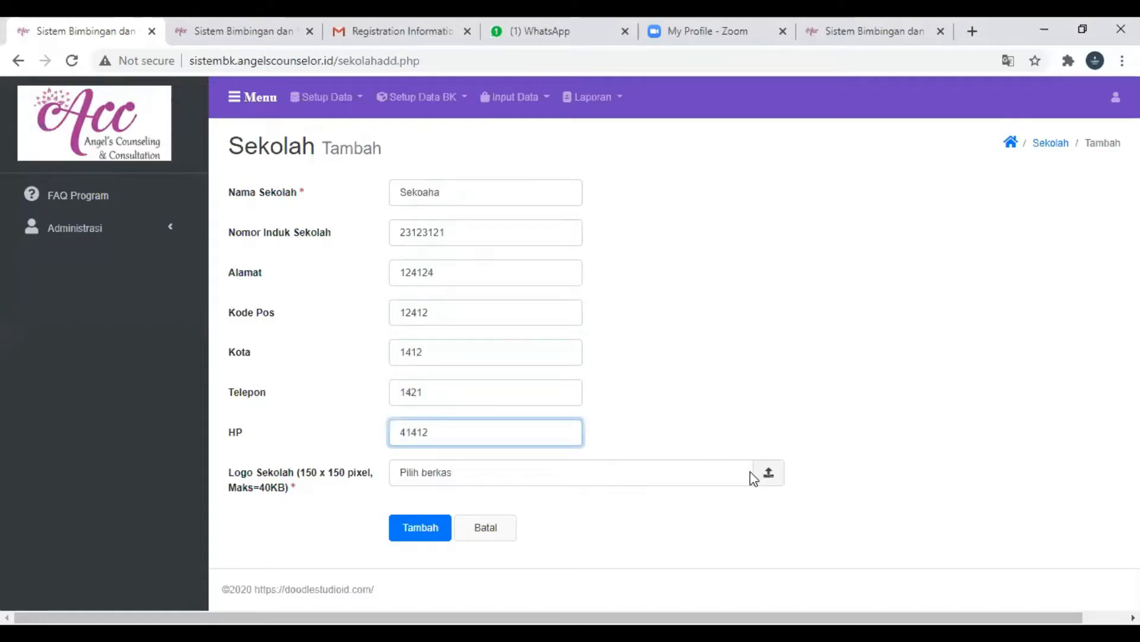
- Upload zzz.jpg as the school logo and try to save the second school record
click(767, 474)
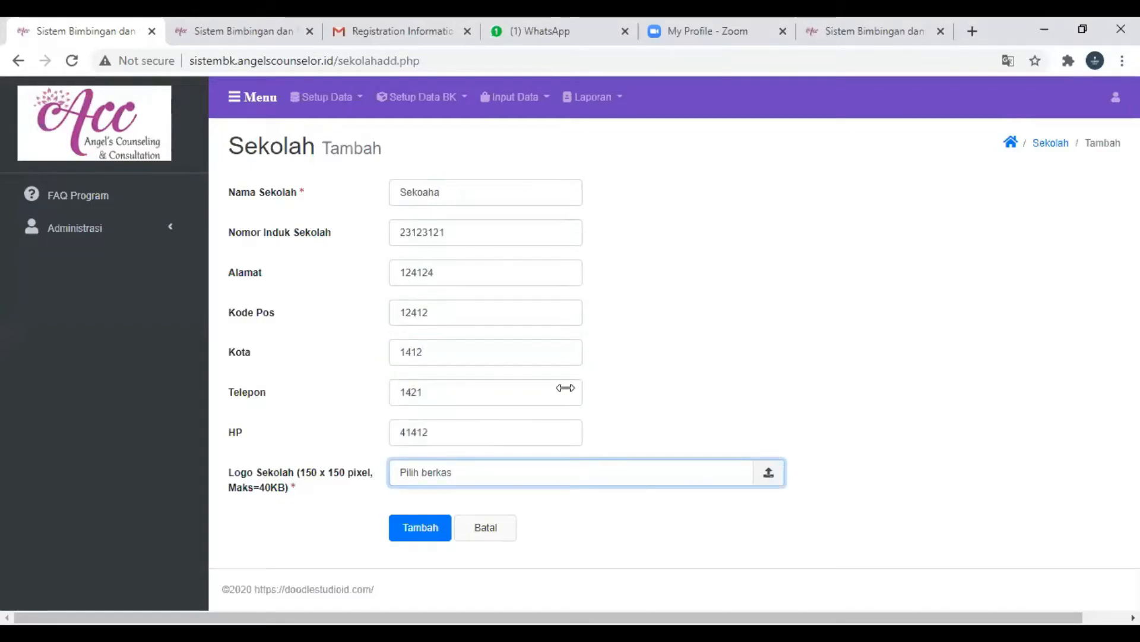
click(199, 380)
double_click(199, 380)
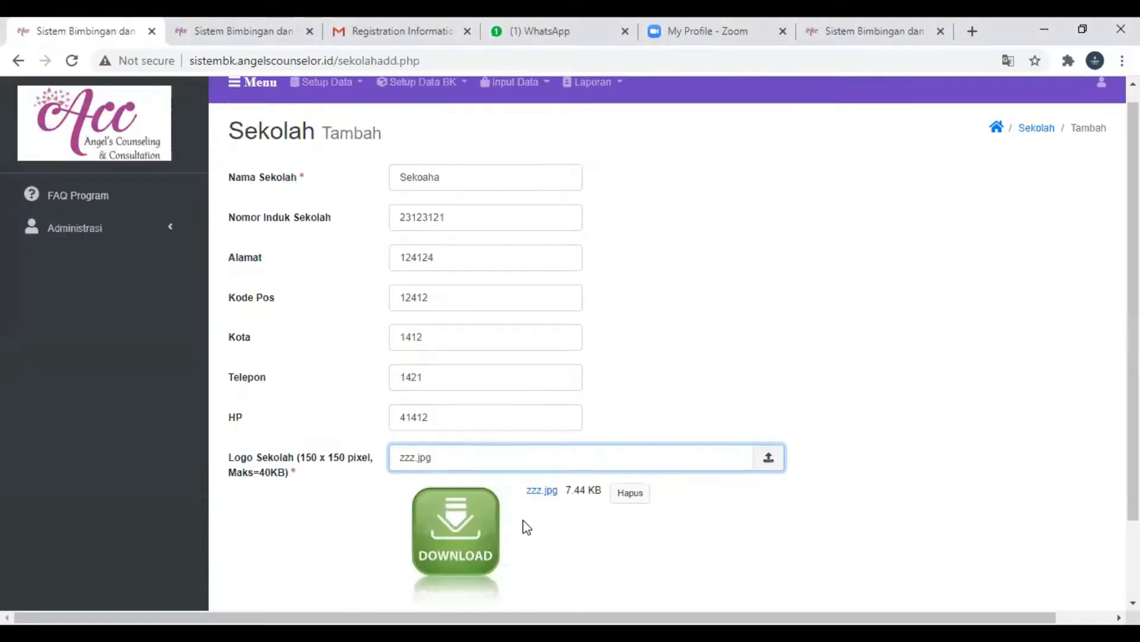
scroll(525, 527, down, 2)
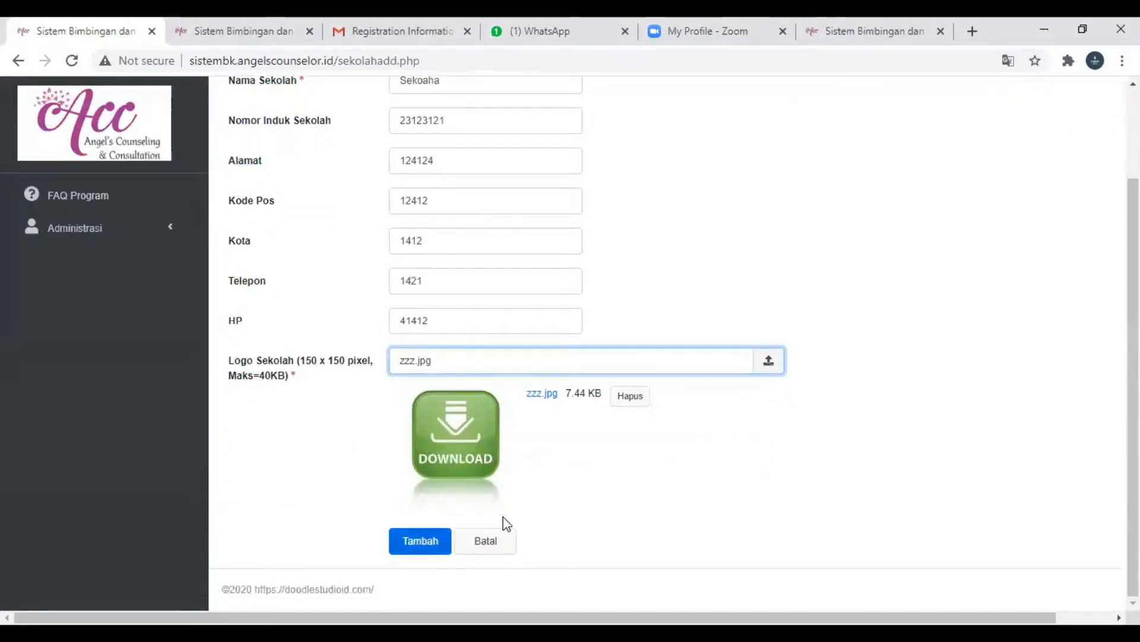
key(Tab)
key(Return)
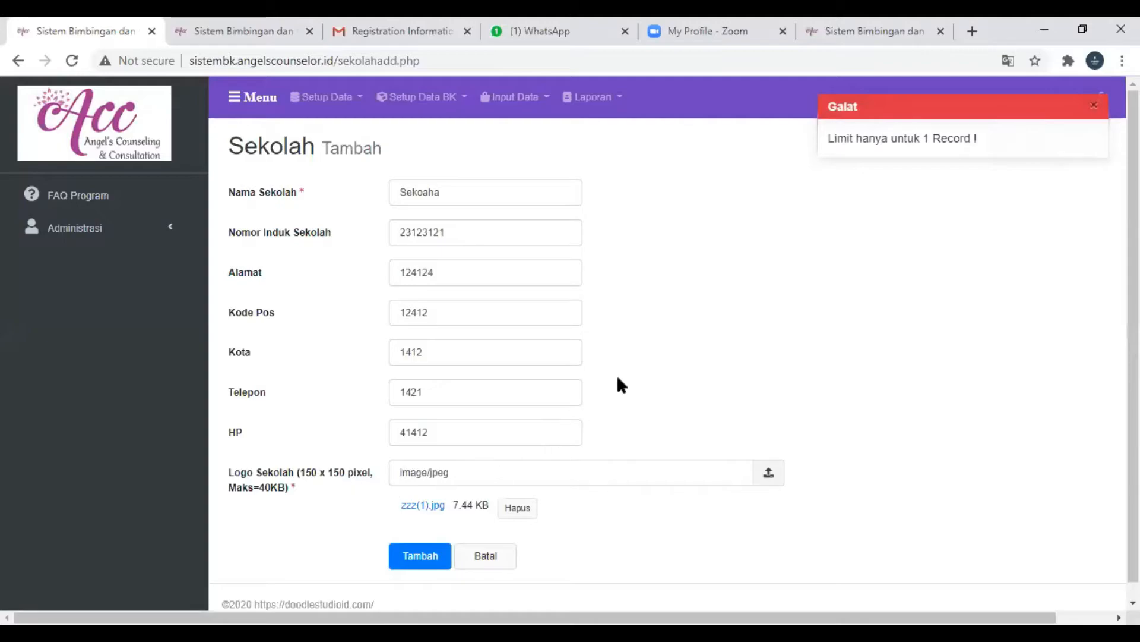
scroll(771, 290, down, 1)
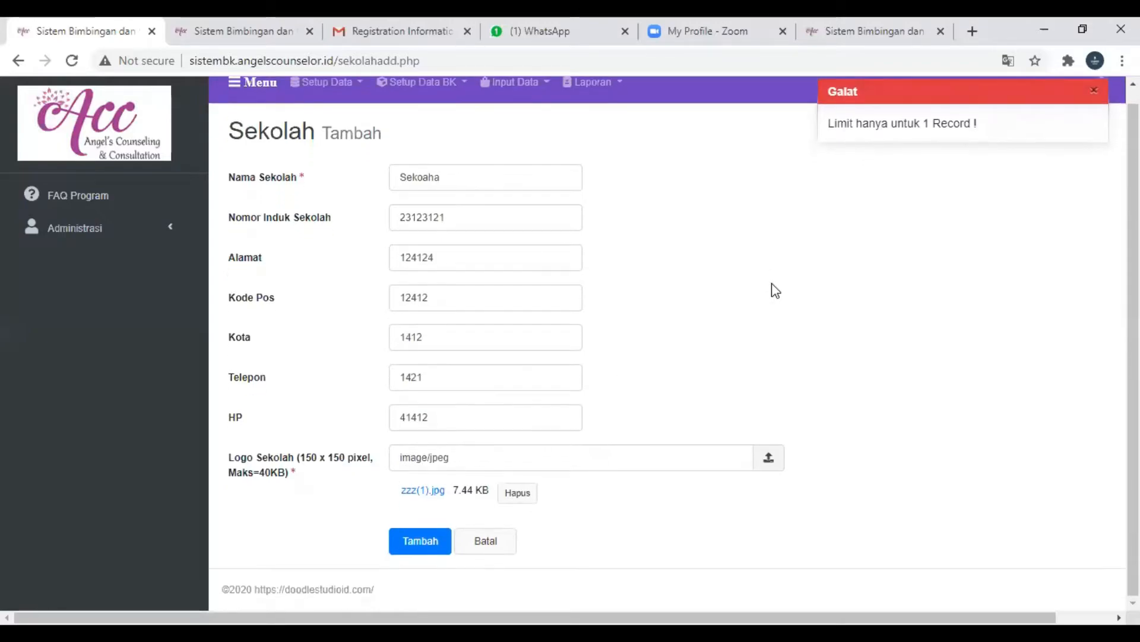
- Cancel the second school entry, go to the Kelas data under Setup Data and start adding a new class
click(484, 540)
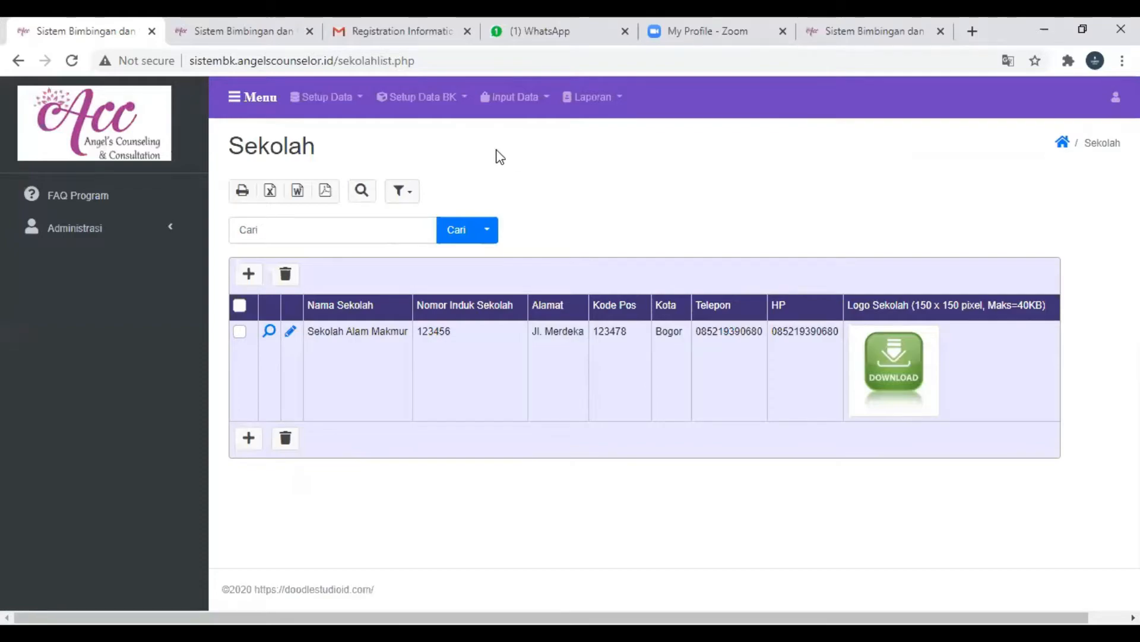
click(357, 105)
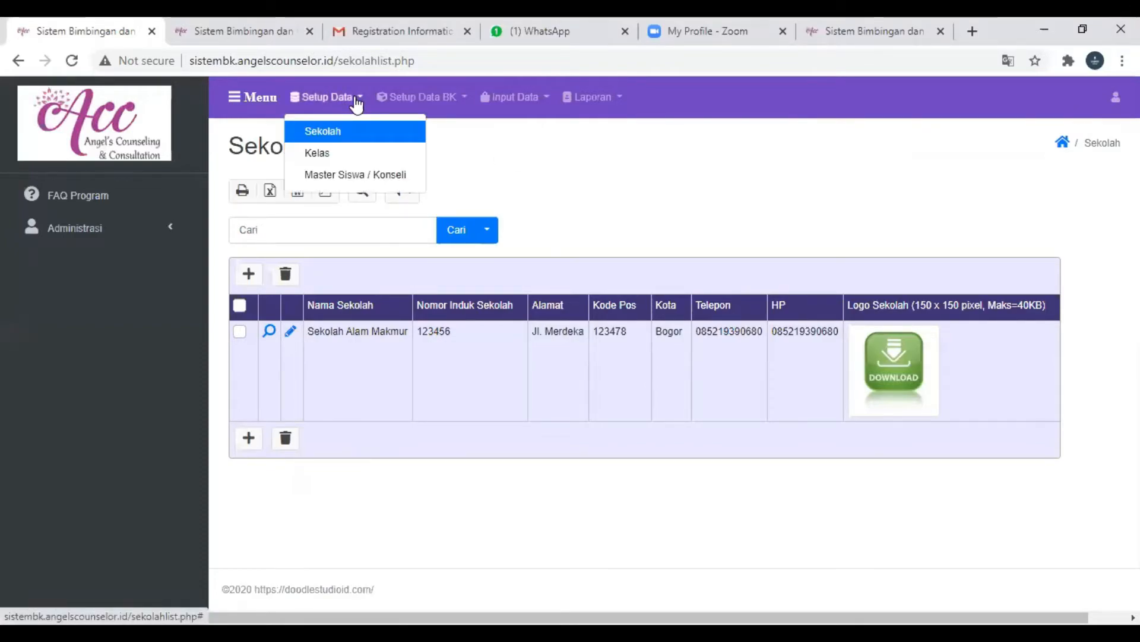
click(313, 163)
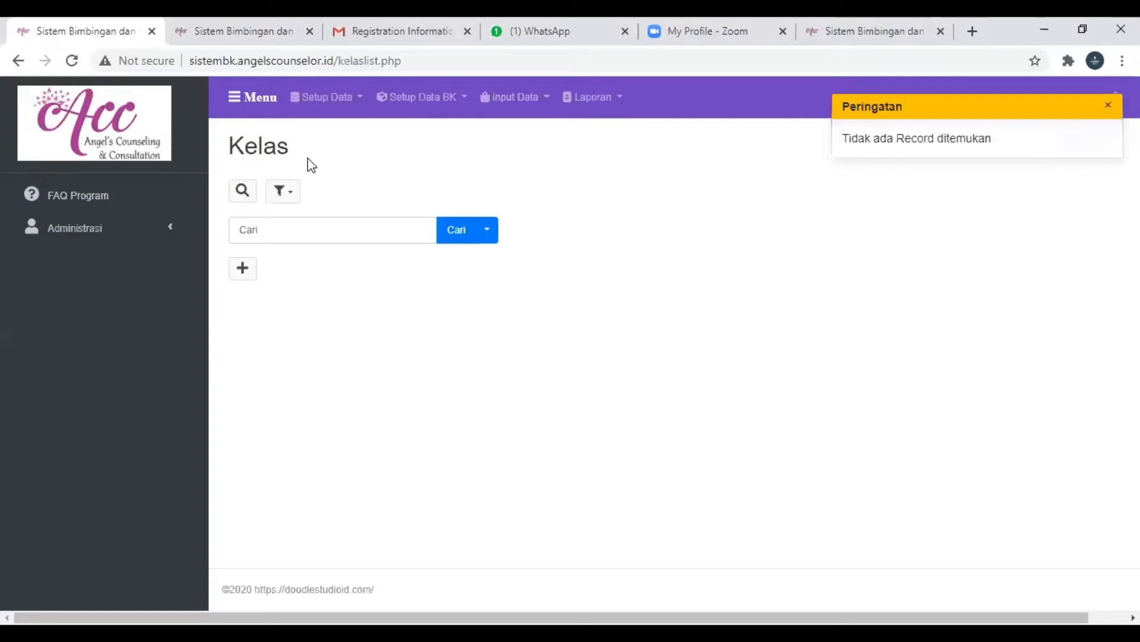
click(242, 271)
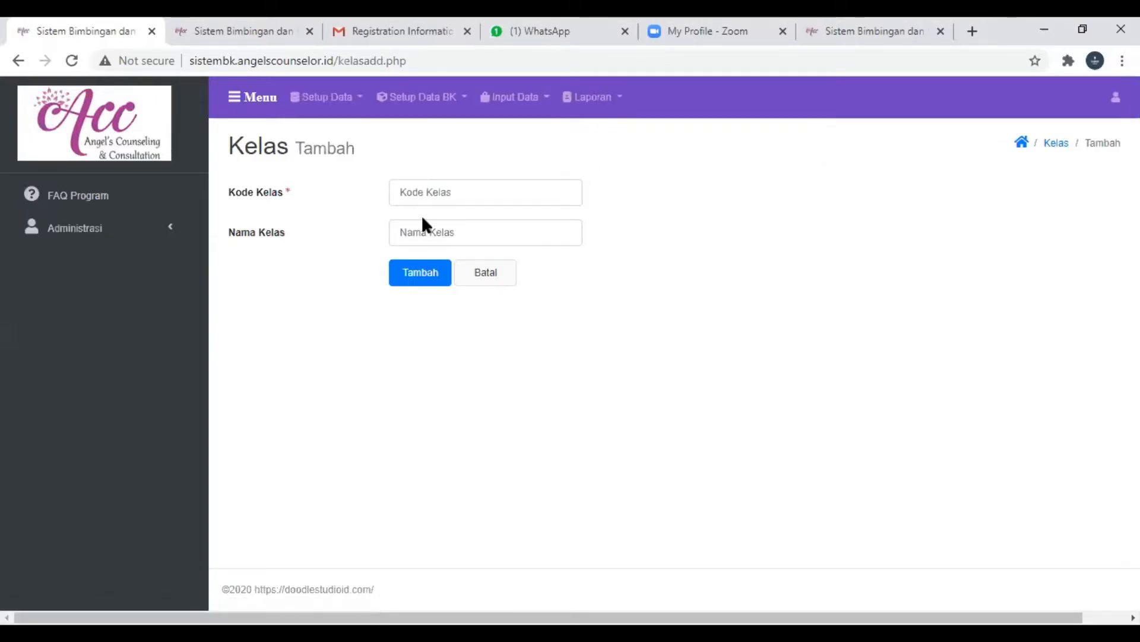
- Add a class with the code 1A and the name Kelas 1A, and save it
click(441, 196)
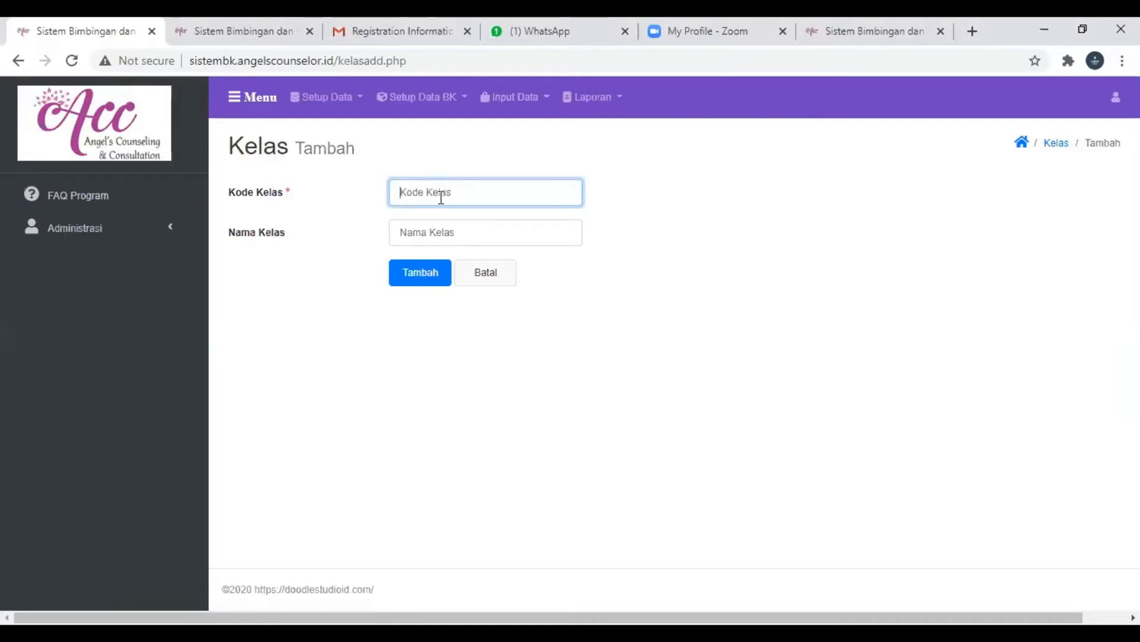
text(1A)
key(BackSpace)
key(BackSpace)
text(1A)
click(410, 228)
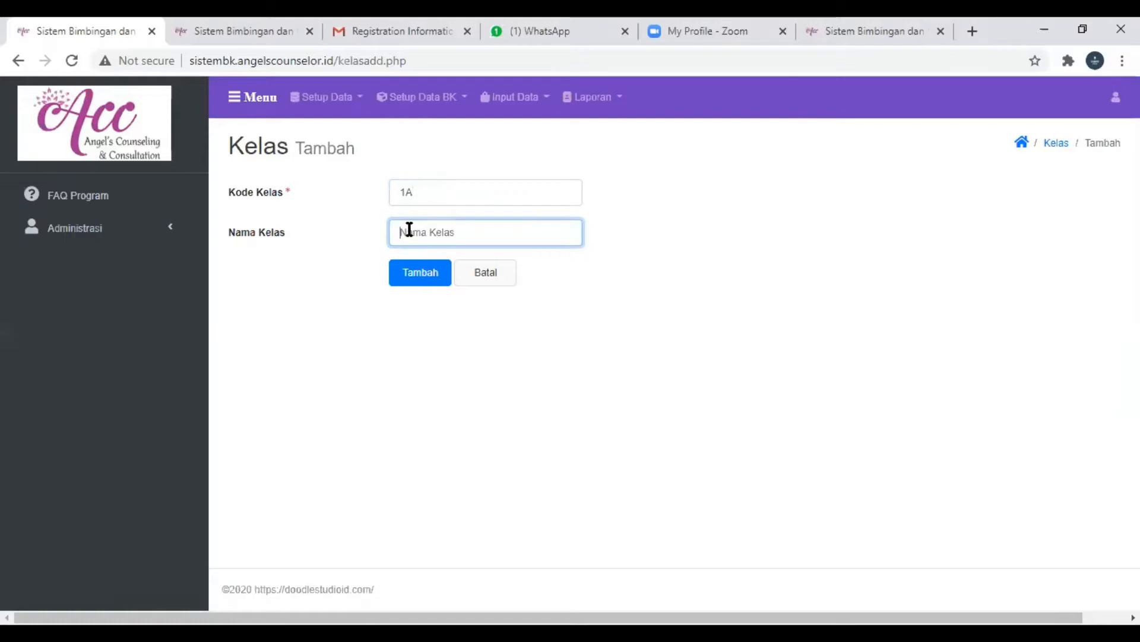
text(Kelas 1A)
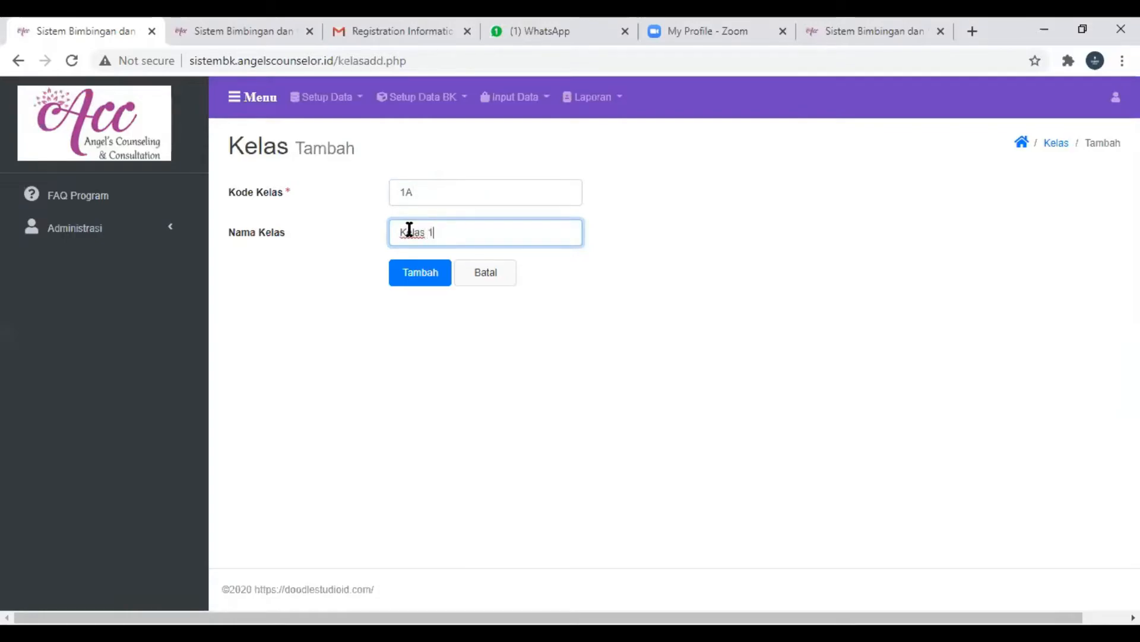
click(411, 271)
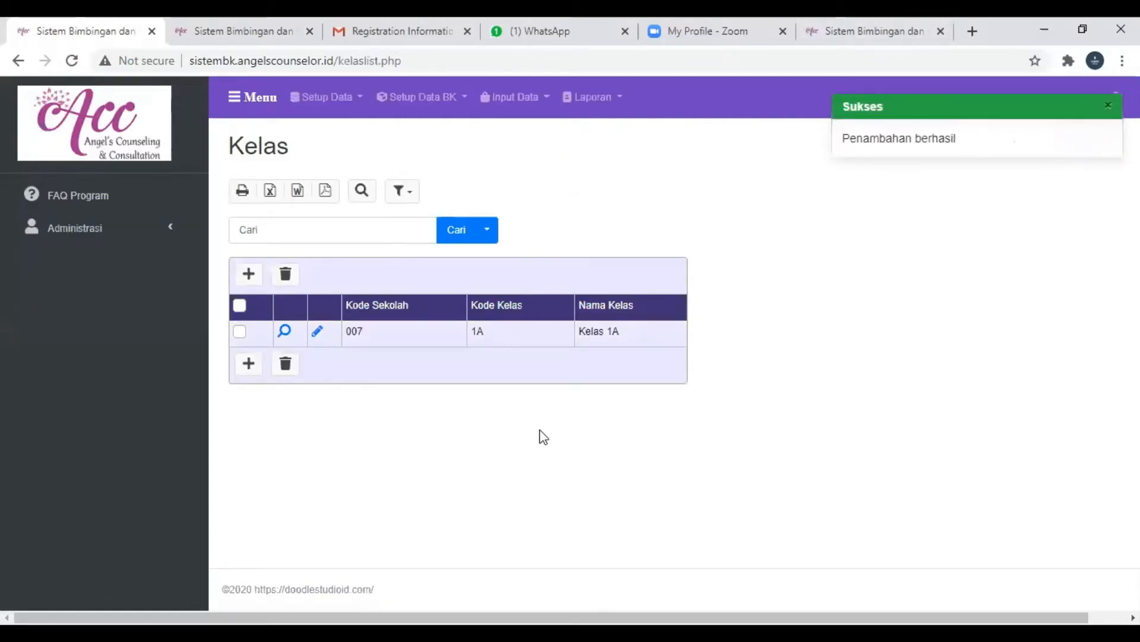
drag(373, 325, 302, 327)
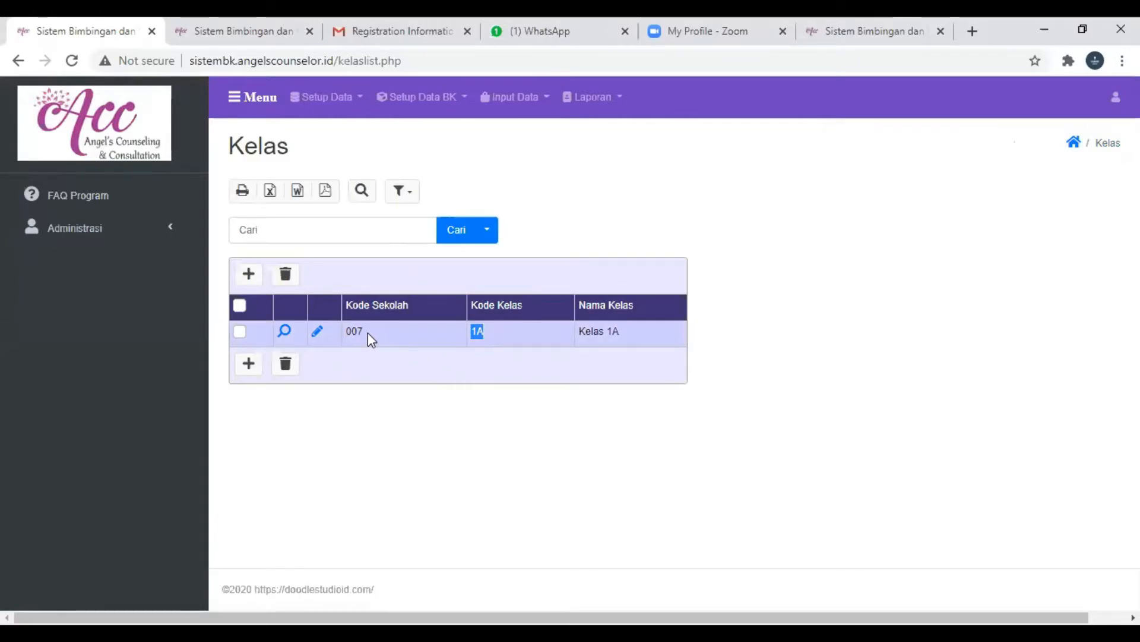
click(496, 334)
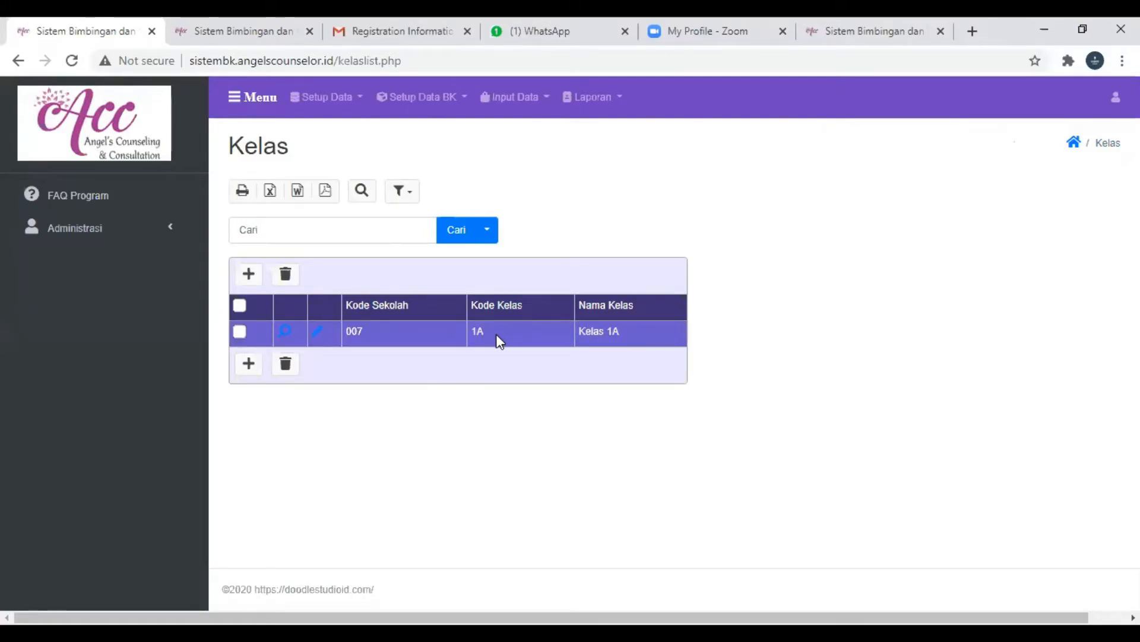
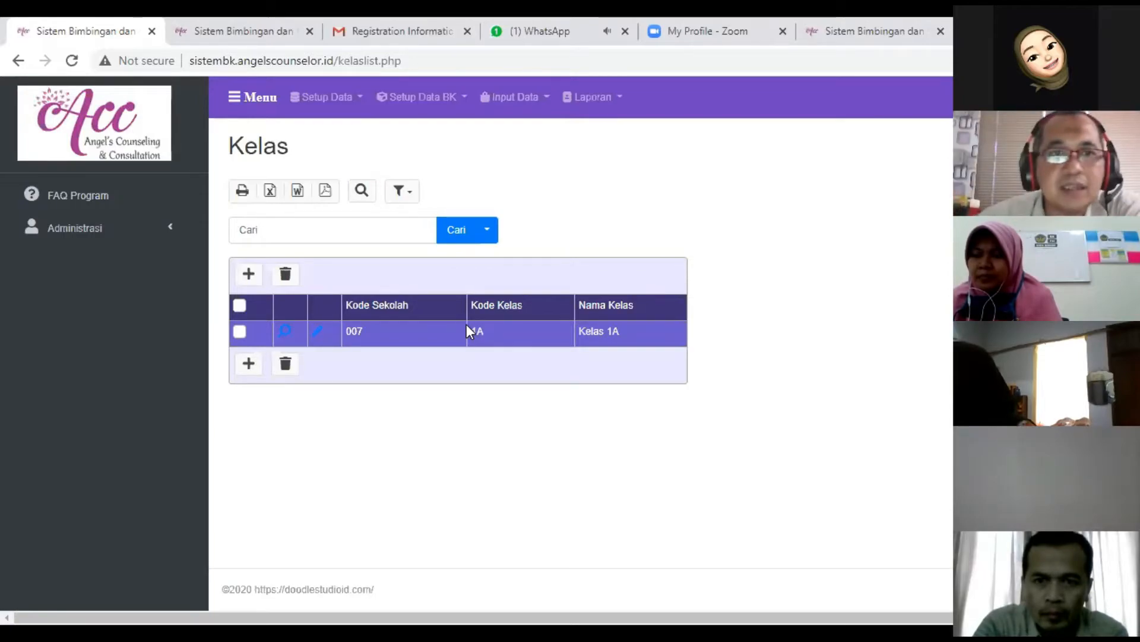
- Reopen the Kelas data under Setup Data, start adding another class and enter 9A as its code
click(361, 99)
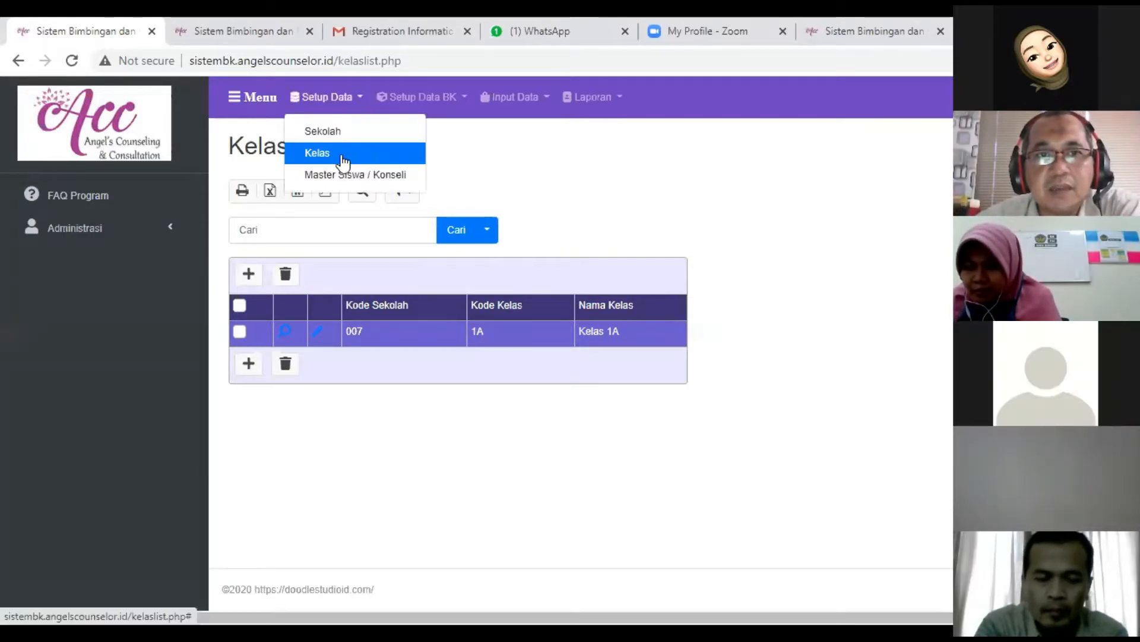
click(343, 157)
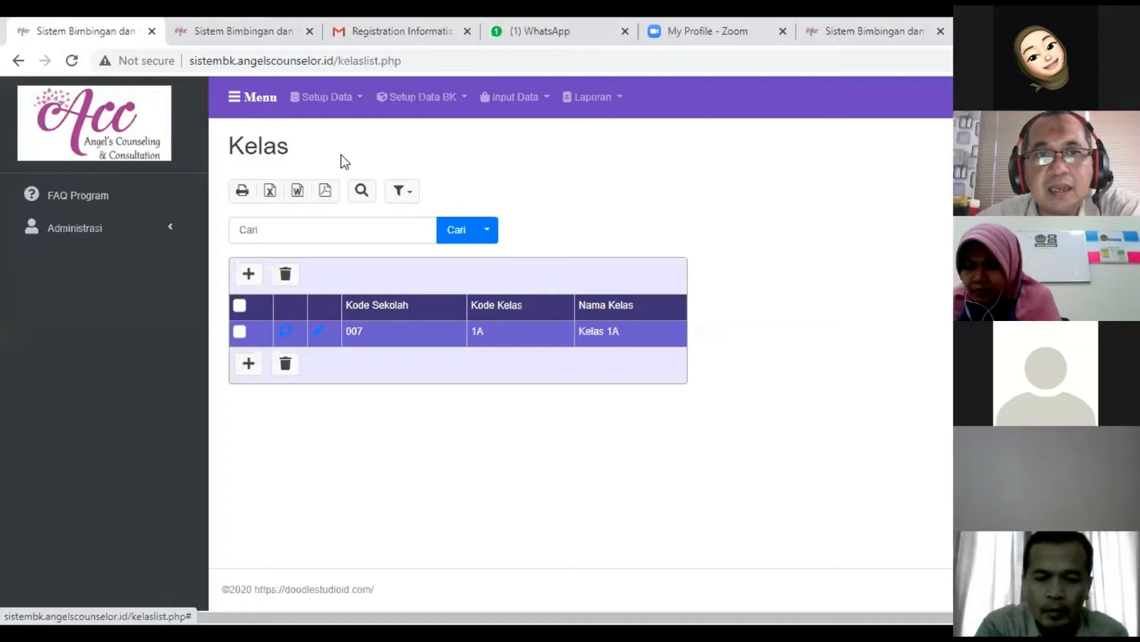
click(248, 363)
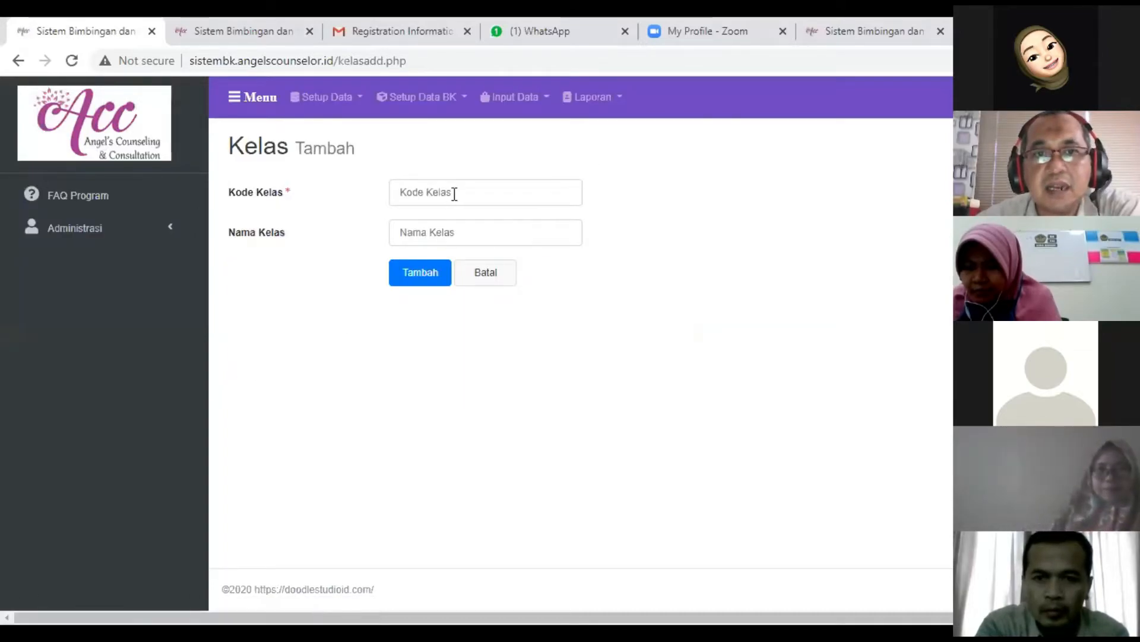
click(455, 193)
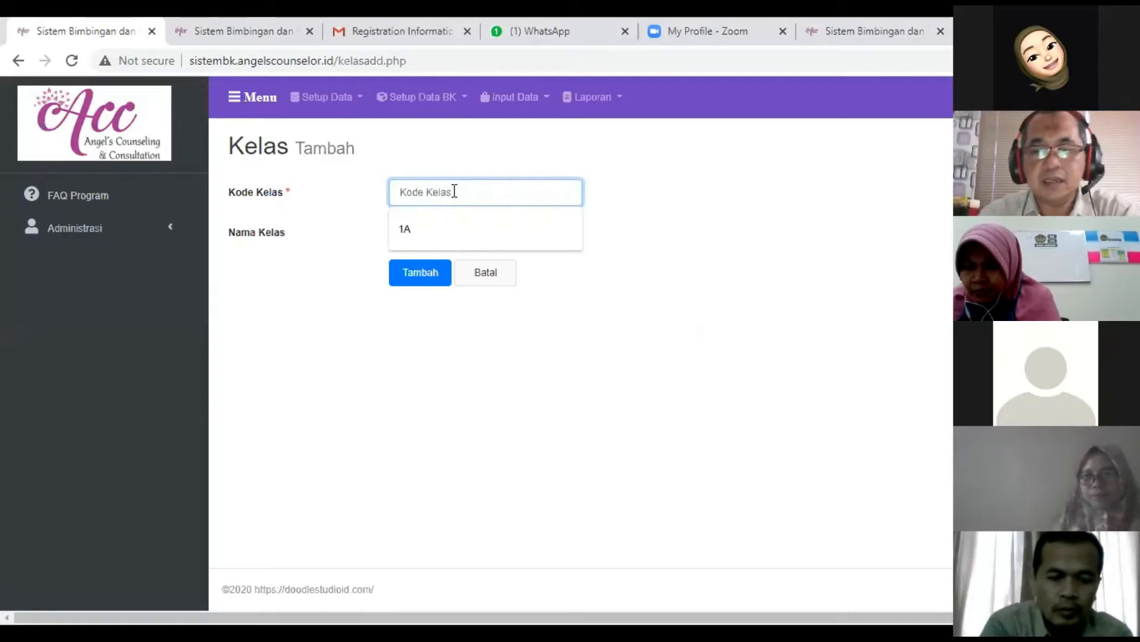
click(454, 191)
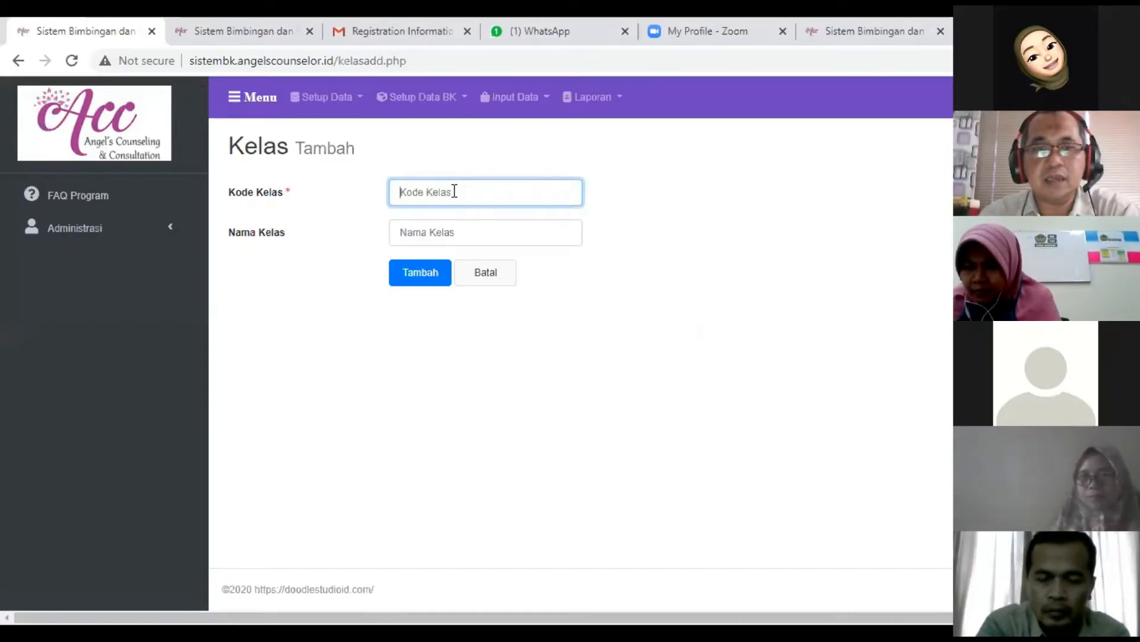
text(9A)
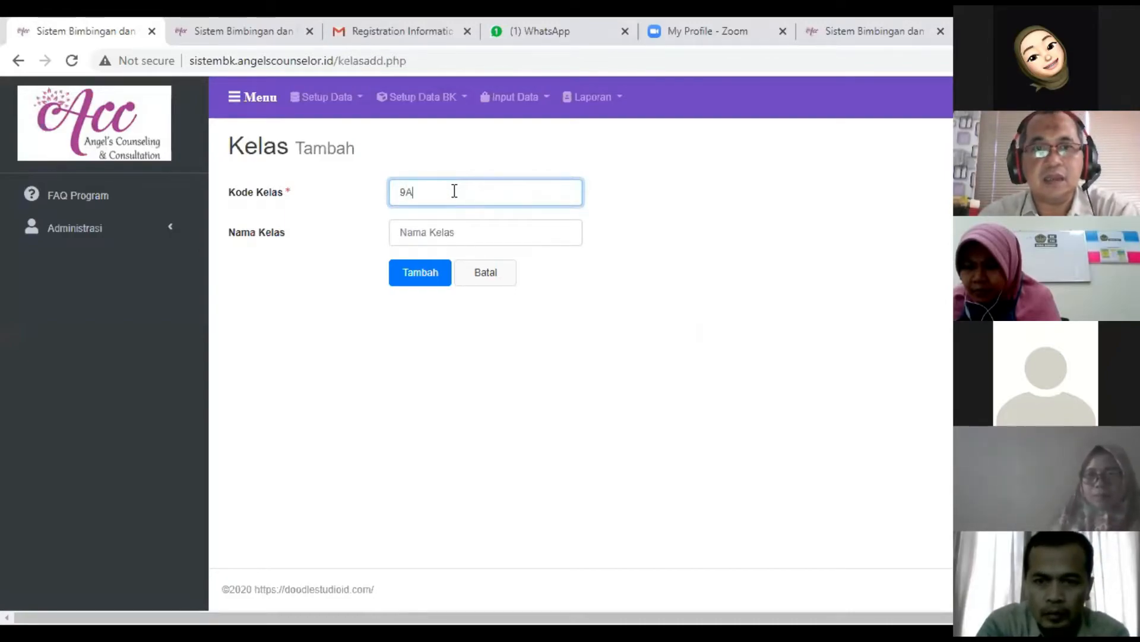
key(Tab)
text(K)
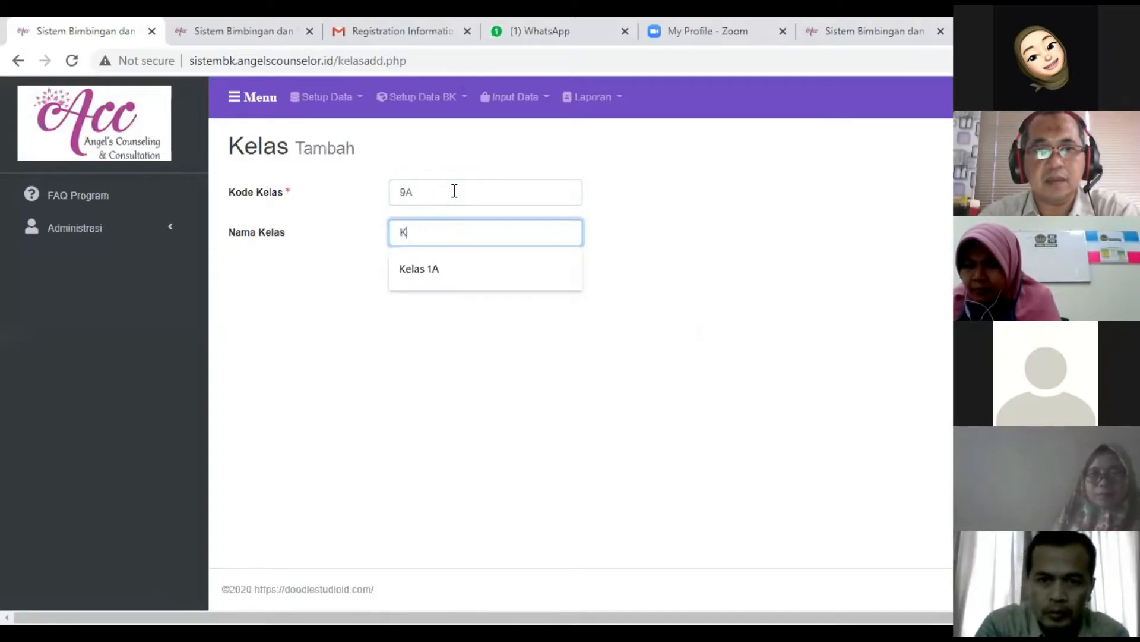
key(BackSpace)
key(shift+Tab)
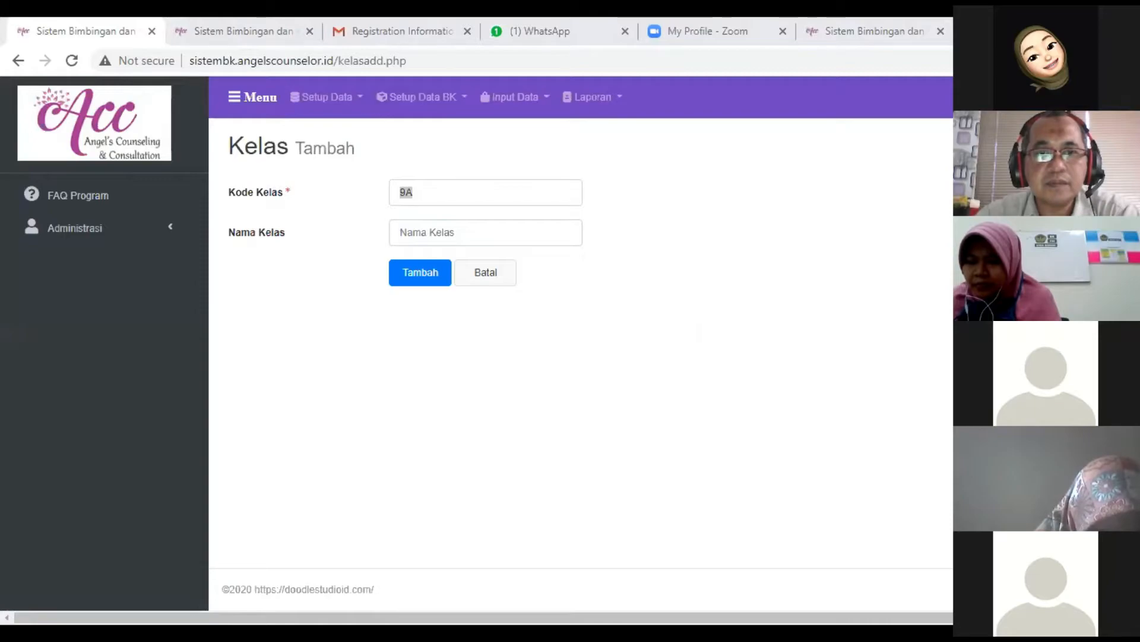
- Try to save the new class with the code 002 and the name Dua, and cancel the entry
click(446, 191)
text(002)
click(437, 232)
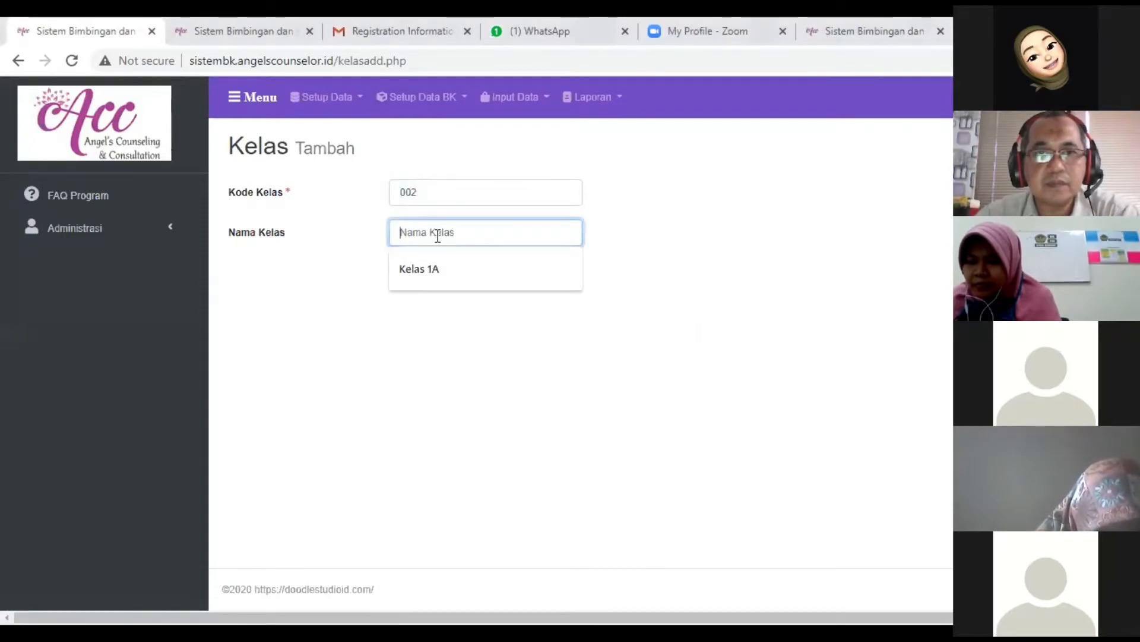
text(Dua)
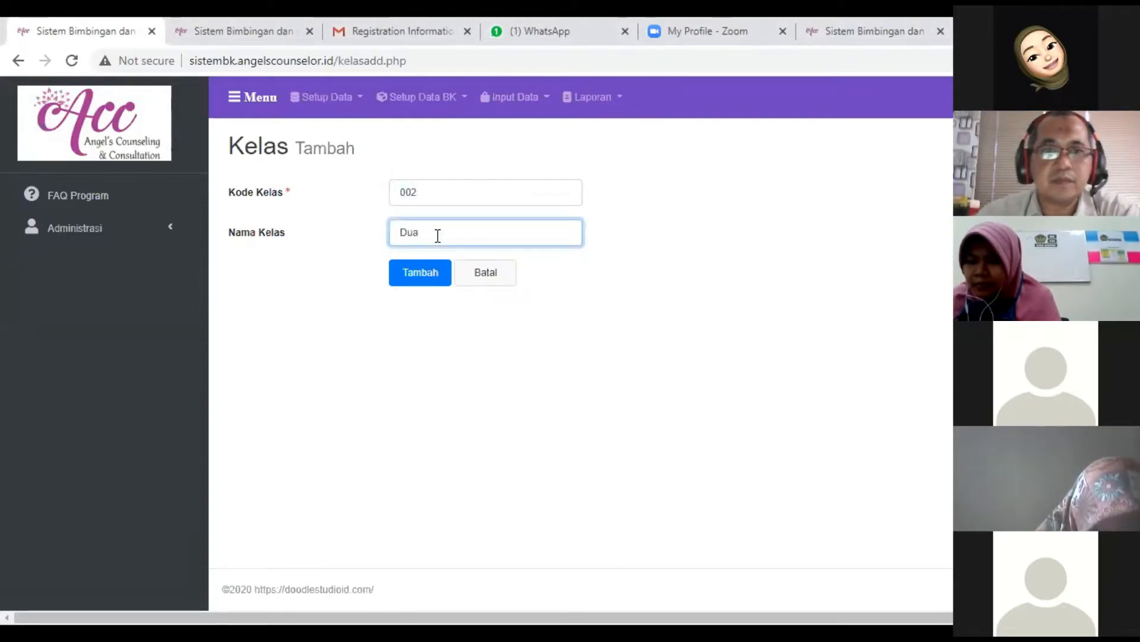
click(420, 273)
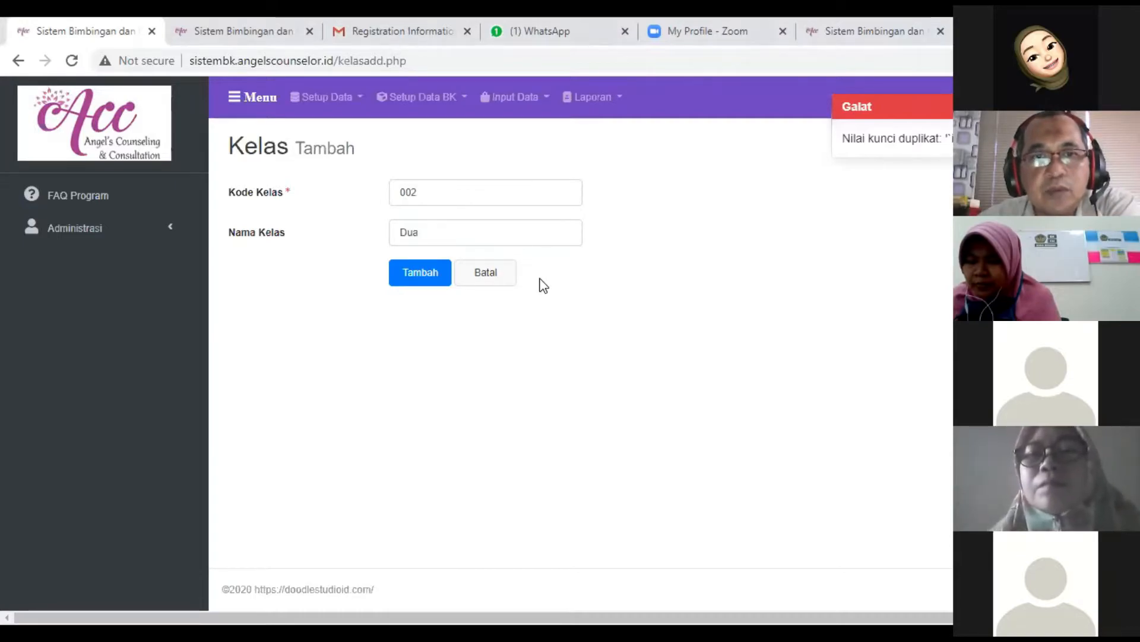
click(484, 284)
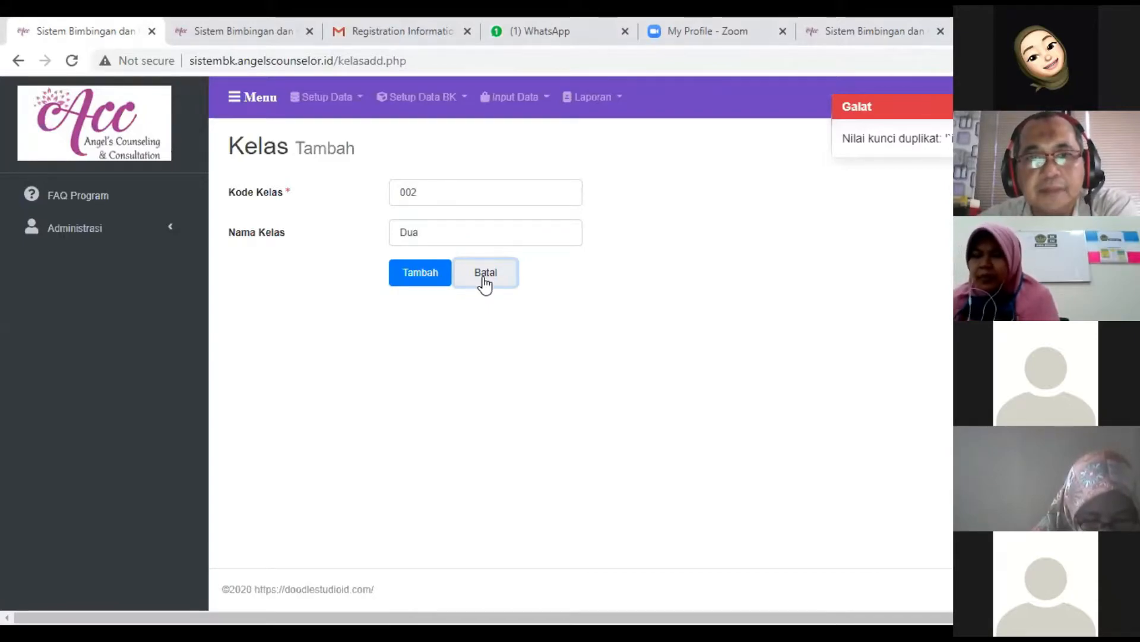
click(484, 284)
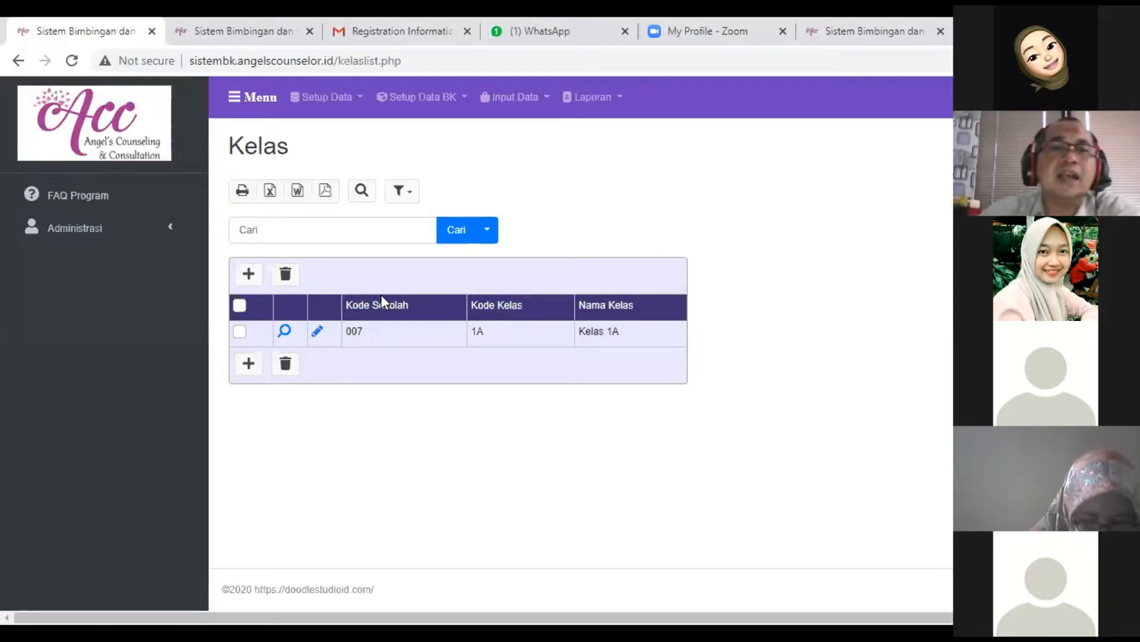
- Start a new class entry and set its code to the school code plus class, 007-1A
click(251, 369)
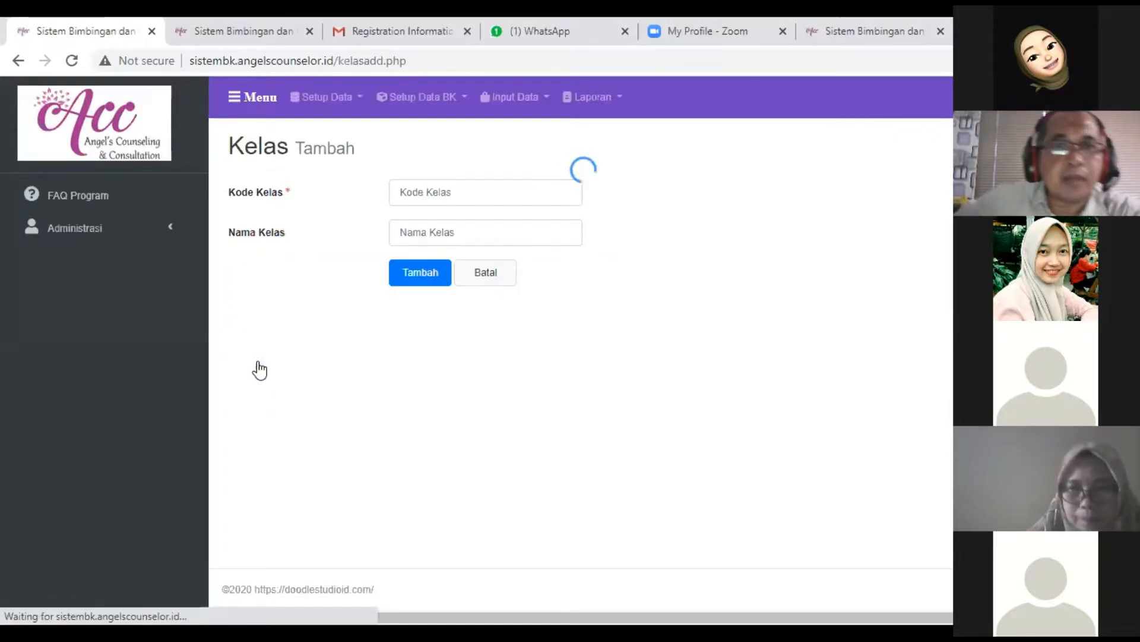
click(434, 196)
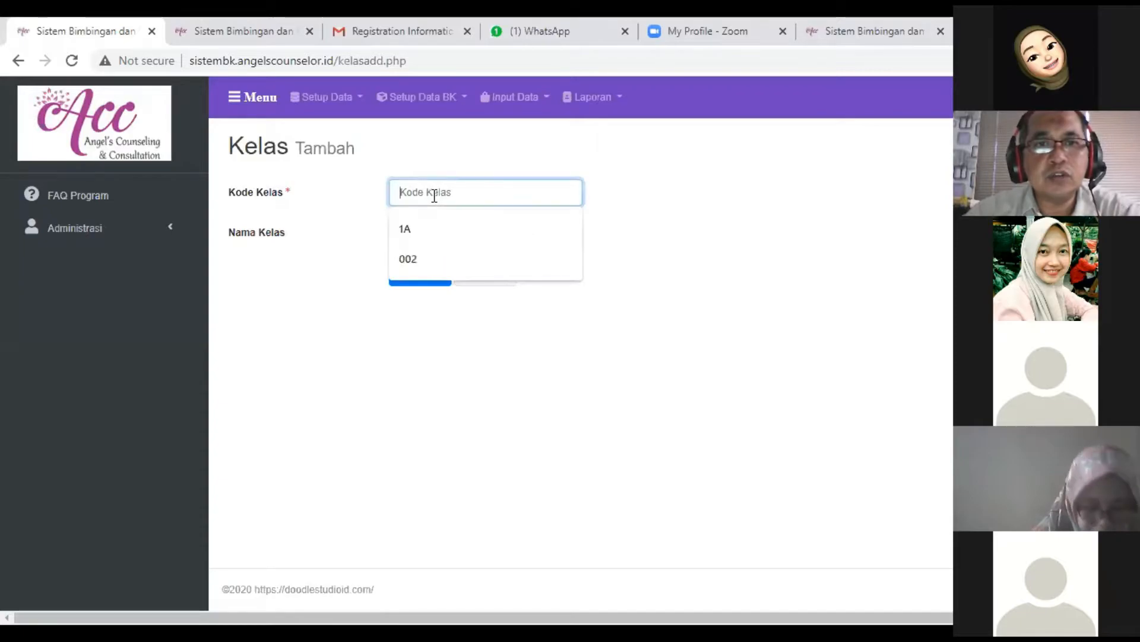
text(00)
key(BackSpace)
key(BackSpace)
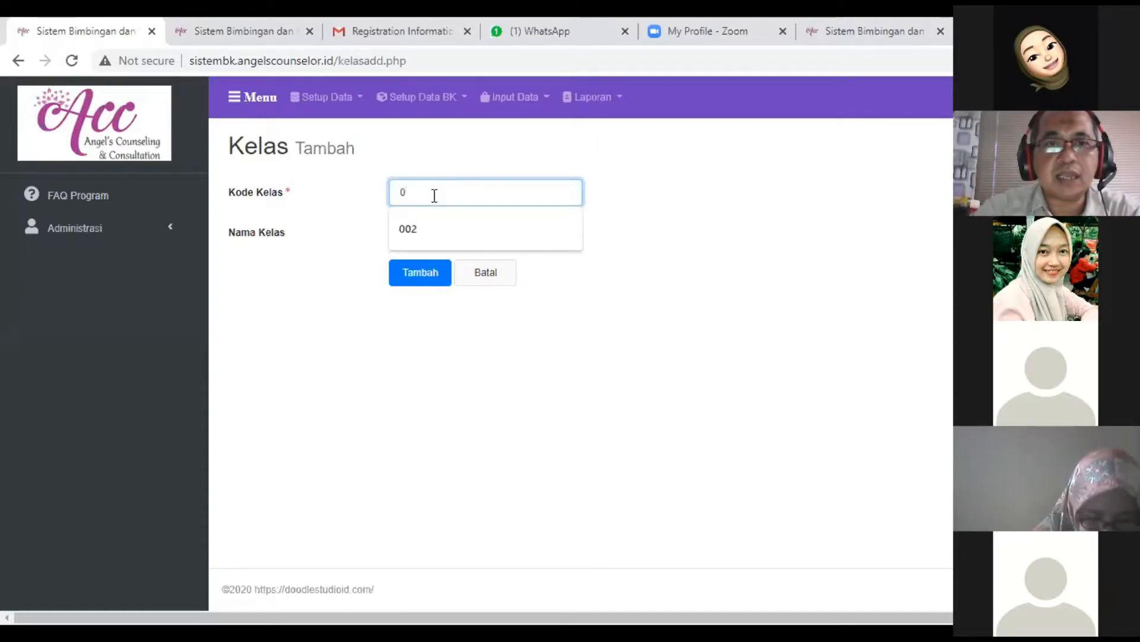
text(1A)
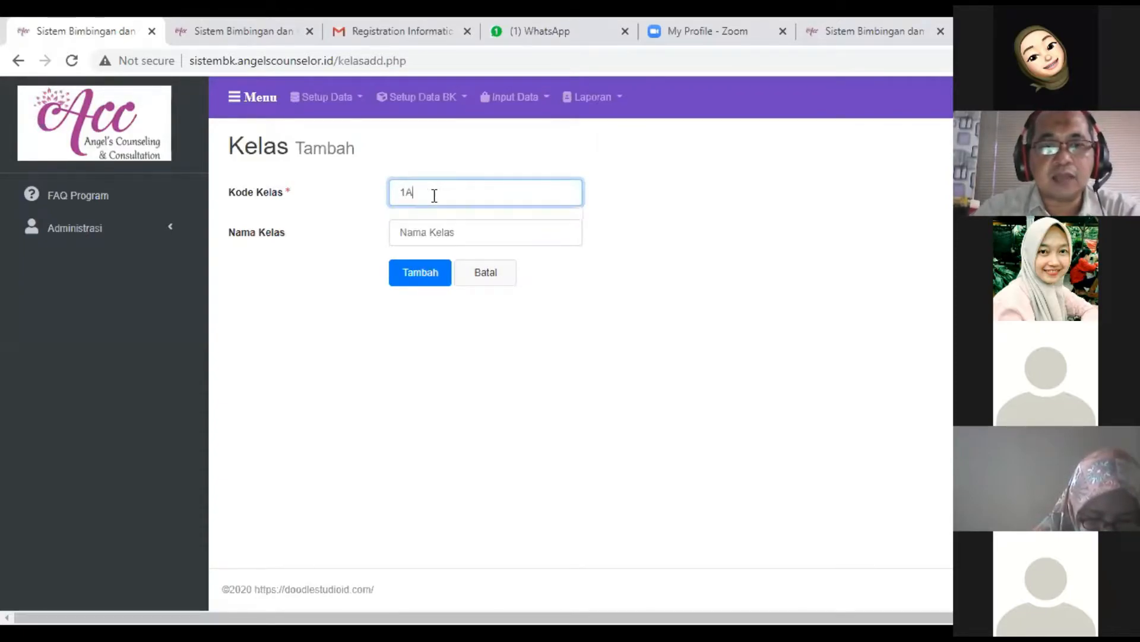
key(BackSpace)
key(BackSpace)
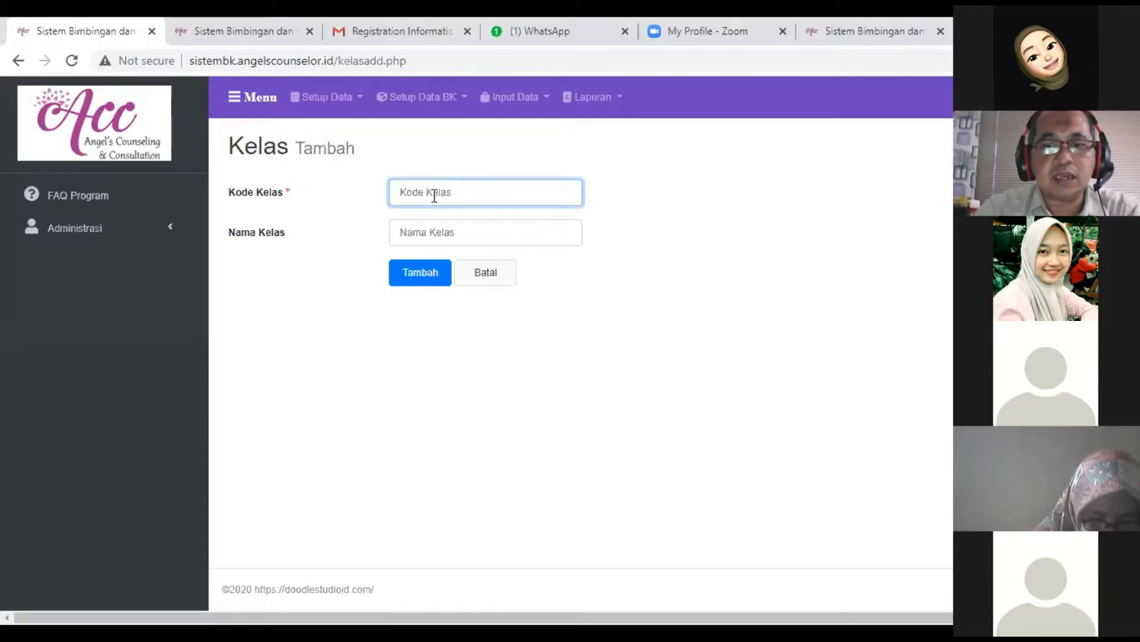
text(007-)
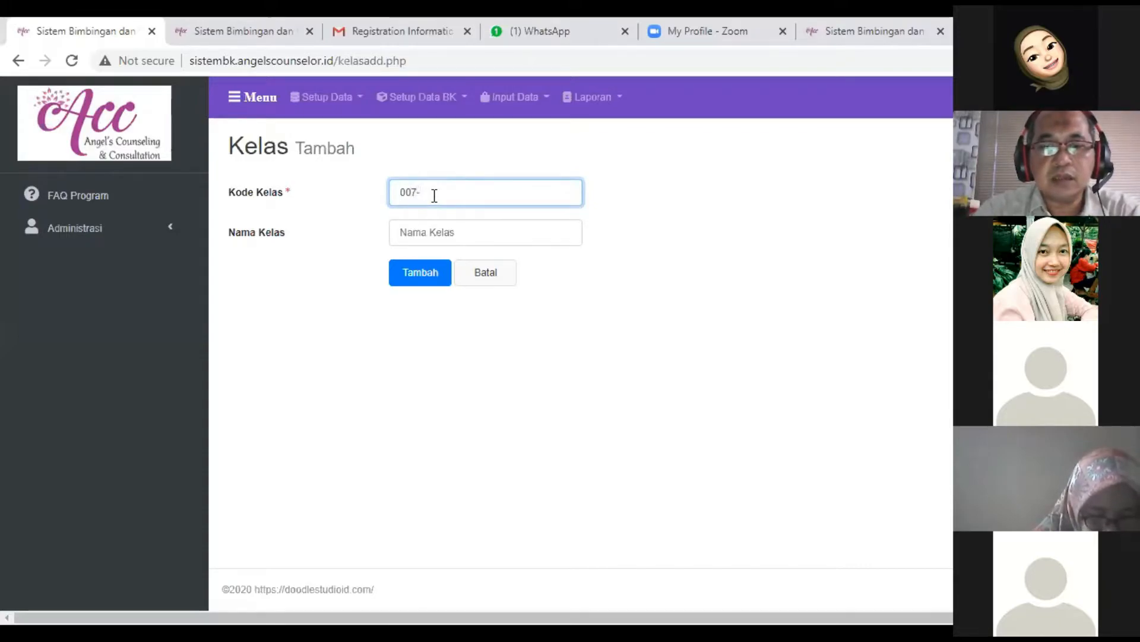
text(IA)
key(Tab)
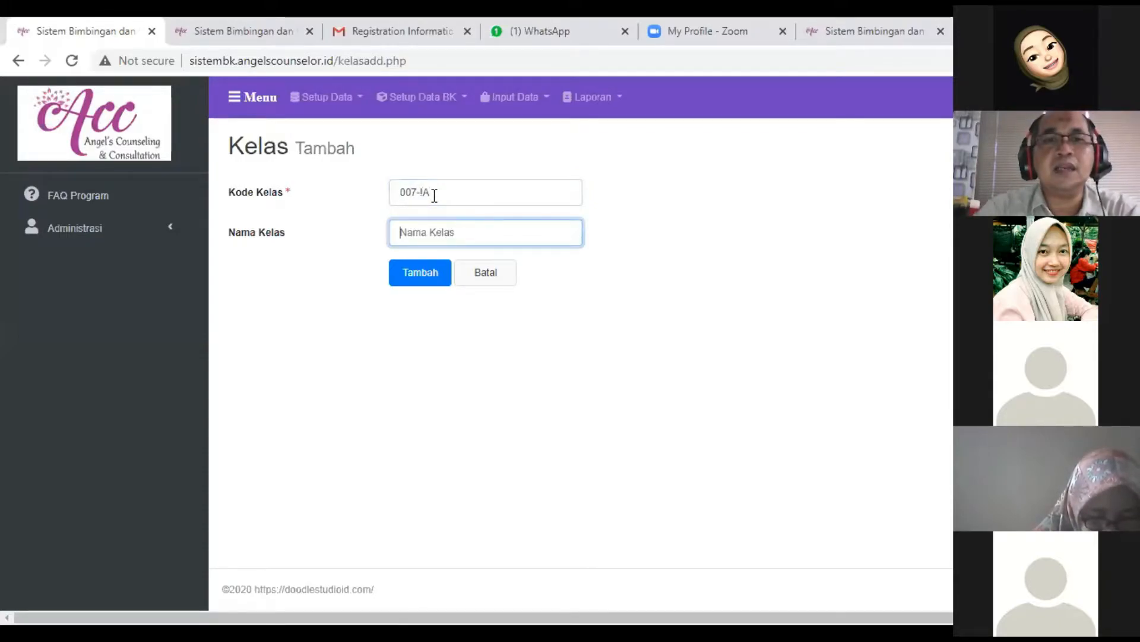
click(435, 195)
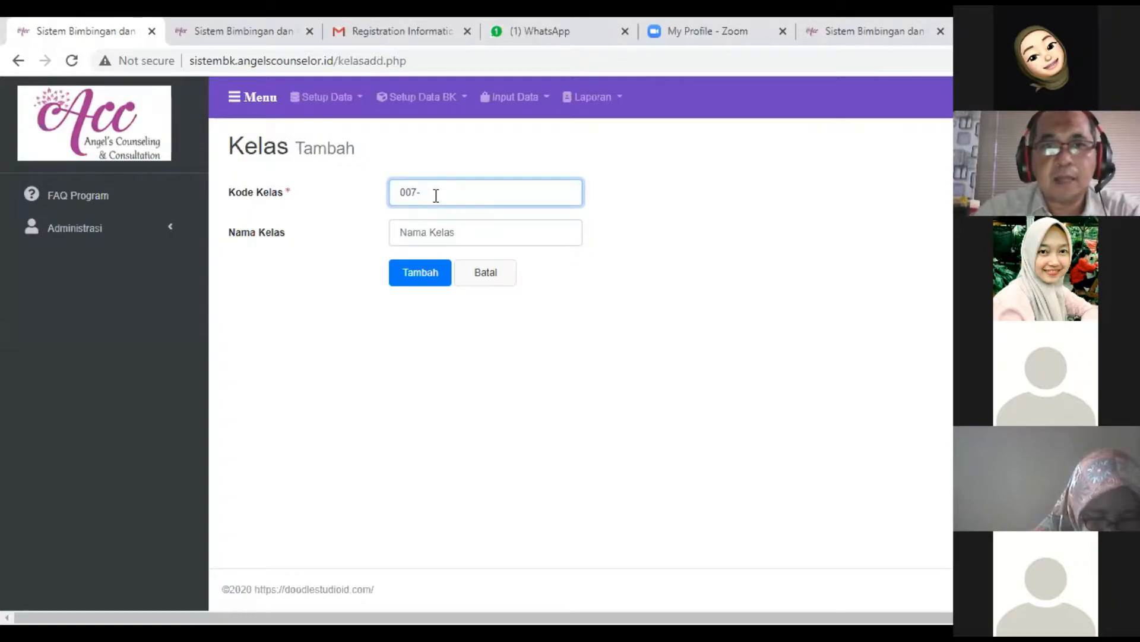
text(A)
key(Tab)
- Enter Kelas 1A as the name of the class with the code 007-1A, and save it
text(K)
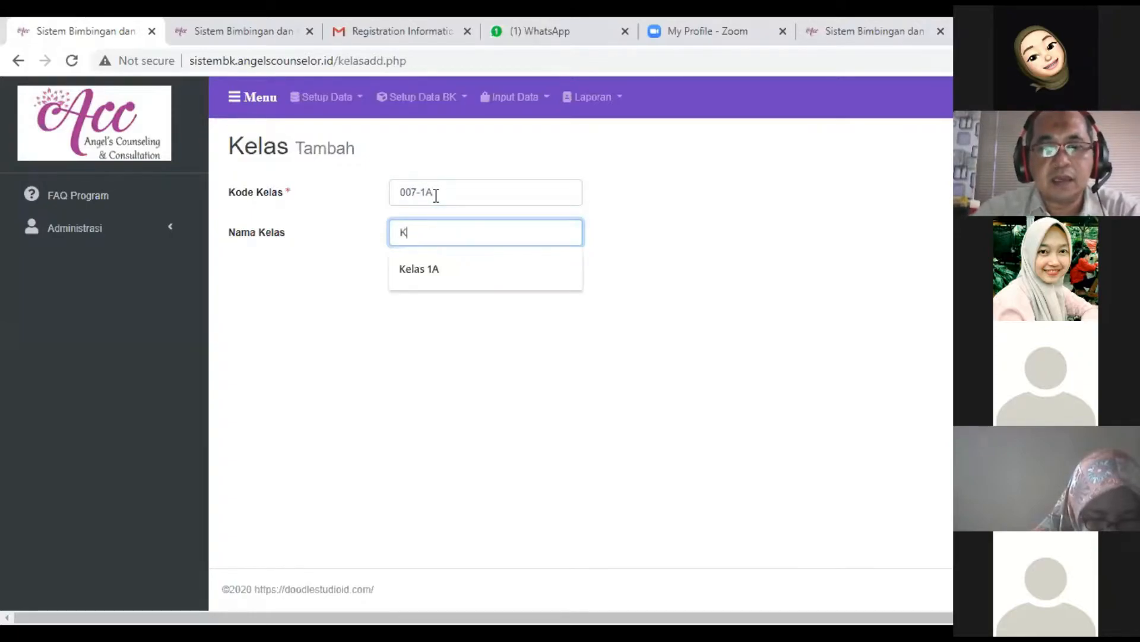
text(elas 1A)
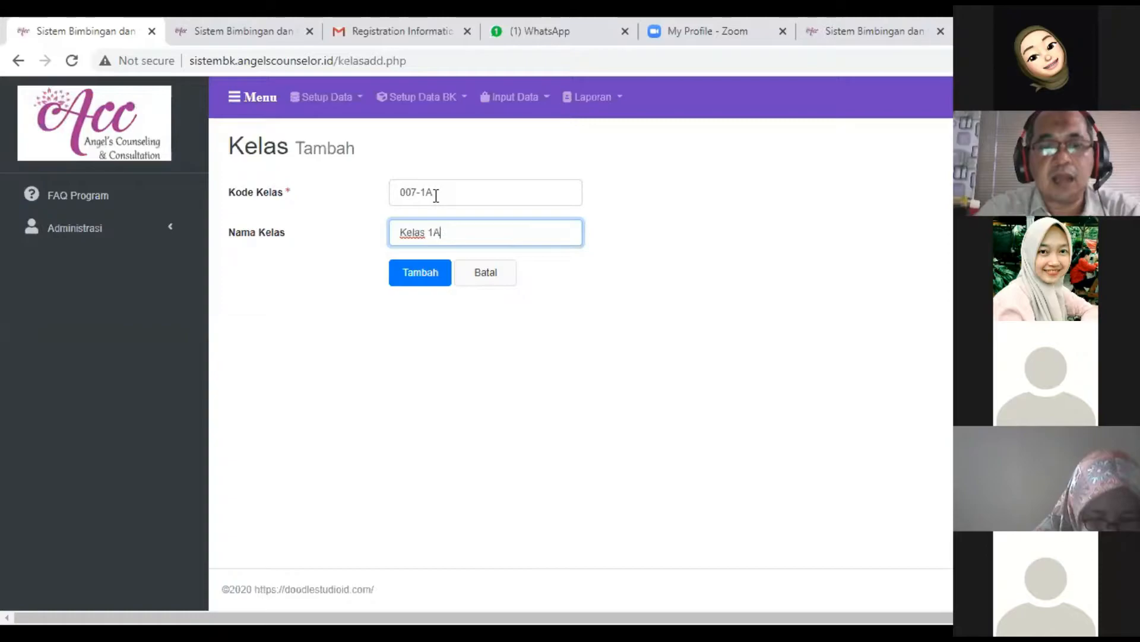
click(435, 338)
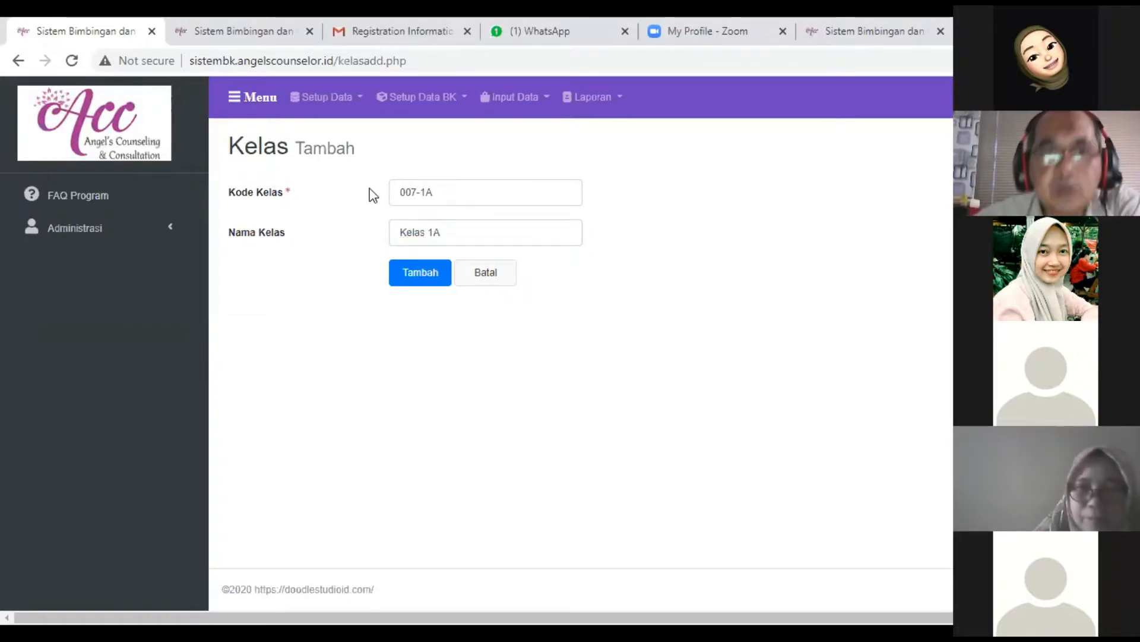
drag(415, 192, 382, 199)
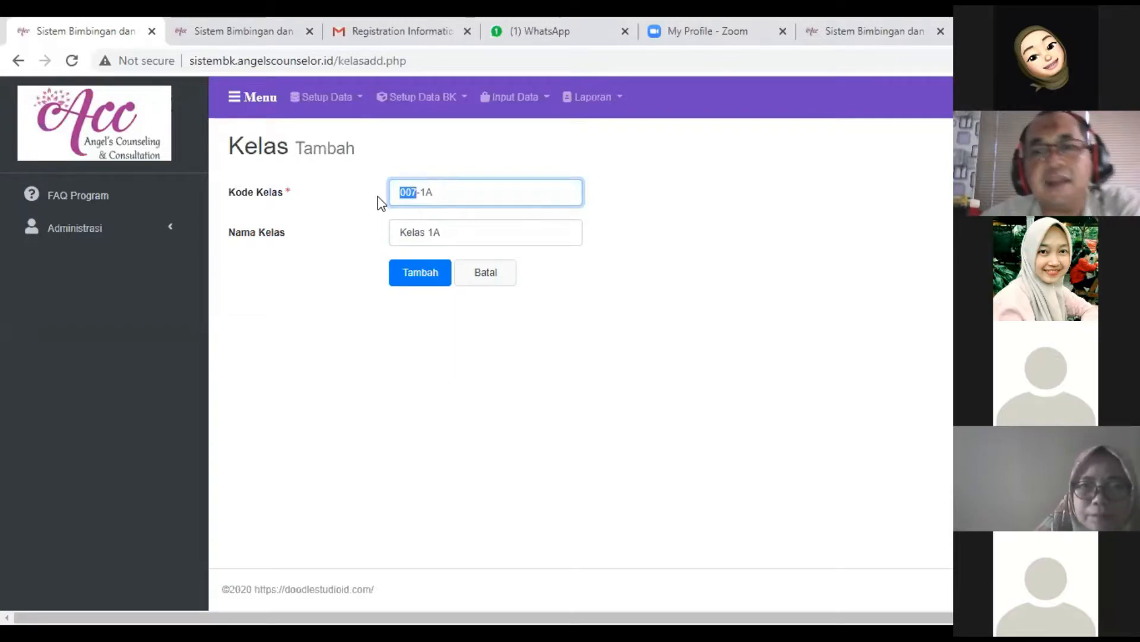
click(425, 277)
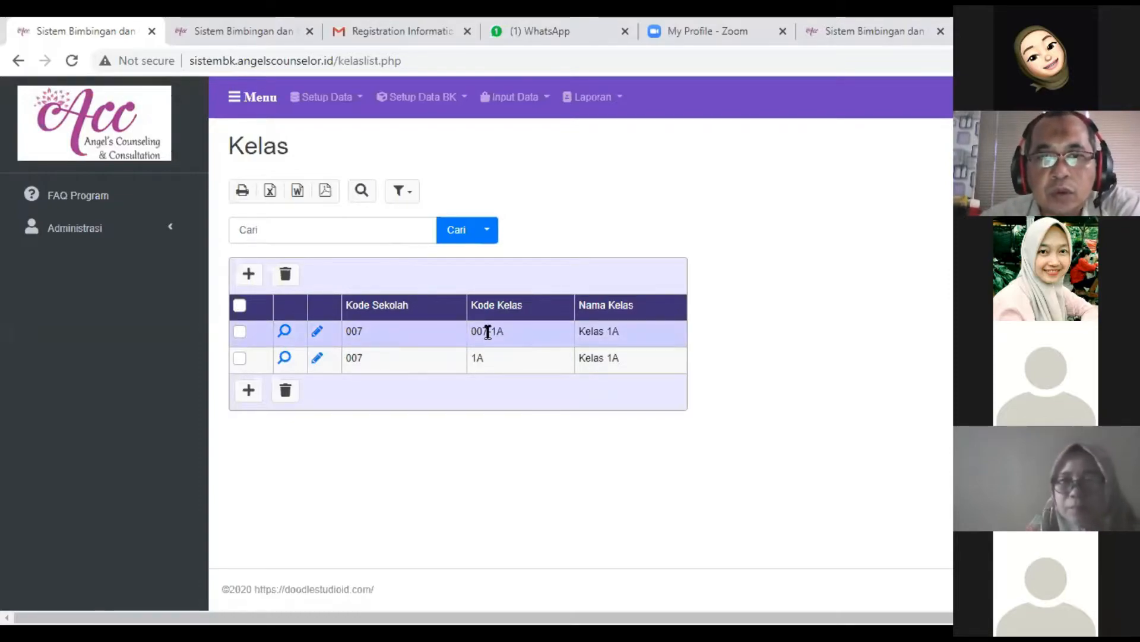
mouse_move(488, 332)
mouse_down()
mouse_move(466, 331)
mouse_move(510, 332)
mouse_up()
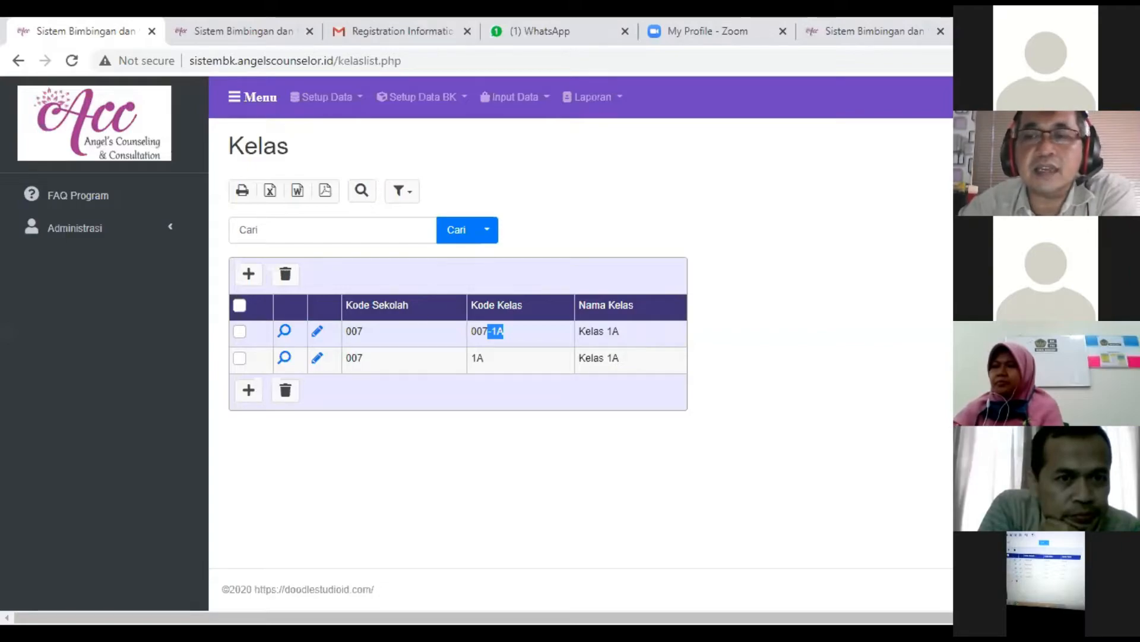
- Go to Master Siswa / Konseli under Setup Data, start adding a student and look through the form's fields
click(341, 101)
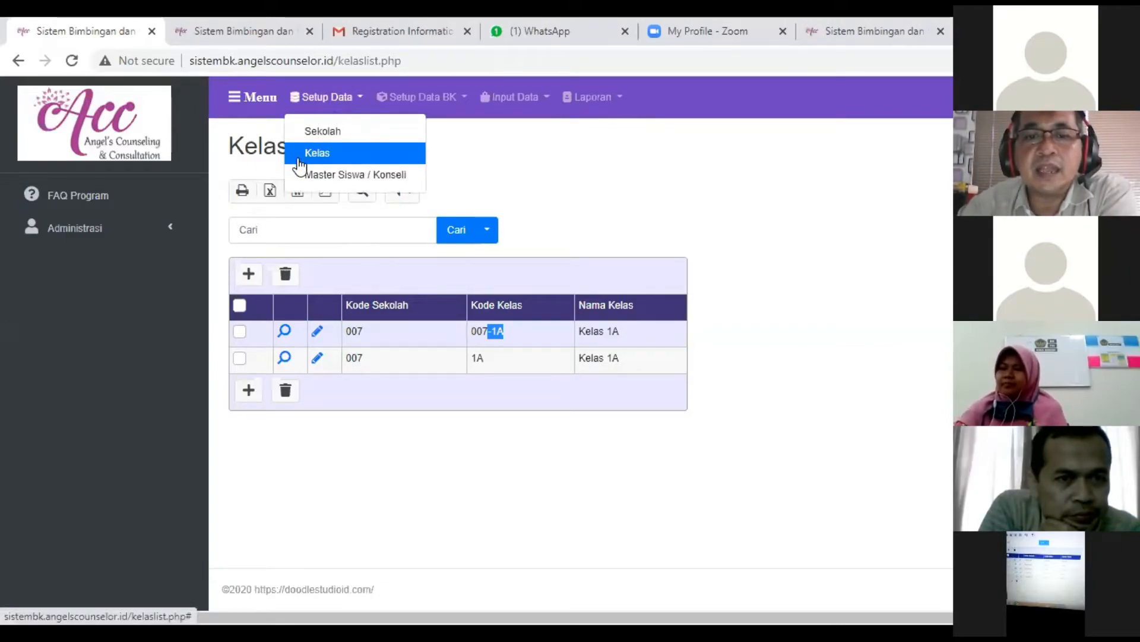
click(384, 177)
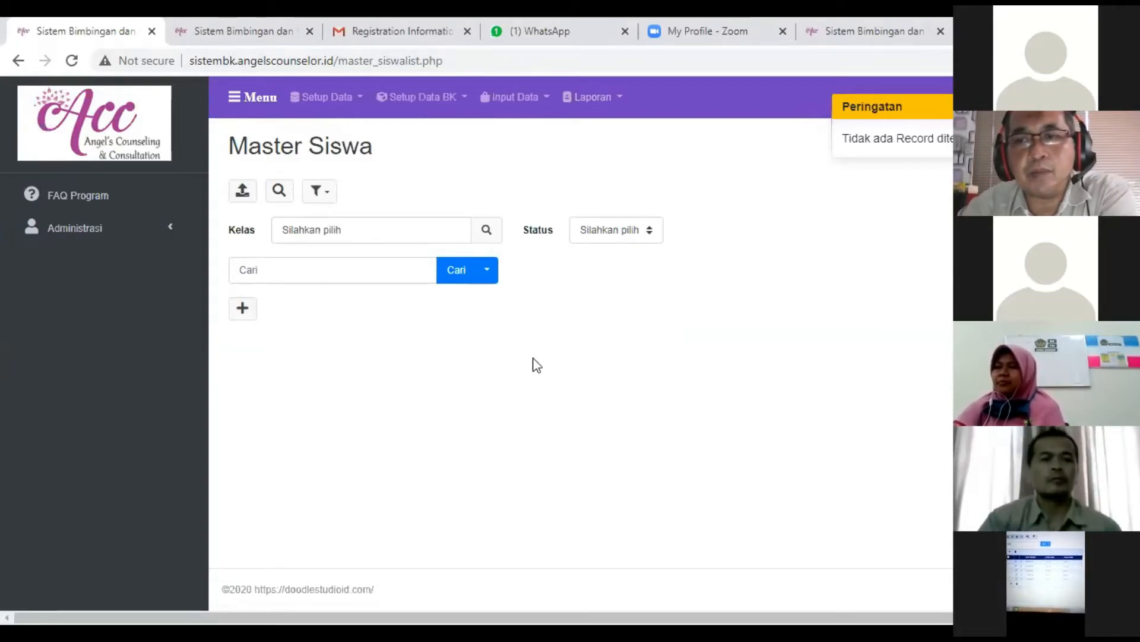
click(243, 309)
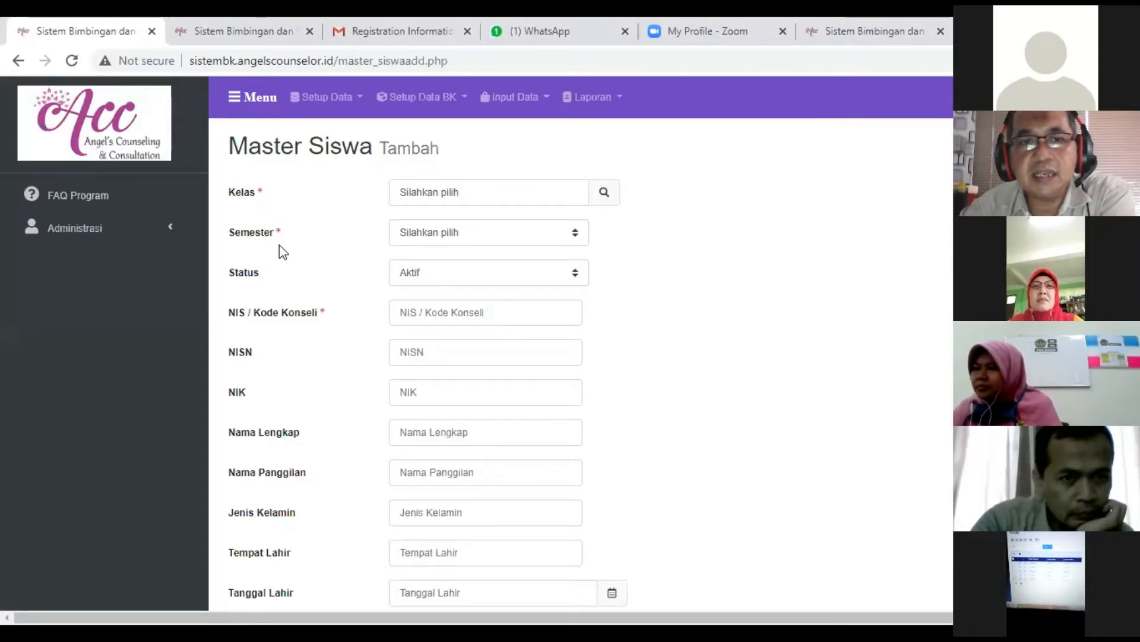
scroll(320, 410, down, 4)
scroll(324, 439, down, 4)
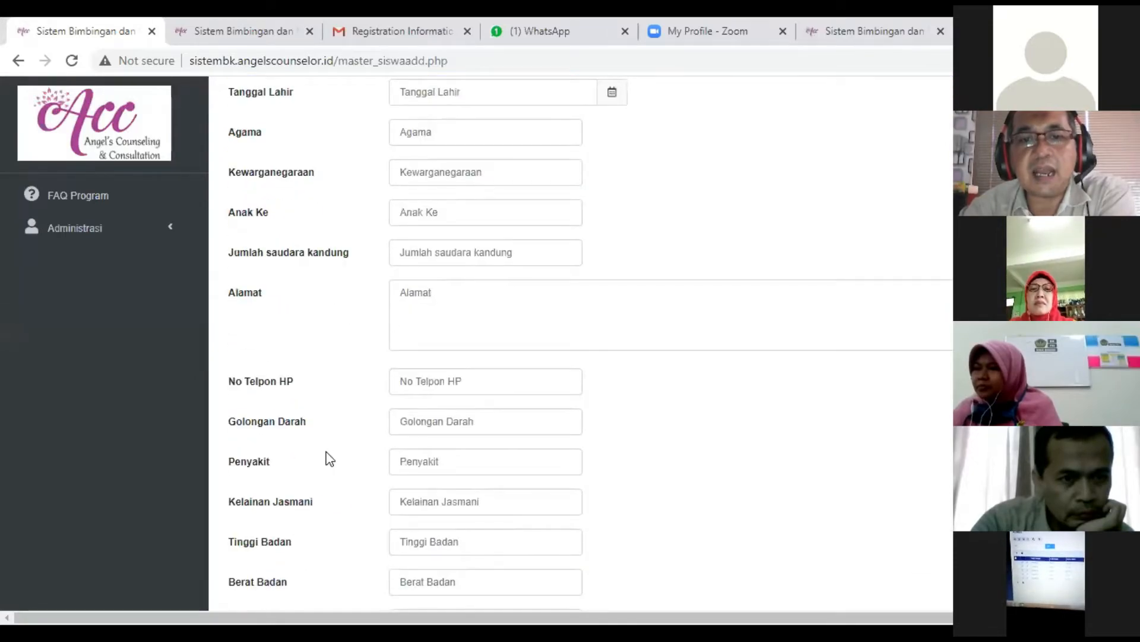
scroll(327, 458, down, 3)
scroll(328, 461, up, 11)
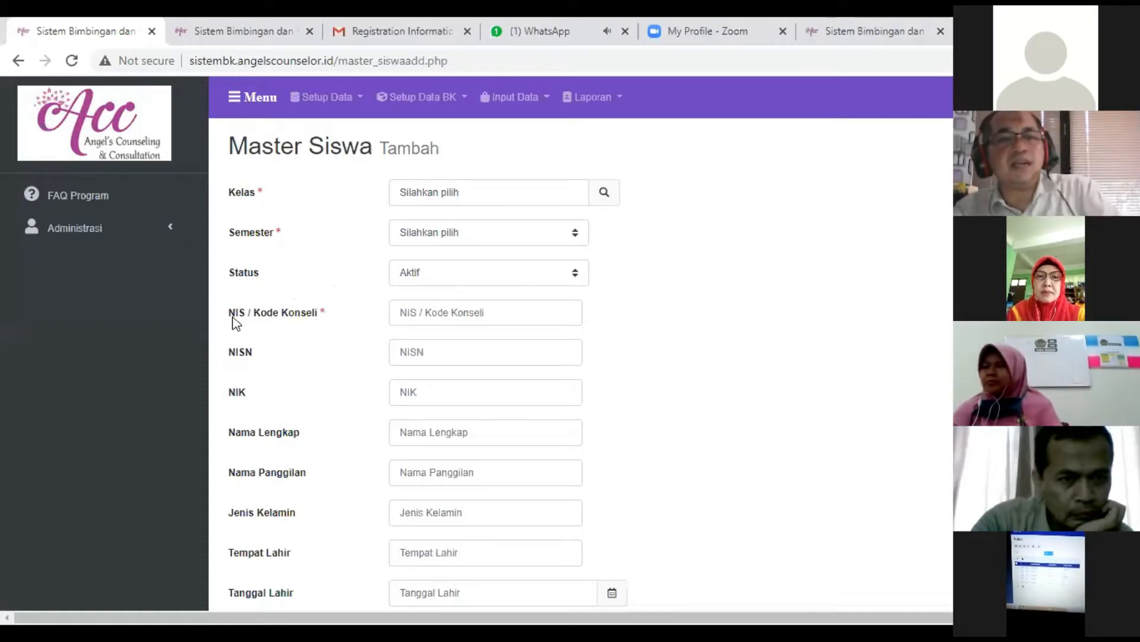
- Assign the new student to the first Kelas 1A in the class lookup and set the semester to 1
click(605, 199)
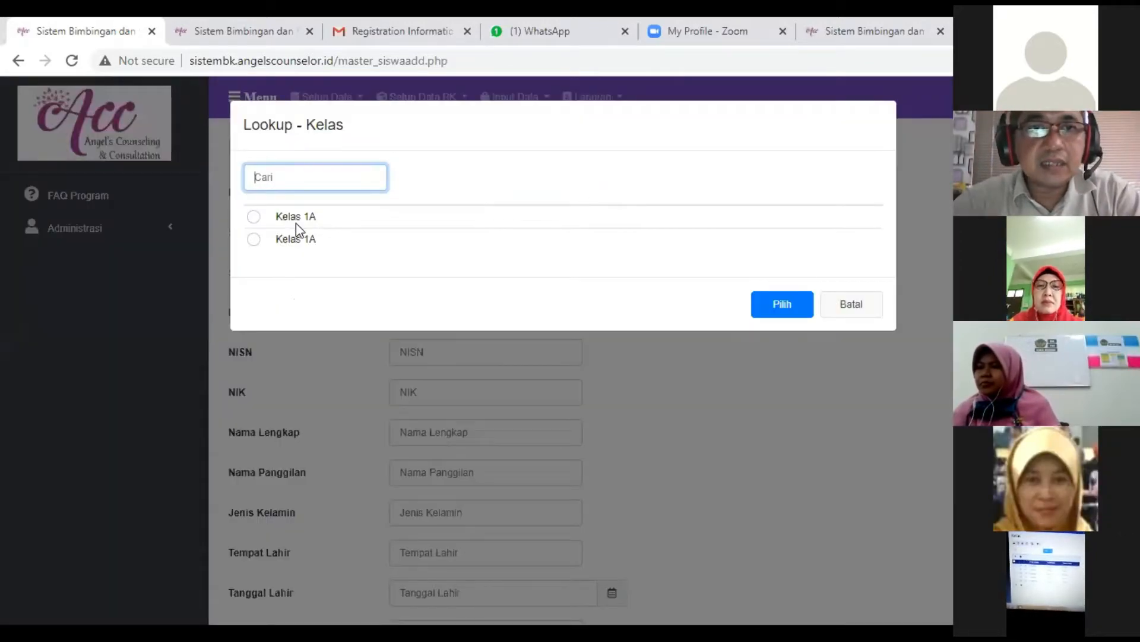
click(297, 219)
drag(552, 121, 277, 125)
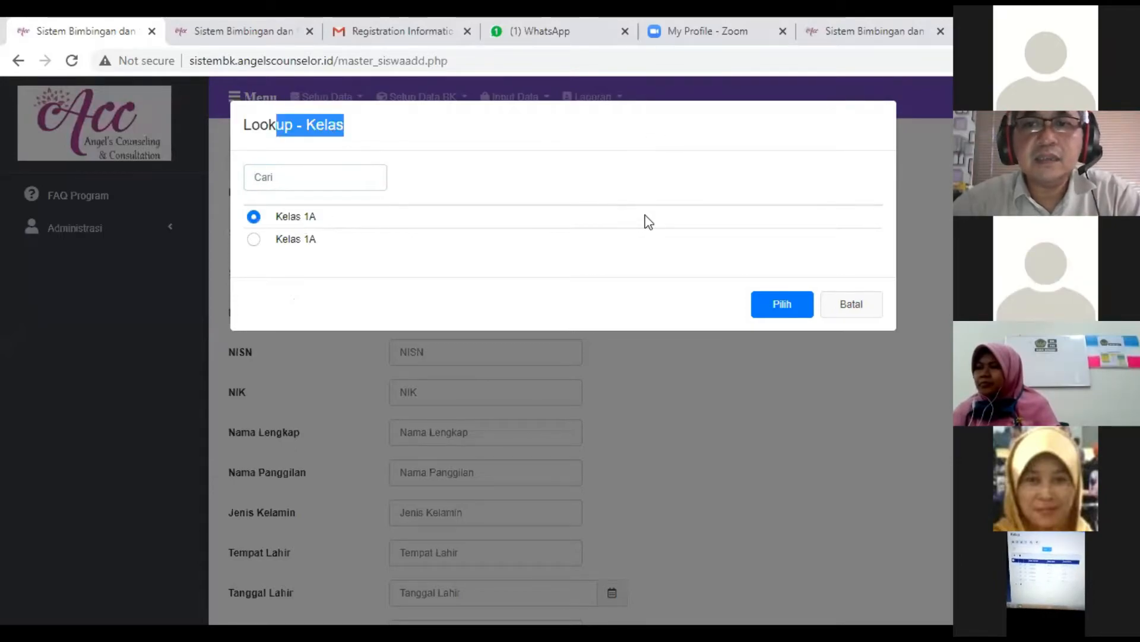
click(782, 304)
click(487, 237)
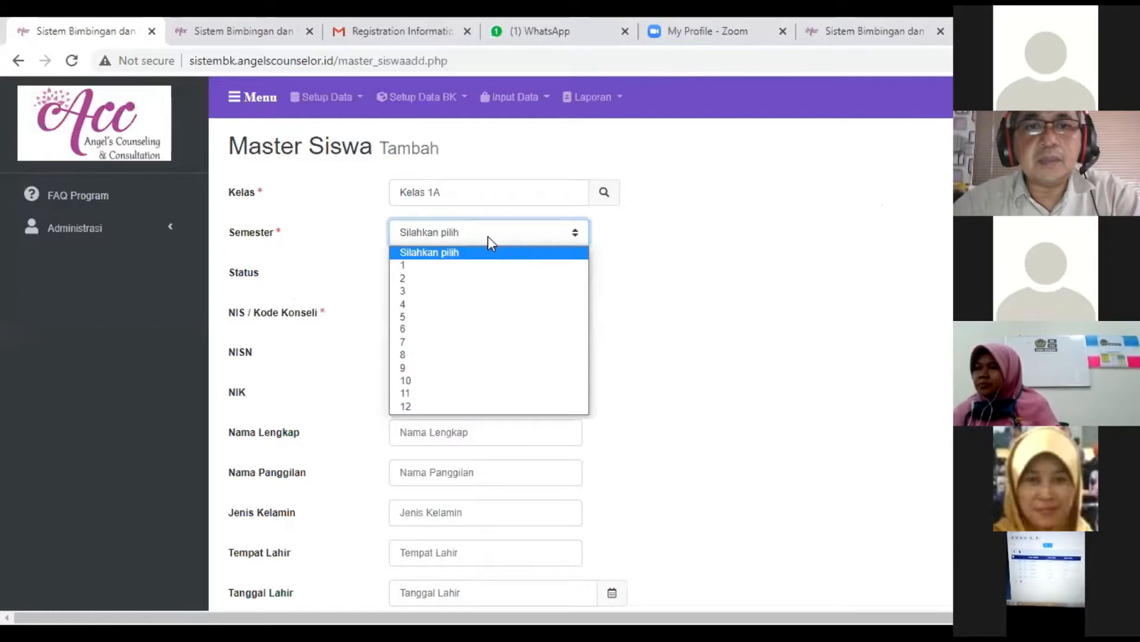
click(472, 264)
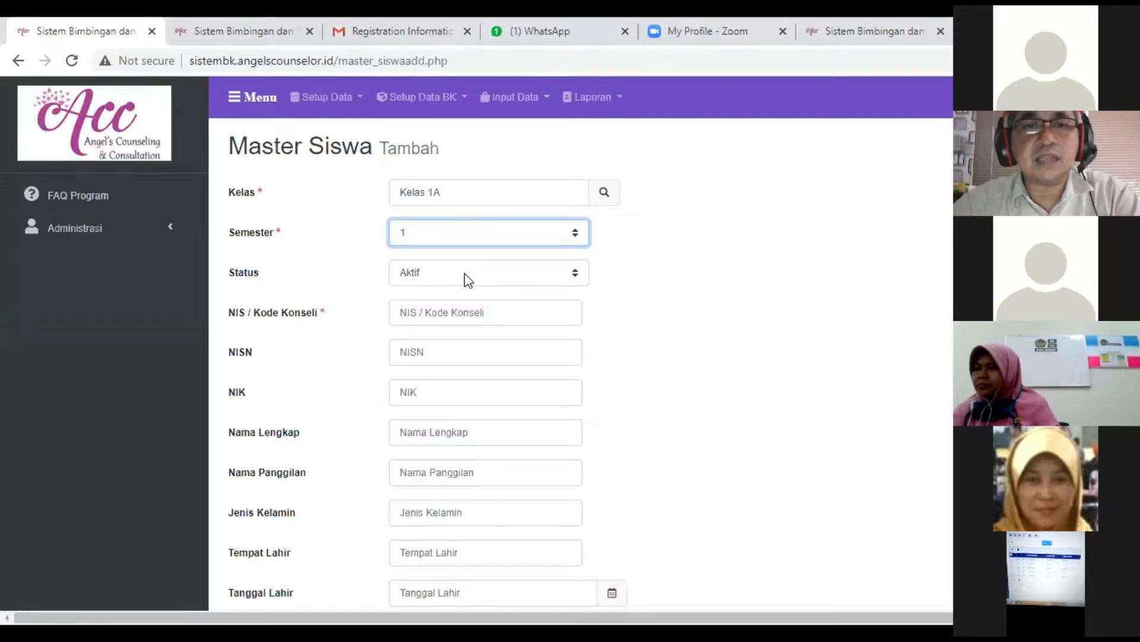
key(Tab)
- Enter the student's NIS / Kode Konseli and full name in the Master Siswa form
click(439, 314)
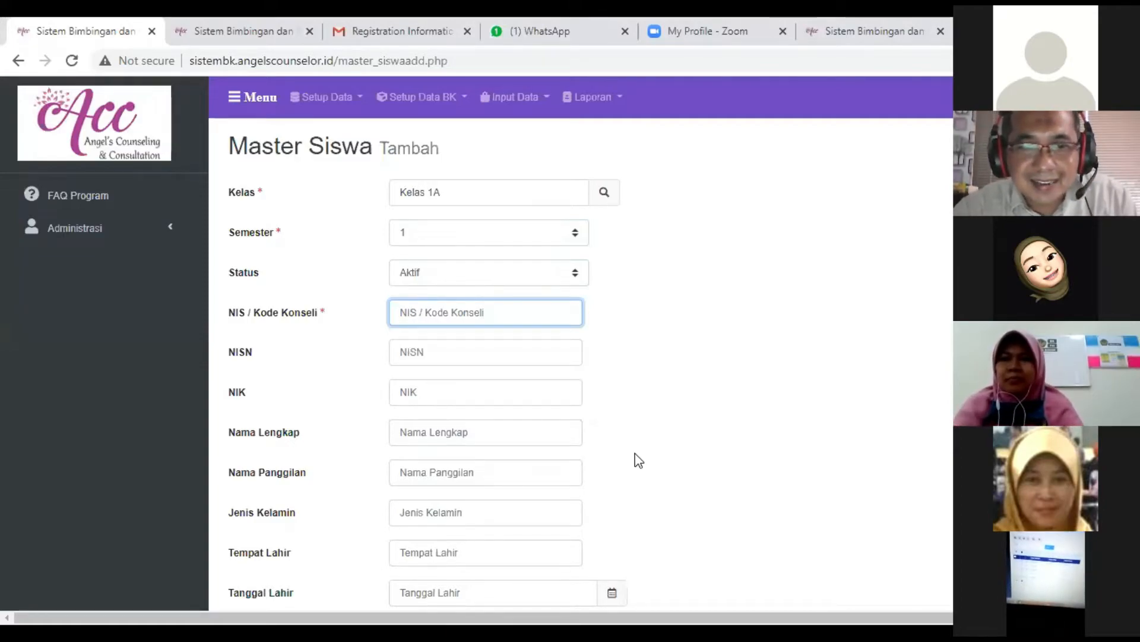
scroll(638, 460, down, 2)
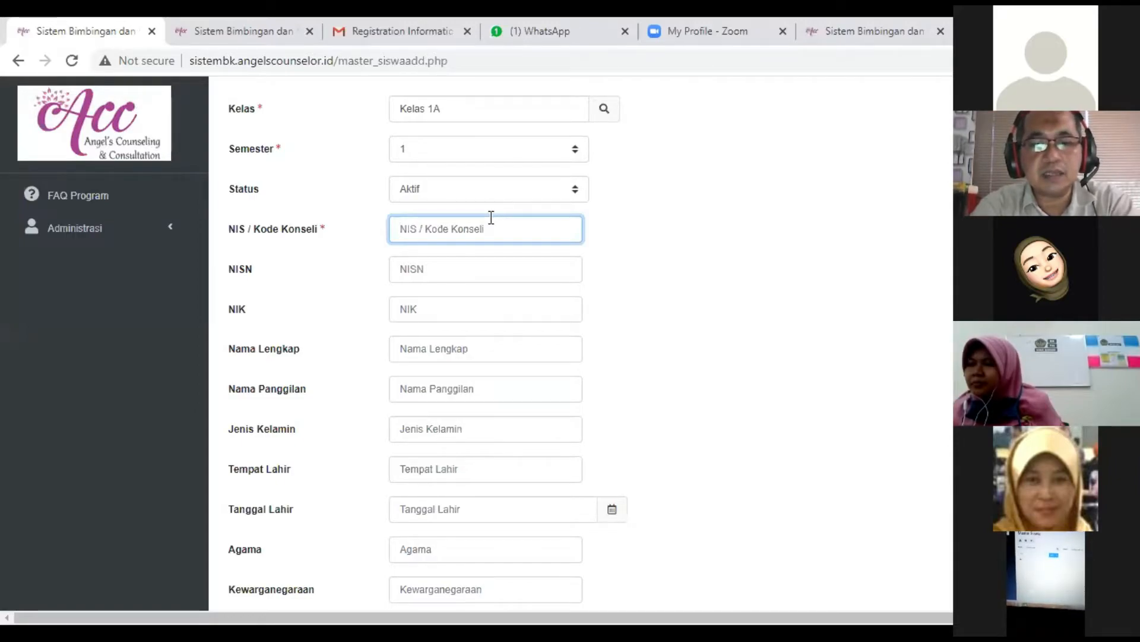
text(999)
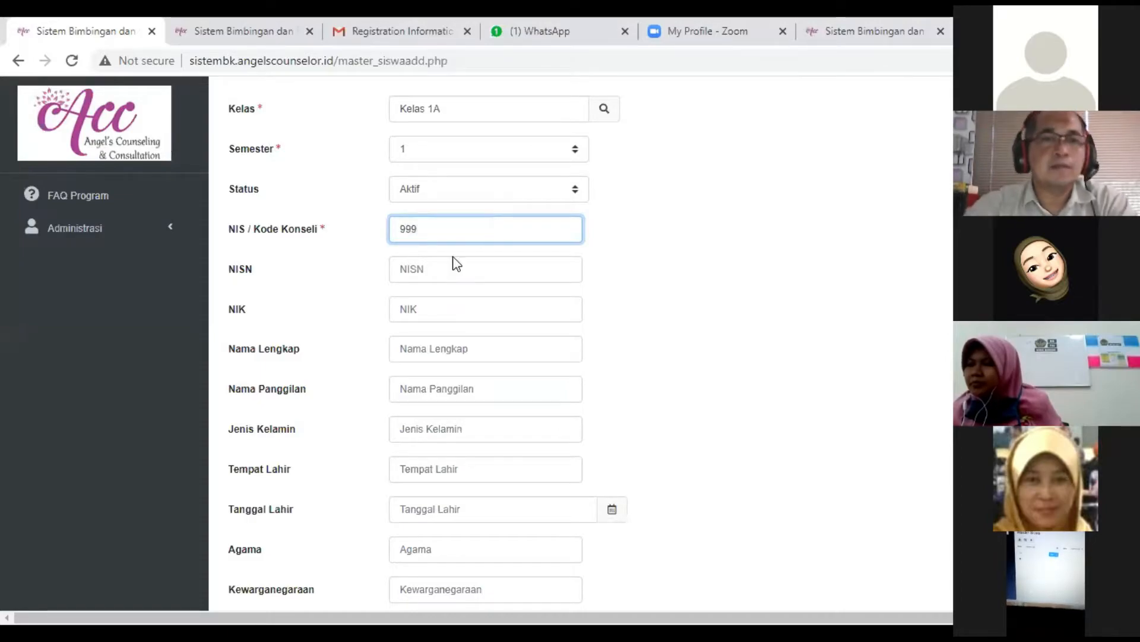
click(434, 347)
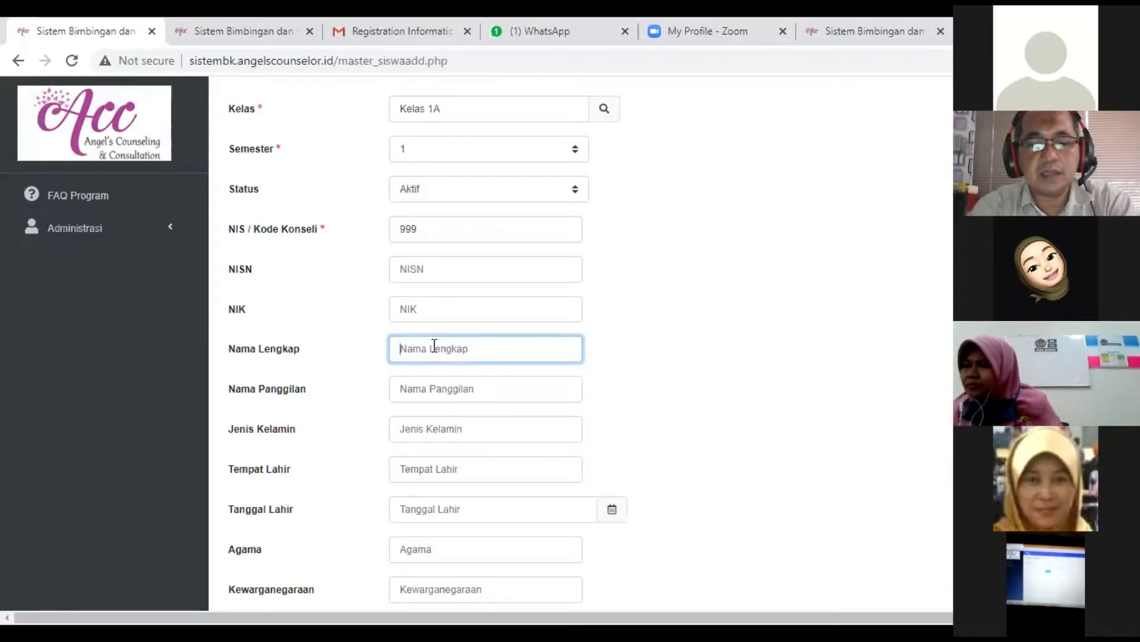
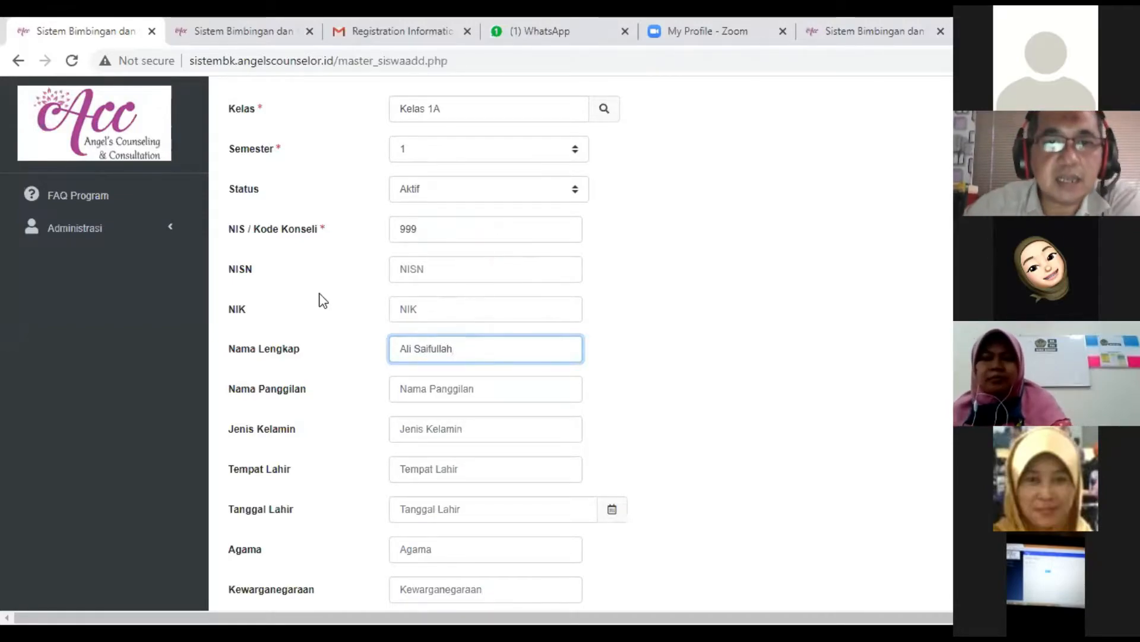
- Check the remaining student fields, leave them blank, and save the new student record
scroll(318, 298, down, 7)
scroll(402, 428, down, 3)
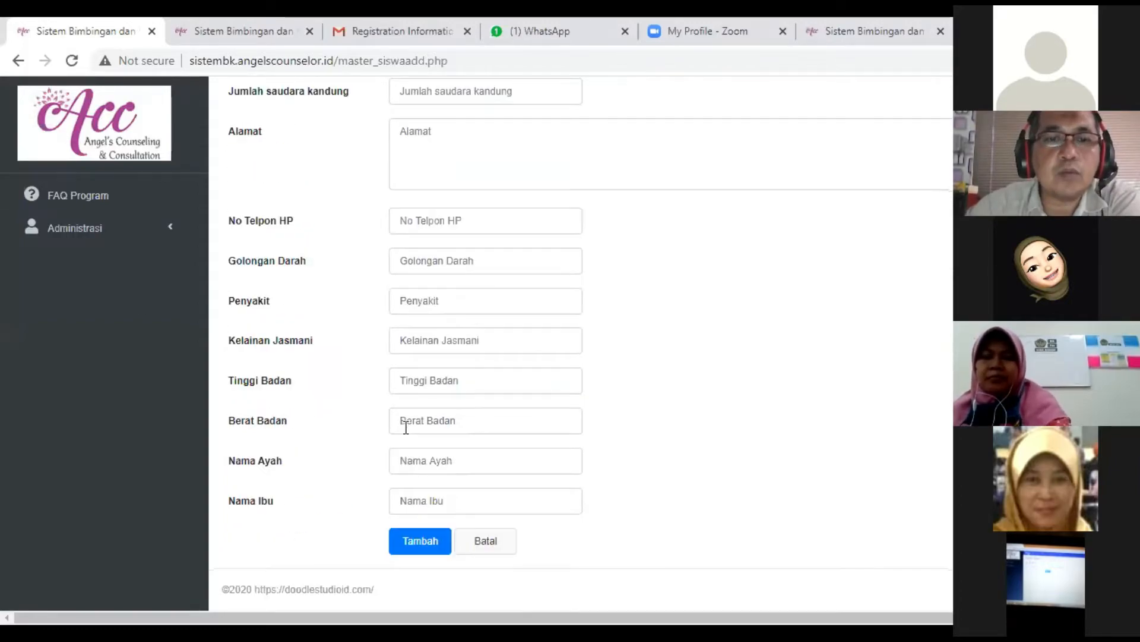
scroll(402, 424, up, 11)
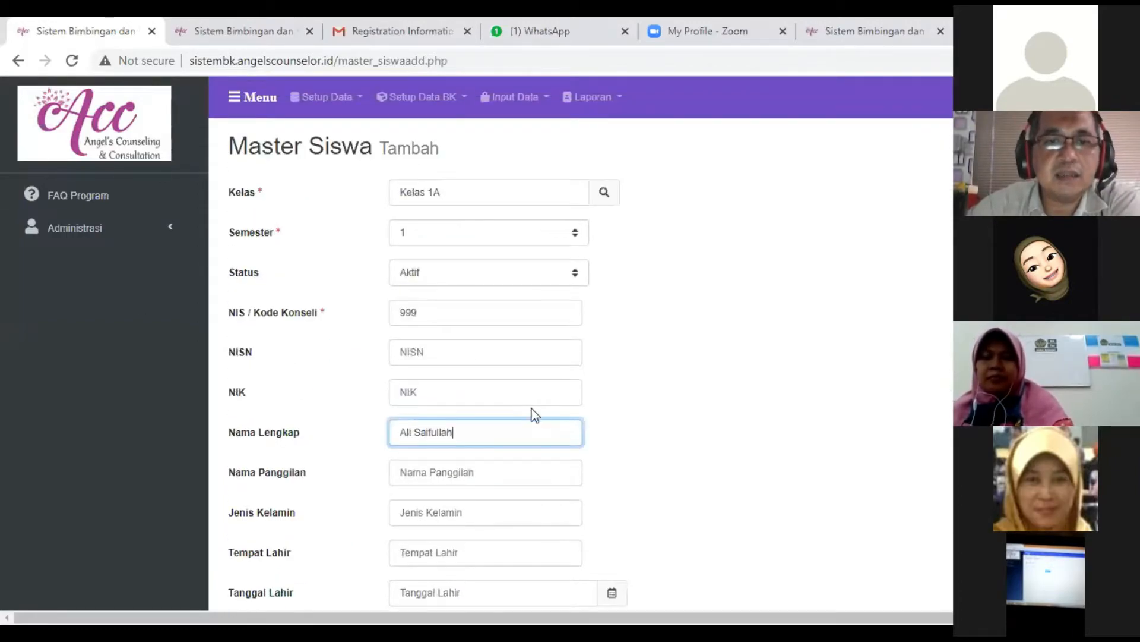
scroll(532, 411, down, 11)
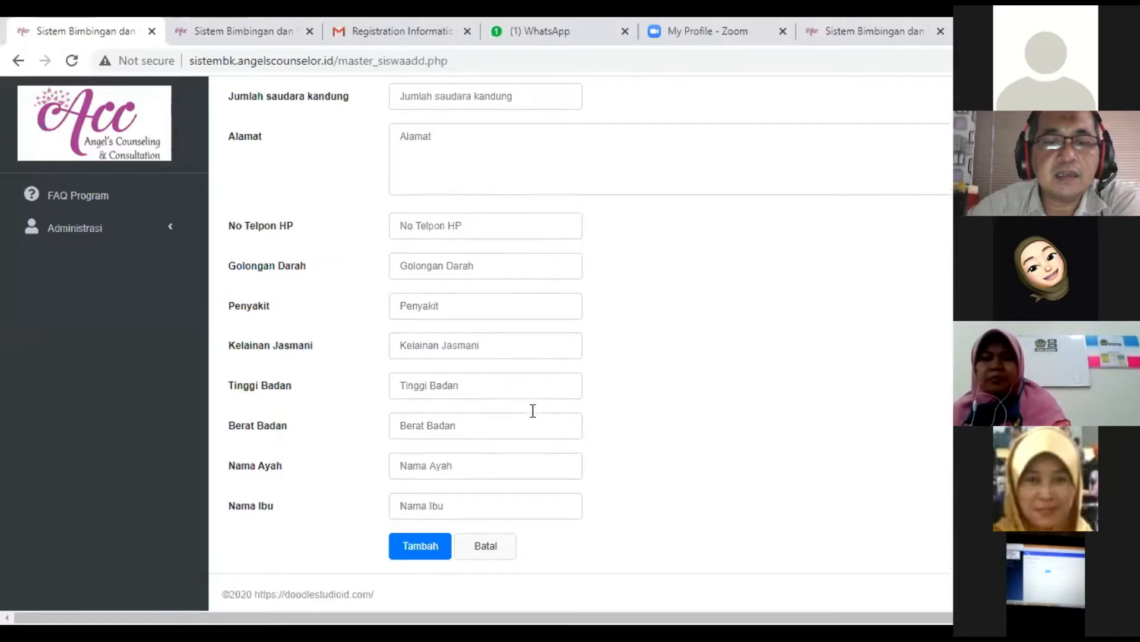
click(419, 532)
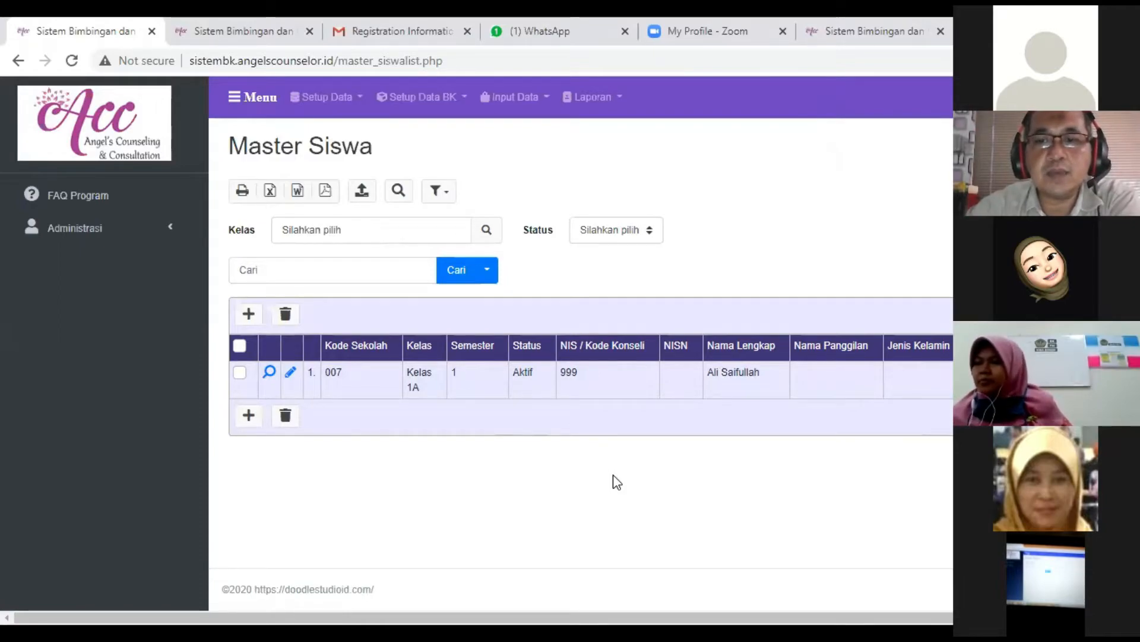
- Check the school code and class of the saved student in the Master Siswa list
double_click(329, 372)
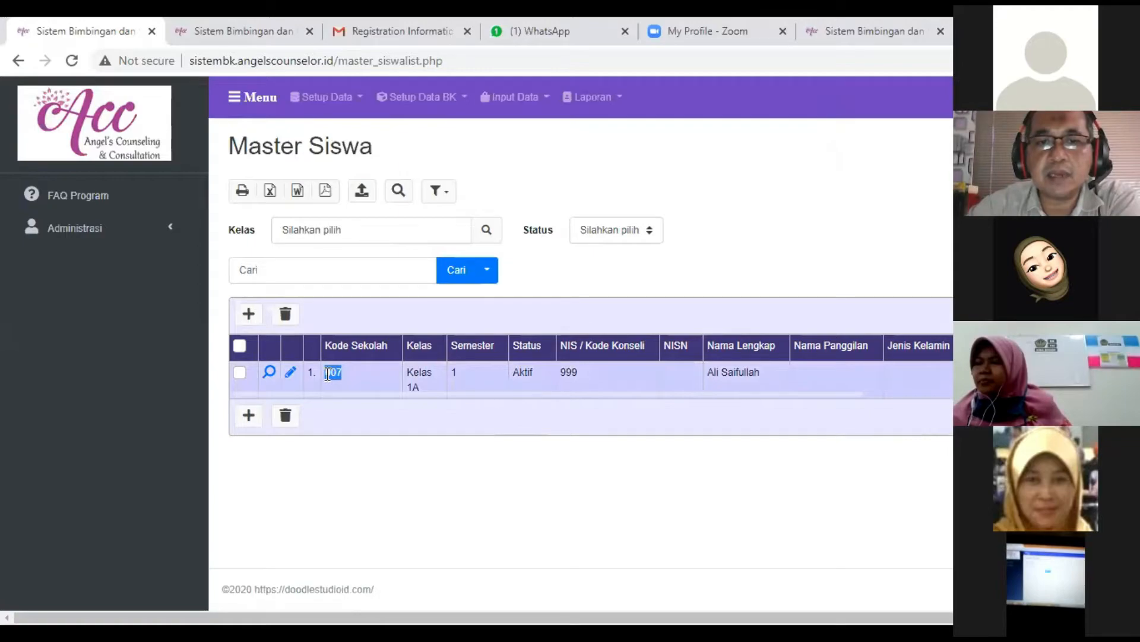
drag(328, 374, 325, 374)
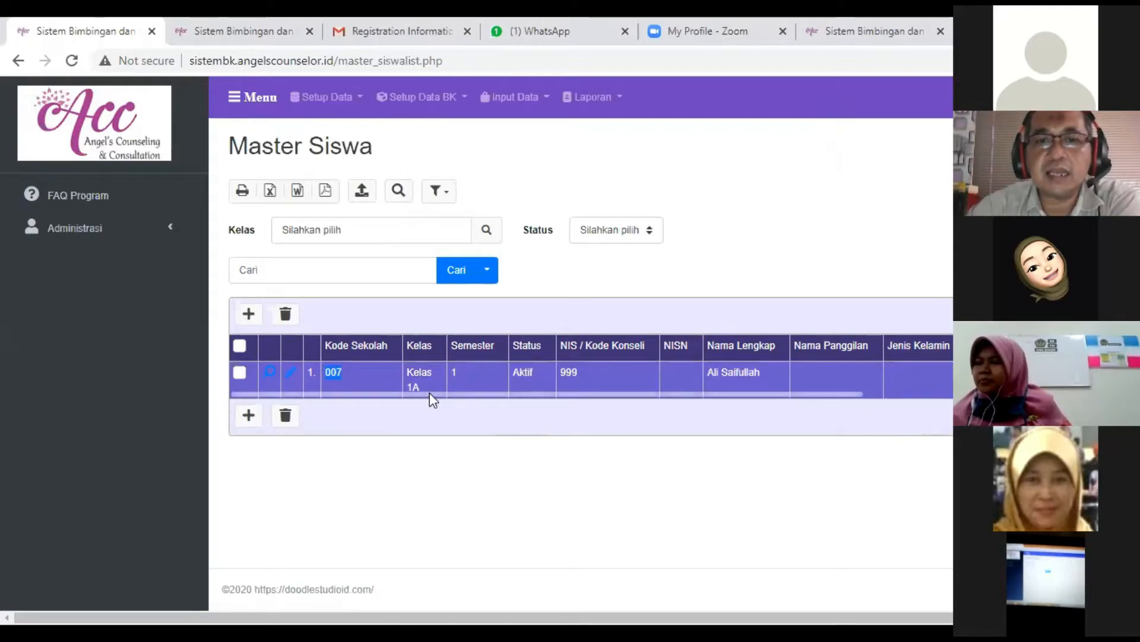
drag(424, 386, 405, 372)
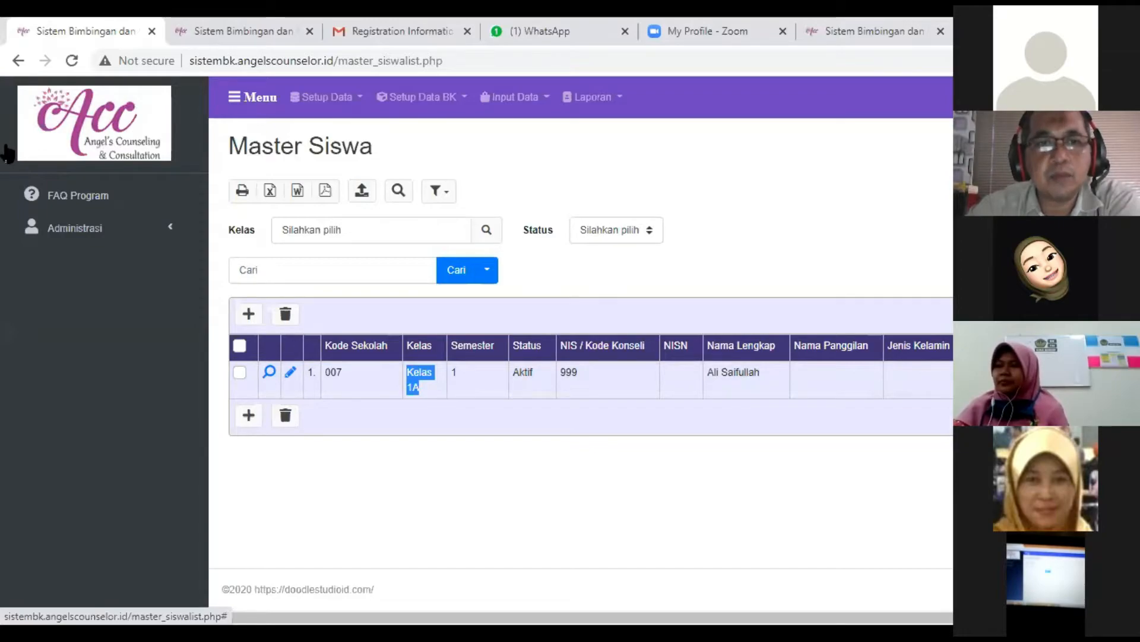
- Download the student import template Master_Siswa.xlsx from FAQ Program and open it in Excel
click(76, 205)
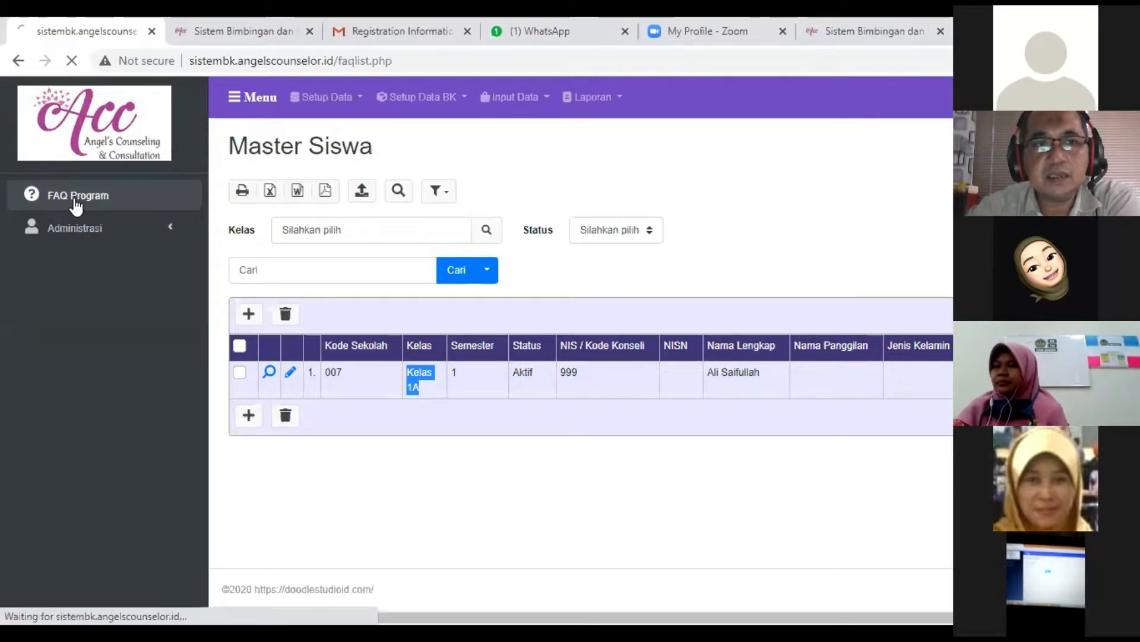
scroll(493, 318, down, 2)
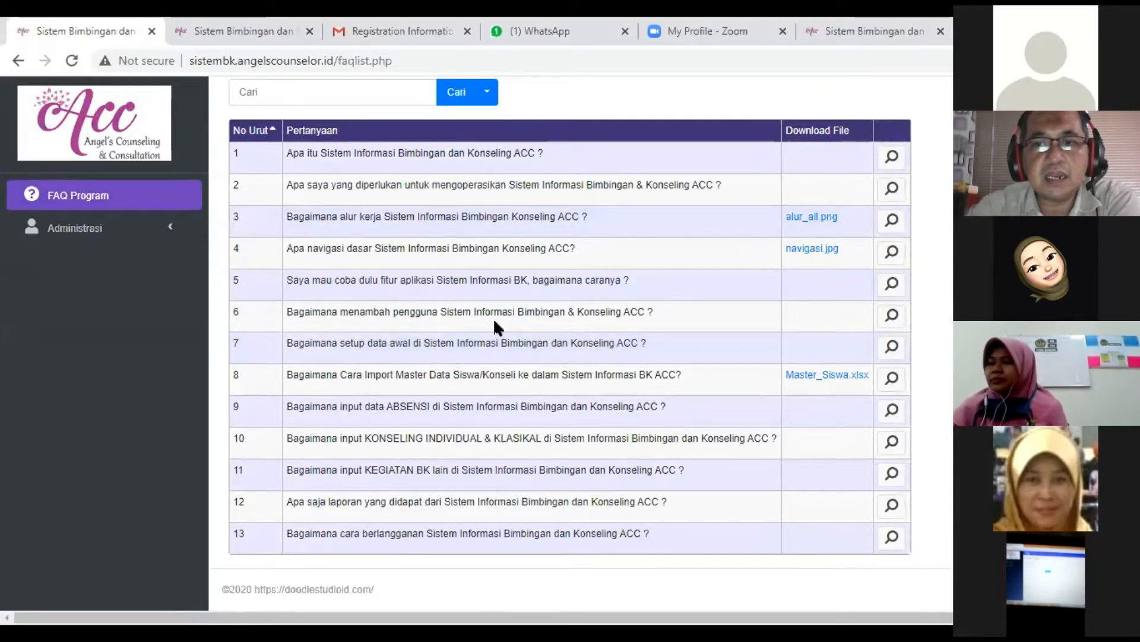
click(814, 381)
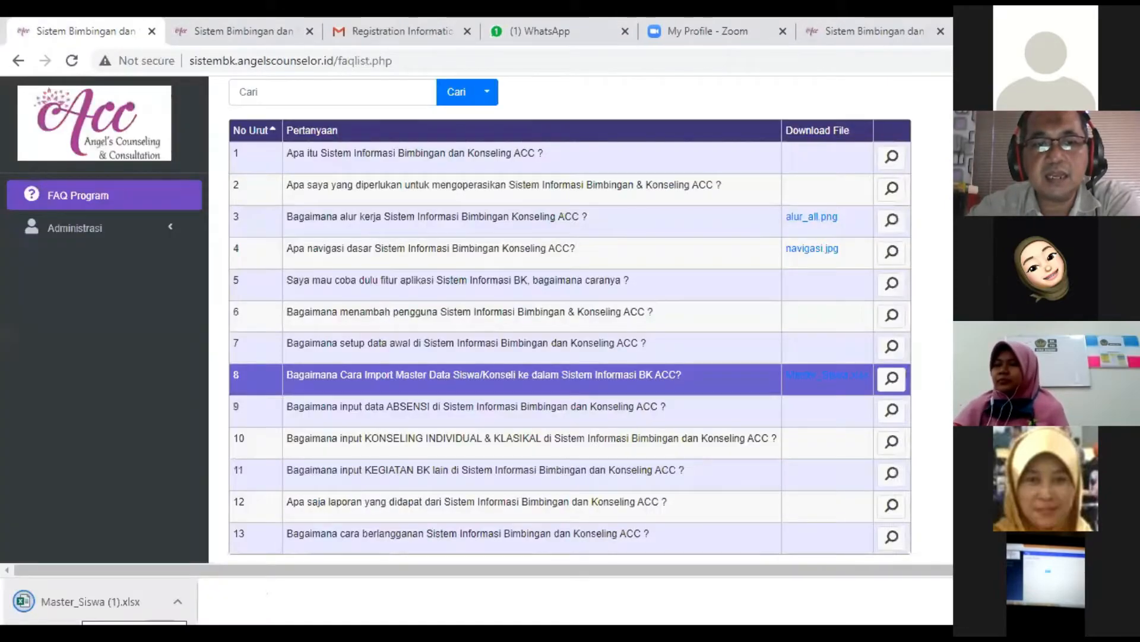
click(83, 602)
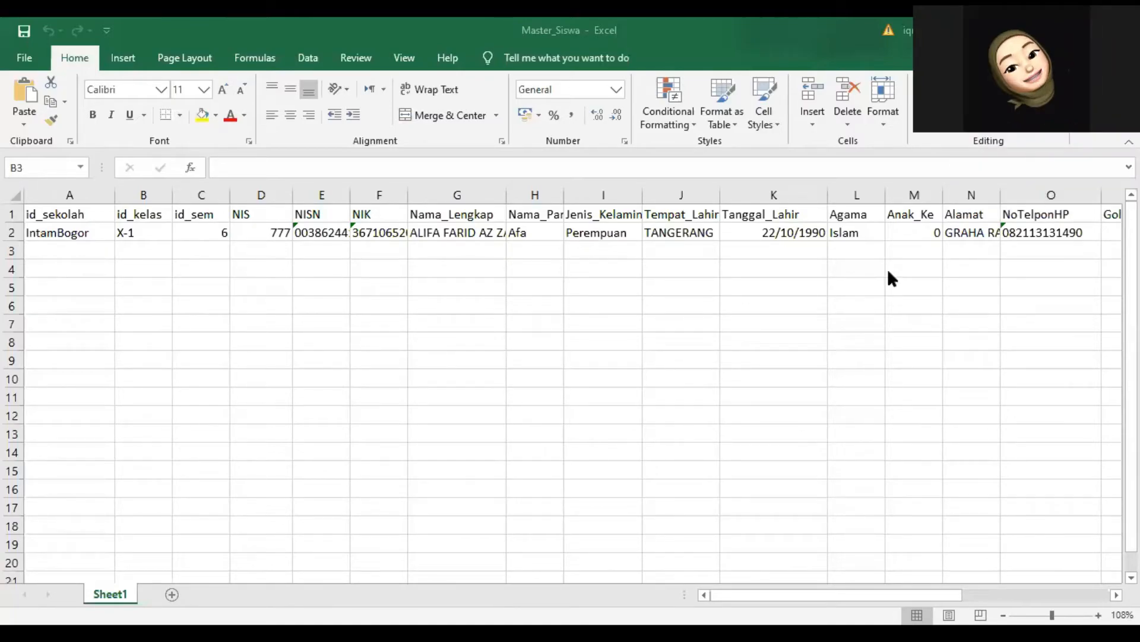
- Try to replace the id_sekolah value in cell A2 with the school code 007
click(86, 237)
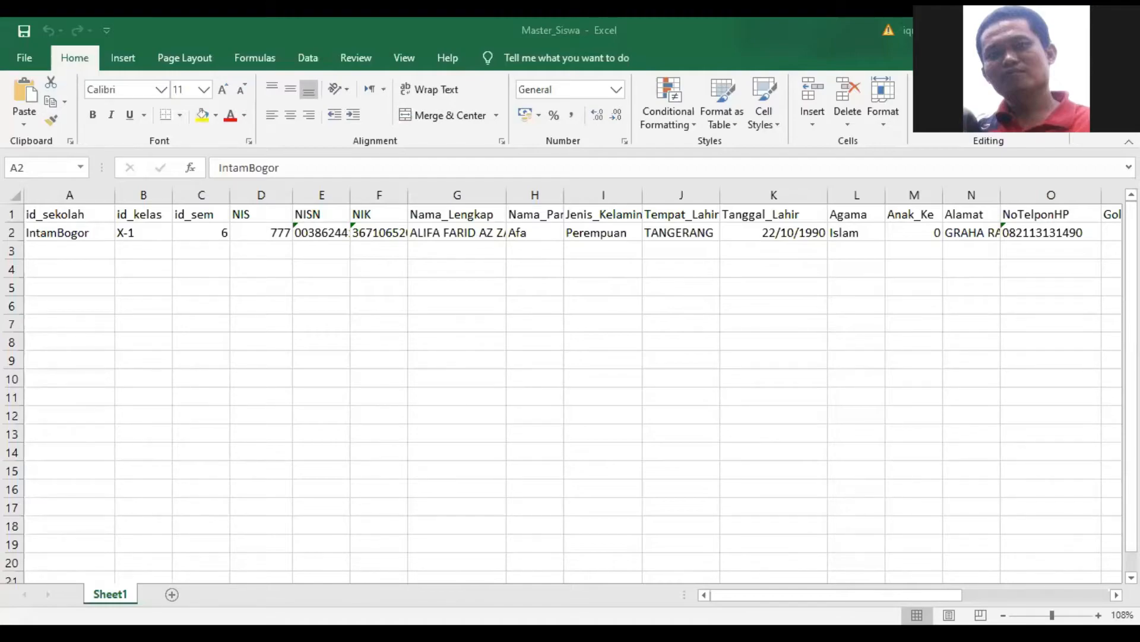
click(27, 234)
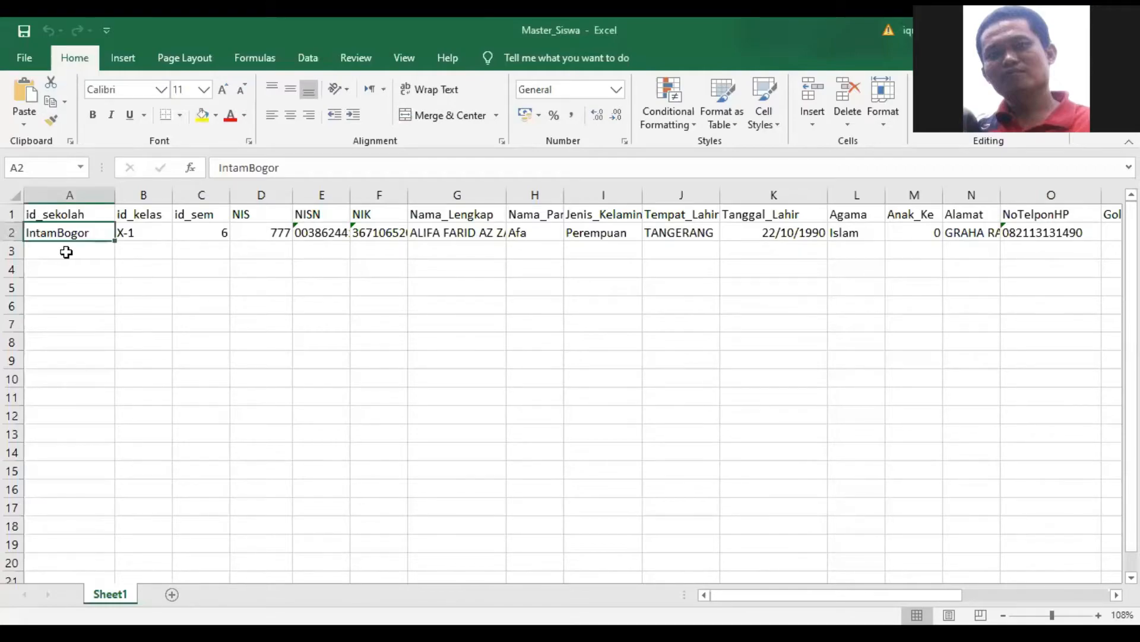
double_click(92, 232)
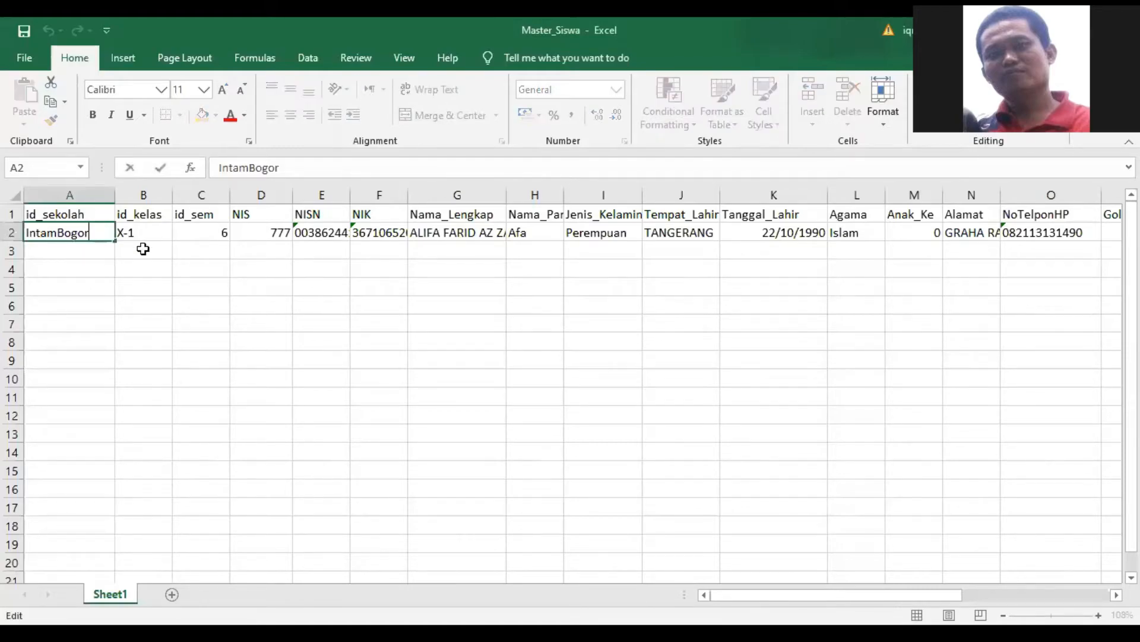
key(BackSpace)
key(BackSpace)
key(BackSpace)
key(BackSpace)
key(BackSpace)
key(BackSpace)
key(BackSpace)
key(BackSpace)
key(BackSpace)
key(BackSpace)
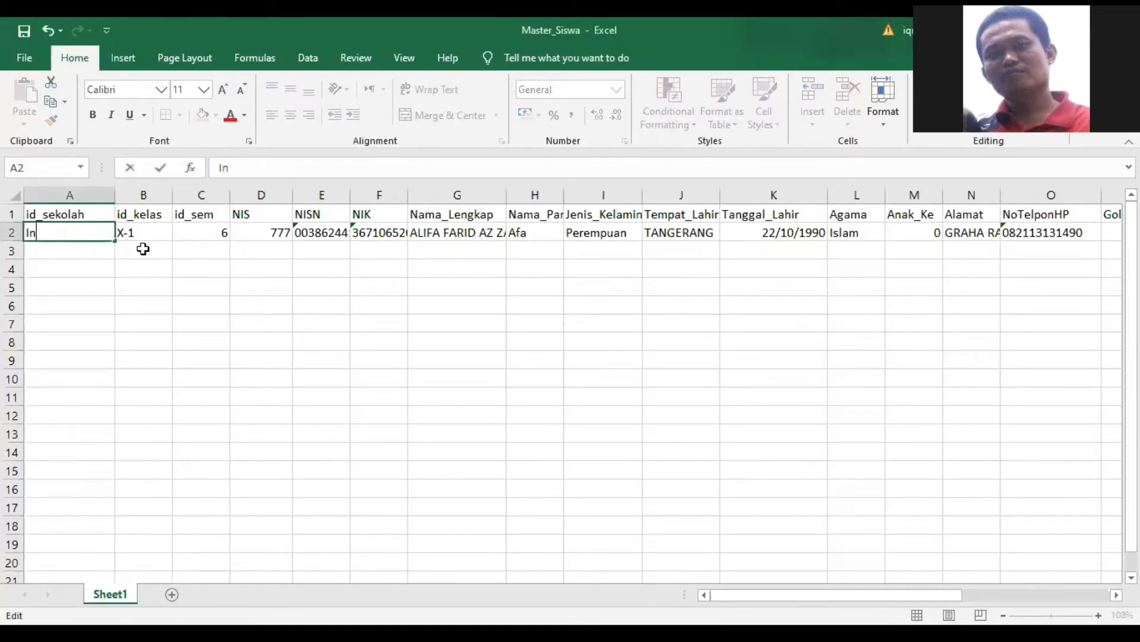
text(007)
key(Tab)
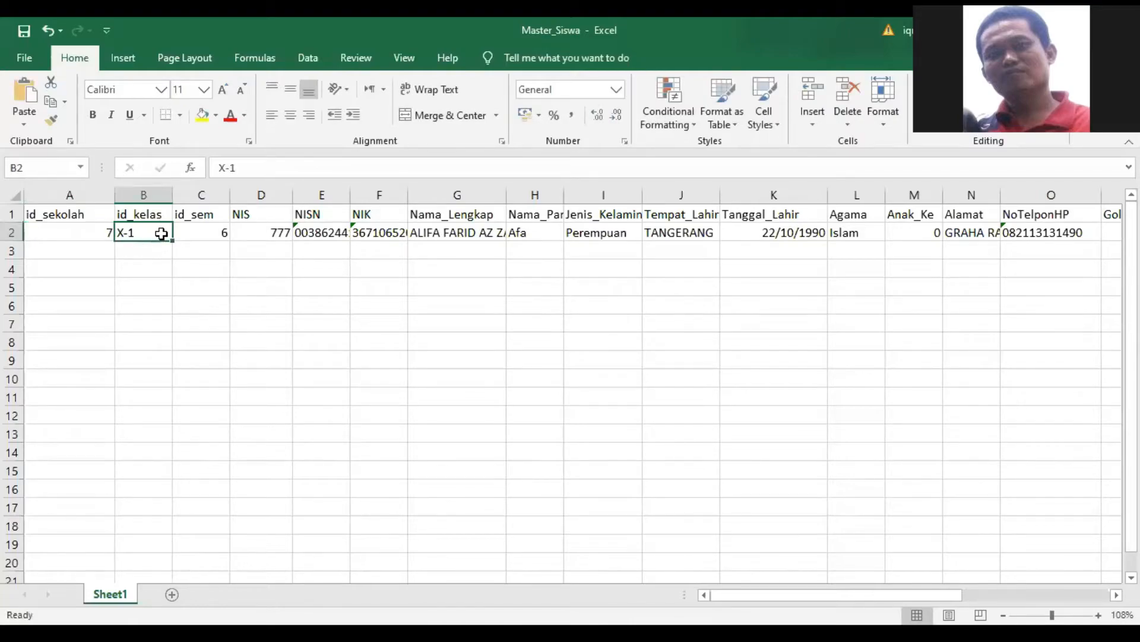
- Format the whole id_sekolah column as Text
click(101, 234)
click(71, 193)
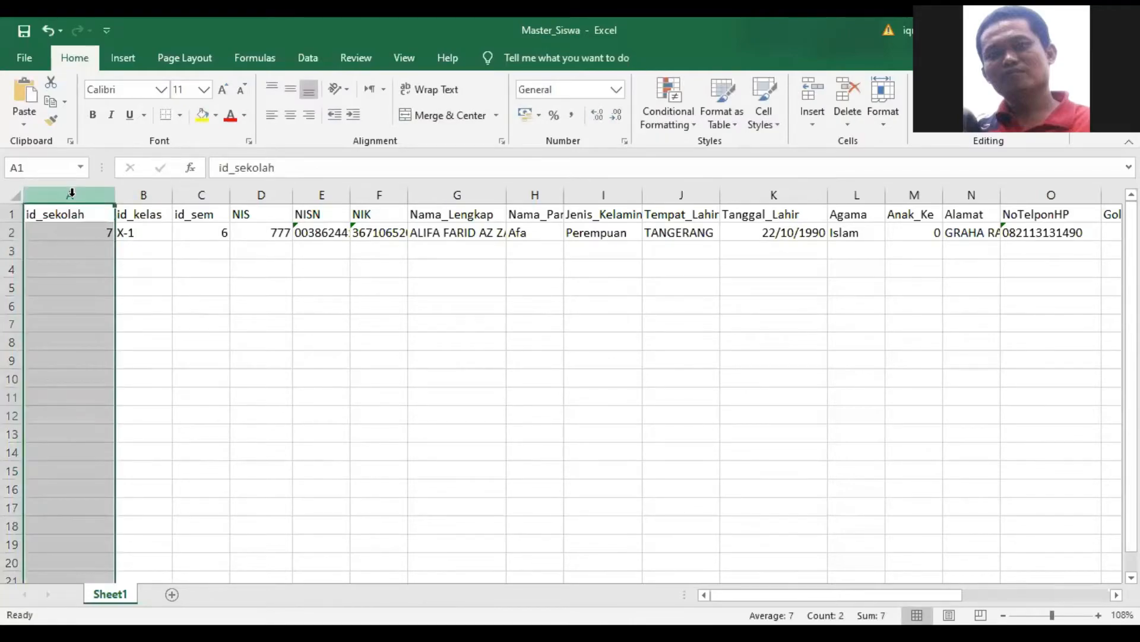
right_click(73, 196)
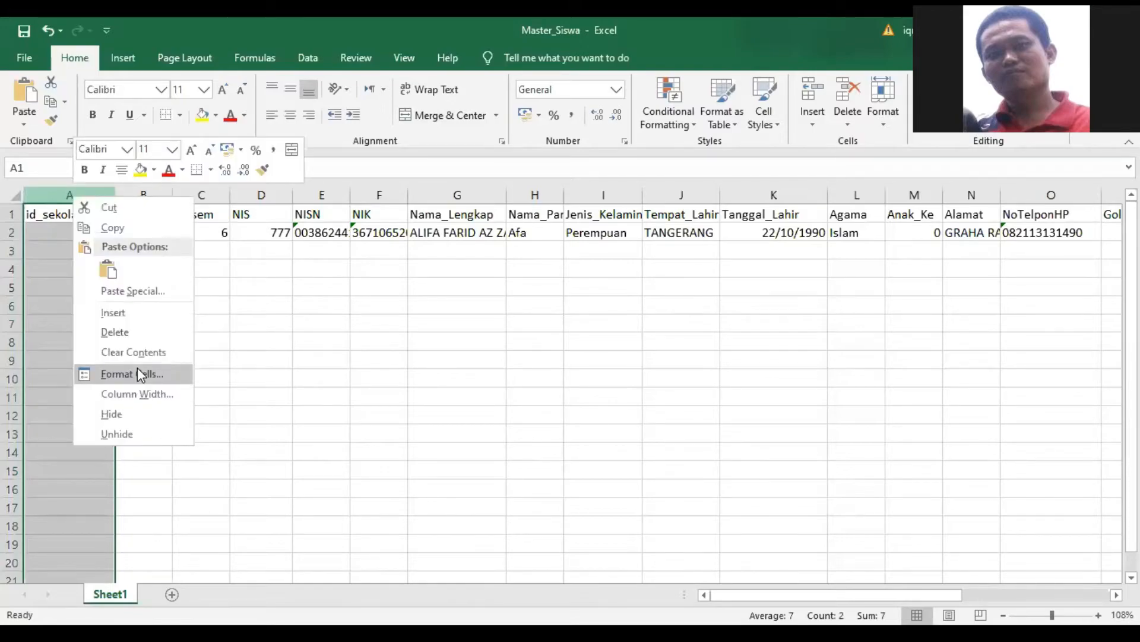
click(140, 374)
click(37, 340)
click(39, 330)
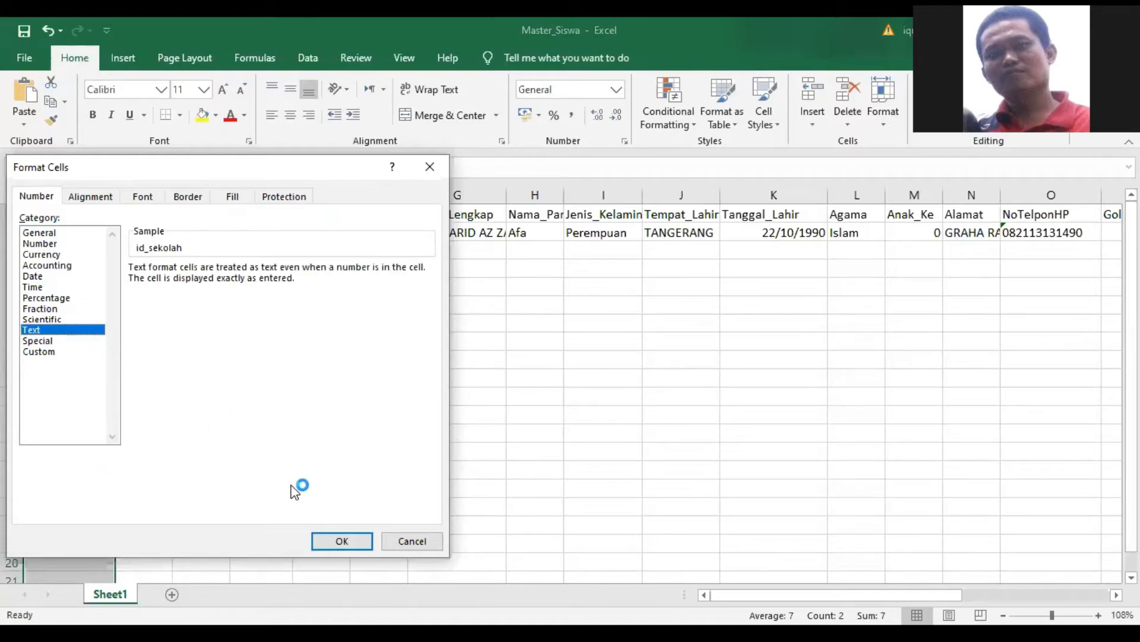
click(331, 538)
- Set the id_sekolah value in cell A2 to 007
click(29, 233)
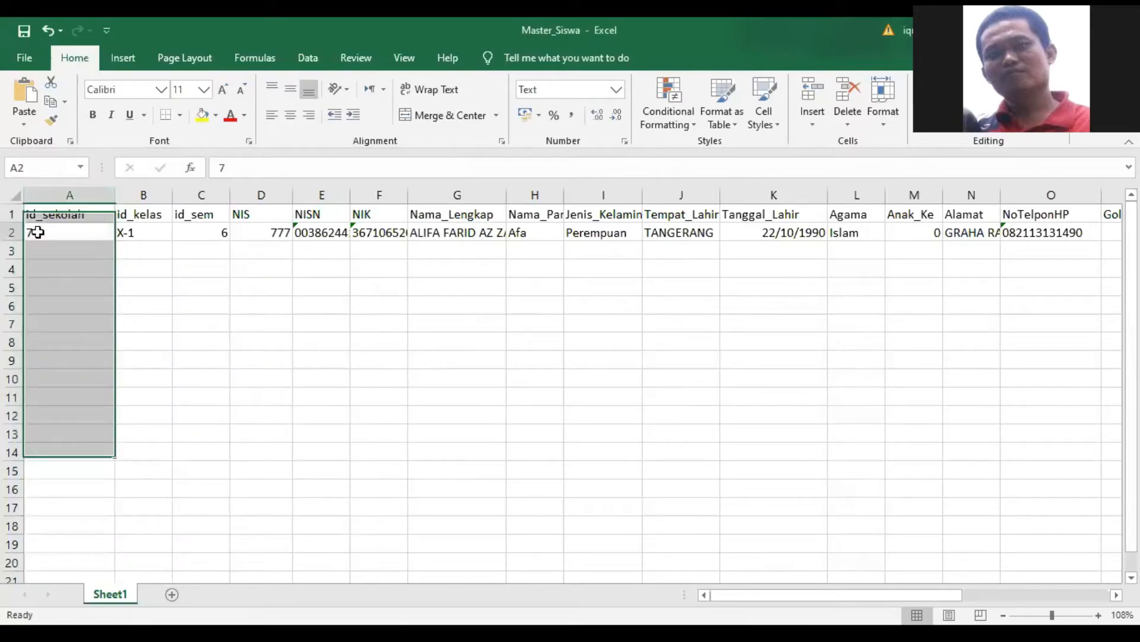
text(7)
key(Home)
text(00)
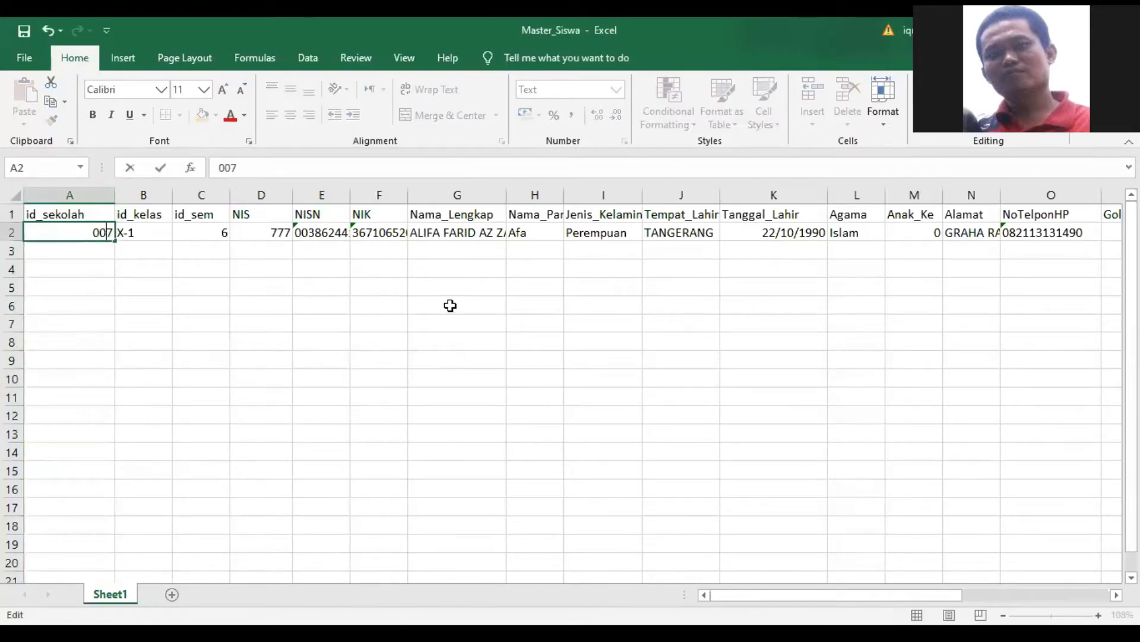
key(Return)
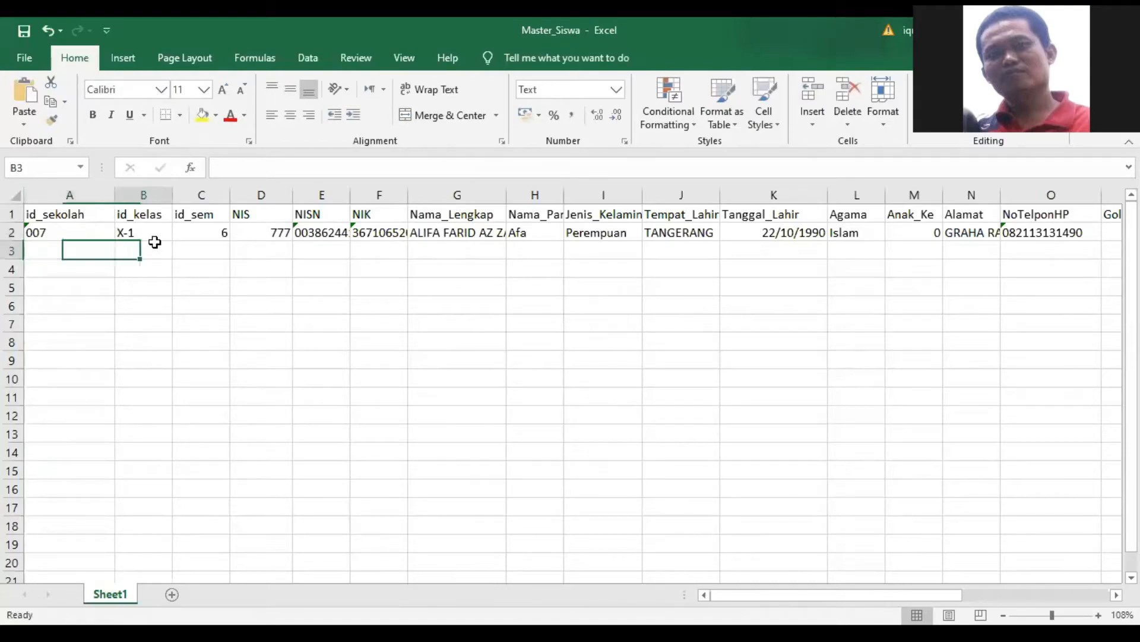
- Set the id_kelas value in row 2 to 1A and the id_sem value to 1
click(153, 232)
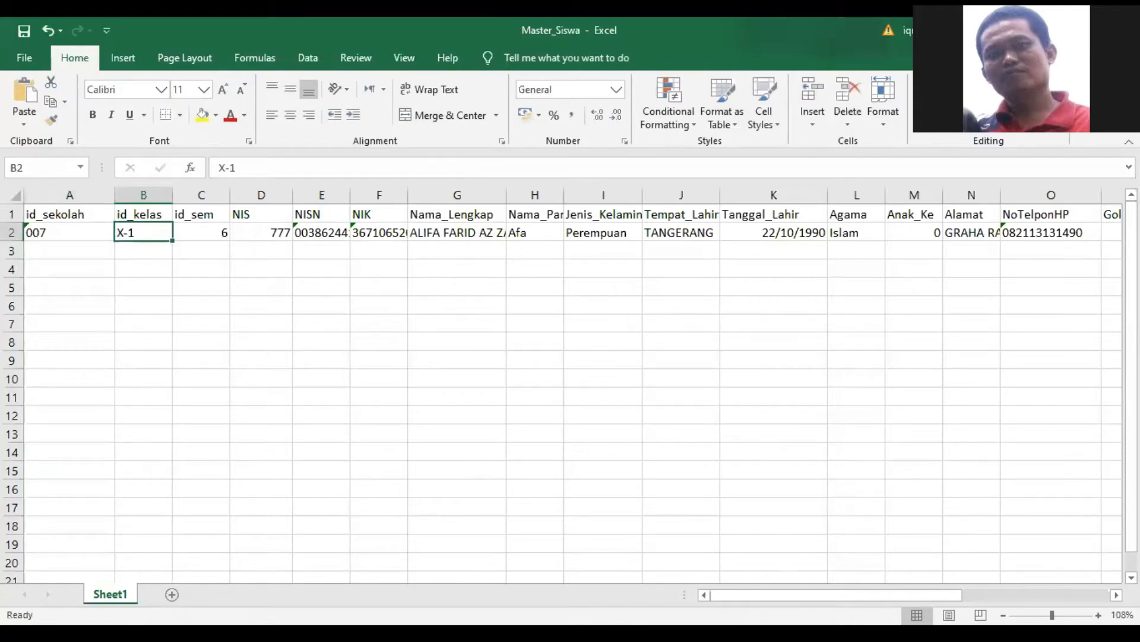
key(ctrl+s)
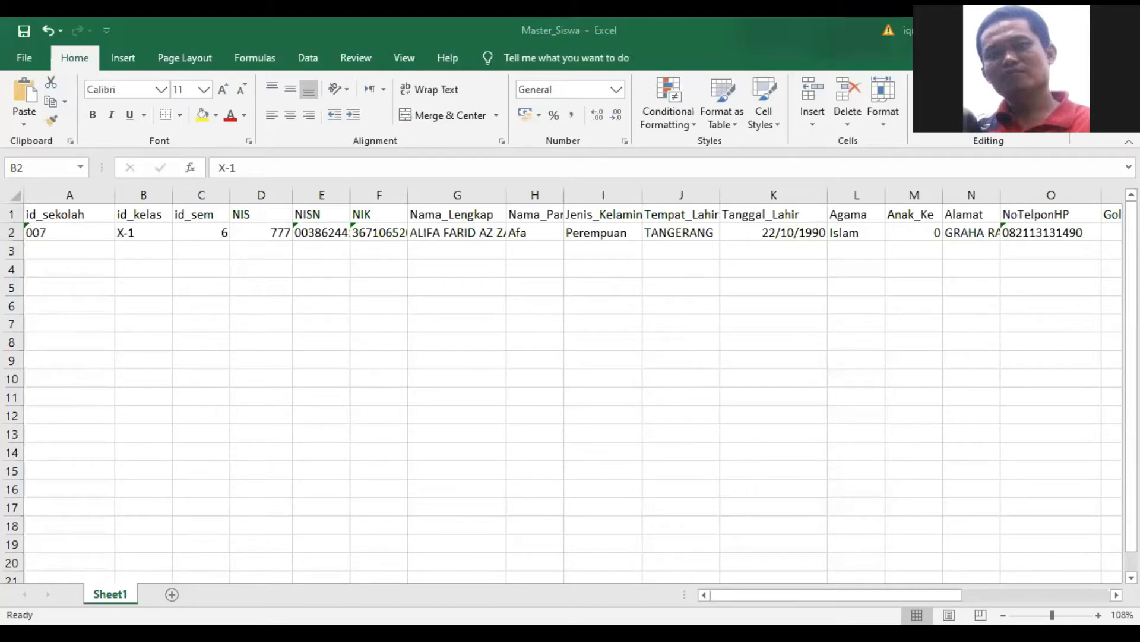
click(149, 233)
double_click(149, 233)
key(BackSpace)
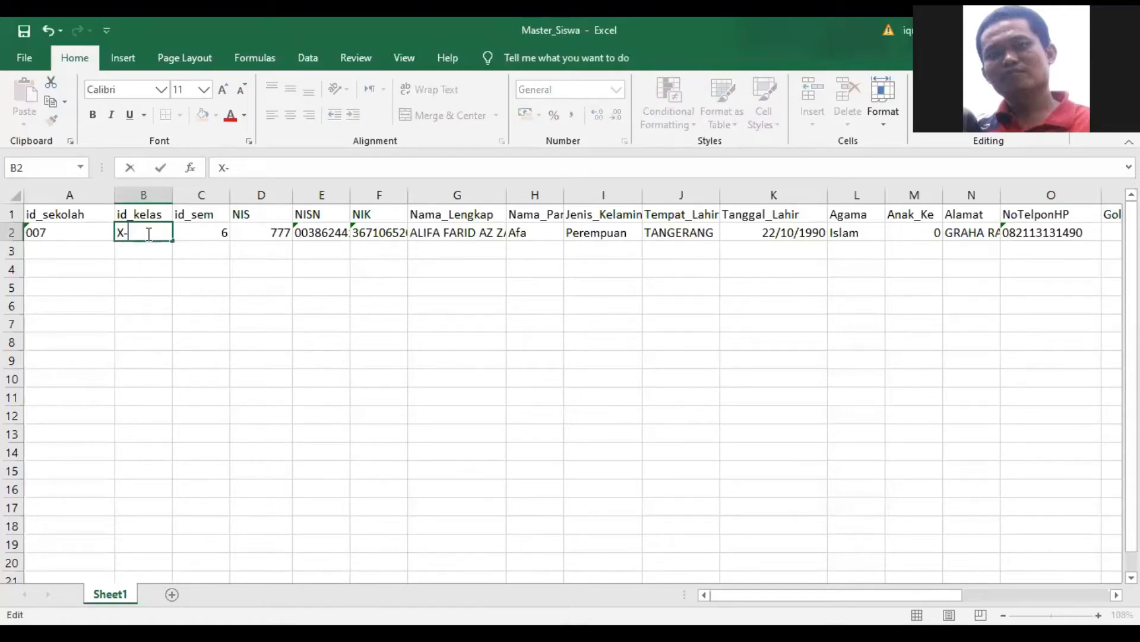
key(BackSpace)
key(BackSpace)
text(1A)
key(Tab)
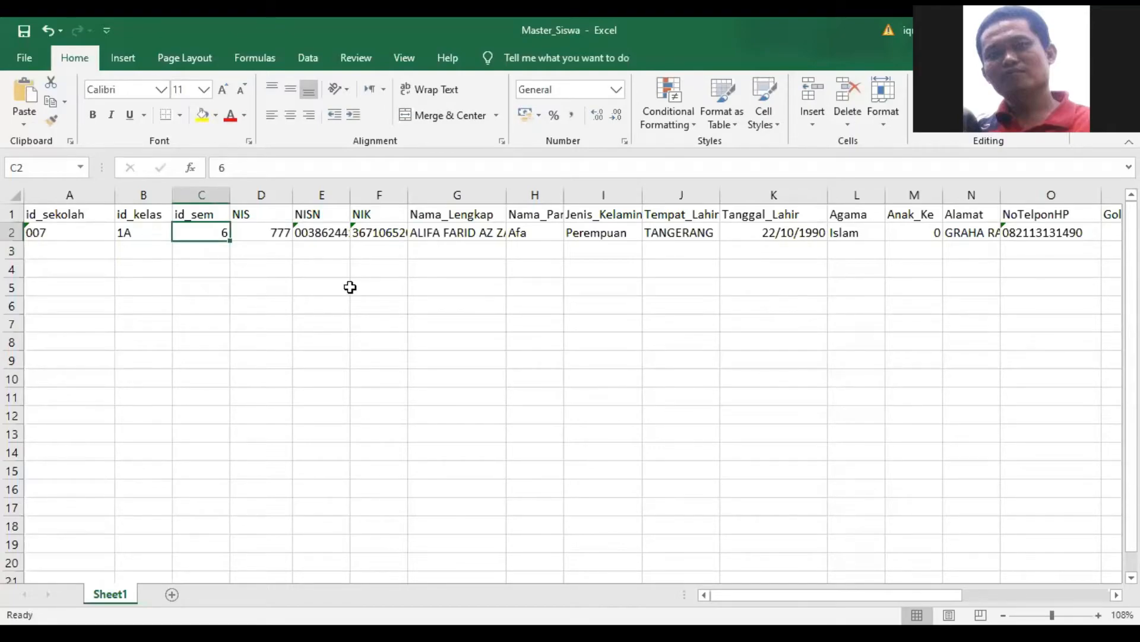
text(1)
key(Return)
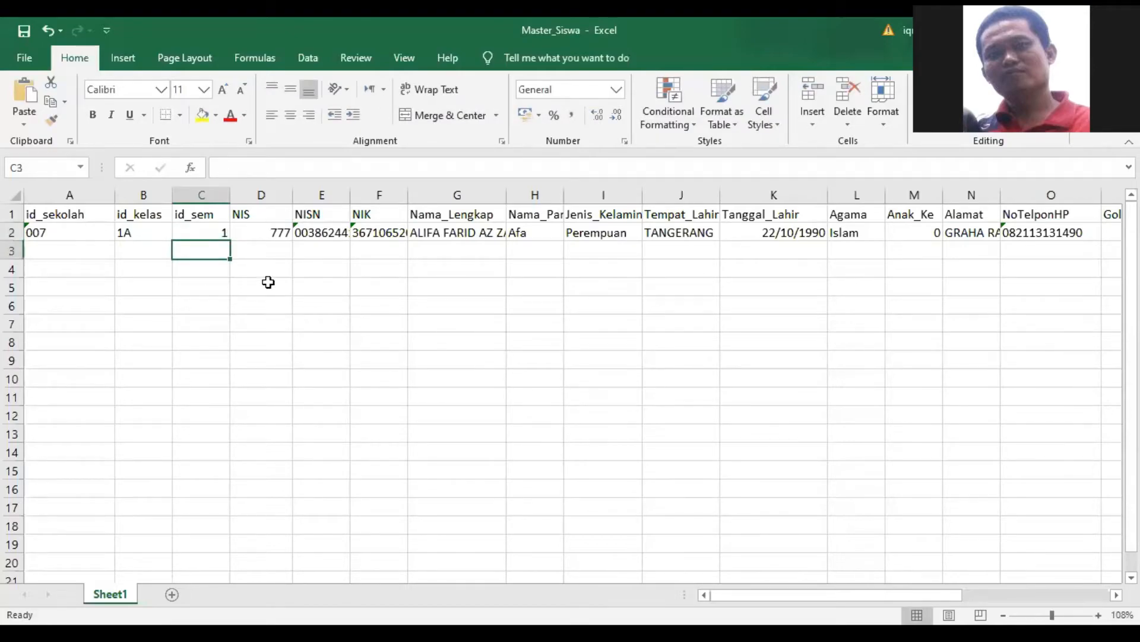
- Replace the NIS in cell D2 with the new student number
click(269, 232)
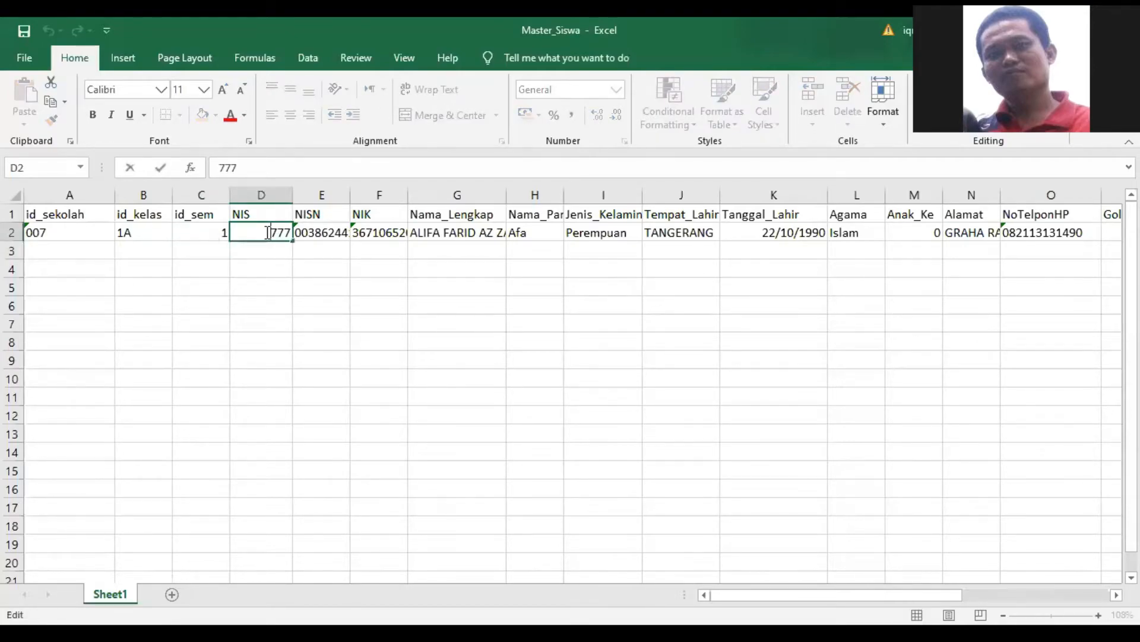
drag(269, 233, 285, 232)
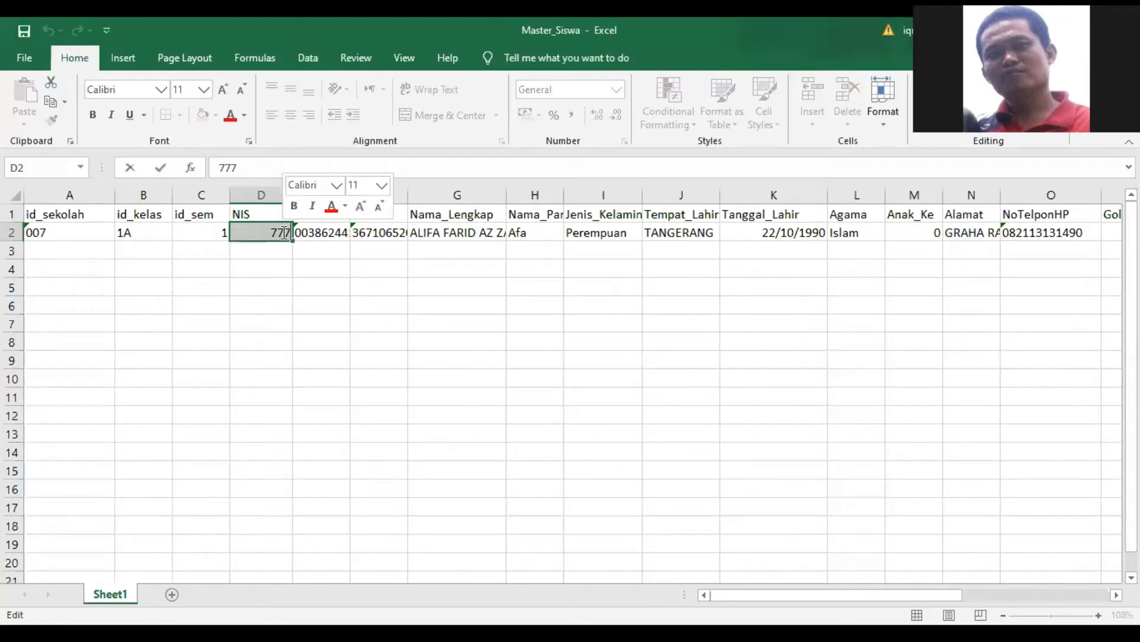
text(789)
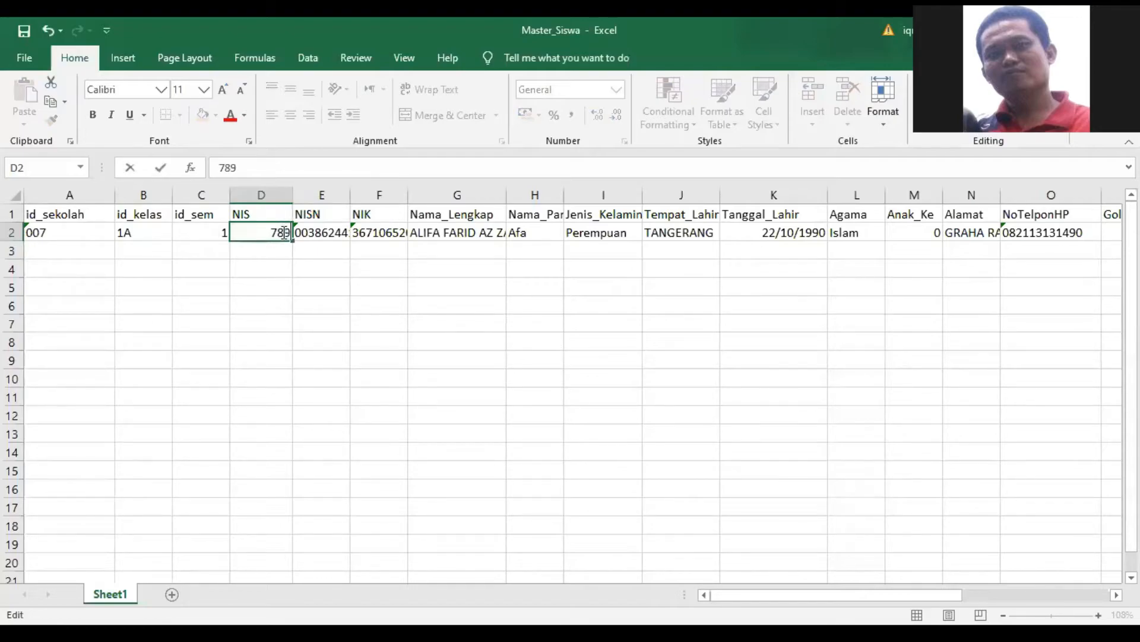
key(Tab)
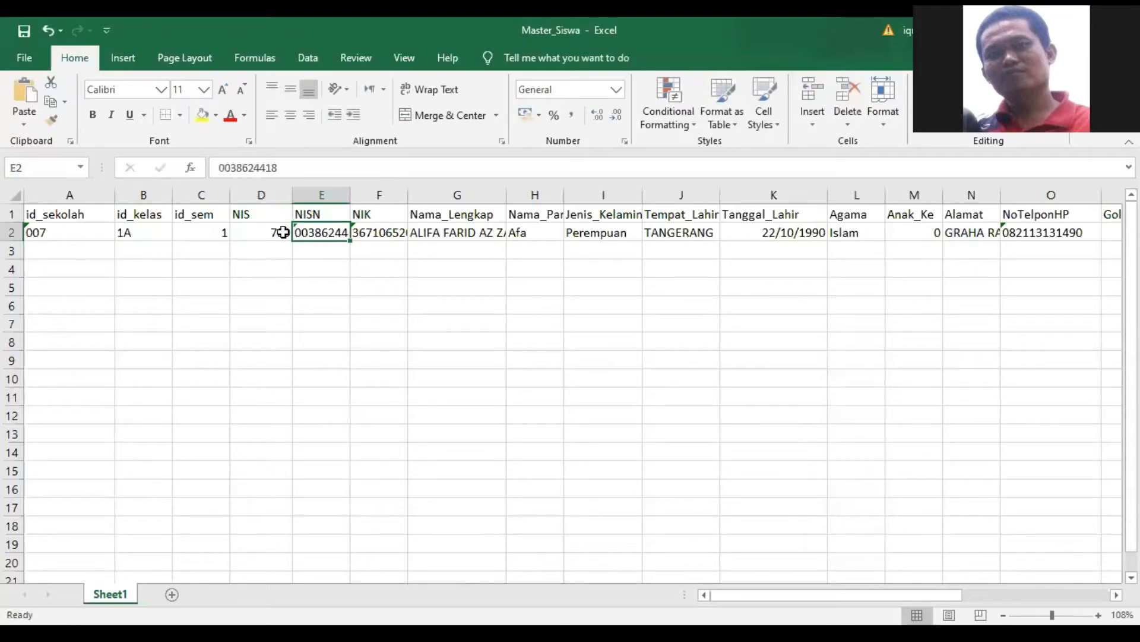
click(484, 260)
click(470, 230)
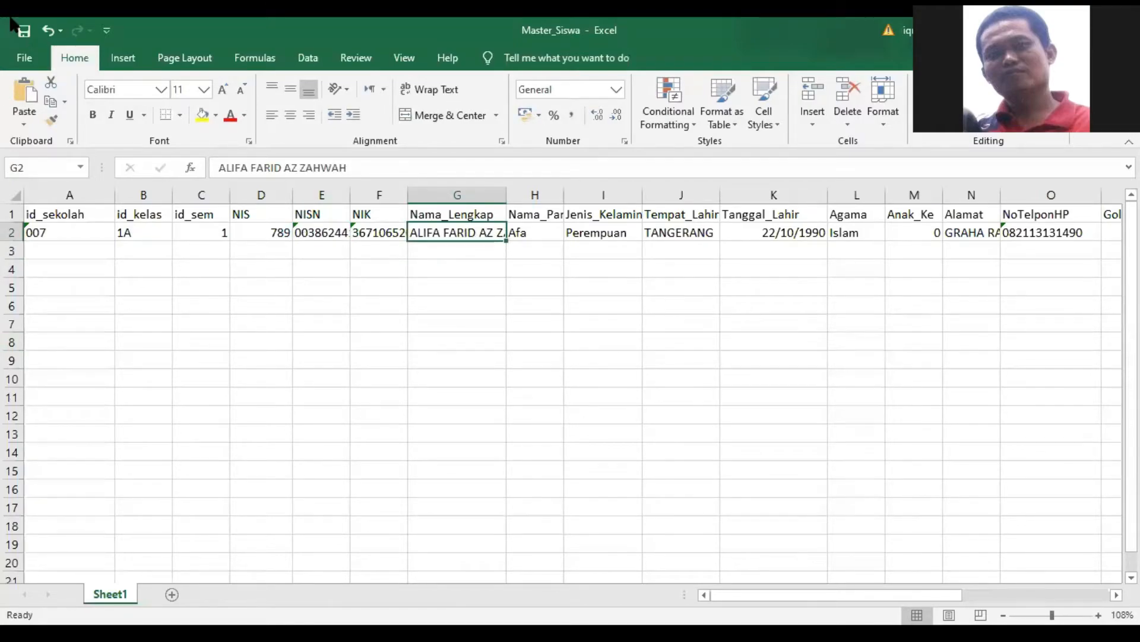
- Start a second student record in row 3 with id_sekolah 007, id_kelas 1A and id_sem 1
click(48, 246)
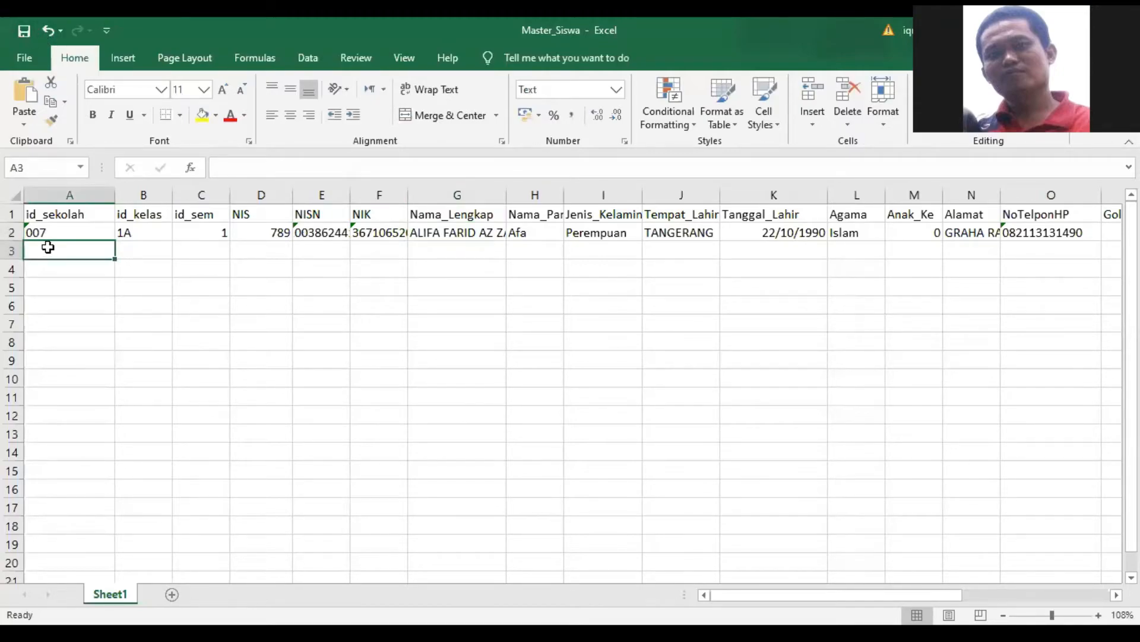
text(007)
key(Tab)
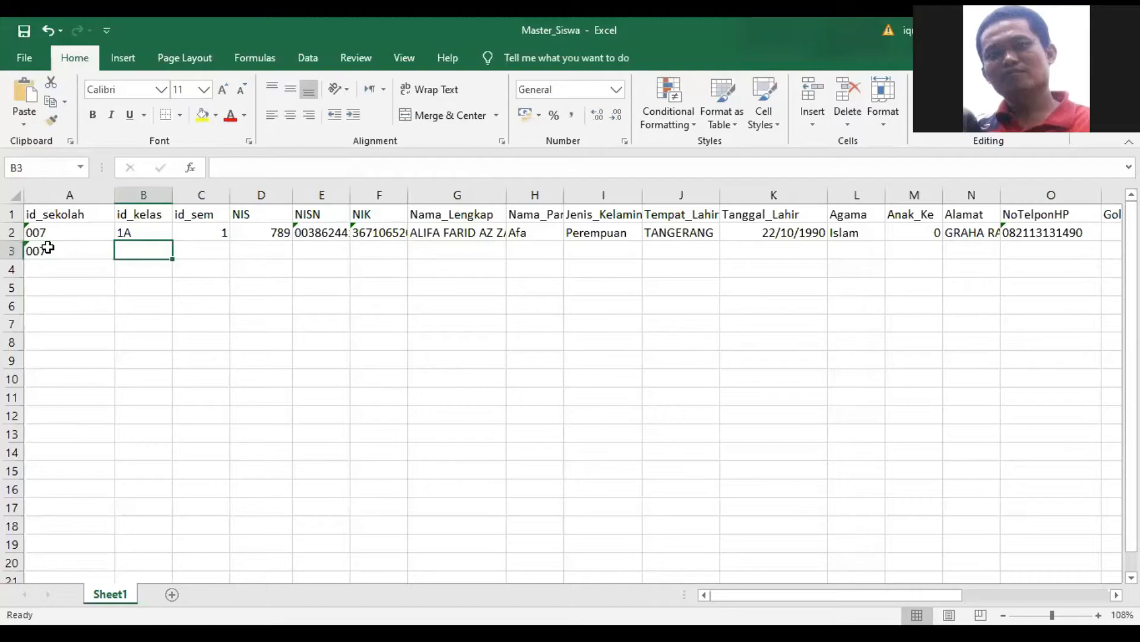
text(1A)
key(Tab)
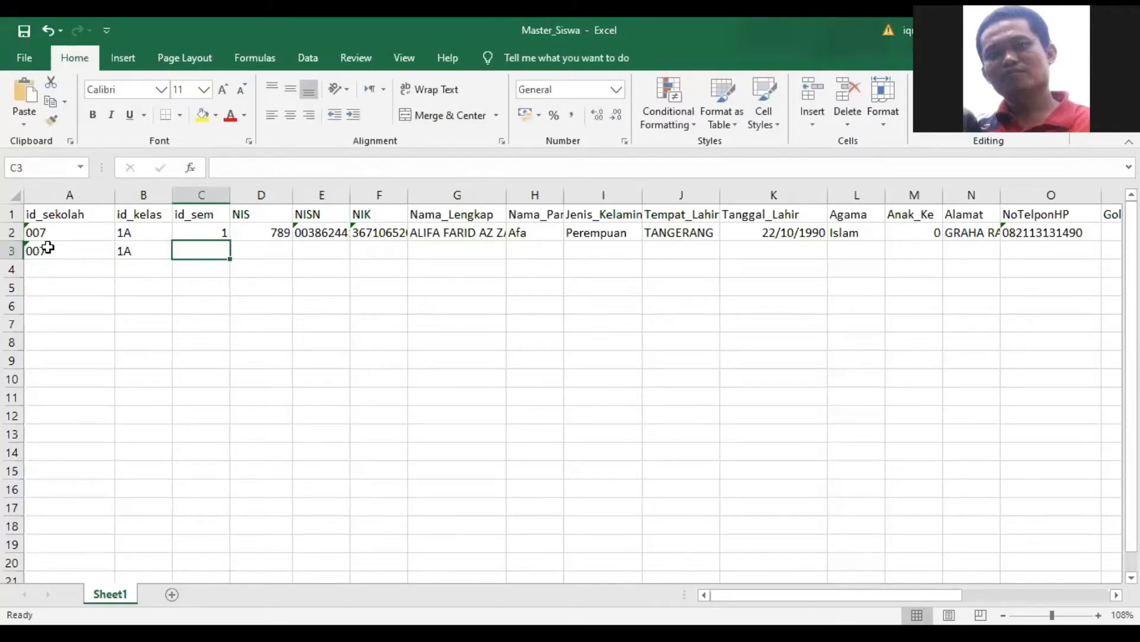
text(1)
key(Tab)
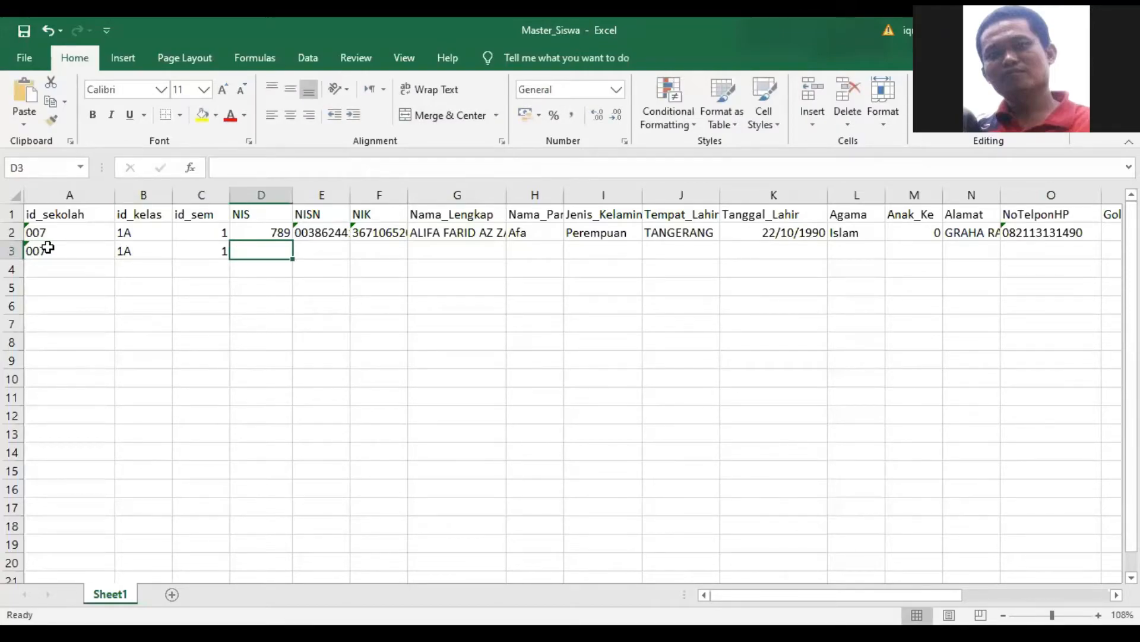
- Enter the second student's NIS and full name in row 3, leaving NISN and NIK blank
text(888)
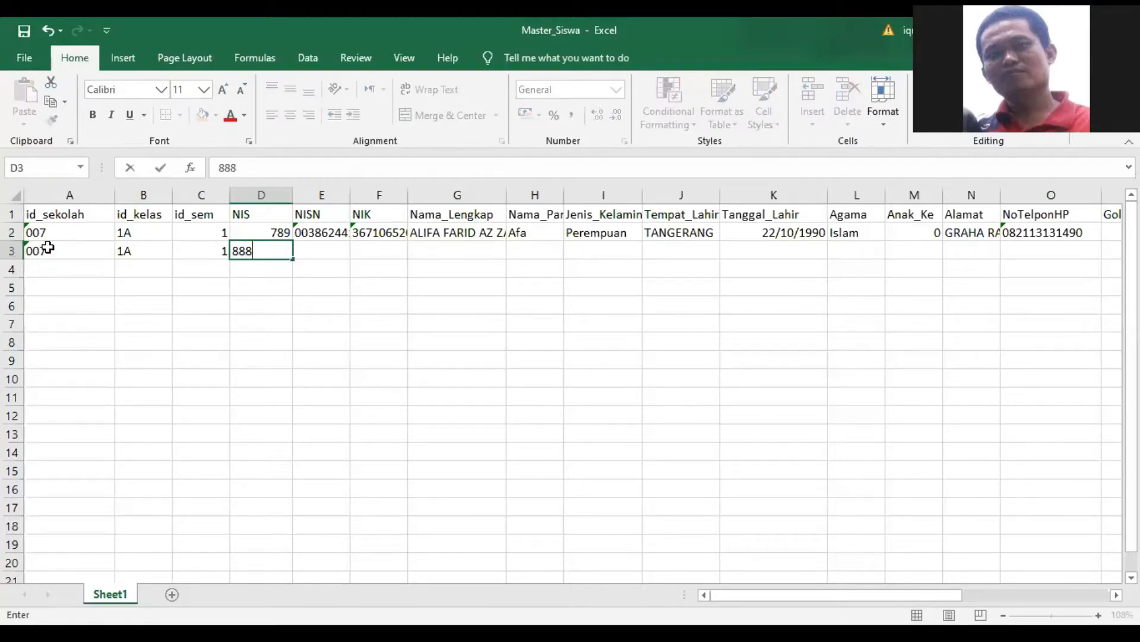
key(Tab)
key(Tab)
key(Tab)
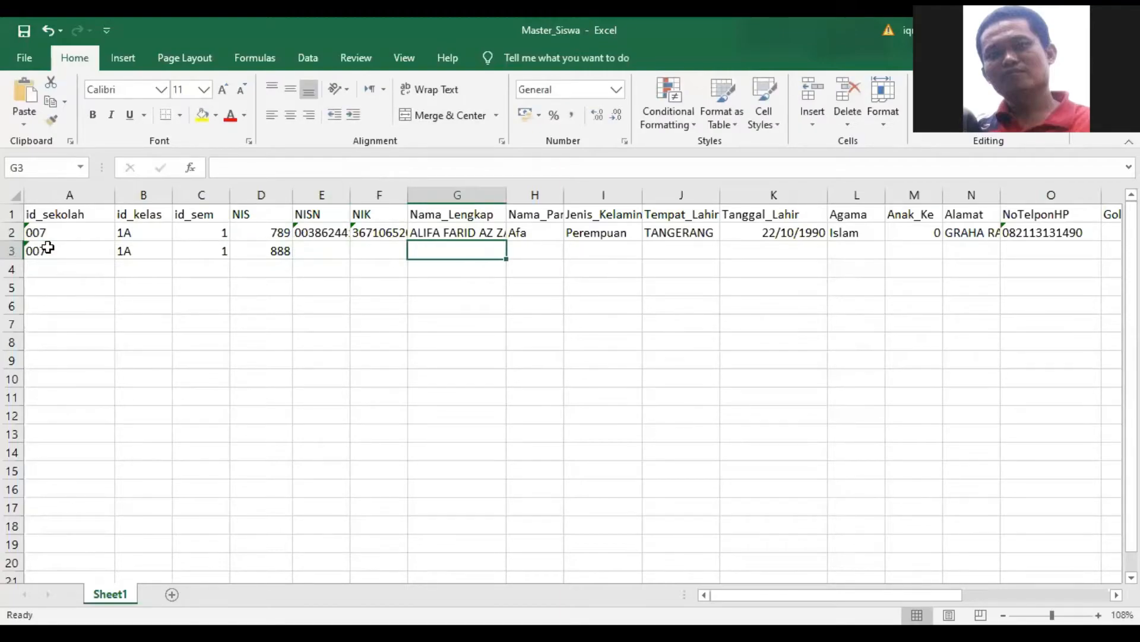
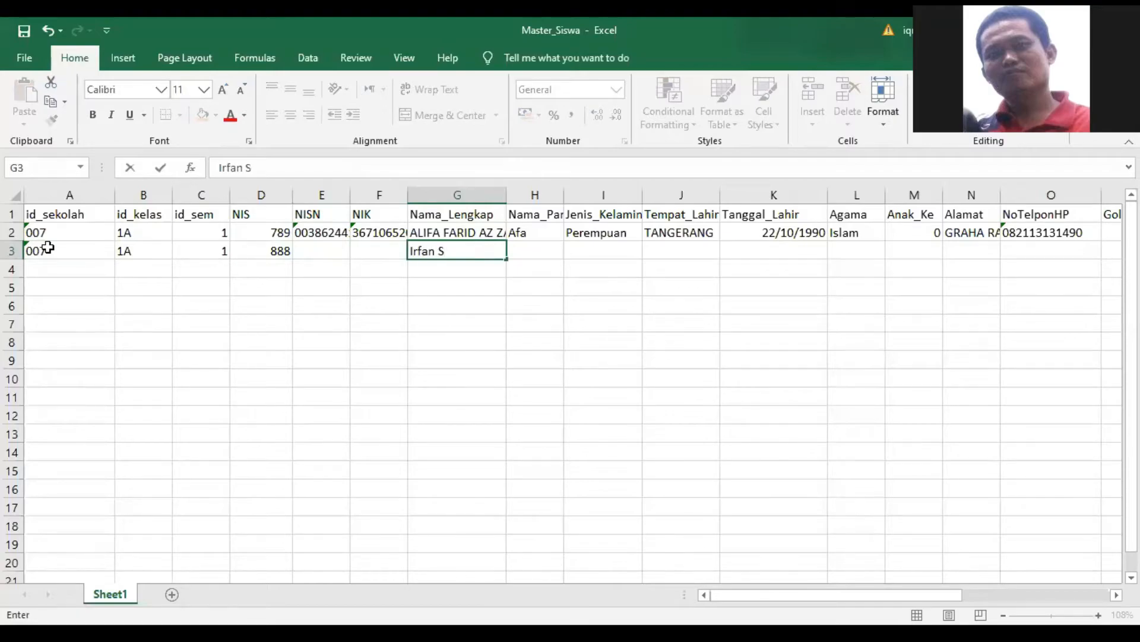
key(Tab)
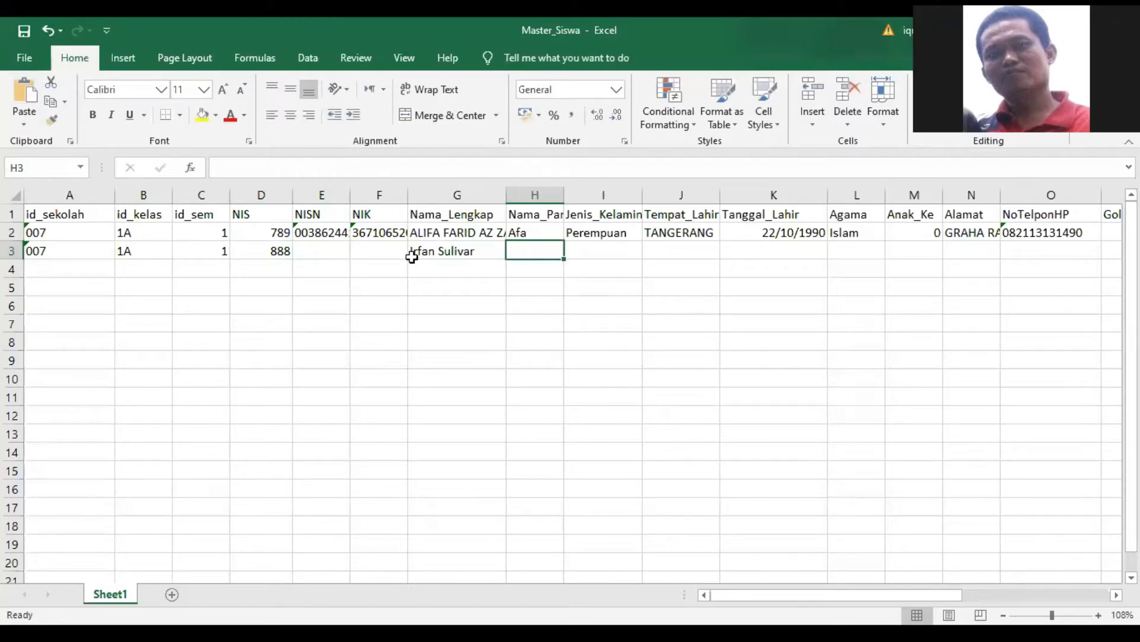
- Copy the second student's full name from cell G3 into the nickname cell H3
click(442, 256)
key(ctrl+c)
click(558, 252)
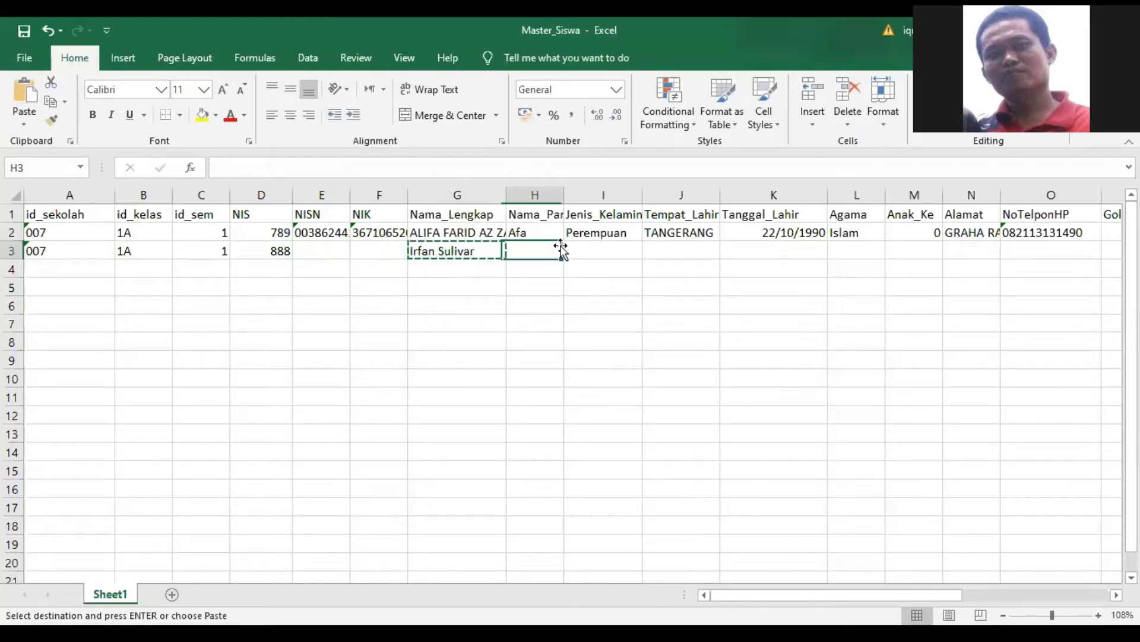
key(ctrl+v)
click(560, 283)
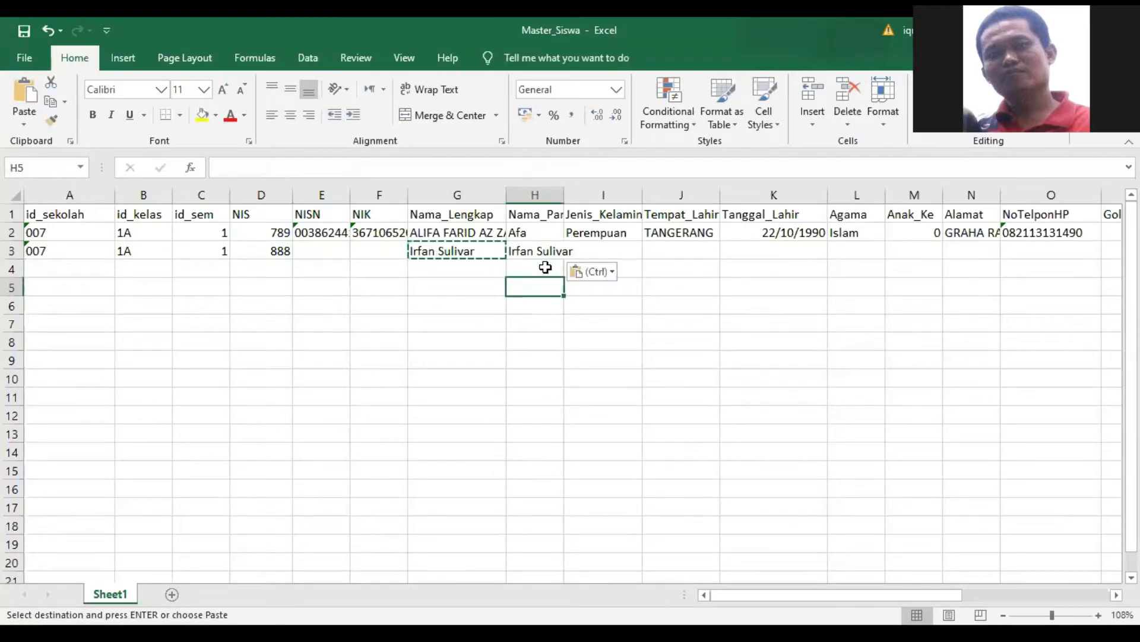
double_click(546, 268)
click(578, 320)
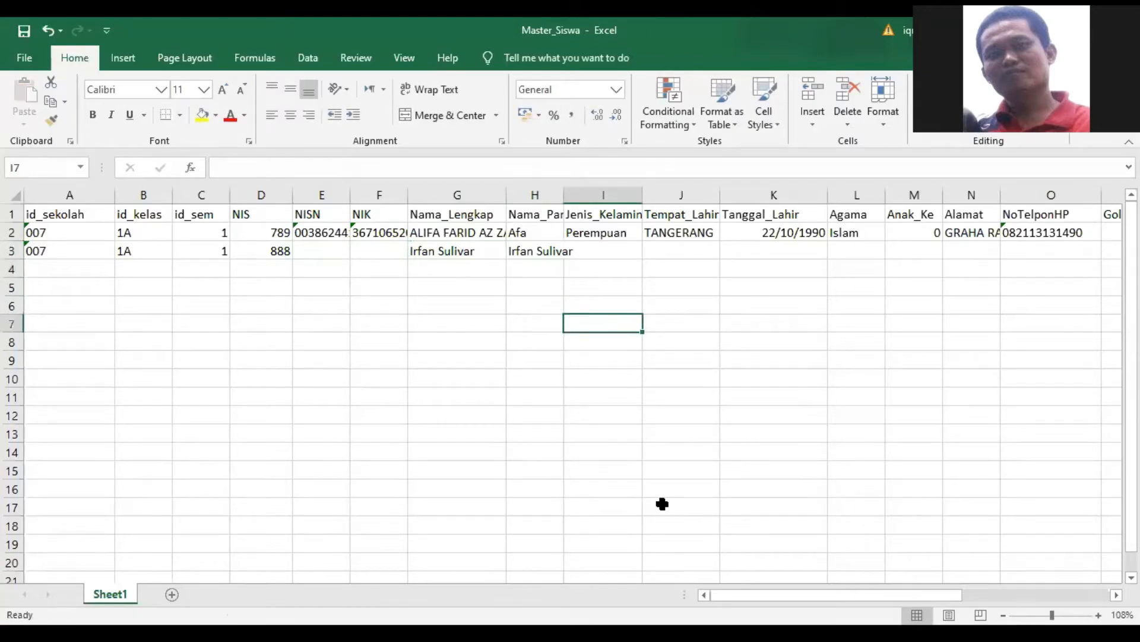
- Highlight the id_sekolah, id_kelas, id_sem, NIS and Nama_Lengkap columns one by one, and save the workbook
click(69, 196)
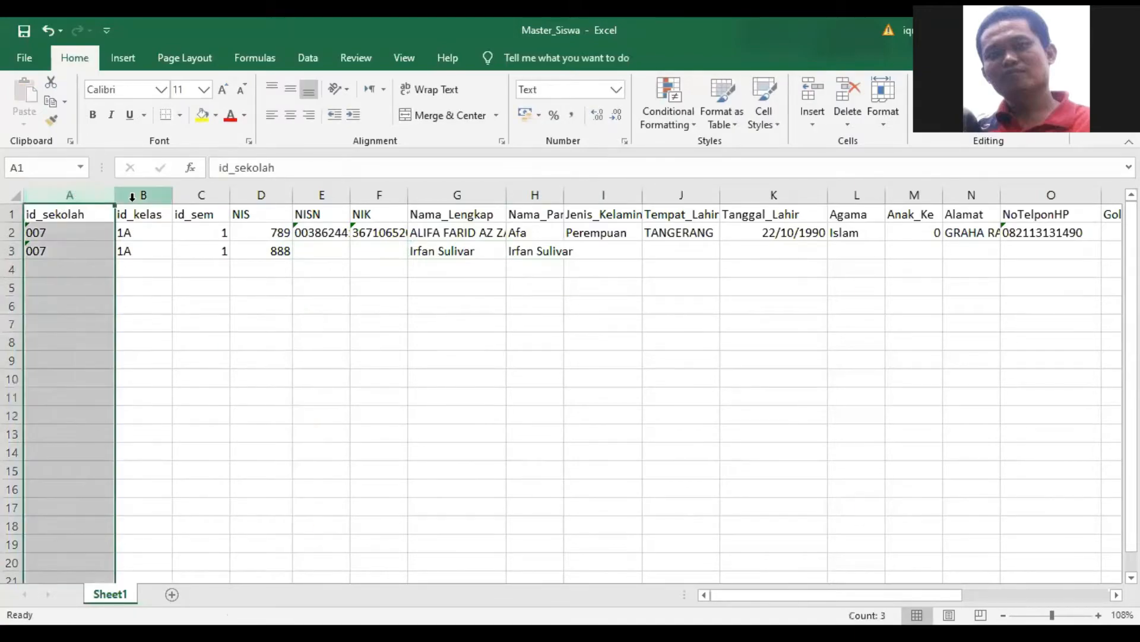
click(133, 196)
click(204, 196)
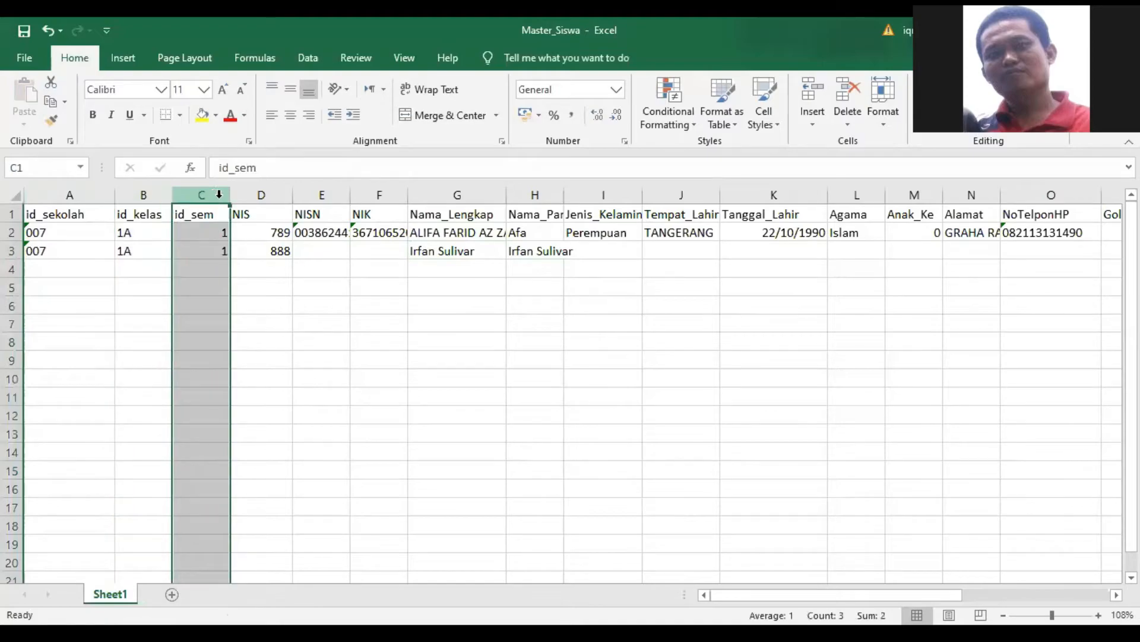
click(270, 196)
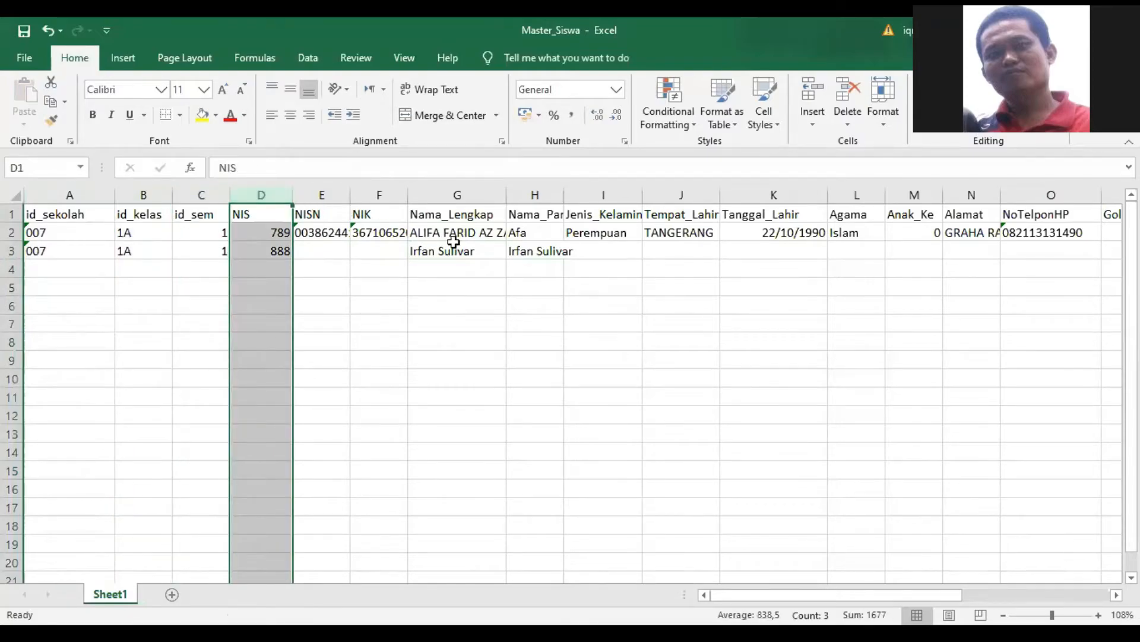
click(486, 195)
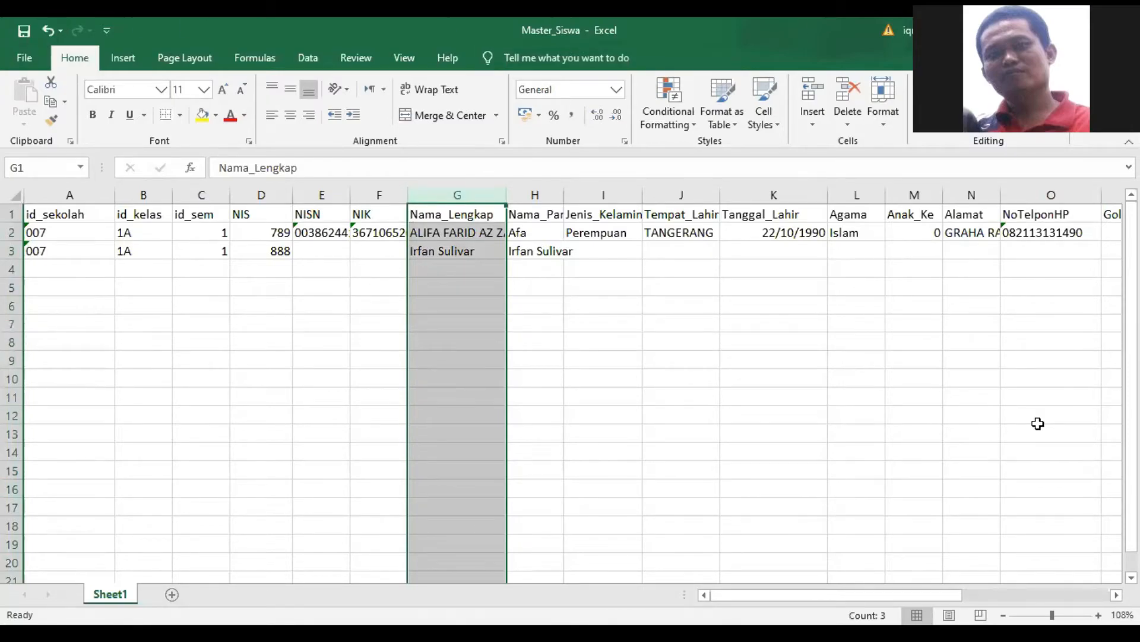
click(24, 31)
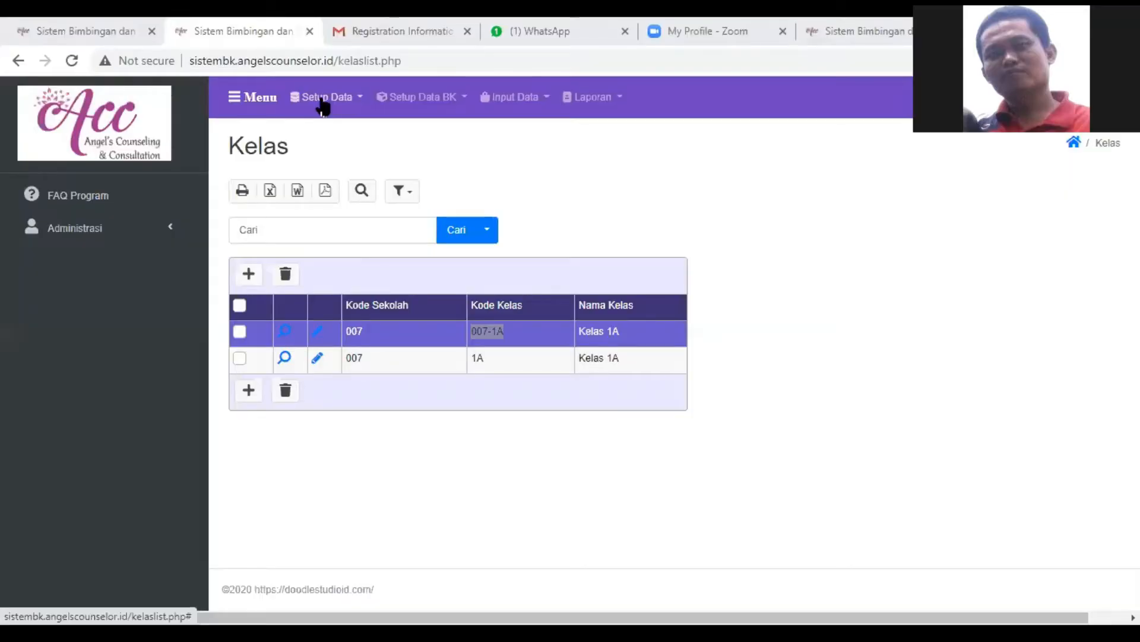
- Switch to Sistem BK in the browser and open the import dialog of the Master Siswa / Konseli list
click(322, 100)
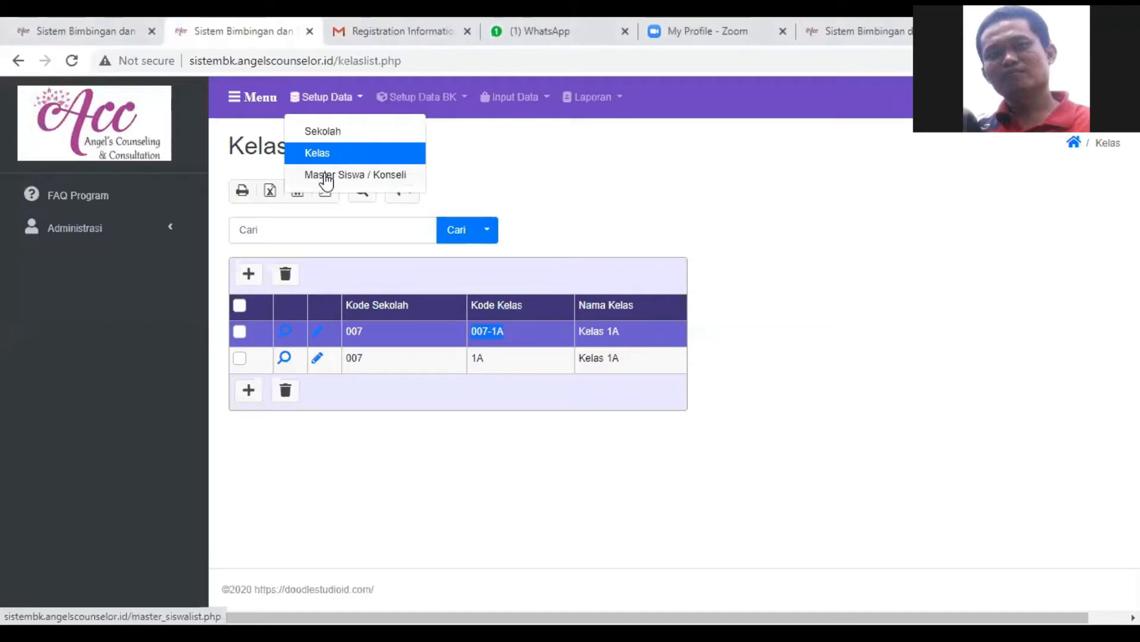
click(324, 173)
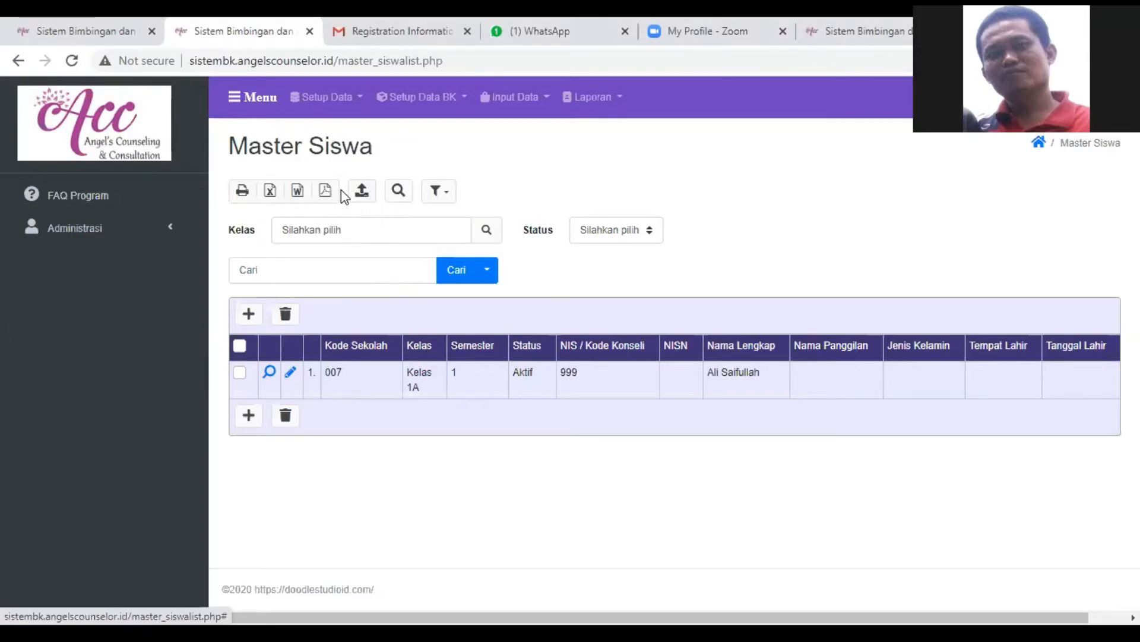
click(362, 191)
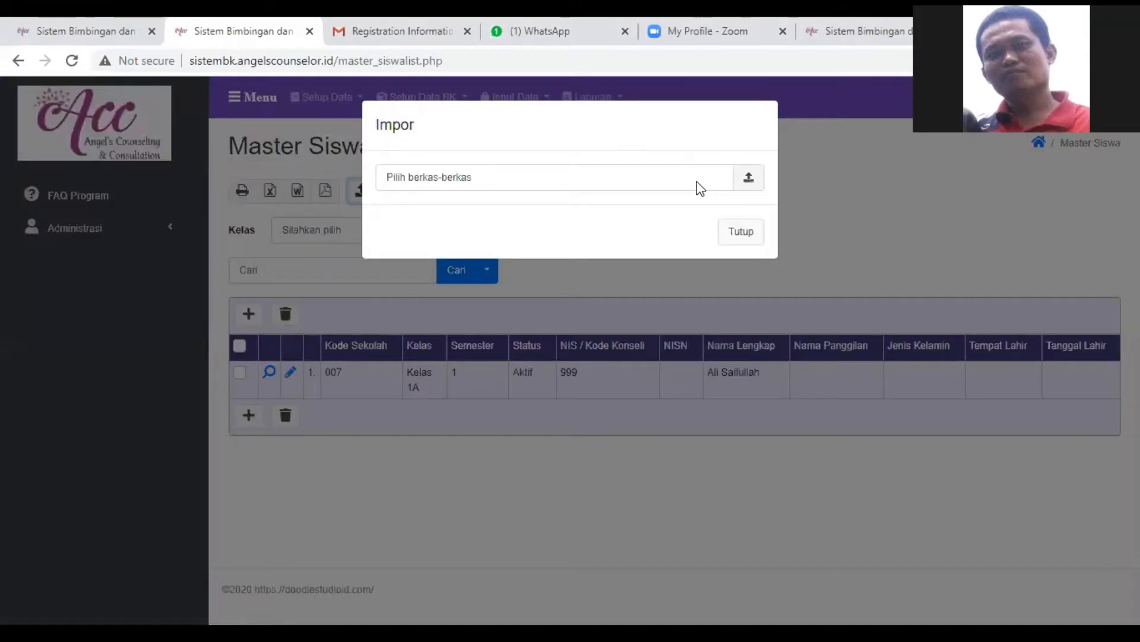
- Try to import the Master_Siswa workbook from the Download folder on drive D into the student list
click(758, 183)
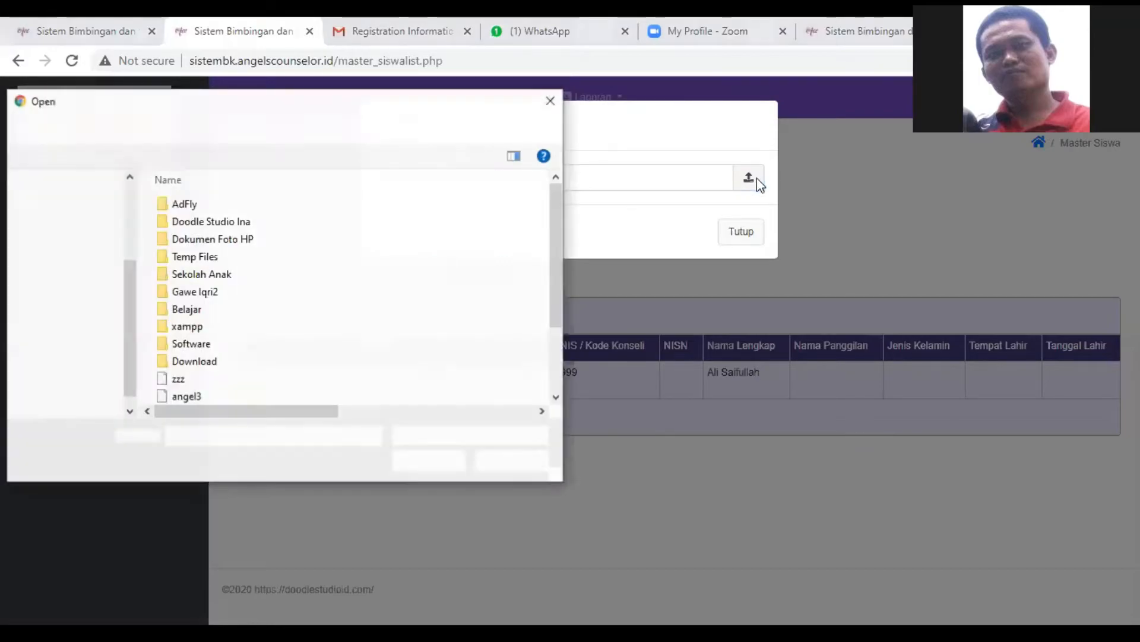
scroll(373, 338, down, 2)
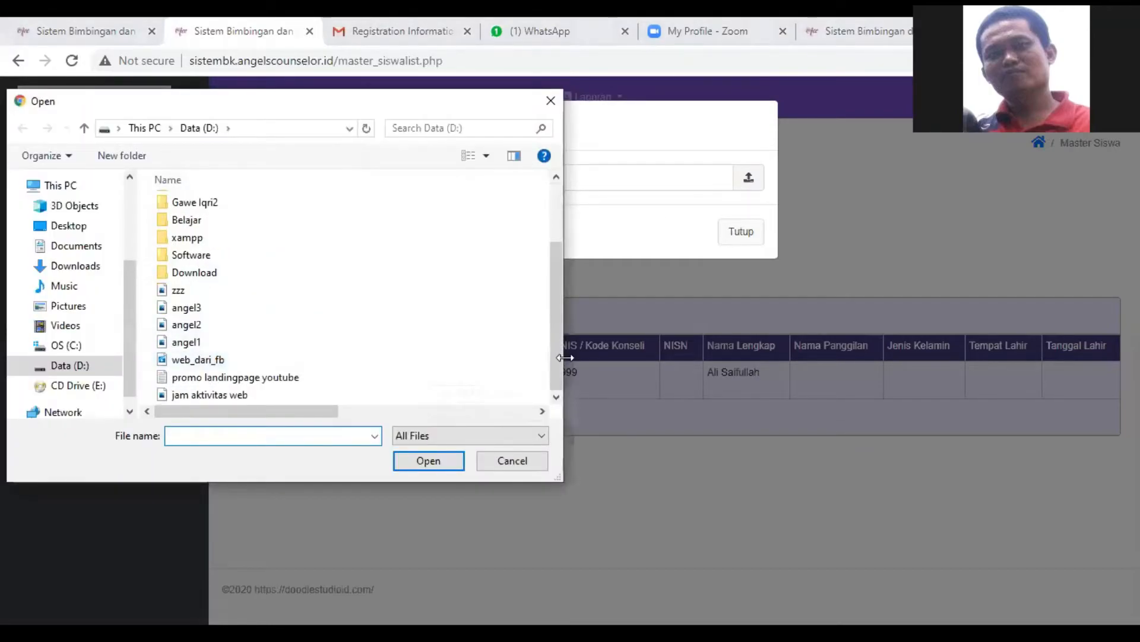
drag(557, 365, 557, 306)
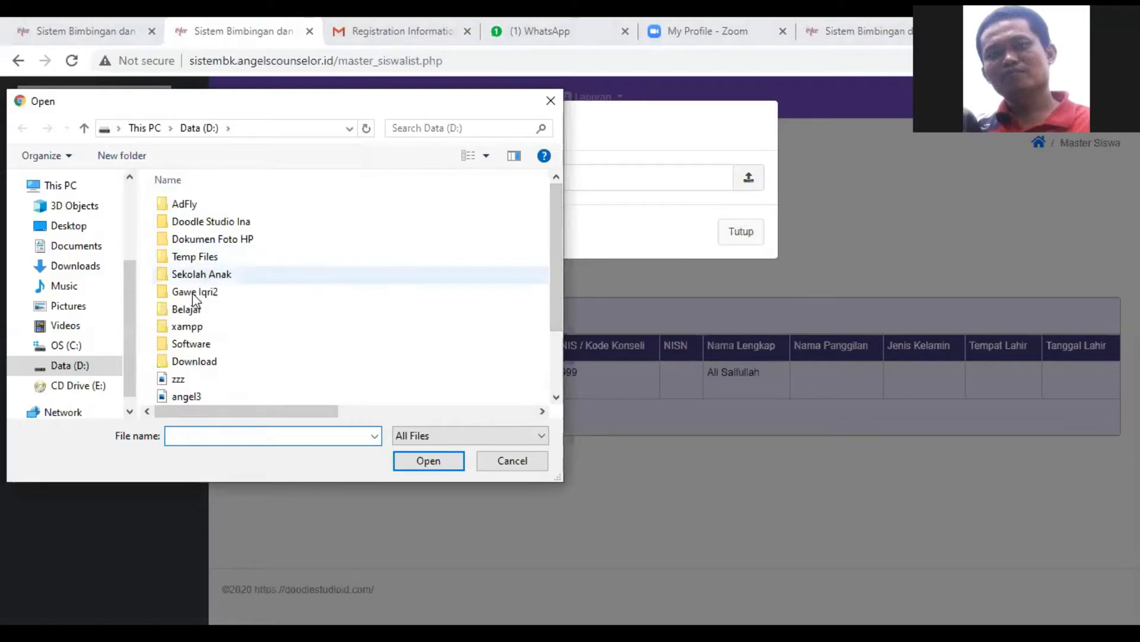
double_click(188, 362)
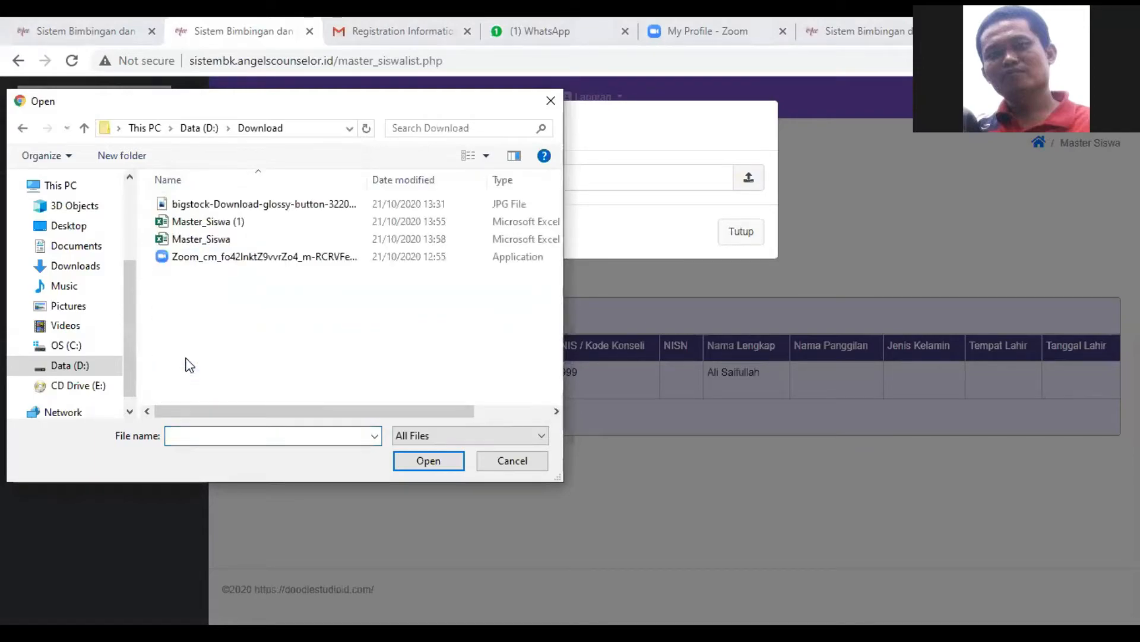
click(225, 240)
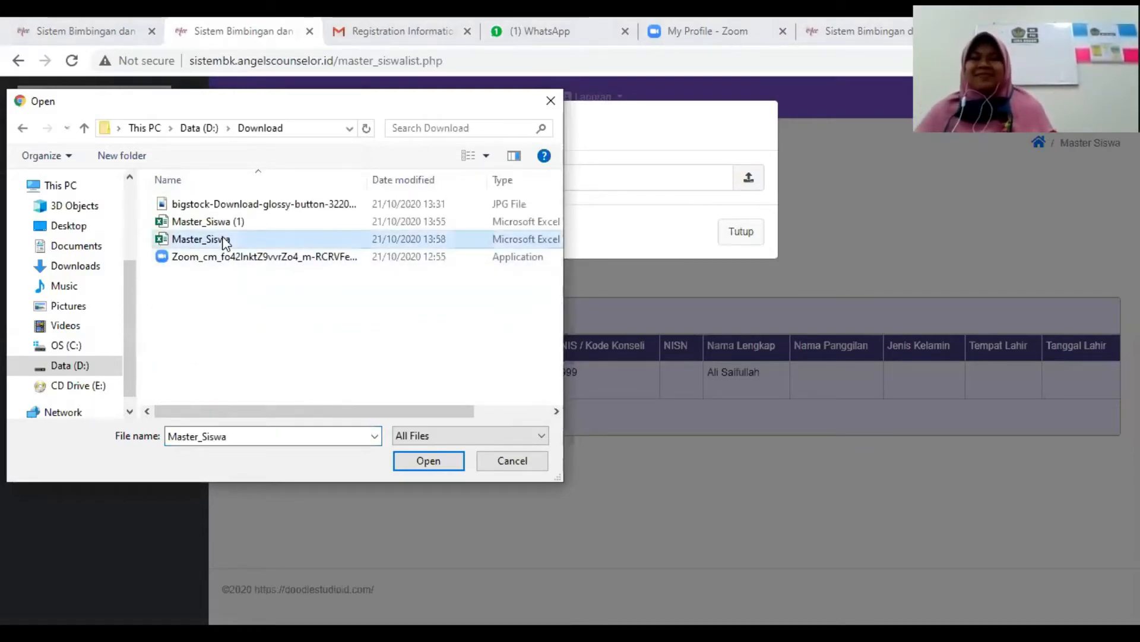
key(Return)
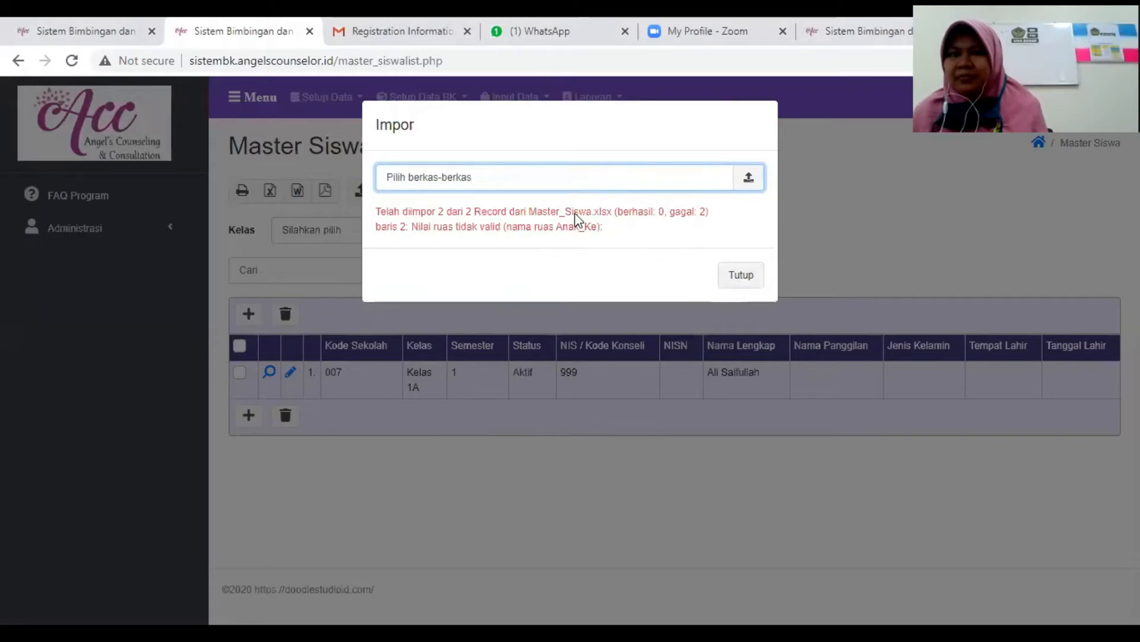
- Reopen the Master Siswa import dialog and retry importing the re-saved Master_Siswa workbook, closing the dialog at the end
click(752, 278)
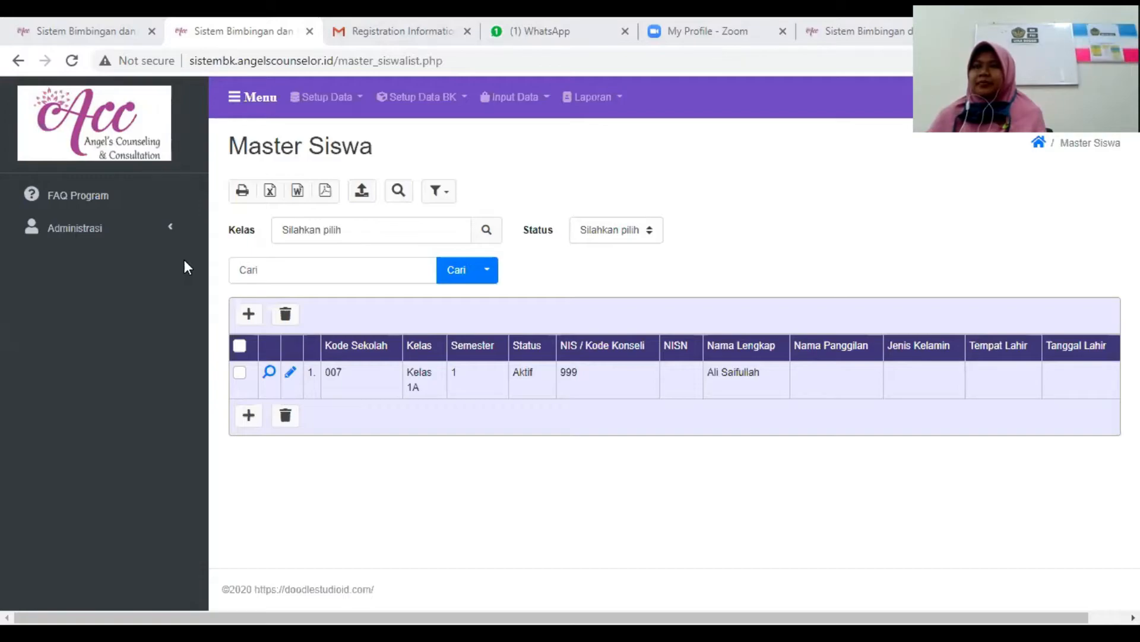
click(361, 190)
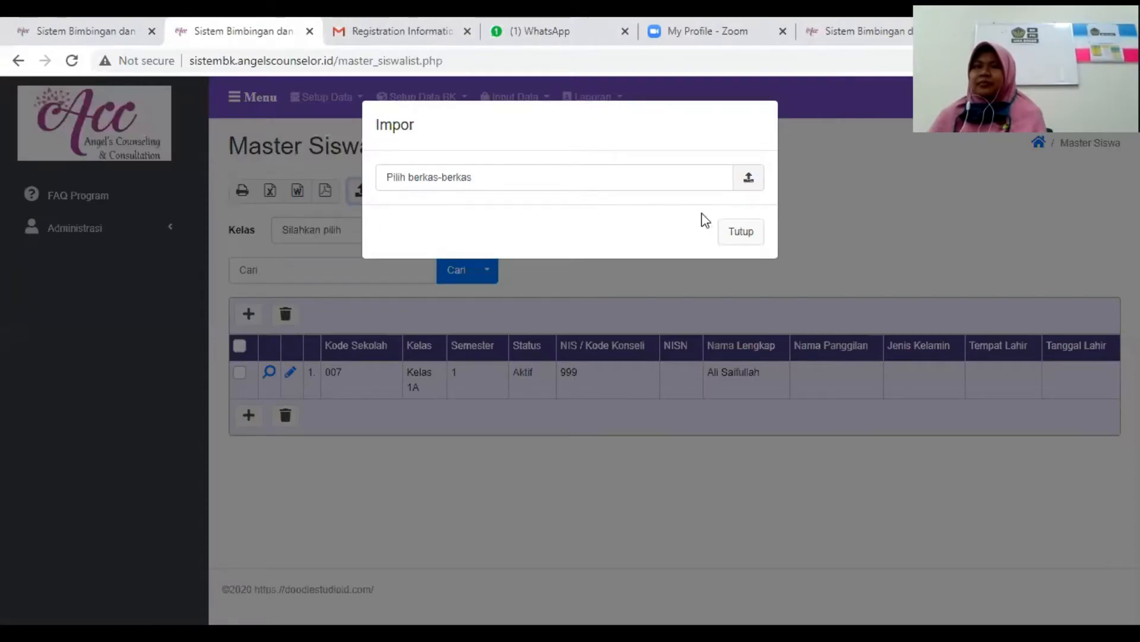
click(749, 178)
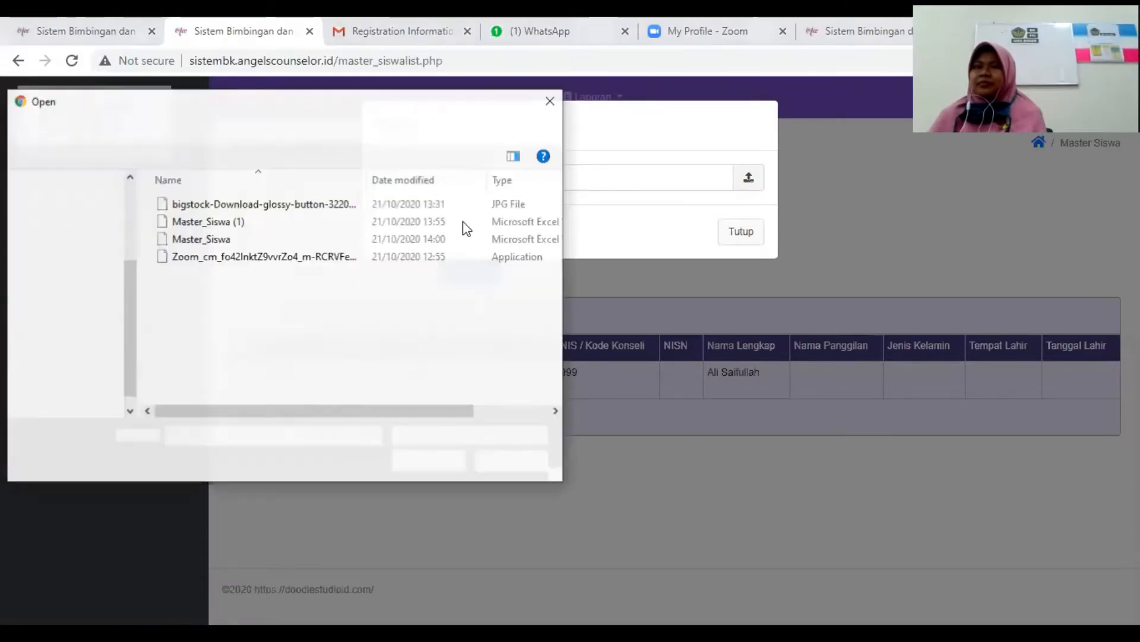
double_click(260, 239)
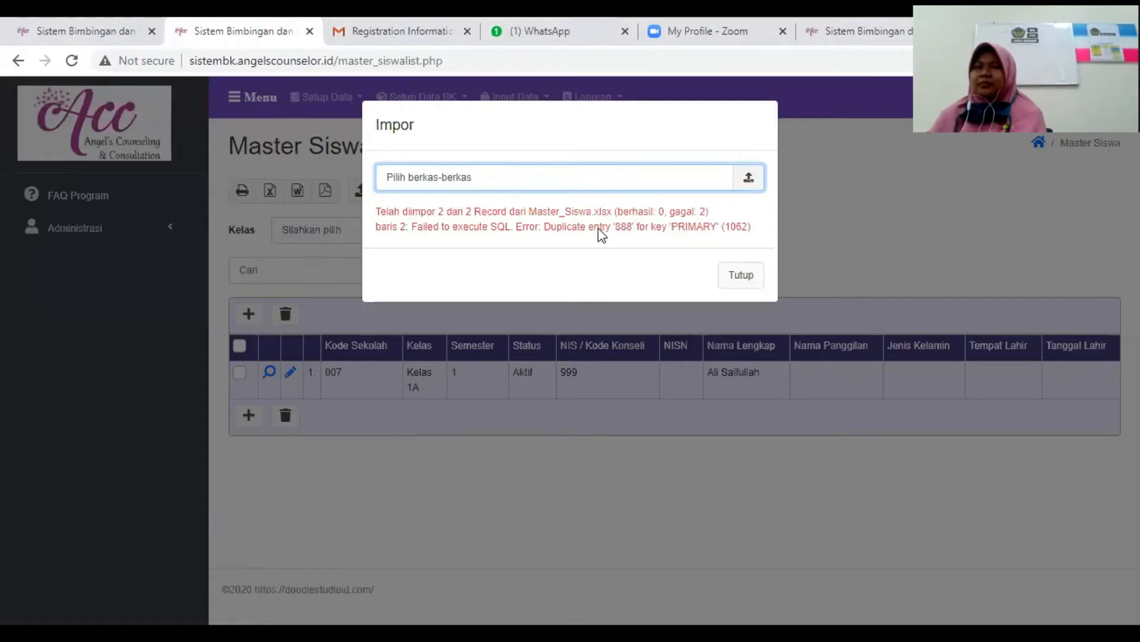
click(742, 276)
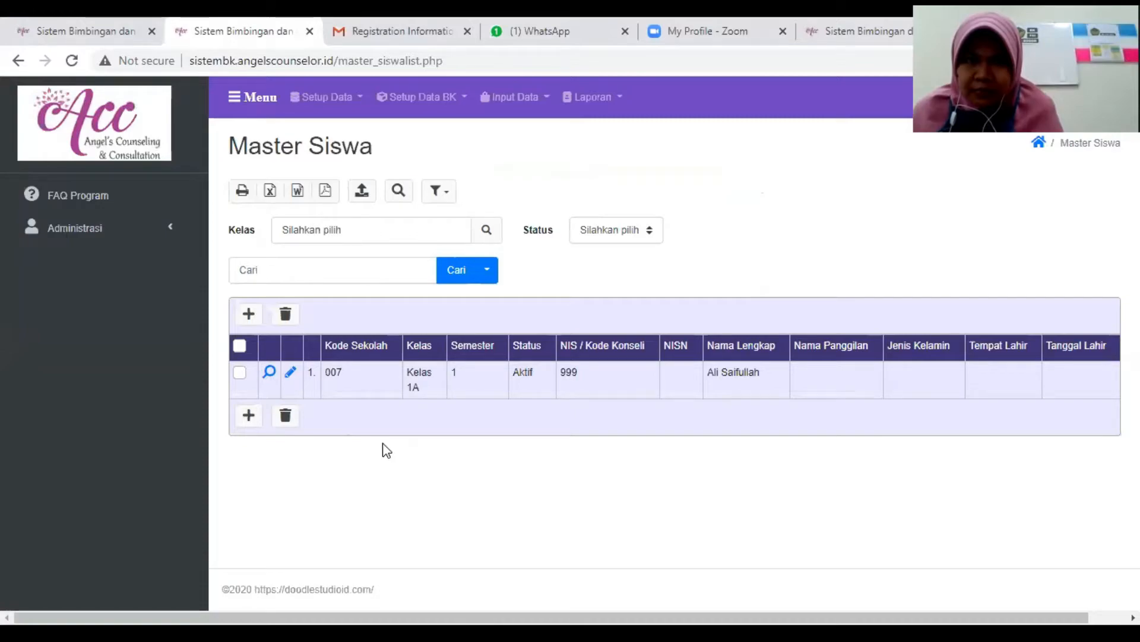
- Reload the Master Siswa list and import the corrected Master_Siswa workbook from the Download folder on drive D
click(72, 60)
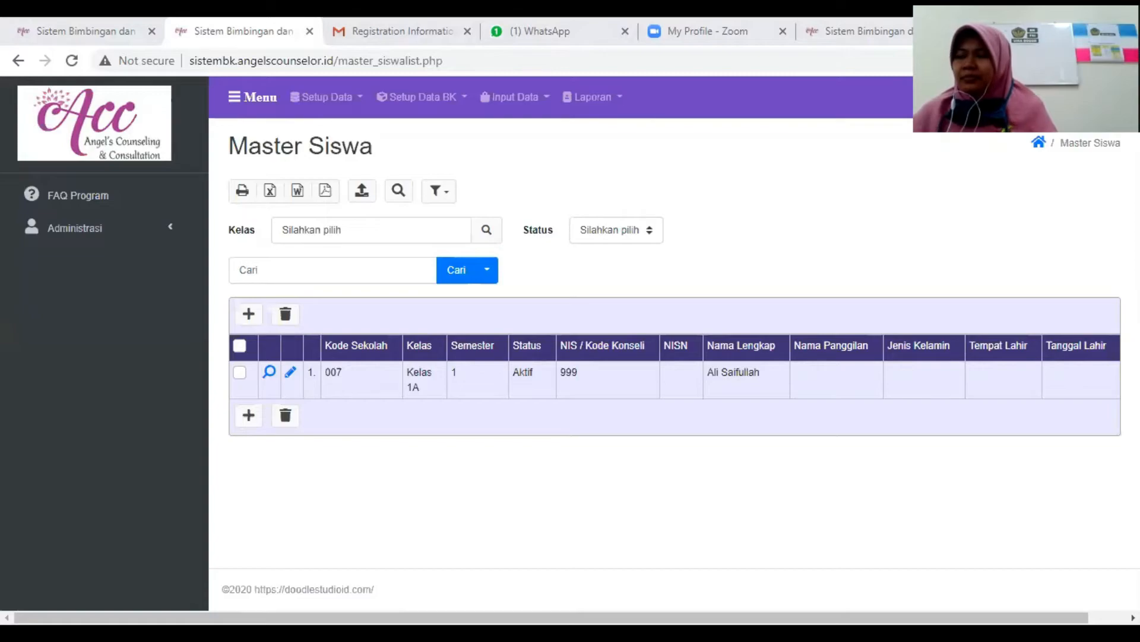
click(362, 191)
click(749, 182)
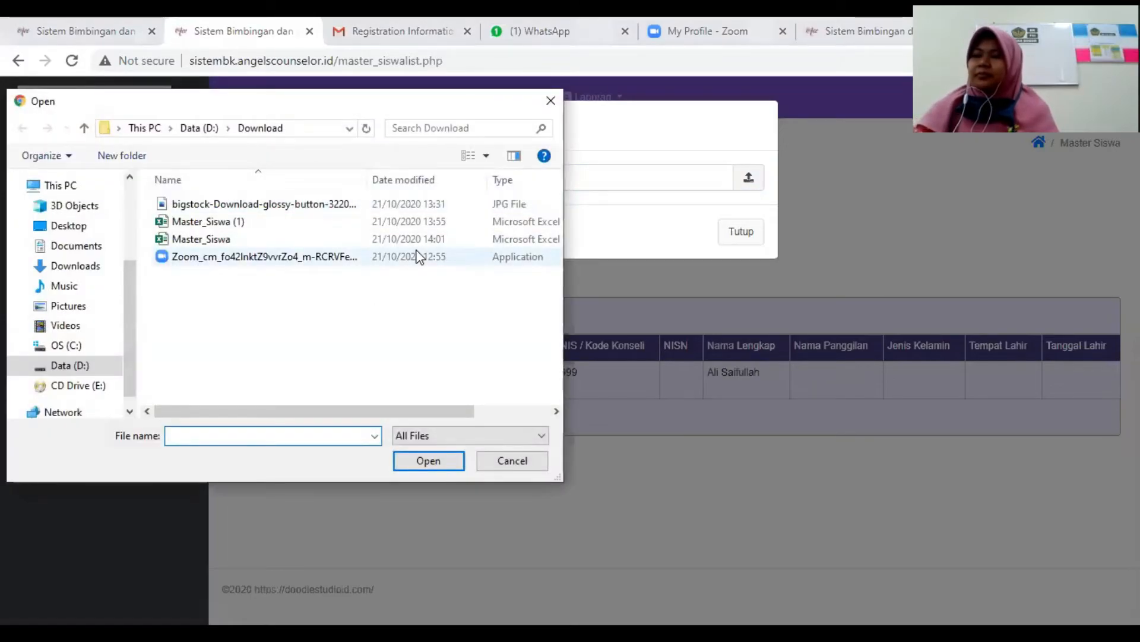
click(275, 238)
double_click(275, 239)
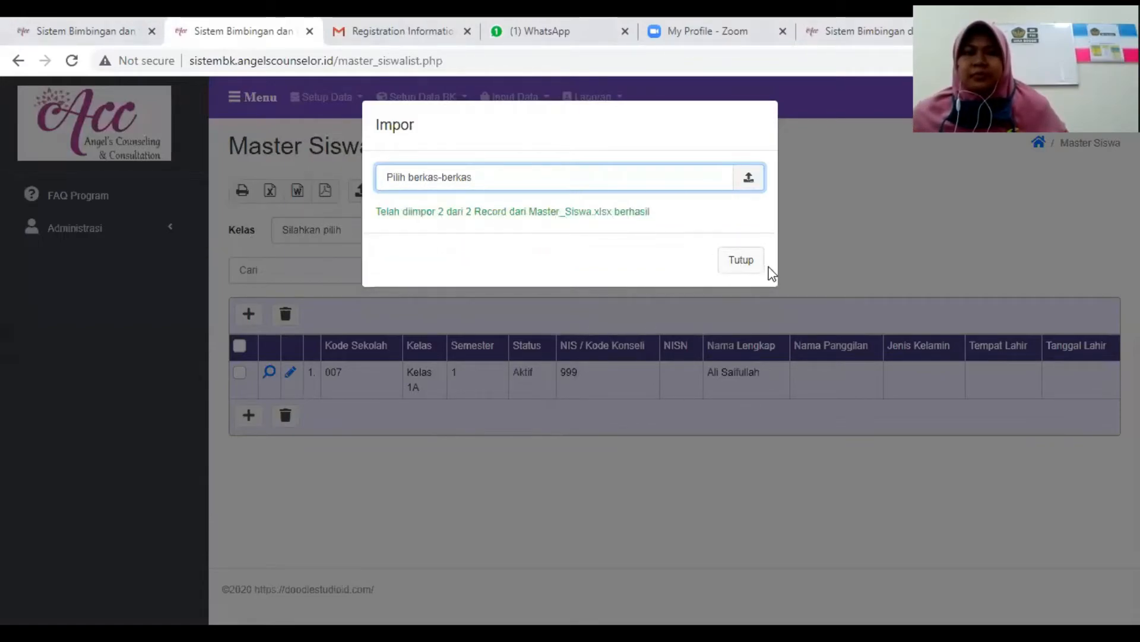
click(741, 262)
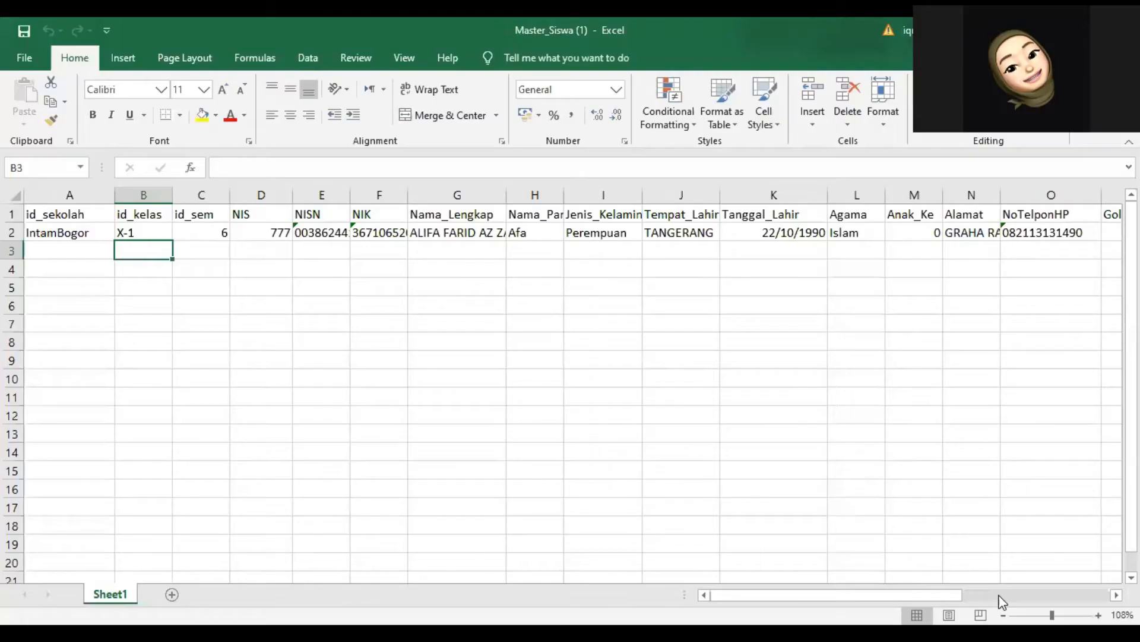
- In the Master_Siswa (1) workbook in Excel, enter 0 as the student's Anak_Ke value in M2 and fill it down to M15
click(1001, 594)
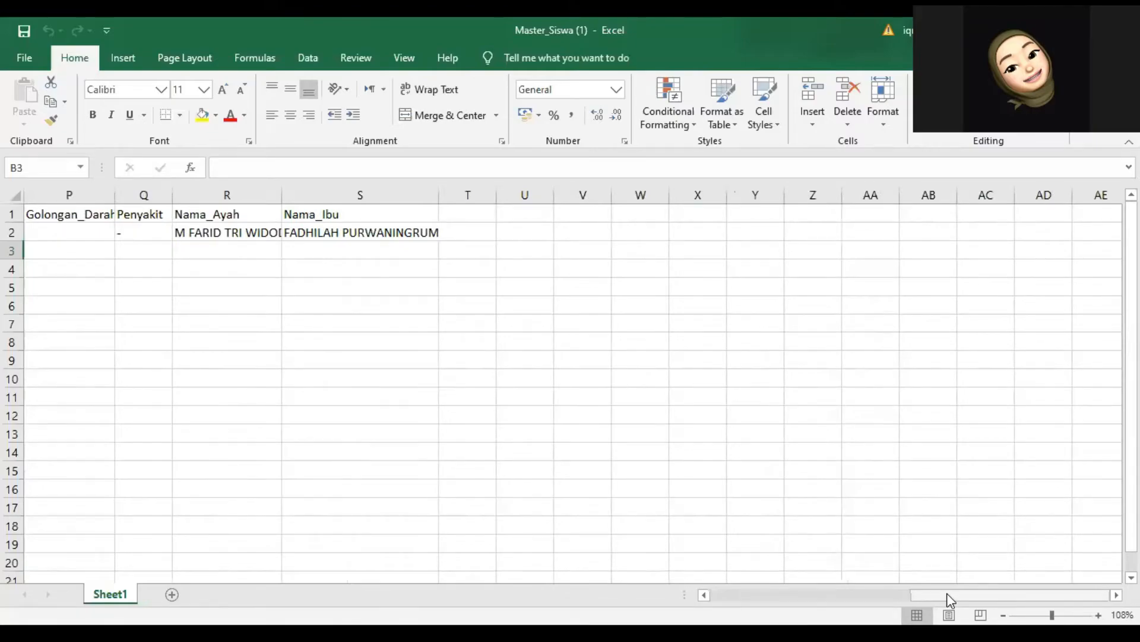
drag(947, 593, 873, 594)
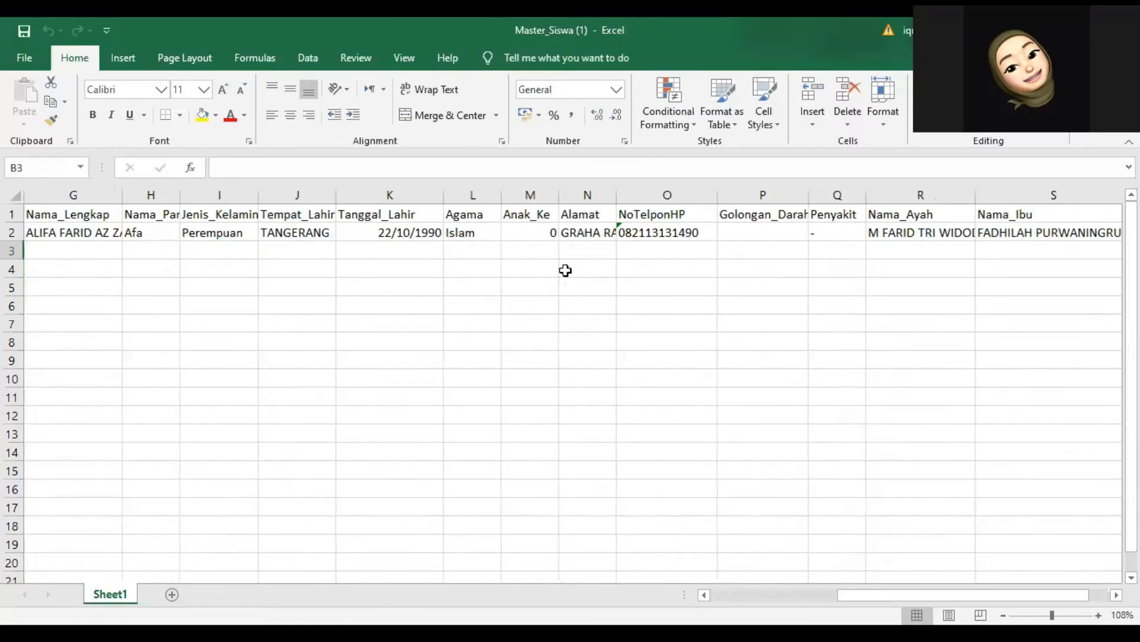
double_click(544, 232)
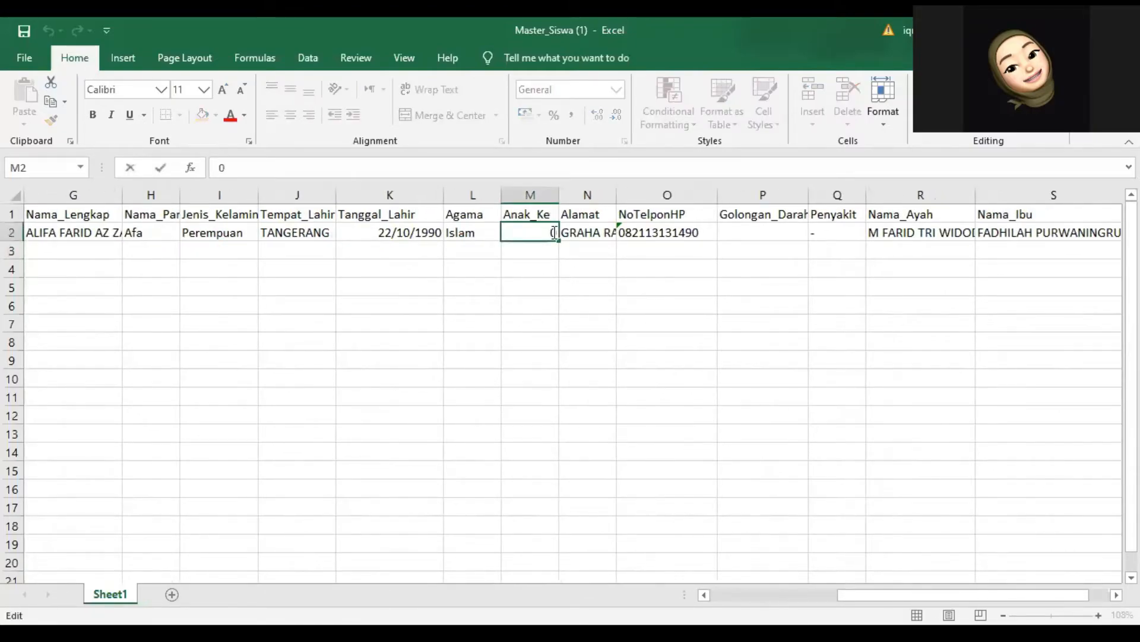
key(BackSpace)
key(Return)
click(554, 233)
text(1)
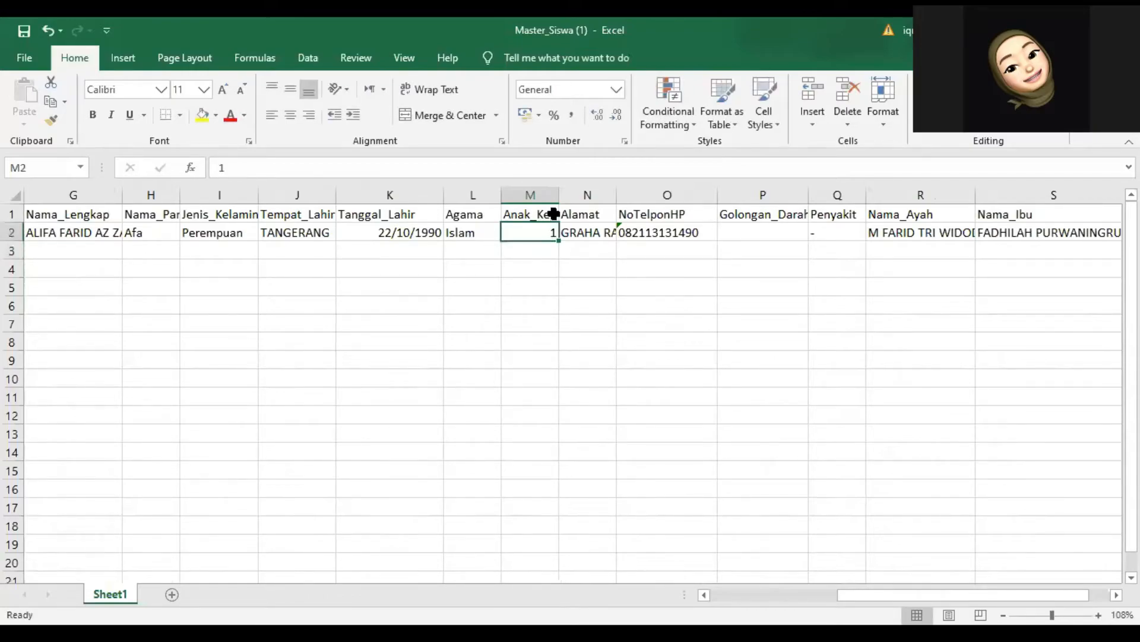
key(ctrl+Return)
text(0)
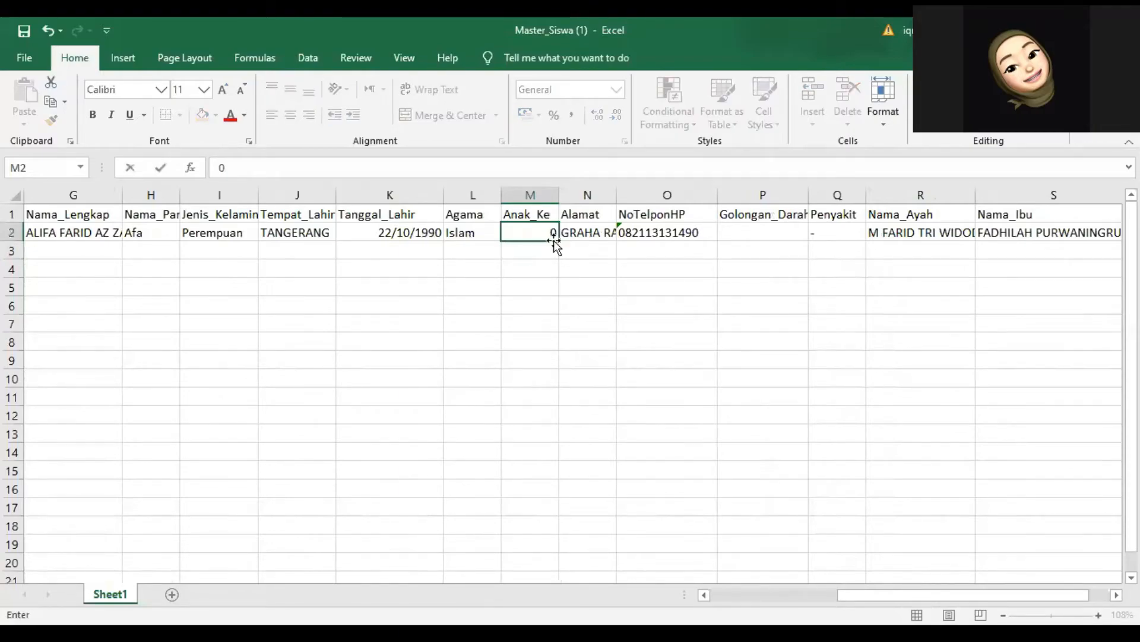
drag(558, 240, 558, 476)
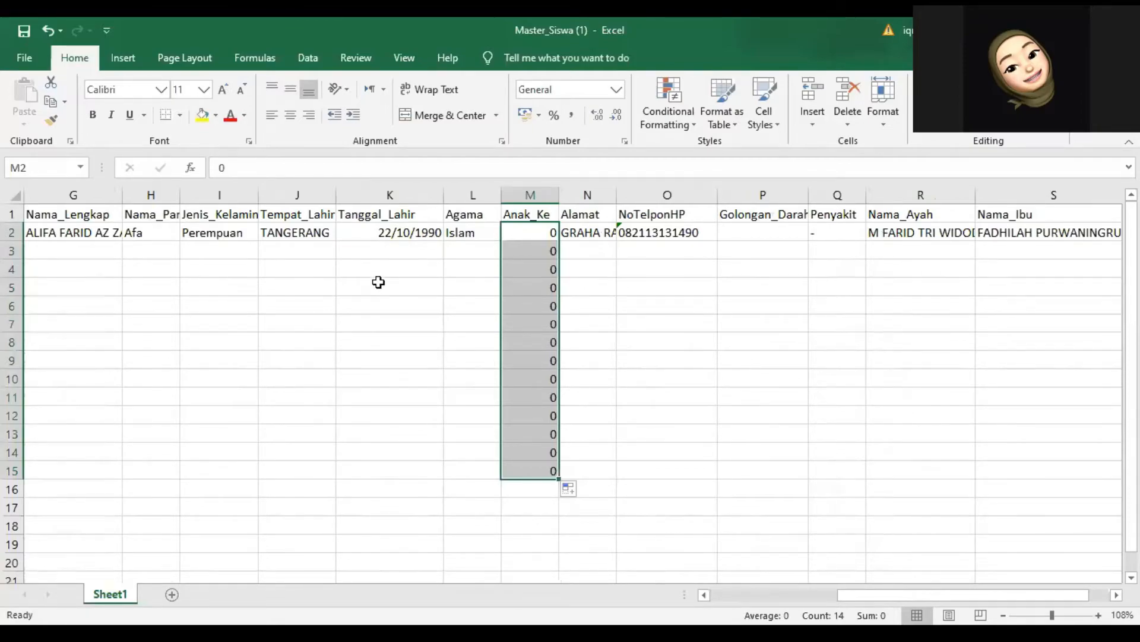
- Point out the Tanggal_Lahir and Anak_Ke columns, the header row, and the id_sekolah, id_kelas and NIS entries in row 2
click(404, 196)
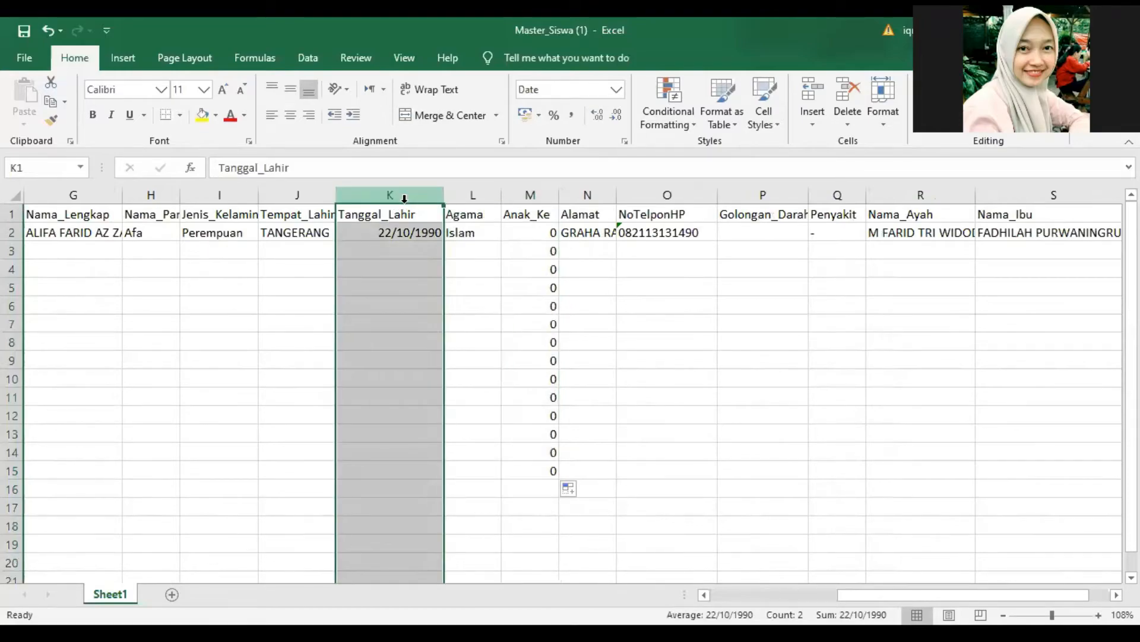
click(531, 196)
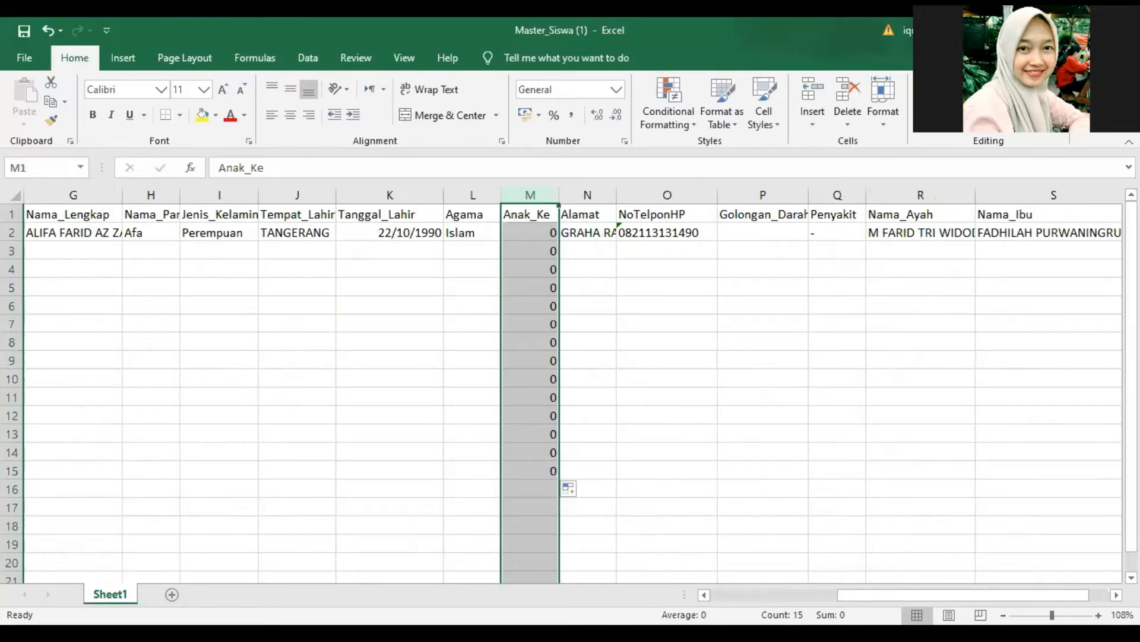
drag(1036, 594, 910, 595)
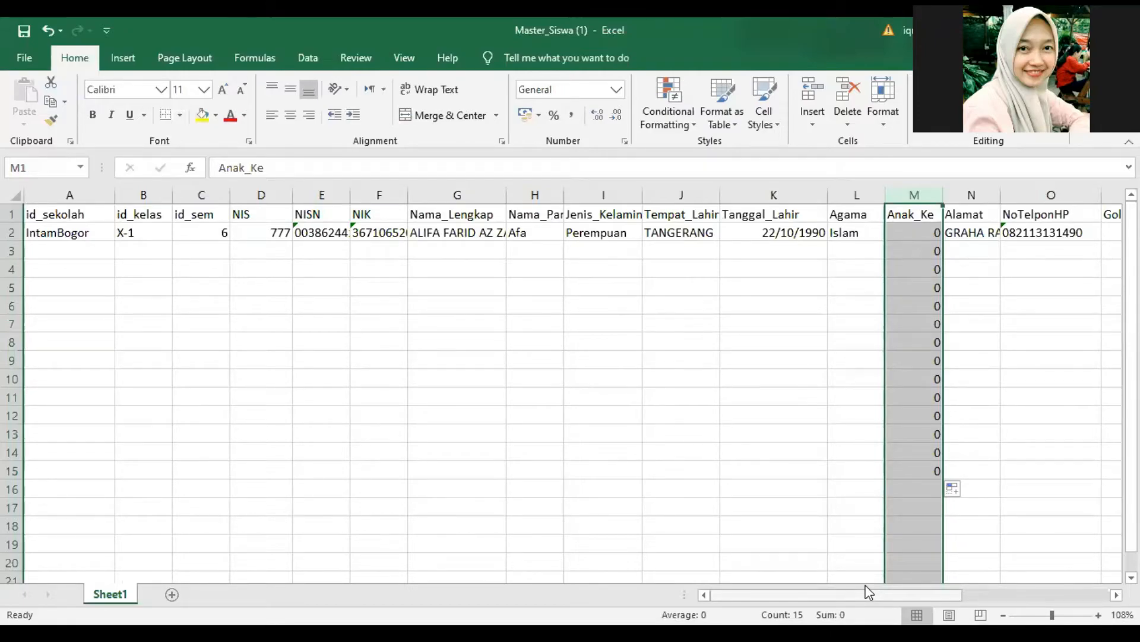
click(72, 246)
click(89, 226)
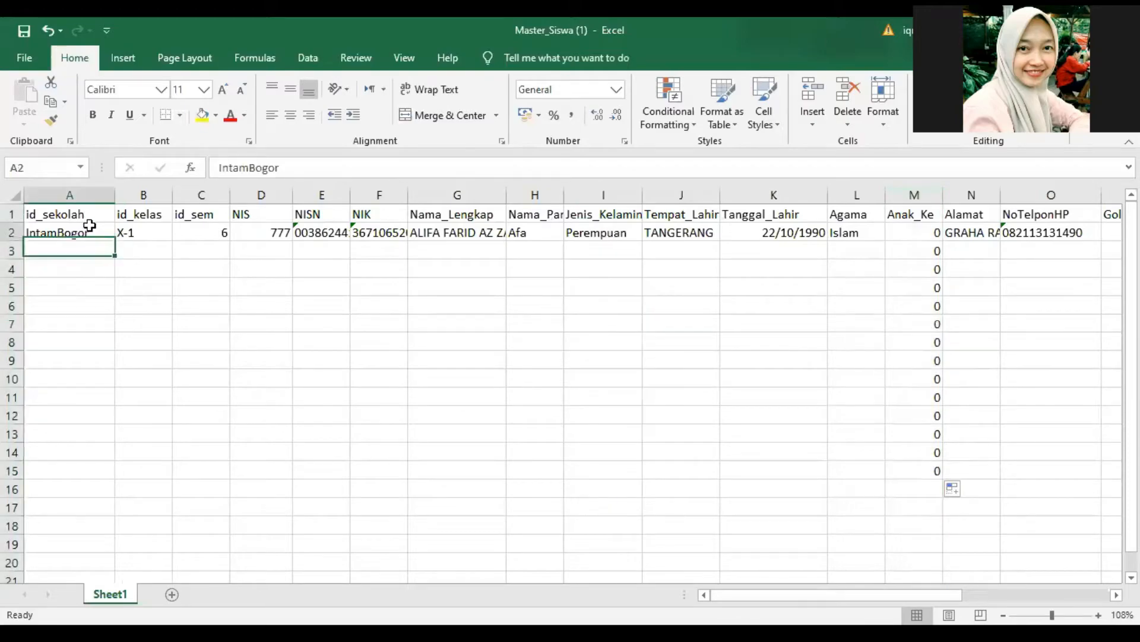
click(178, 229)
click(13, 213)
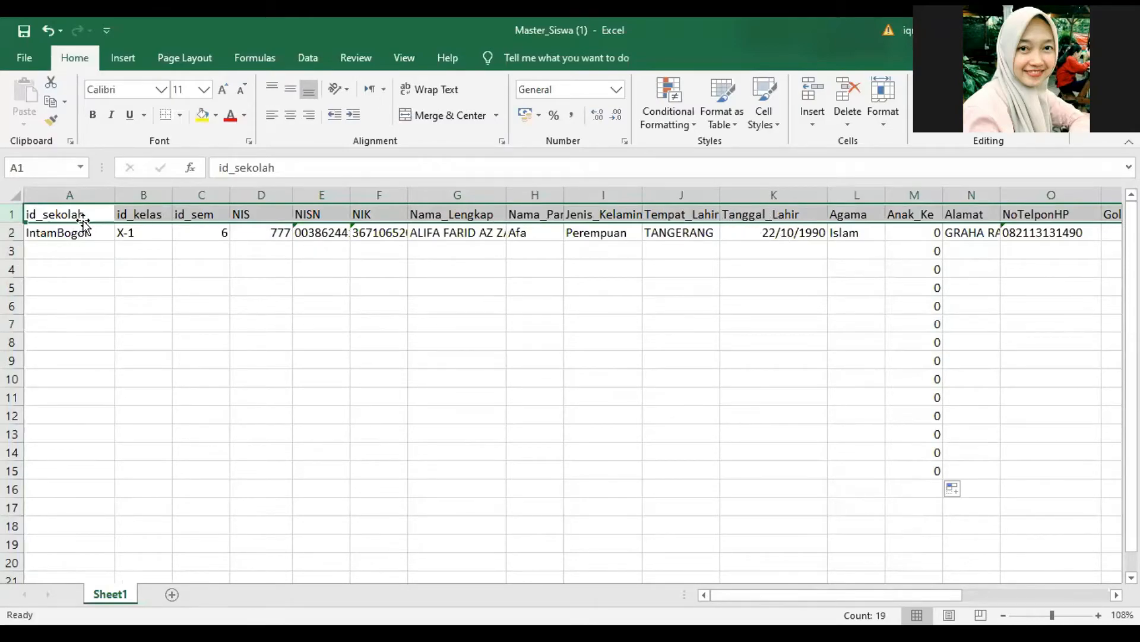
click(83, 249)
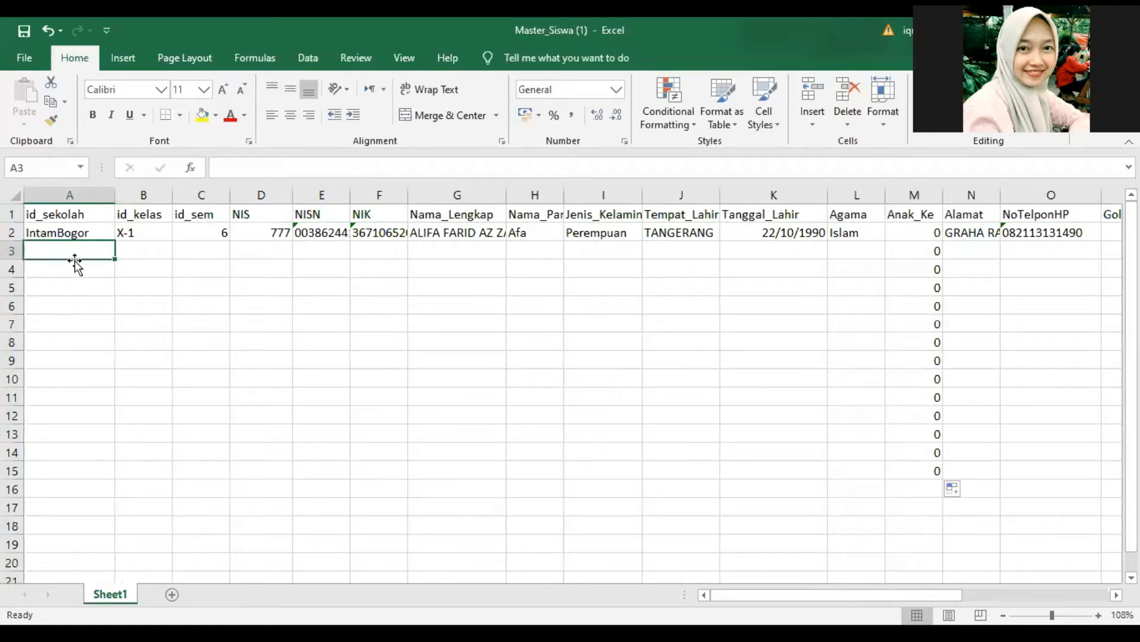
click(75, 231)
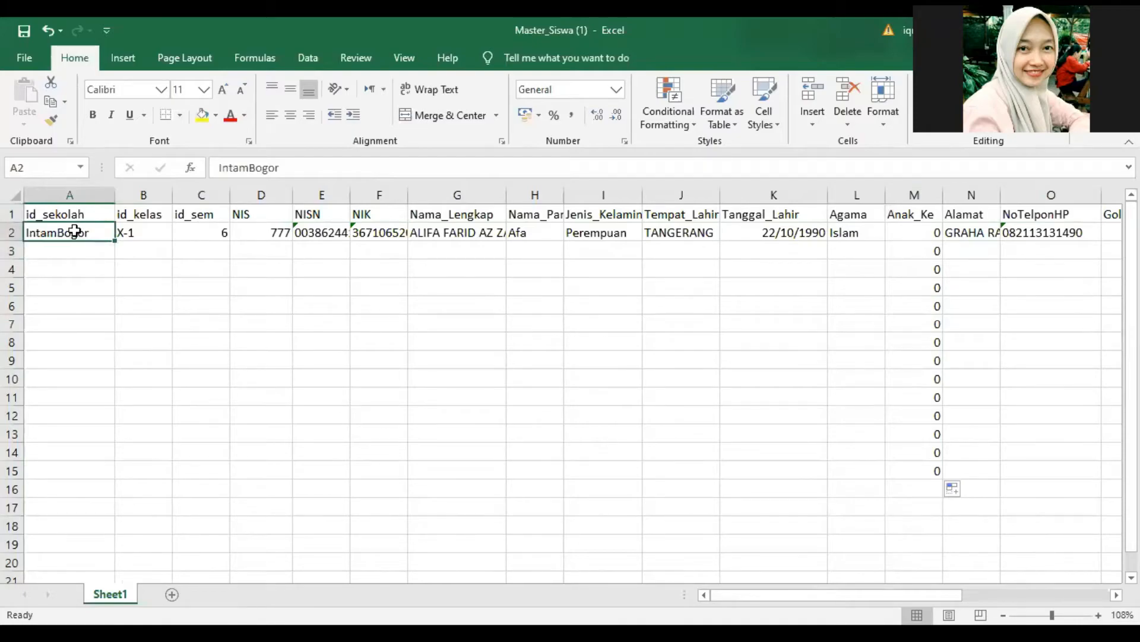
click(153, 232)
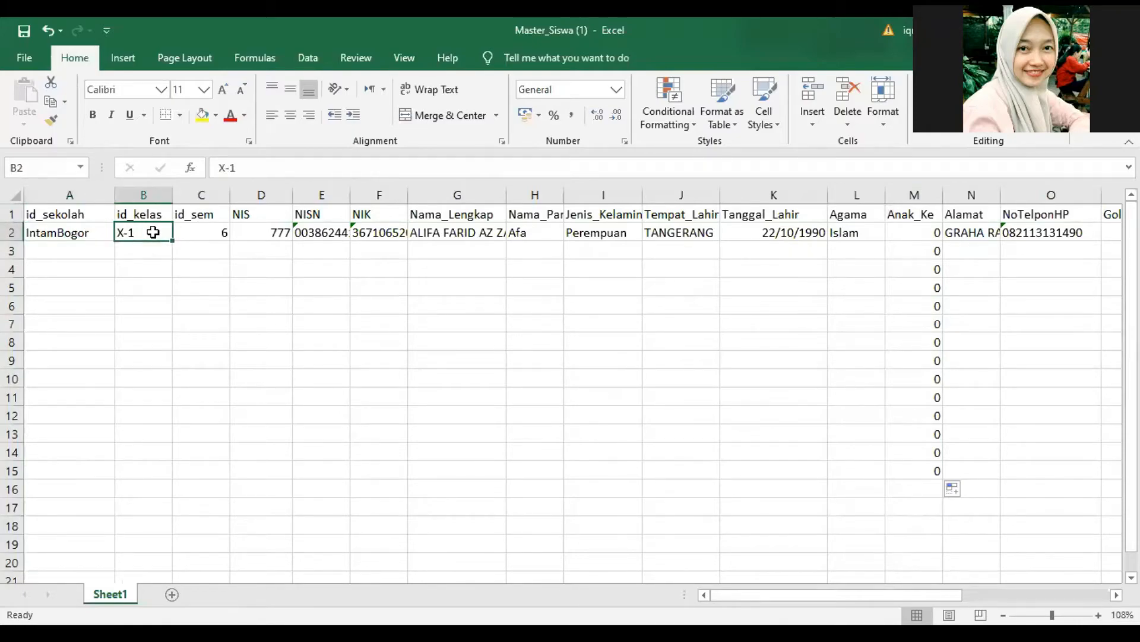
click(255, 231)
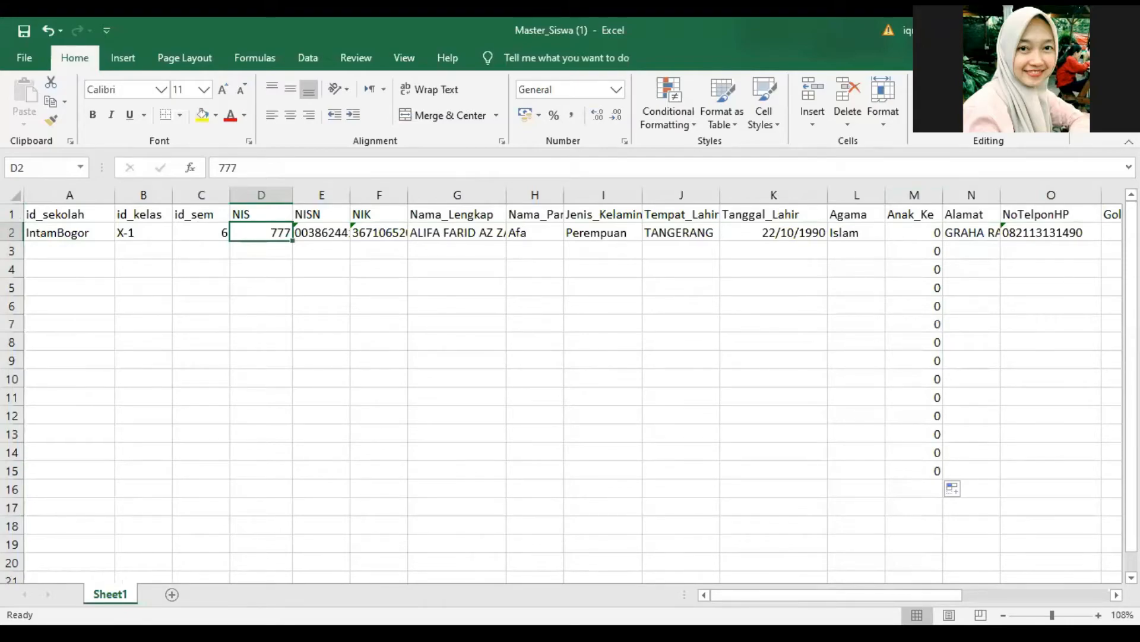
- Close the Master_Siswa (1) workbook without saving its changes
key(alt+Tab)
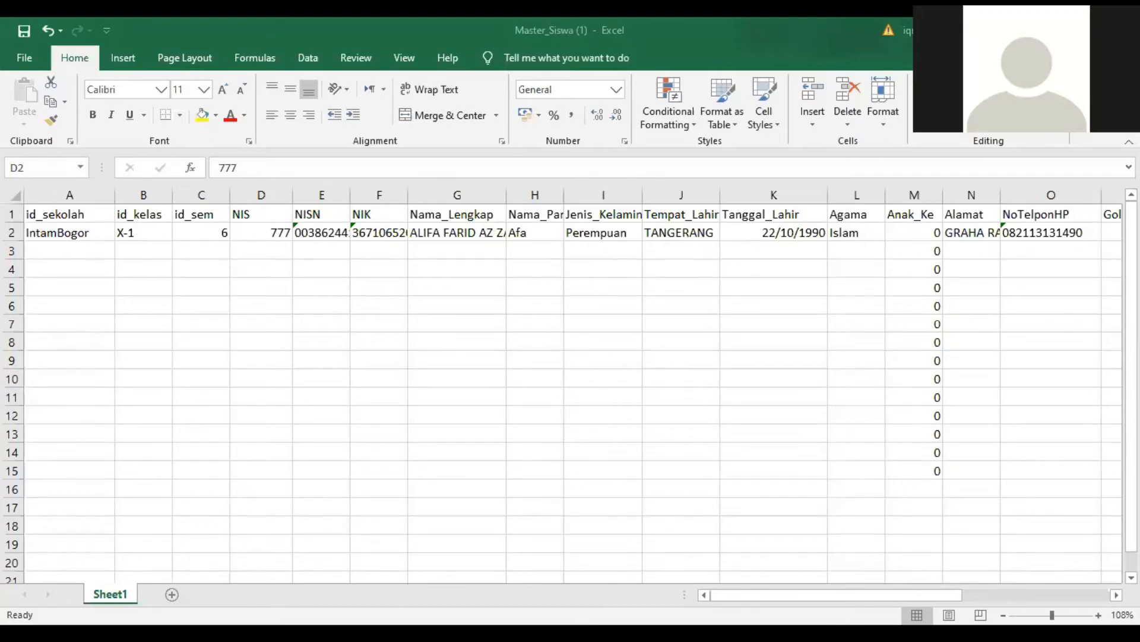
key(alt+Tab)
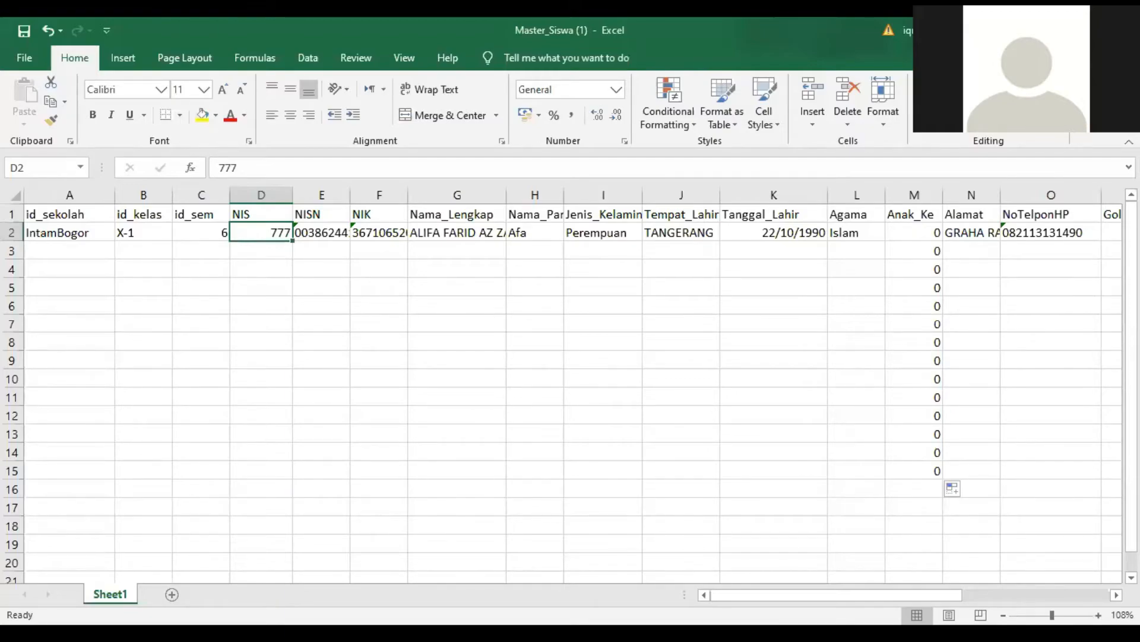
click(1122, 30)
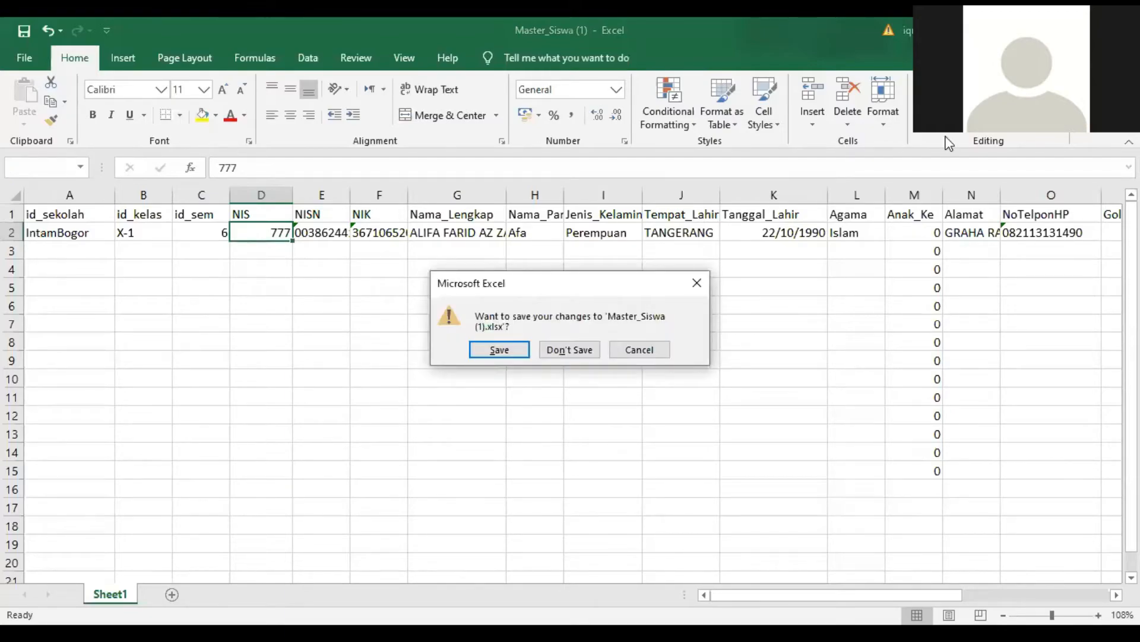
click(576, 350)
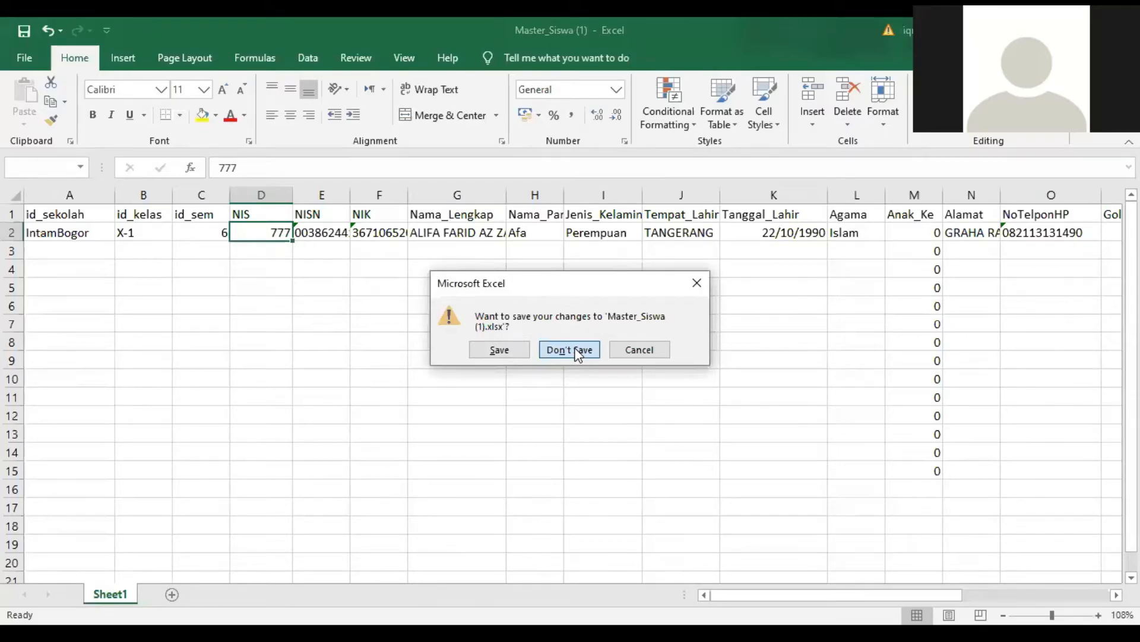
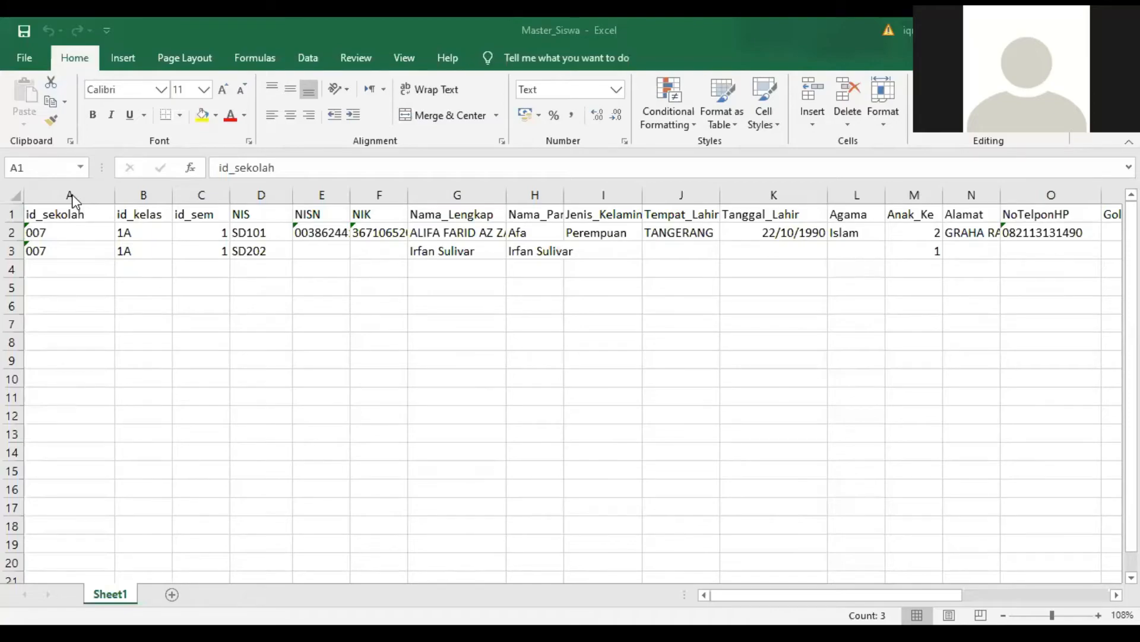
- Point out the id_sekolah, id_kelas, NIS and Nama_Lengkap columns and the id_sekolah entry in A2 of the Master_Siswa workbook
click(70, 196)
click(141, 195)
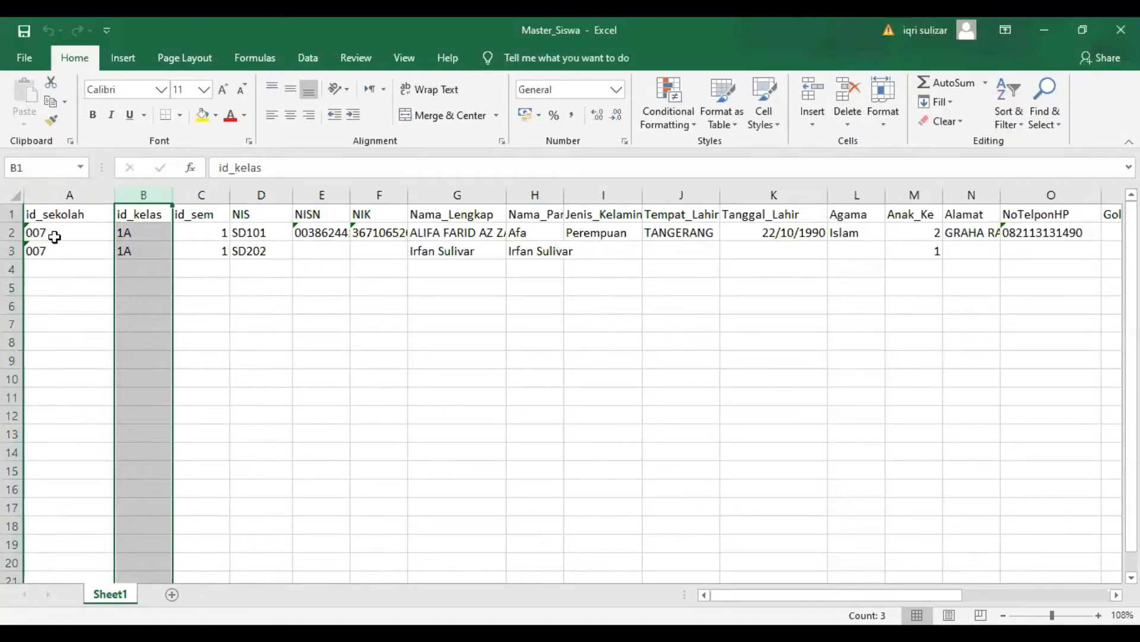
click(68, 196)
click(137, 196)
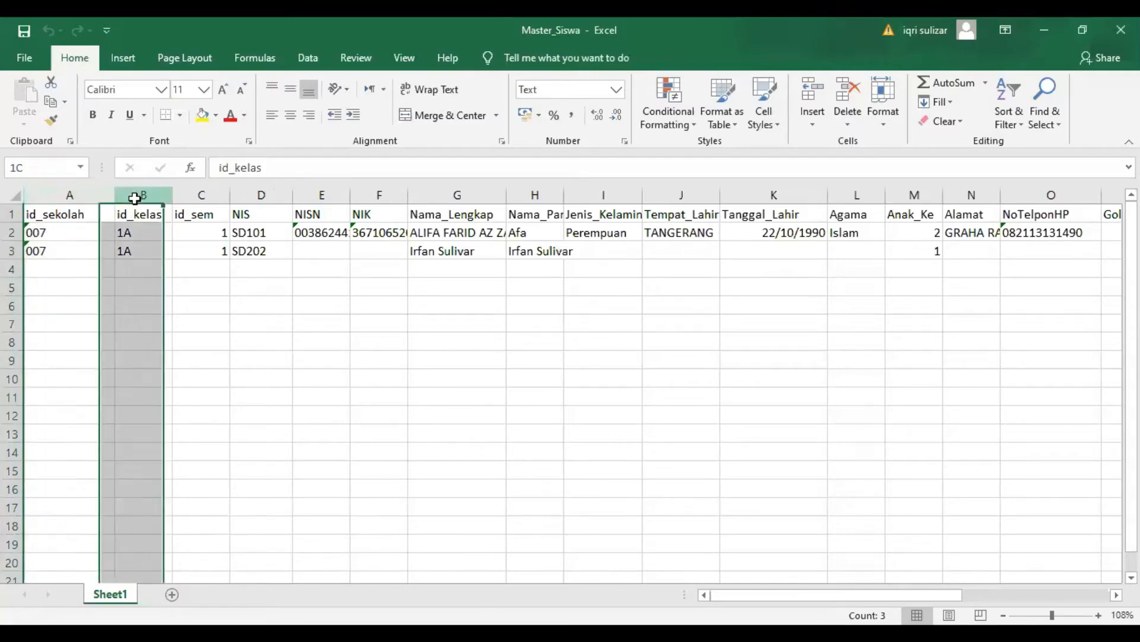
click(221, 196)
click(240, 196)
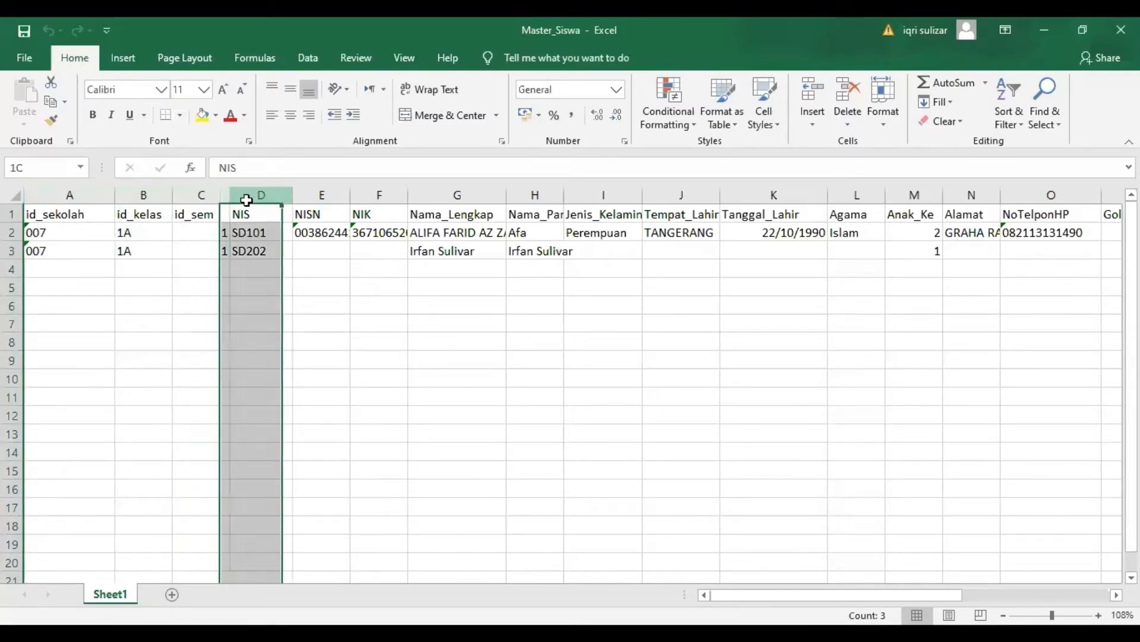
click(470, 196)
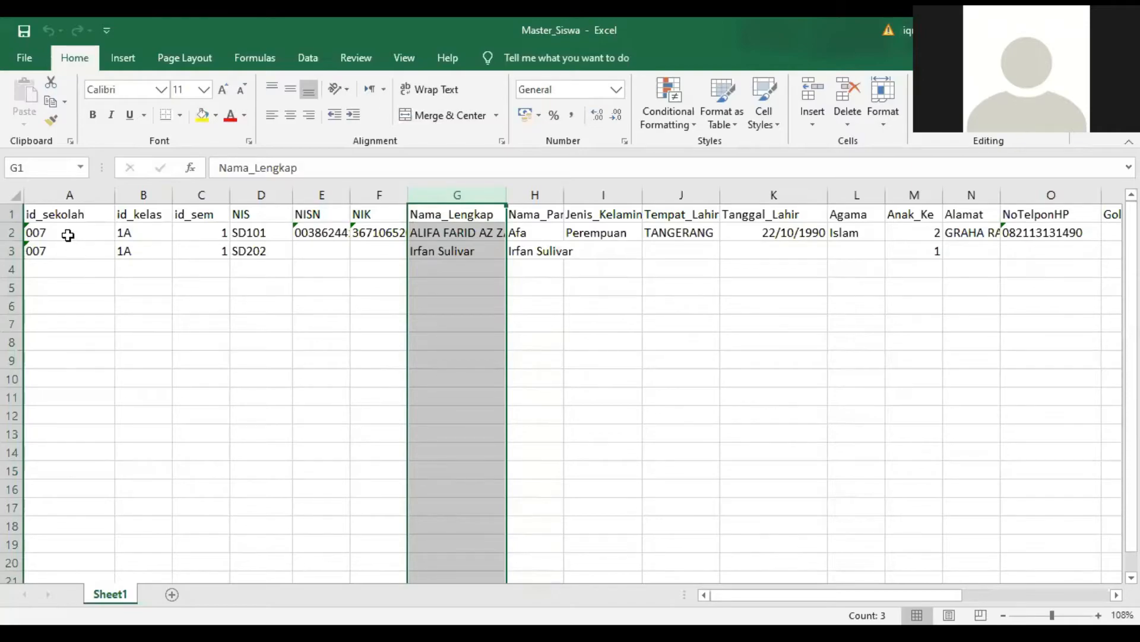
click(68, 235)
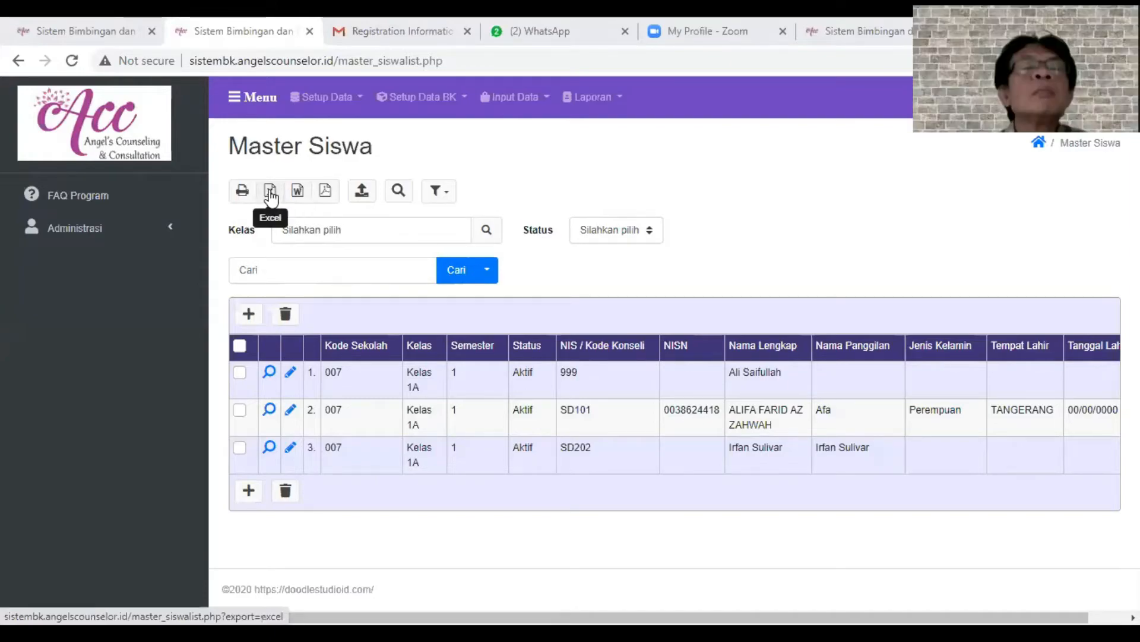
- In Sistem BK, export the Master Siswa list to Word and open the downloaded master_siswa.doc
click(296, 192)
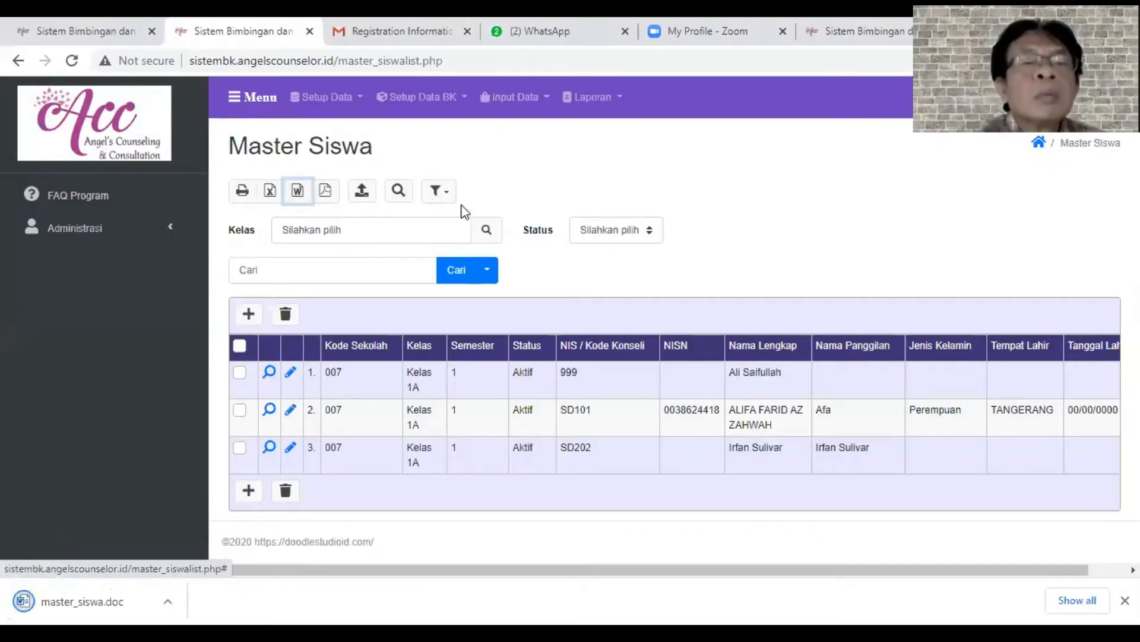
click(60, 597)
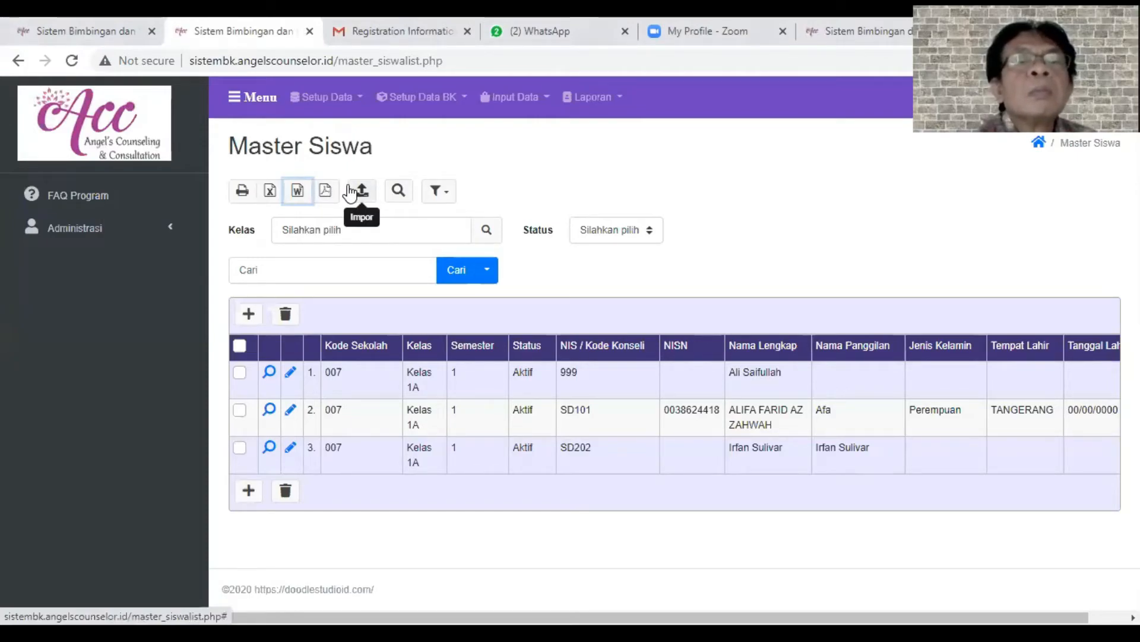
- Open the Setup Kegiatan BK page and look through the list of counseling service activities
click(423, 101)
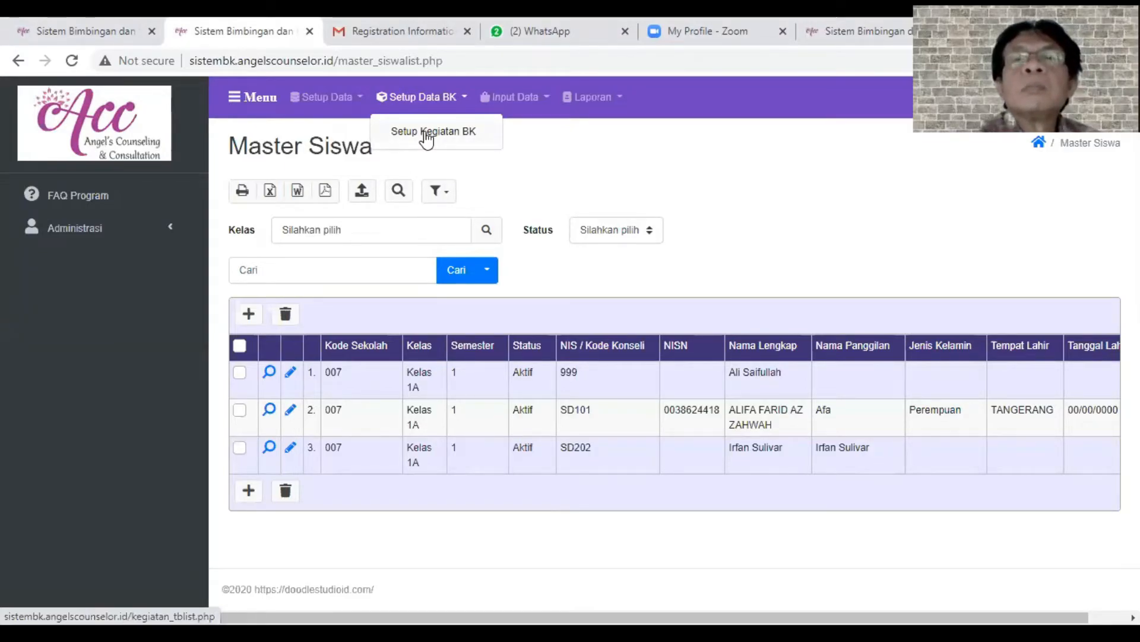
click(426, 133)
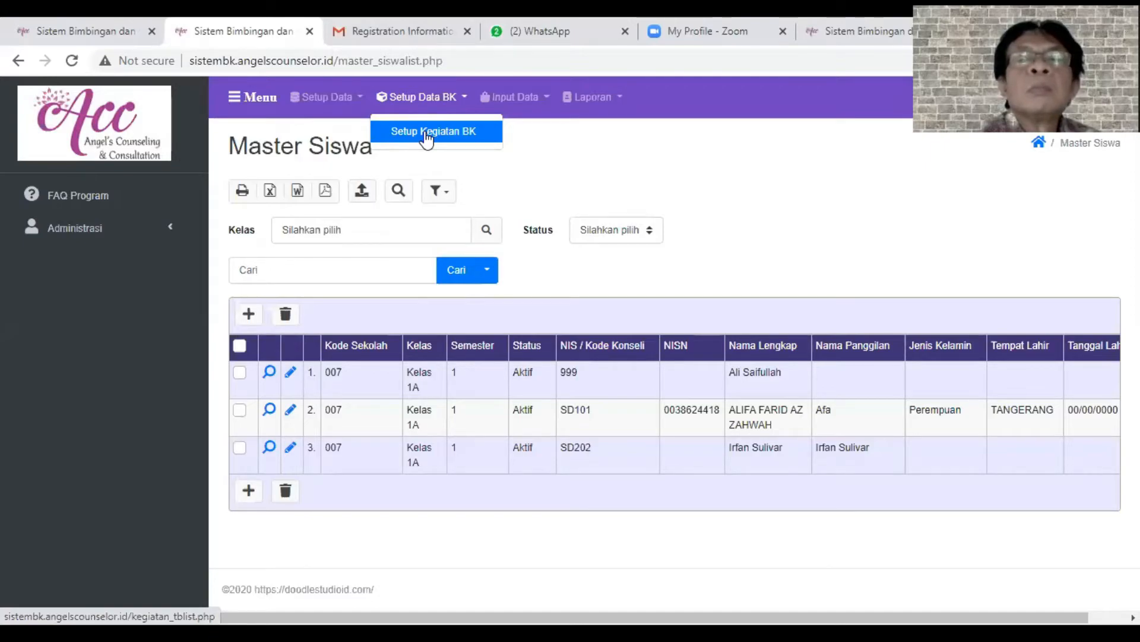
click(427, 133)
scroll(549, 444, down, 1)
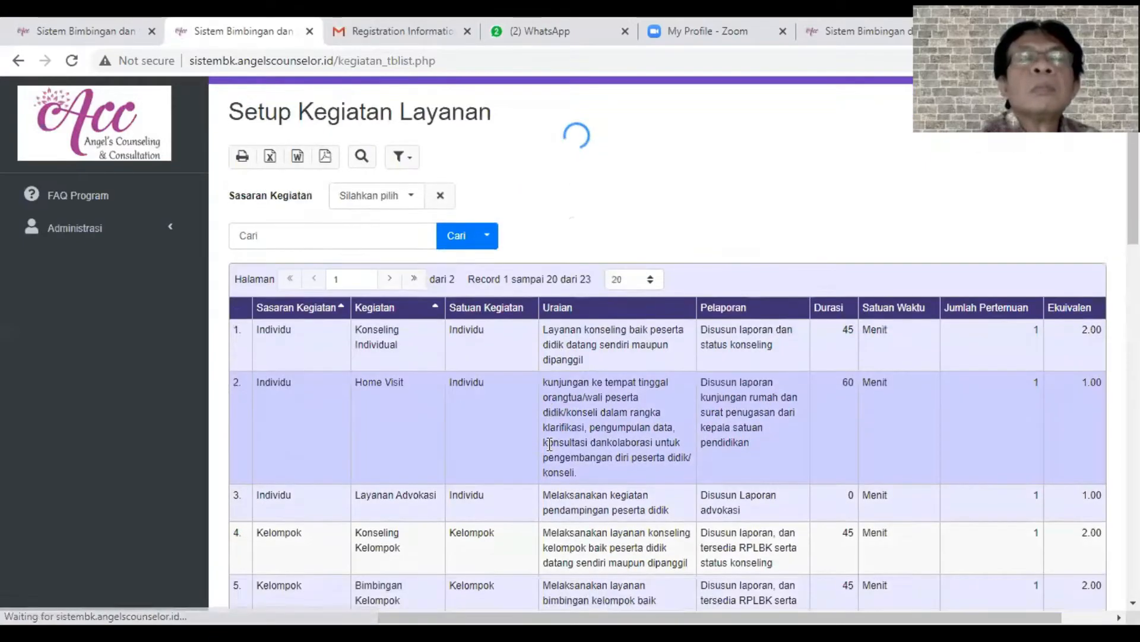
scroll(549, 443, down, 6)
scroll(548, 450, down, 6)
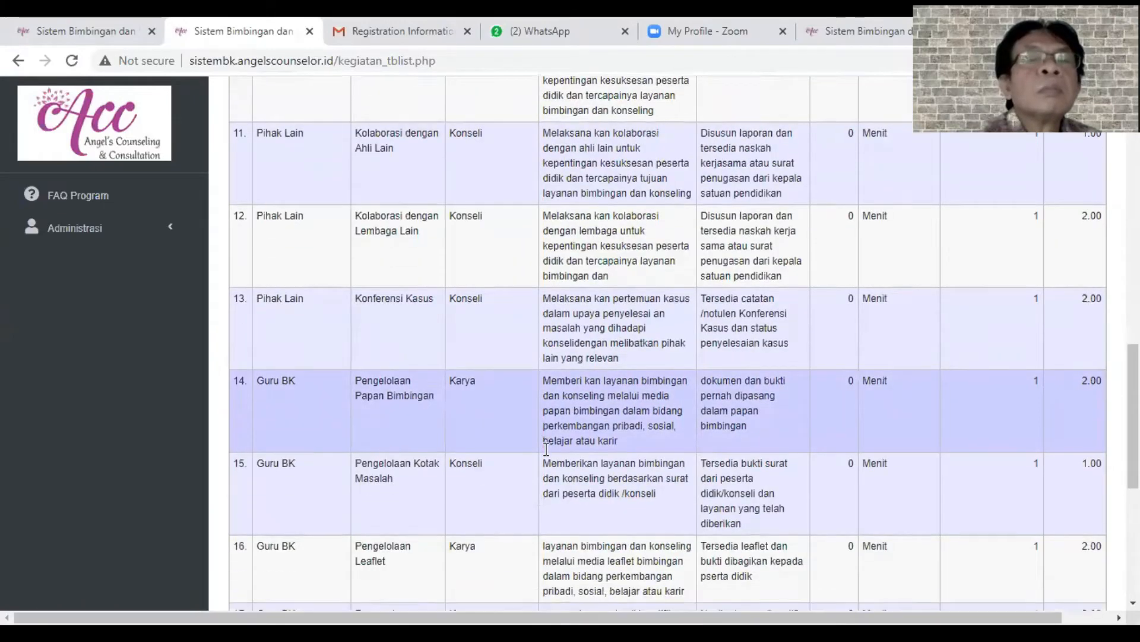
scroll(546, 450, up, 10)
scroll(546, 449, up, 10)
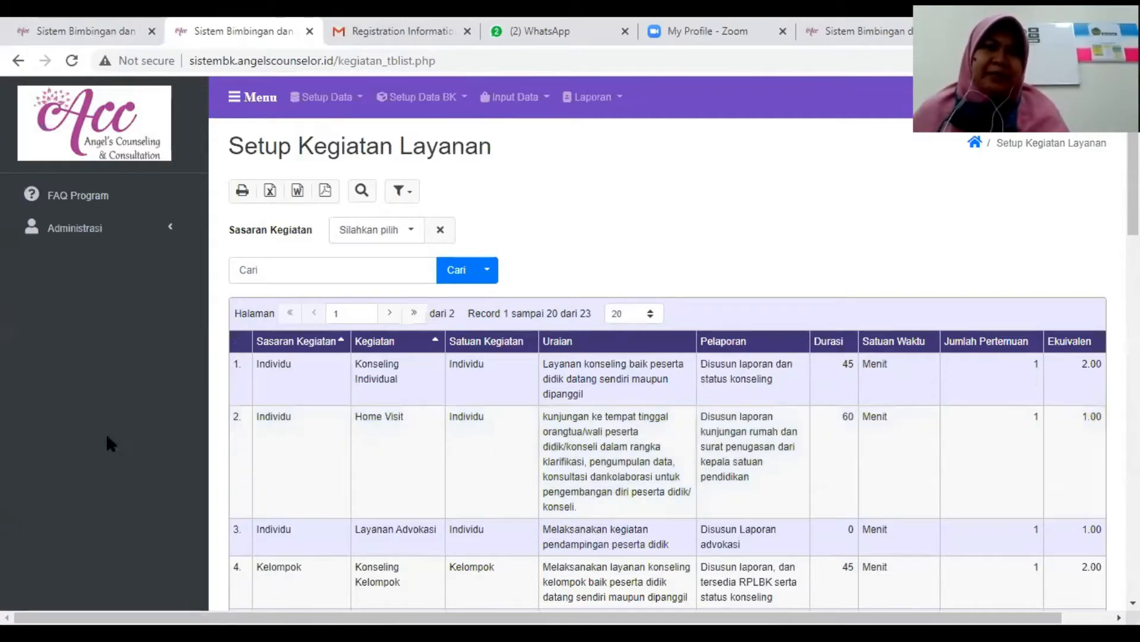
mouse_move(564, 618)
mouse_down()
mouse_move(611, 618)
mouse_move(563, 617)
mouse_up()
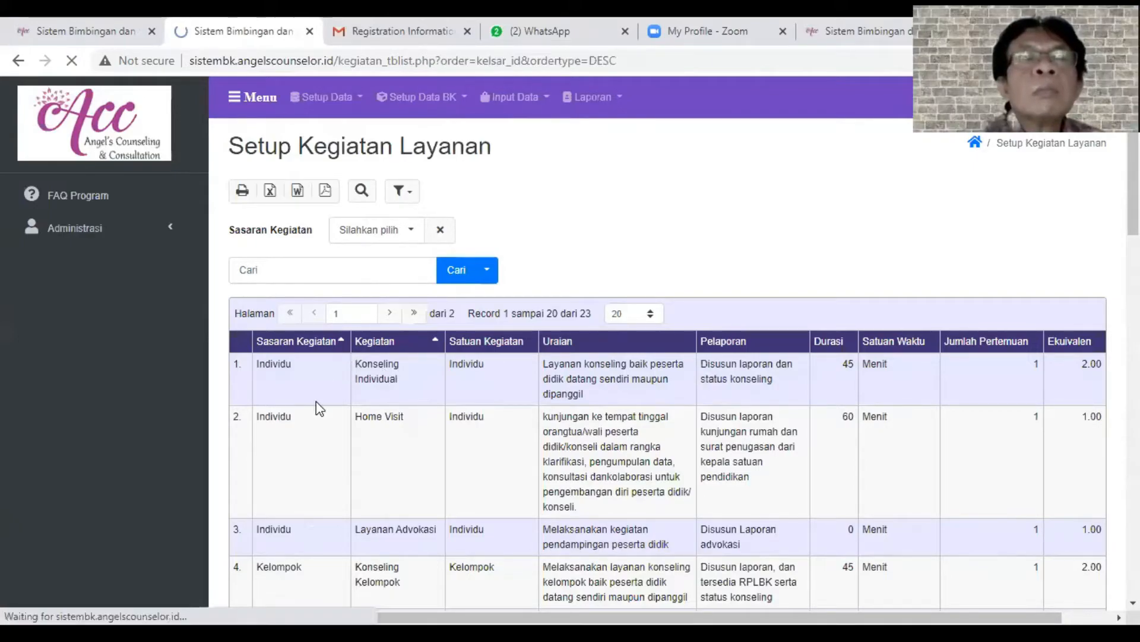
- Sort the activity list by Kegiatan, Satuan Kegiatan and Uraian in turn, ending with Pelaporan in ascending order
click(414, 340)
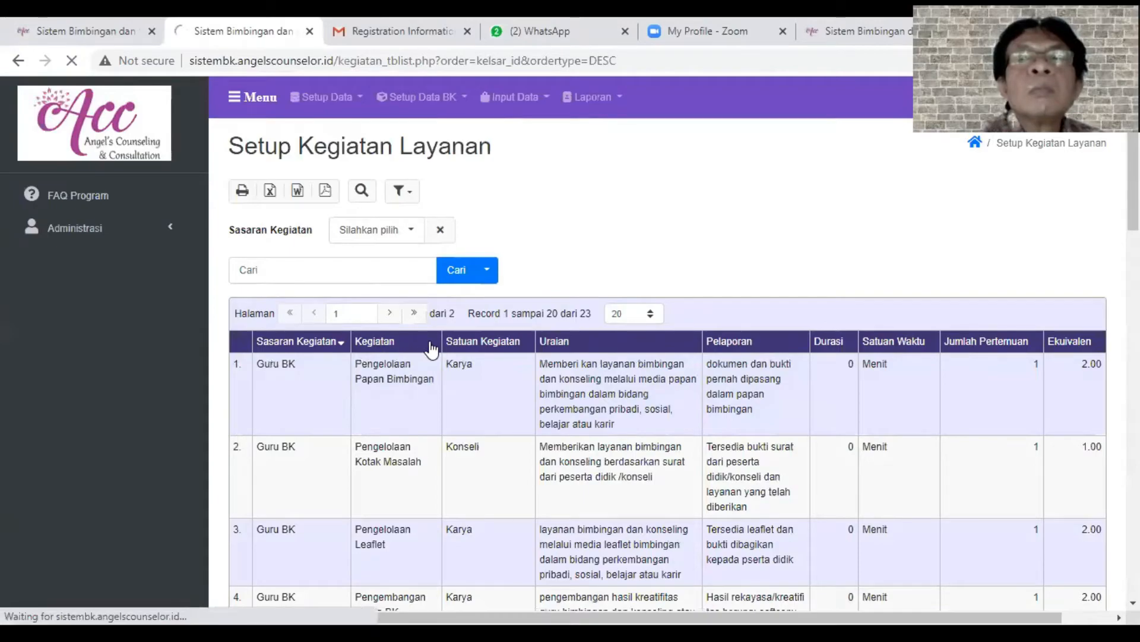
click(510, 353)
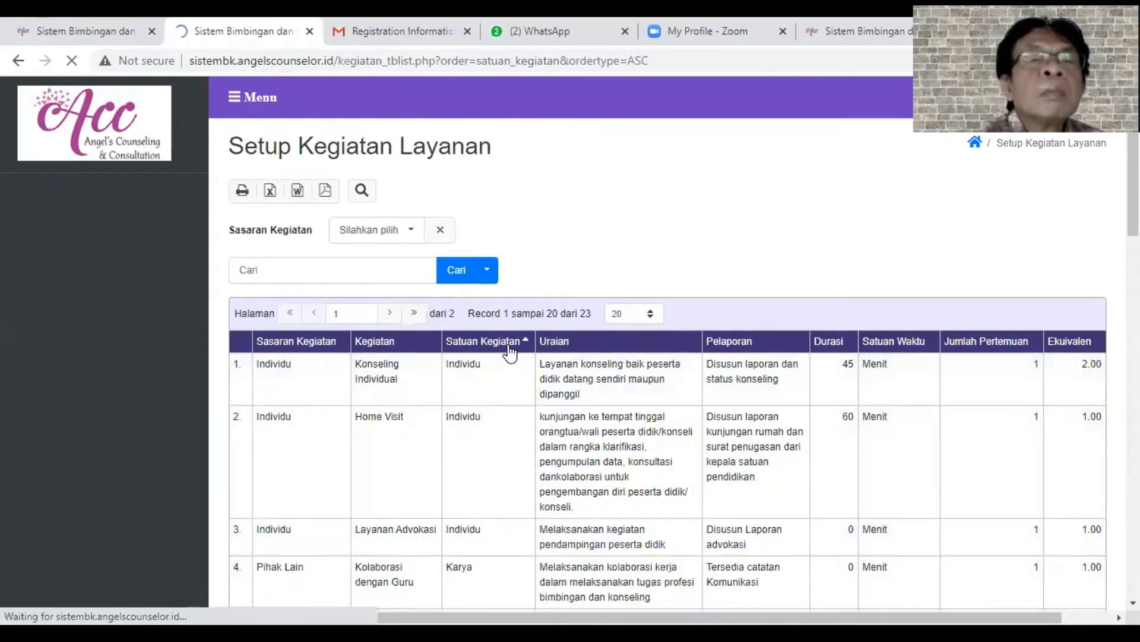
click(664, 352)
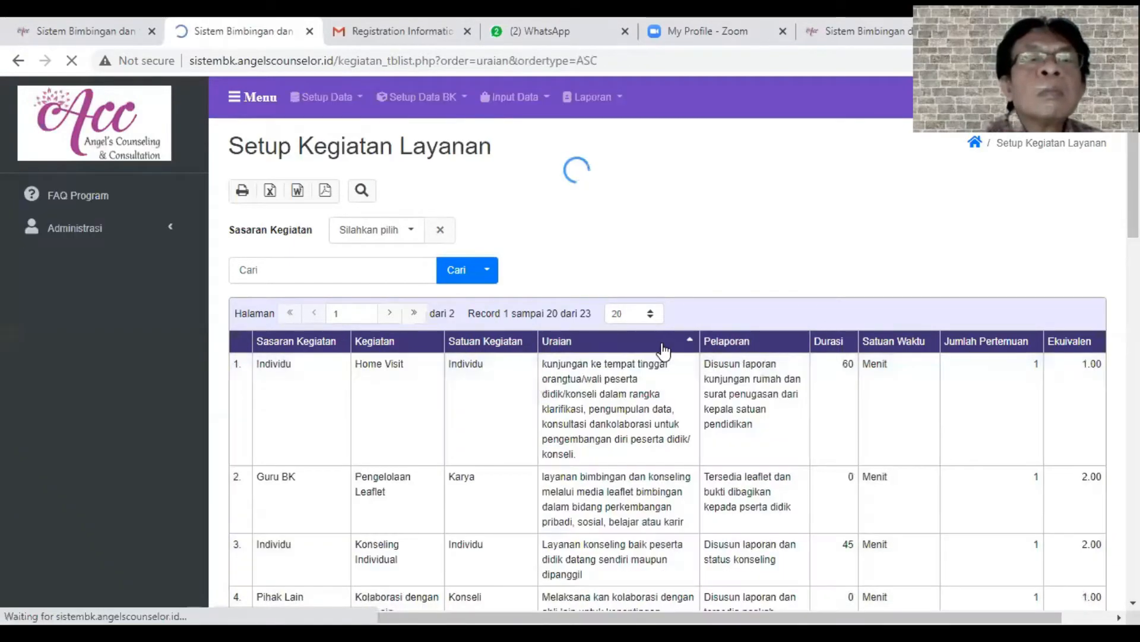
click(760, 343)
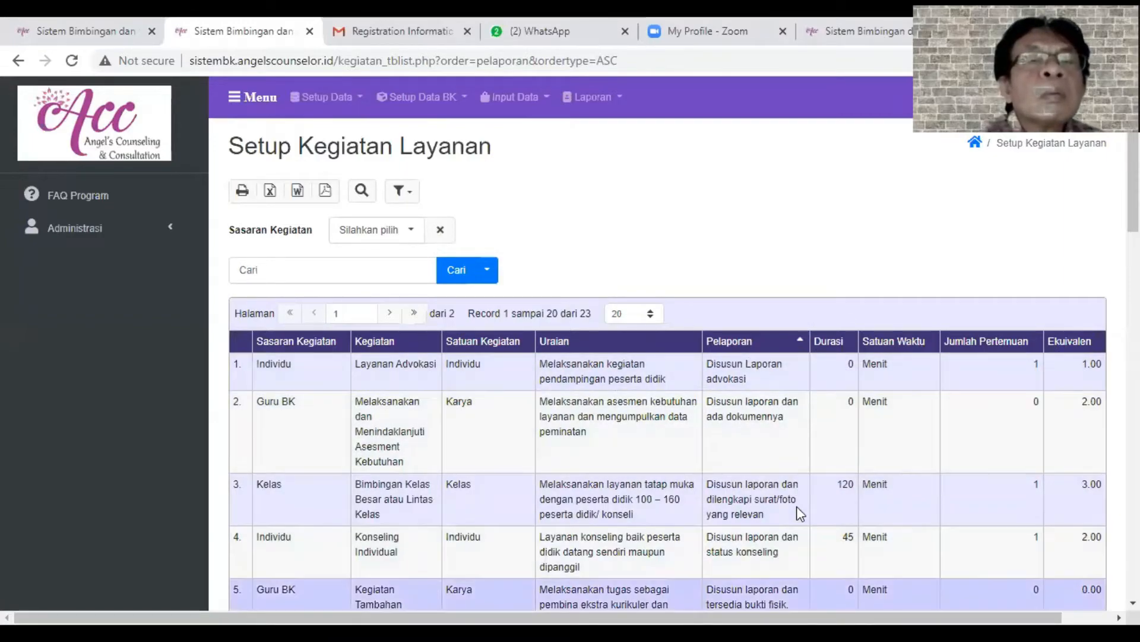
- Review the sorted activities and highlight the Durasi and Ekuivalen entries of Bimbingan Kelas Besar atau Lintas Kelas
scroll(790, 436, down, 3)
scroll(790, 437, down, 3)
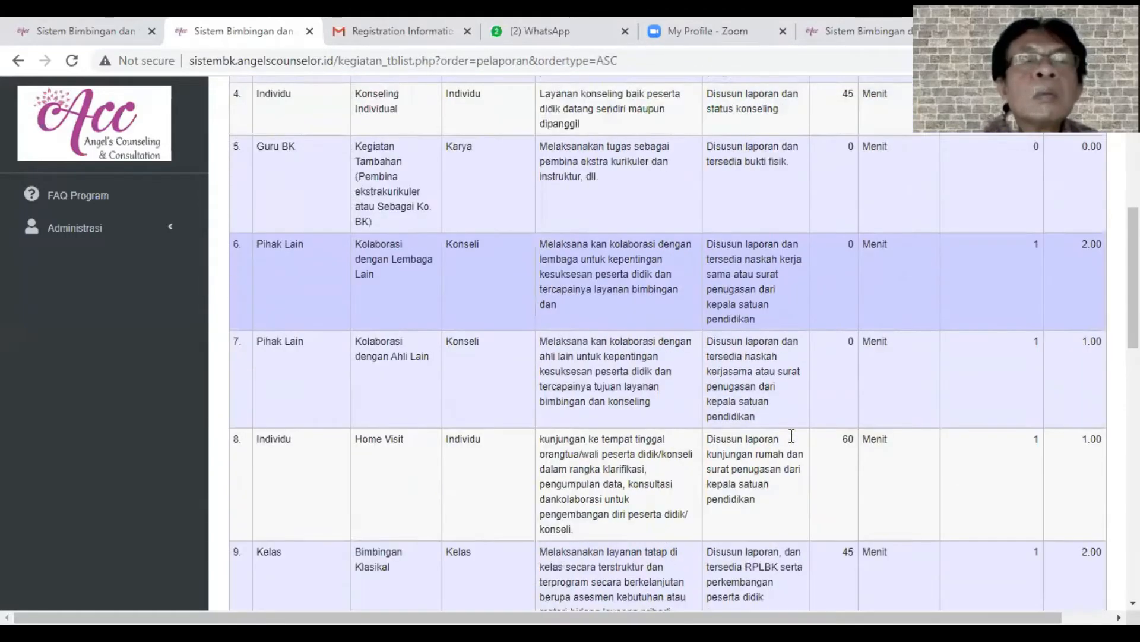
scroll(792, 436, up, 6)
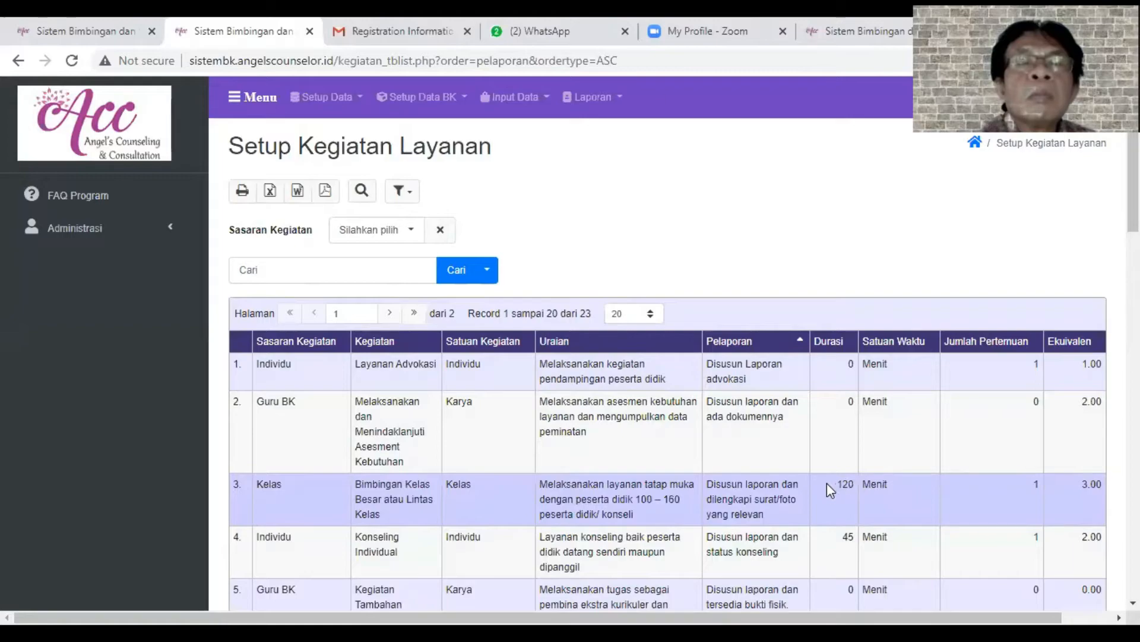
click(858, 482)
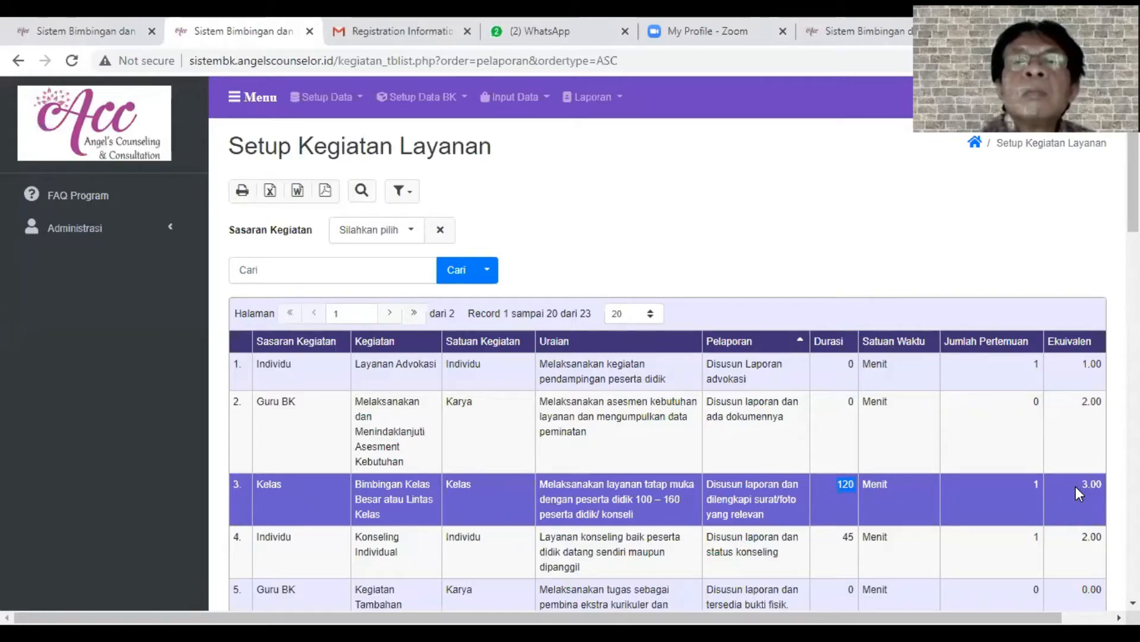
drag(1081, 486, 1136, 493)
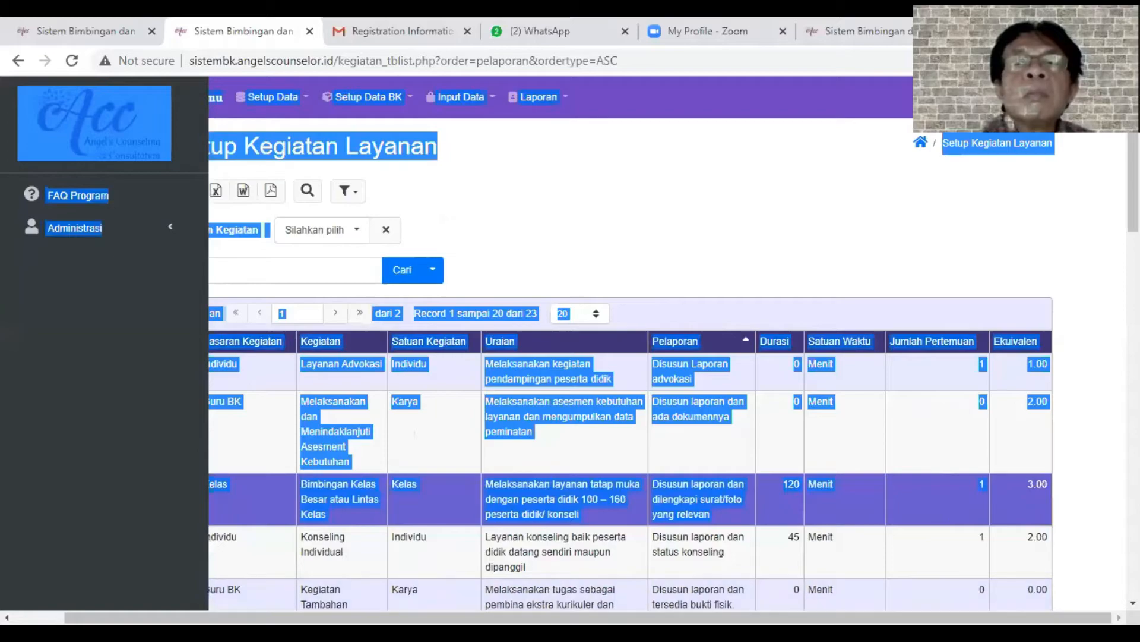
drag(406, 618, 355, 618)
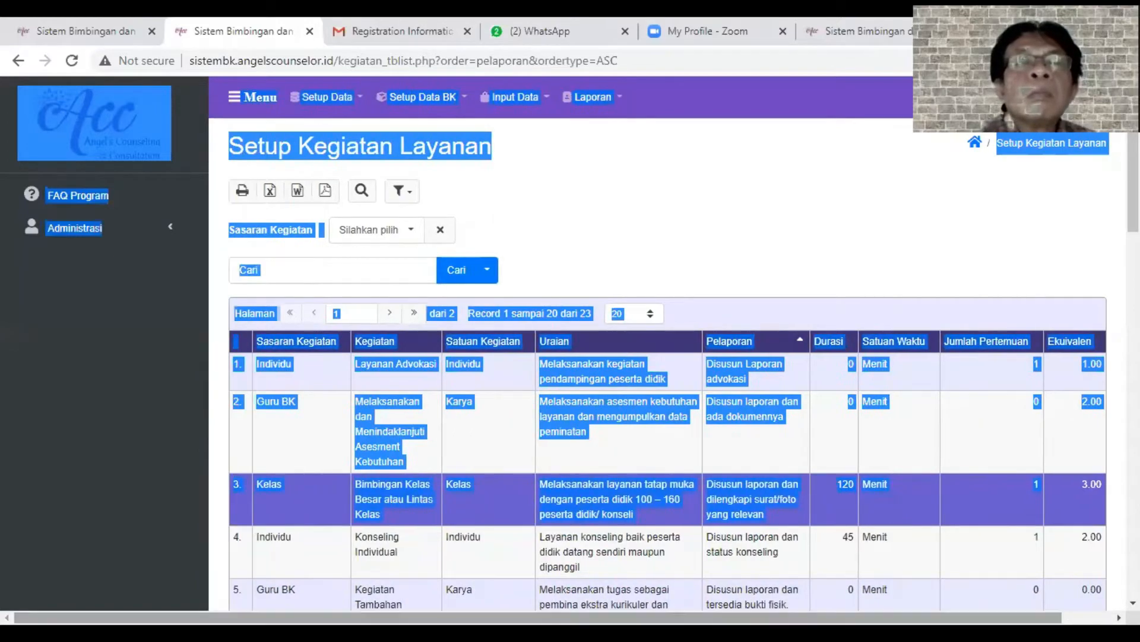
click(339, 477)
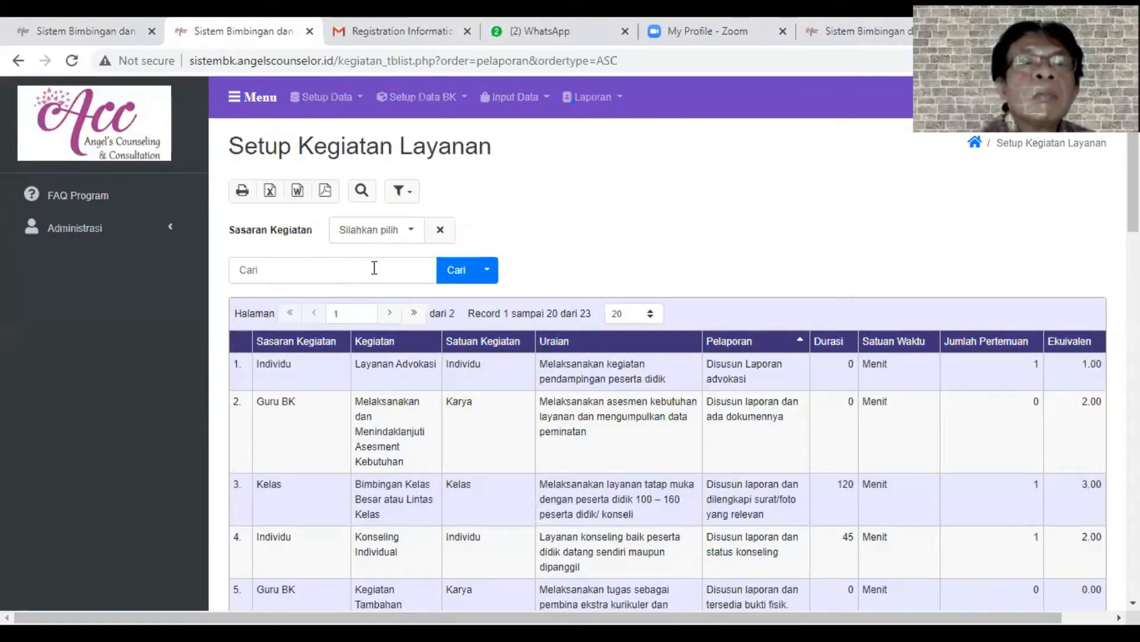
- Set the activity list's page size to Semua and review the complete list of activities
scroll(374, 268, down, 15)
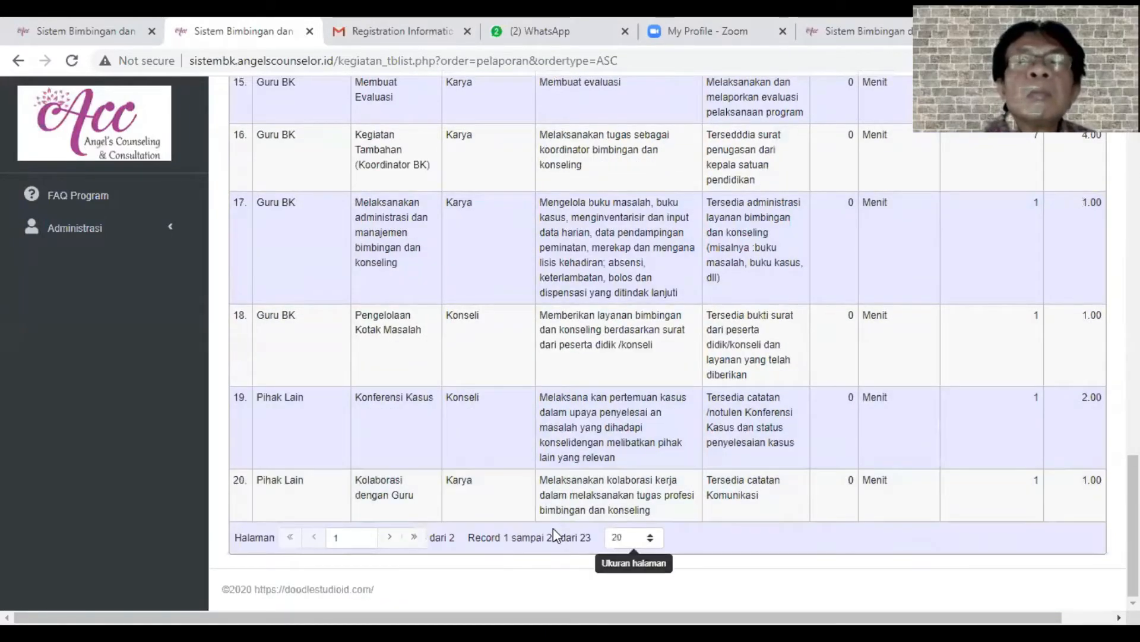
click(644, 538)
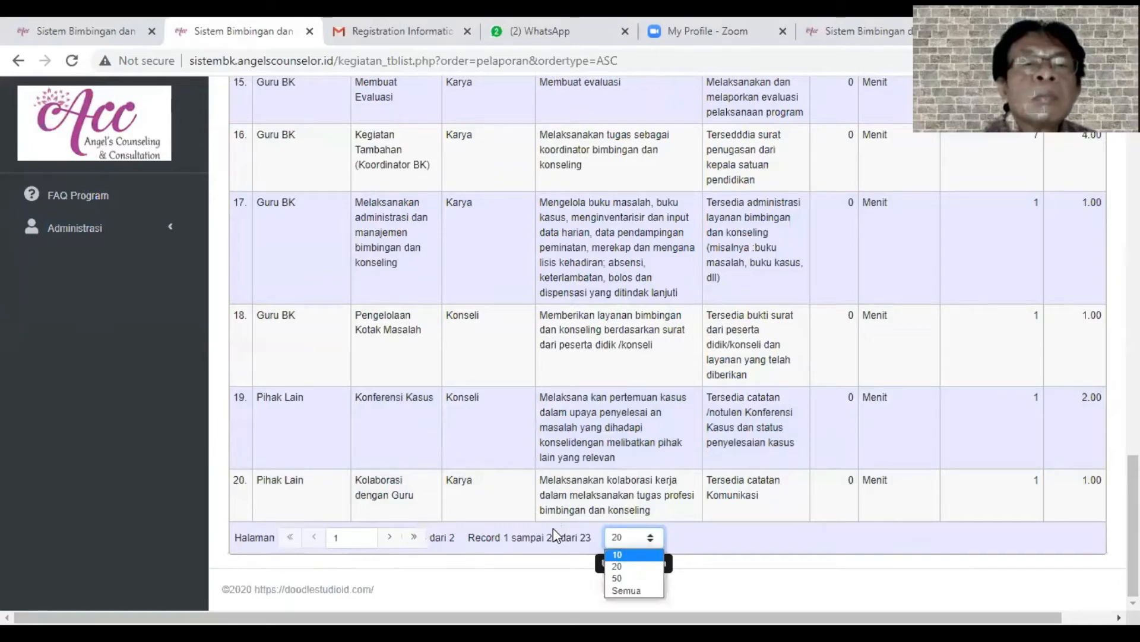
key(Escape)
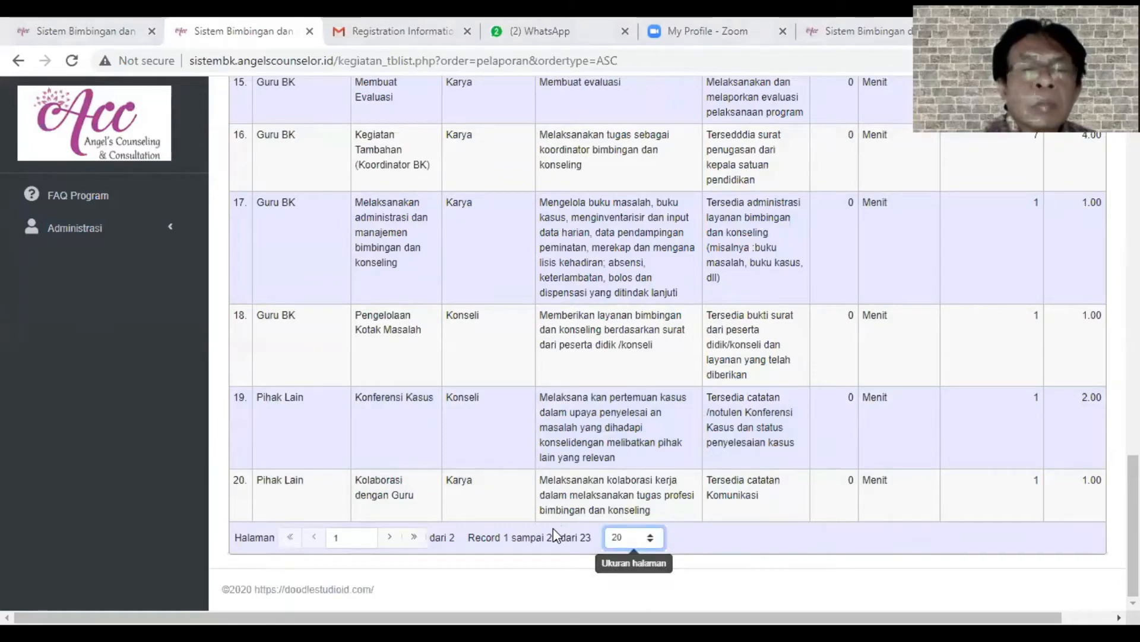
click(640, 536)
click(633, 595)
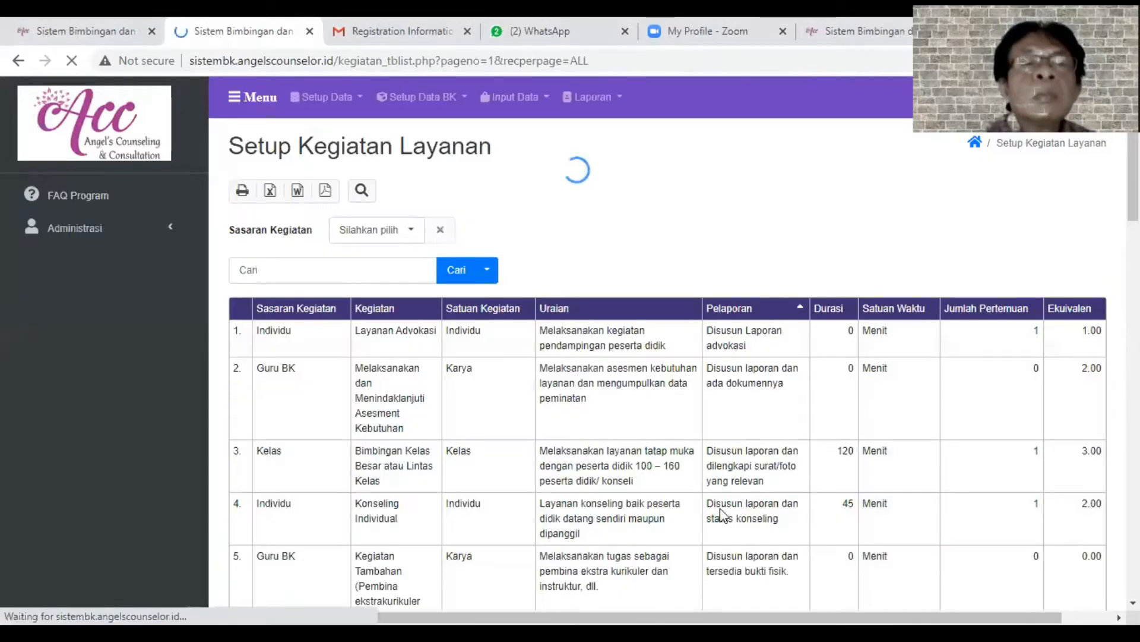
scroll(614, 542, down, 20)
scroll(712, 562, down, 3)
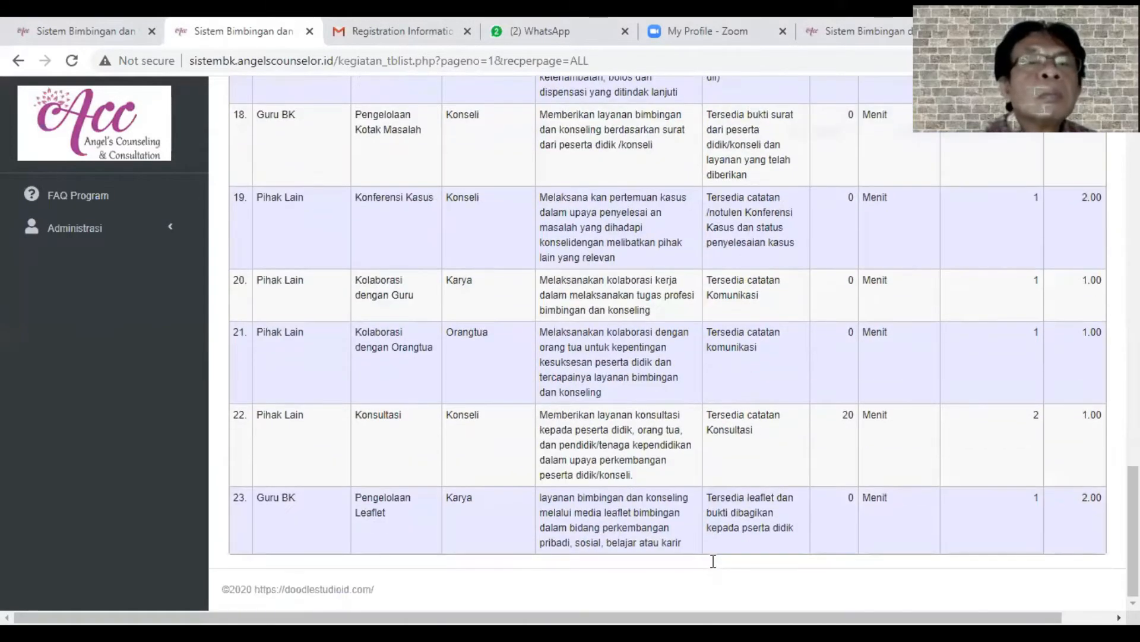
scroll(710, 565, up, 20)
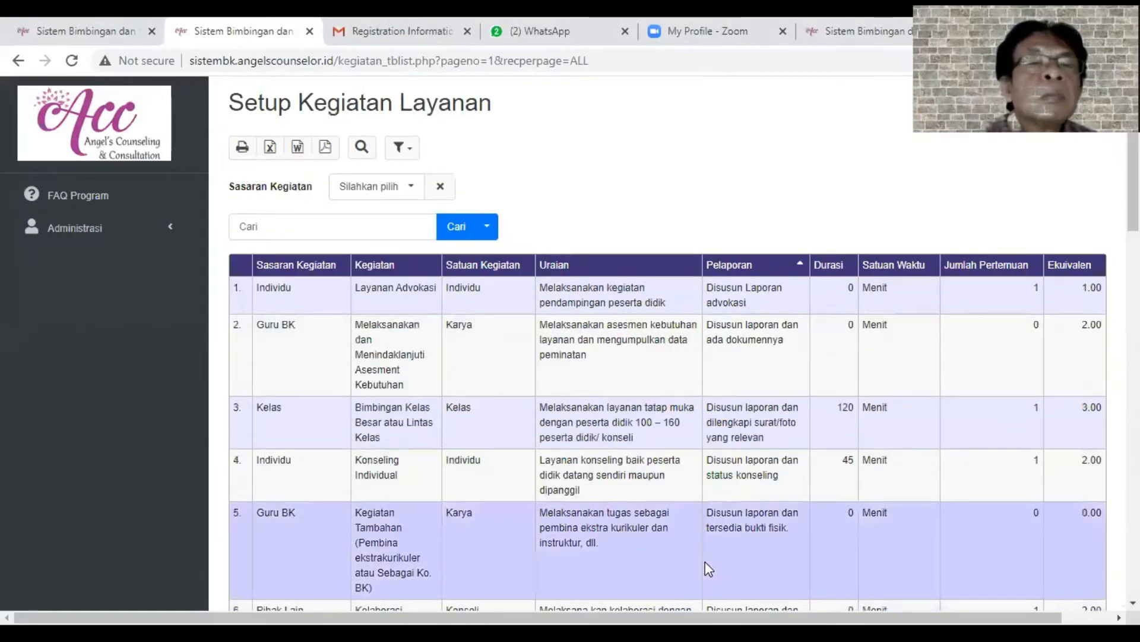
scroll(711, 564, down, 20)
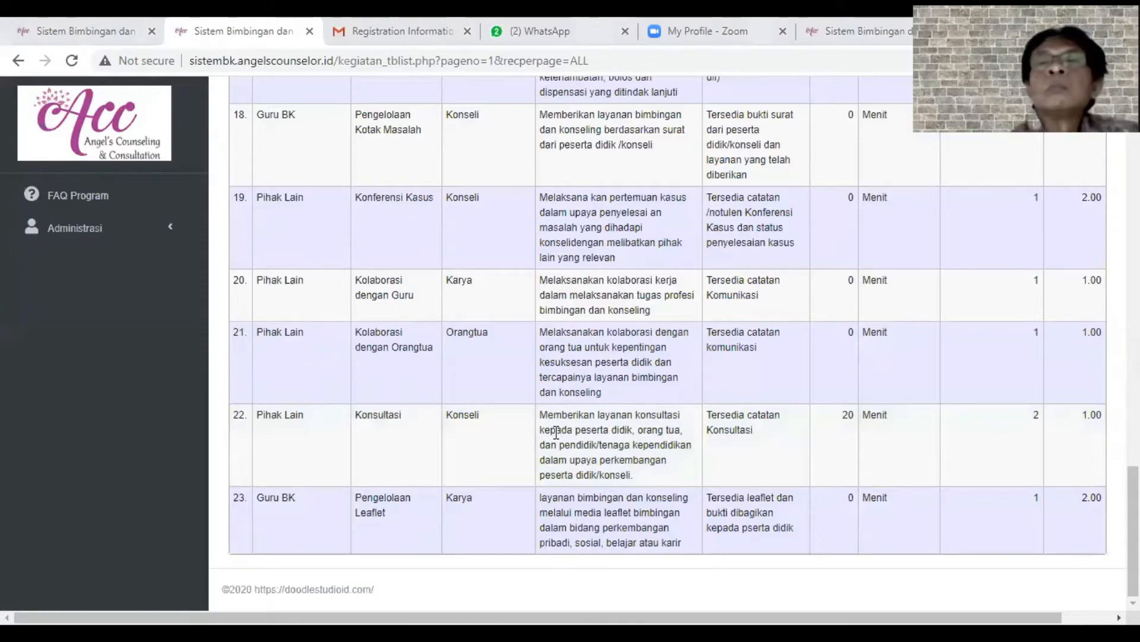
scroll(463, 364, up, 20)
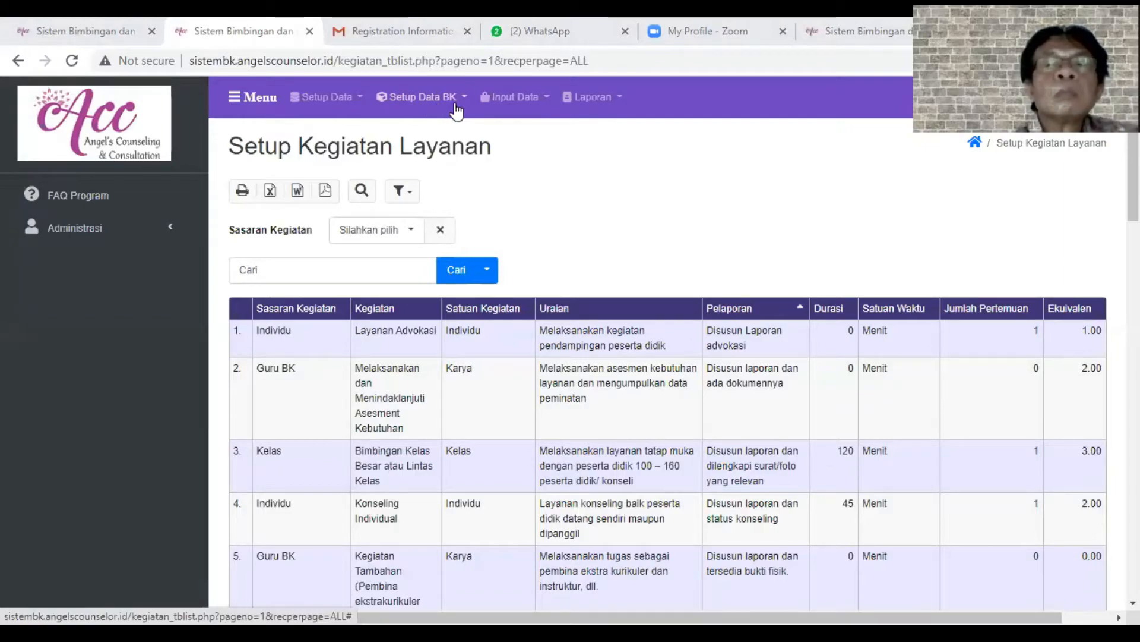
- Open the Absensi Siswa input page and set its Kelas filter to the first Kelas 1A entry
click(518, 100)
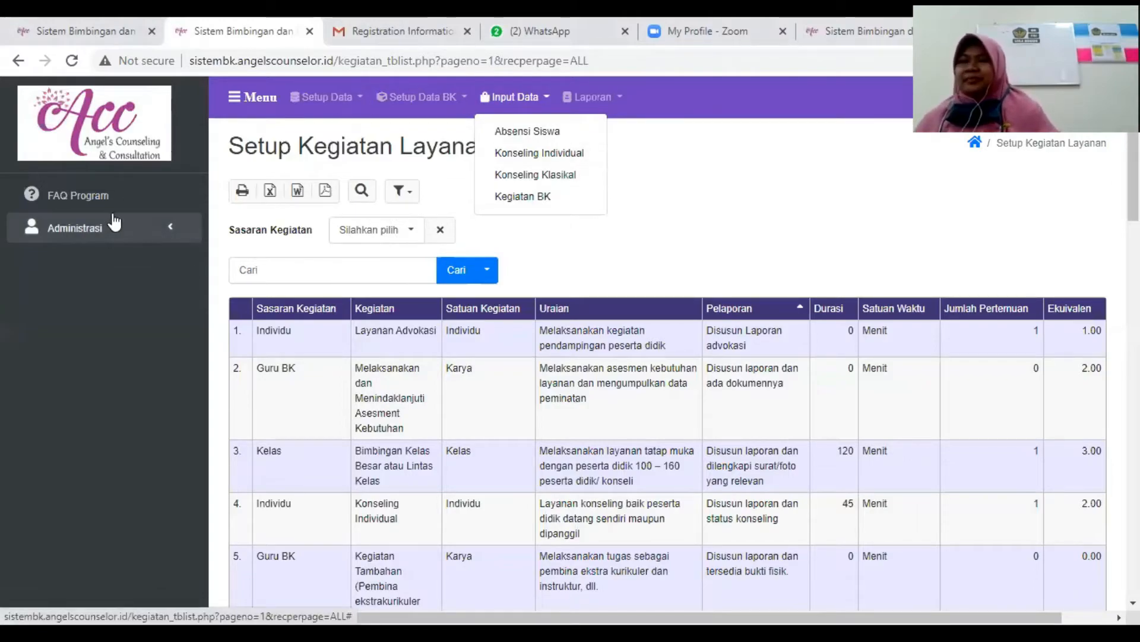
click(542, 137)
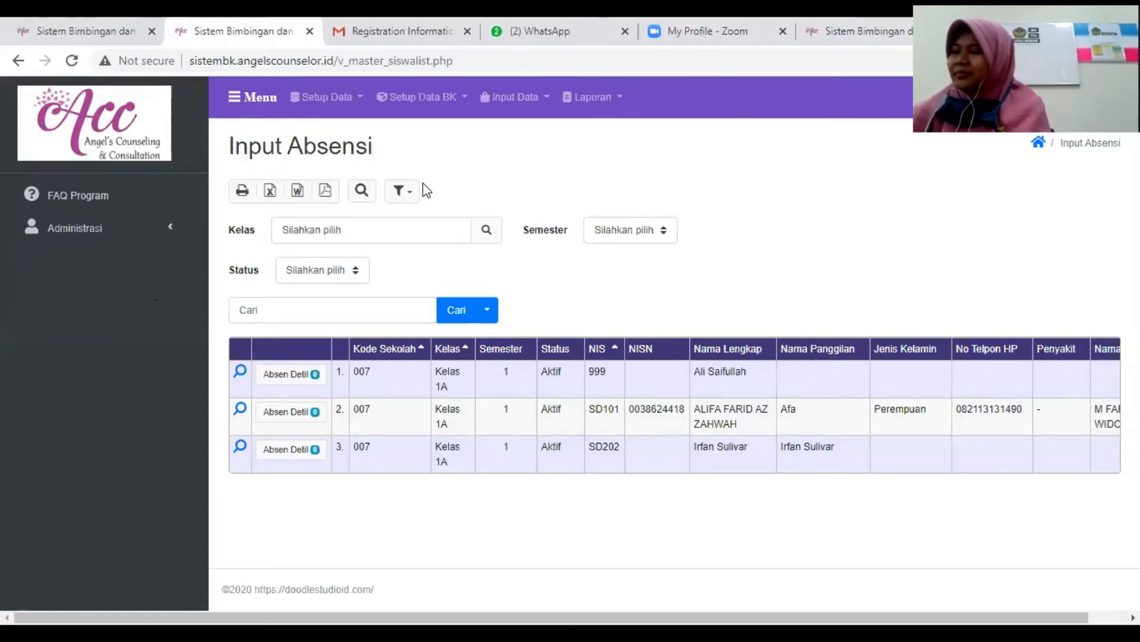
click(487, 229)
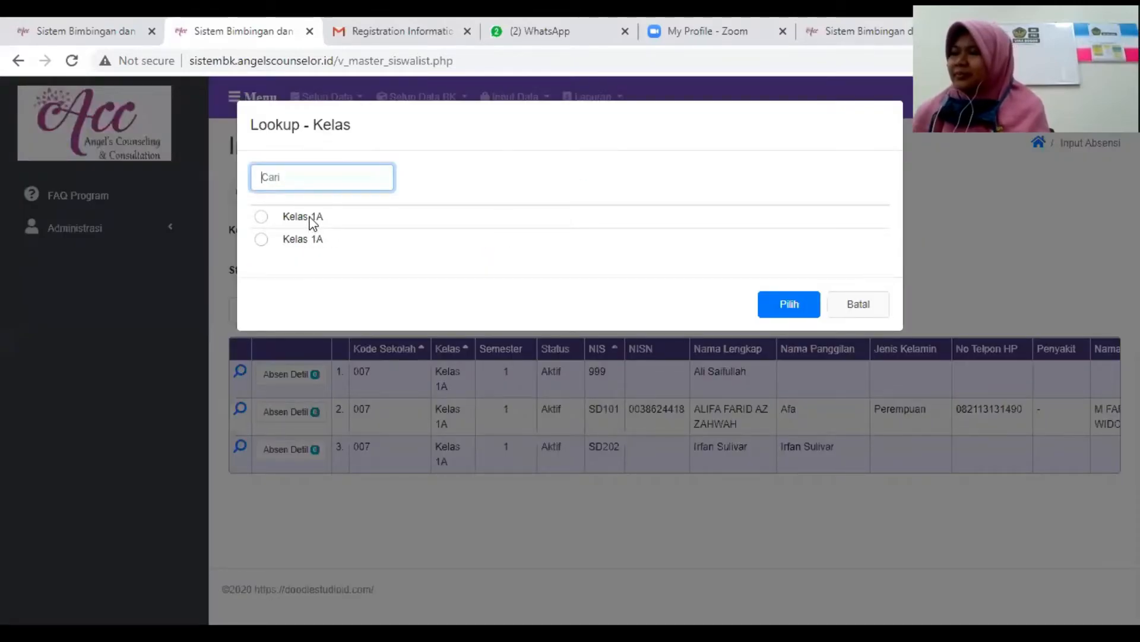
click(261, 216)
click(772, 304)
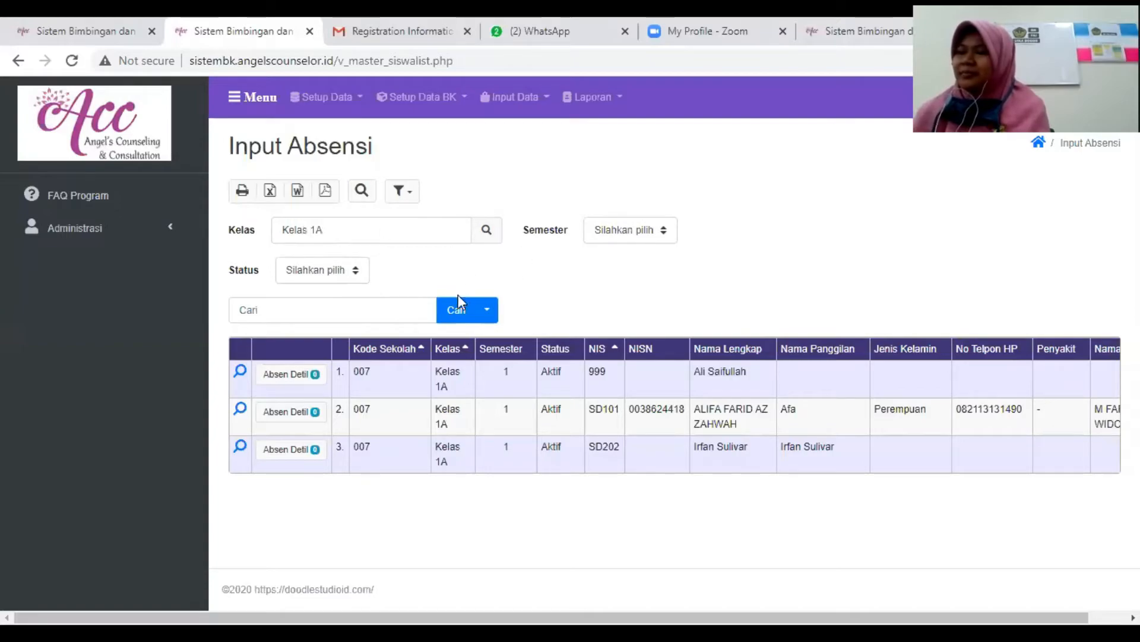
- Filter the attendance list by Kelas 1A and start a new Absen Detil record for the first student
click(456, 311)
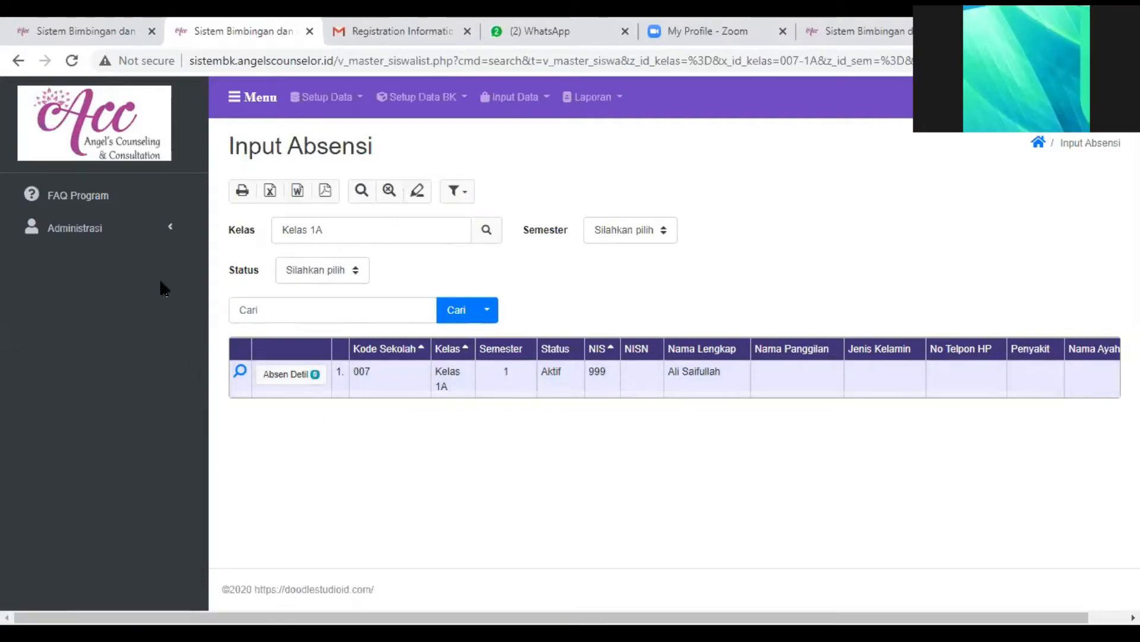
click(283, 376)
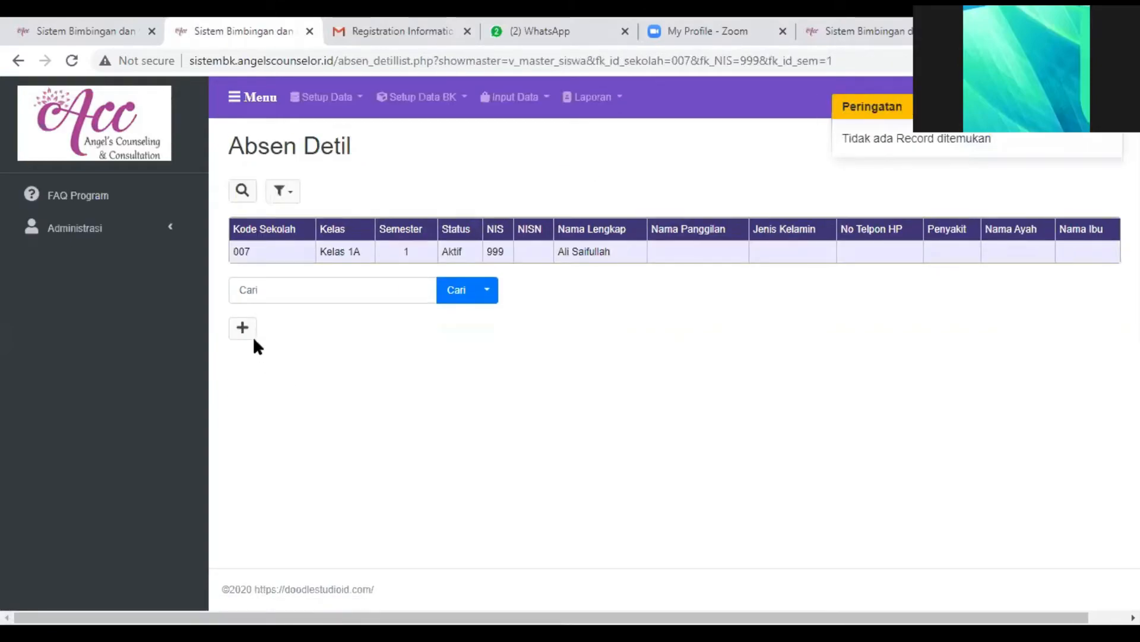
click(244, 329)
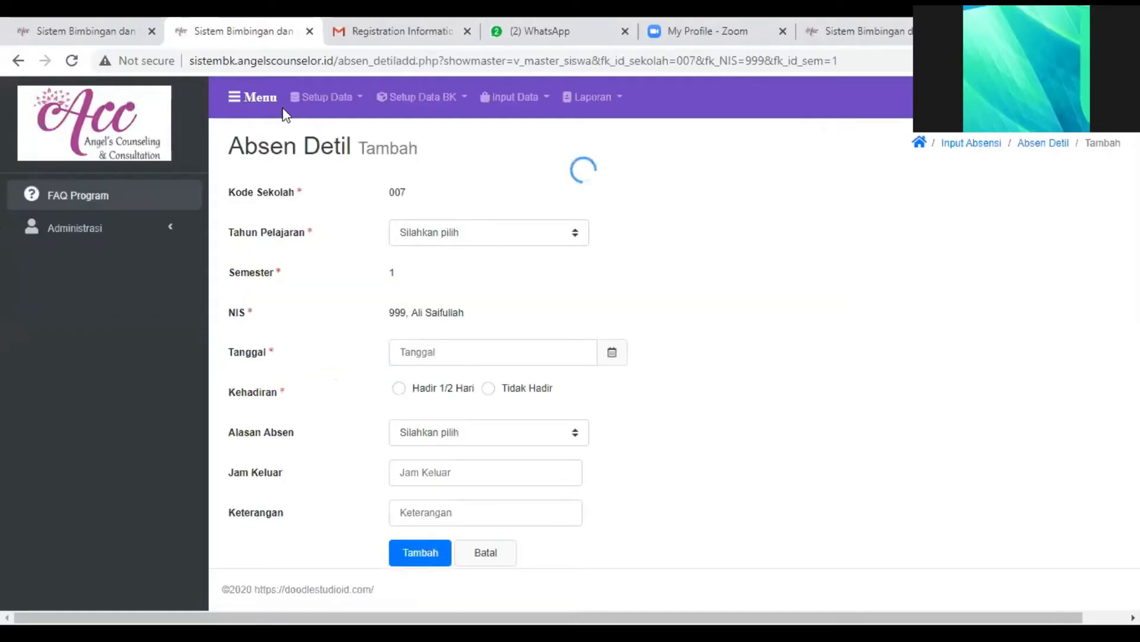
- Set the absence record's Tahun Pelajaran to 2020/2021 and its Tanggal to 10/21/2020
click(442, 235)
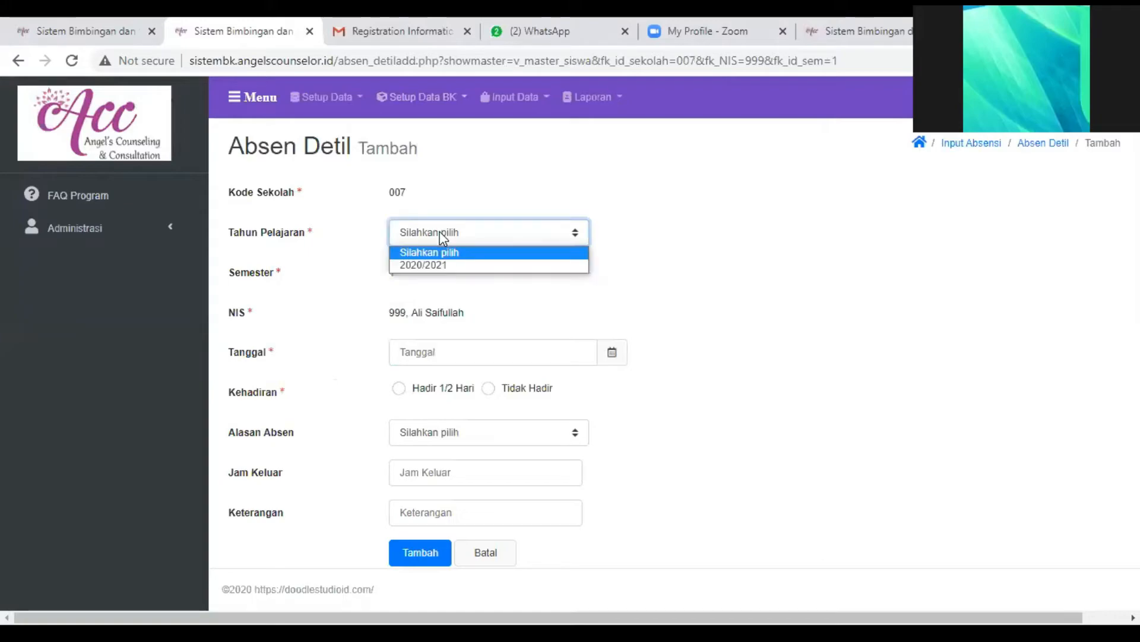
click(426, 265)
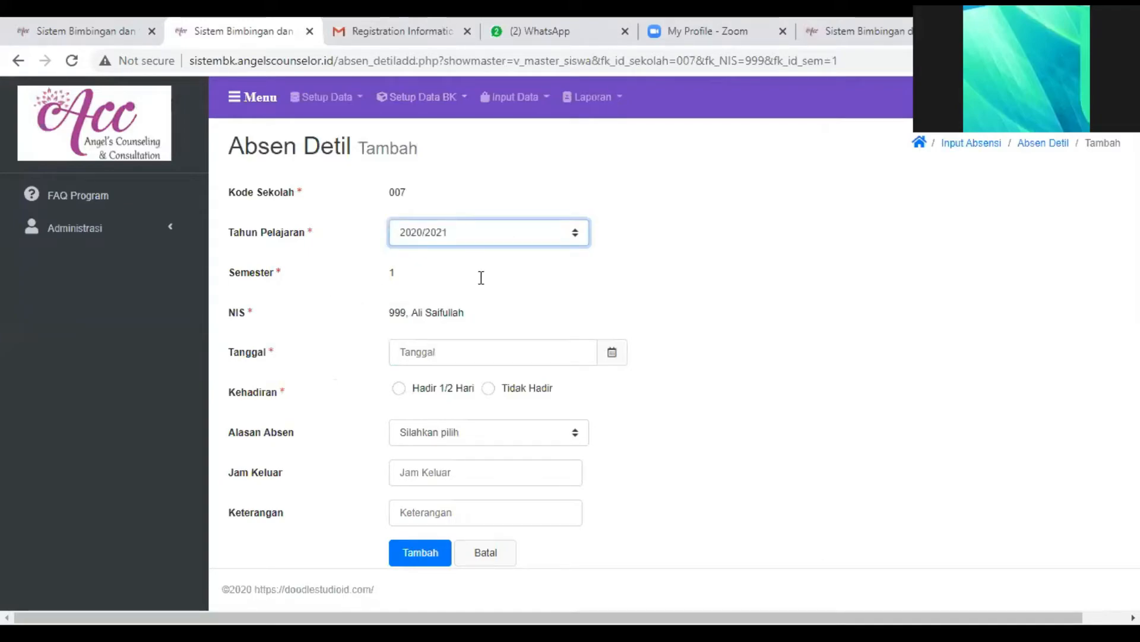
click(614, 356)
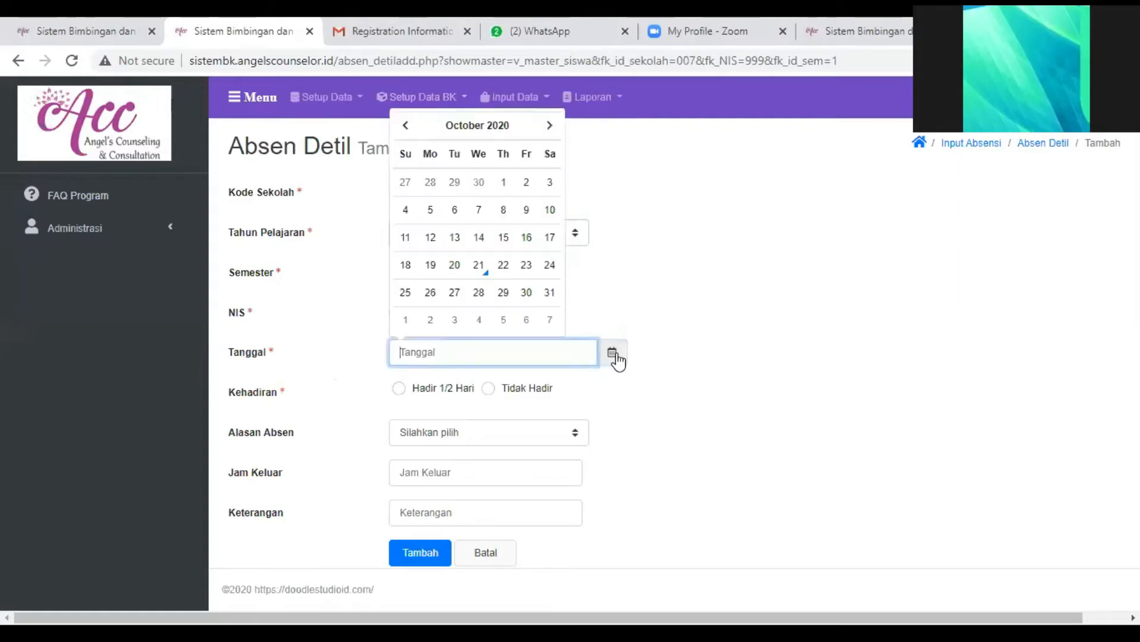
click(479, 265)
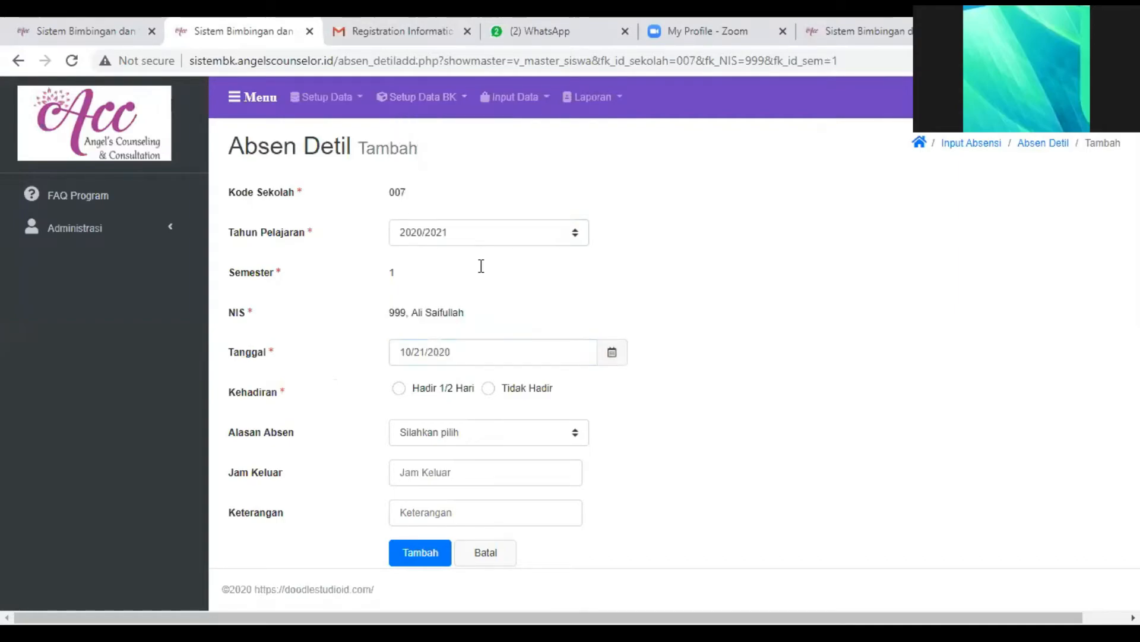
- Set Kehadiran to Tidak Hadir and Alasan Absen to Sakit in the absence record
click(527, 389)
click(534, 437)
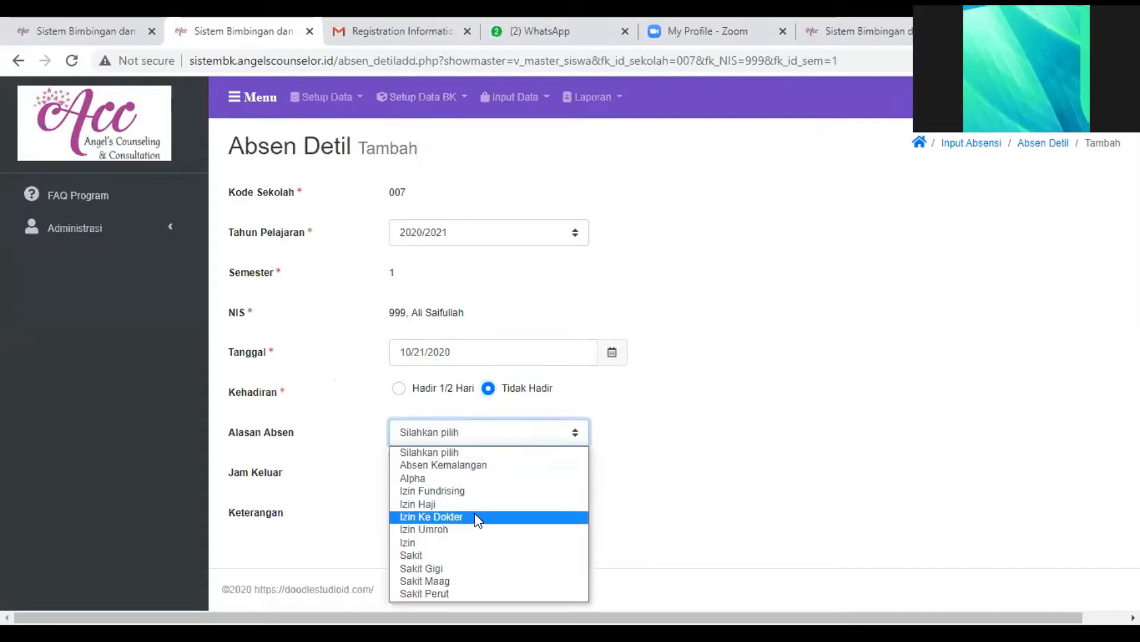
click(453, 555)
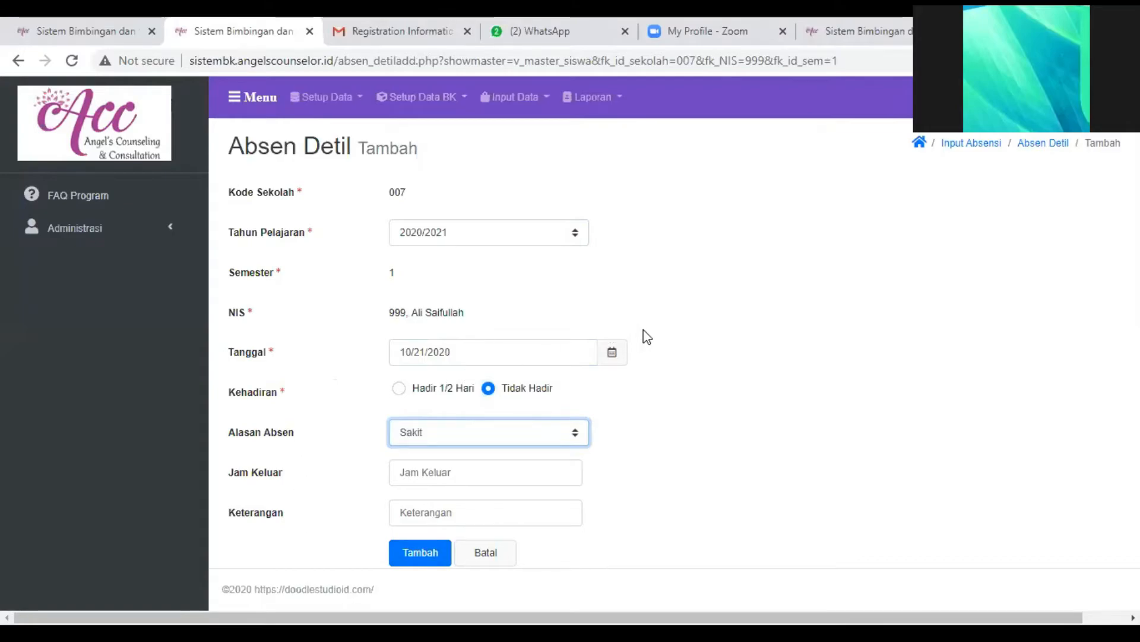
- Set Kehadiran to Hadir 1/2 Hari, Alasan Absen to Izin Ke Dokter and Jam Keluar to 12:00, and save the record
click(400, 388)
click(450, 432)
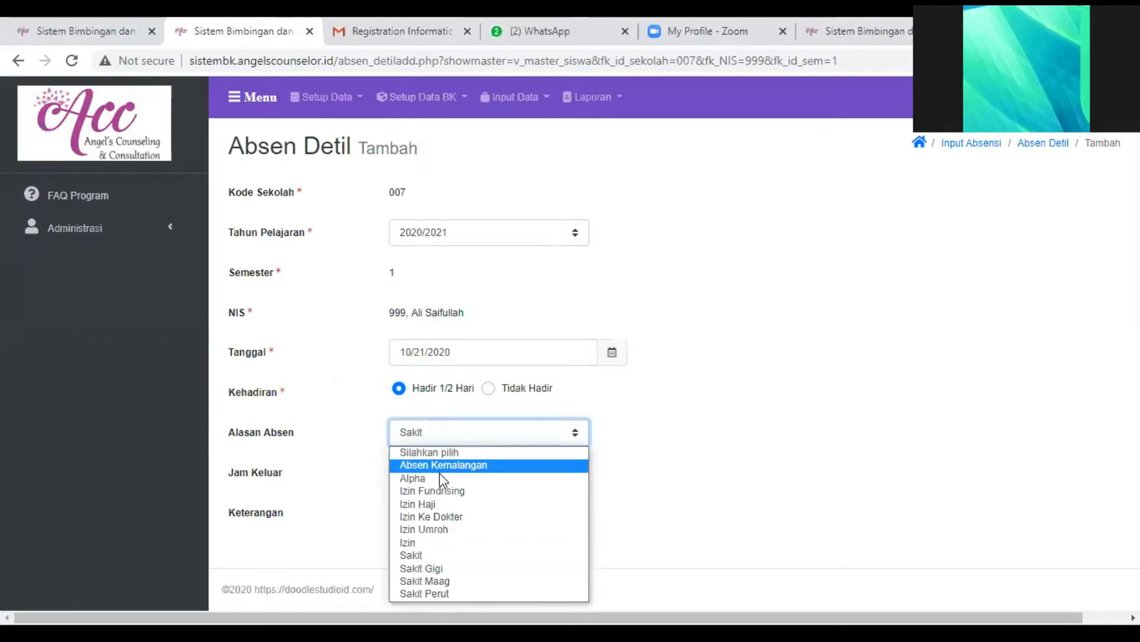
click(436, 515)
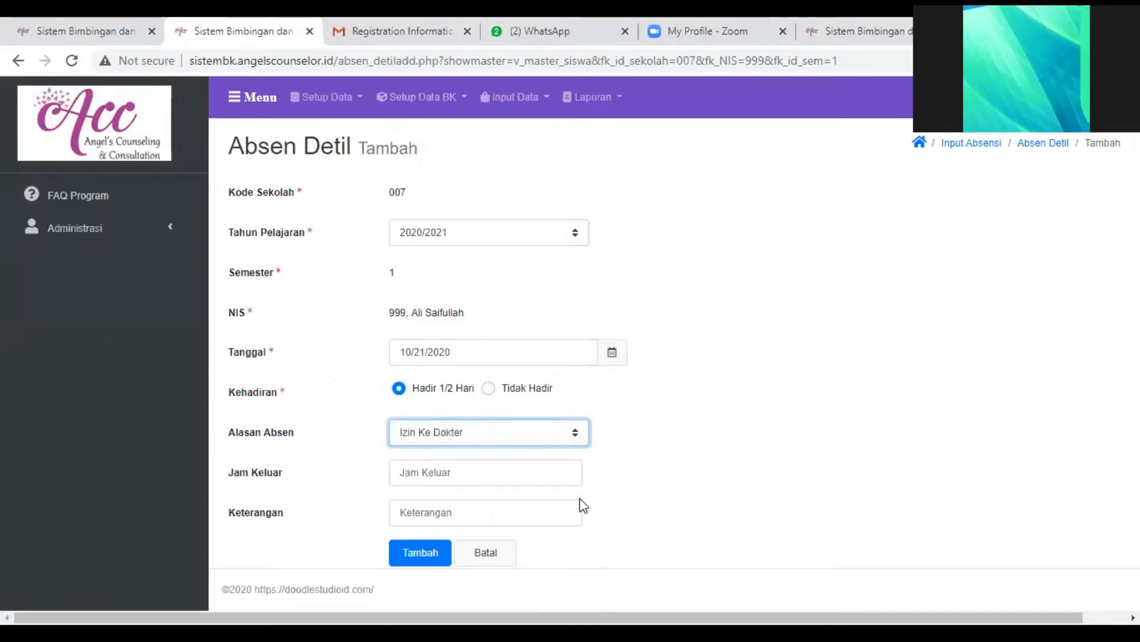
click(507, 479)
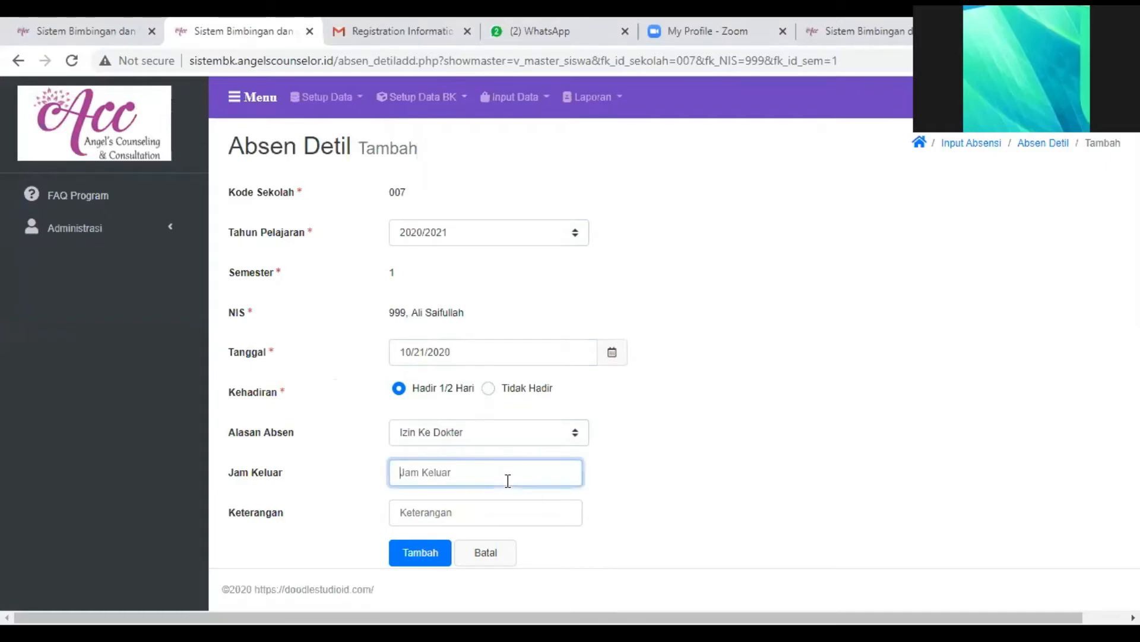
text(12:00)
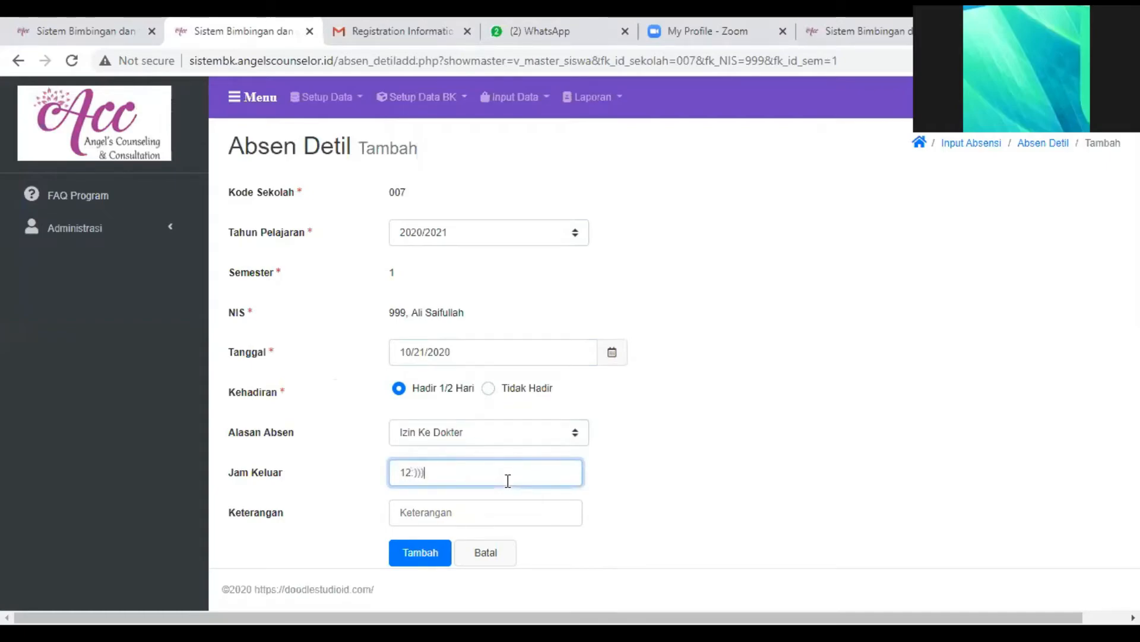
text(00)
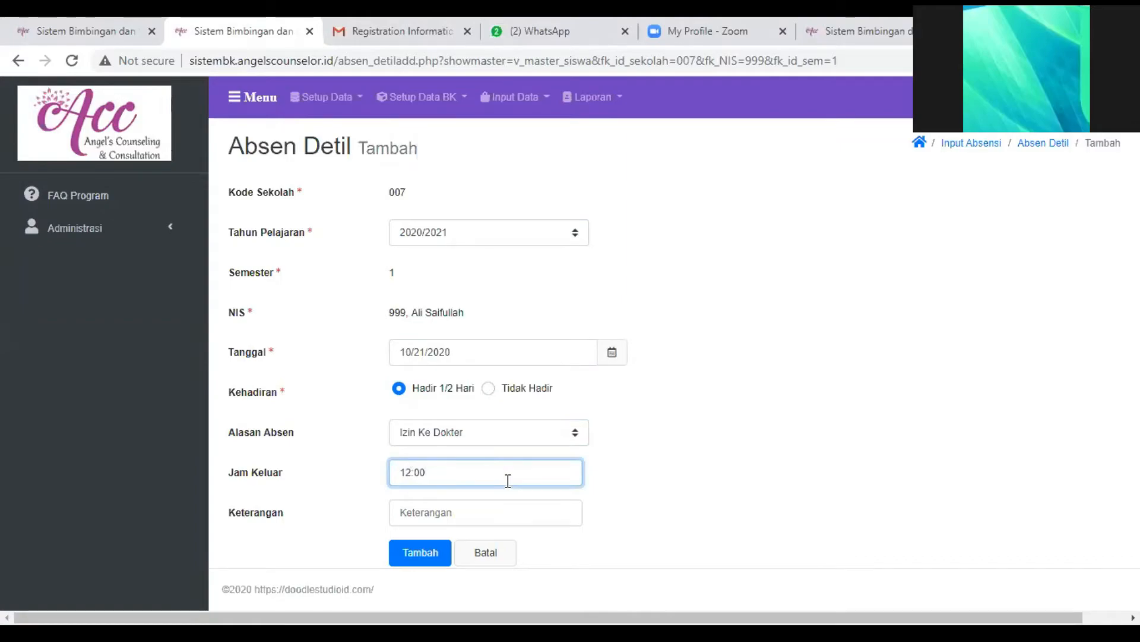
key(Return)
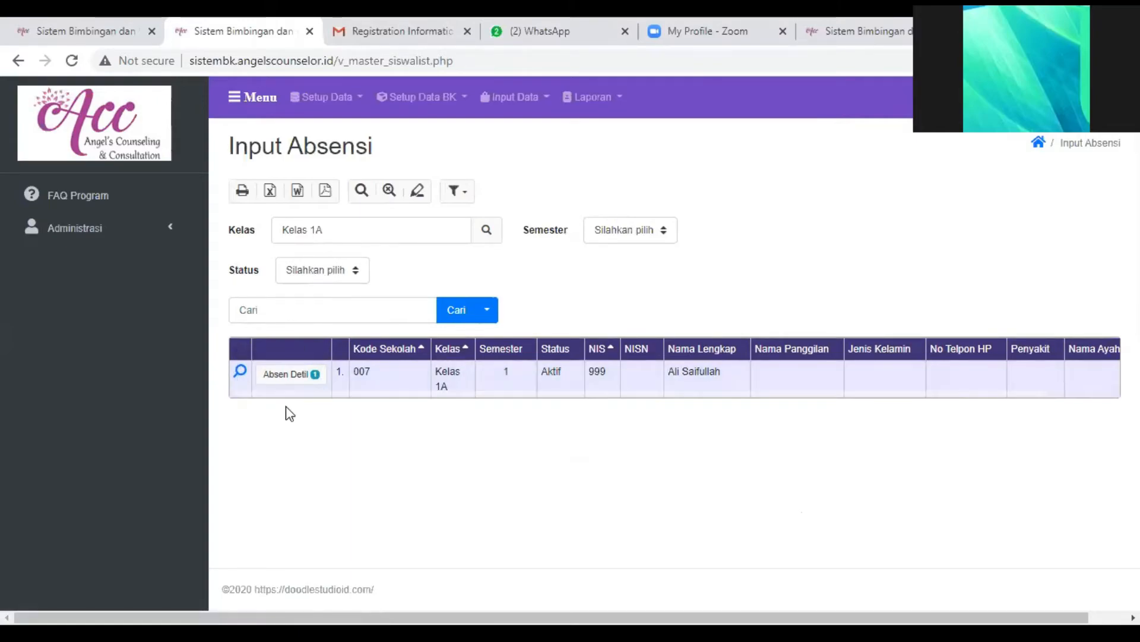
- Clear the attendance list's search filter and open the Rekap Absensi report
click(389, 195)
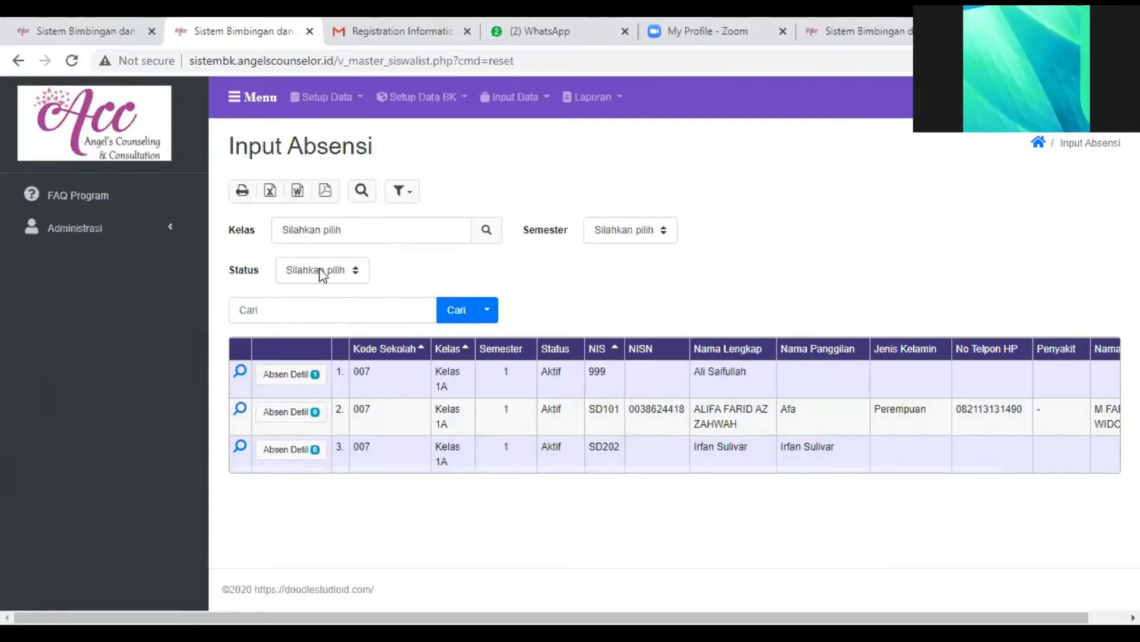
click(609, 100)
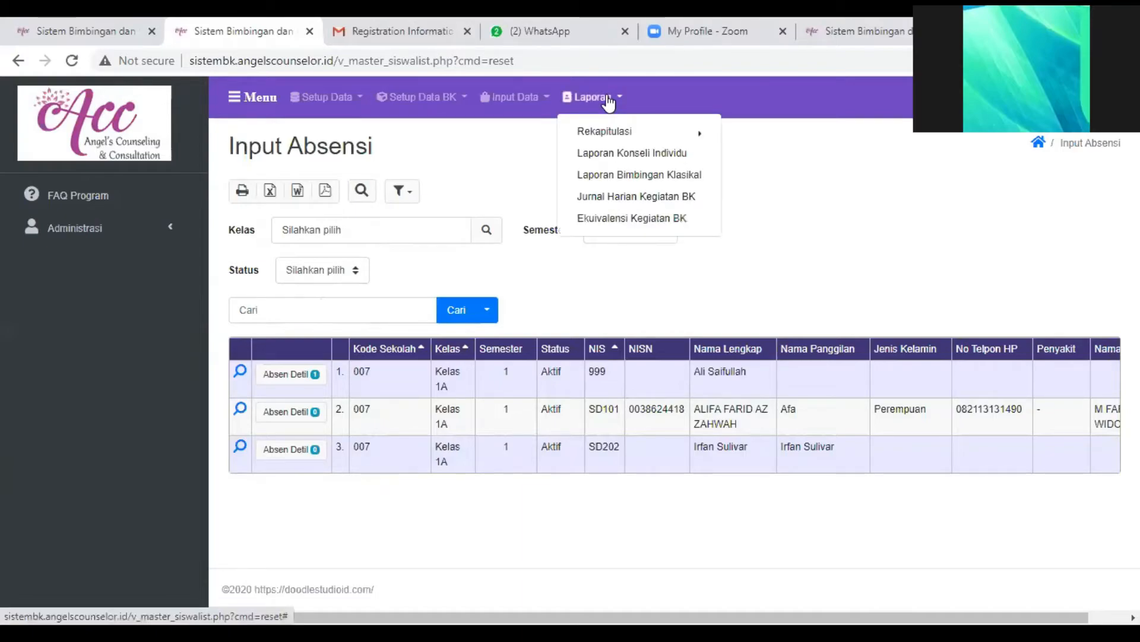
mouse_move(604, 137)
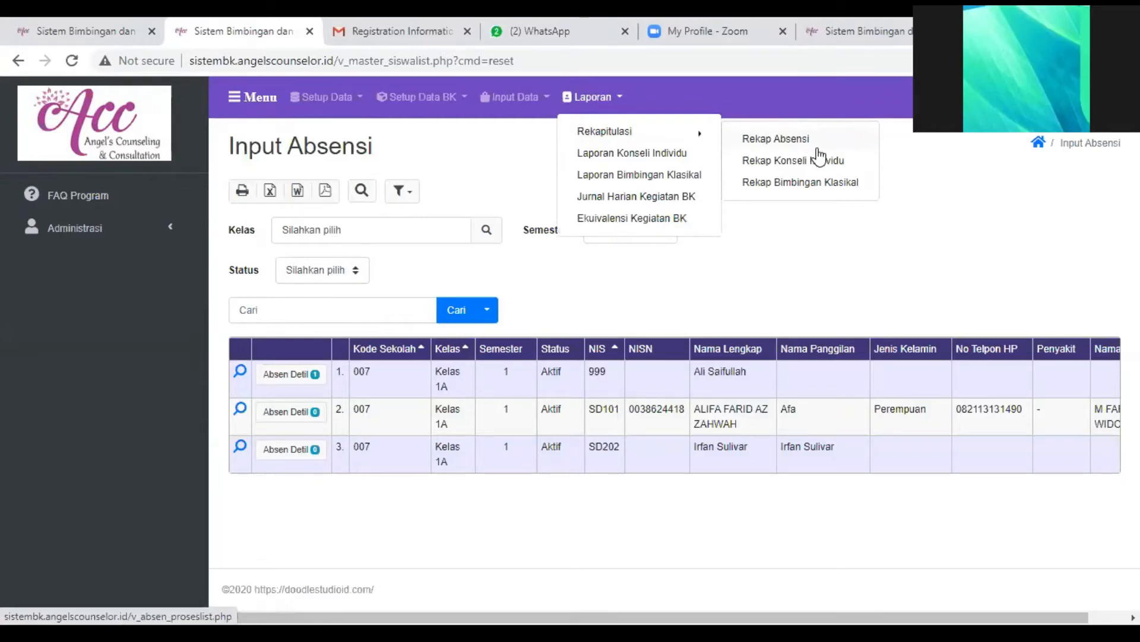
click(764, 143)
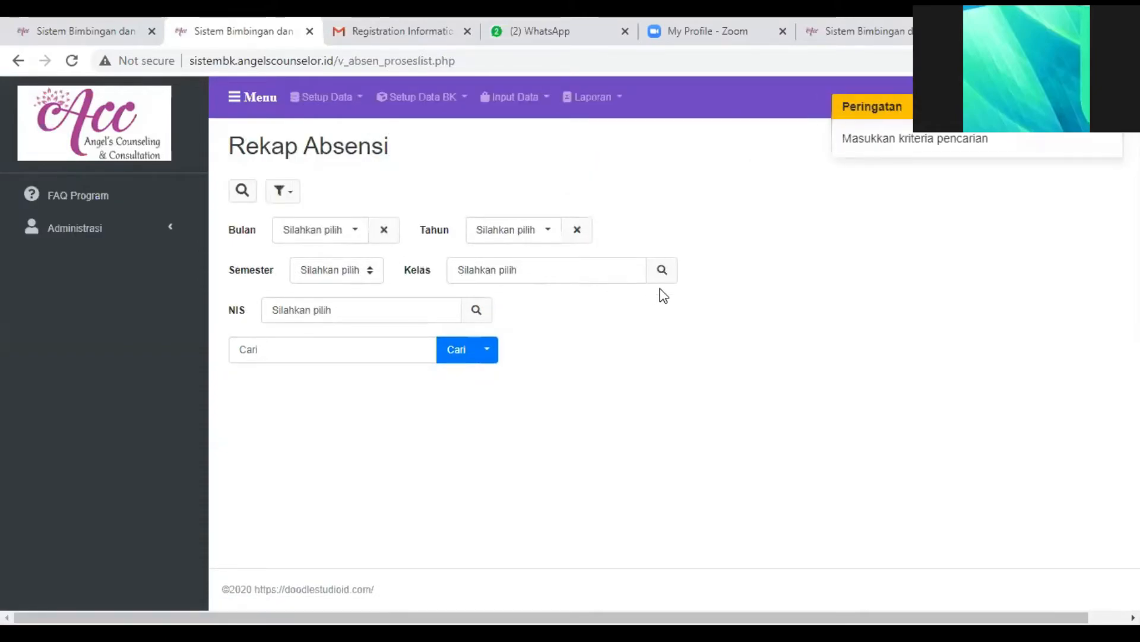
- Filter the Rekap Absensi report by Kelas 007-1A and open the Detil Absensi of the listed student
click(664, 271)
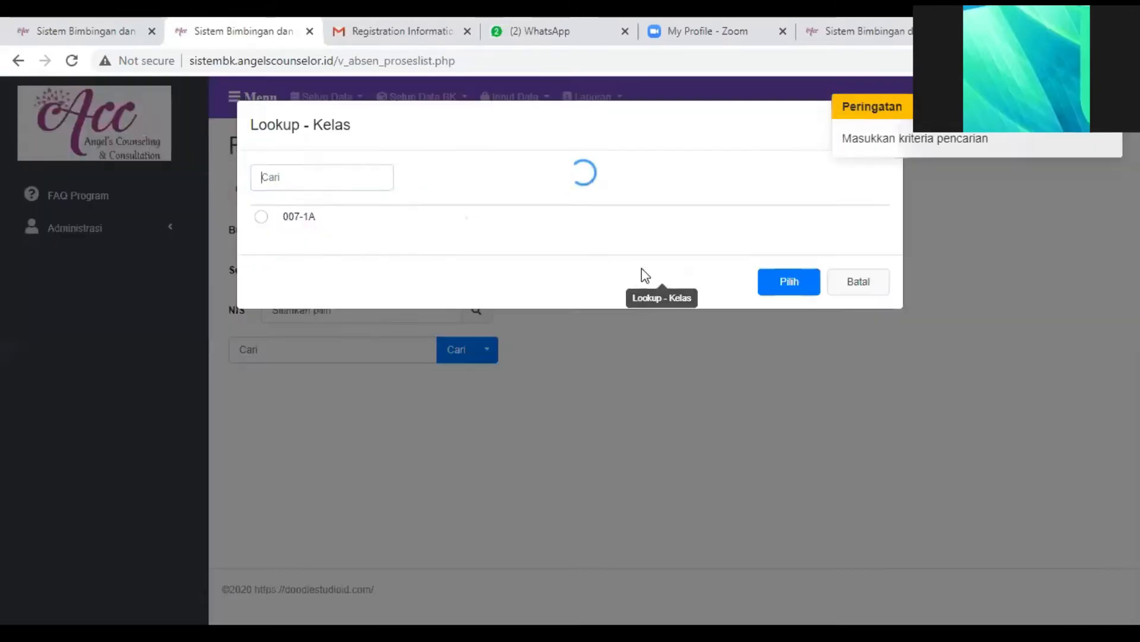
click(305, 221)
click(786, 284)
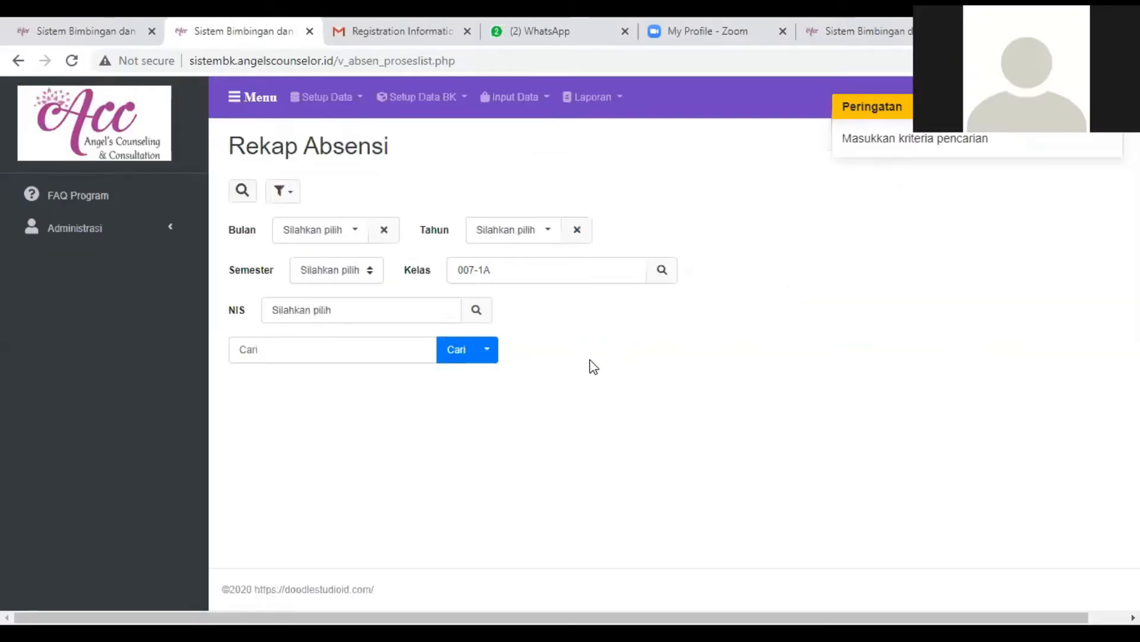
click(456, 357)
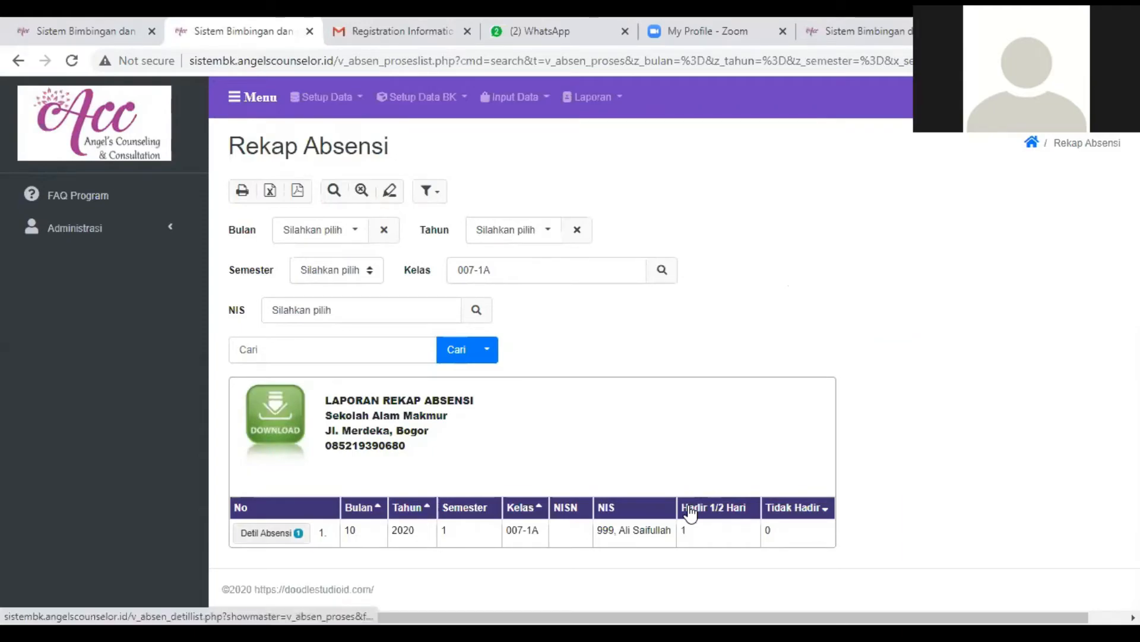
click(272, 532)
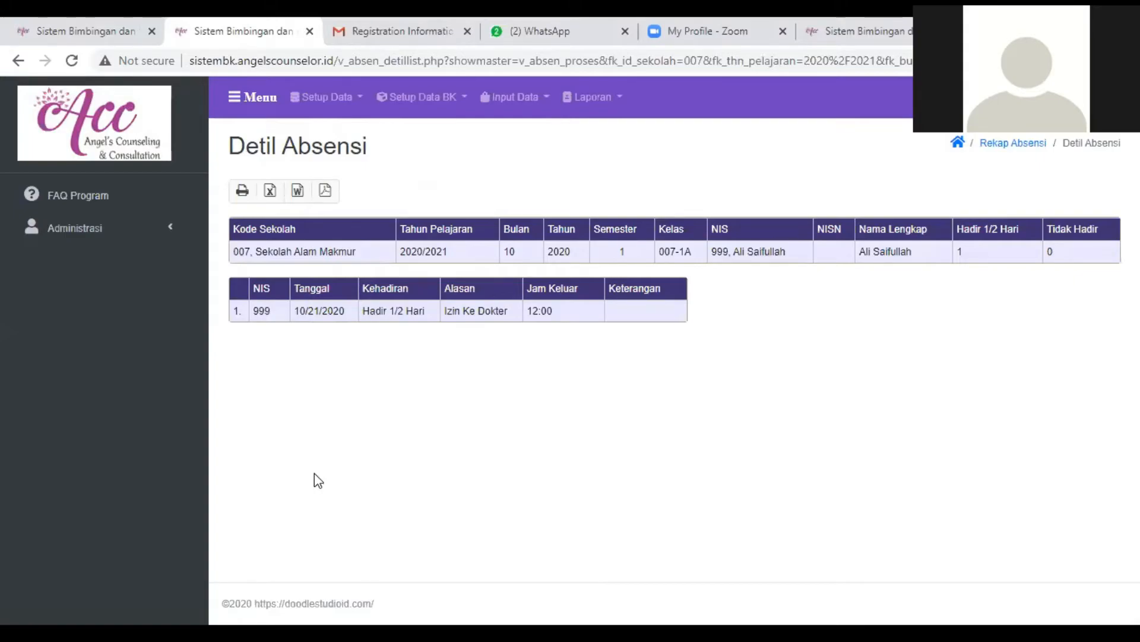
- Open the Absensi Siswa input page, review the first student's Absen Detil records and return to the student list
click(599, 100)
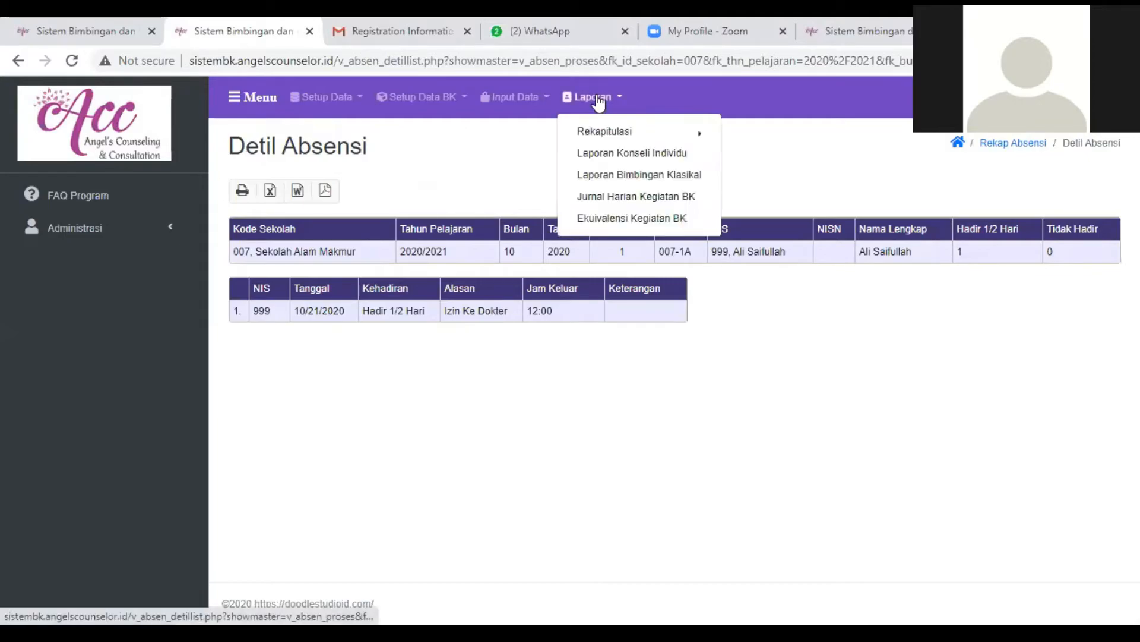
click(415, 102)
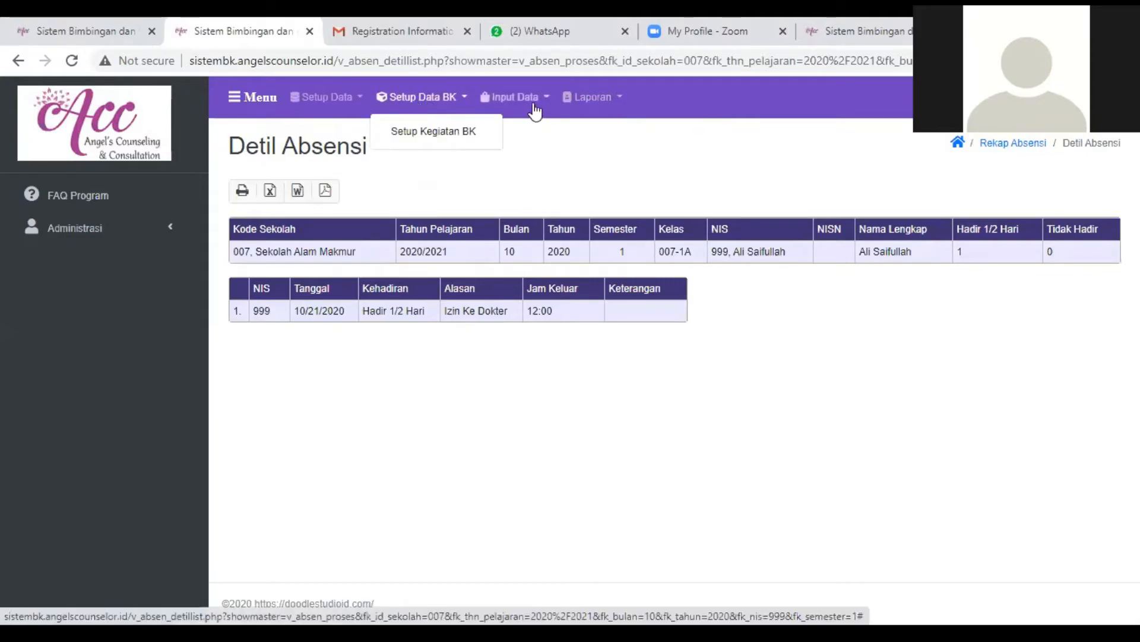
click(514, 97)
click(504, 133)
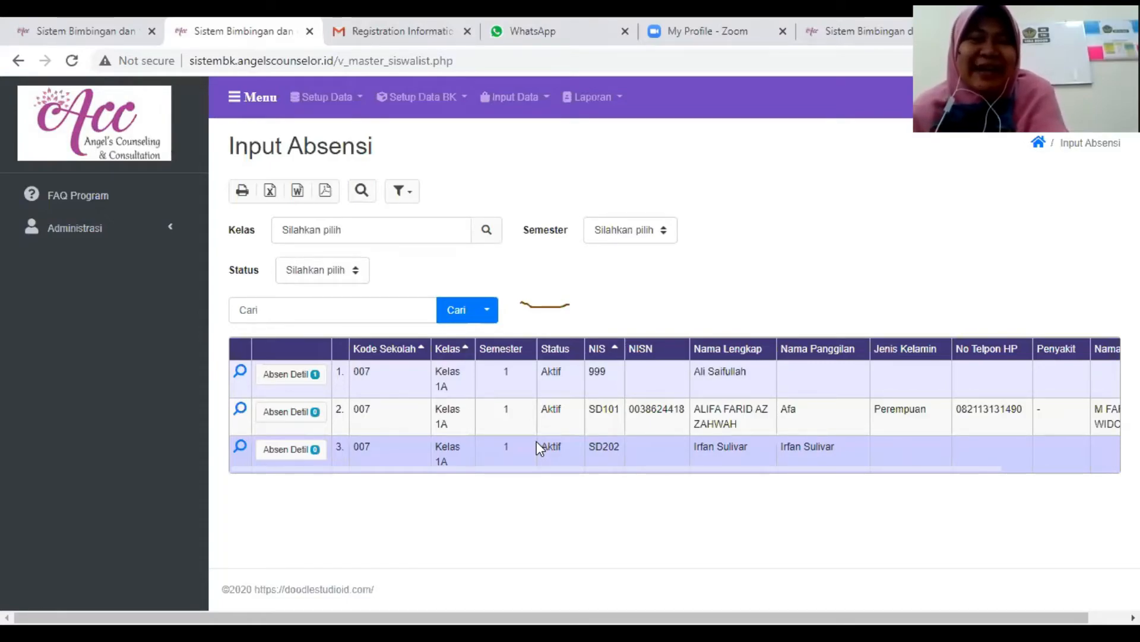
click(274, 380)
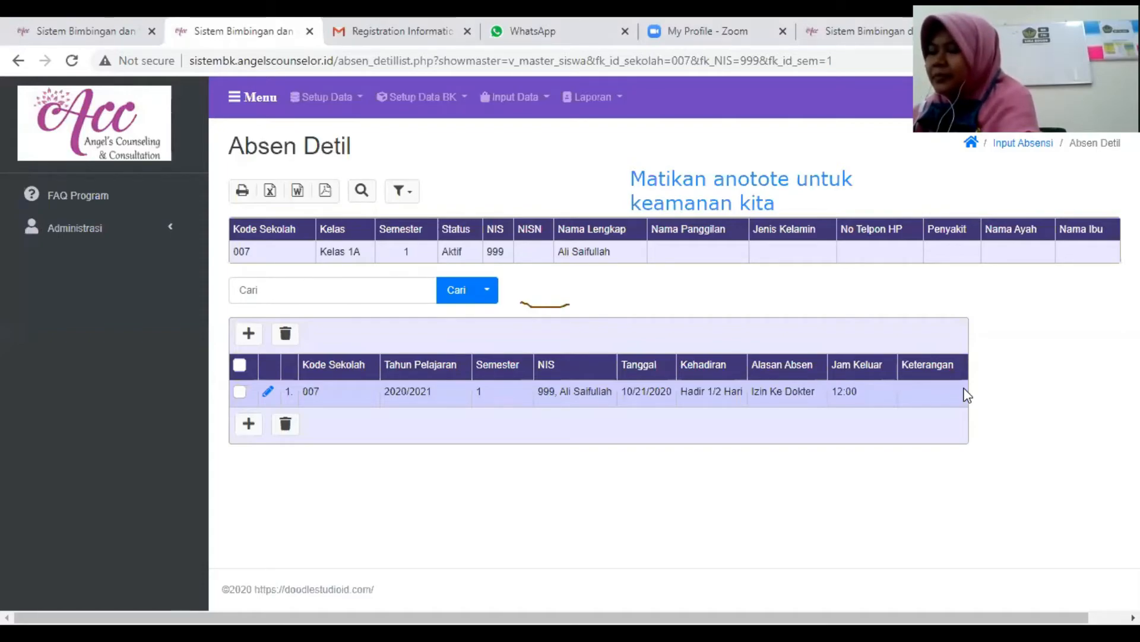
click(516, 97)
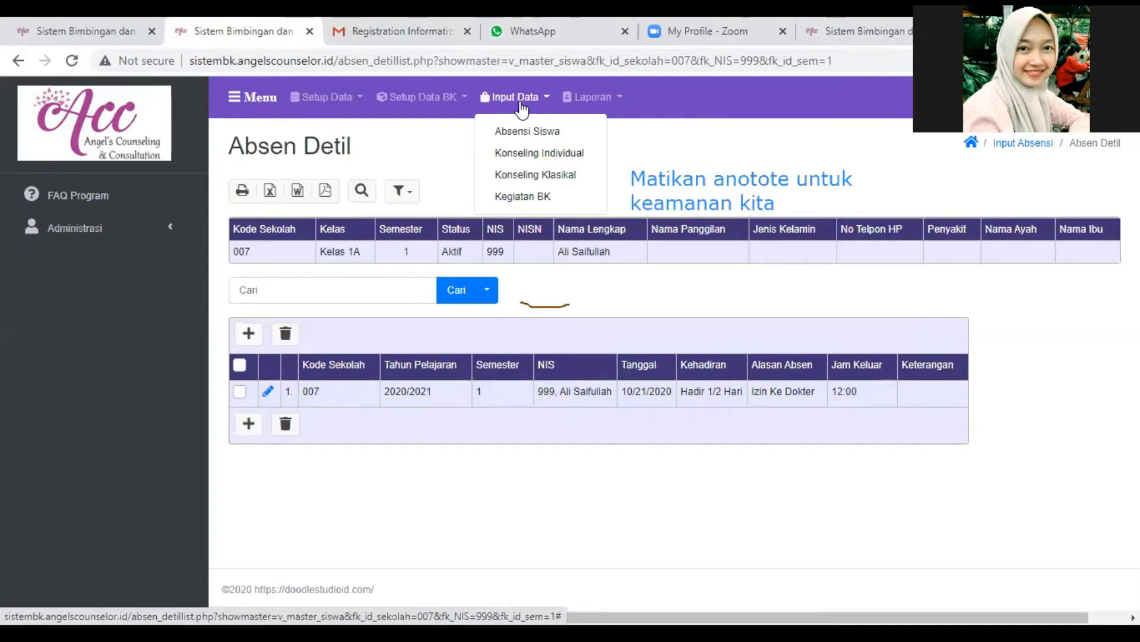
click(524, 138)
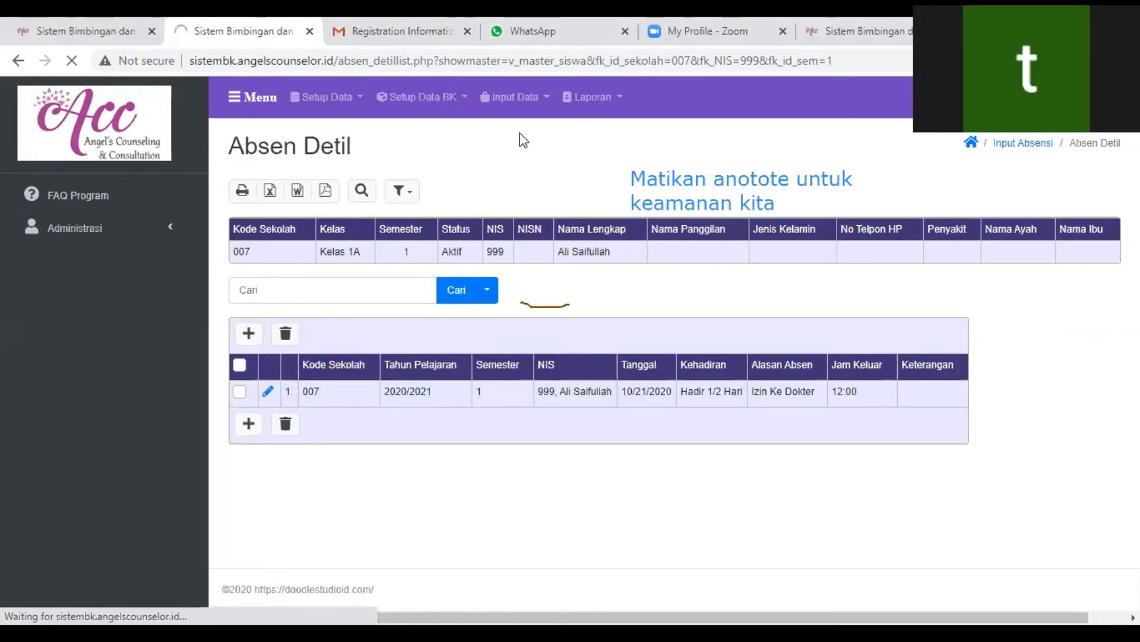
- Open the Master Siswa / Konseli data and start a new student record
click(327, 96)
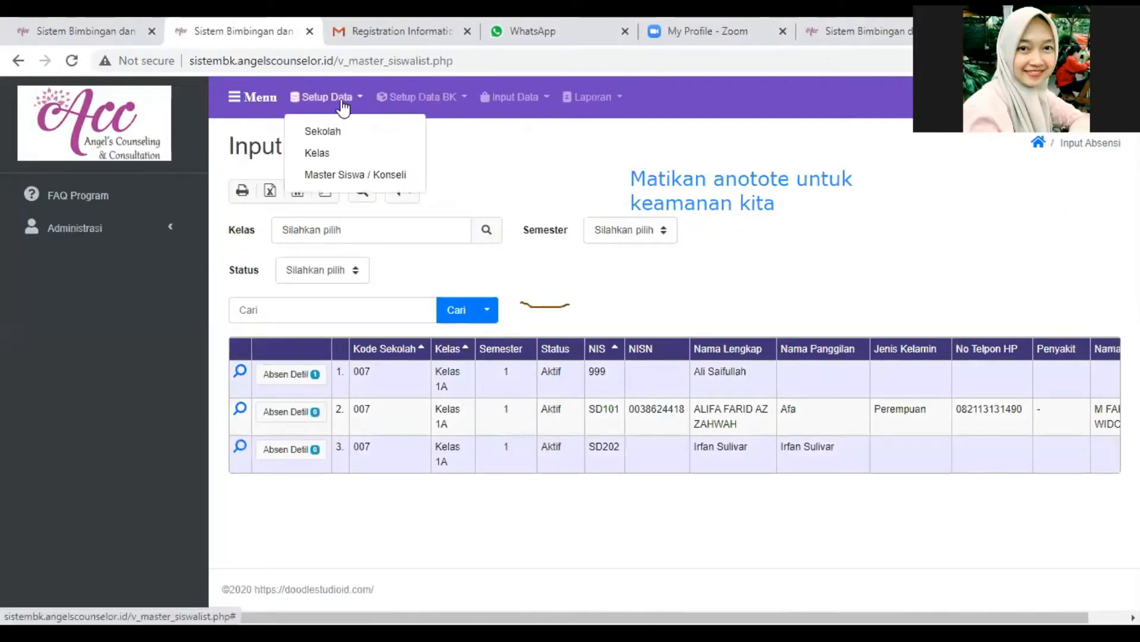
click(336, 175)
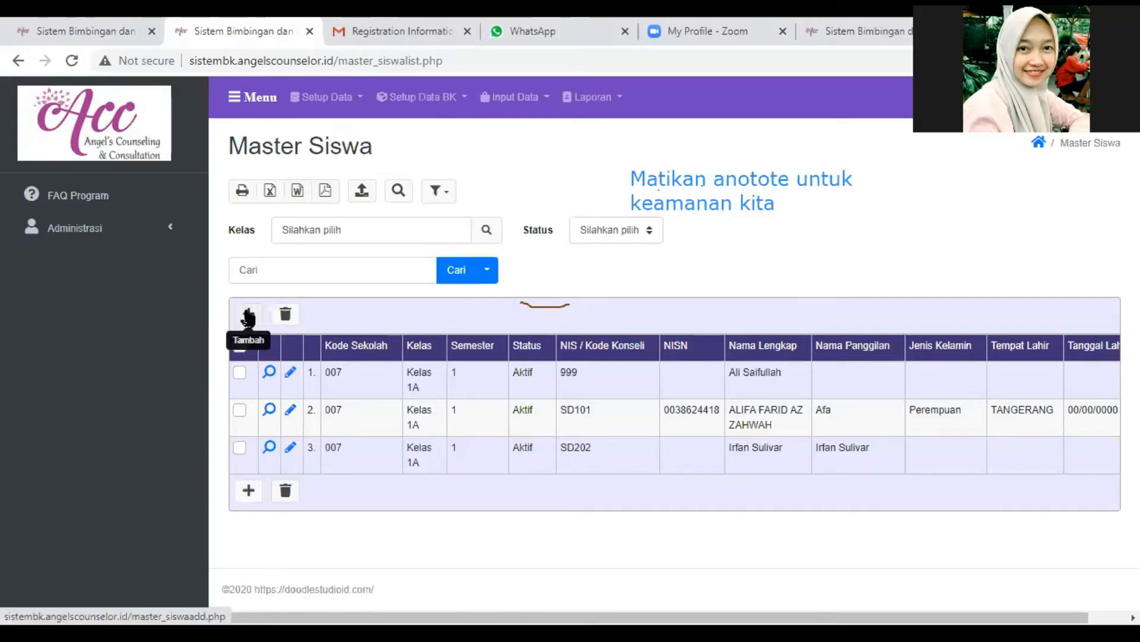
click(248, 315)
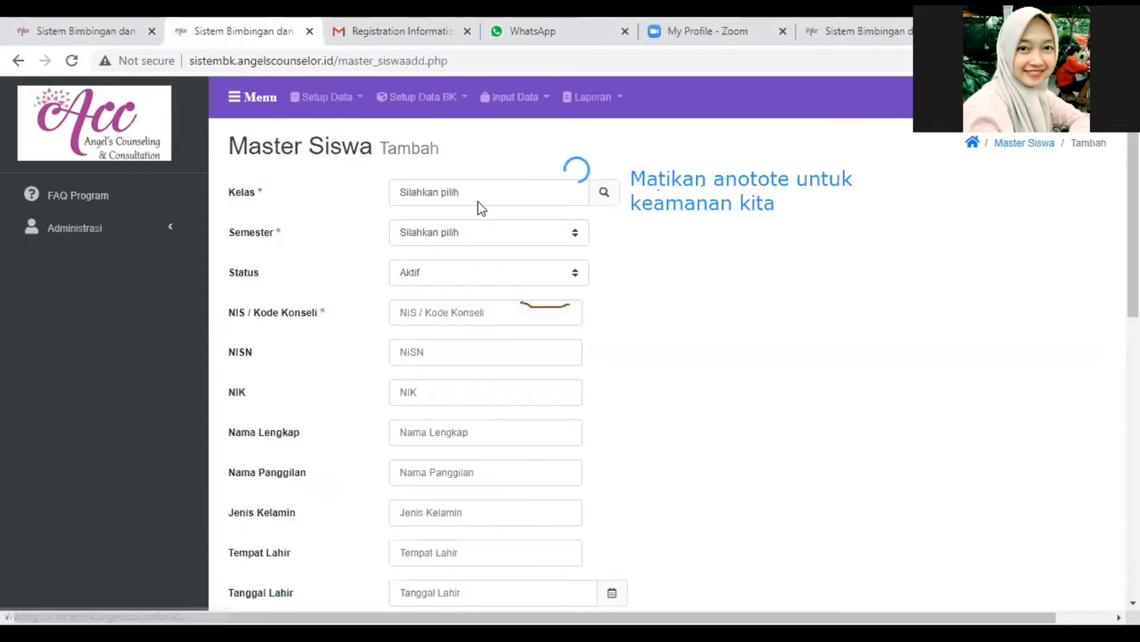
- Set the new student's Kelas to Kelas 1A, Semester to 1 and Status to Tidak Aktif, and return to the Master Siswa list without saving
click(604, 192)
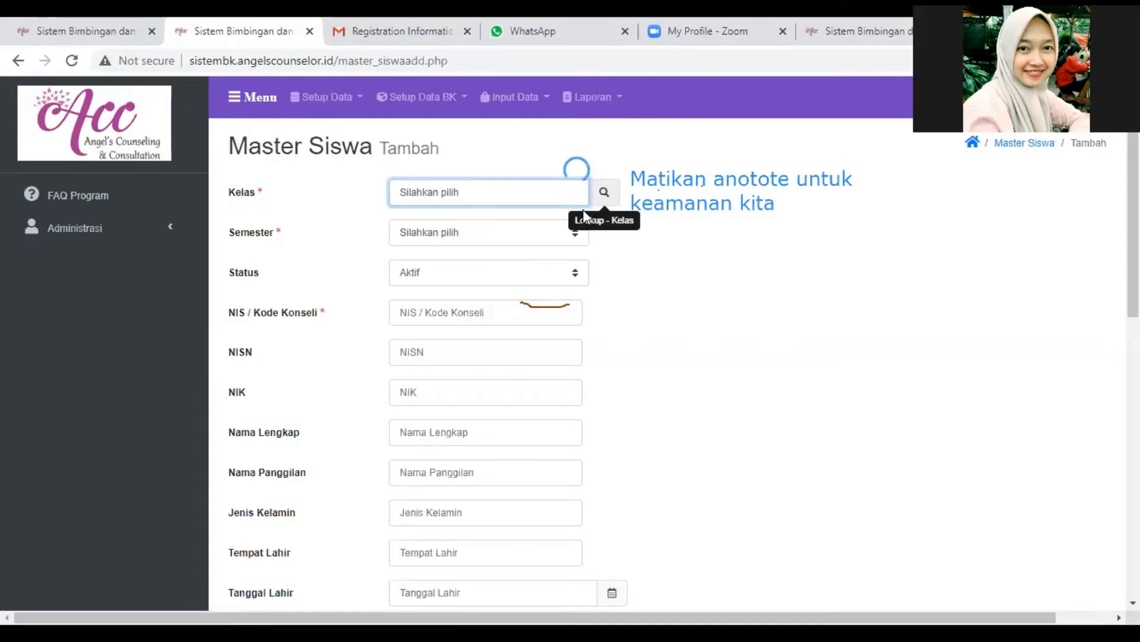
click(303, 239)
click(776, 307)
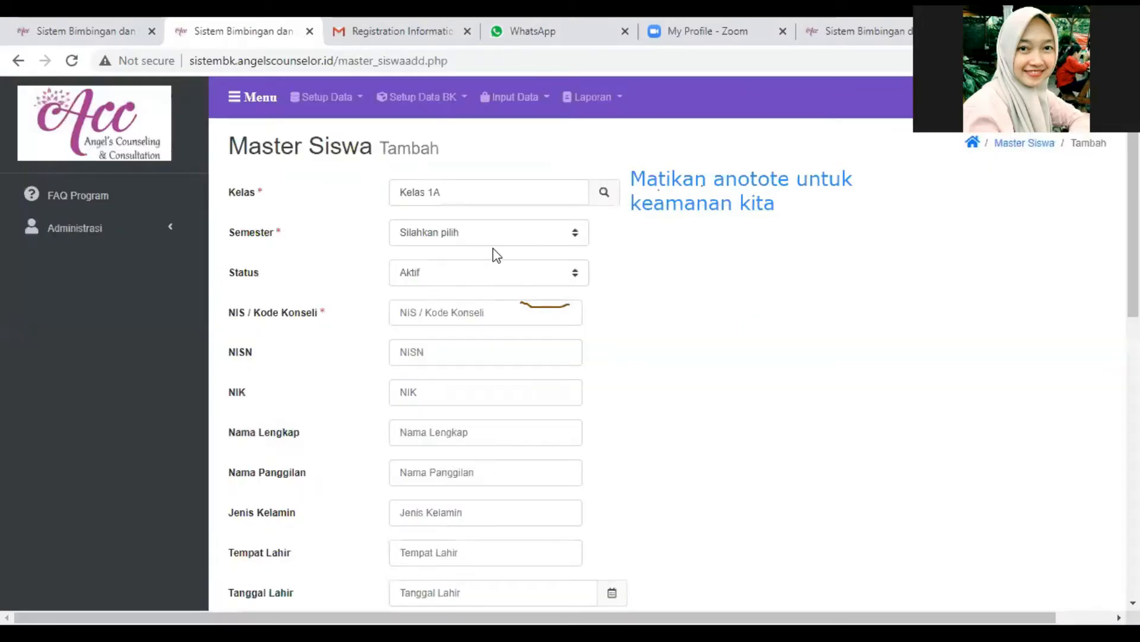
click(492, 233)
click(493, 268)
click(486, 275)
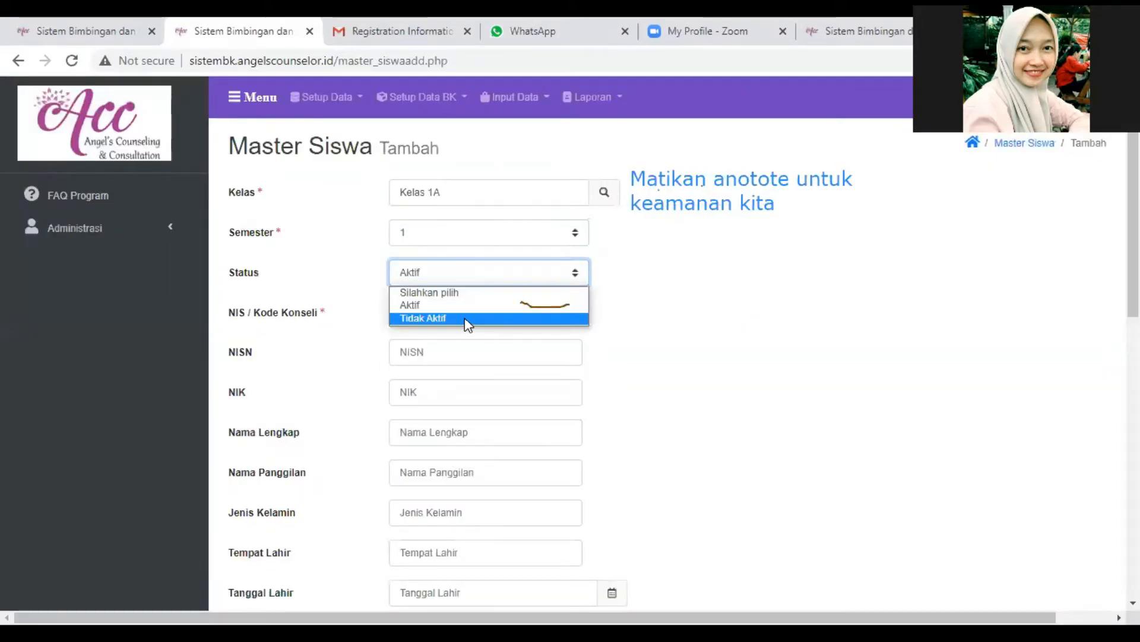
click(466, 324)
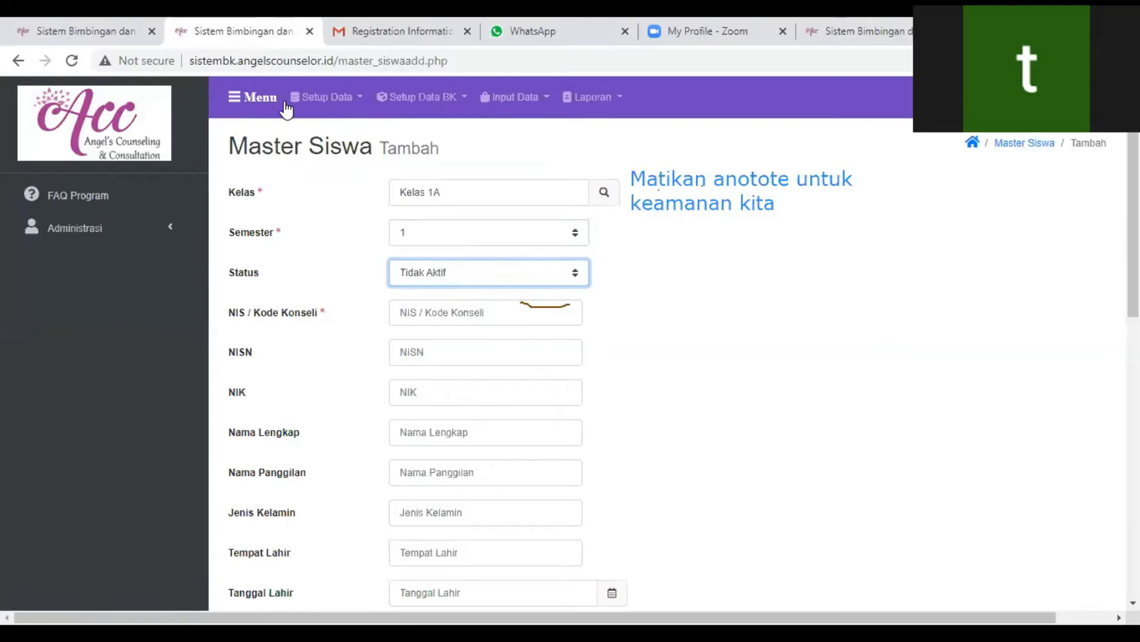
click(327, 96)
click(344, 177)
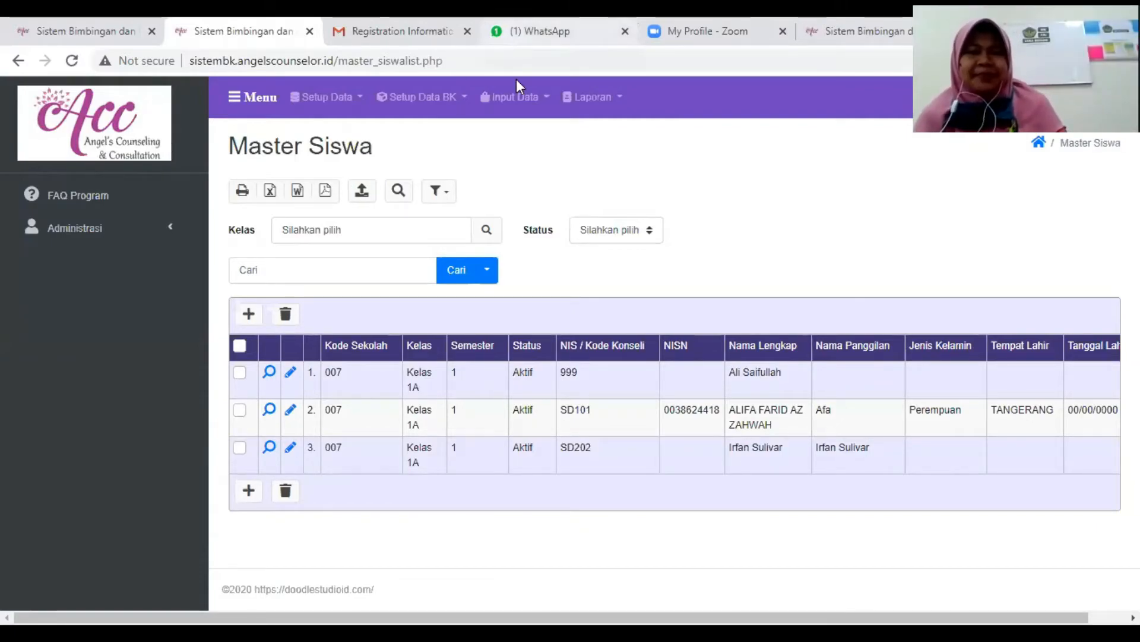
- Open the Konseling Individual input page and start a new counseling record
click(513, 101)
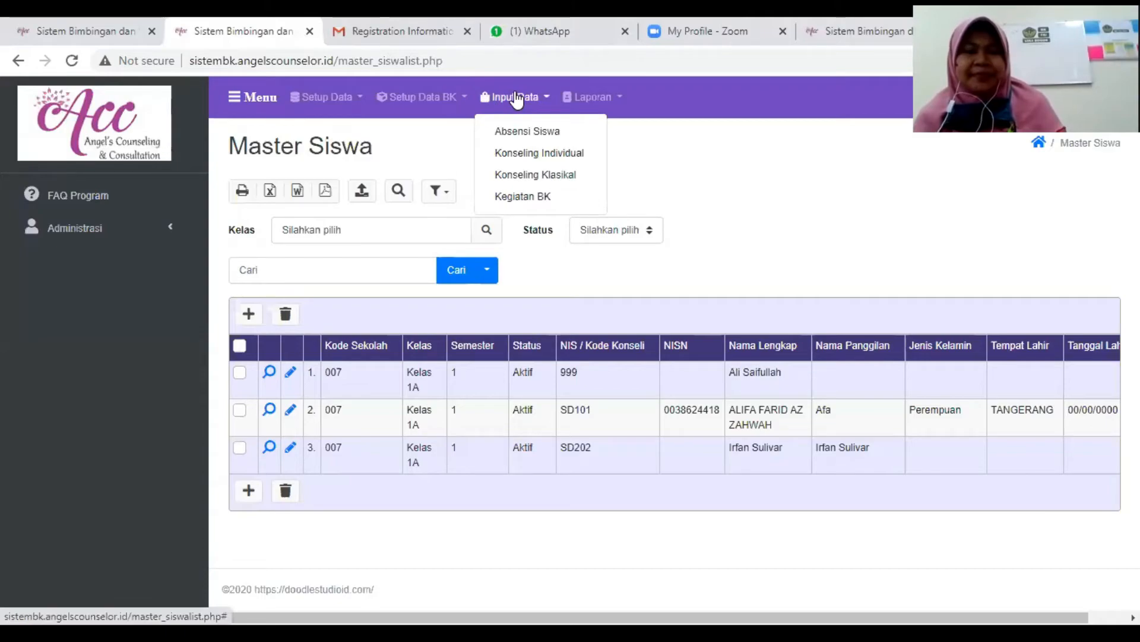
click(506, 156)
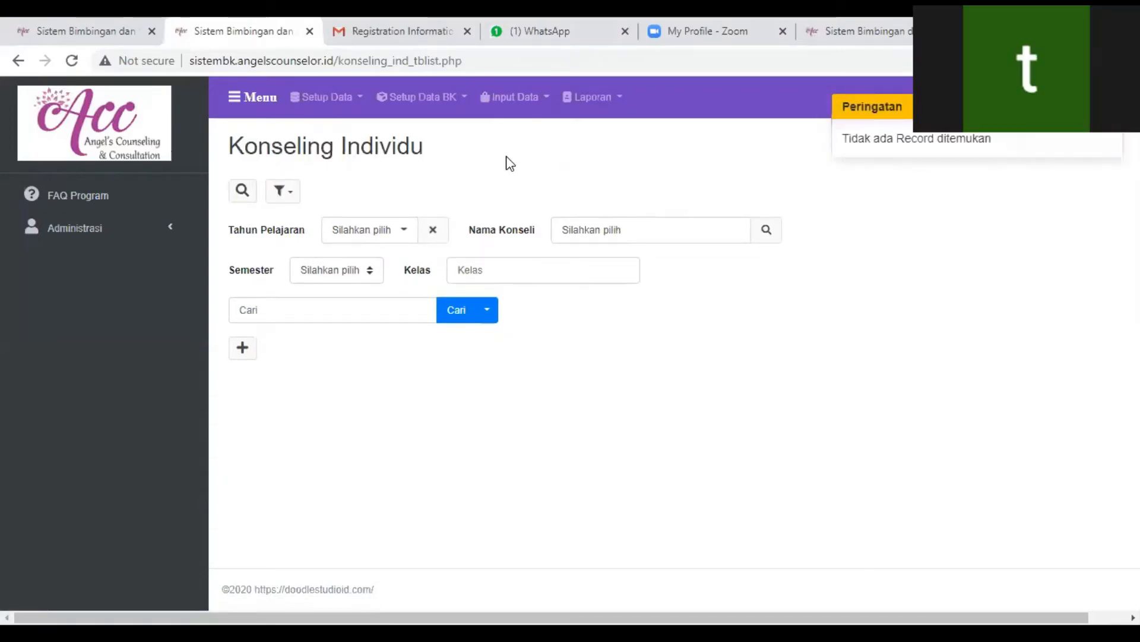
drag(863, 91, 894, 116)
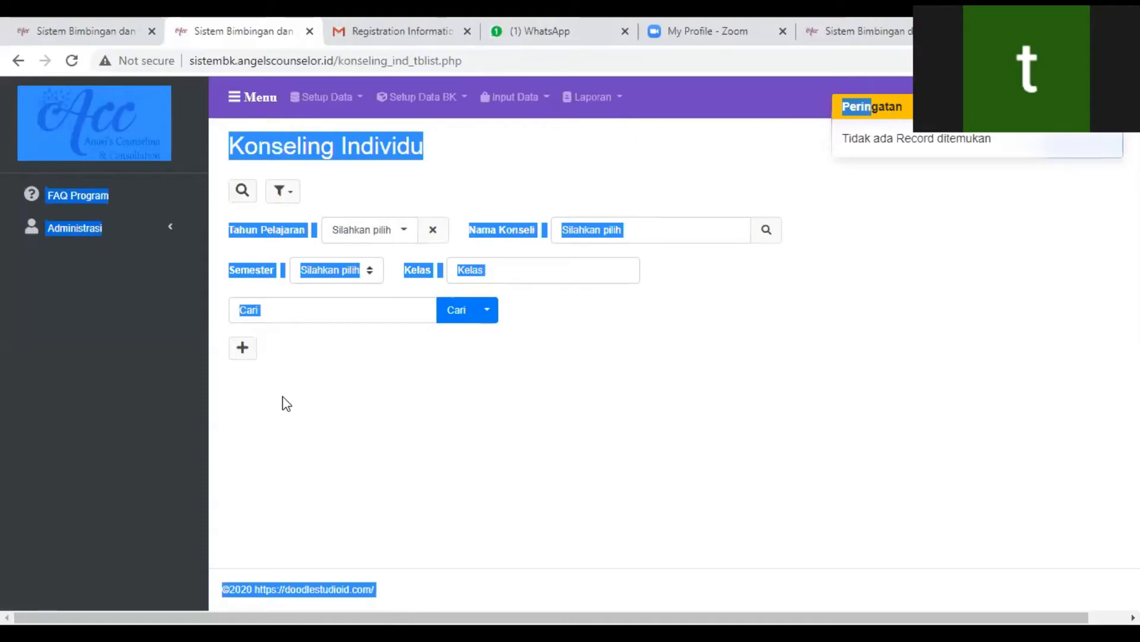
click(640, 234)
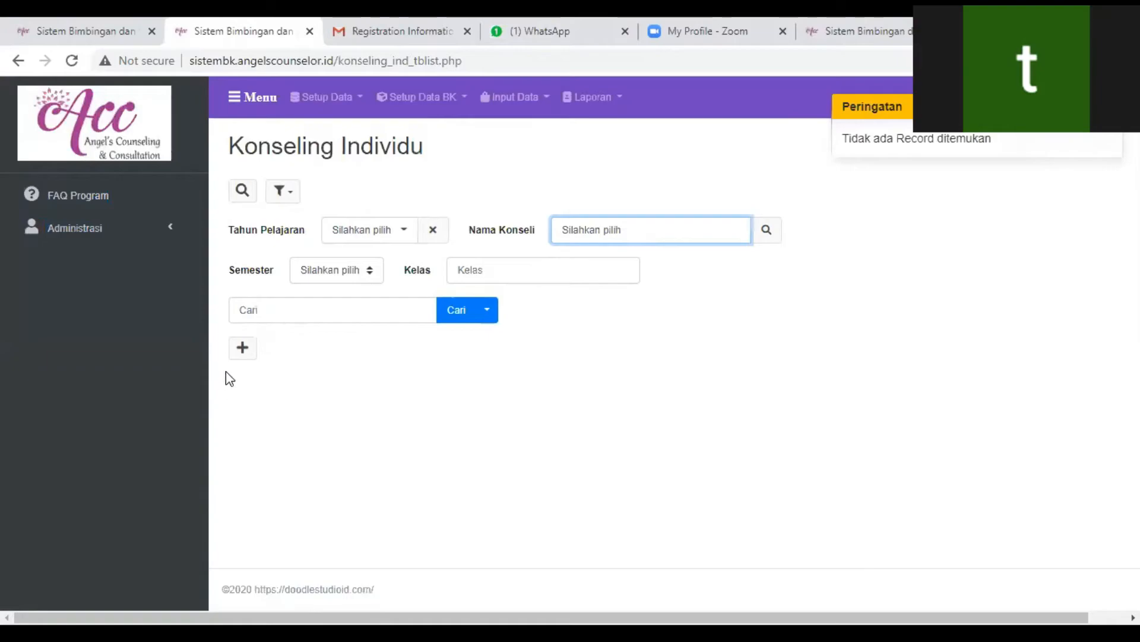
click(242, 349)
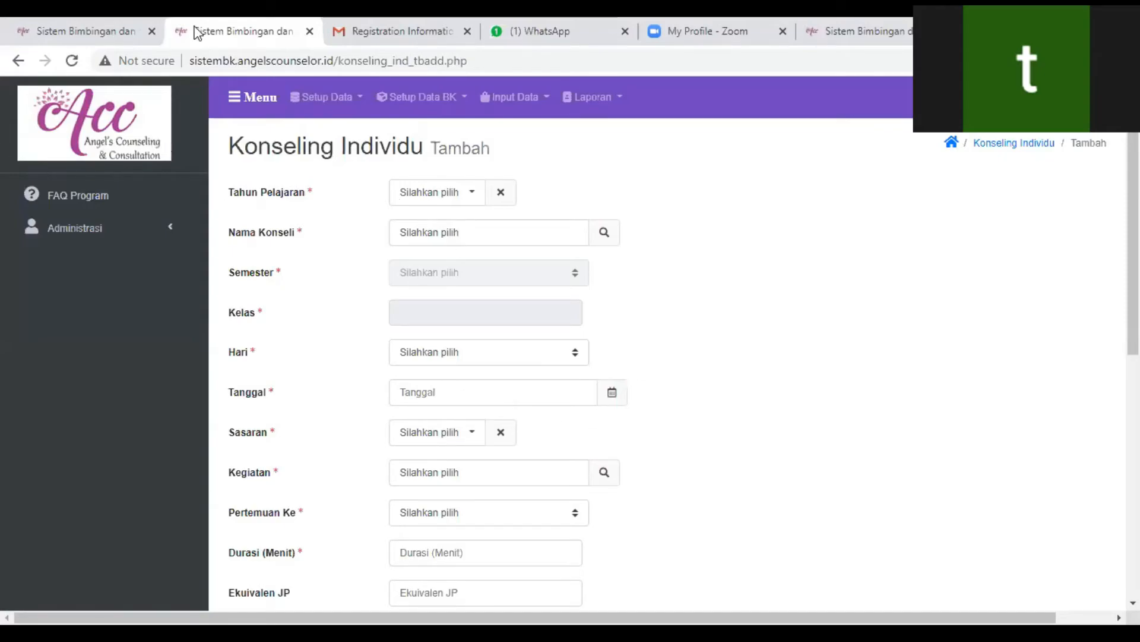
- Set Tahun Pelajaran to 2020/2021 and look up the student by first name to select as Nama Konseli
scroll(428, 321, down, 8)
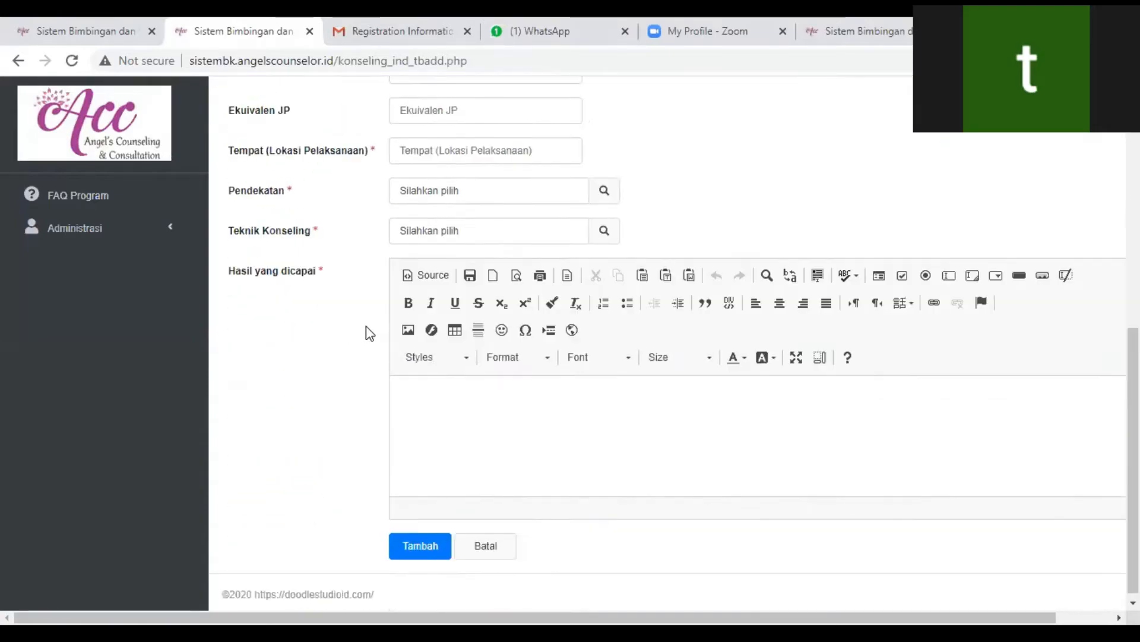
scroll(369, 332, up, 8)
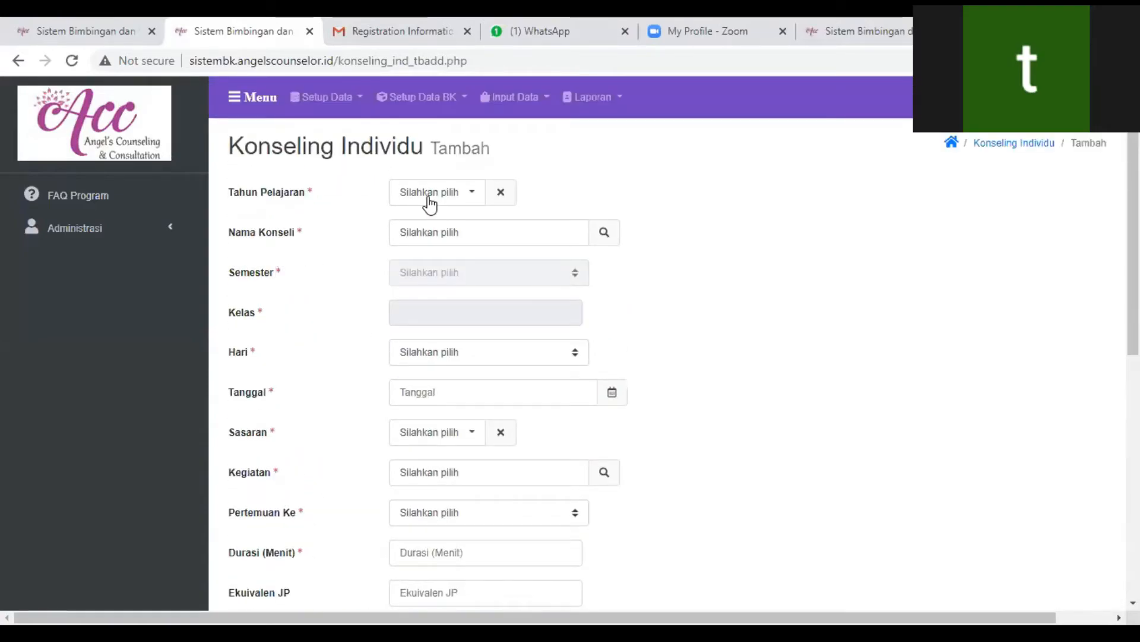
click(430, 199)
click(431, 224)
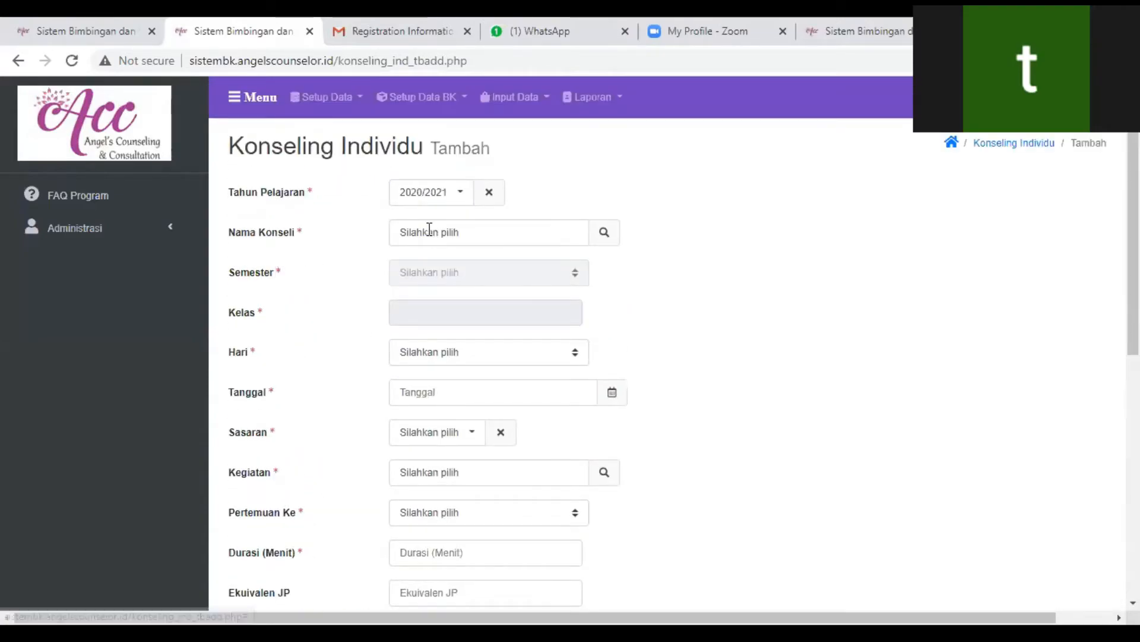
click(600, 233)
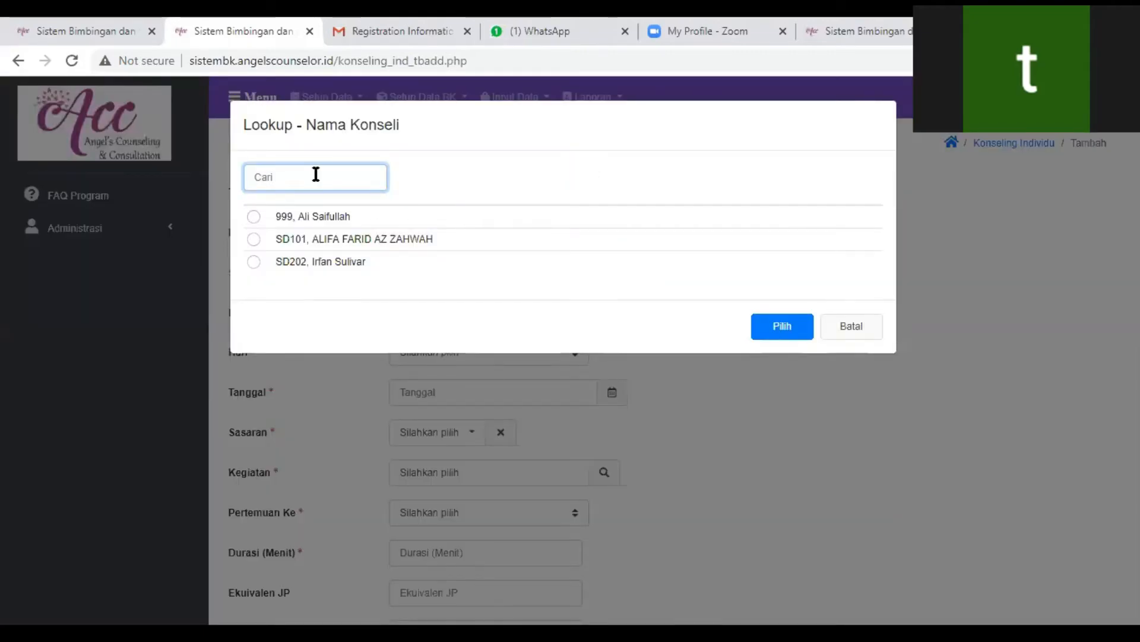
text(a)
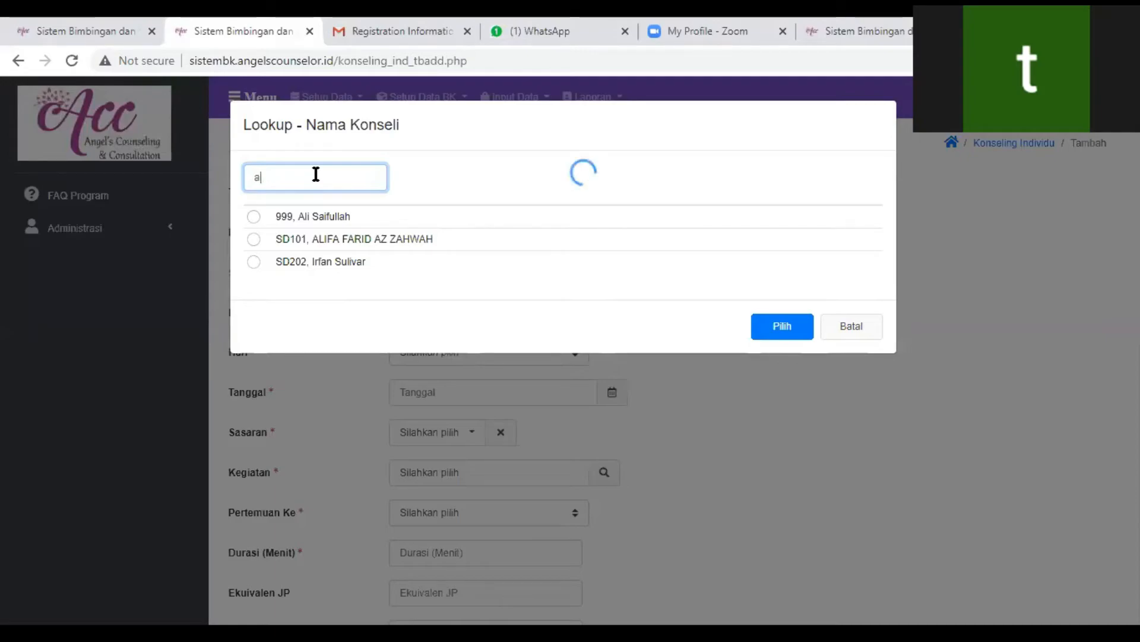
text(li)
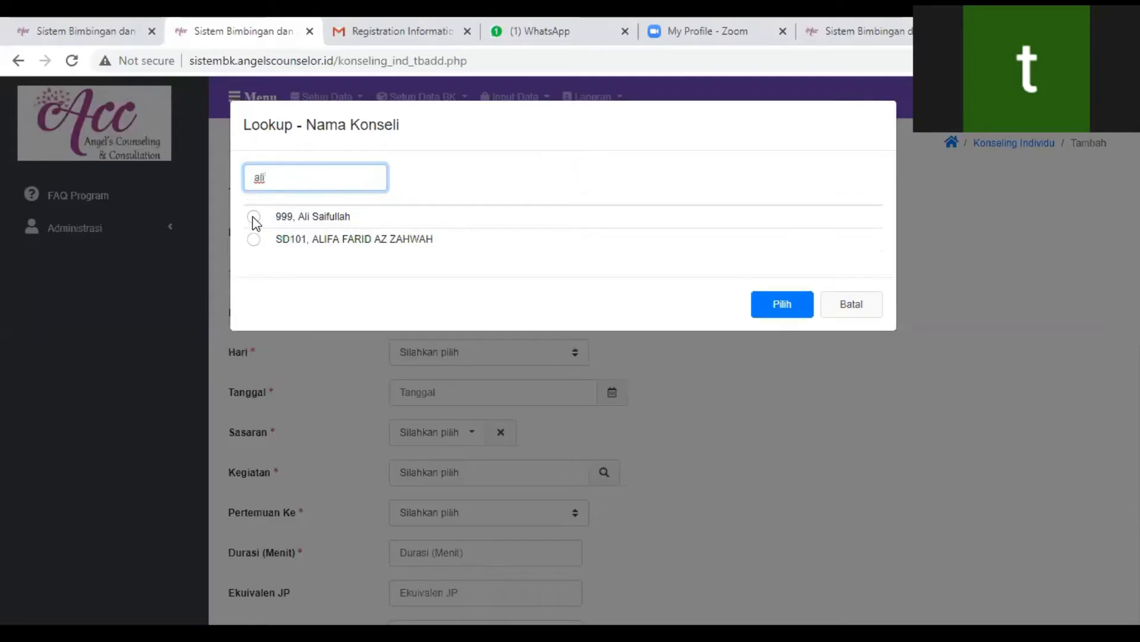
click(253, 216)
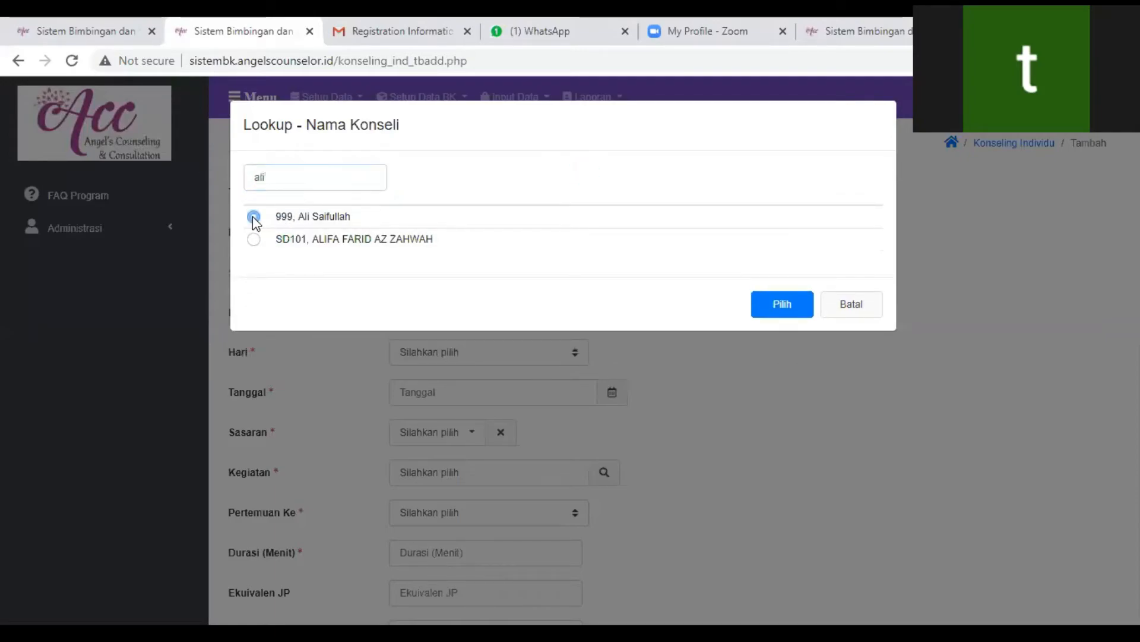
click(768, 304)
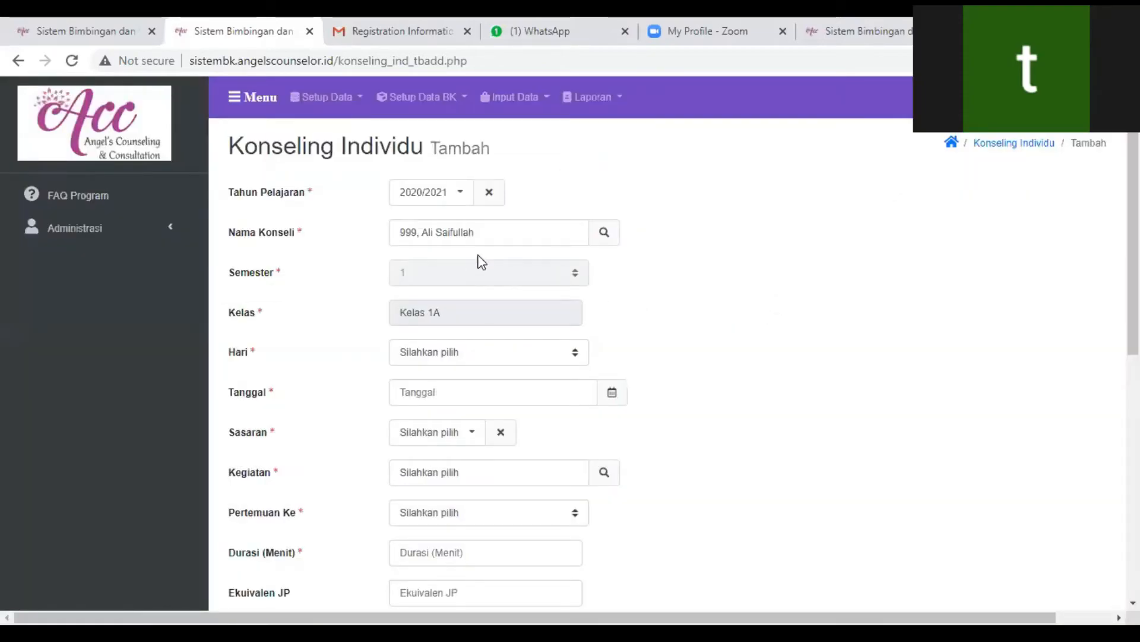
- Set the counseling session's Hari to Rabu, Tanggal to 21/10/2020 and Sasaran to Individu
click(453, 311)
scroll(692, 322, down, 3)
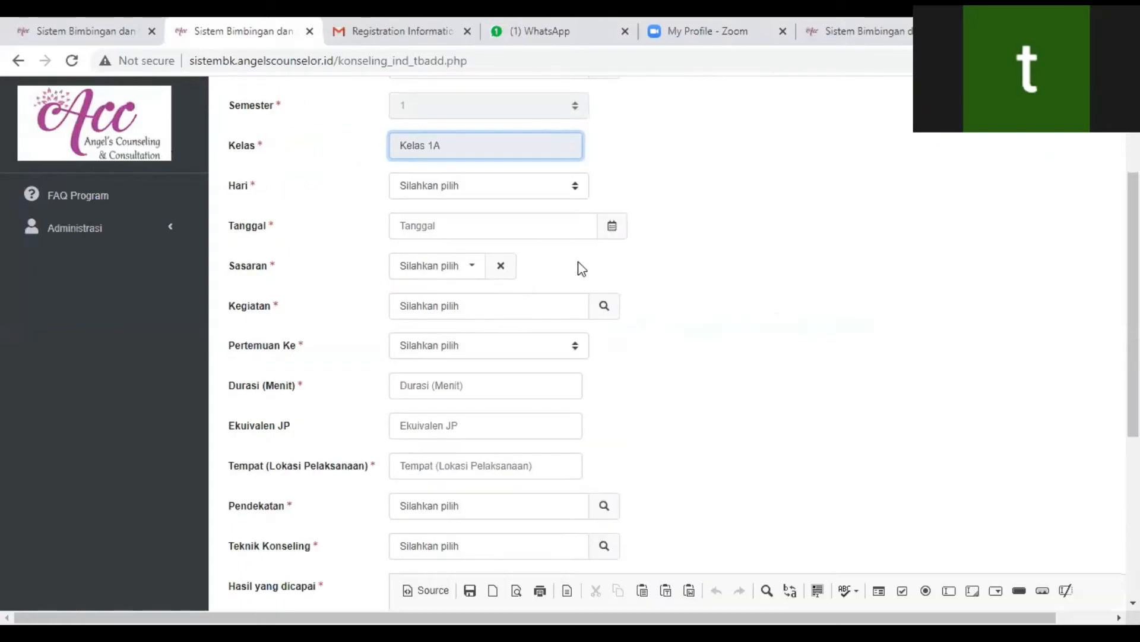
scroll(721, 298, down, 1)
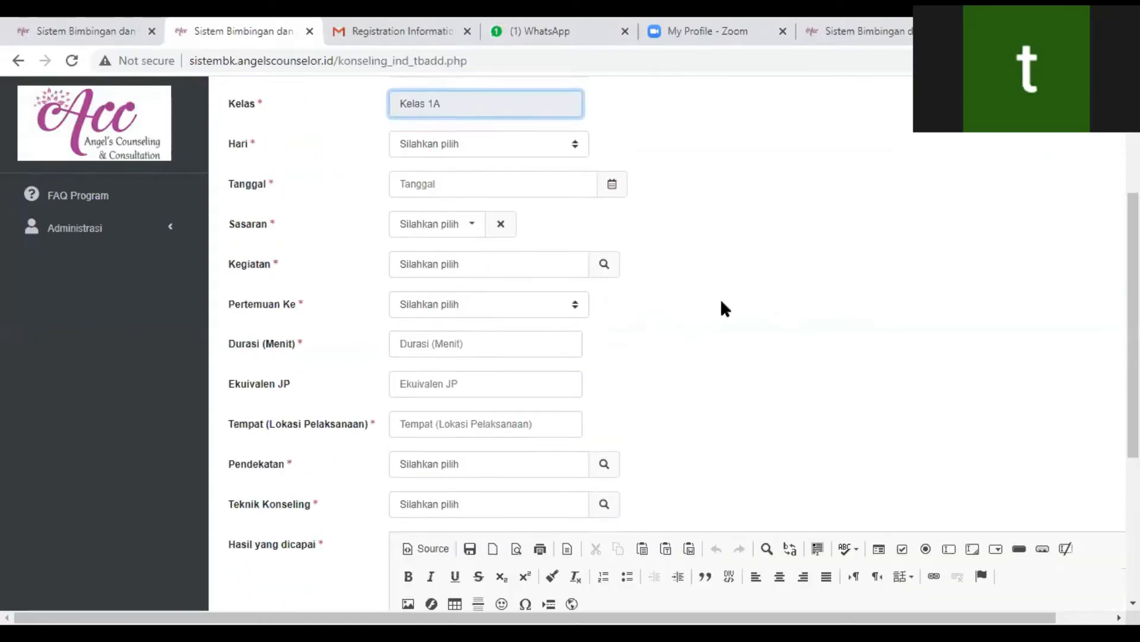
scroll(721, 298, up, 2)
click(481, 270)
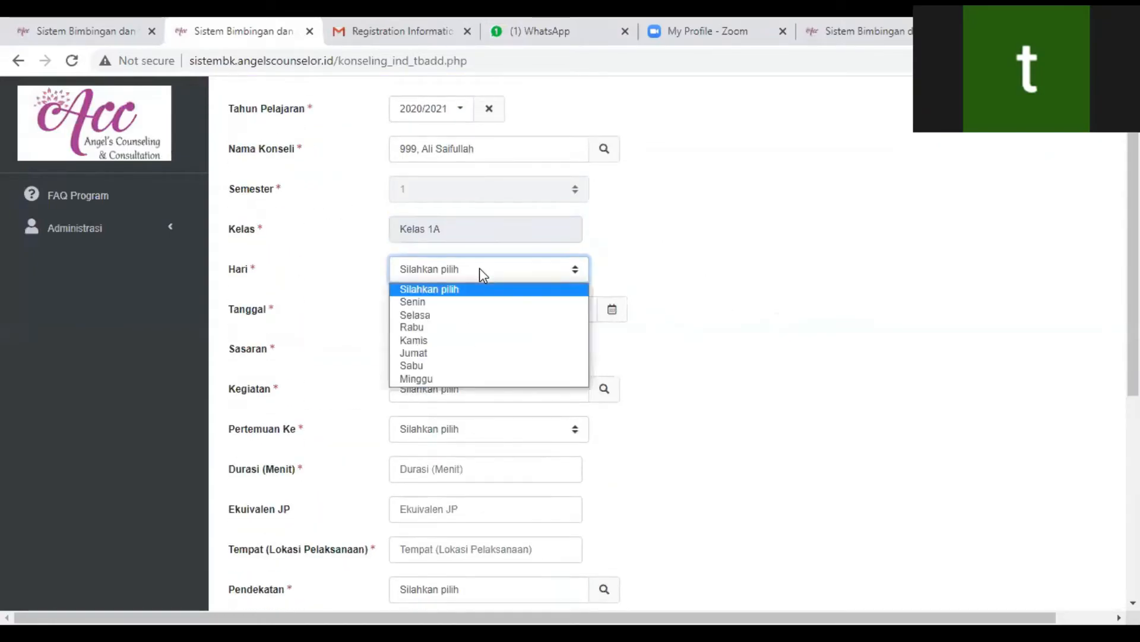
click(452, 326)
click(613, 321)
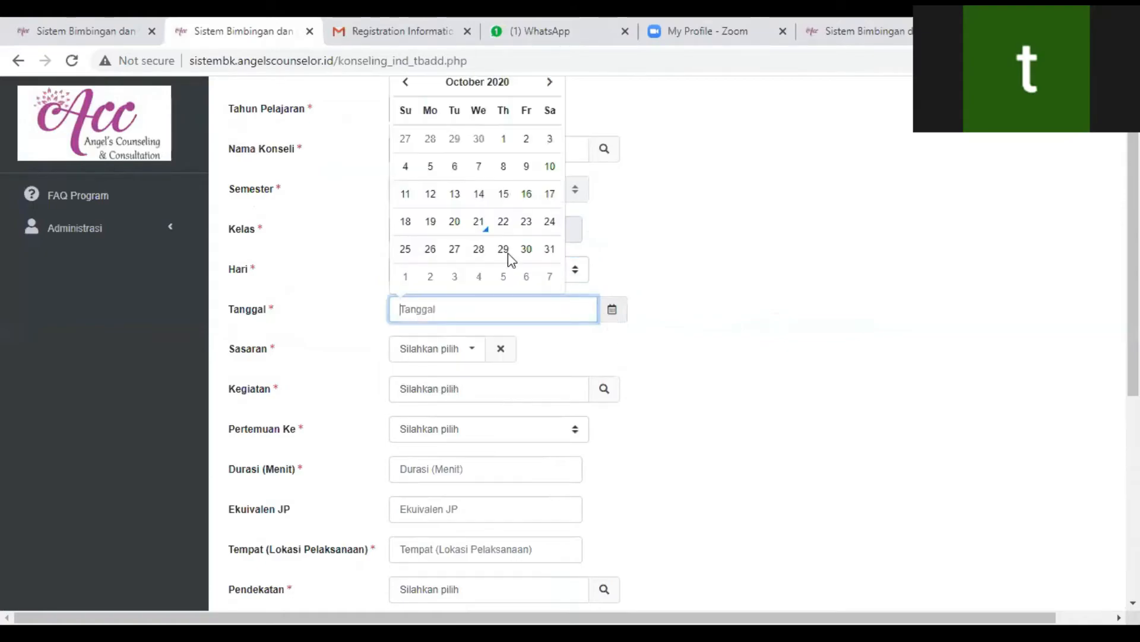
click(478, 223)
click(443, 355)
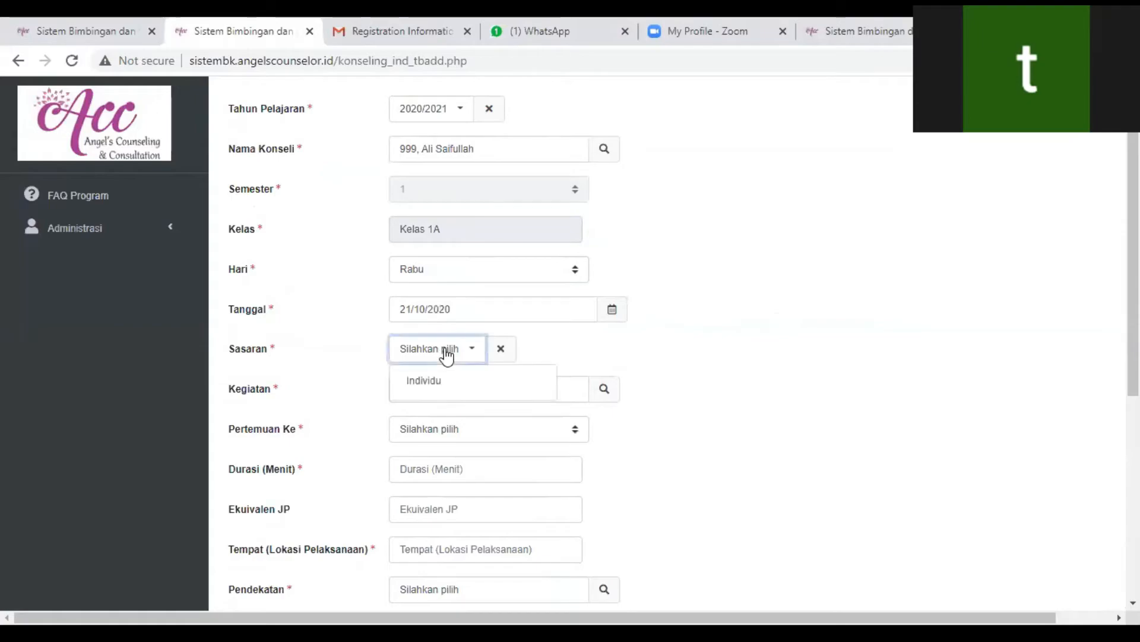
click(438, 382)
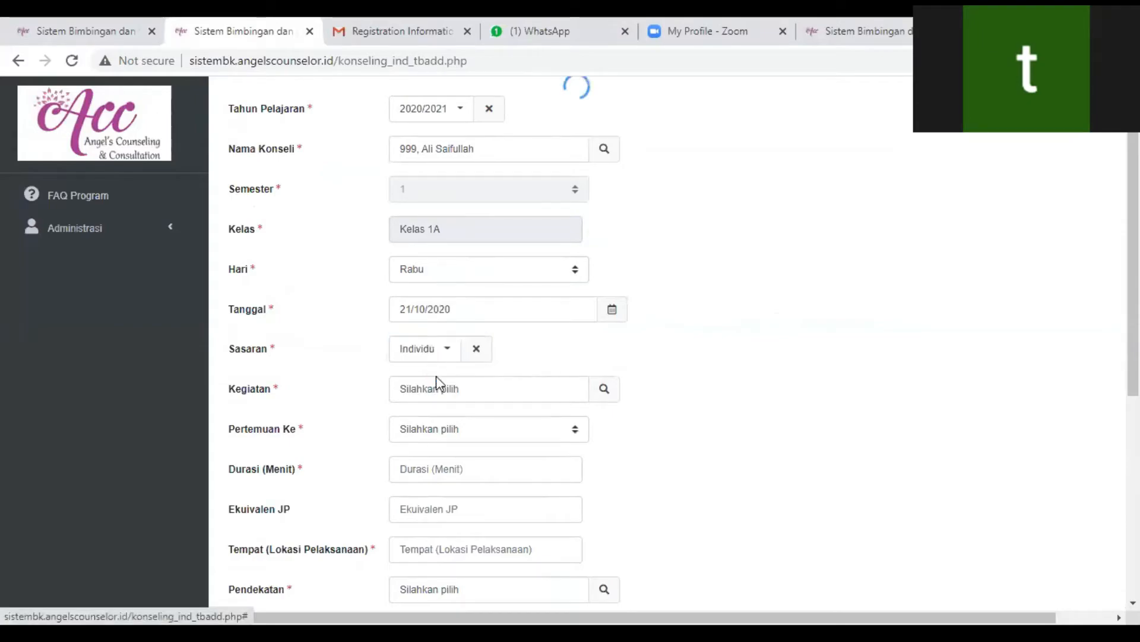
- Select Konseling Individual as the Kegiatan of the counseling record
scroll(726, 376, down, 3)
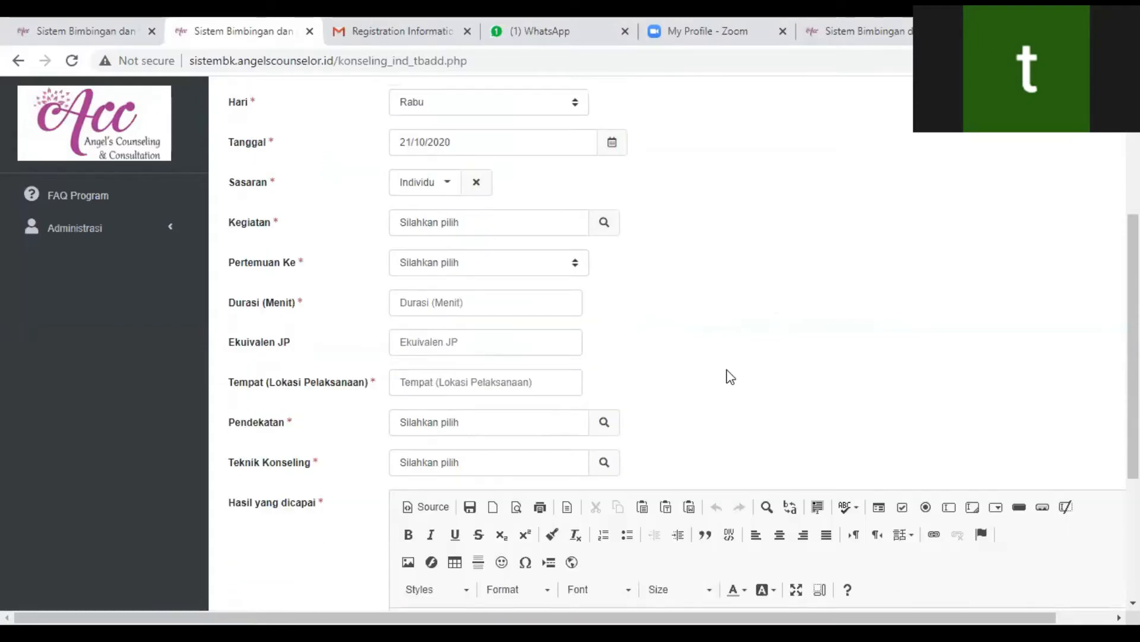
click(603, 229)
click(602, 229)
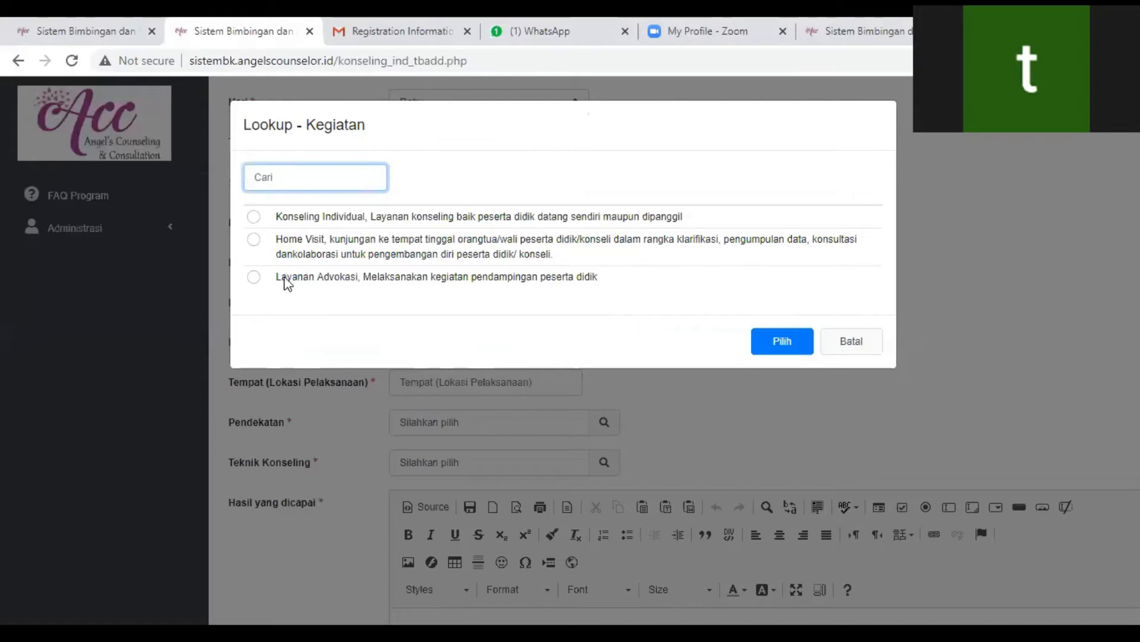
click(257, 218)
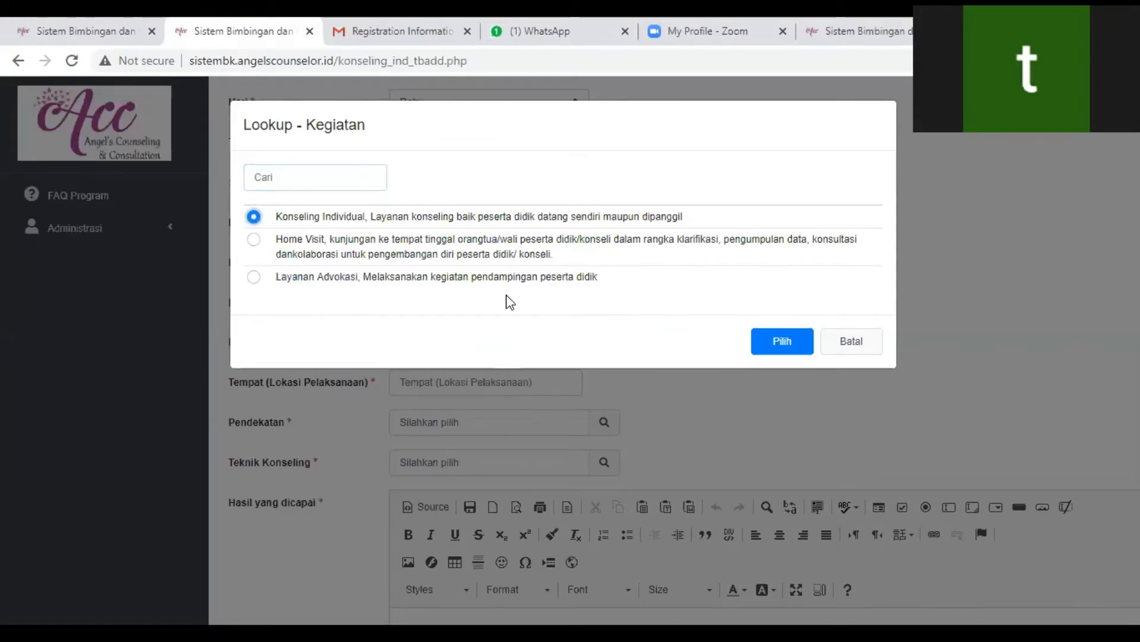
click(783, 342)
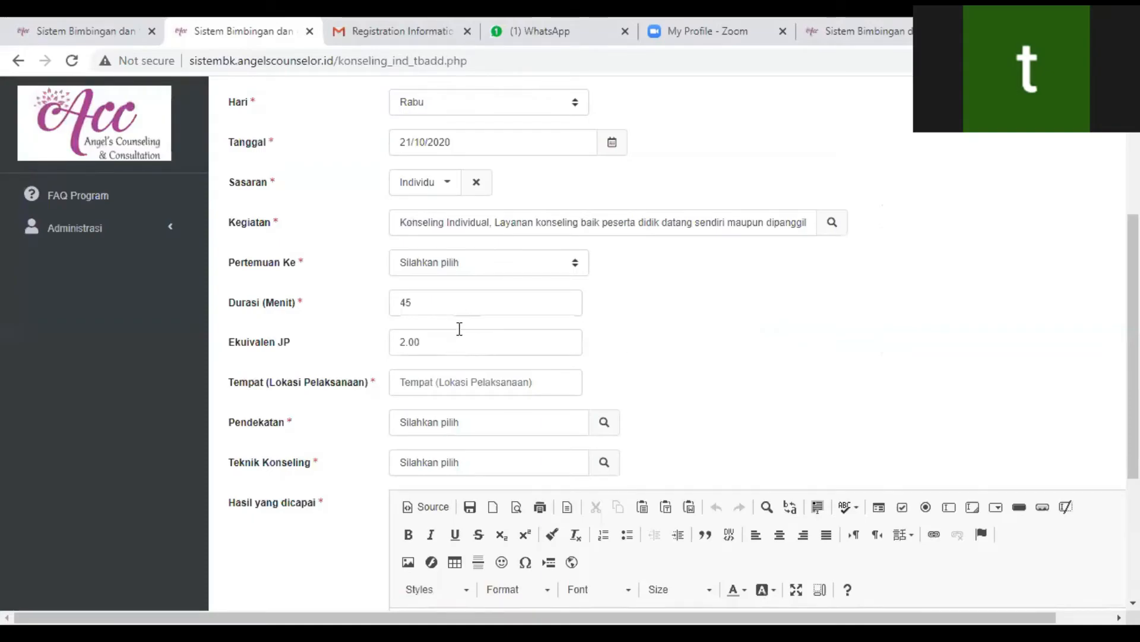
- Set the session's Durasi to 60 minutes and Ekuivalen JP to 2.50
double_click(438, 302)
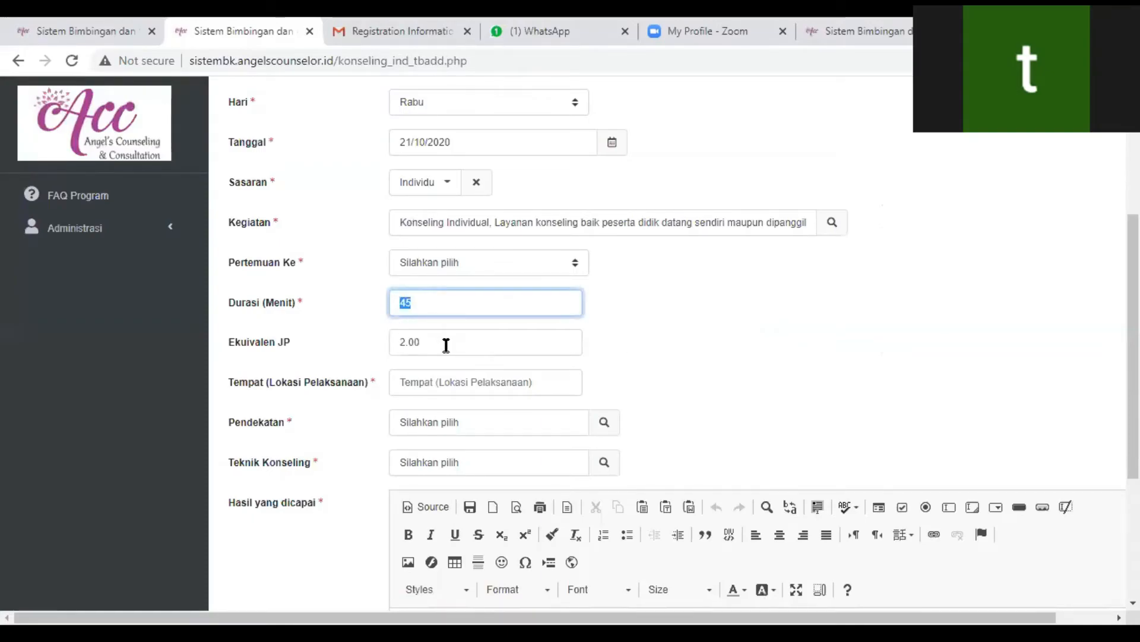
key(Tab)
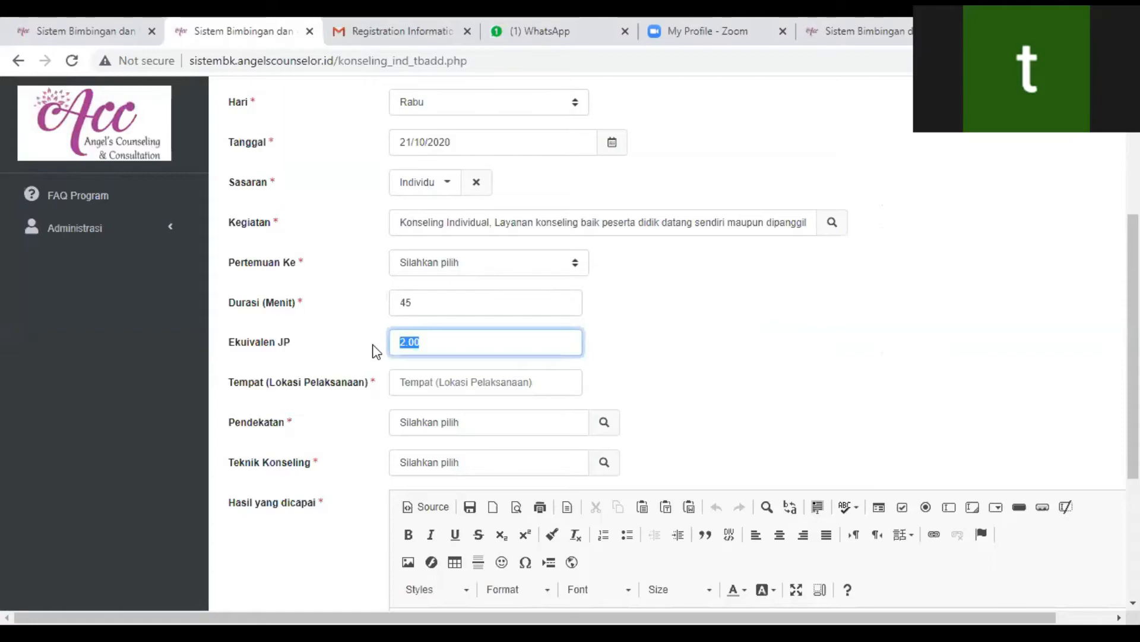
click(448, 297)
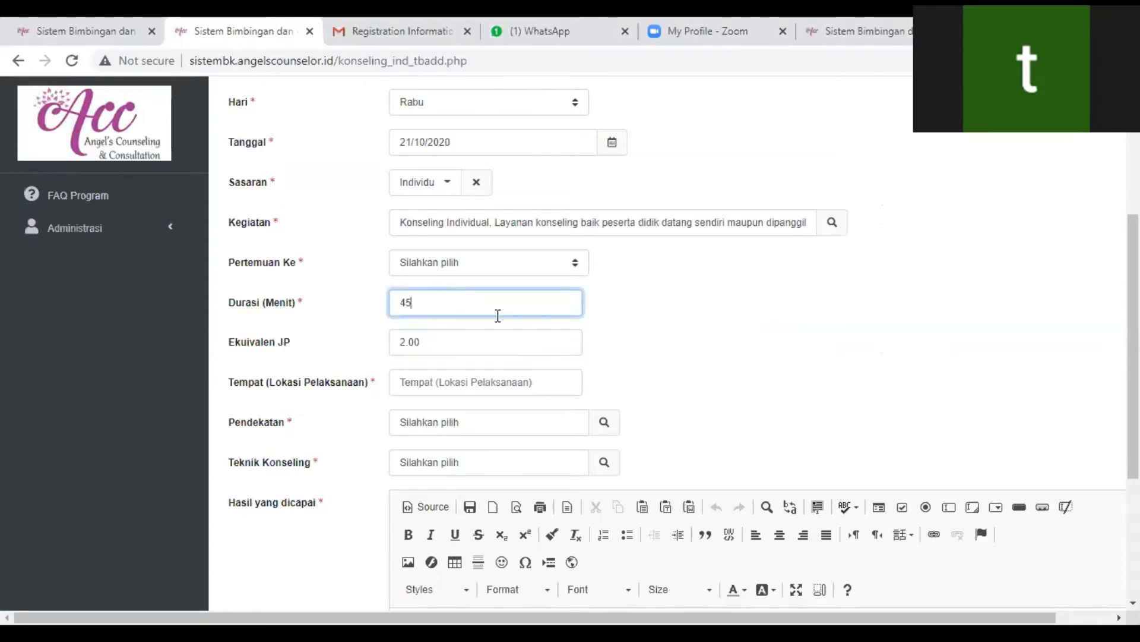
key(BackSpace)
key(BackSpace)
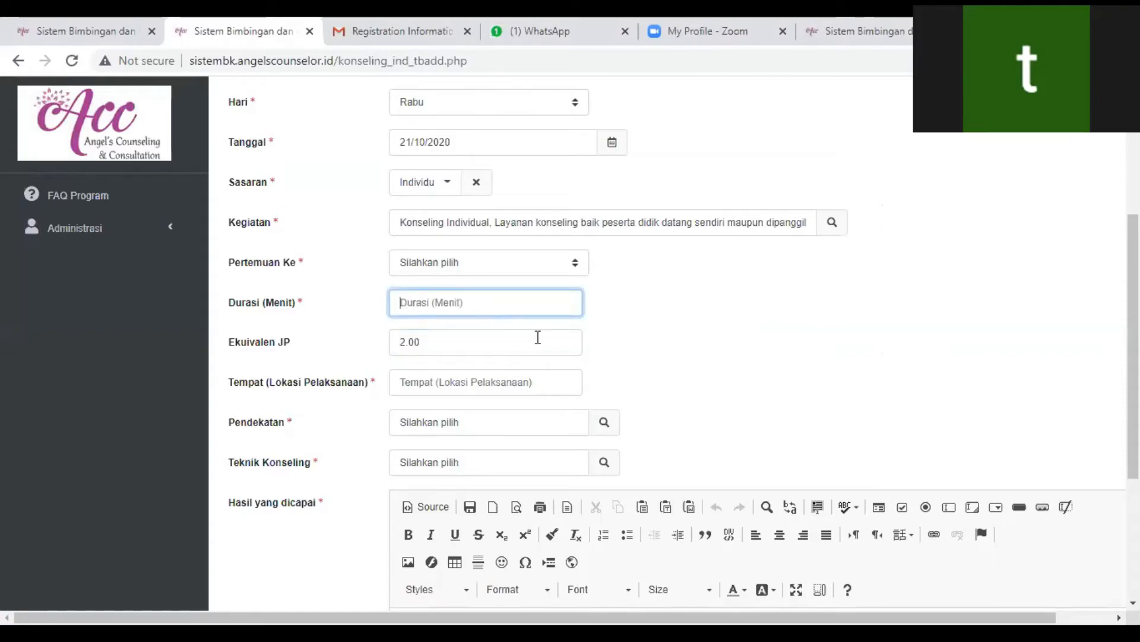
text(60)
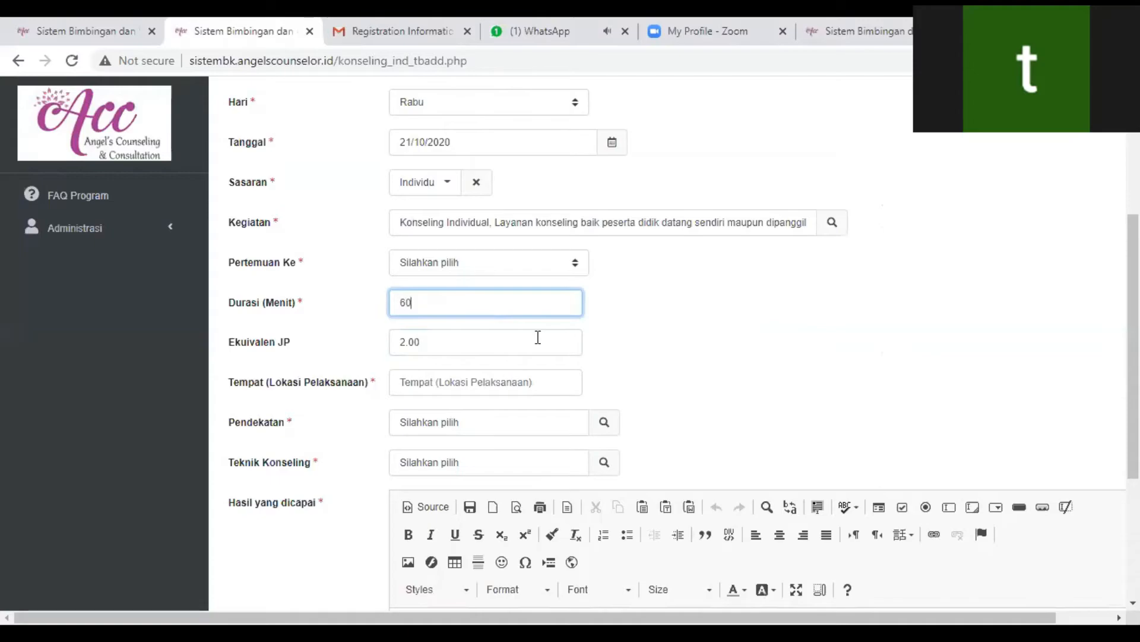
click(439, 349)
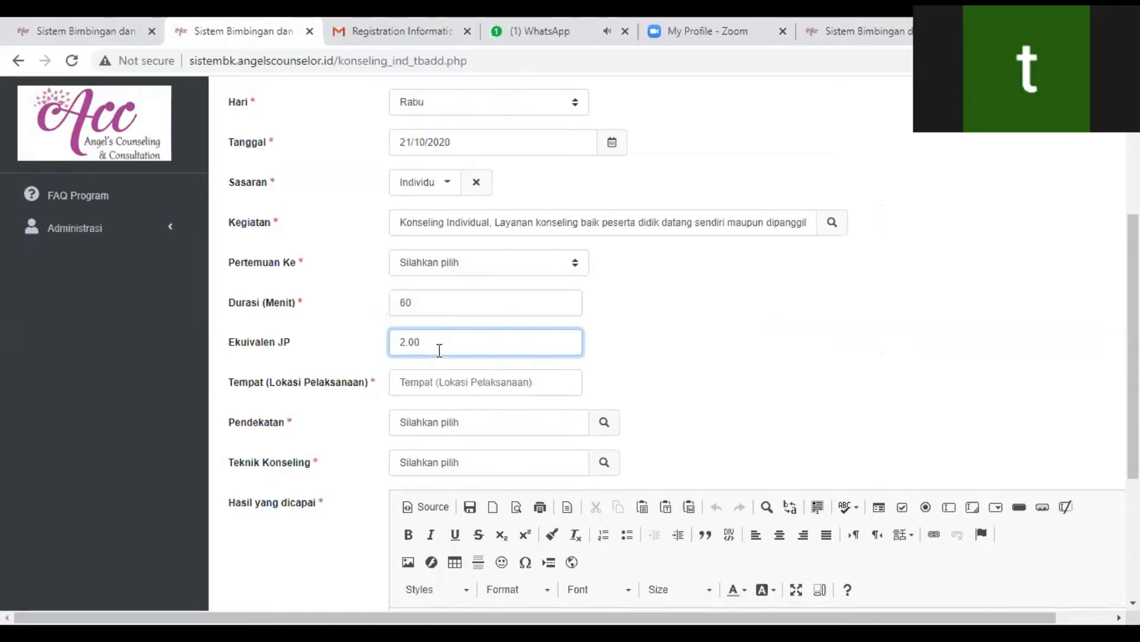
text(50)
click(453, 376)
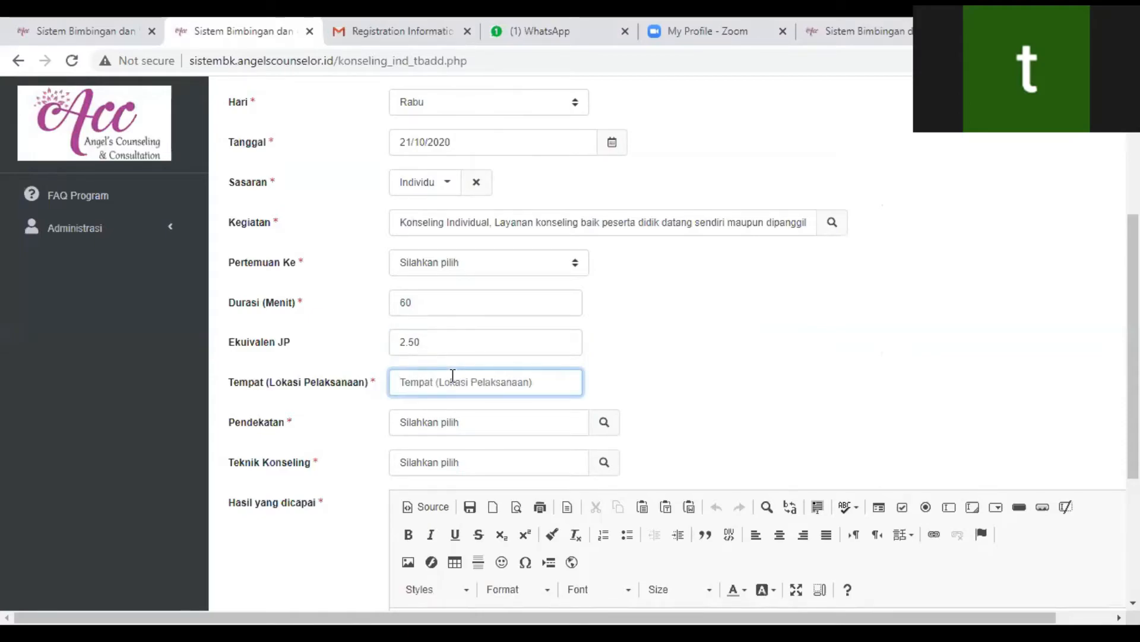
- Set the session's Tempat (Lokasi Pelaksanaan) to Rumah Siswa and its Pendekatan to Konseling Pendek Berfokus Solusi (SFBC)
text(Rum)
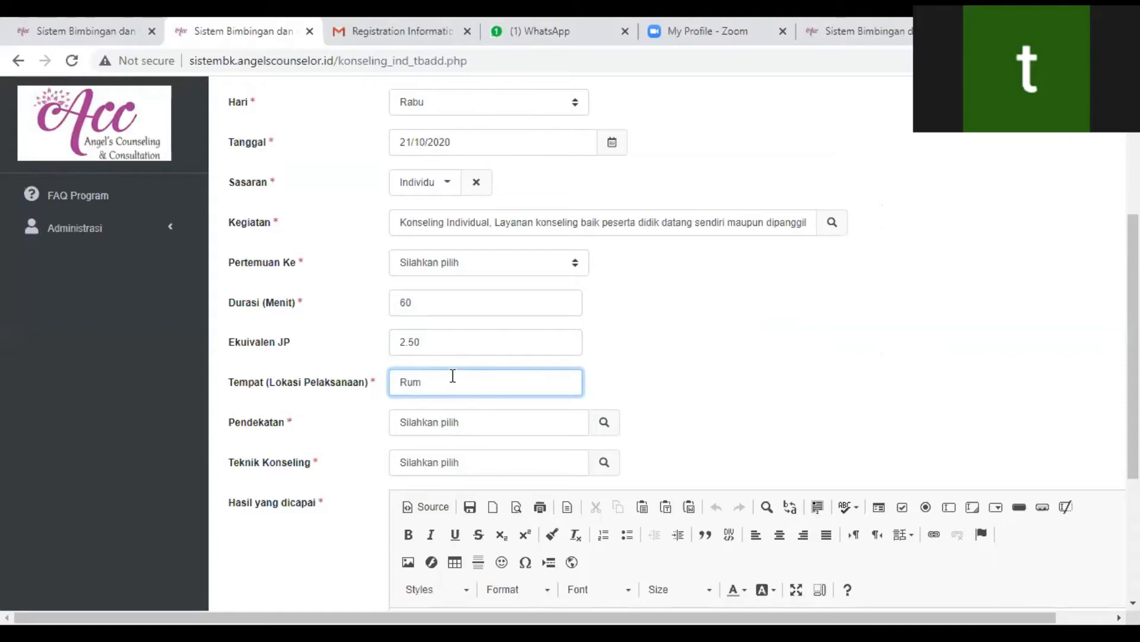
text(ah Siswa)
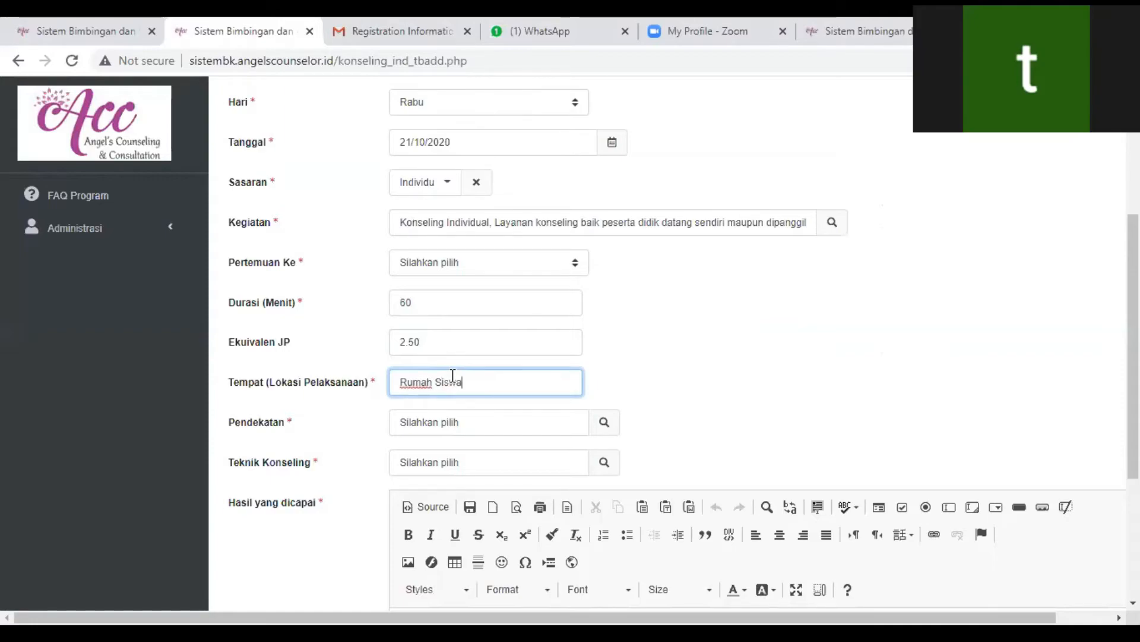
scroll(475, 380, down, 3)
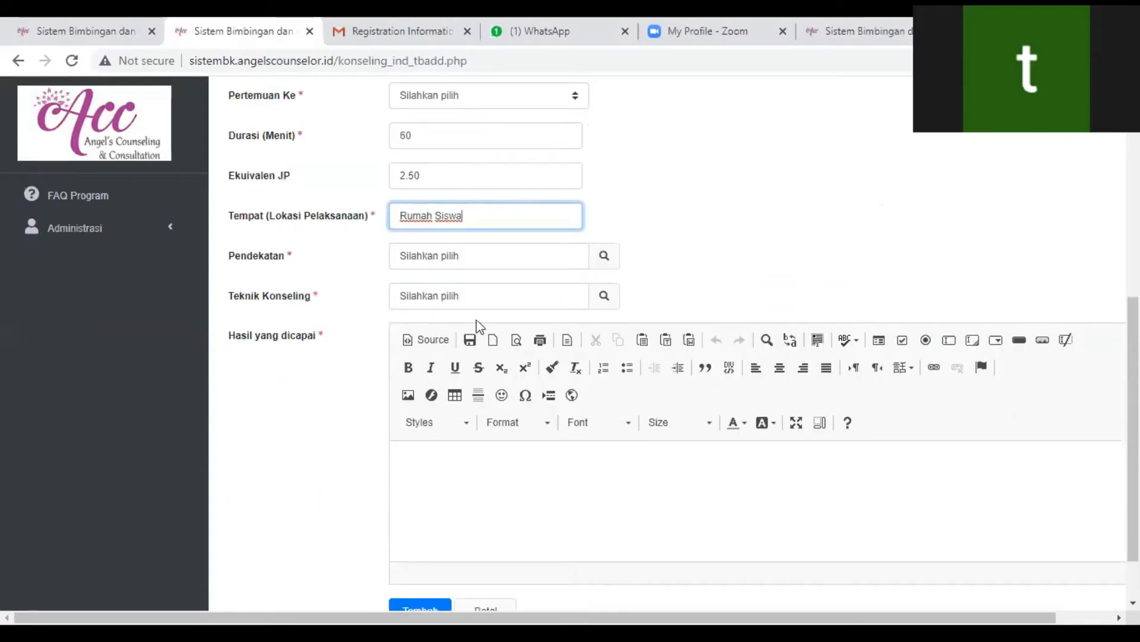
click(604, 255)
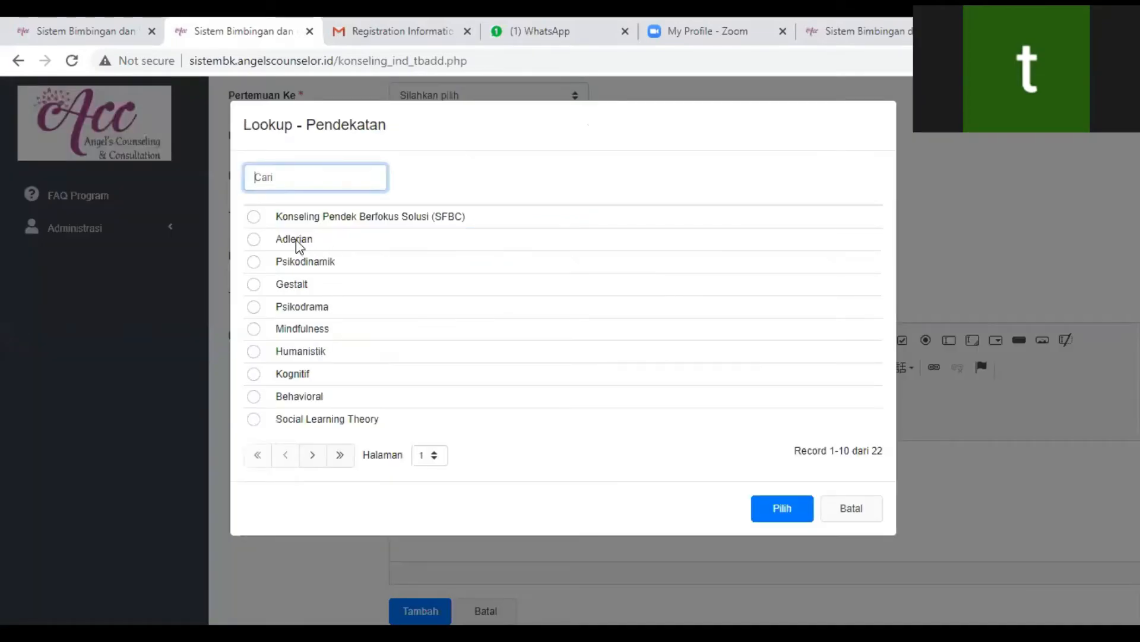
click(324, 219)
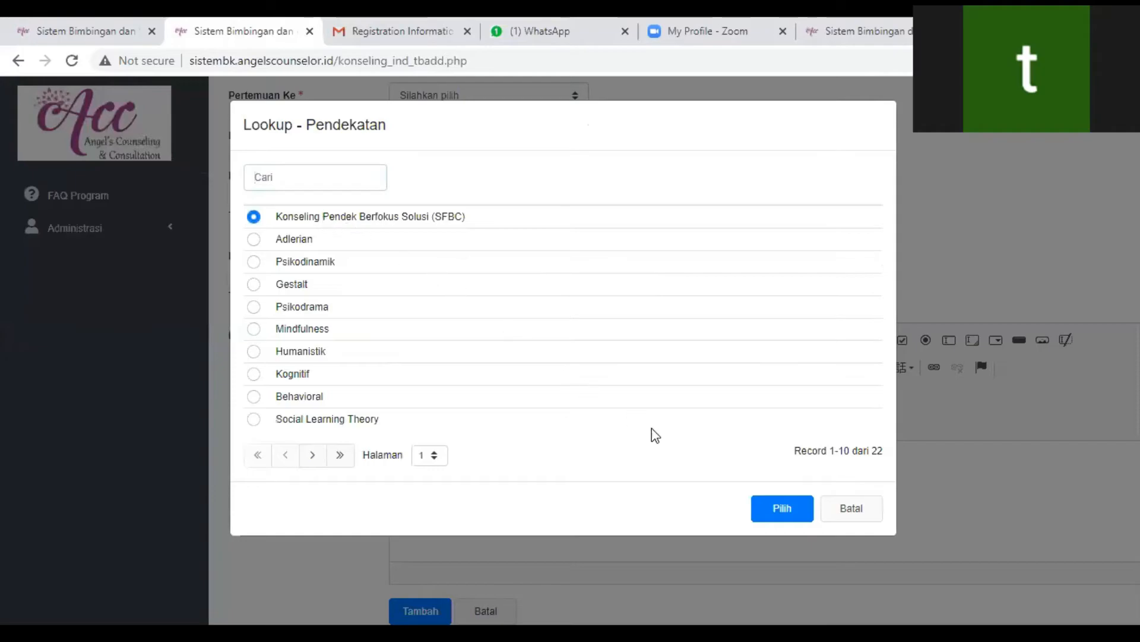
click(772, 509)
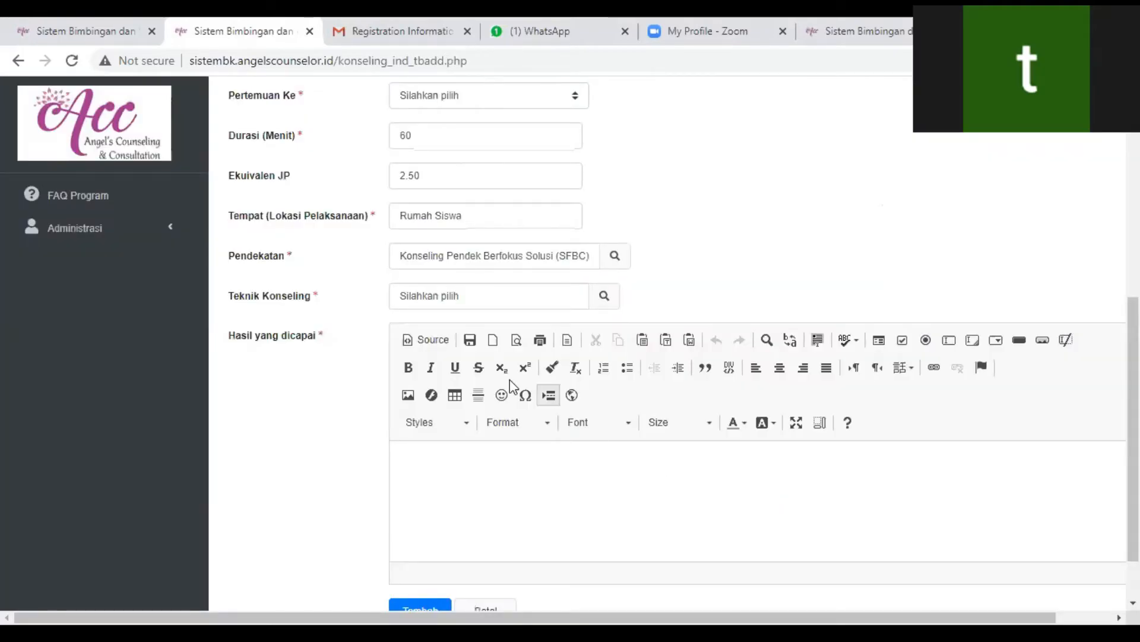
- Set Teknik Konseling to Home Work Assignment and enter "SIwa ternyata tidak fokus...." as Hasil yang dicapai
click(603, 297)
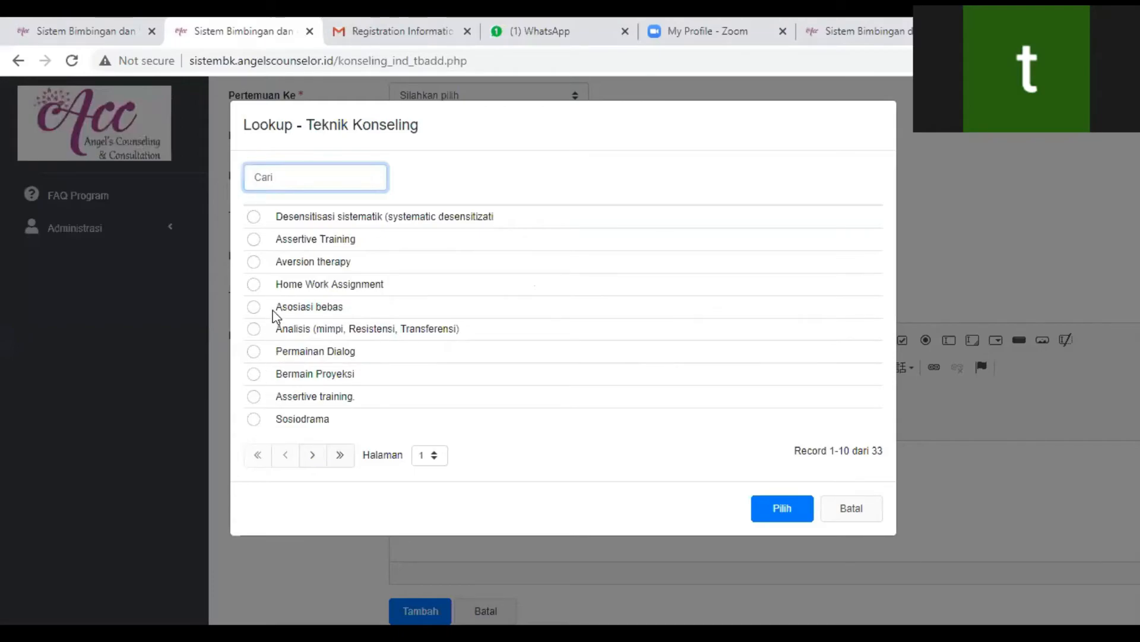
double_click(254, 284)
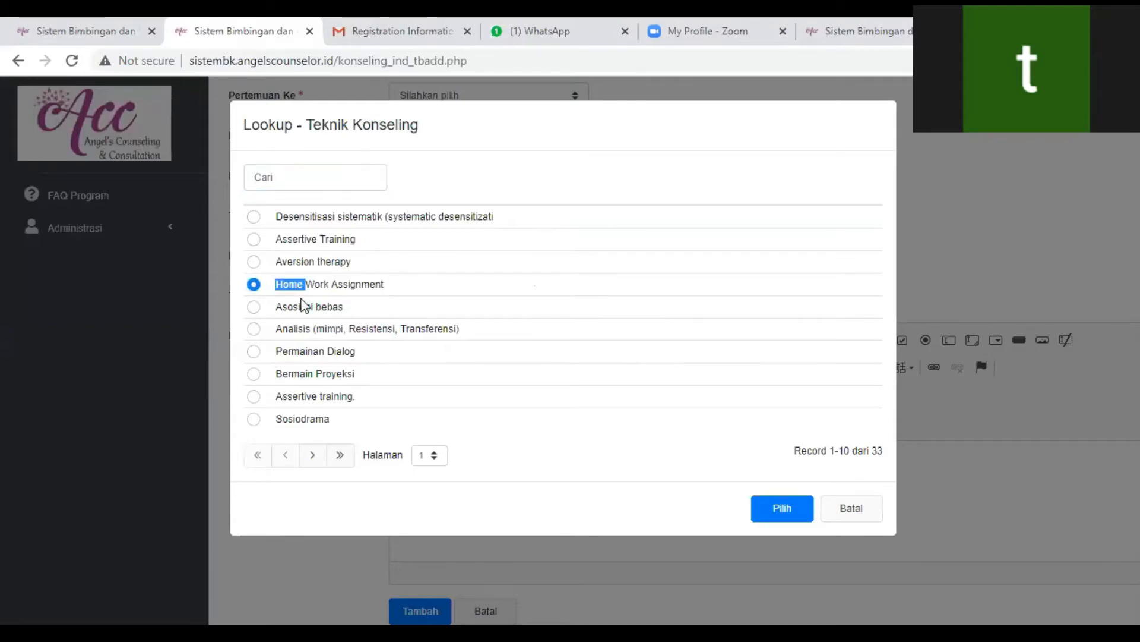
key(Return)
click(580, 486)
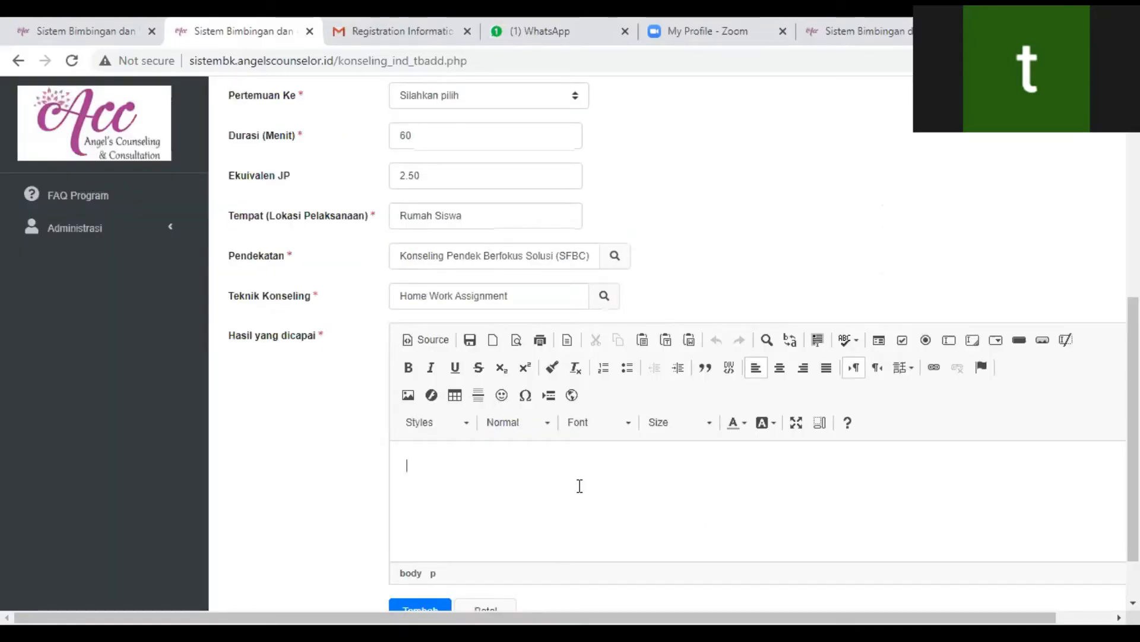
text(Slwa ternyata tidak fo)
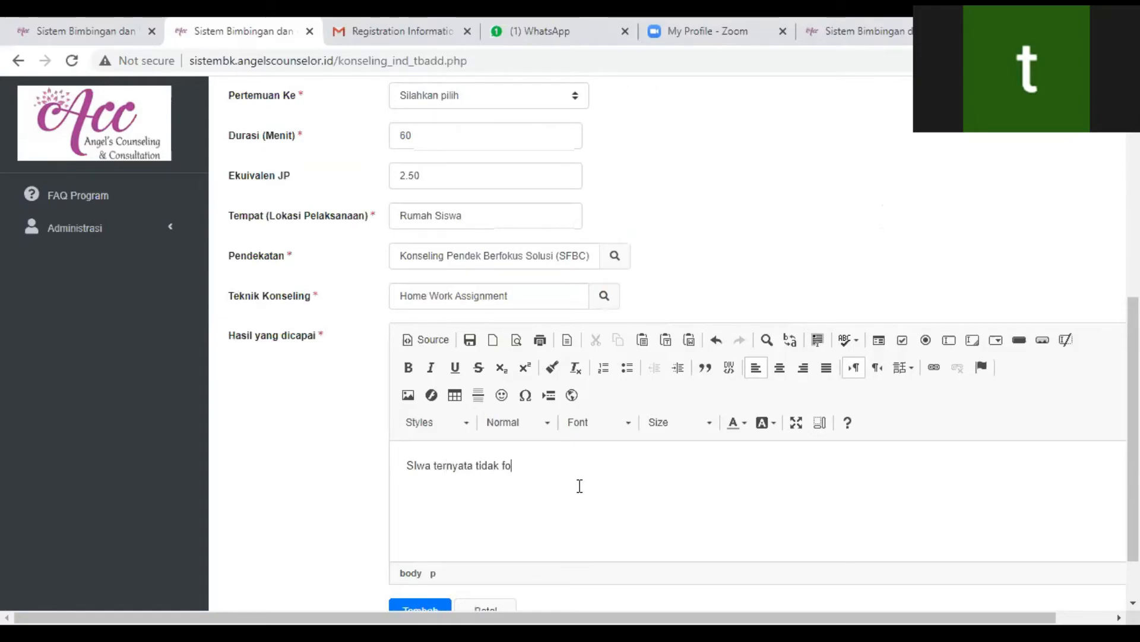
text(kus....)
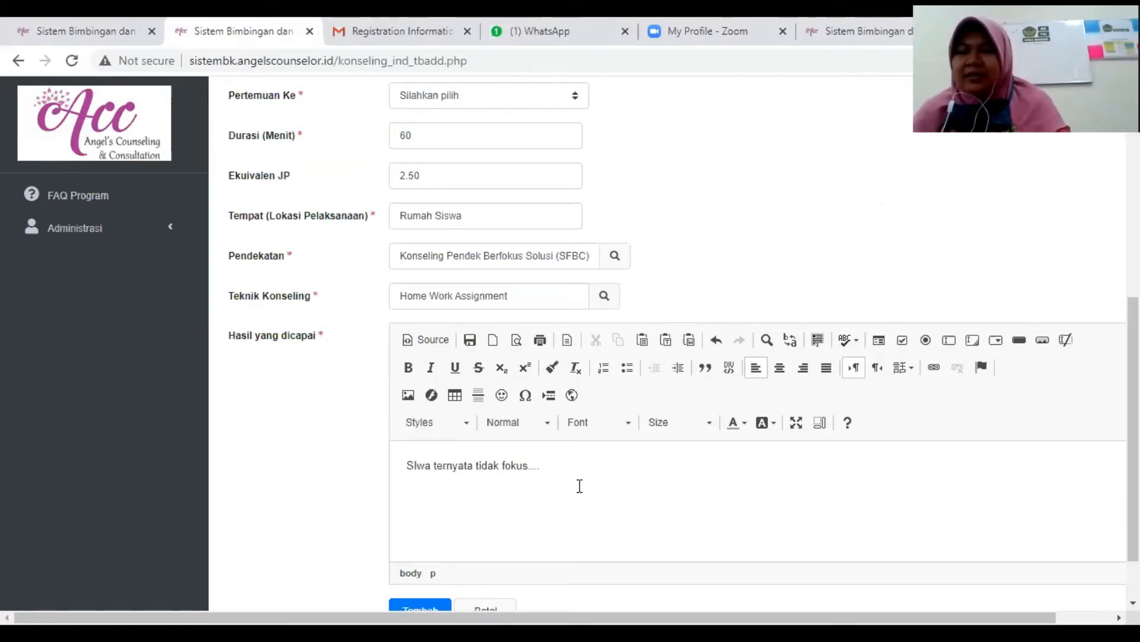
scroll(569, 470, up, 7)
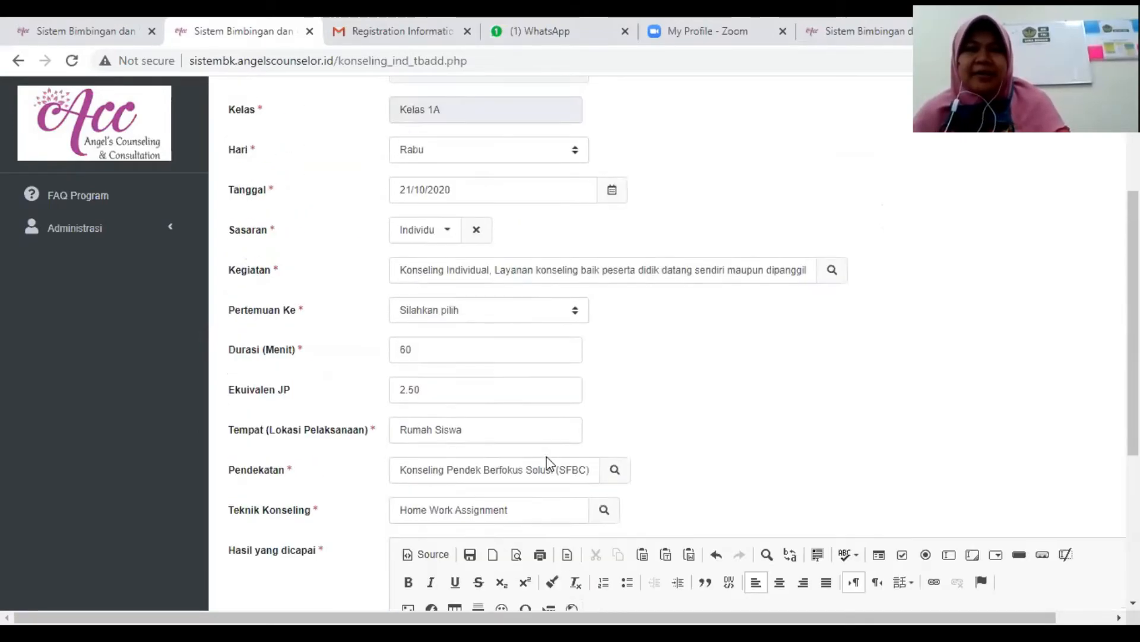
click(442, 197)
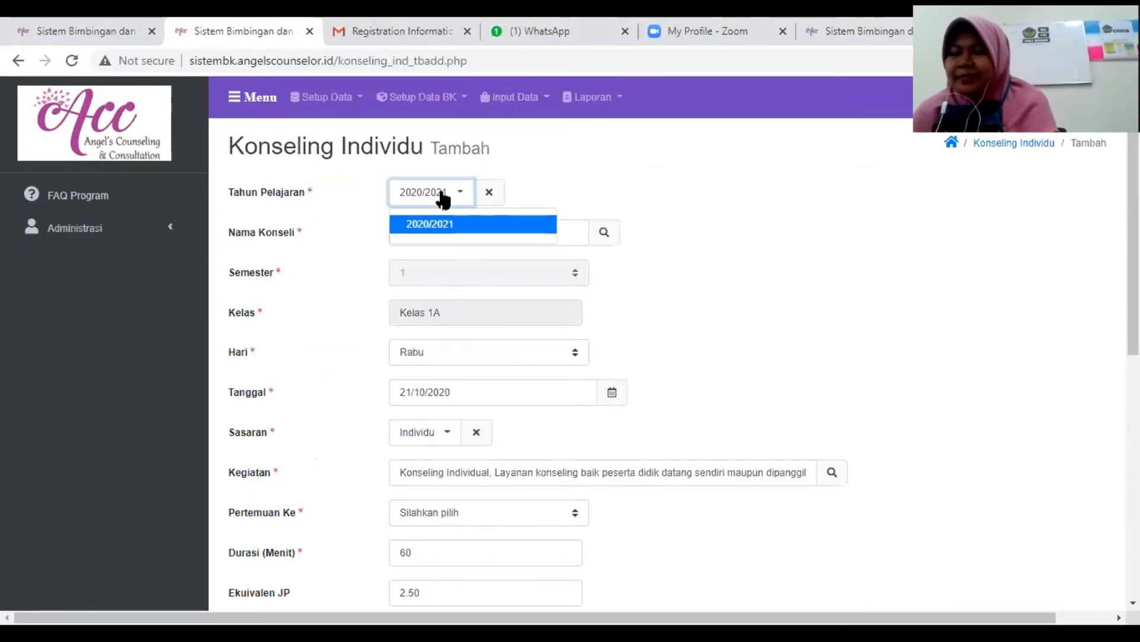
click(443, 198)
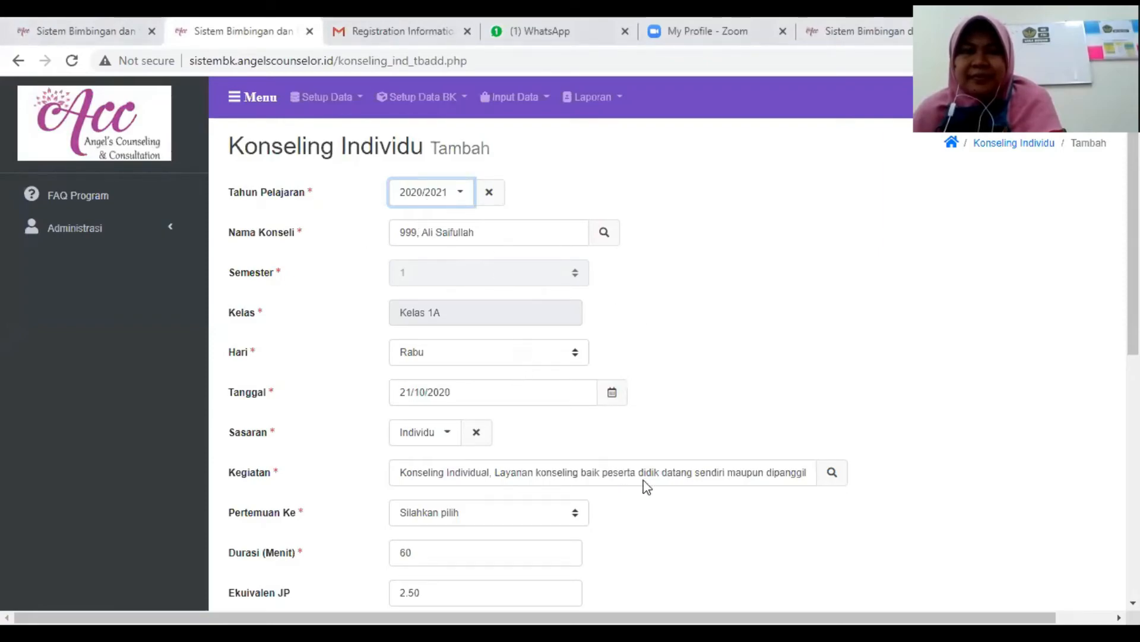
- Set the required Pertemuan Ke to 1 and add the individual counseling record
scroll(647, 486, down, 8)
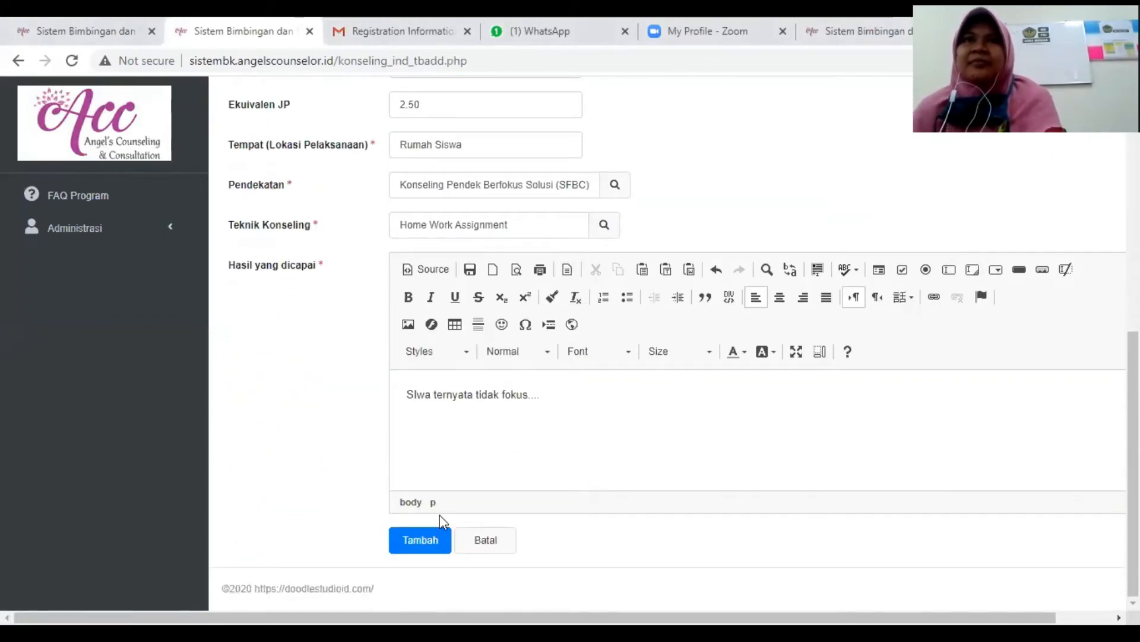
click(438, 533)
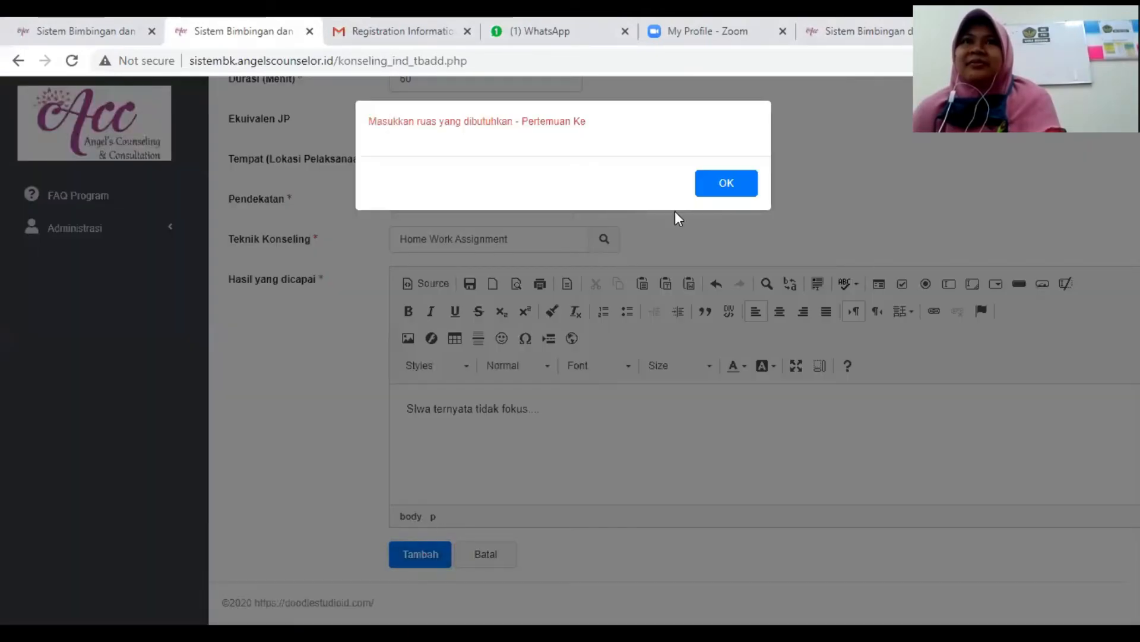
click(740, 195)
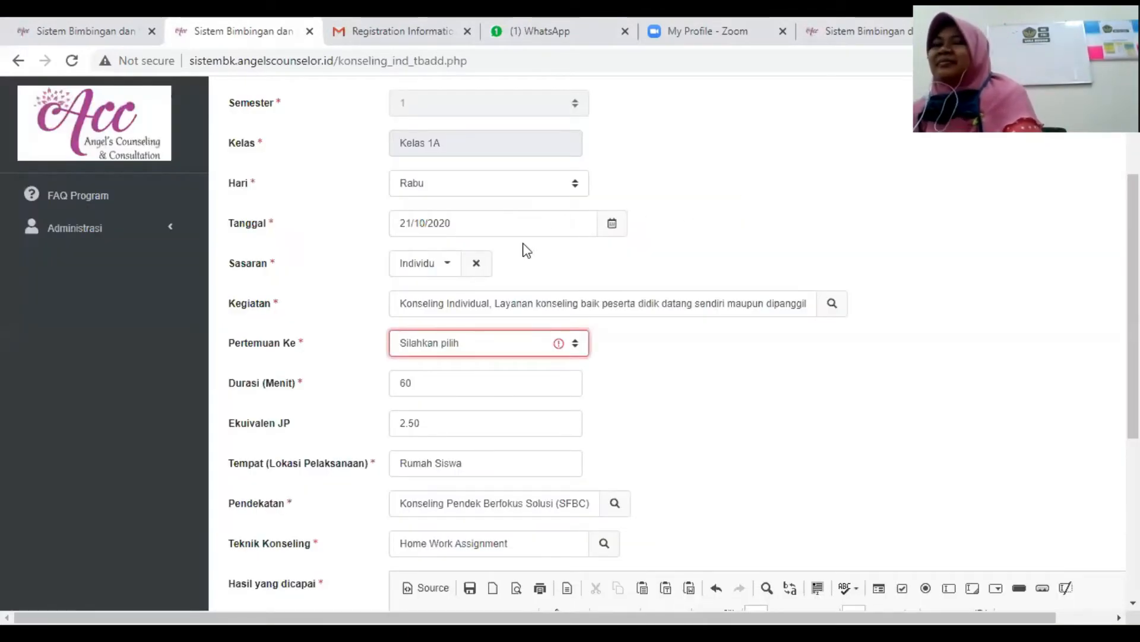
click(453, 350)
click(416, 376)
scroll(683, 409, down, 4)
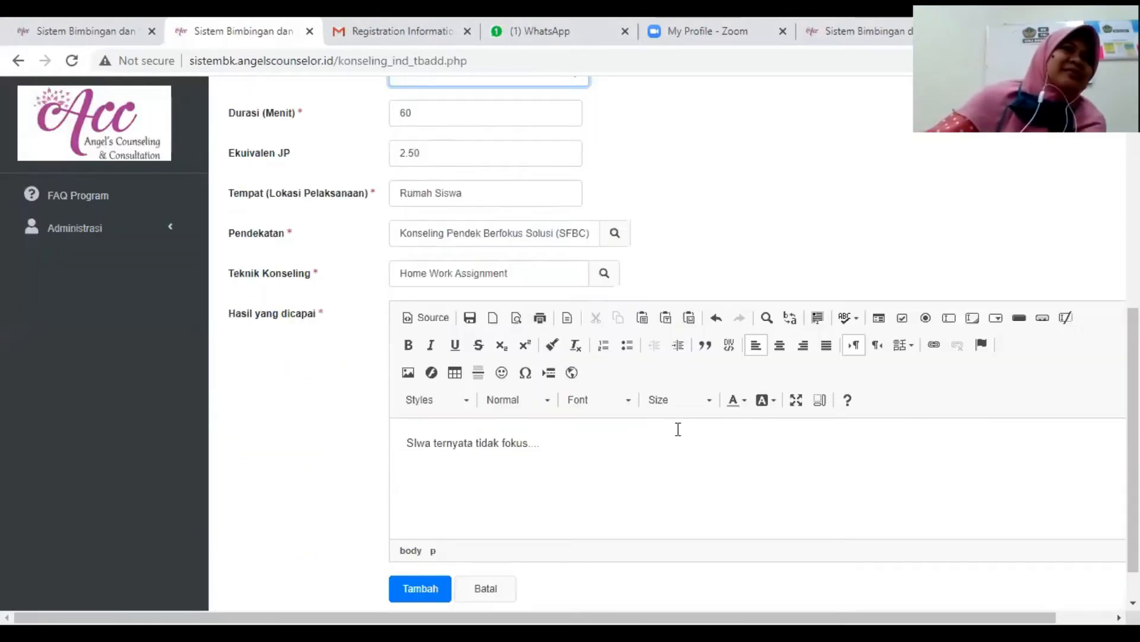
click(420, 538)
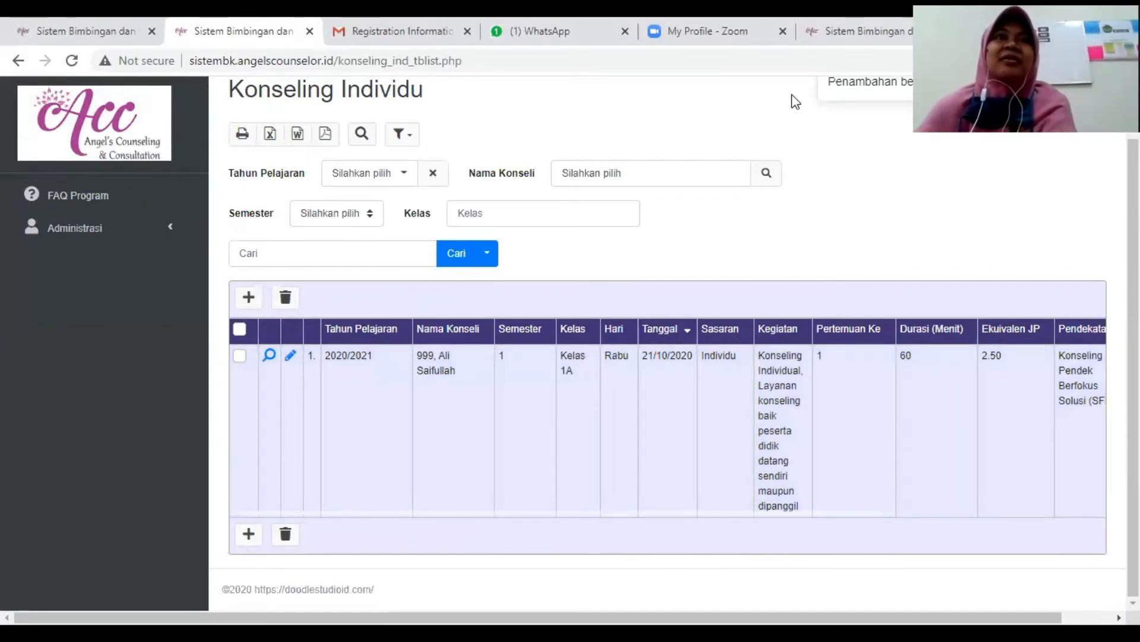
- Filter the Konseling Individu list by Tahun Pelajaran 2020/2021
scroll(493, 342, up, 1)
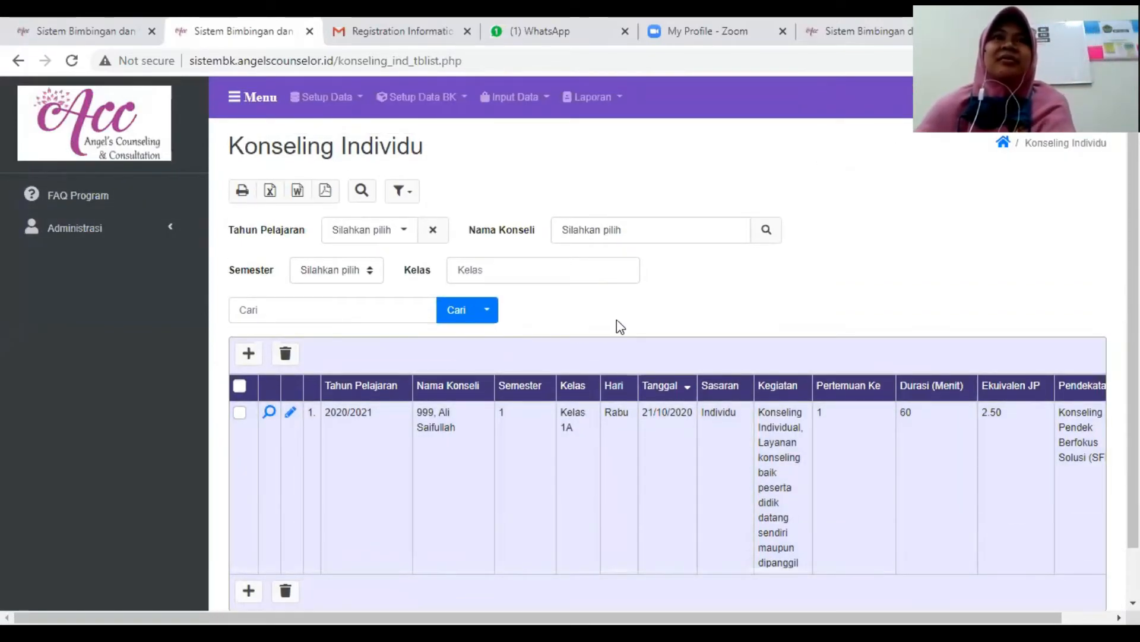
click(399, 233)
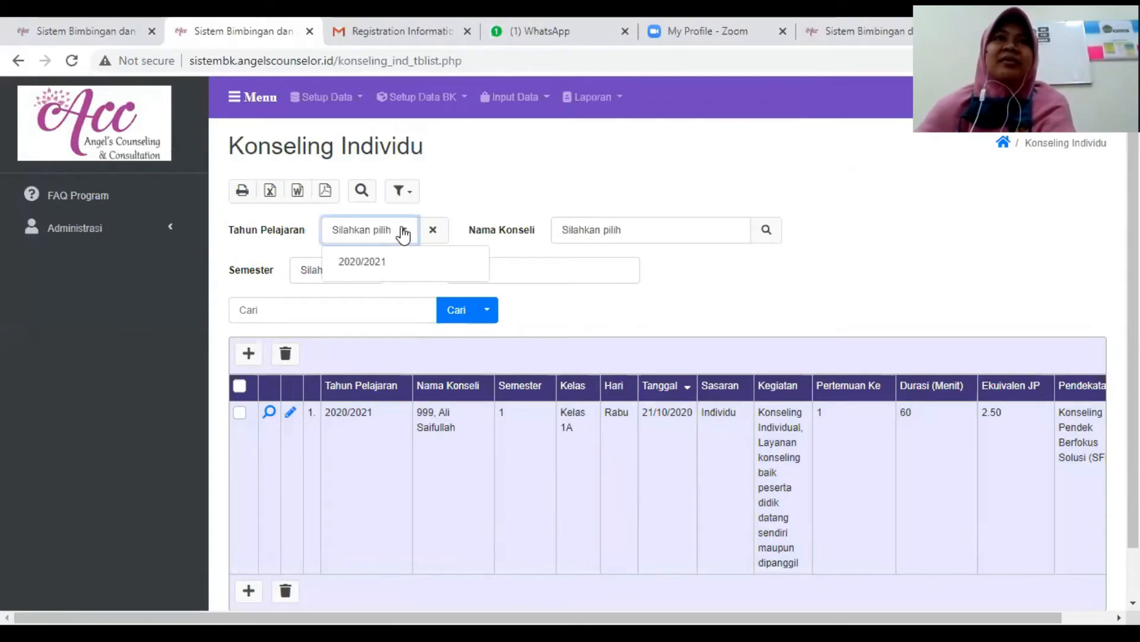
click(400, 233)
click(403, 235)
click(380, 266)
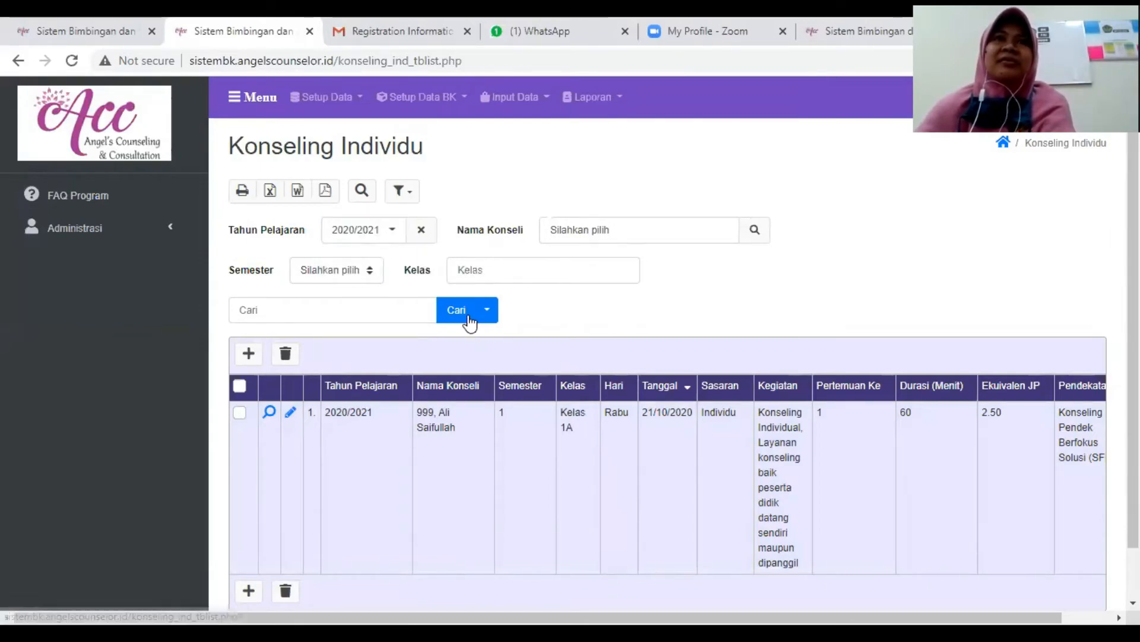
click(465, 312)
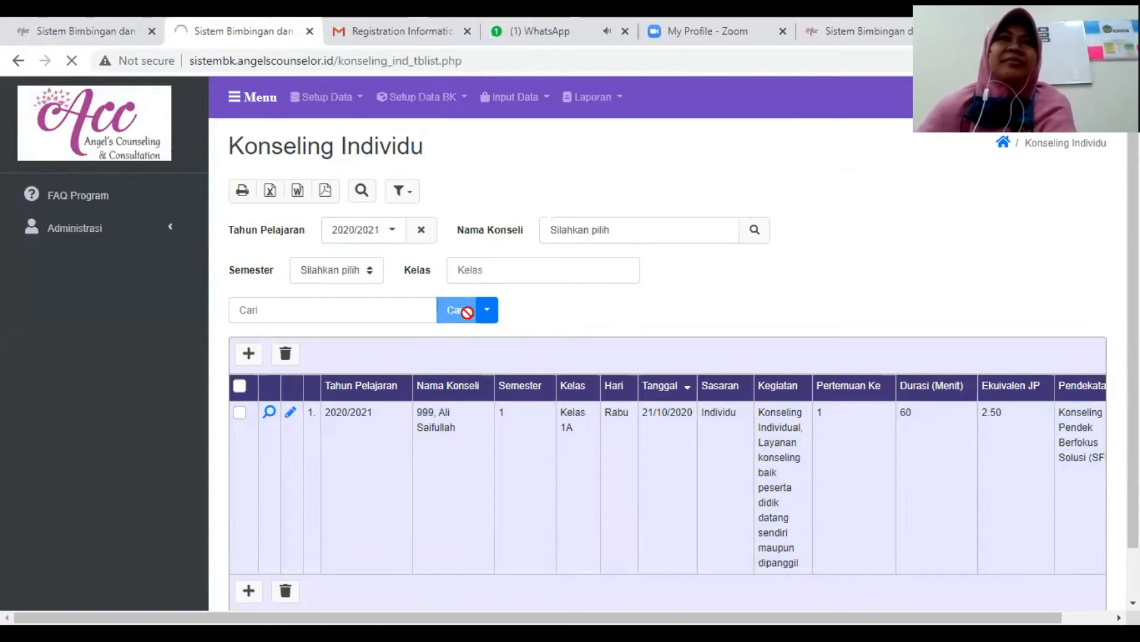
- Search the 2020/2021 counseling records for the last student in the Nama Konseli lookup
click(754, 232)
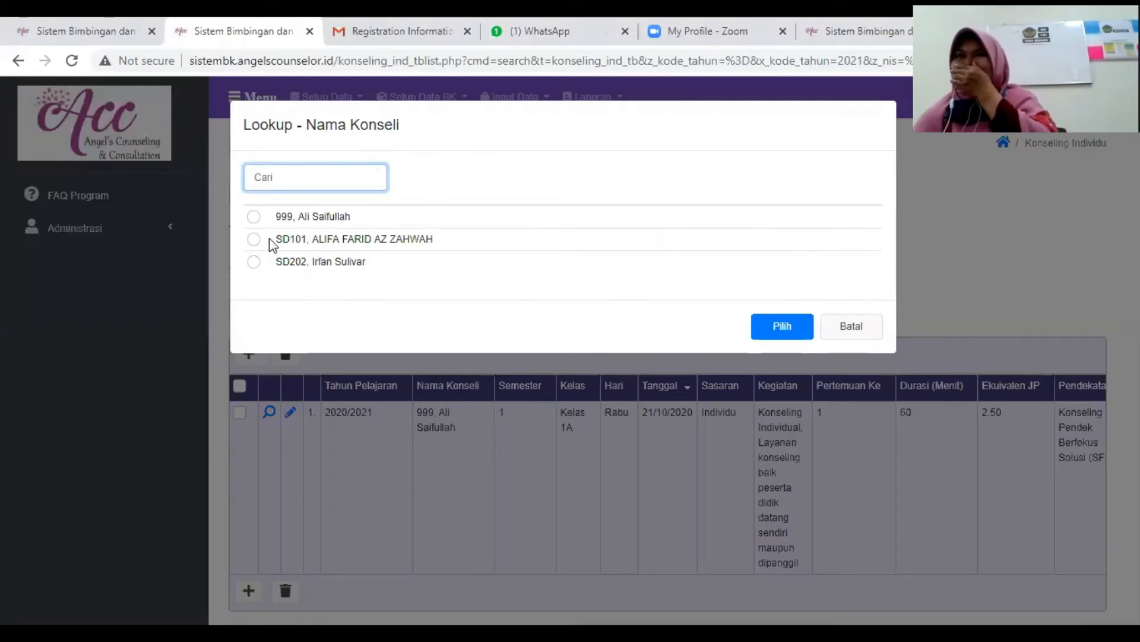
click(292, 262)
click(768, 317)
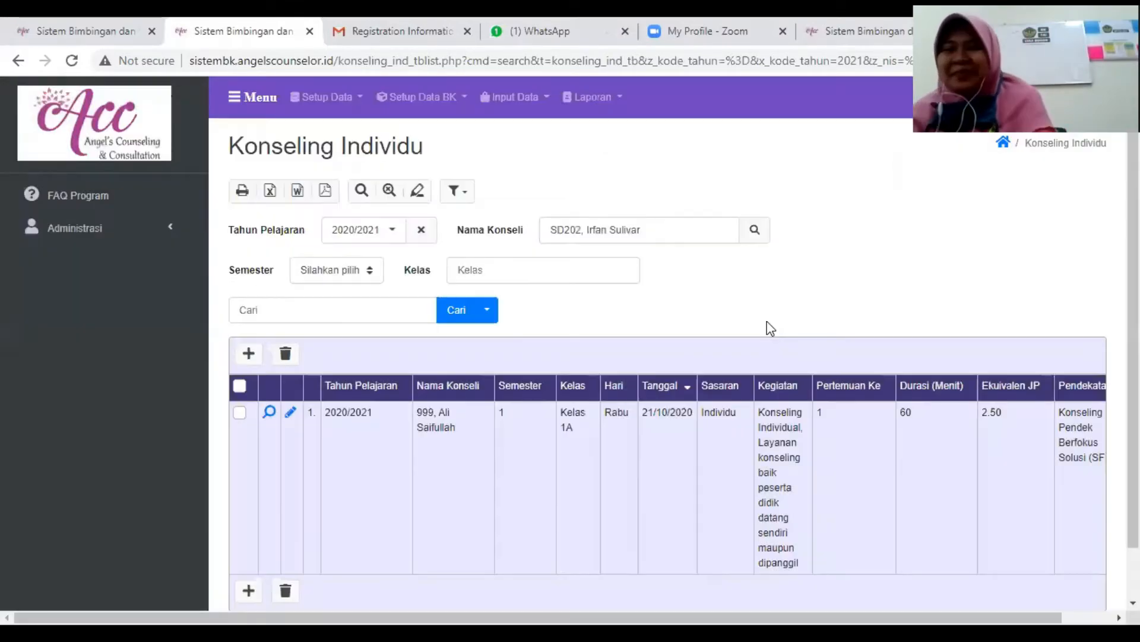
click(451, 310)
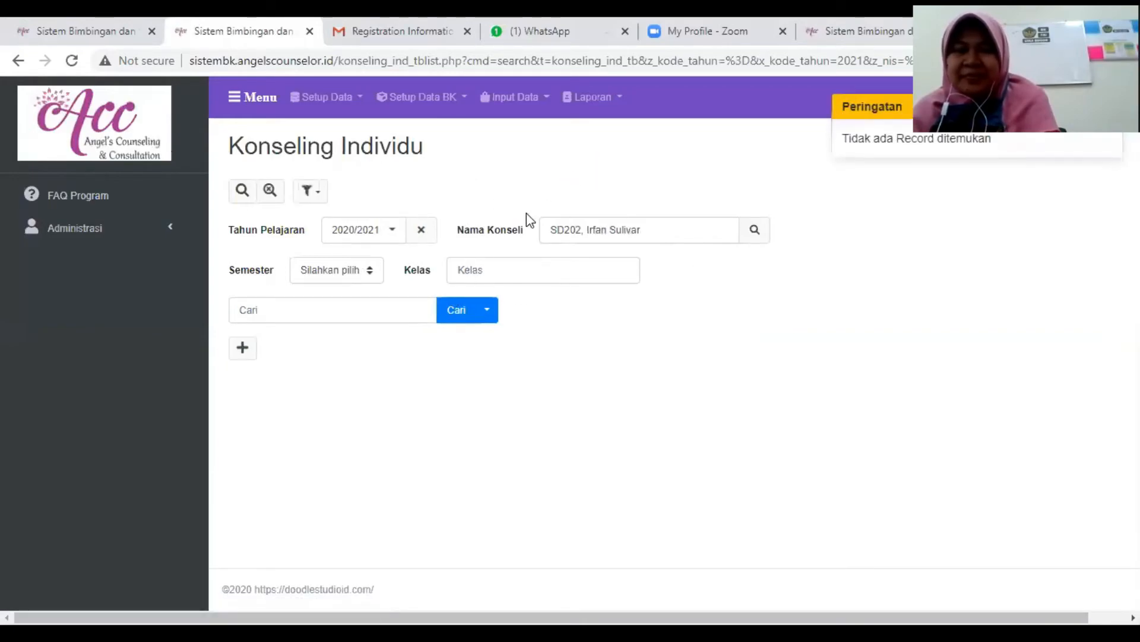
click(452, 320)
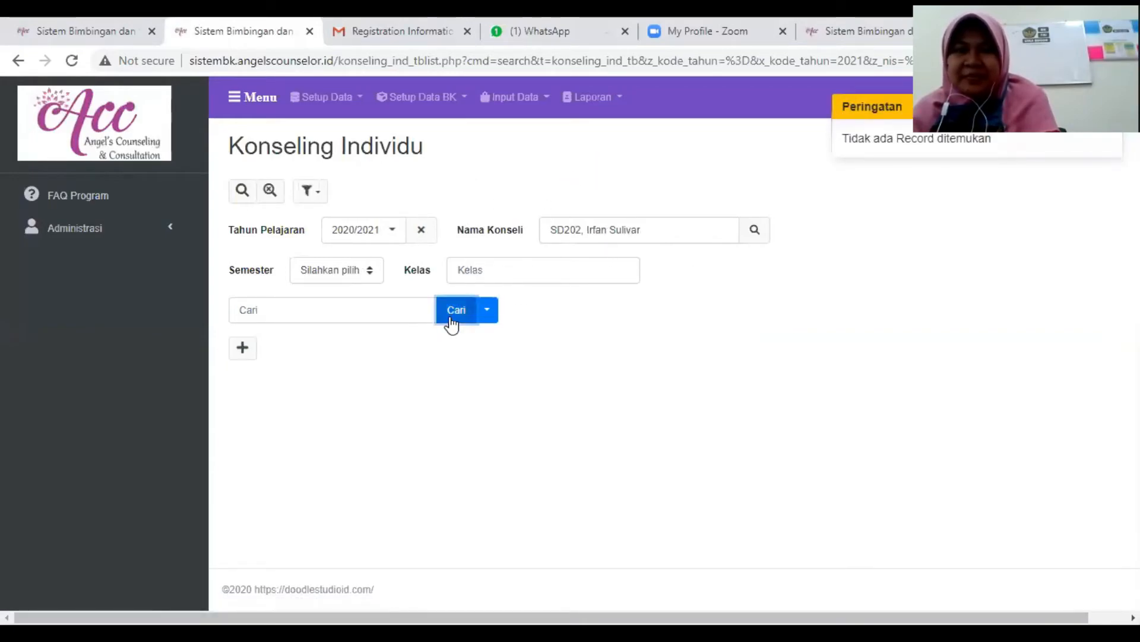
- Change the Nama Konseli filter to the first student in the lookup and search the counseling records again
click(754, 231)
click(333, 218)
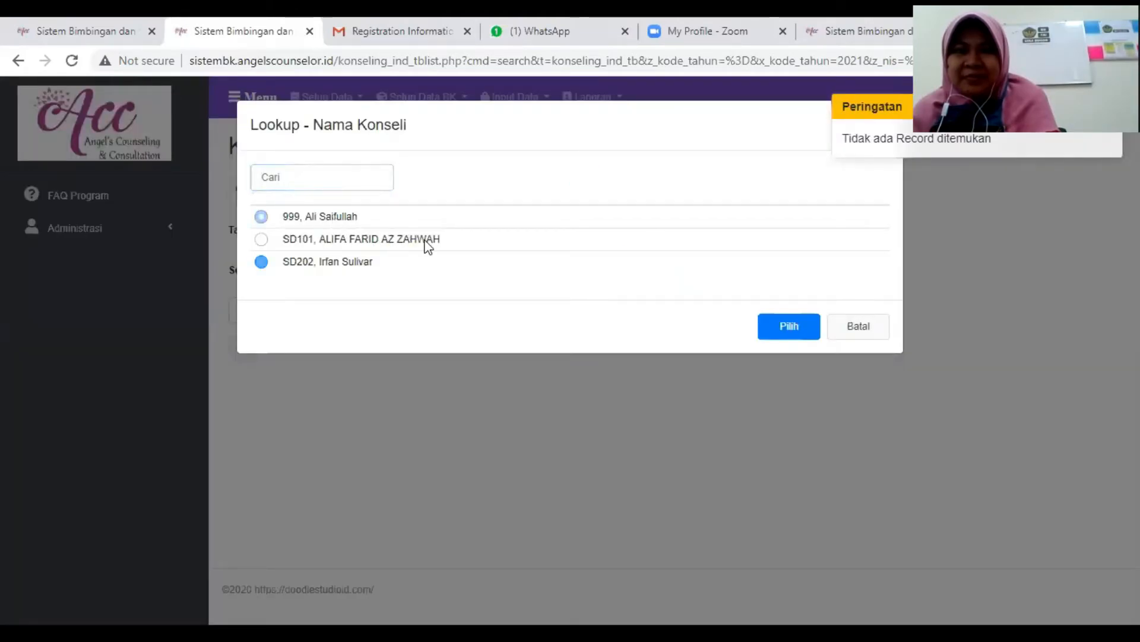
click(791, 329)
click(453, 315)
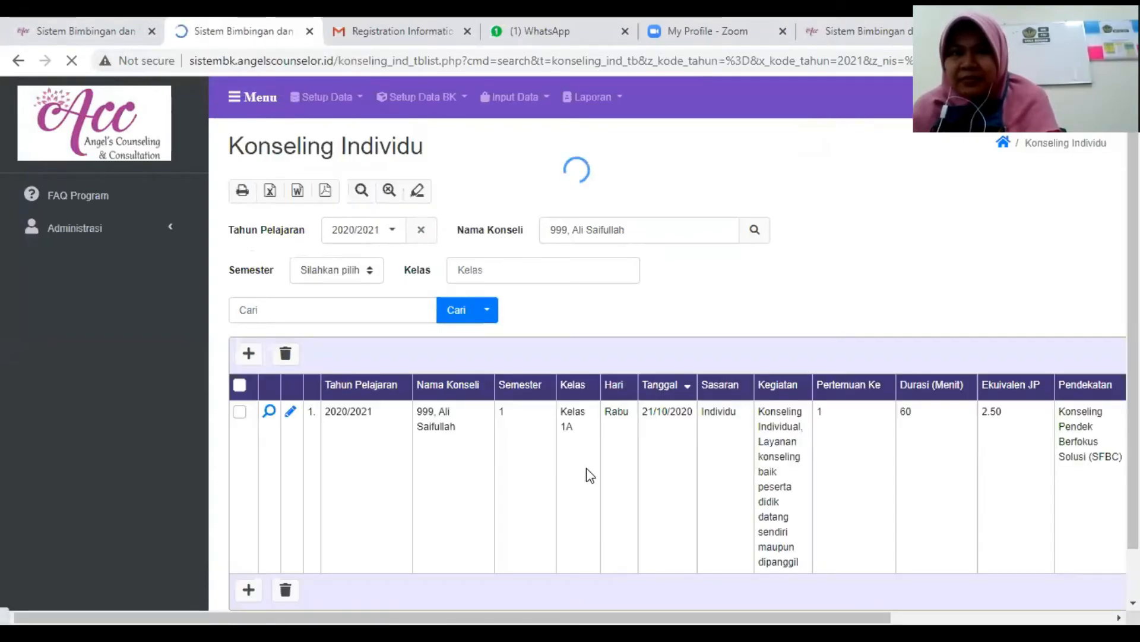
scroll(485, 408, up, 1)
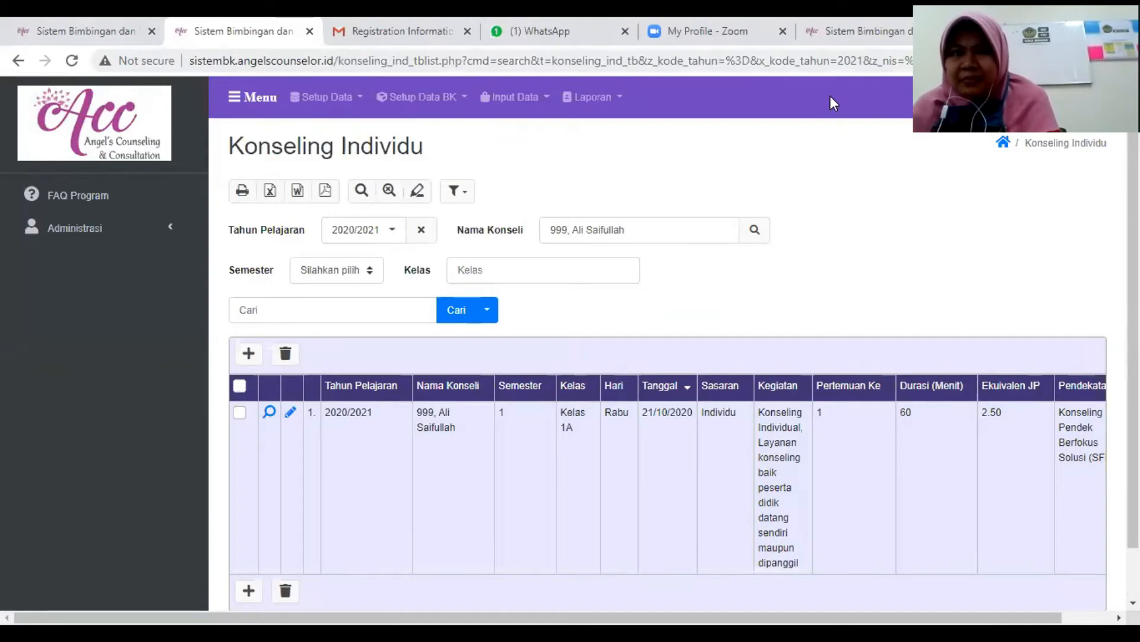
- Open the Rekap Konseli Individu report and generate it for Tahun Pelajaran 2020/2021
click(614, 100)
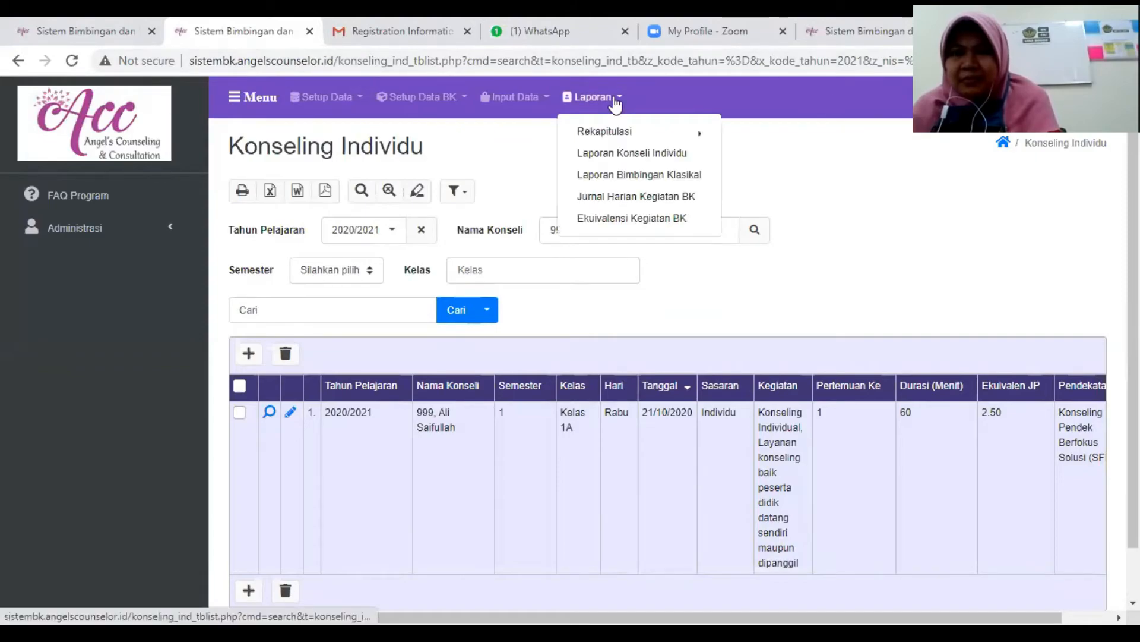
mouse_move(612, 133)
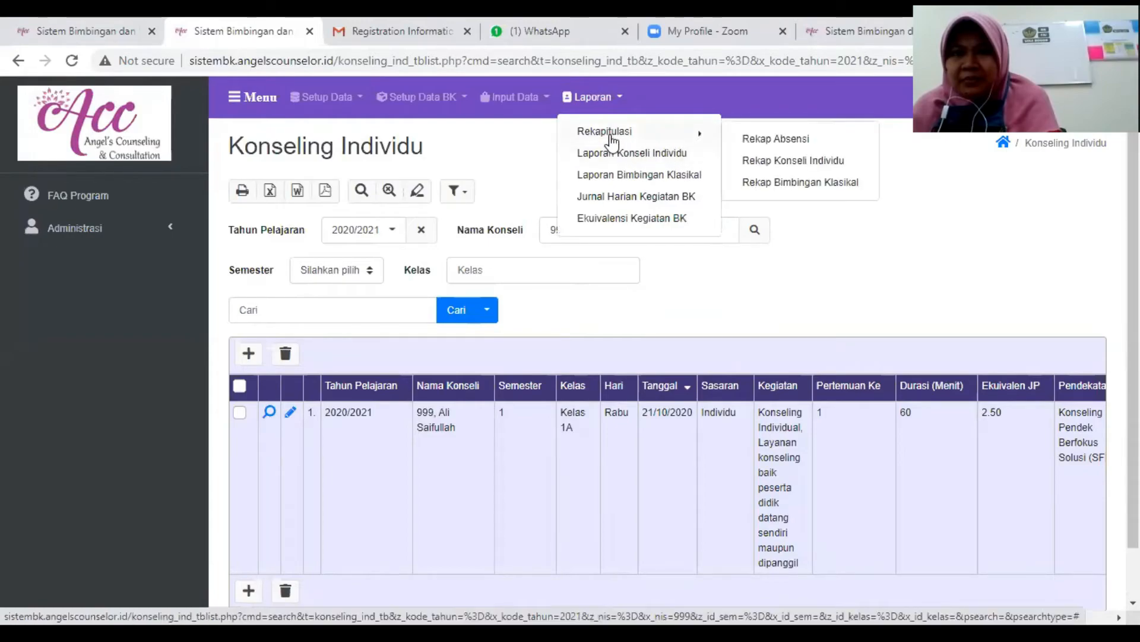
click(784, 162)
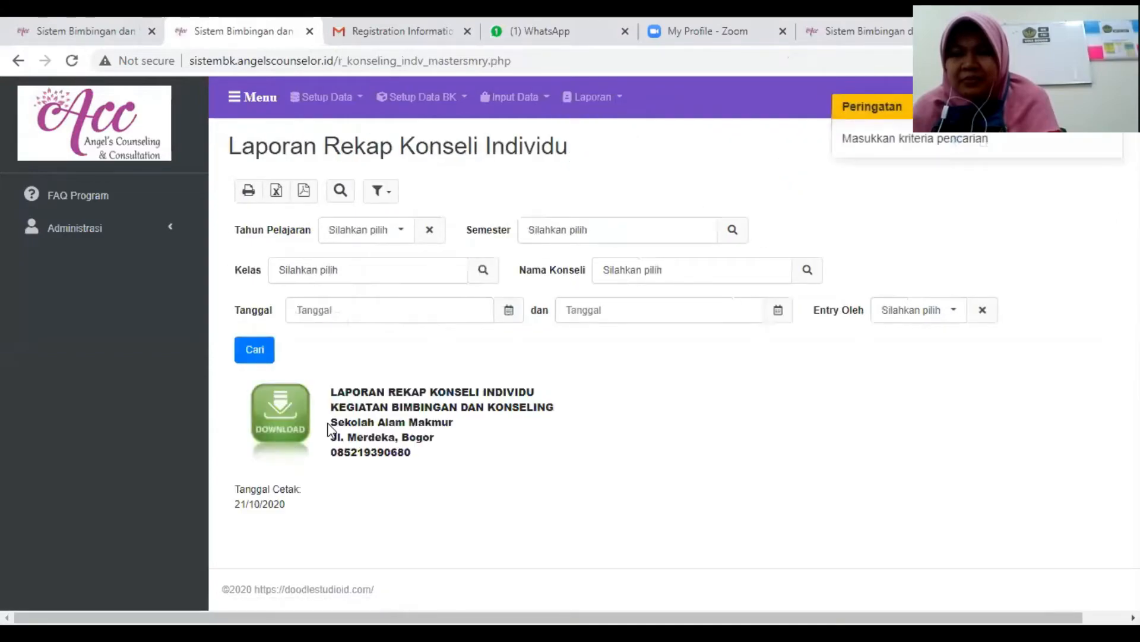
click(388, 237)
click(364, 260)
click(250, 354)
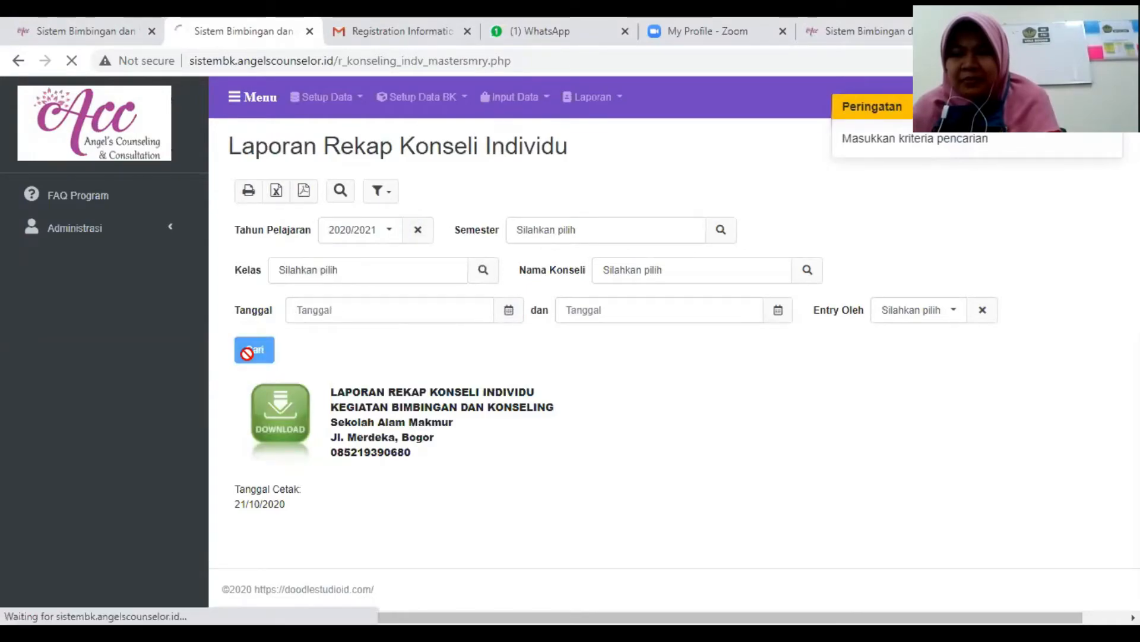
scroll(449, 357, down, 2)
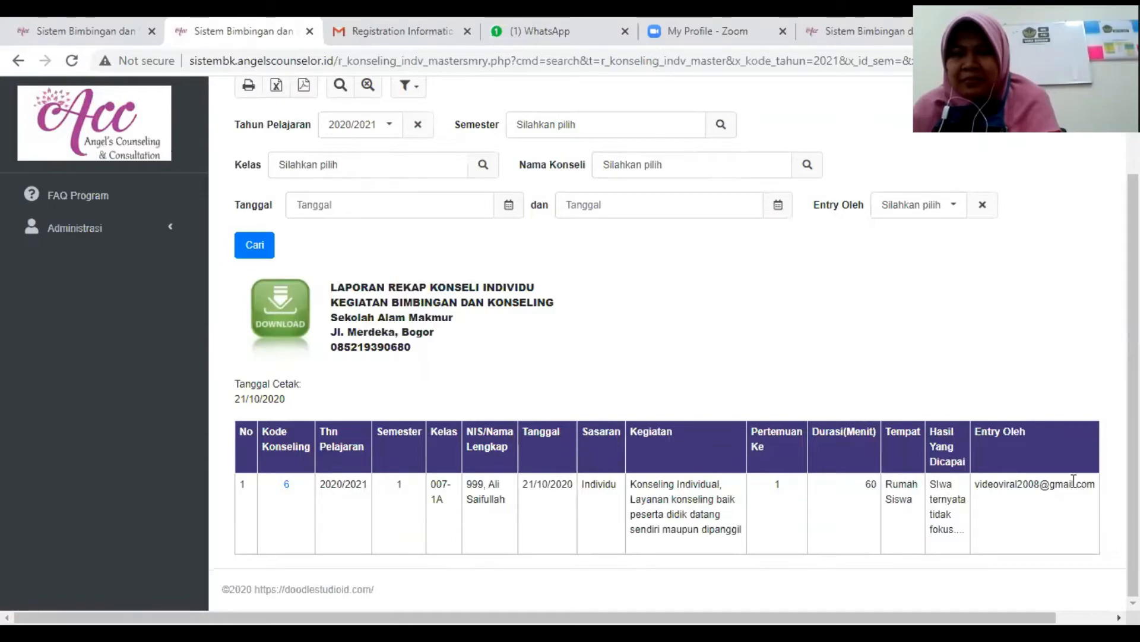
- Filter the Rekap Konseli Individu report by the user account listed under Entry Oleh and generate it again
drag(1095, 483, 981, 483)
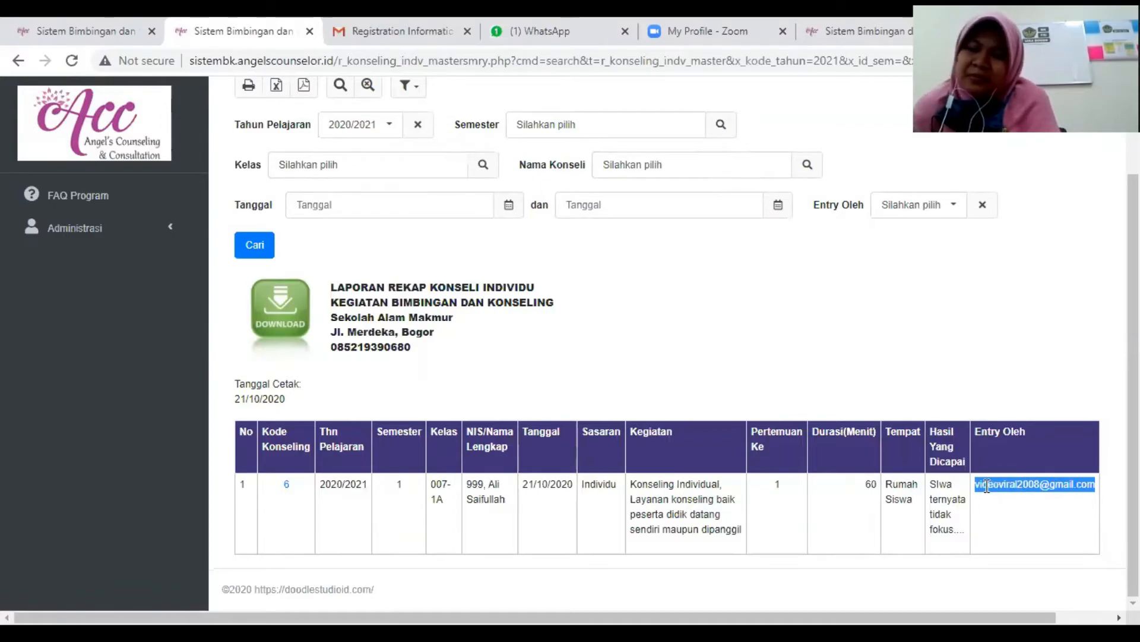
scroll(861, 380, up, 1)
scroll(861, 380, up, 1)
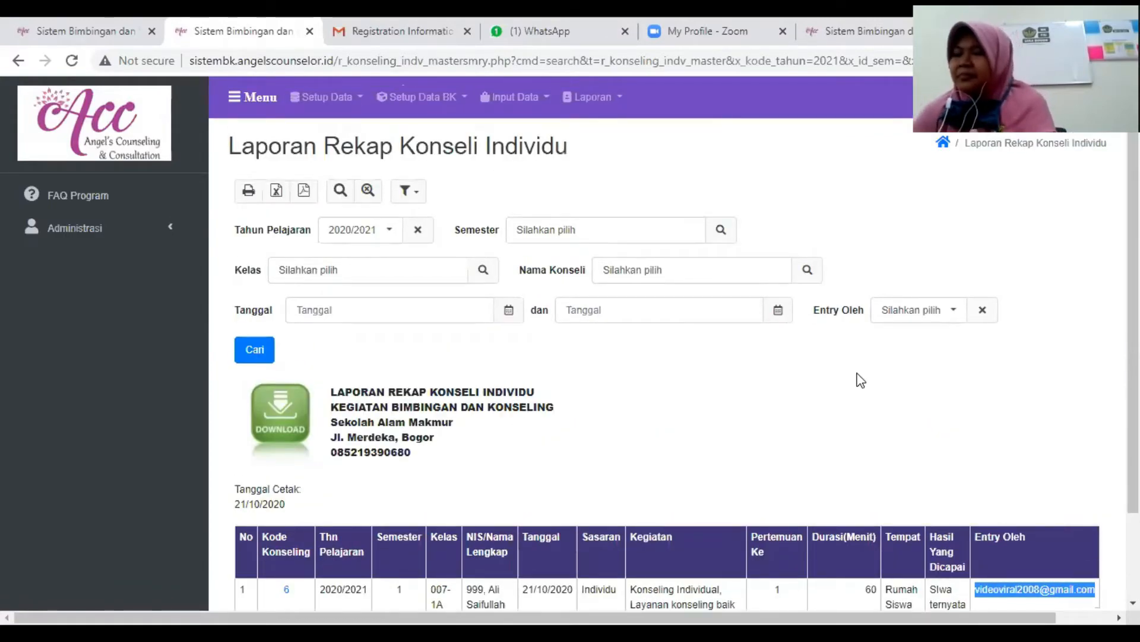
click(931, 311)
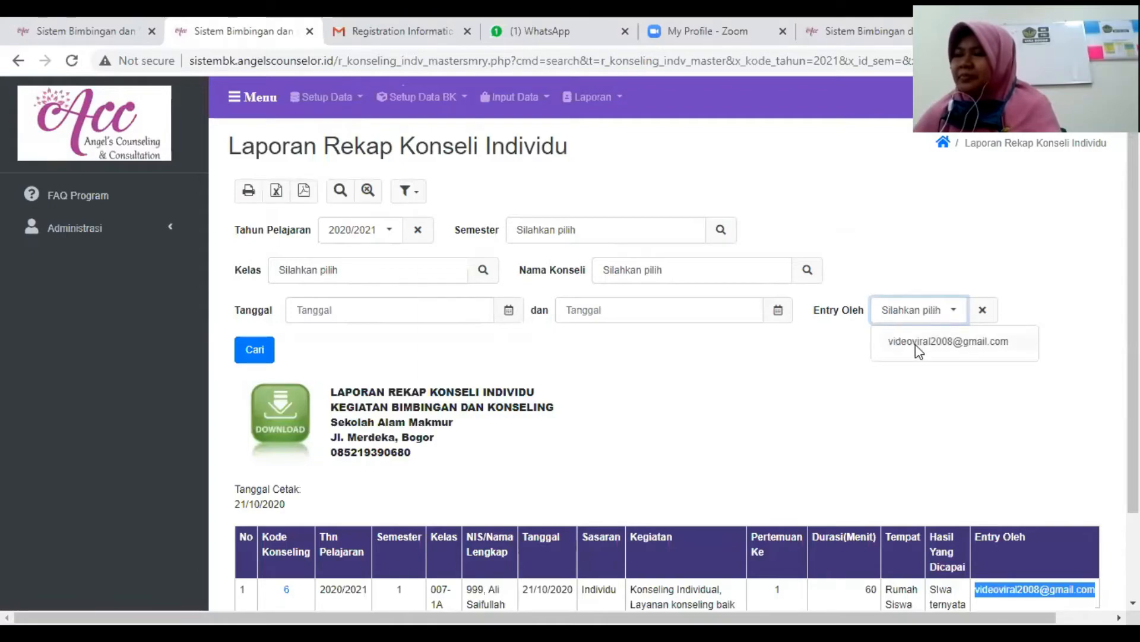
click(918, 340)
click(256, 346)
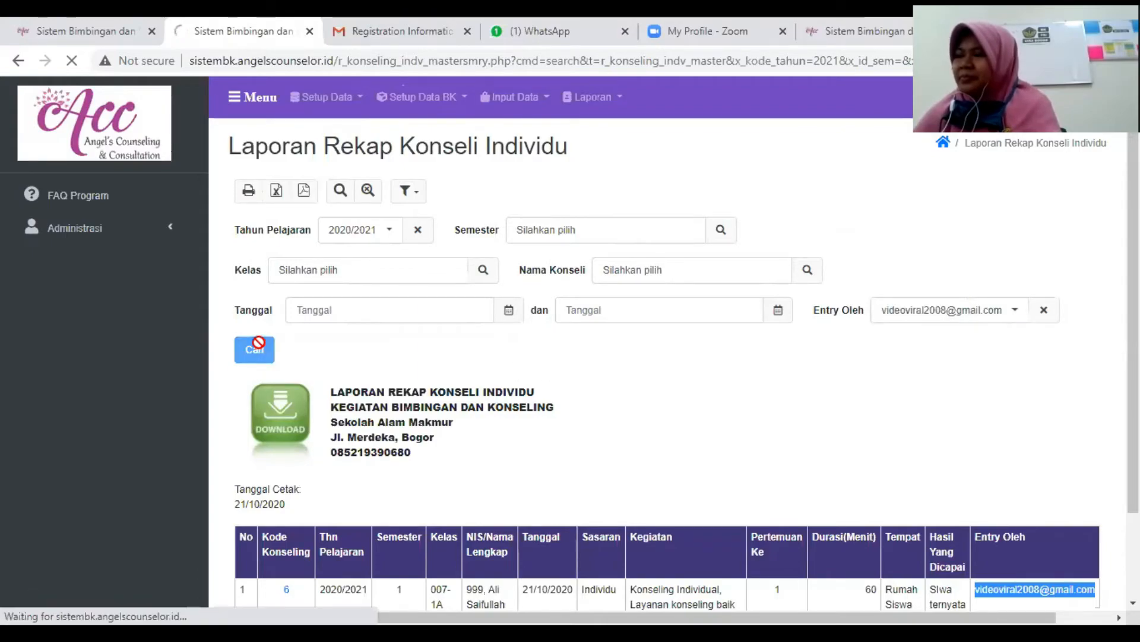
scroll(425, 378, down, 2)
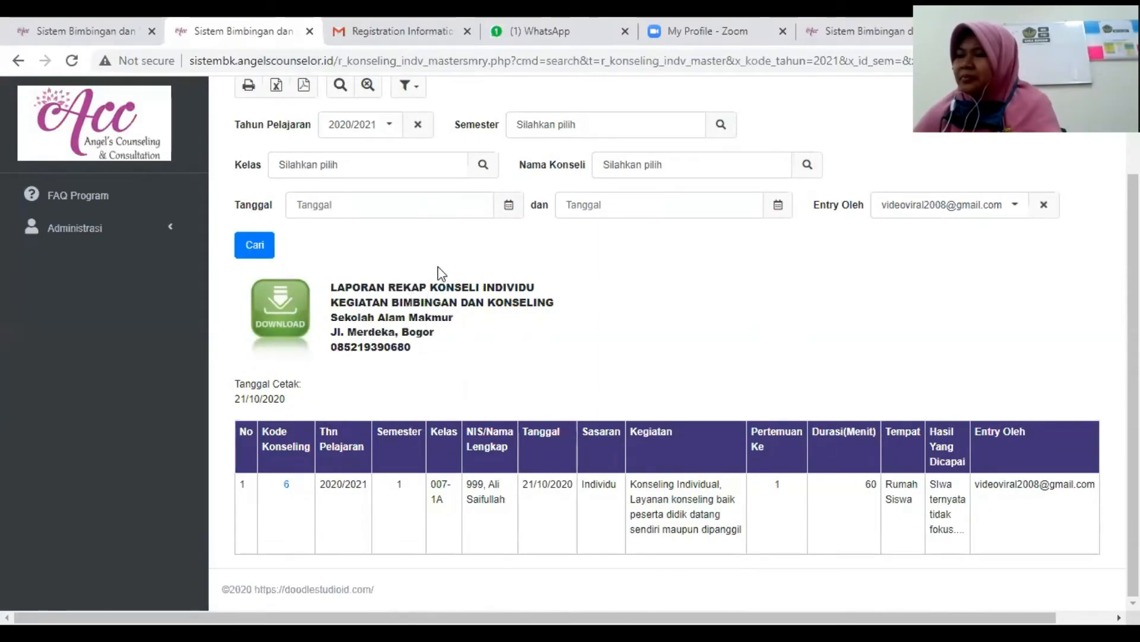
- Open the Laporan Konseli Individu report and generate it for the dates 01/10/2020 to 31/10/2020
scroll(614, 369, up, 1)
click(600, 98)
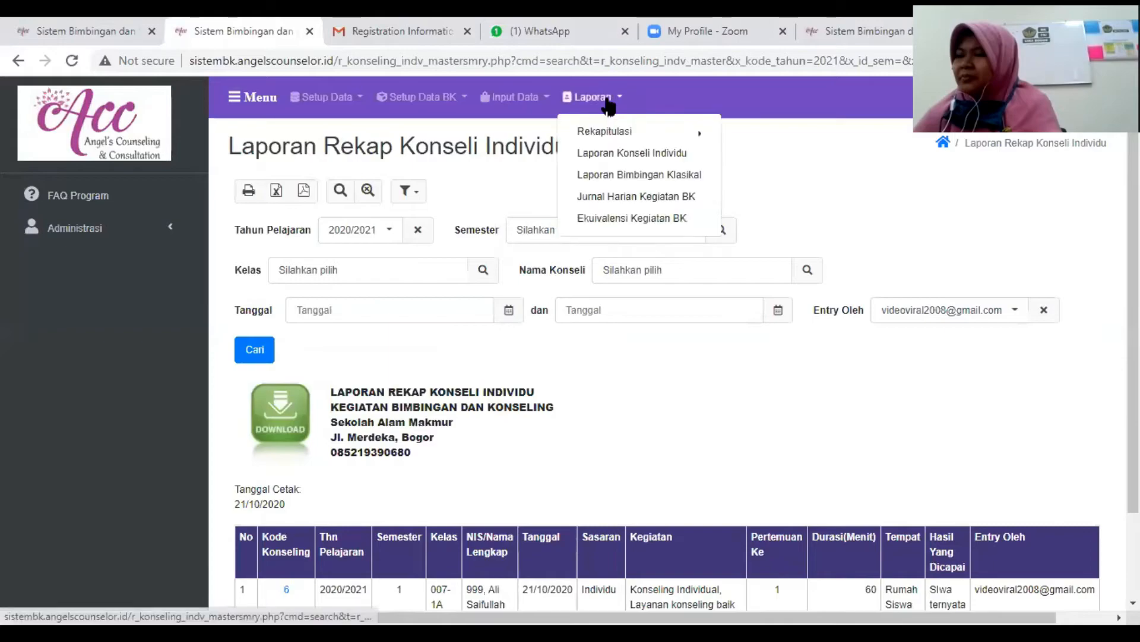
click(612, 156)
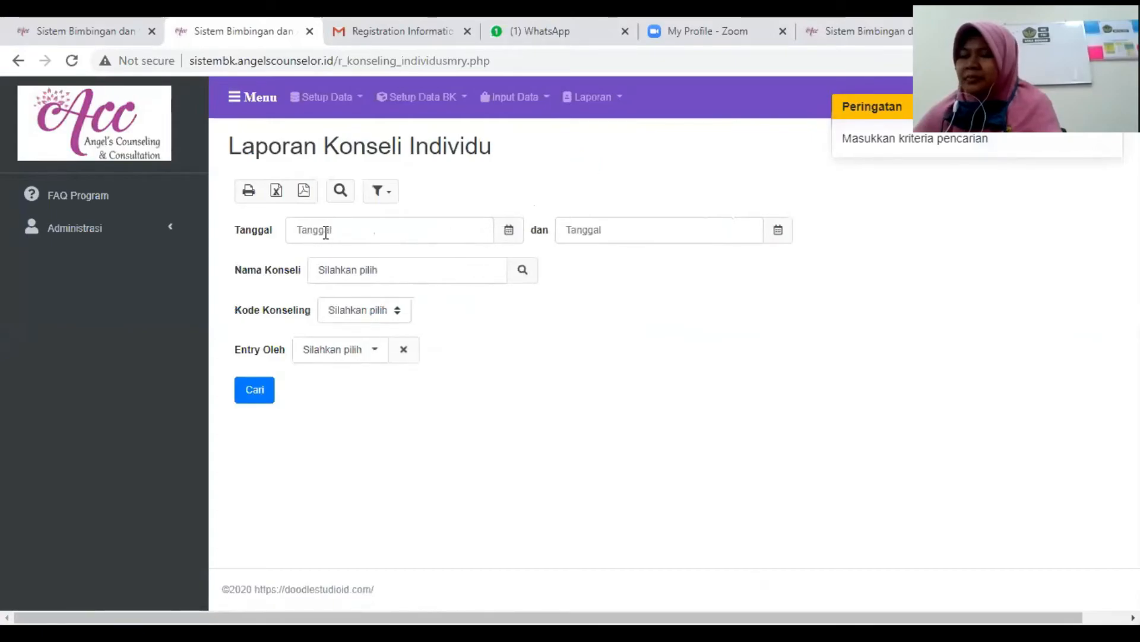
click(325, 232)
click(504, 232)
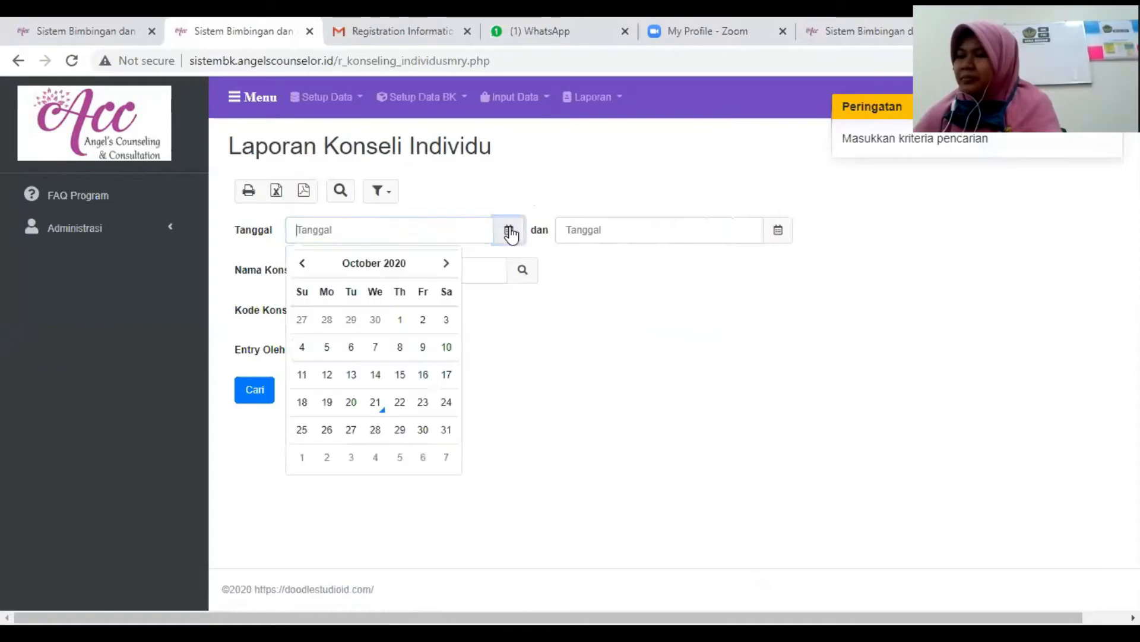
click(399, 320)
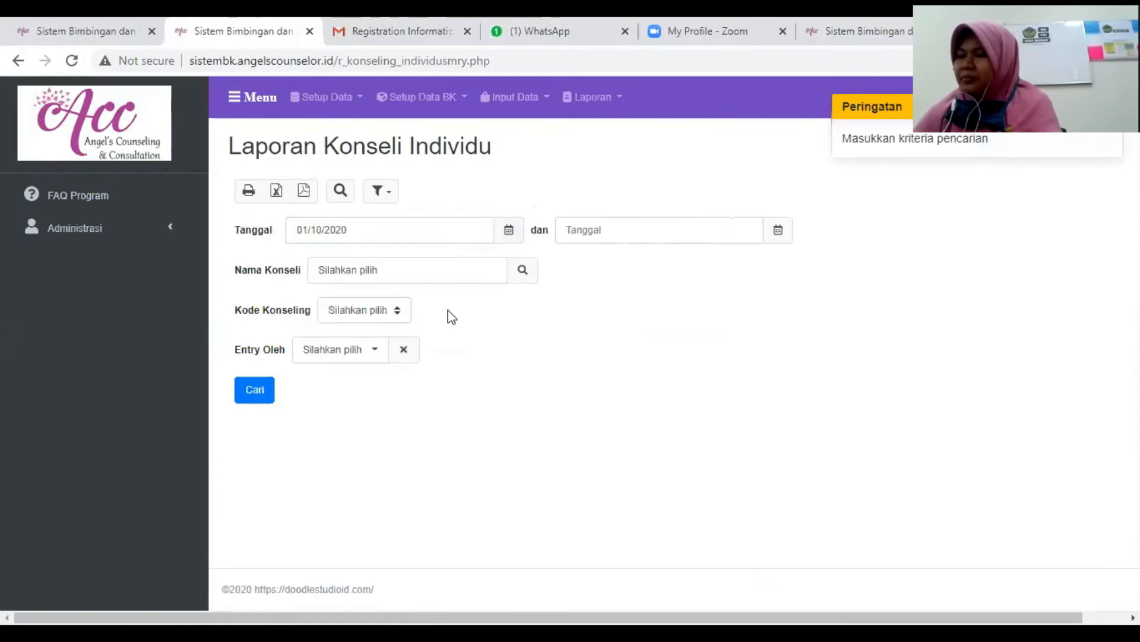
click(777, 234)
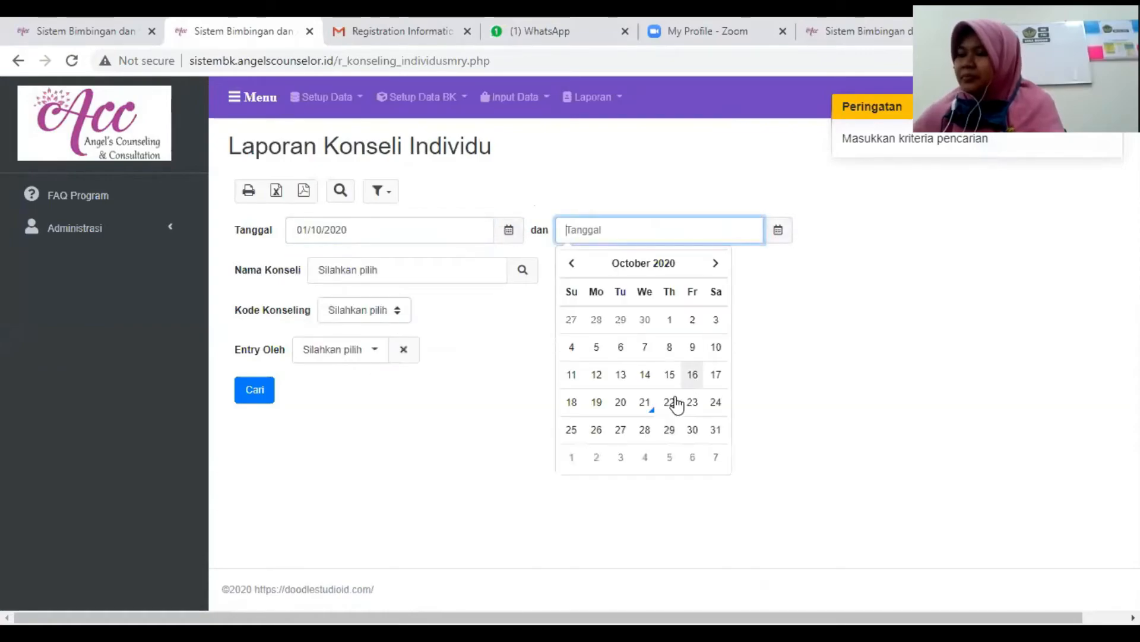
click(716, 430)
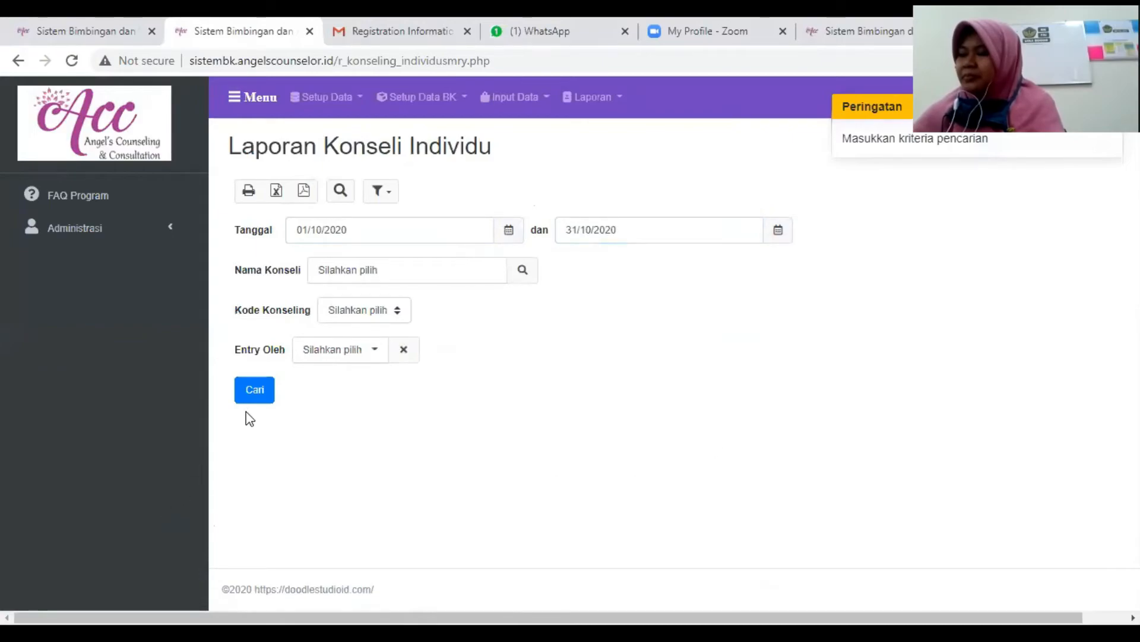
click(250, 392)
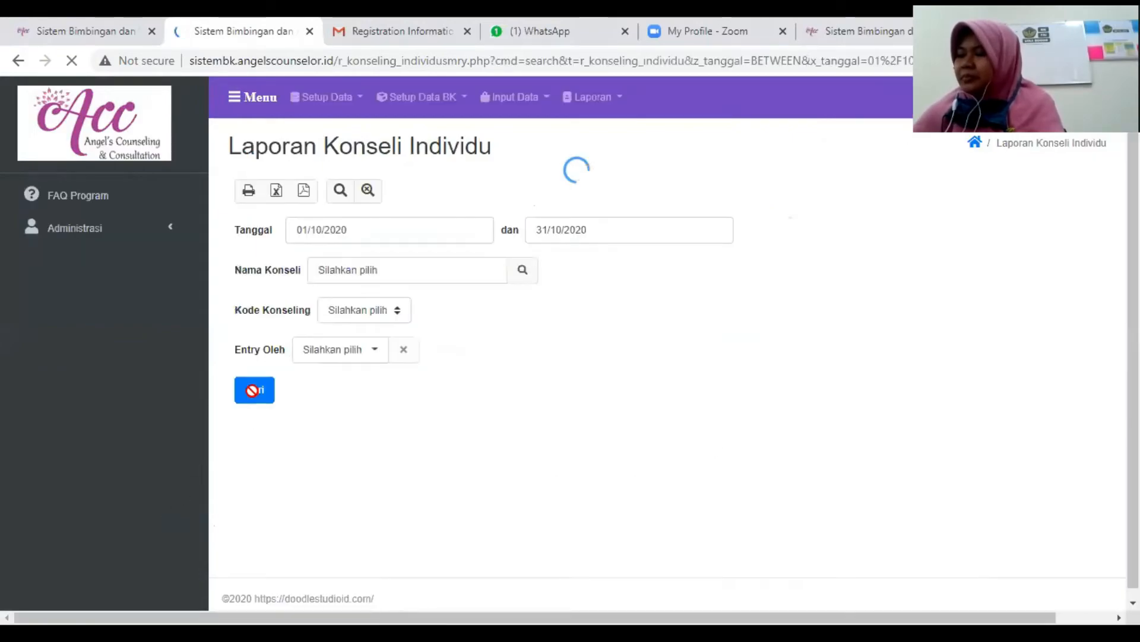
- Examine the generated Laporan Konseli Individu, from its heading and session details to the signature section
scroll(361, 432, down, 4)
scroll(361, 432, down, 2)
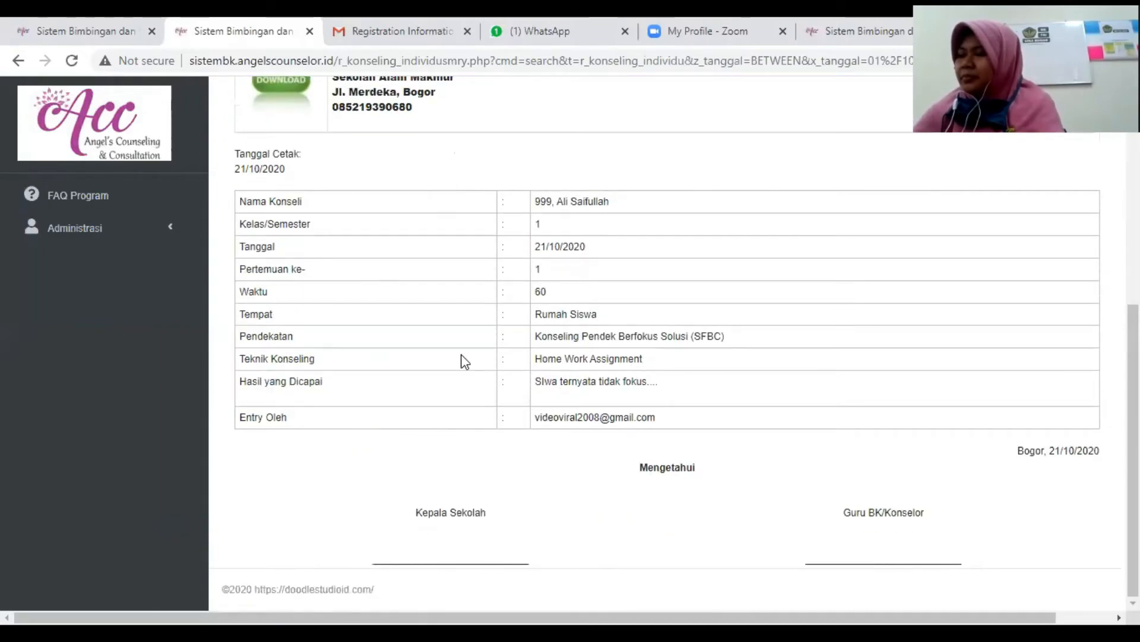
scroll(465, 361, up, 3)
scroll(466, 362, down, 3)
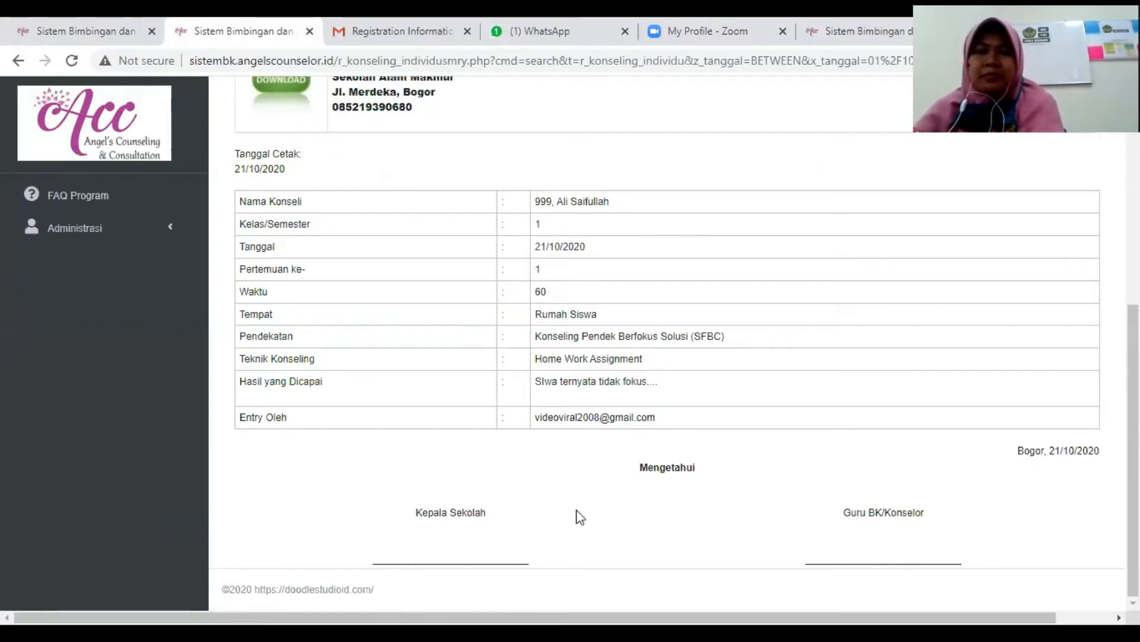
scroll(529, 412, up, 3)
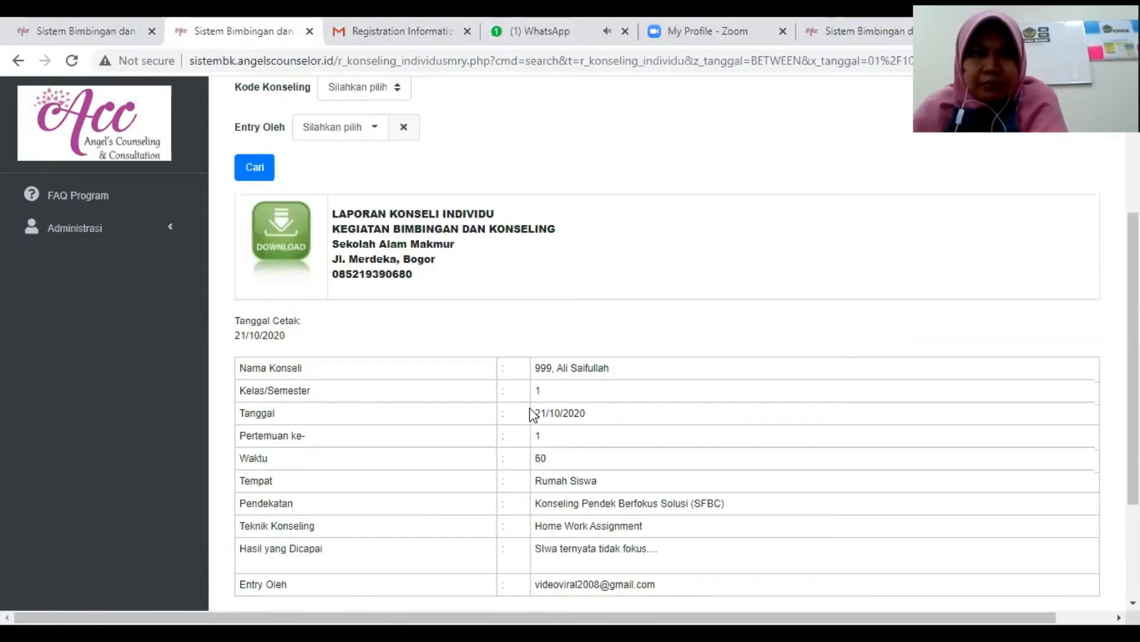
scroll(529, 412, down, 3)
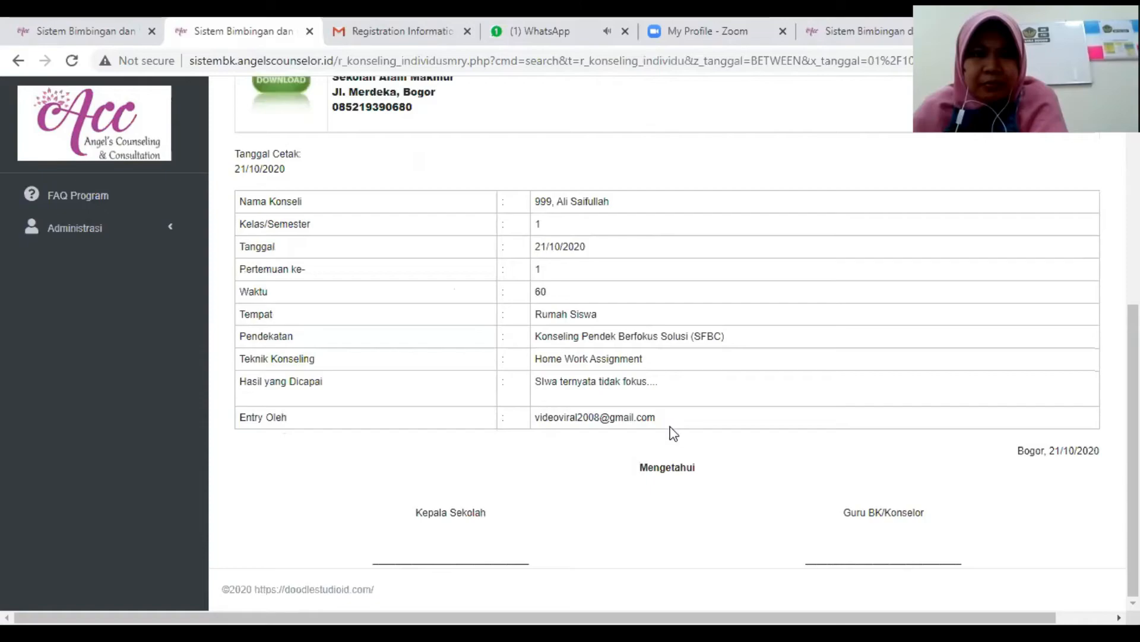
scroll(673, 432, up, 3)
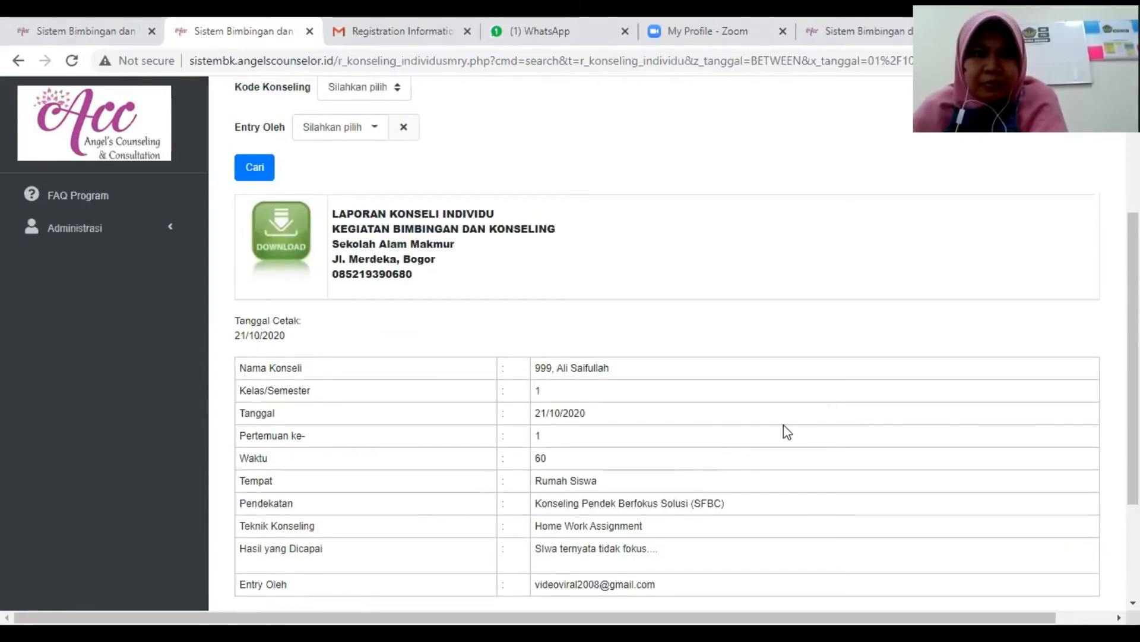
scroll(319, 184, up, 3)
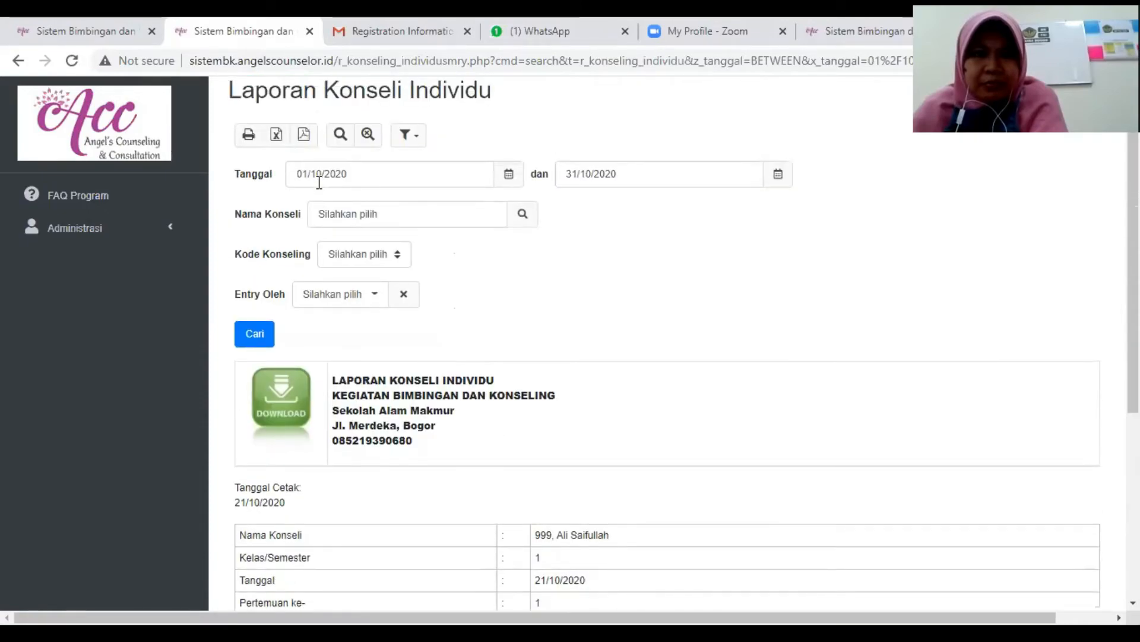
scroll(319, 182, up, 1)
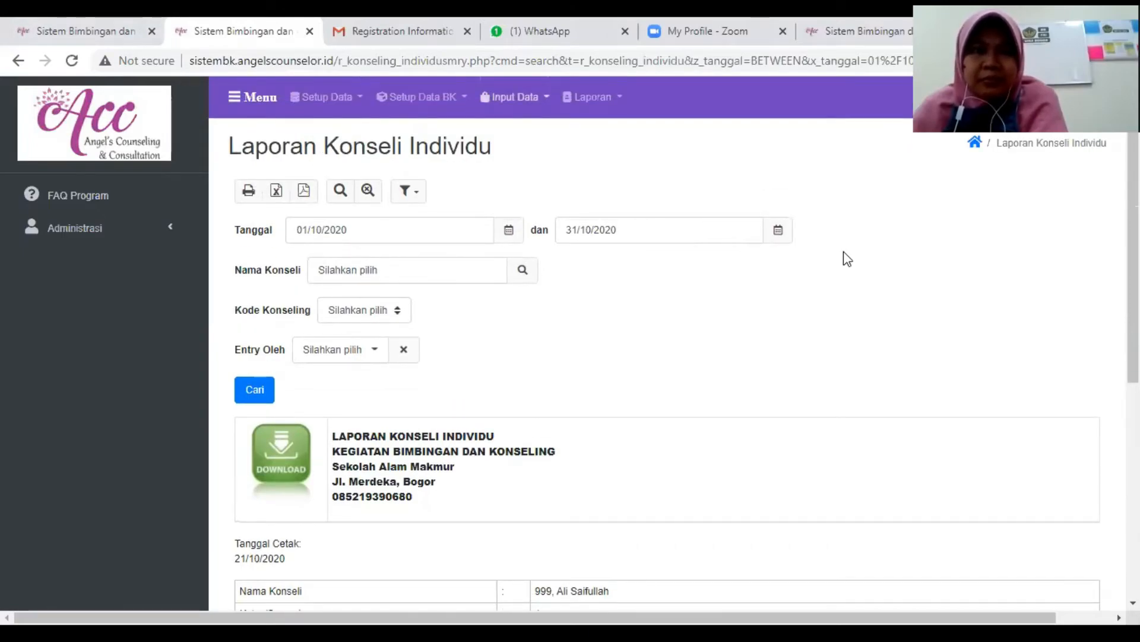
click(515, 98)
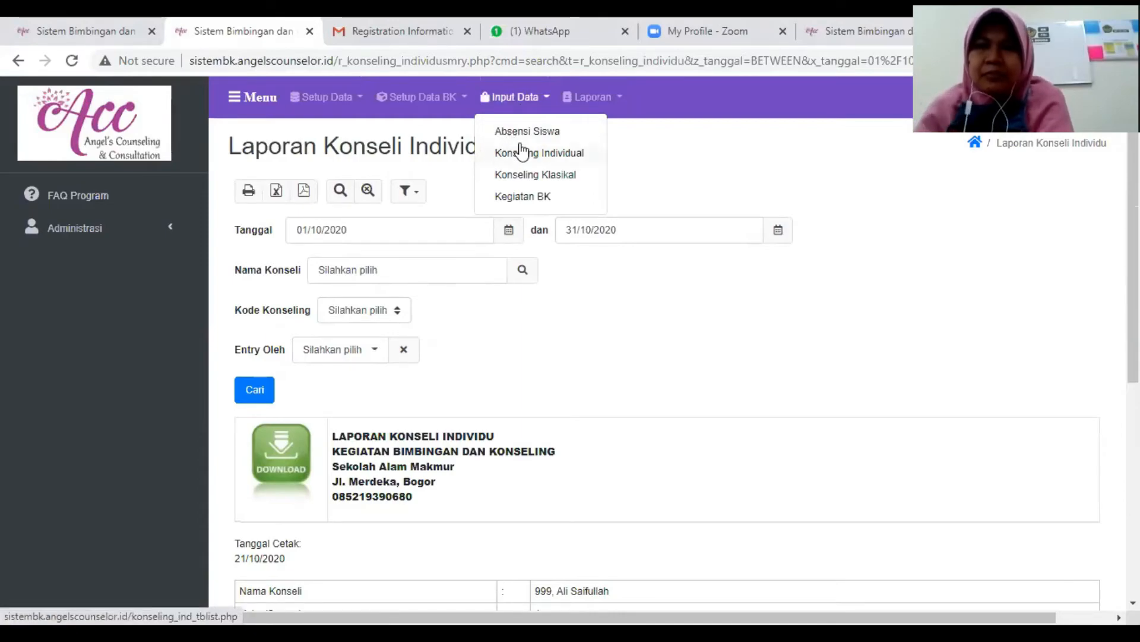
click(602, 100)
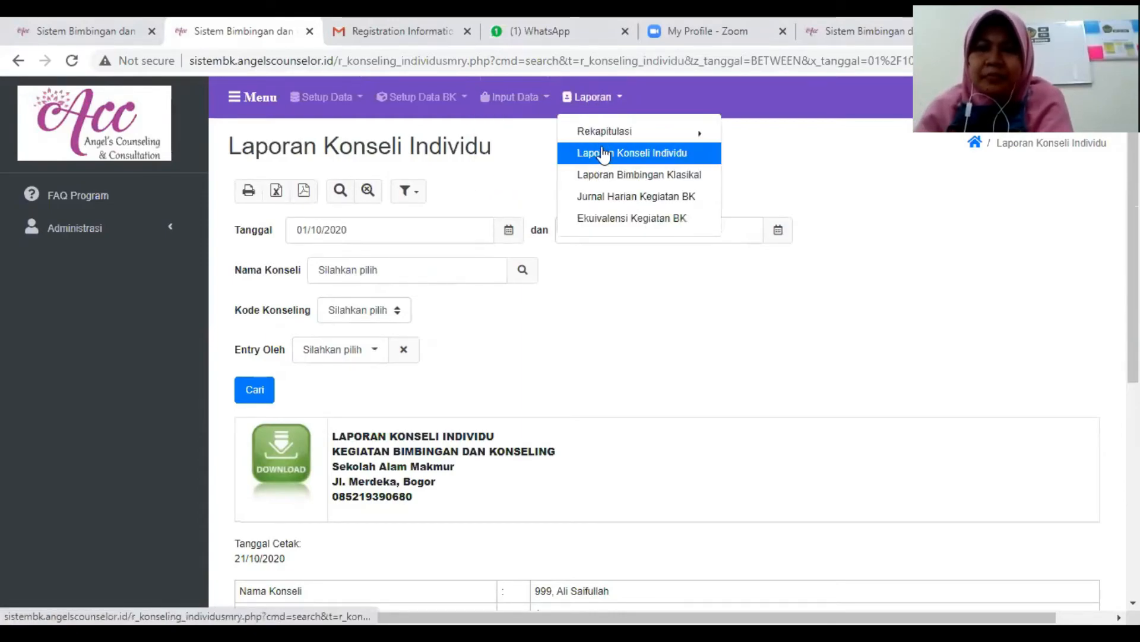
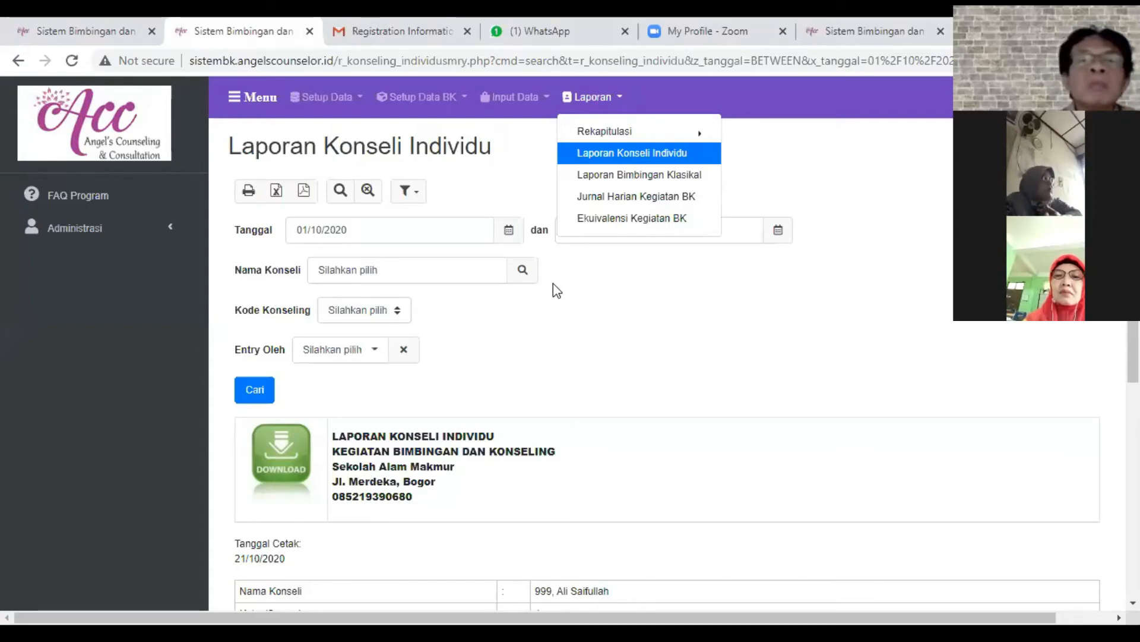
- Open the Konseling Klasikal data entry list and start adding a new record
click(515, 185)
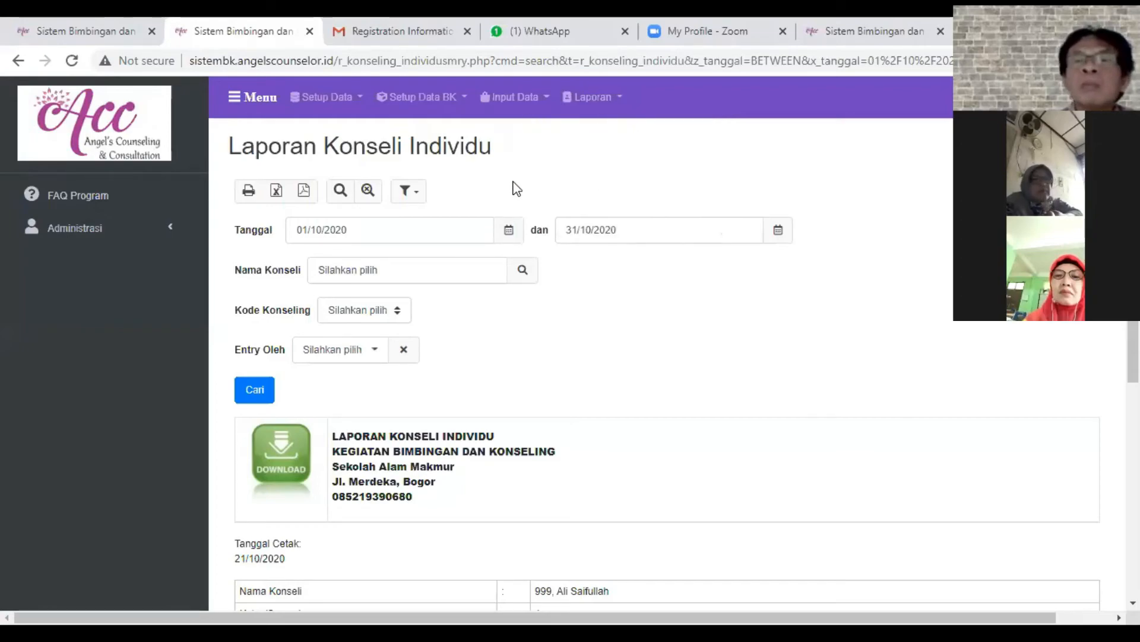
click(525, 102)
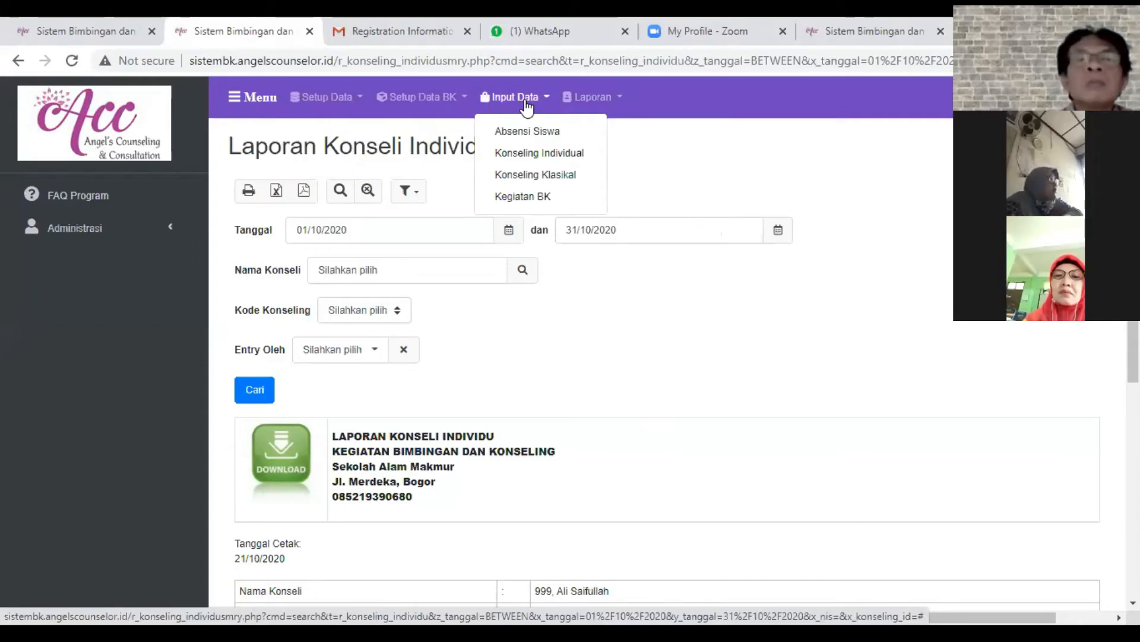
click(532, 176)
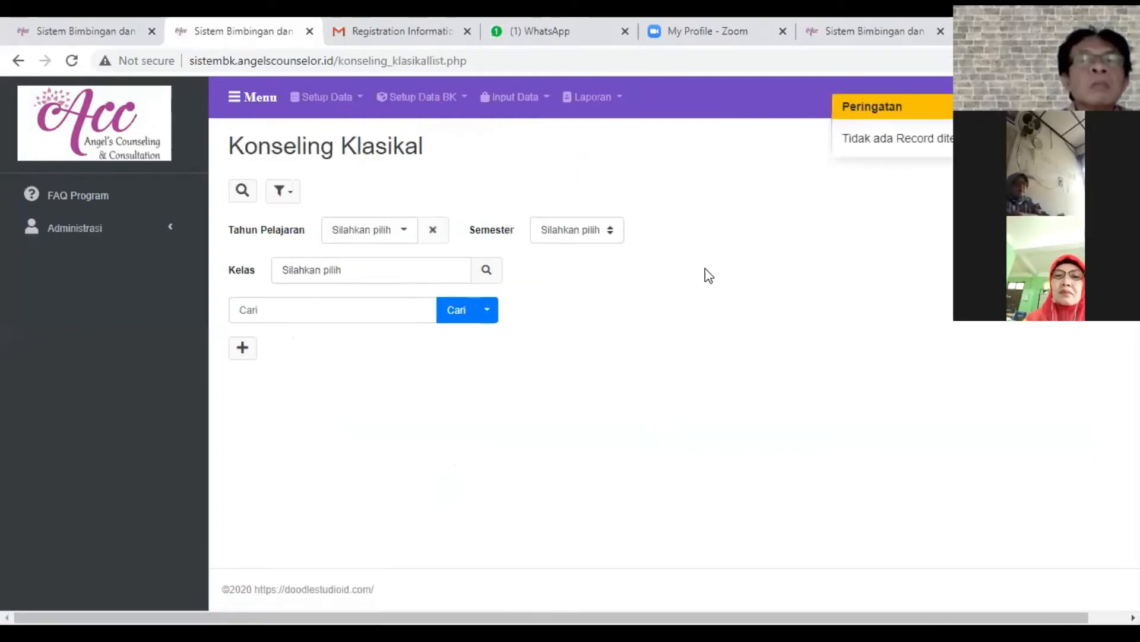
drag(908, 105, 876, 96)
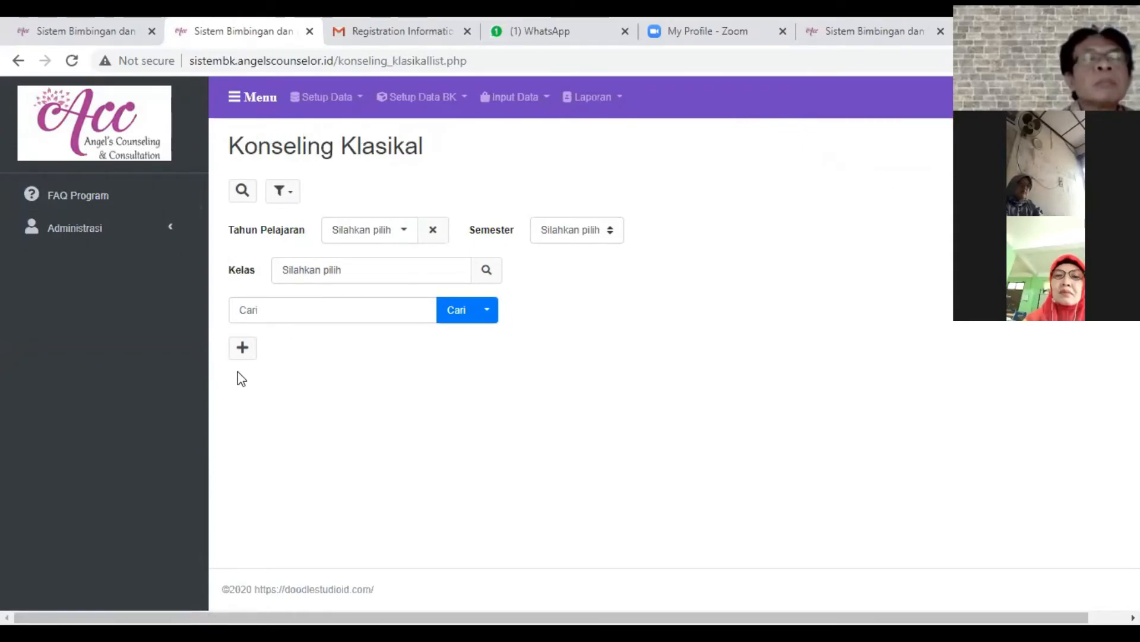
click(242, 347)
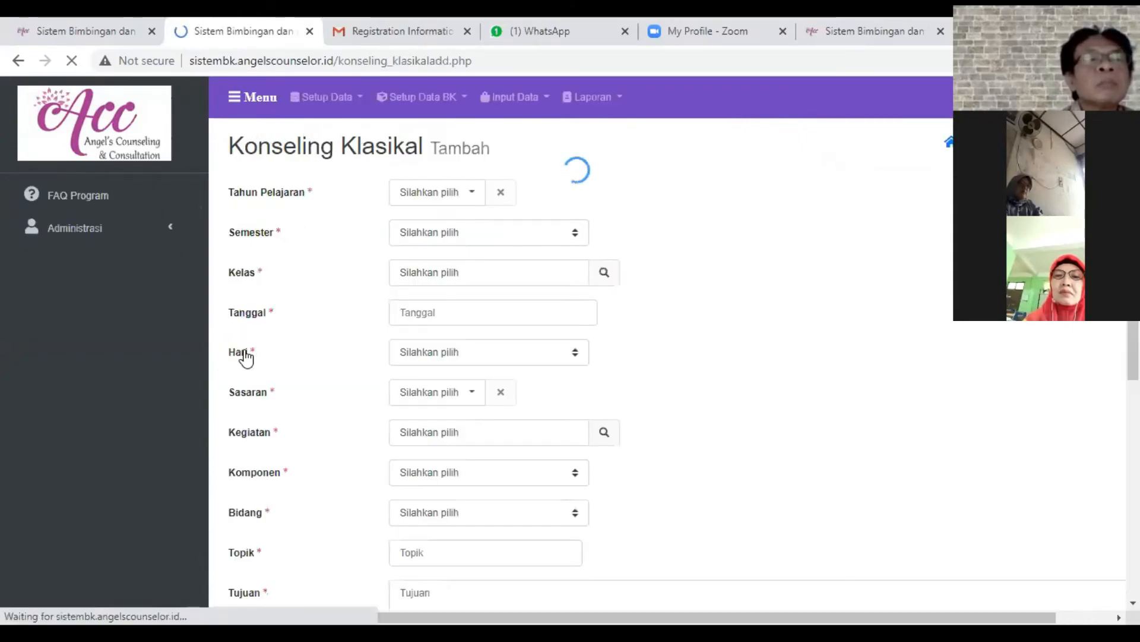
- Set the new record's Tahun Pelajaran to 2020/2021, Semester to 1 and Kelas to Kelas 1A
click(467, 202)
click(420, 232)
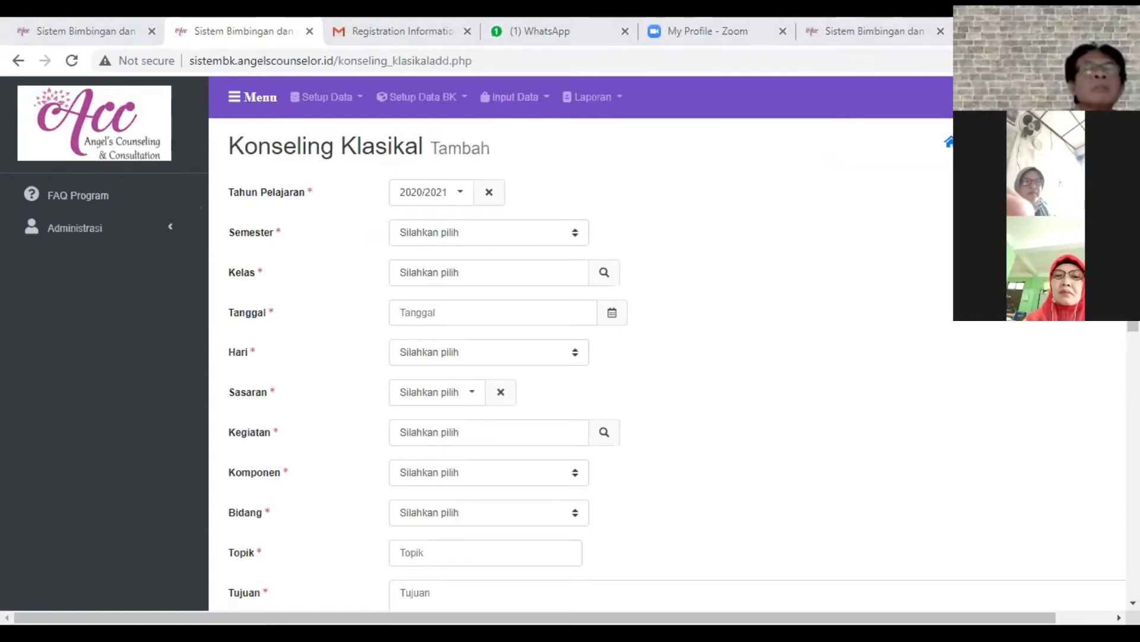
click(448, 233)
click(448, 282)
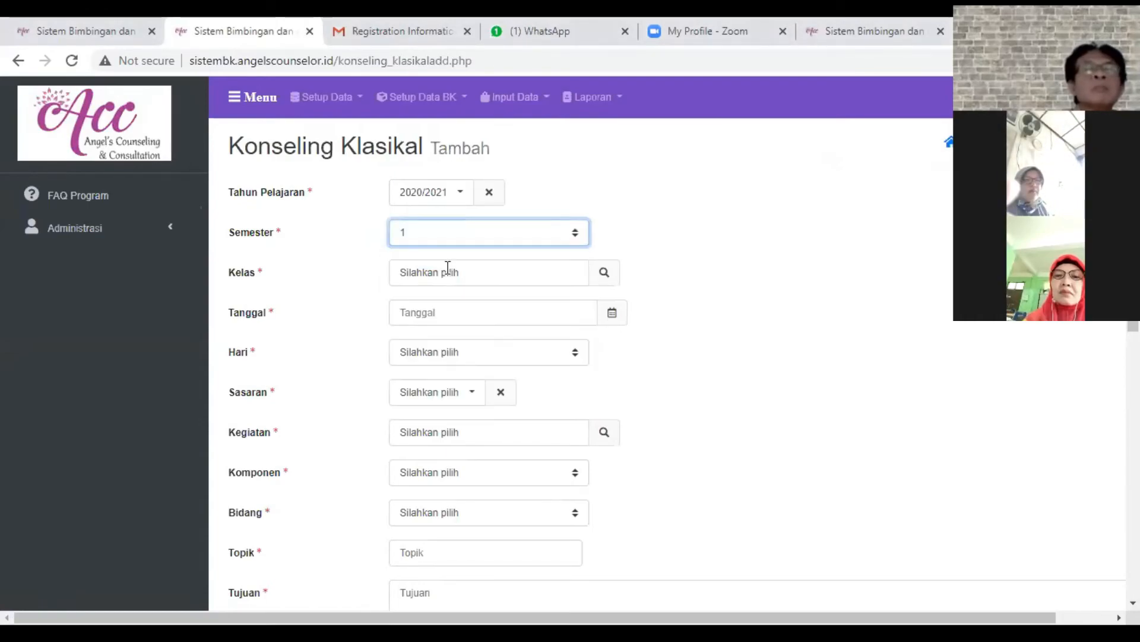
click(601, 273)
click(309, 219)
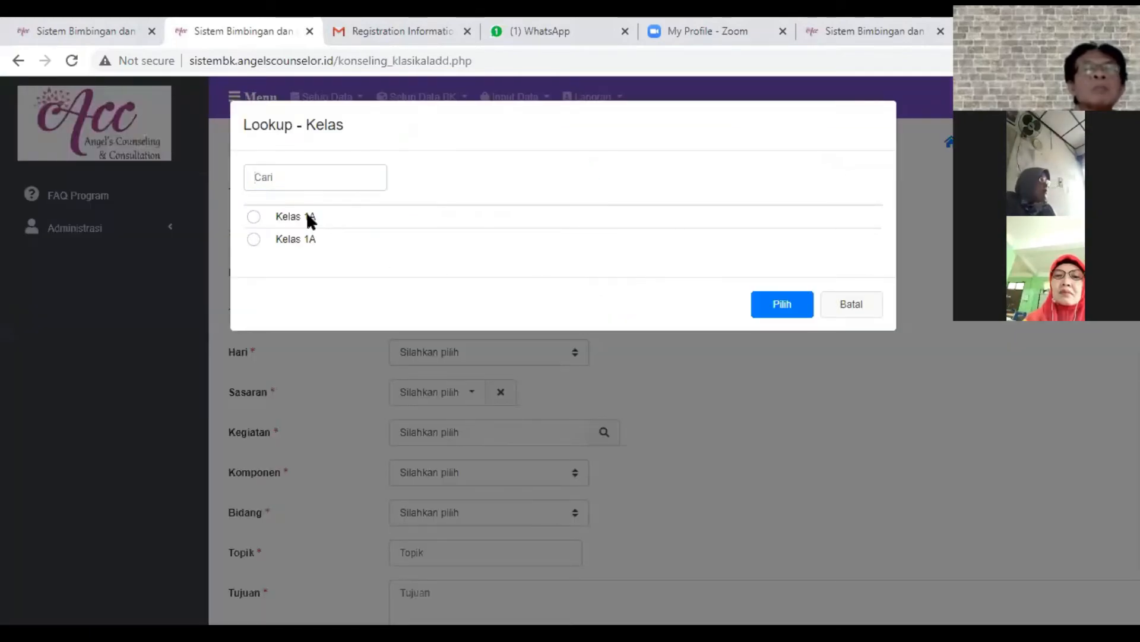
click(783, 304)
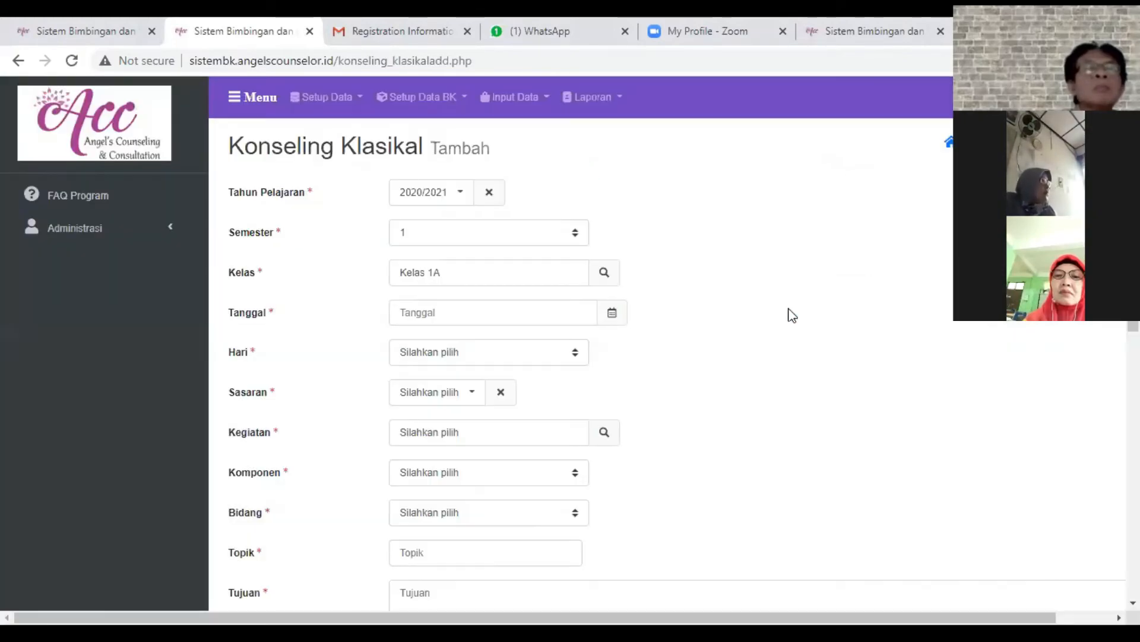
- Set the Tanggal to 21/10/2020, Hari to Senin and Sasaran to Kelas
click(612, 313)
click(479, 484)
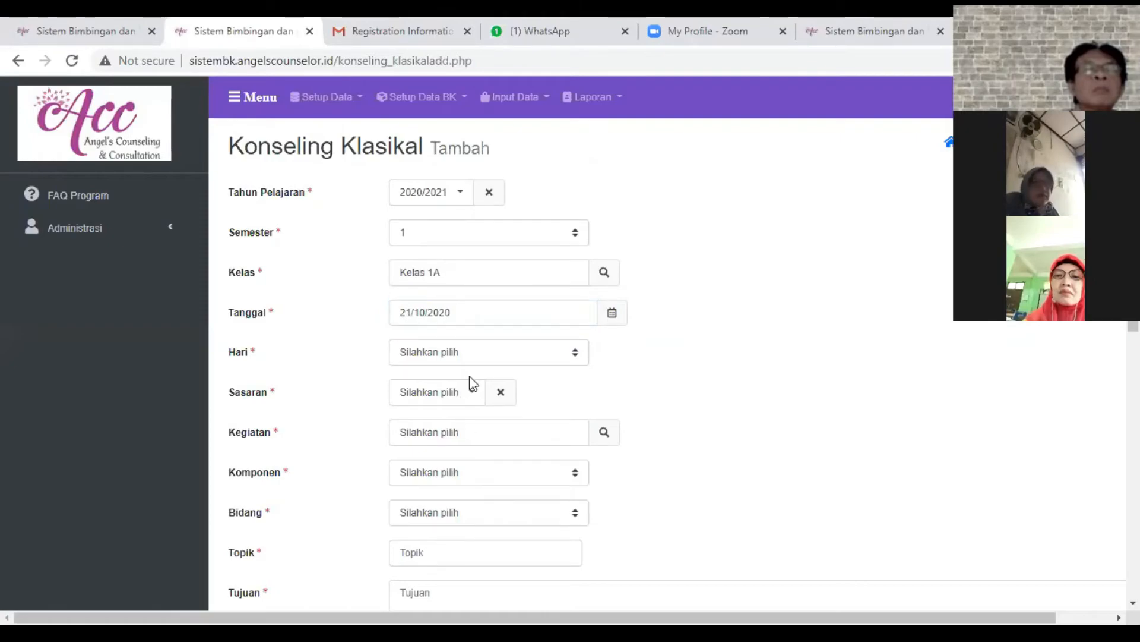
click(481, 352)
click(458, 385)
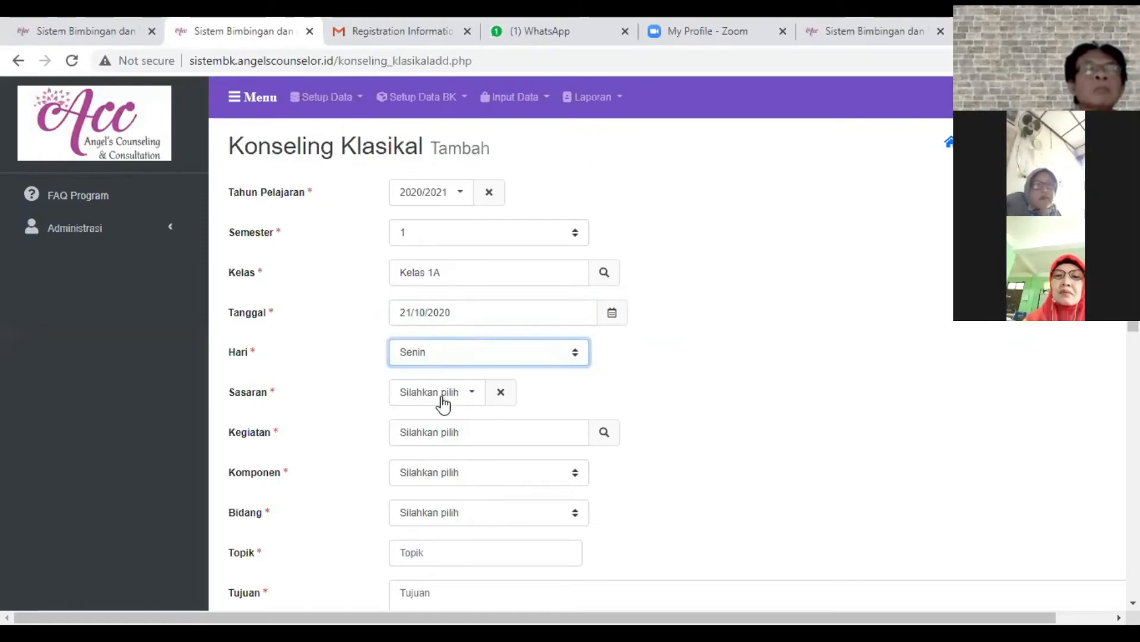
click(441, 403)
click(436, 428)
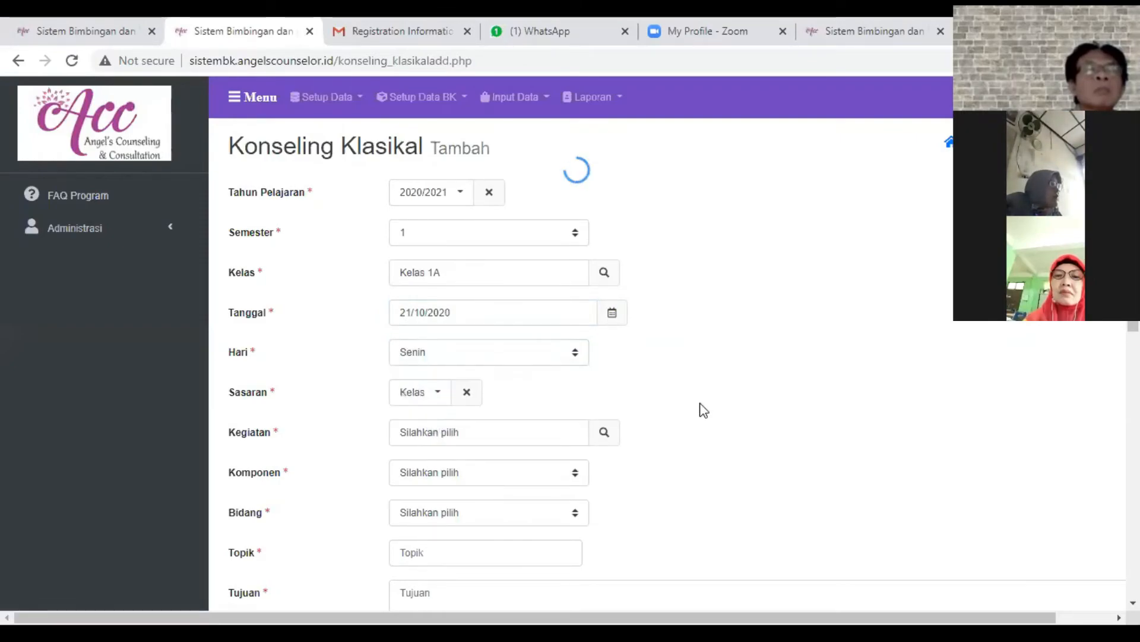
- Look up the Kegiatan and choose the Bimbingan Klasikal activity for the record
scroll(701, 409, down, 3)
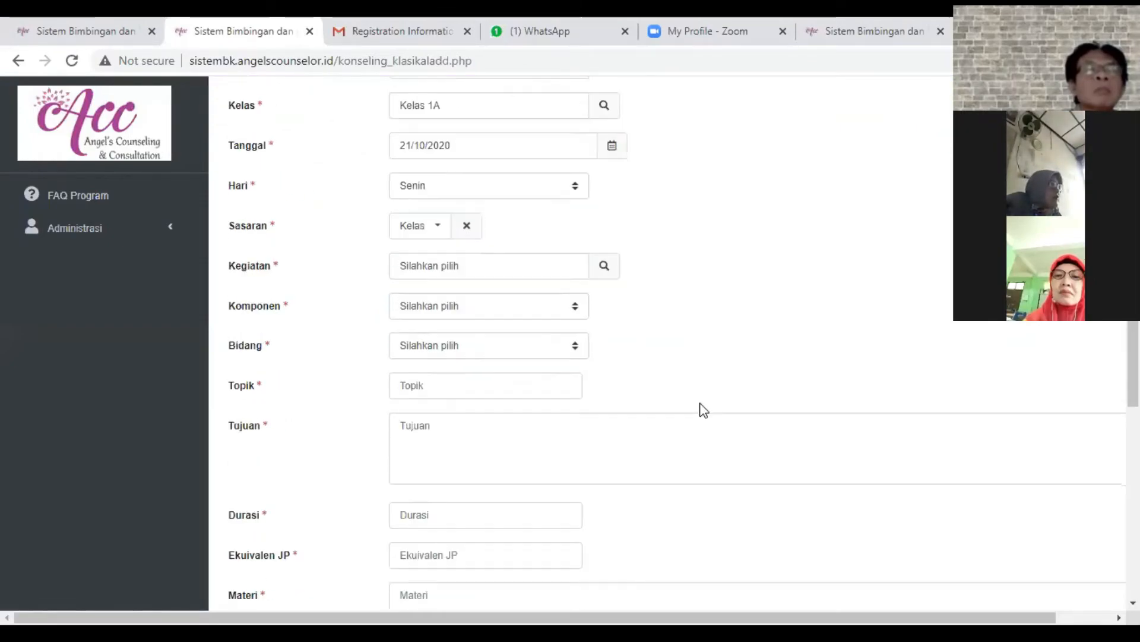
click(604, 267)
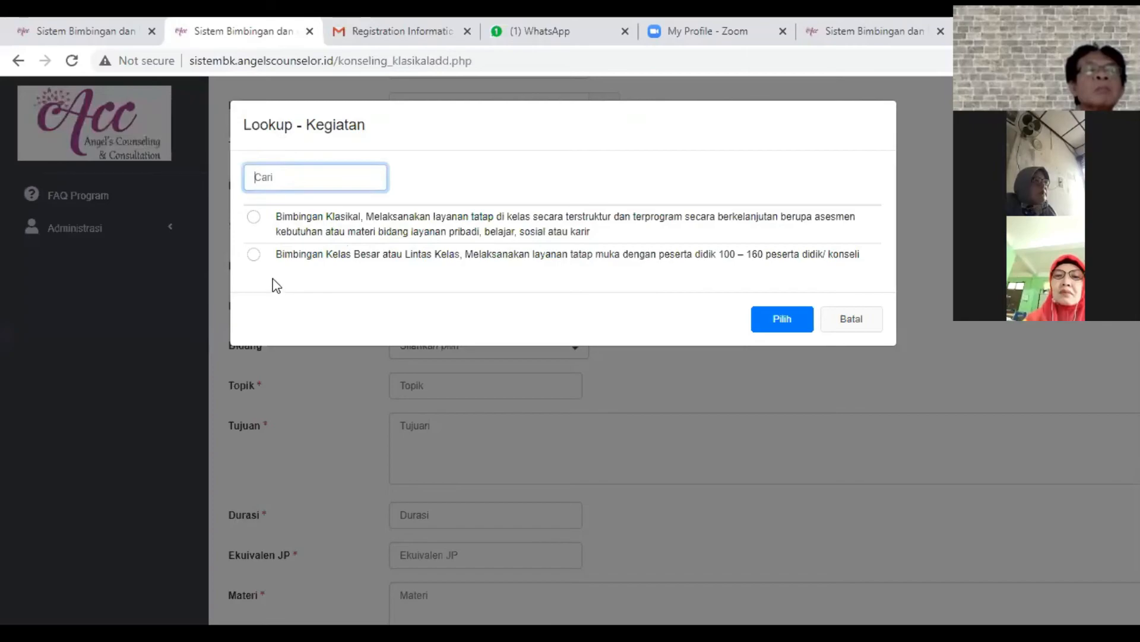
click(254, 254)
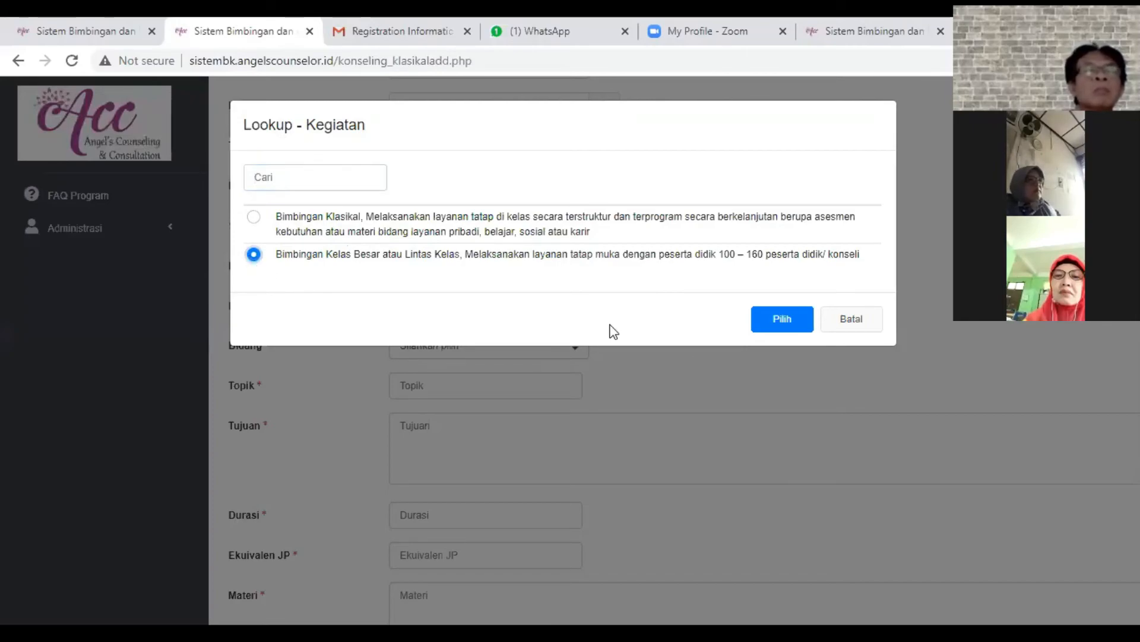
click(278, 222)
click(799, 322)
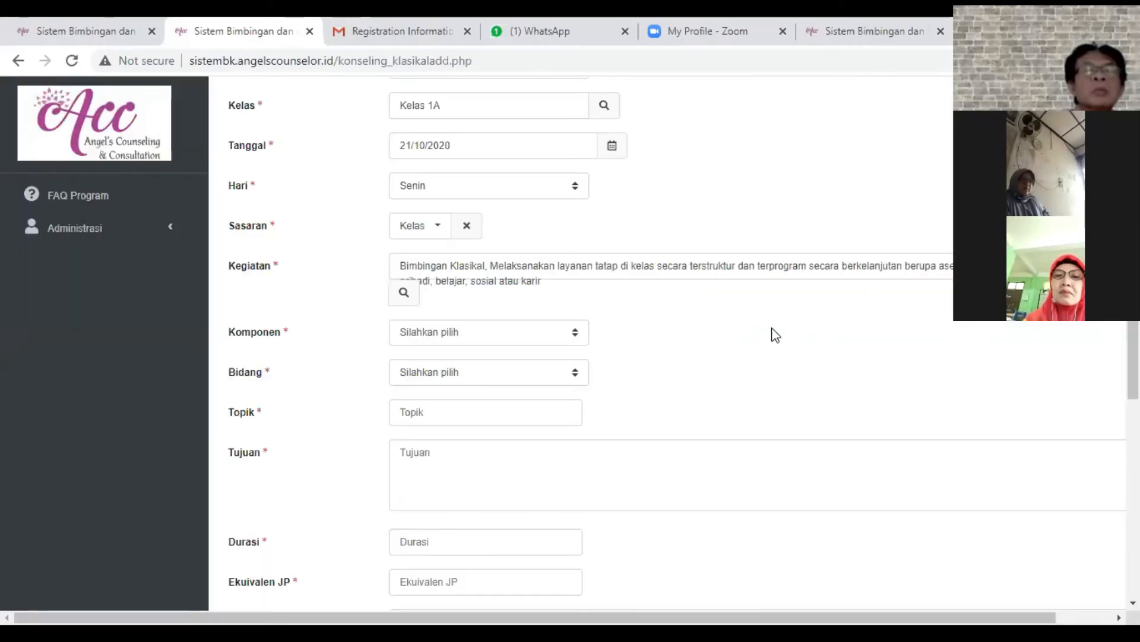
- Set the Komponen to Responsif and the Bidang to Pribadi
click(420, 330)
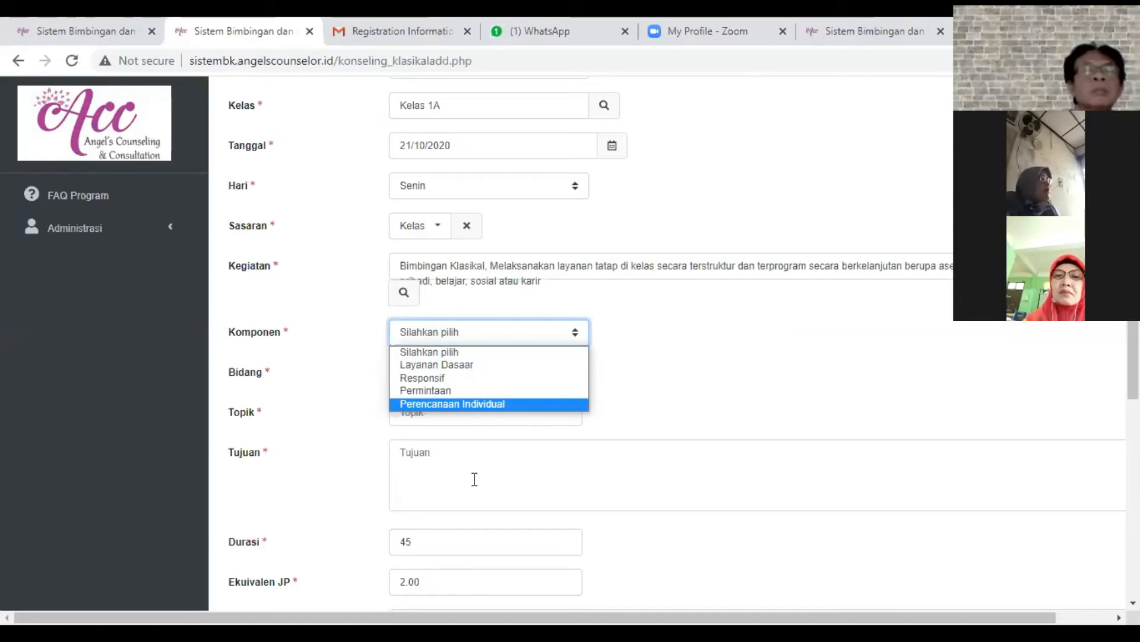
key(Escape)
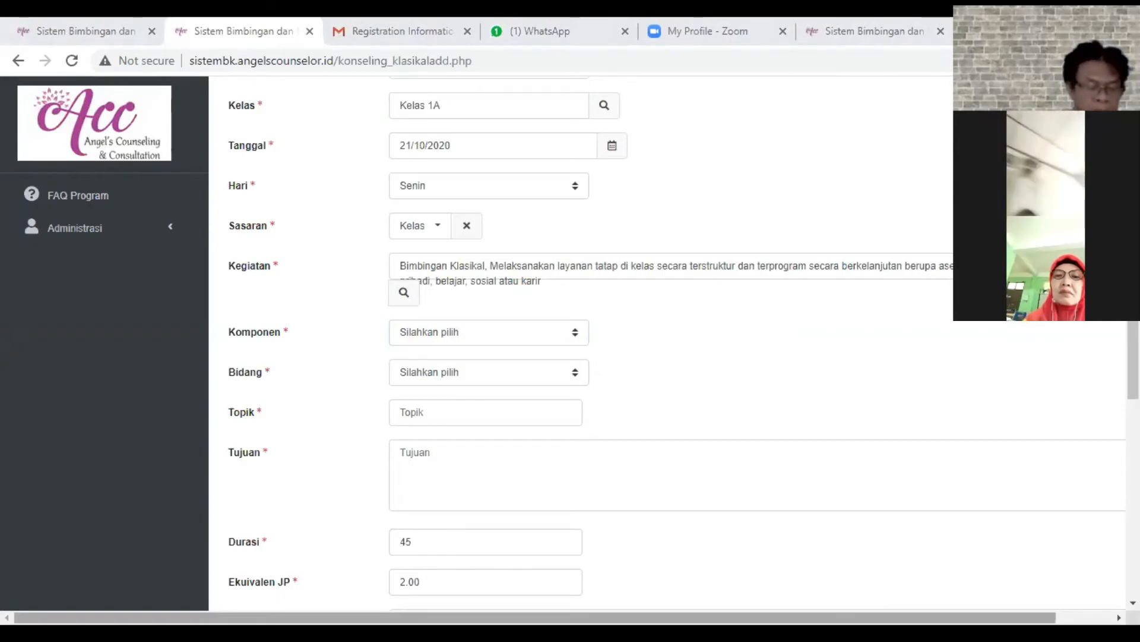
click(457, 333)
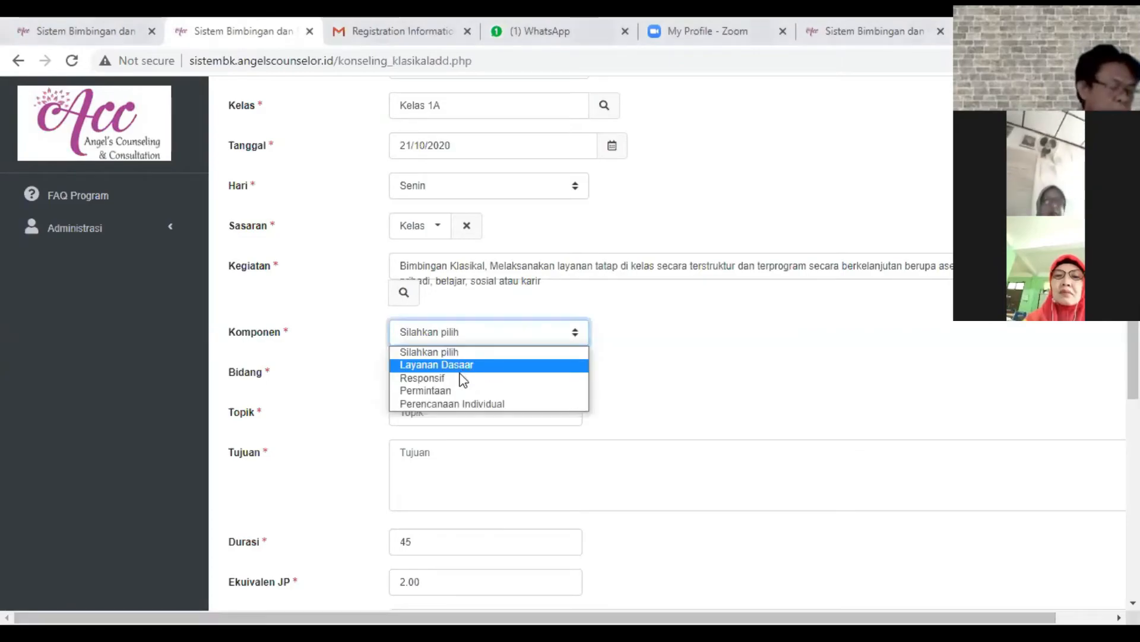
click(456, 379)
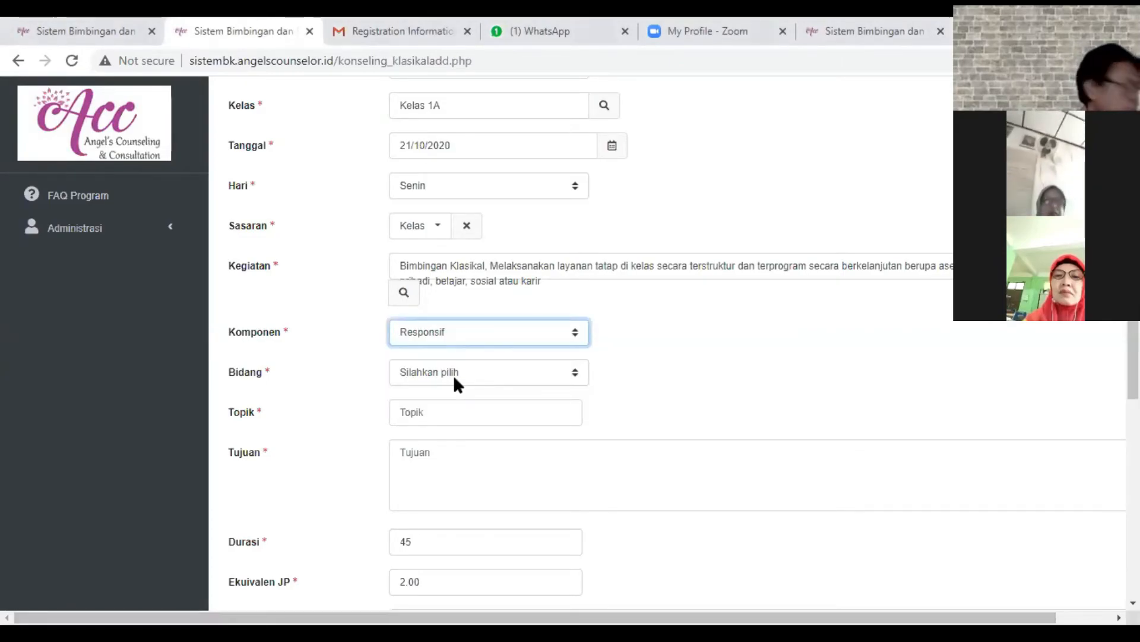
click(455, 377)
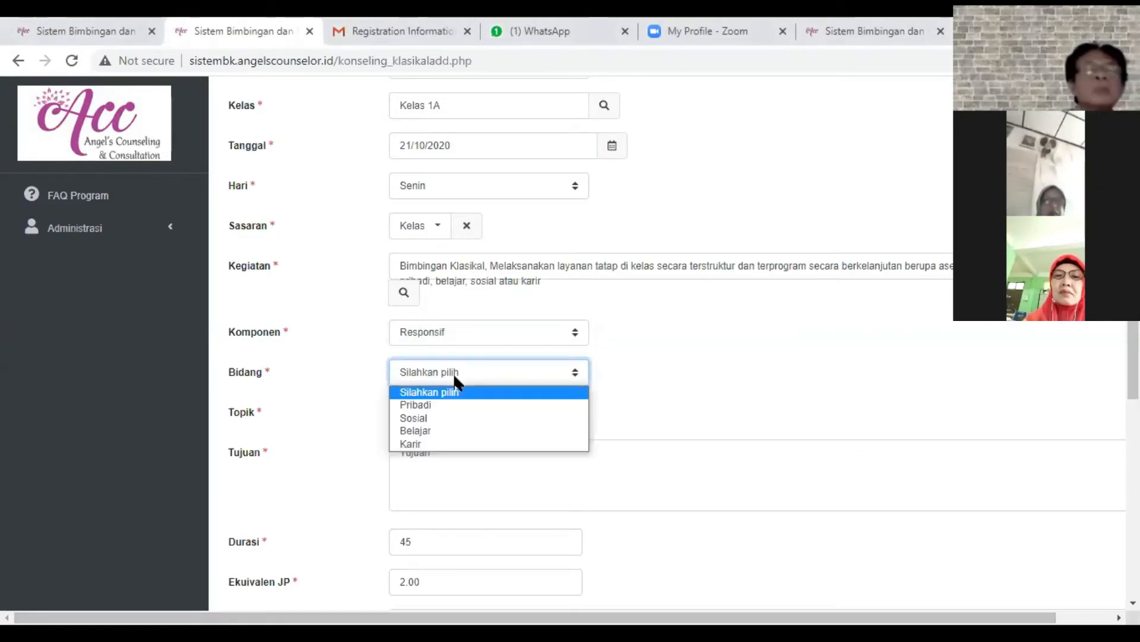
click(443, 406)
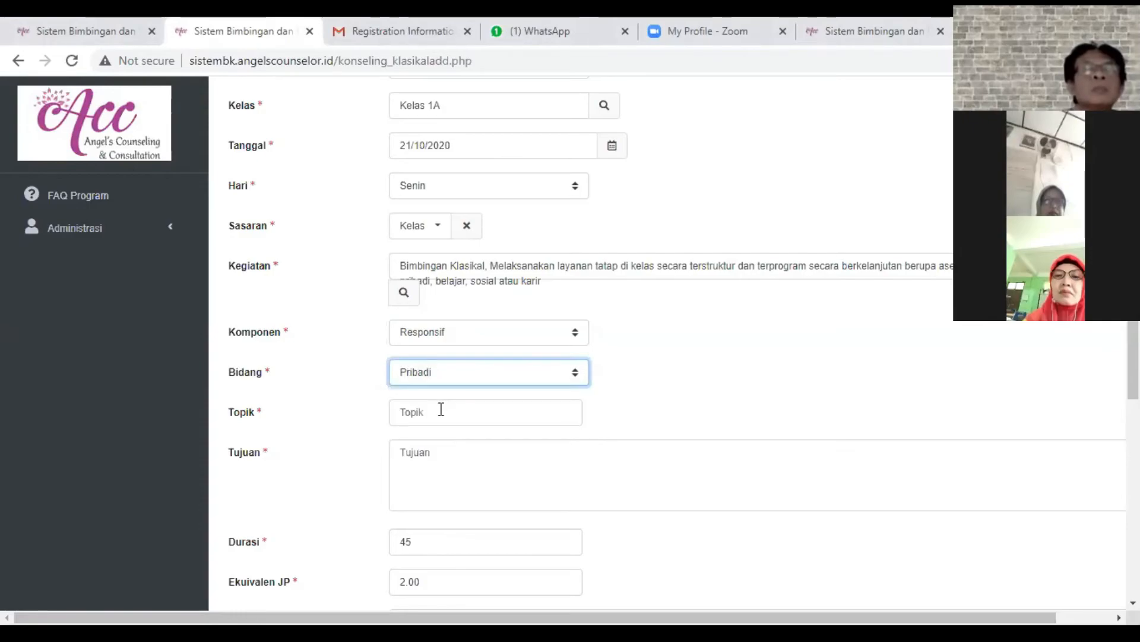
- Enter "Rajin Belajar" as the Topik of the Konseling Klasikal record
click(441, 409)
scroll(441, 409, down, 4)
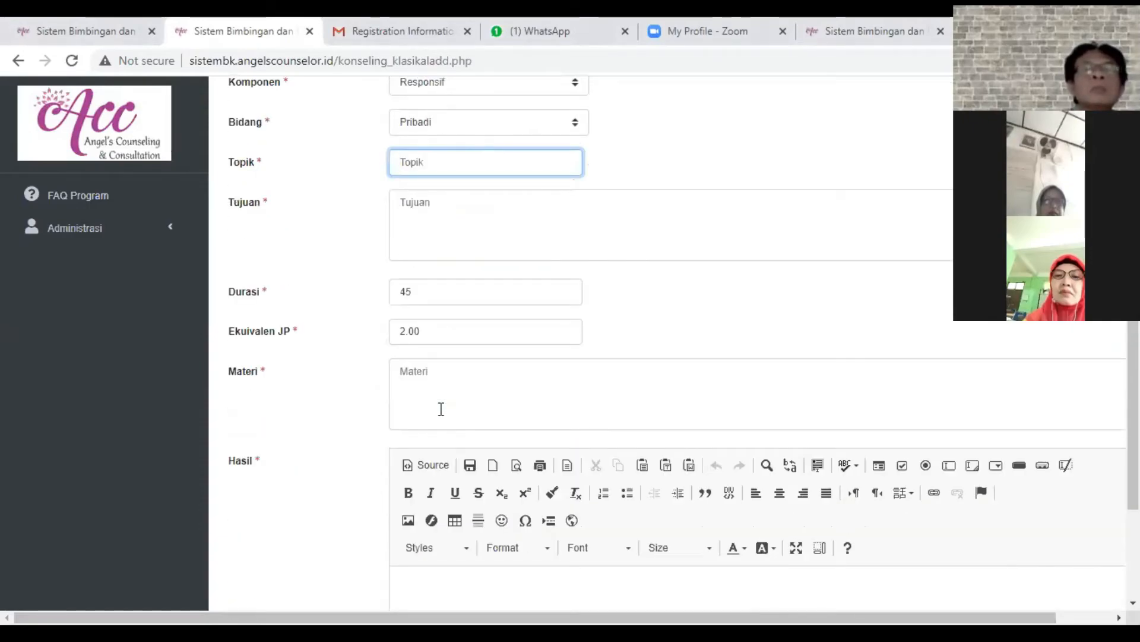
text(Rajin)
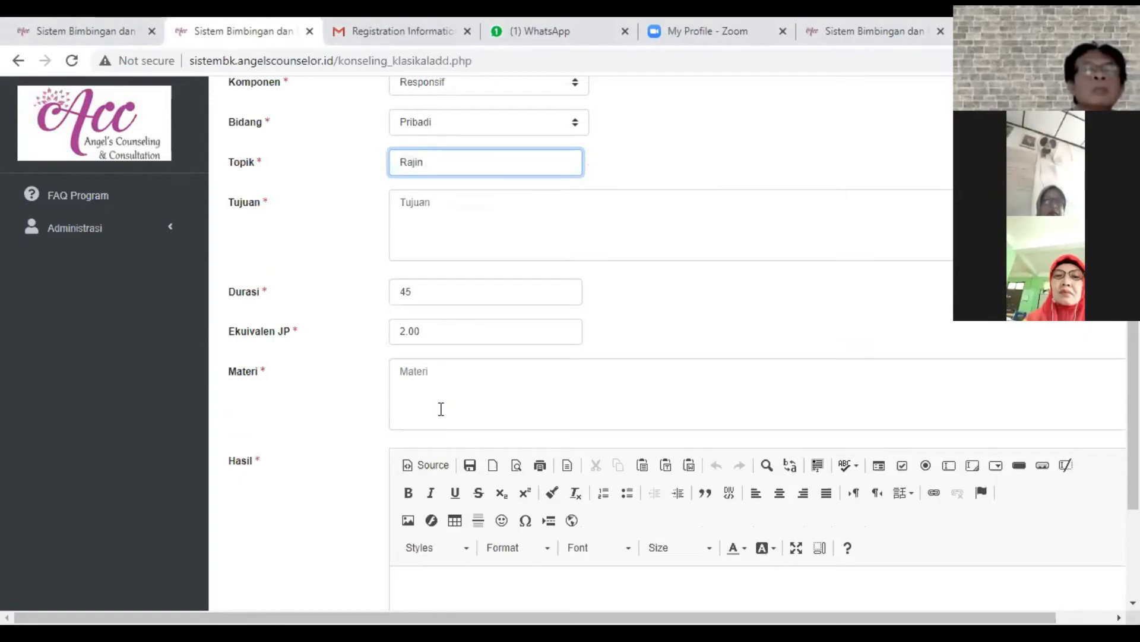
text( Belaja)
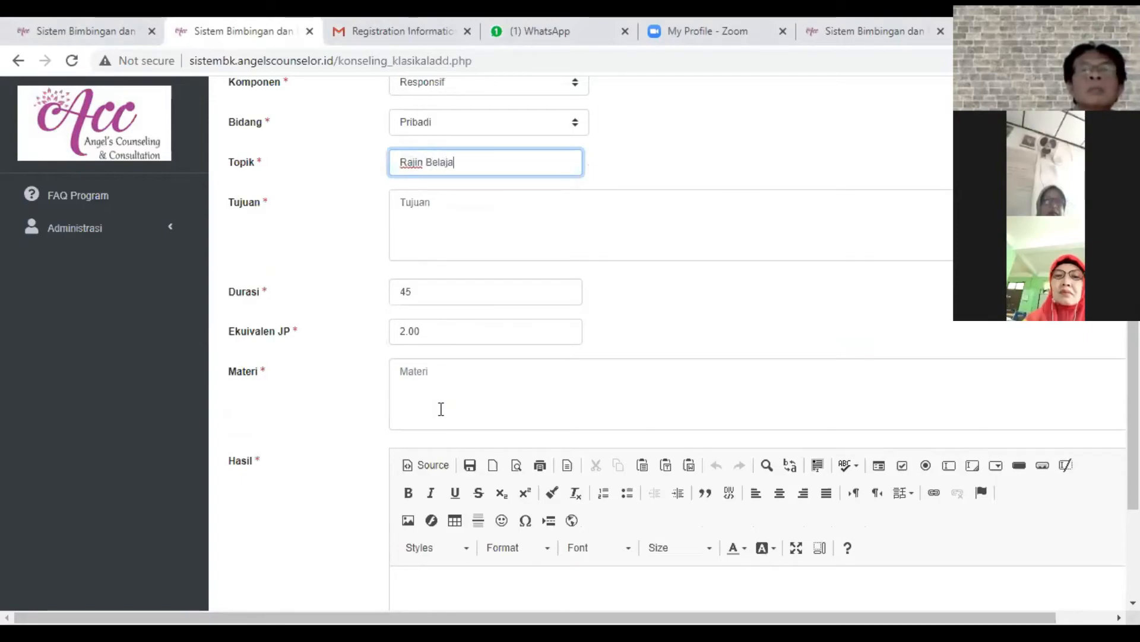
text(r)
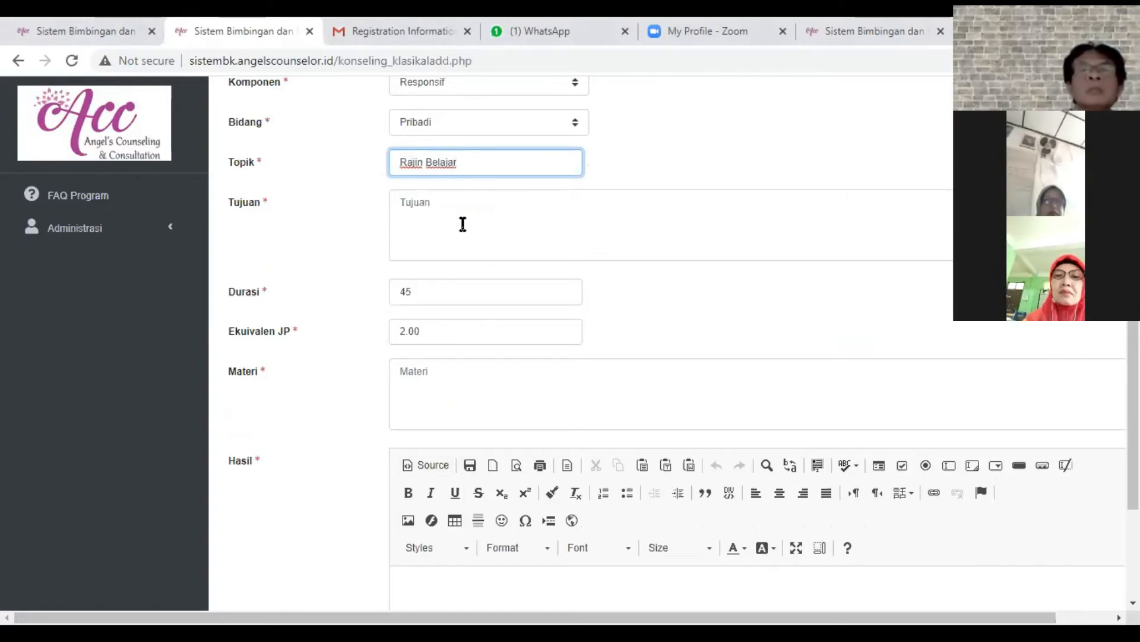
- Enter "Supaya siswa semangat" as the Tujuan of the session
click(463, 224)
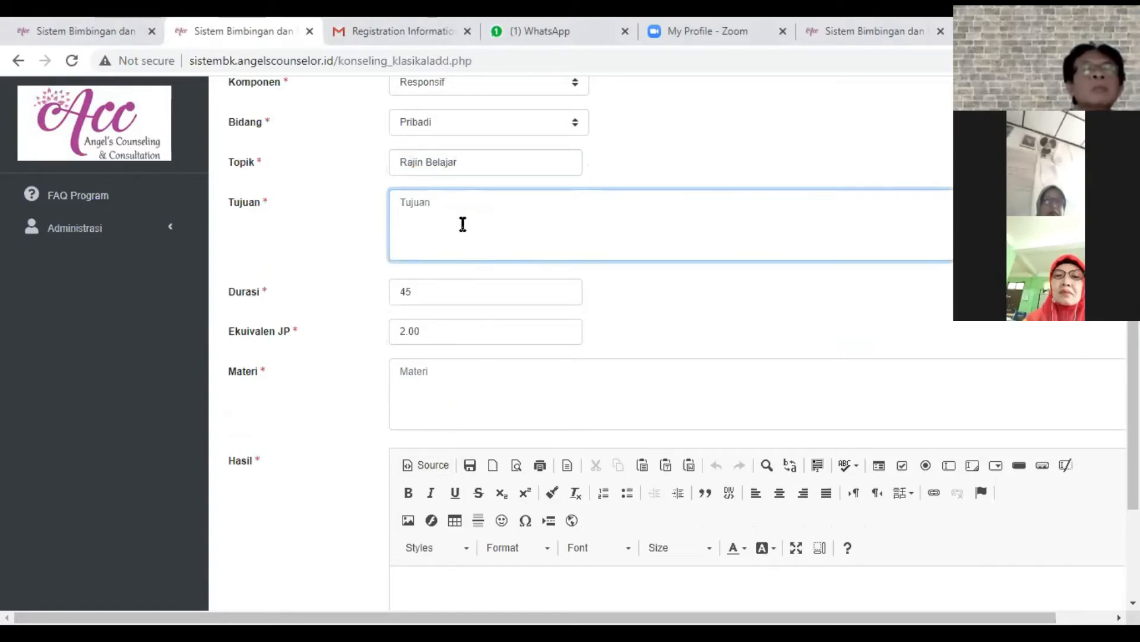
text(Supaya )
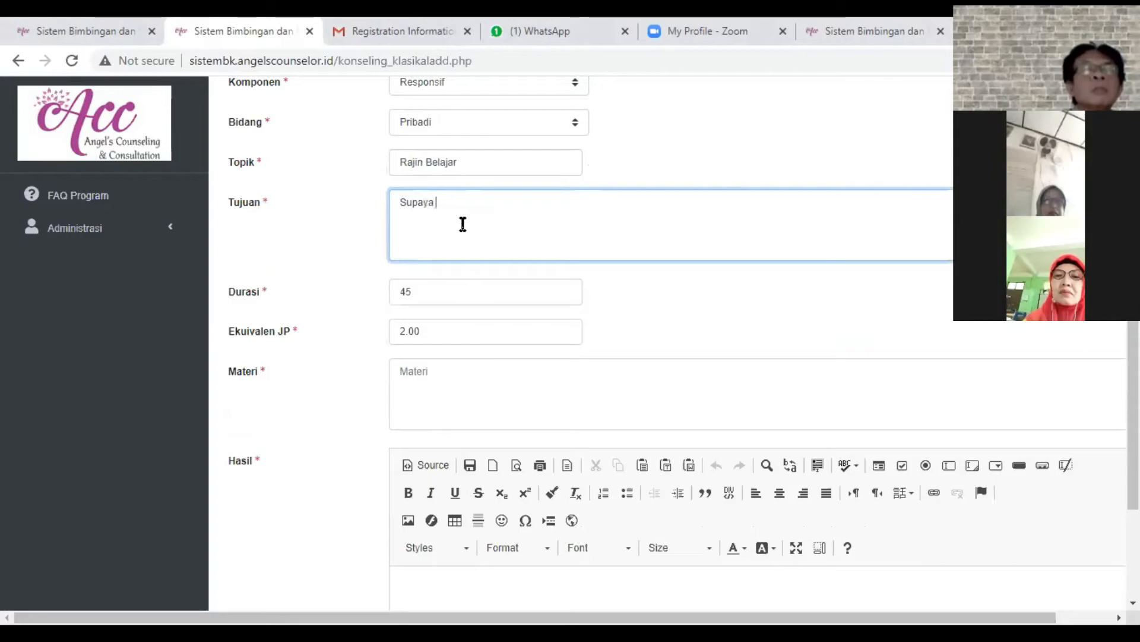
text(siswa semngat)
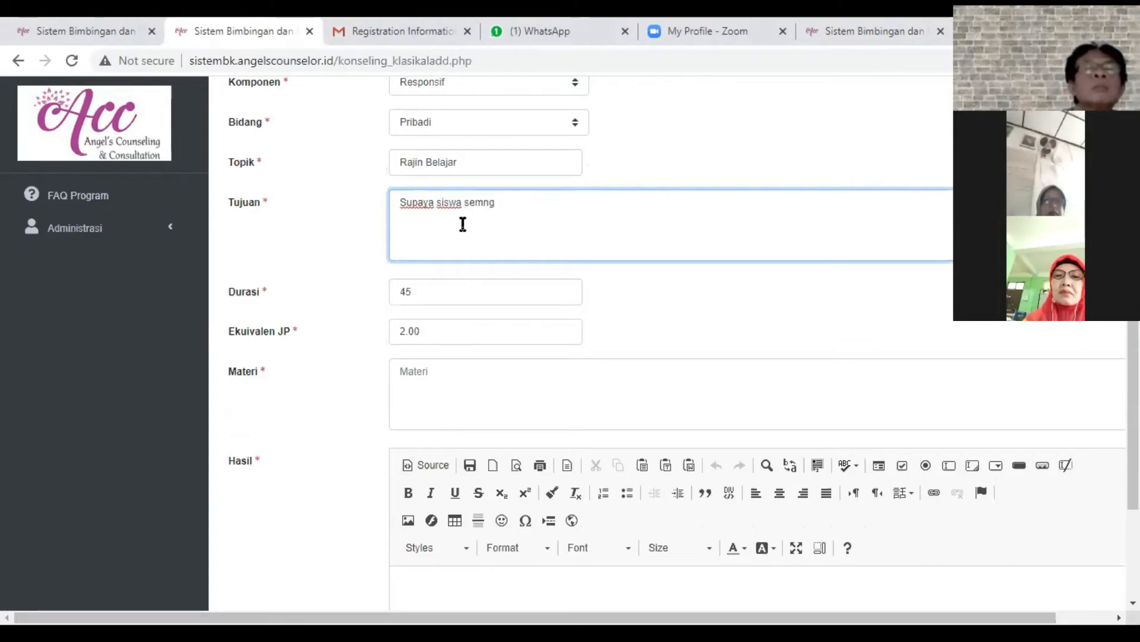
key(BackSpace)
key(BackSpace)
text(angat)
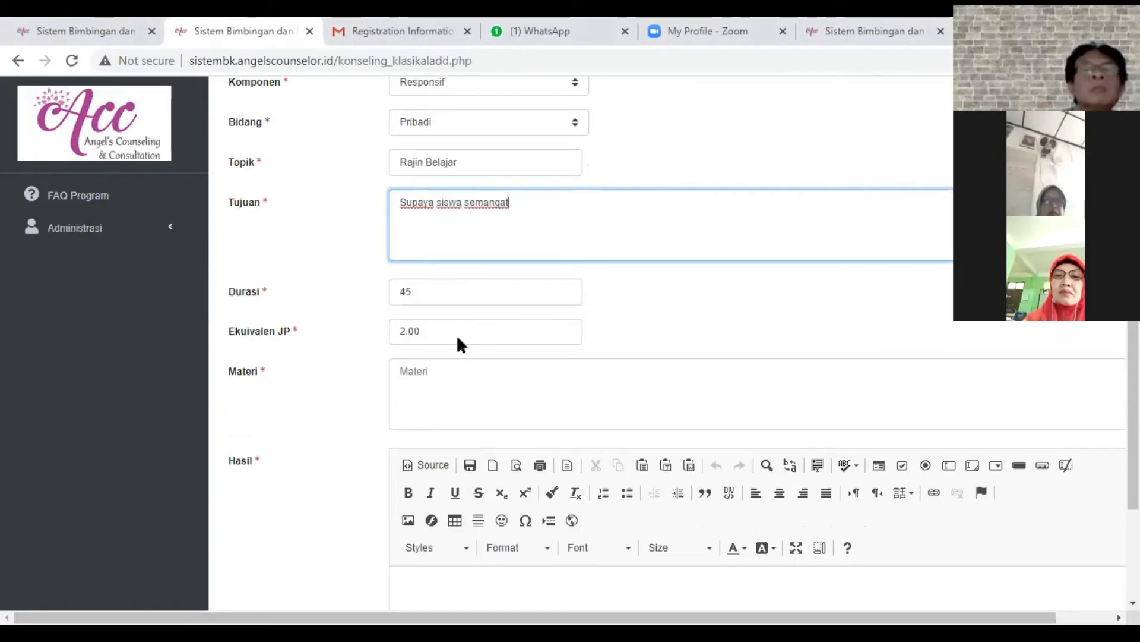
- Set the session's Durasi to 60 and its Ekuivalen JP to 3.00
key(Tab)
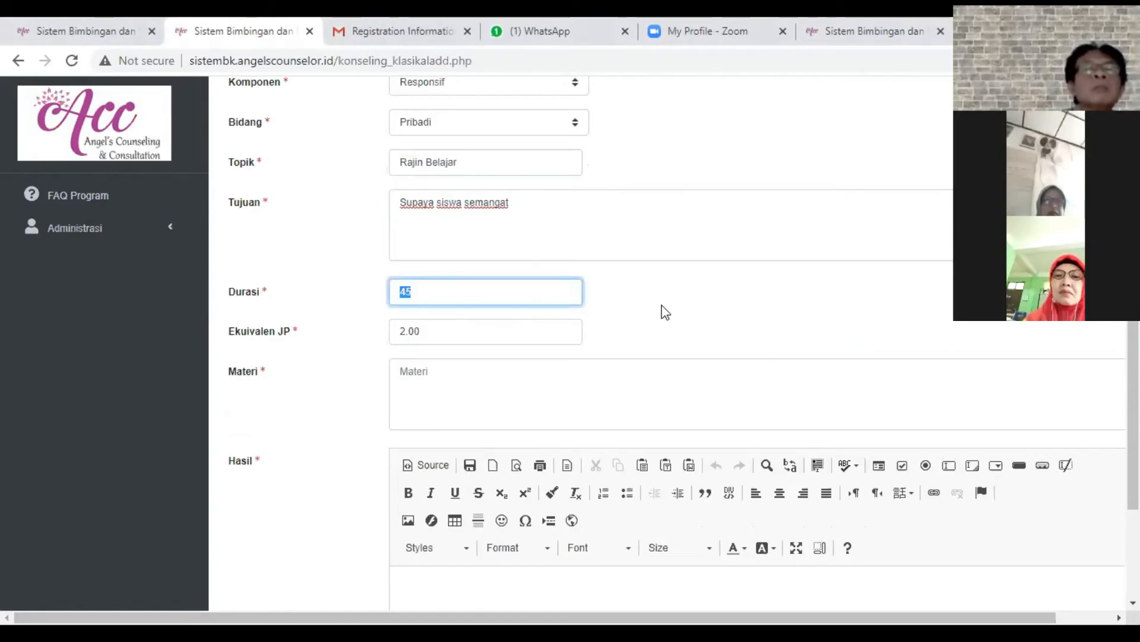
text(60)
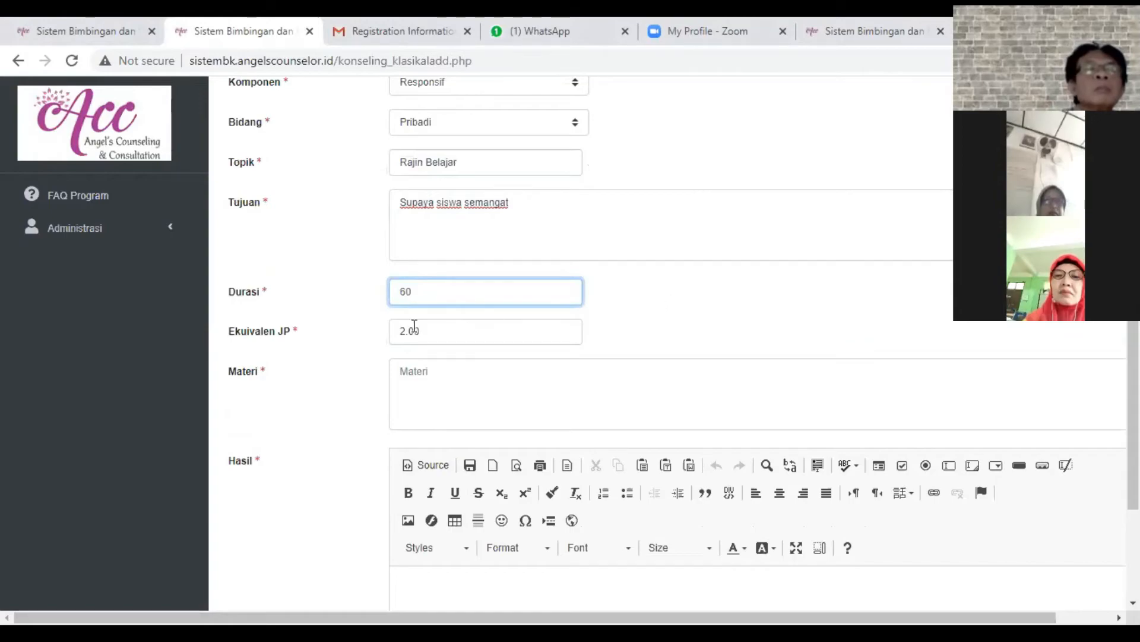
click(414, 328)
key(ctrl+a)
text(3)
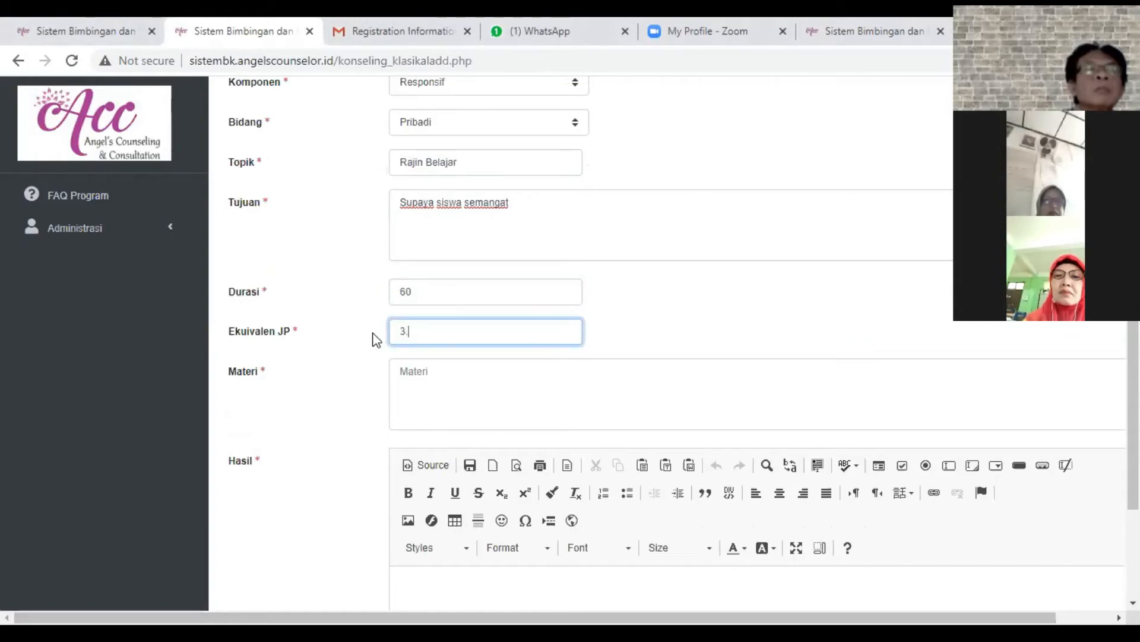
- Enter "ini adalah maateri" as the Materi of the Konseling Klasikal record
click(494, 400)
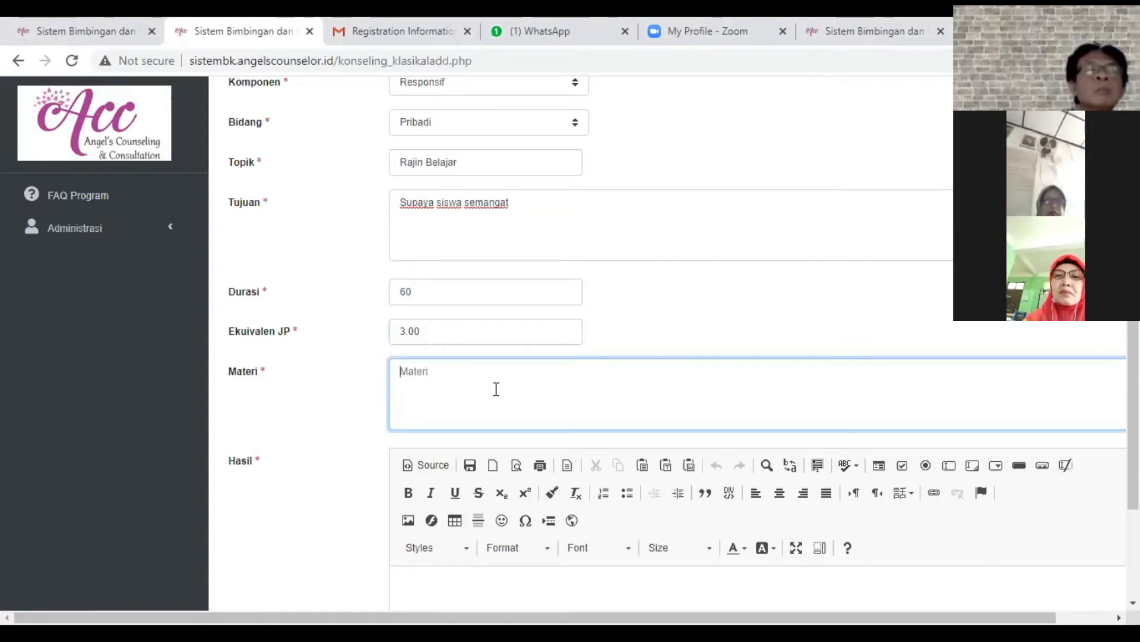
scroll(495, 392, down, 3)
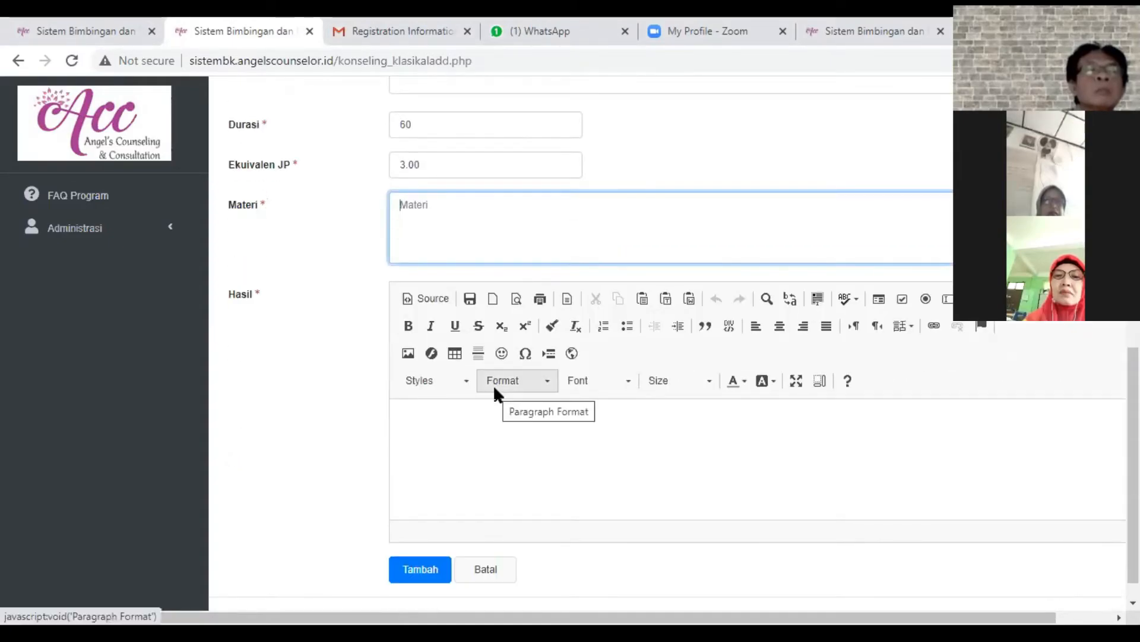
text(a)
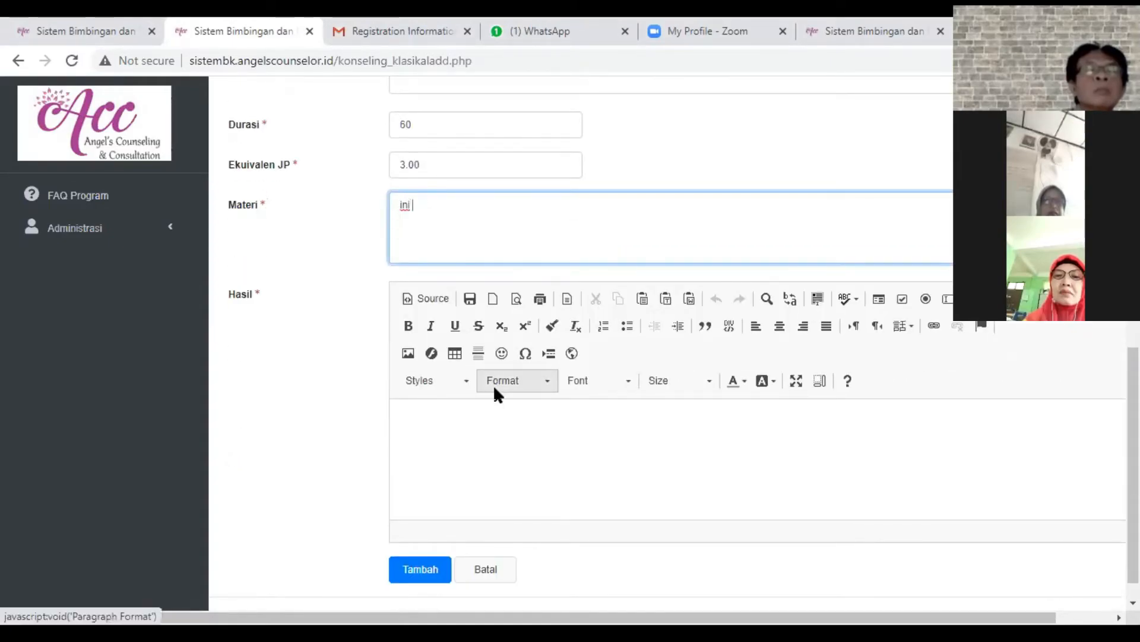
text(as)
text(alah maateri)
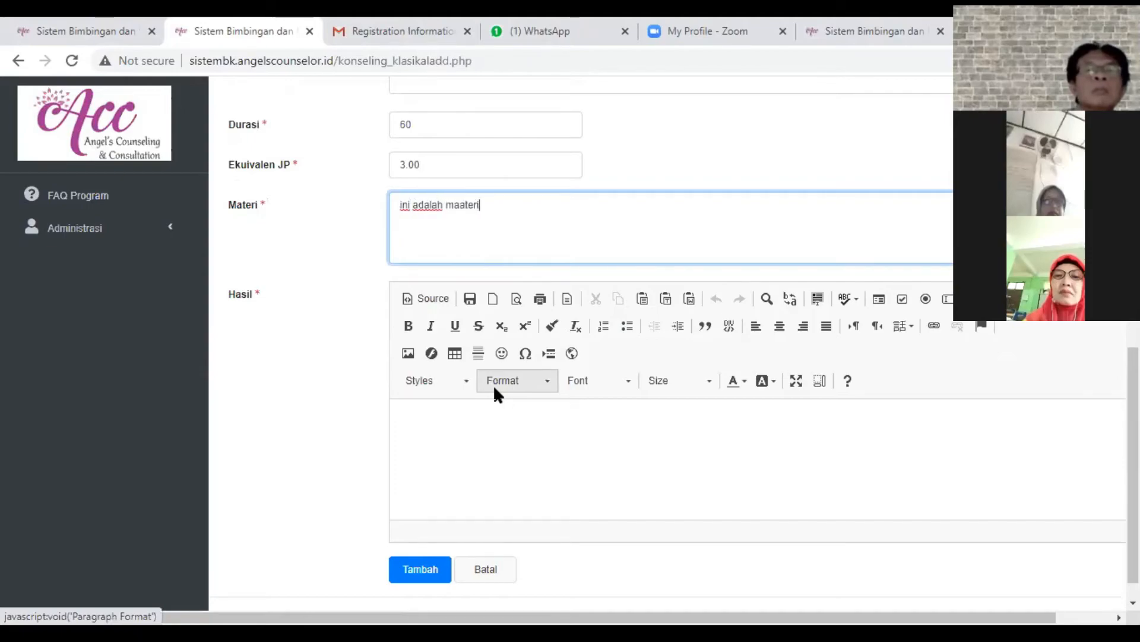
- Enter "Siswa jadi semngat" as the Hasil and save the Konseling Klasikal record
click(538, 429)
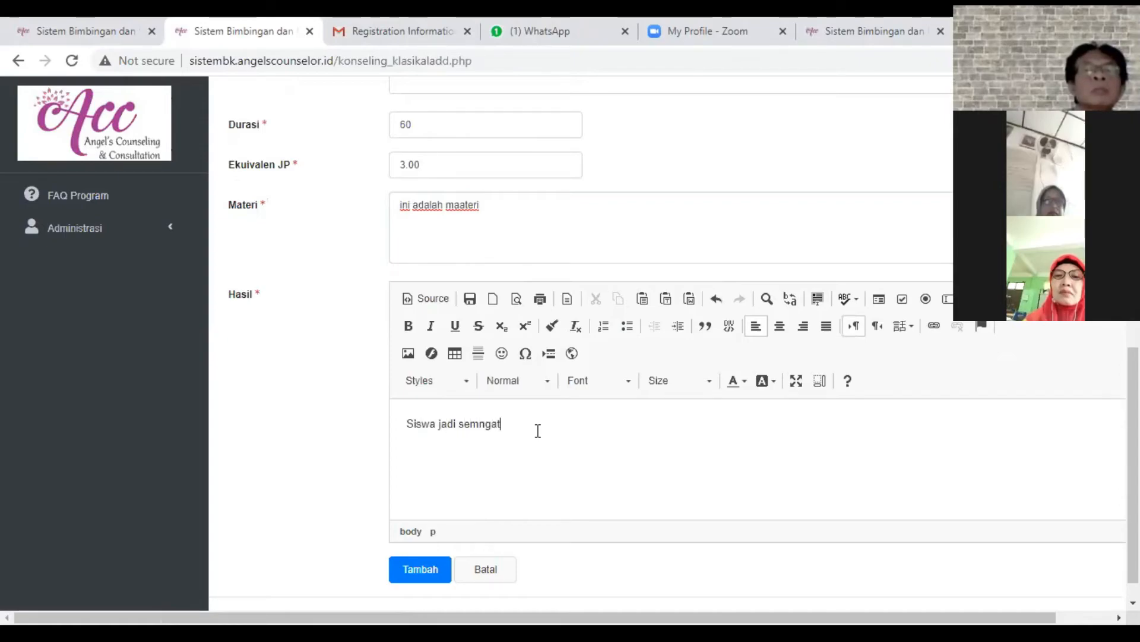
scroll(554, 429, down, 1)
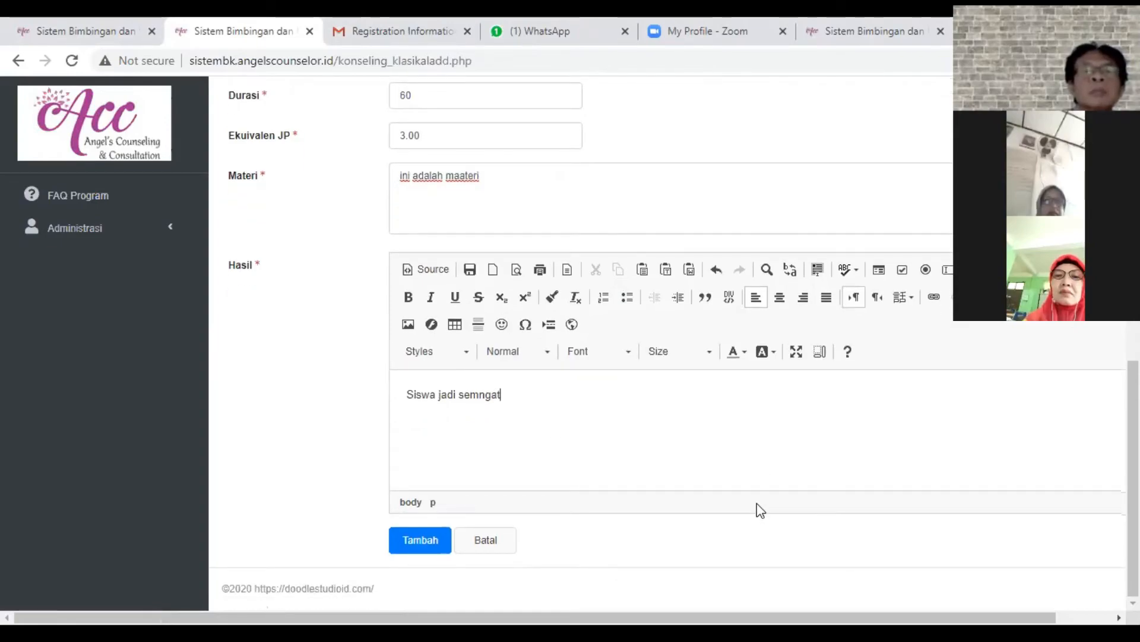
key(Tab)
key(Return)
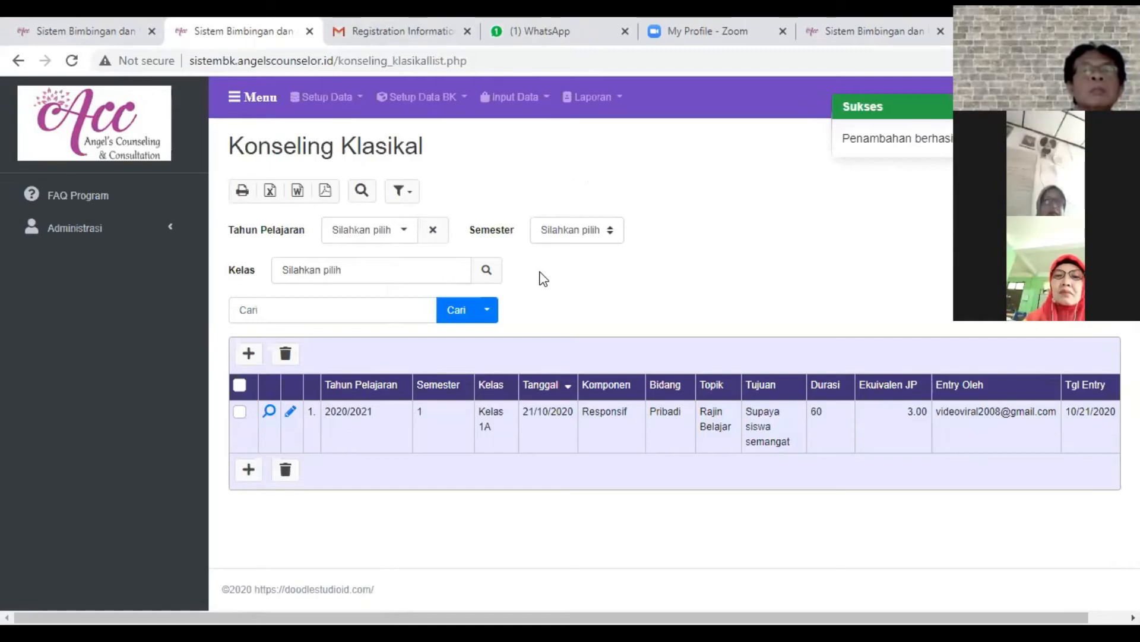
- Open the detail view of the Rajin Belajar classical counseling record and review its fields
click(270, 411)
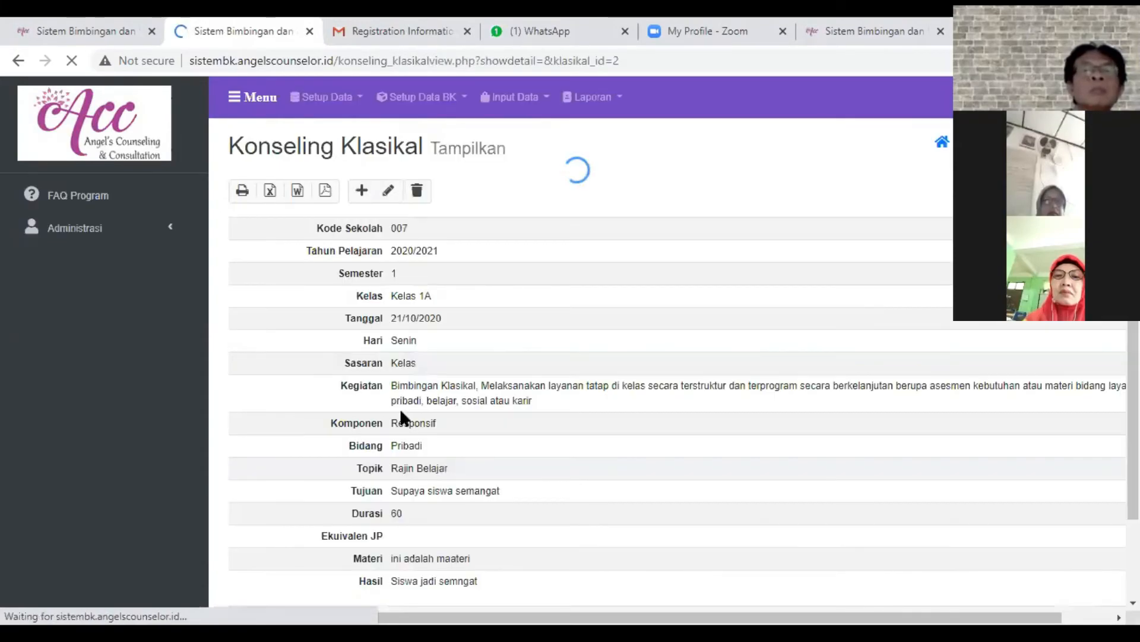
scroll(401, 411, down, 2)
scroll(423, 450, up, 2)
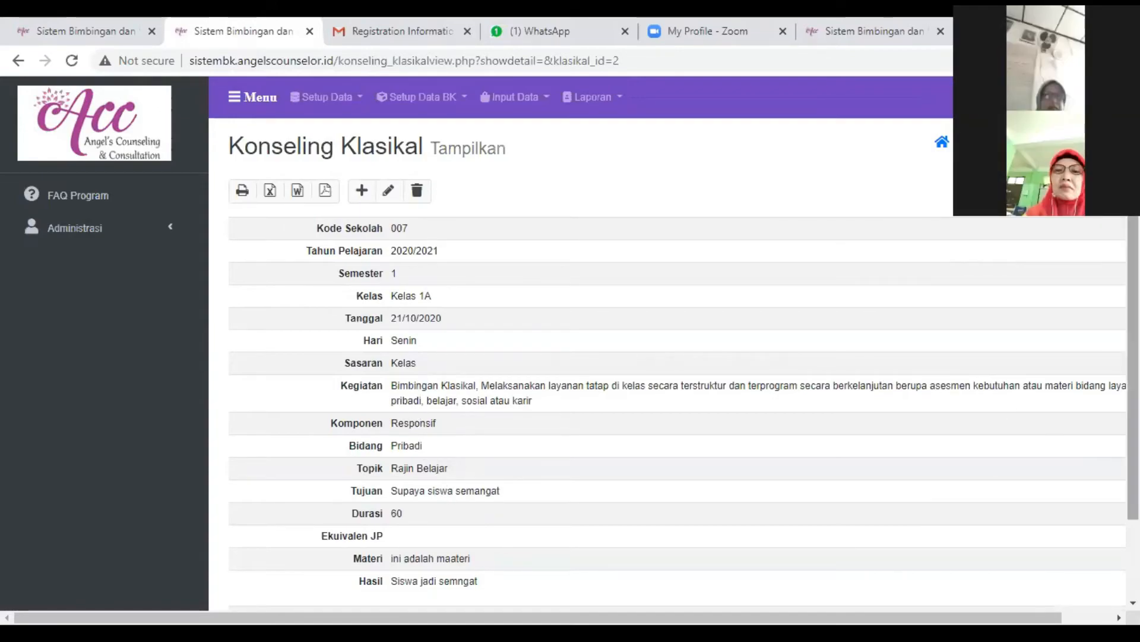
- Leave the record's detail view and return to the Konseling Klasikal list
click(18, 62)
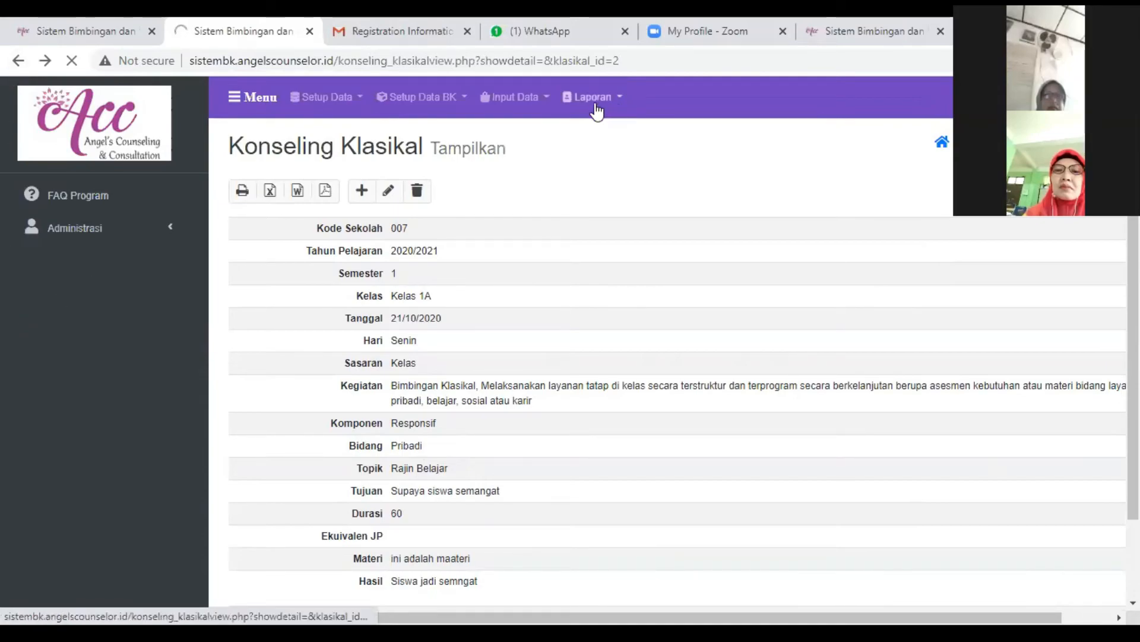
click(22, 62)
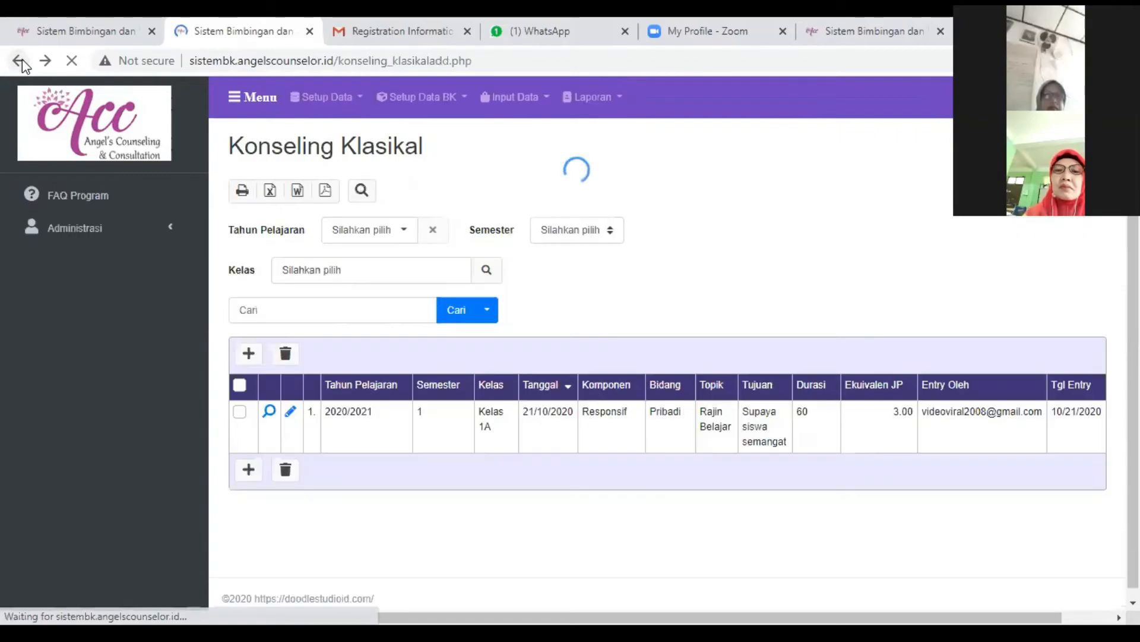
scroll(380, 410, down, 5)
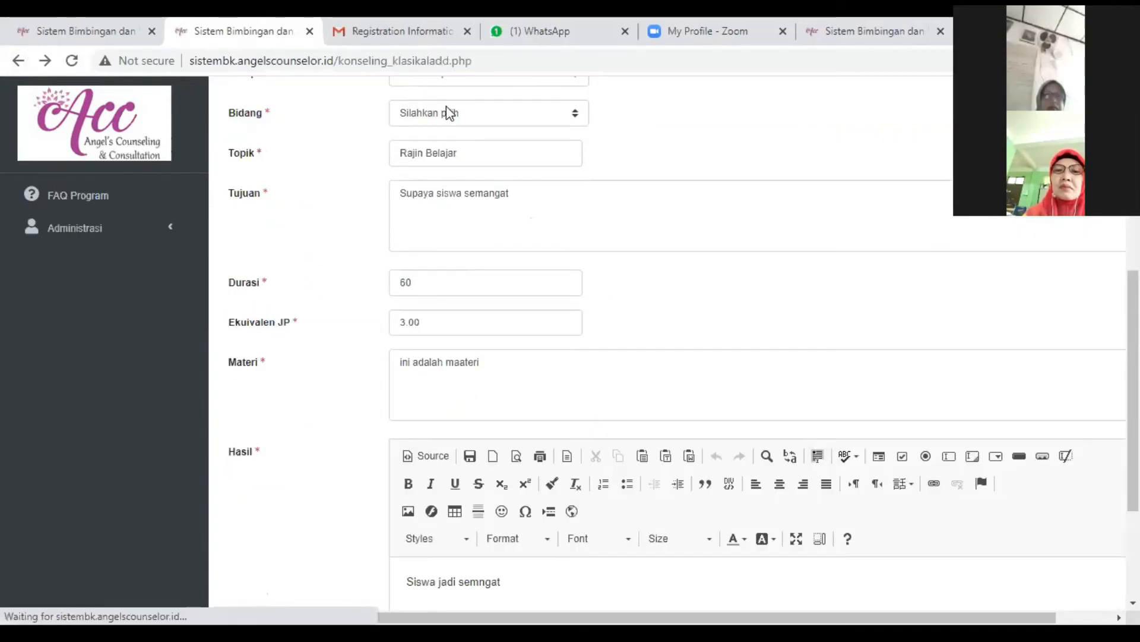
click(525, 105)
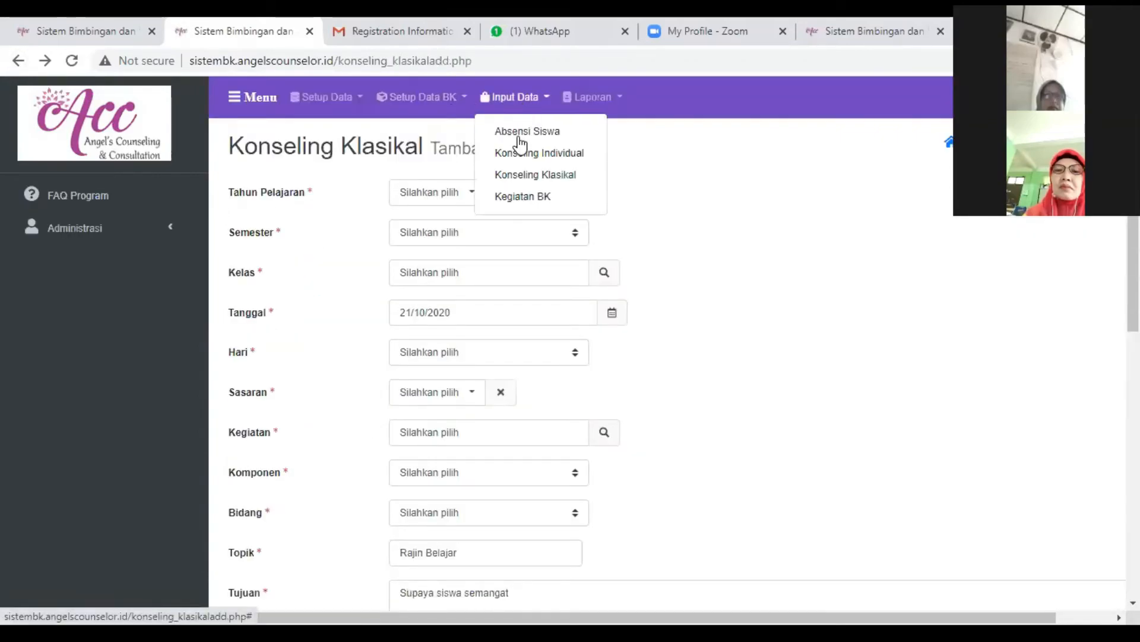
click(507, 172)
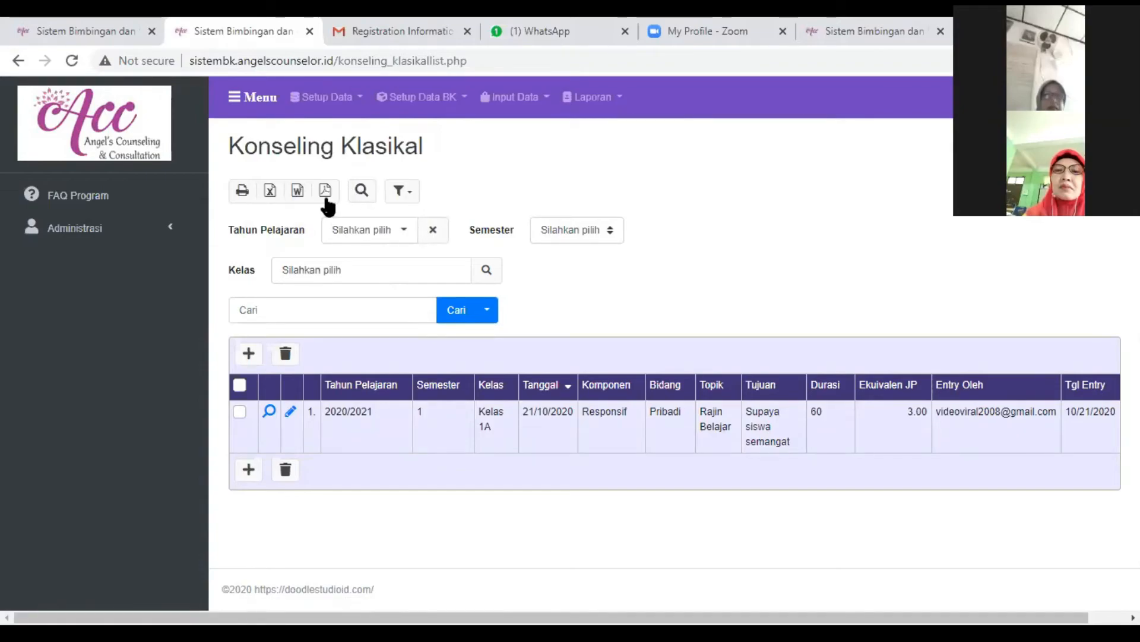
- Open the Rekap Bimbingan Klasikal report and set its Tahun Pelajaran to 2020/2021
click(609, 102)
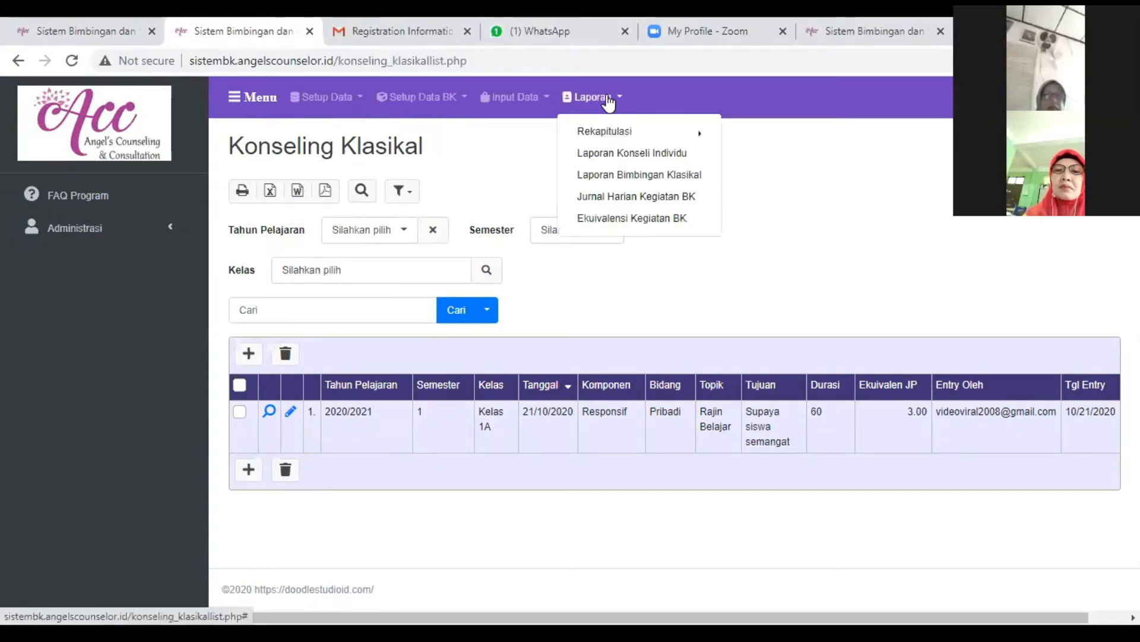
mouse_move(610, 134)
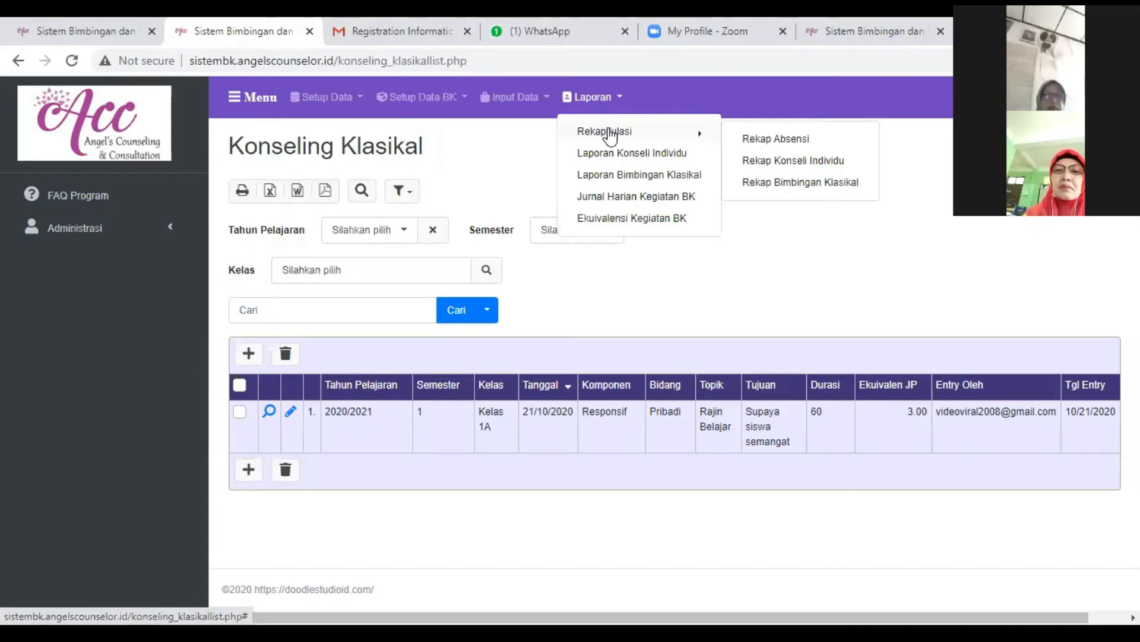
click(772, 184)
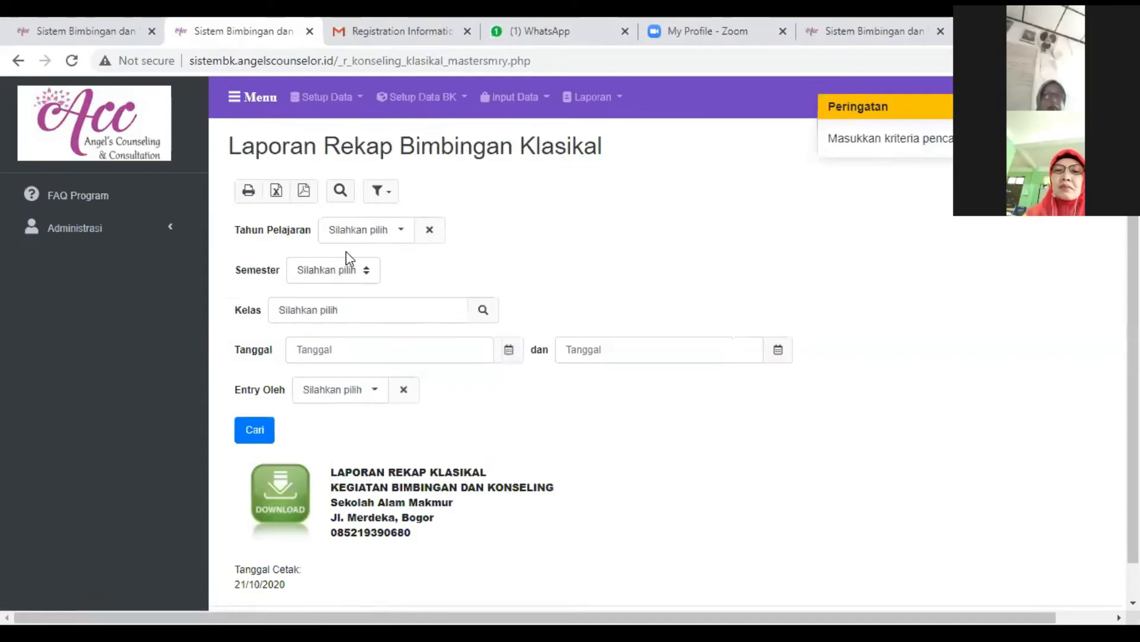
click(386, 232)
click(382, 263)
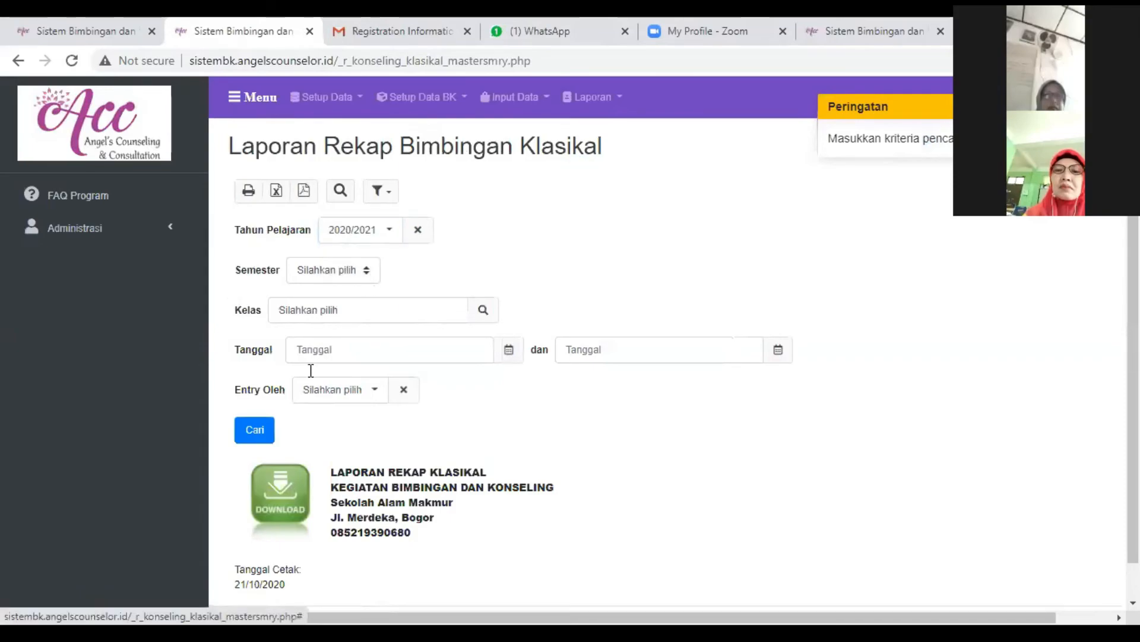
- Filter the recap by the Entry Oleh account's e-mail, run the search and review the resulting report
click(359, 392)
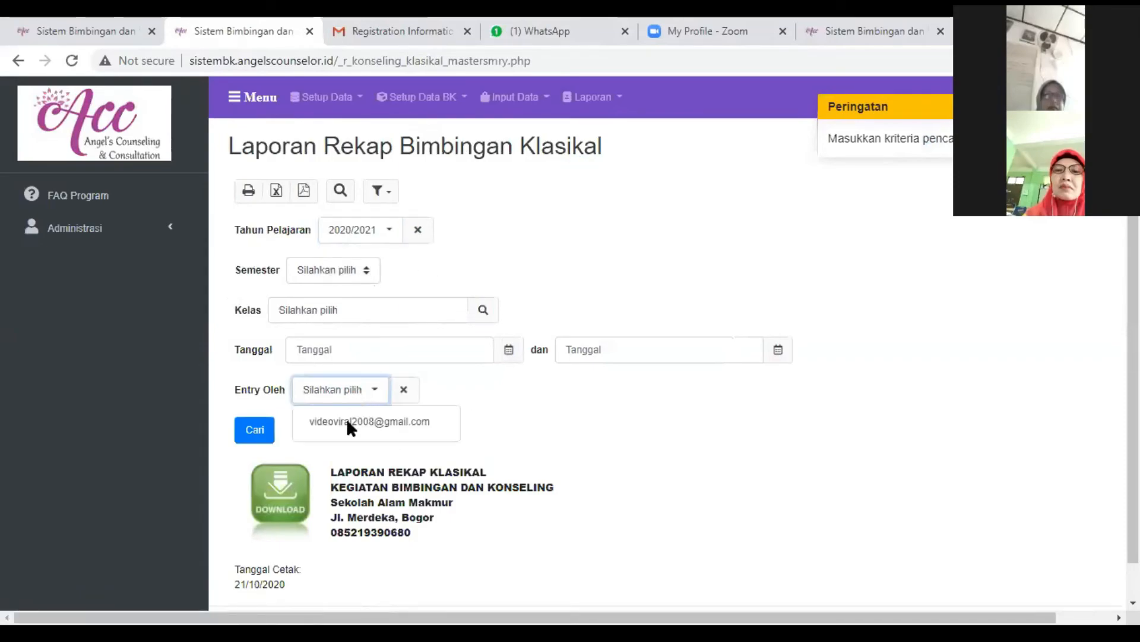
click(348, 421)
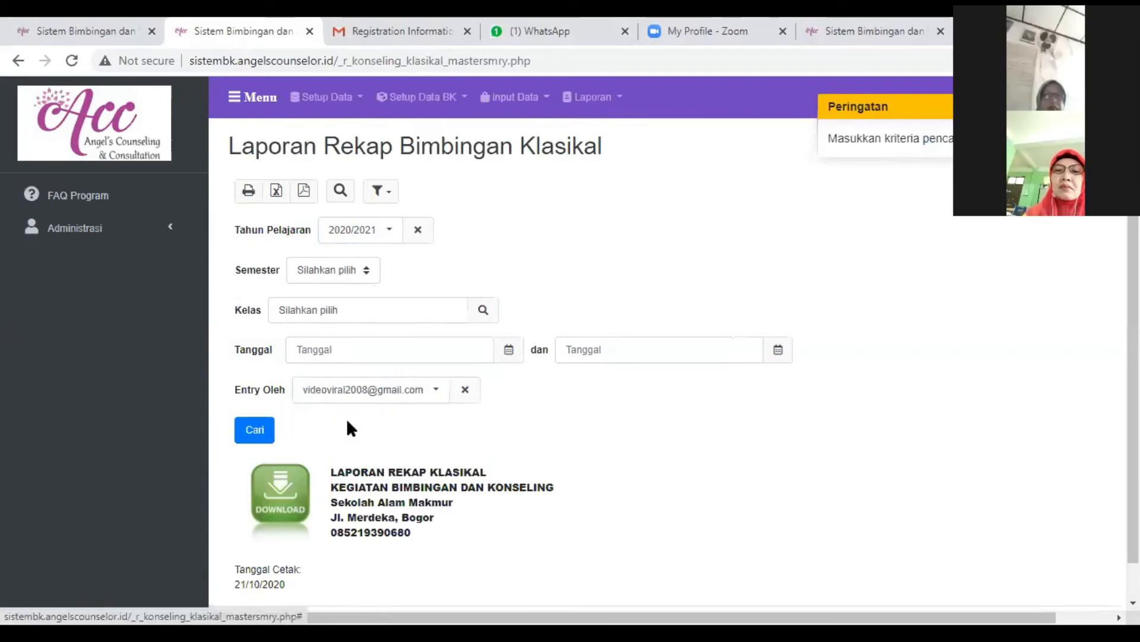
click(257, 439)
scroll(601, 359, down, 3)
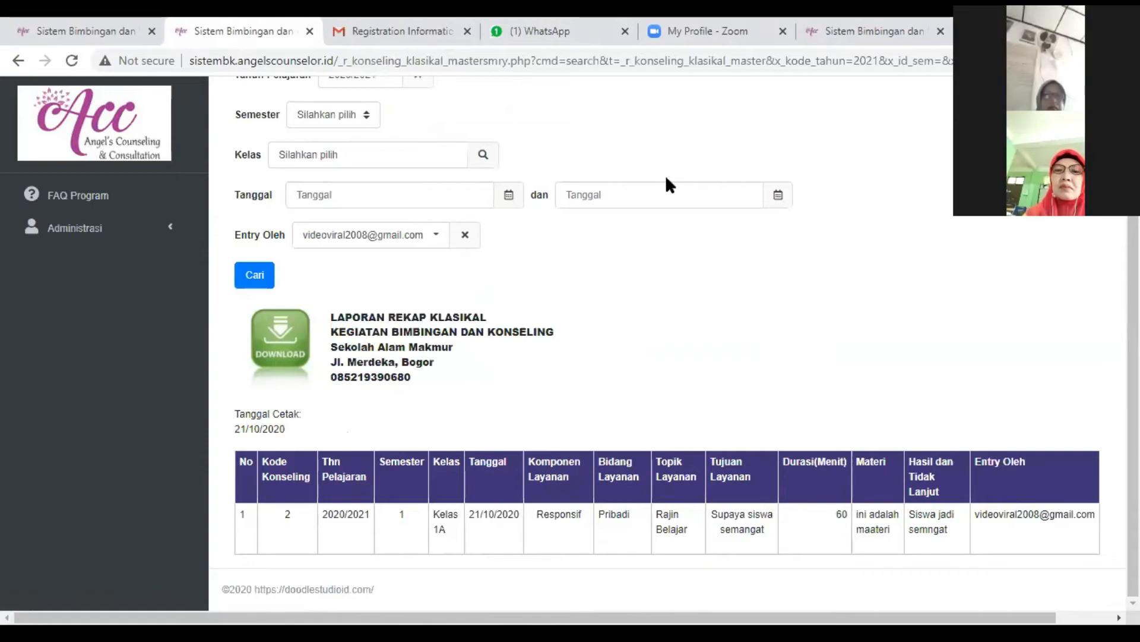
scroll(654, 338, up, 3)
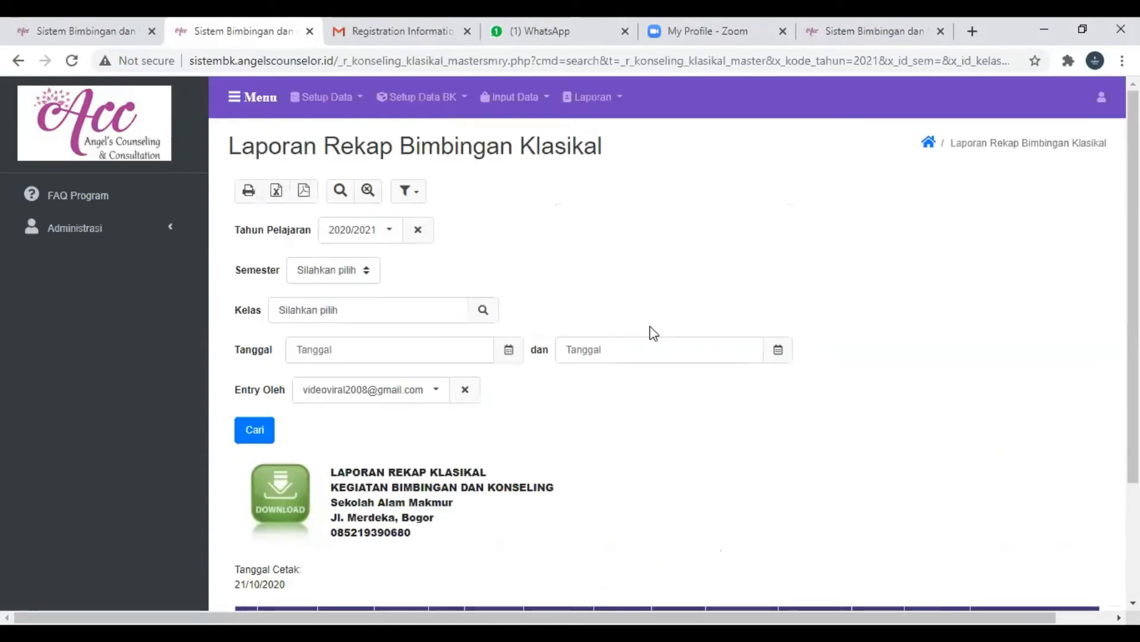
- Generate the Laporan Bimbingan Klasikal report filtered by the Entry Oleh account's e-mail
click(528, 97)
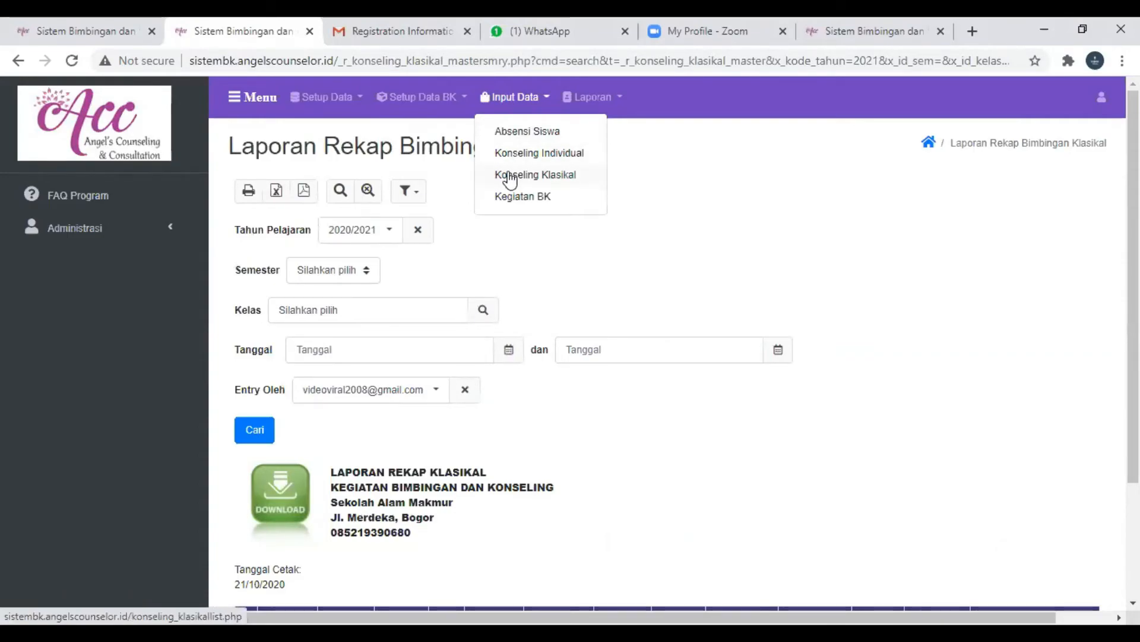
click(593, 97)
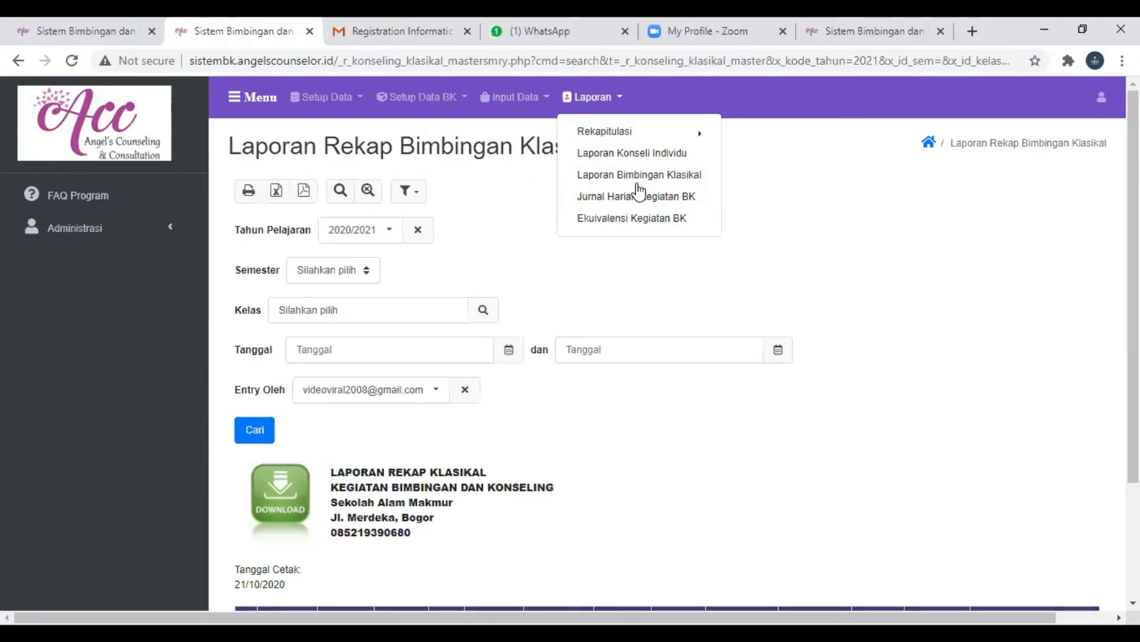
click(655, 178)
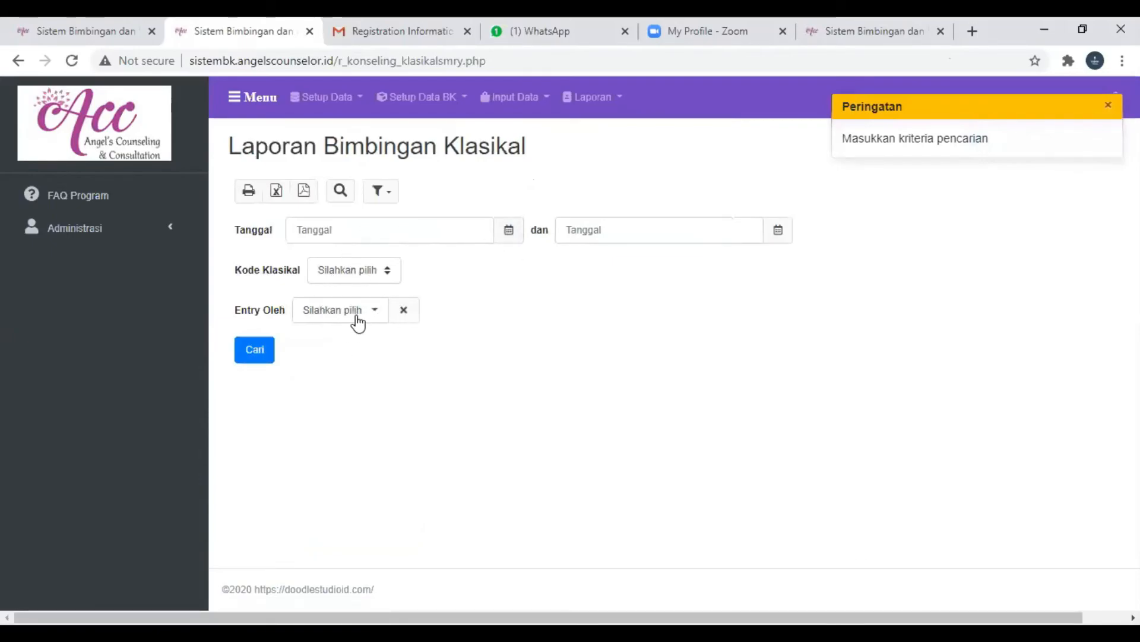
click(321, 318)
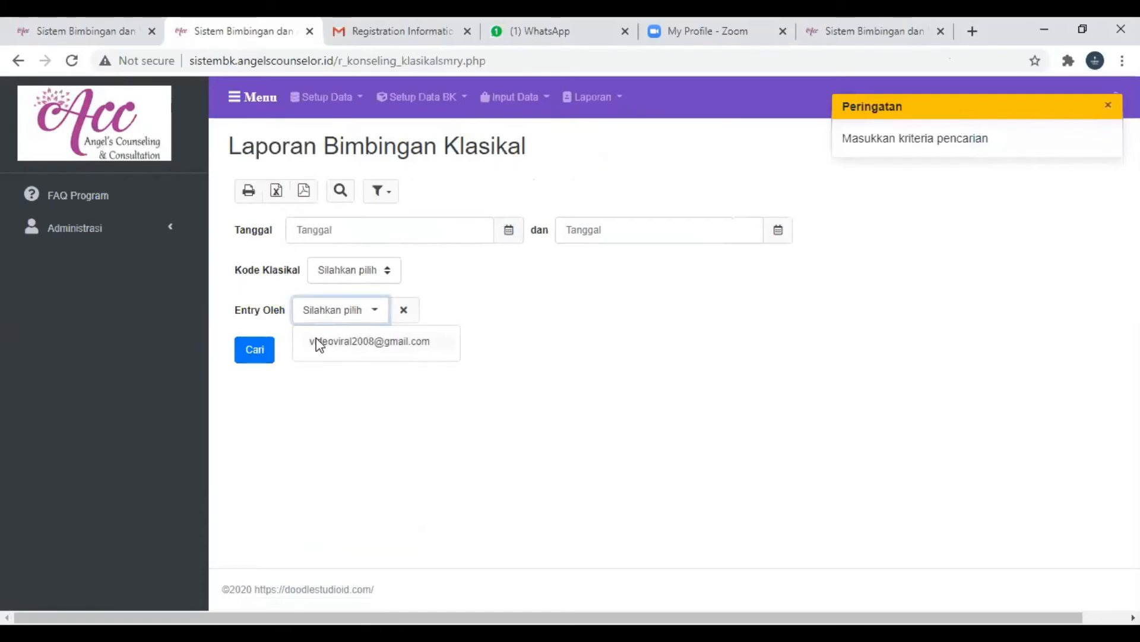
click(333, 340)
click(246, 357)
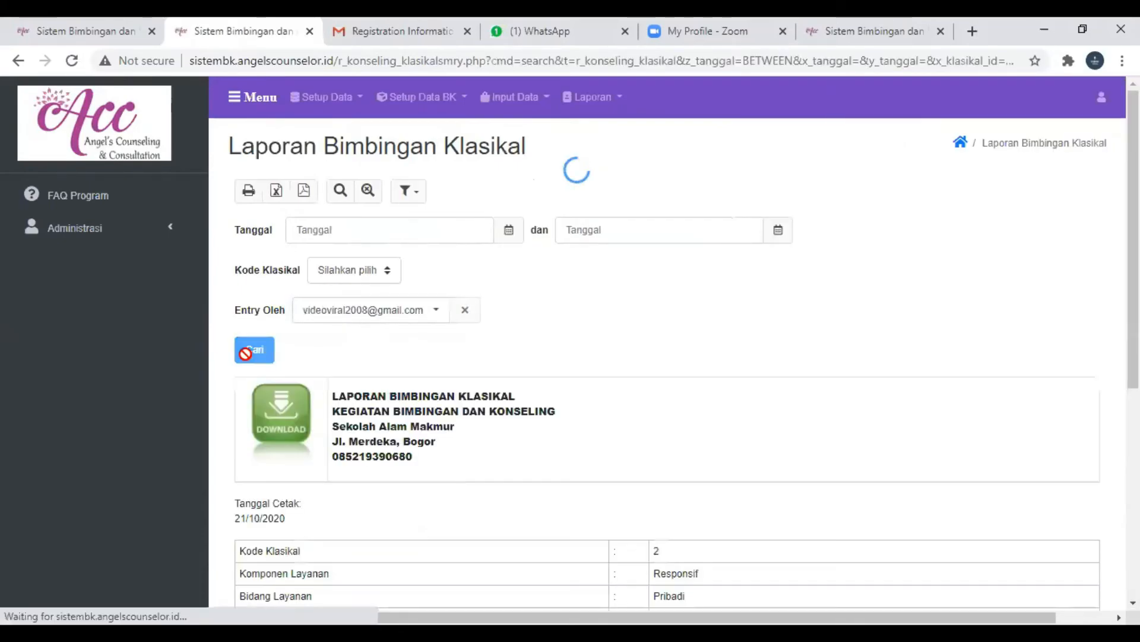
- Examine the generated Laporan Bimbingan Klasikal, from its school header to the signature section
scroll(373, 365, down, 4)
scroll(373, 364, down, 2)
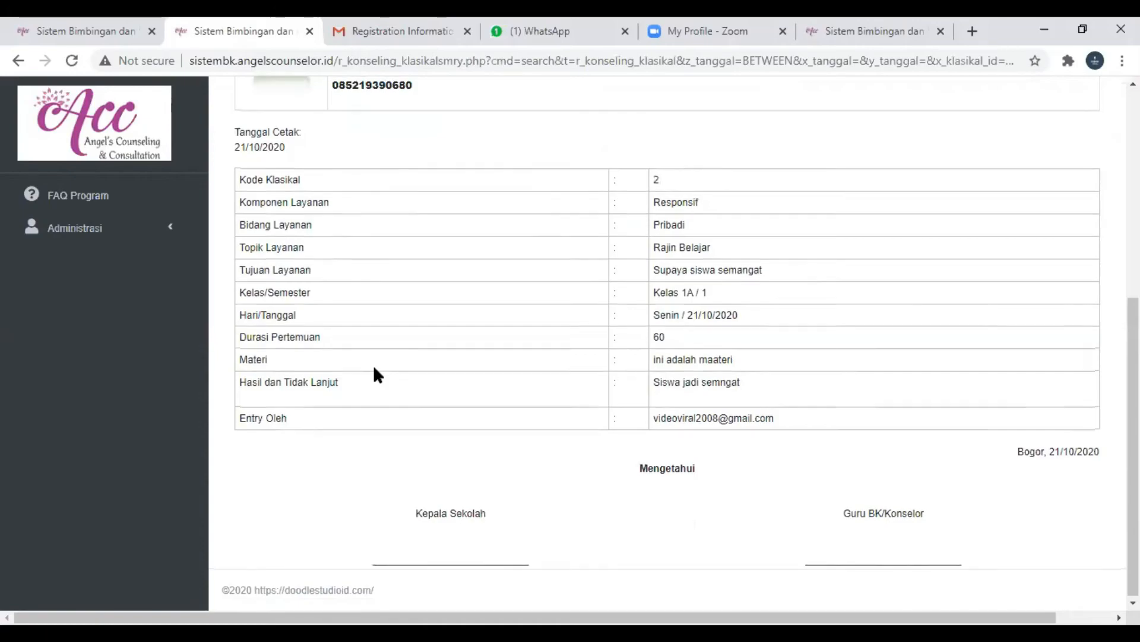
scroll(373, 365, up, 4)
scroll(374, 366, down, 4)
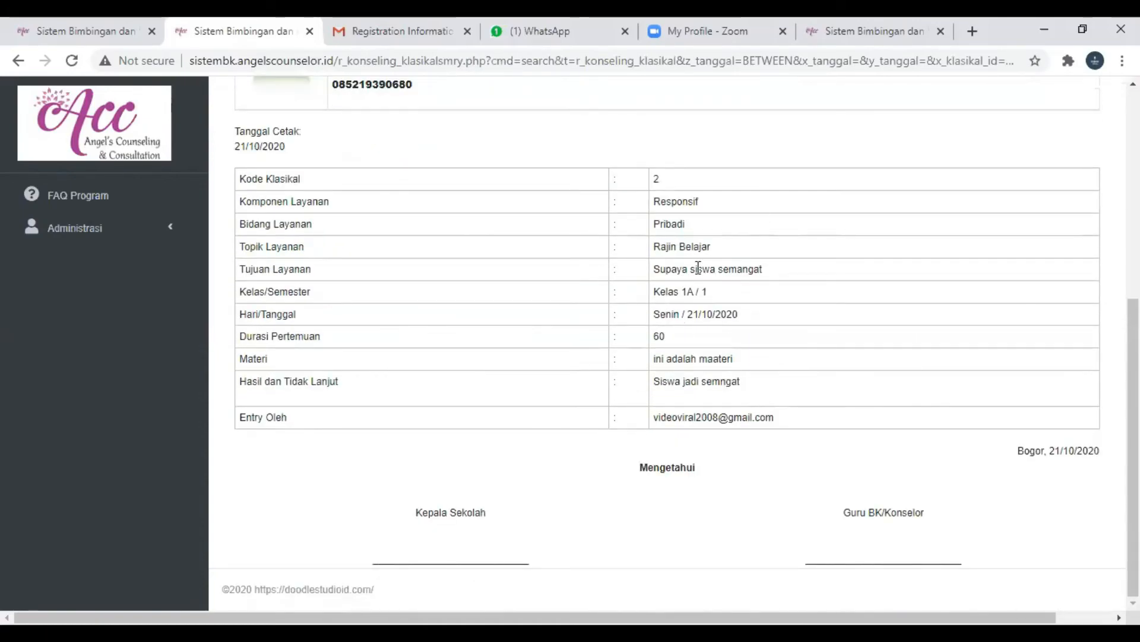
scroll(525, 429, up, 6)
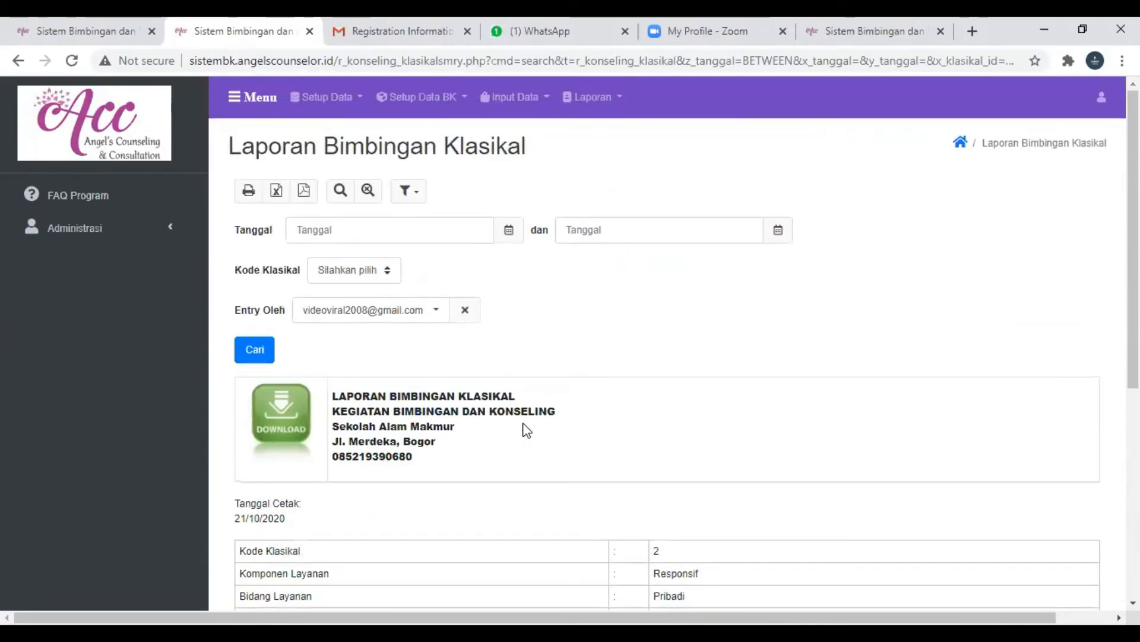
- Open the Kegiatan BK data entry page and start a new record
click(531, 102)
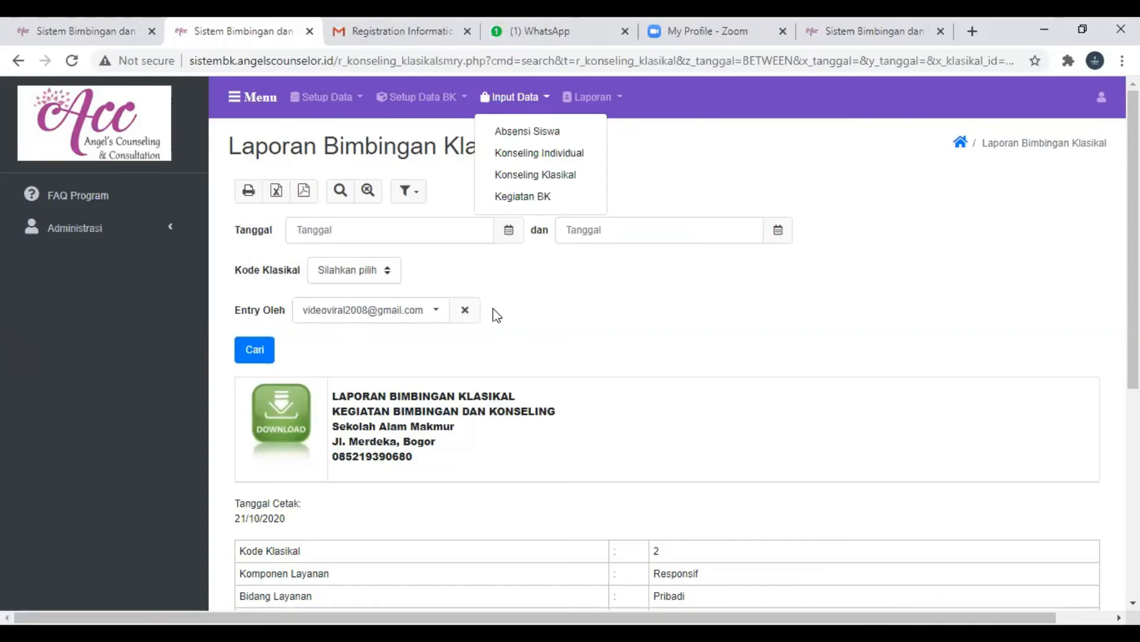
click(541, 202)
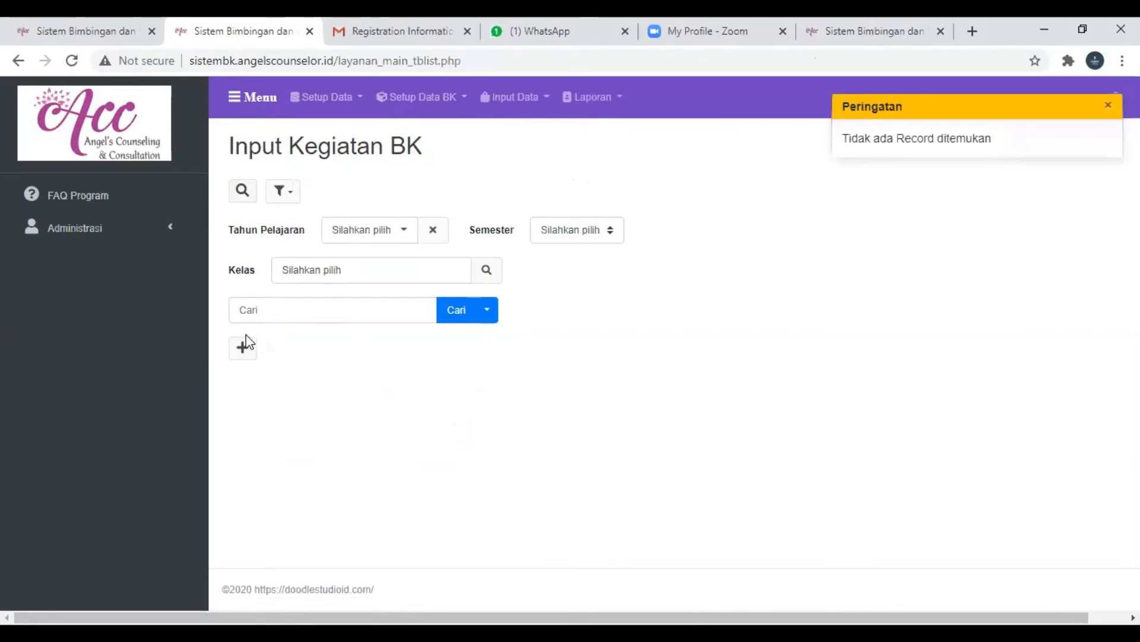
click(242, 356)
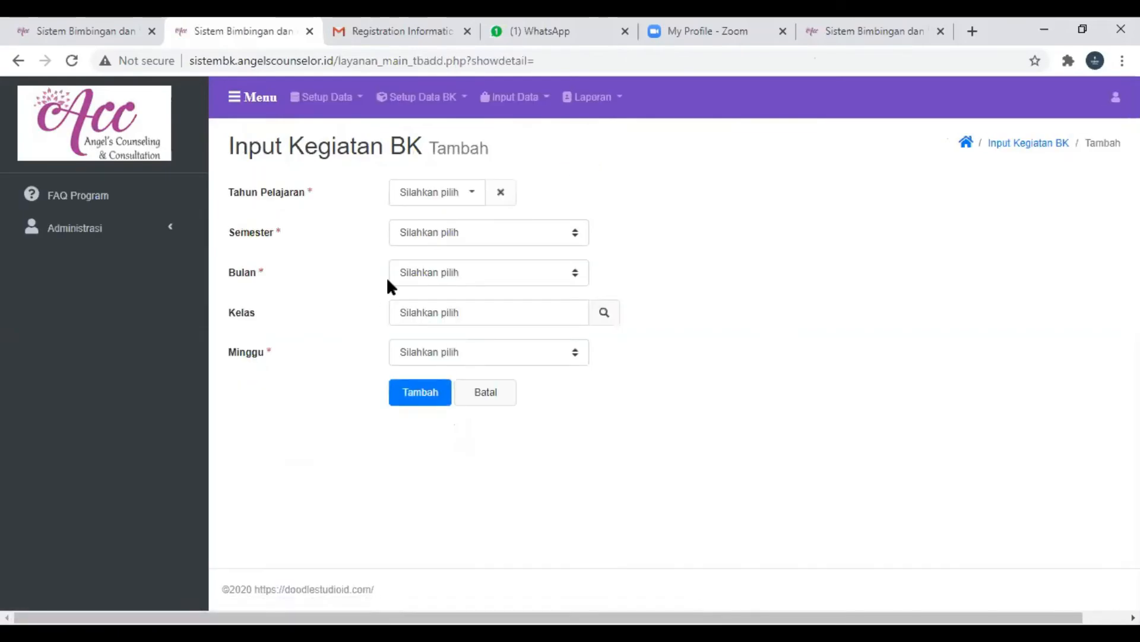
- Set the new Kegiatan BK record's Tahun Pelajaran to 2020/2021 and its Semester to 1
click(455, 197)
click(449, 227)
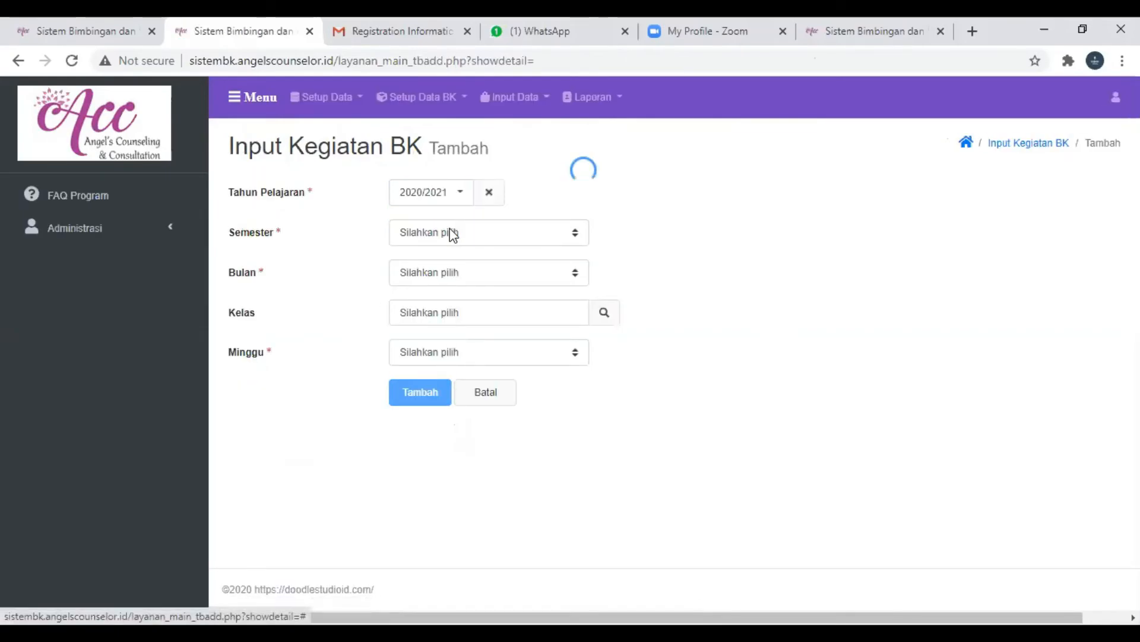
click(481, 234)
click(448, 280)
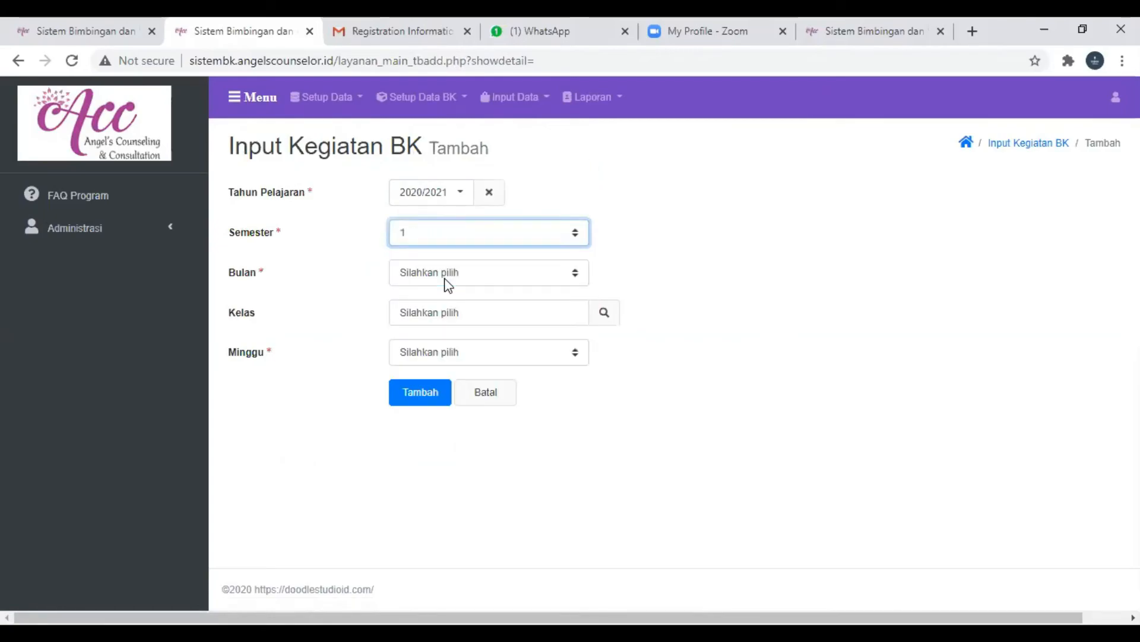
- Set the Kegiatan BK record's Bulan to Oktober and its Minggu to 3
click(443, 274)
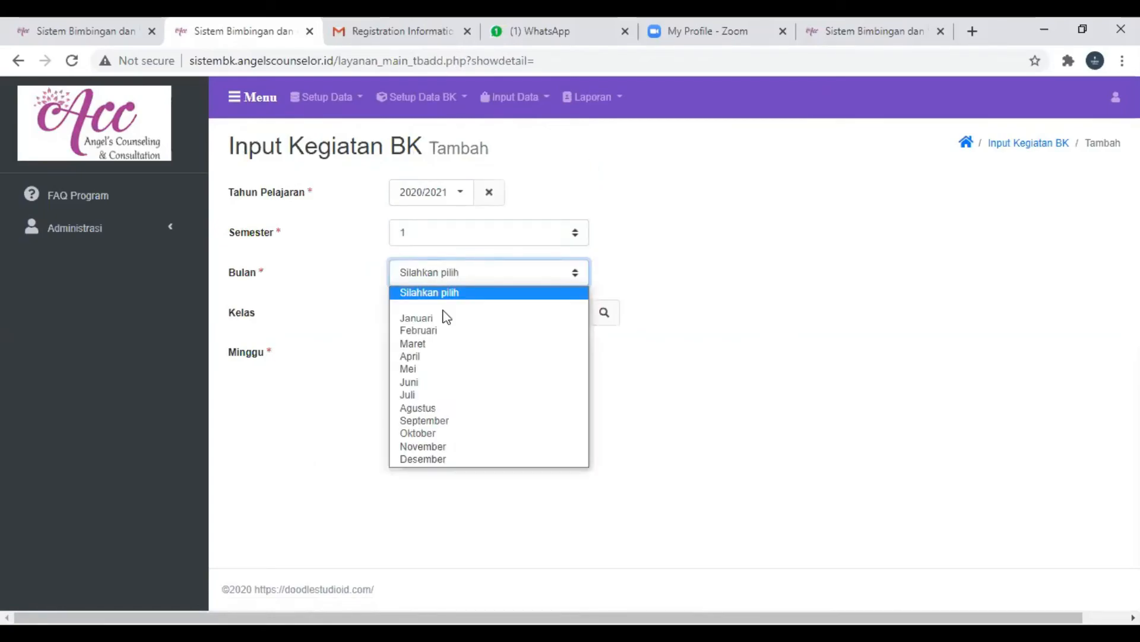
click(426, 433)
click(499, 315)
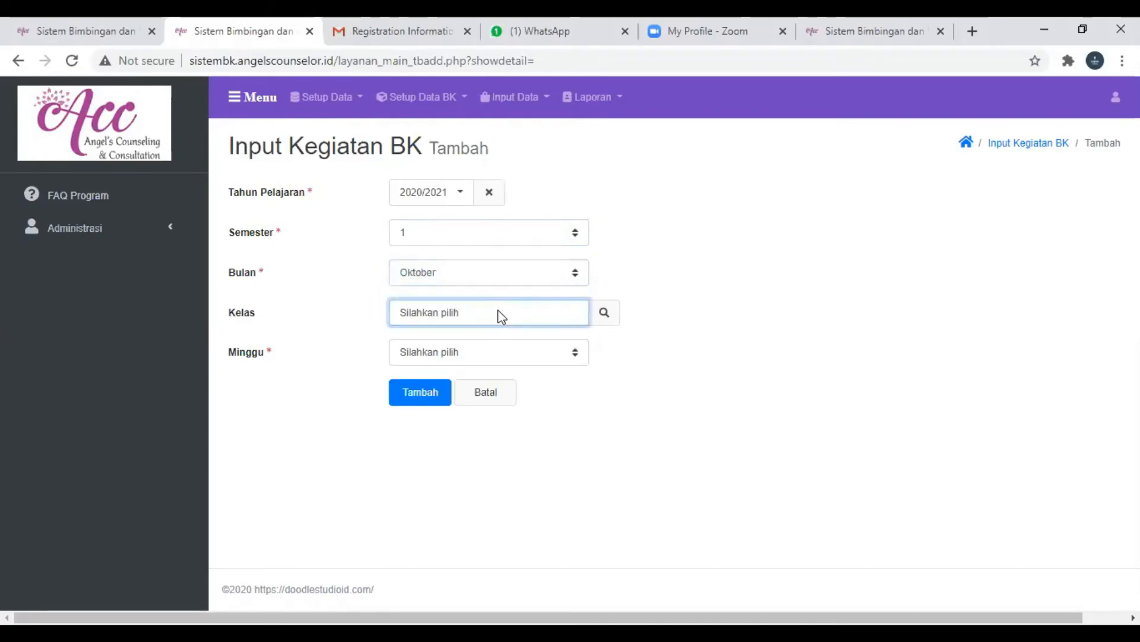
triple_click(499, 303)
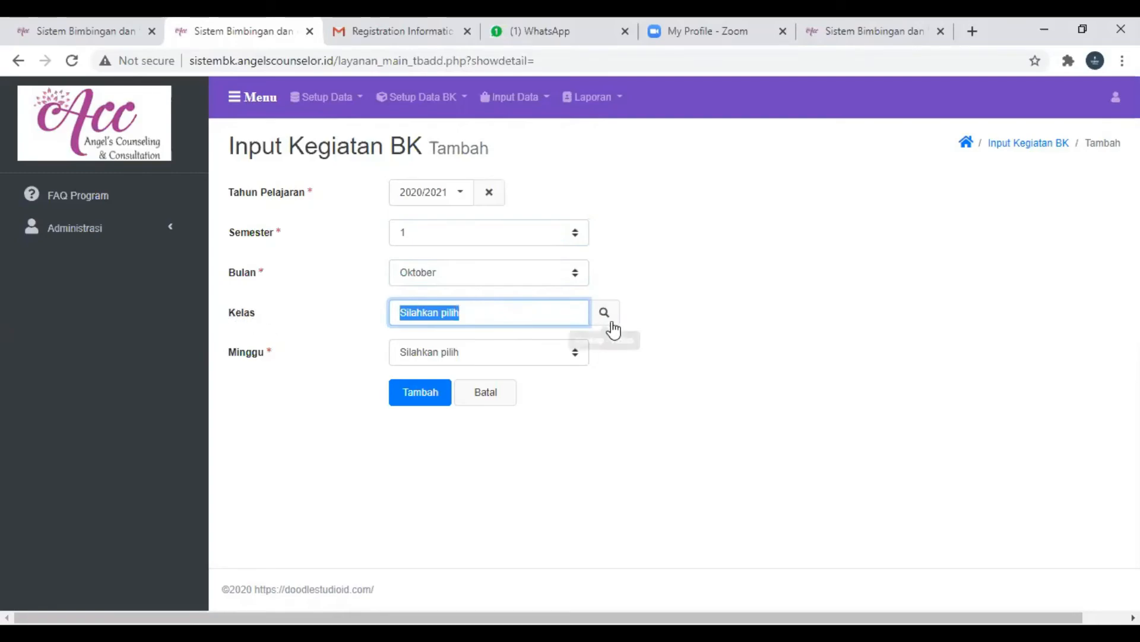
click(567, 349)
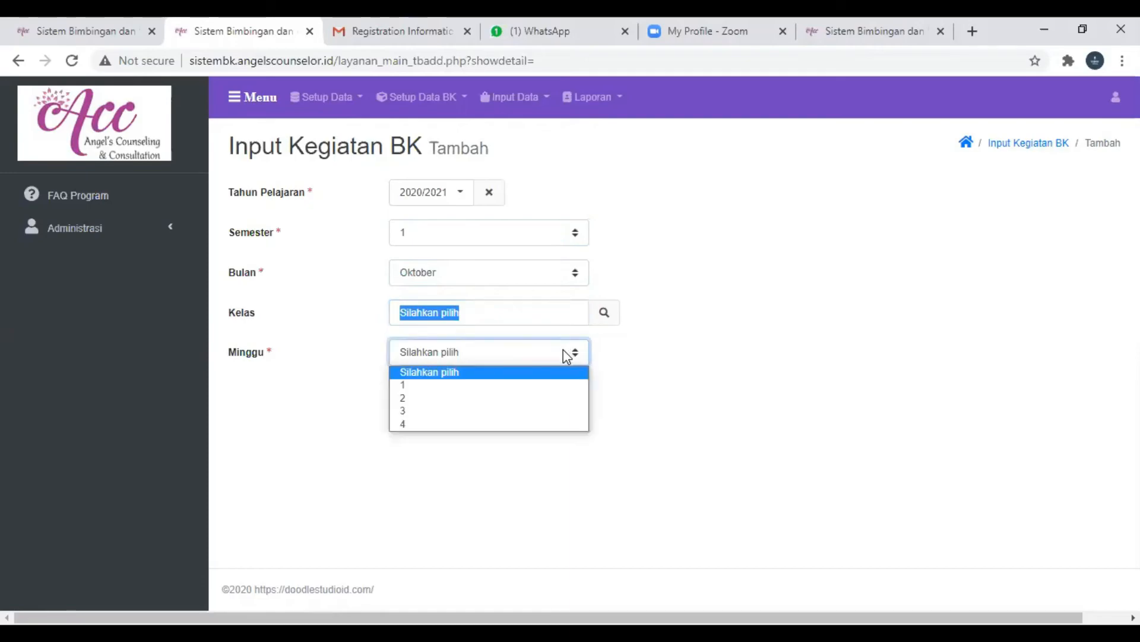
click(478, 411)
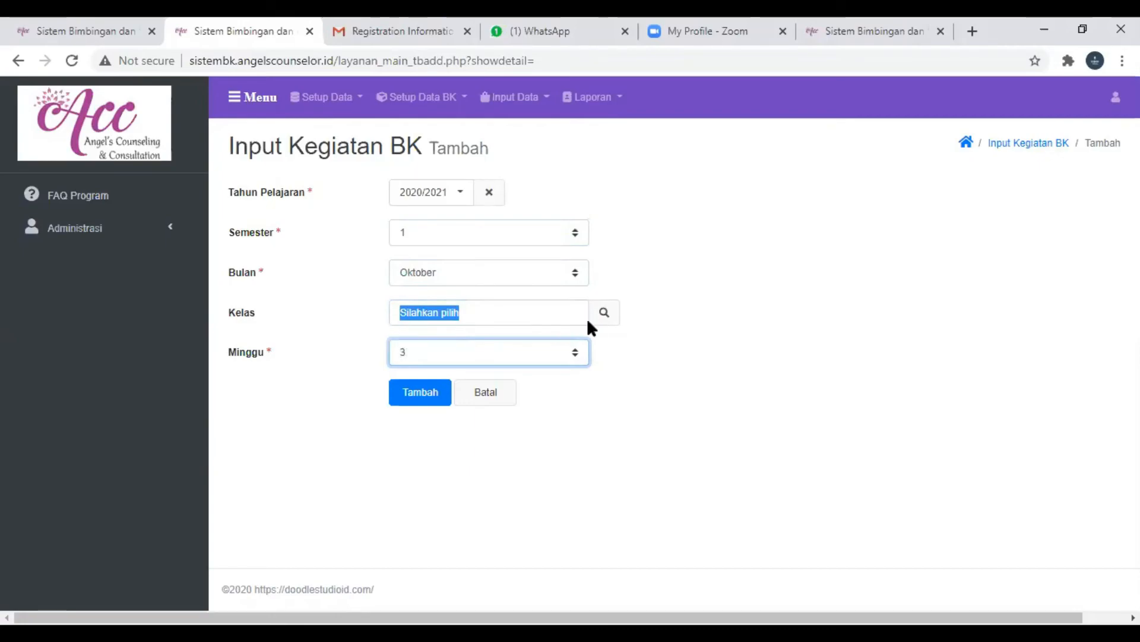
- Choose the first Kelas 1A entry as the record's Kelas and save the new Kegiatan BK record
click(603, 313)
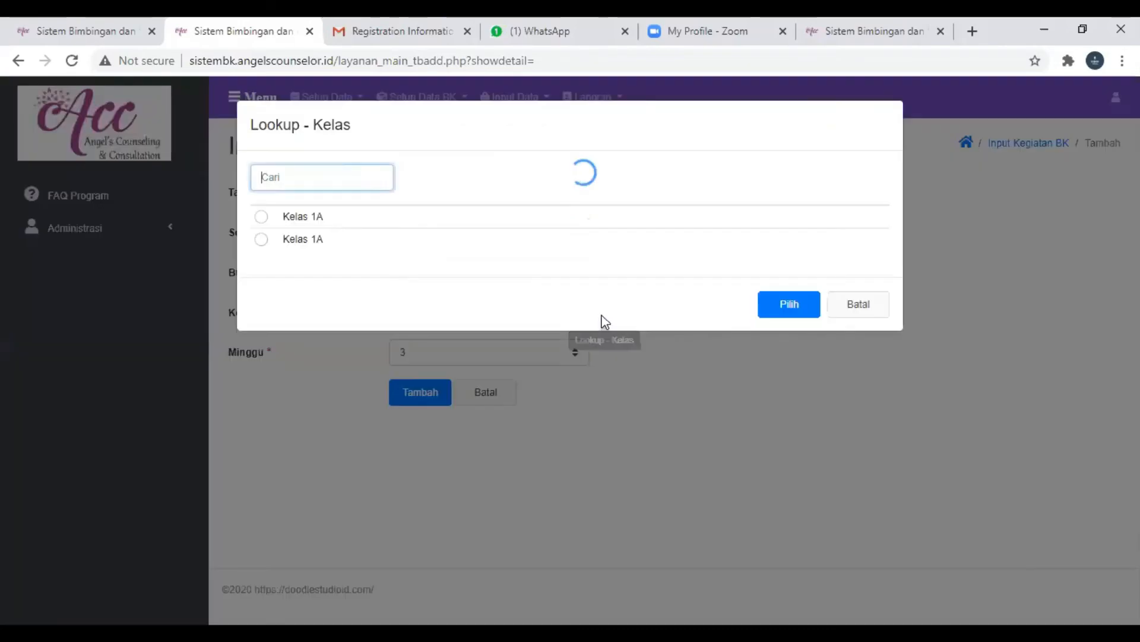
click(304, 218)
click(773, 310)
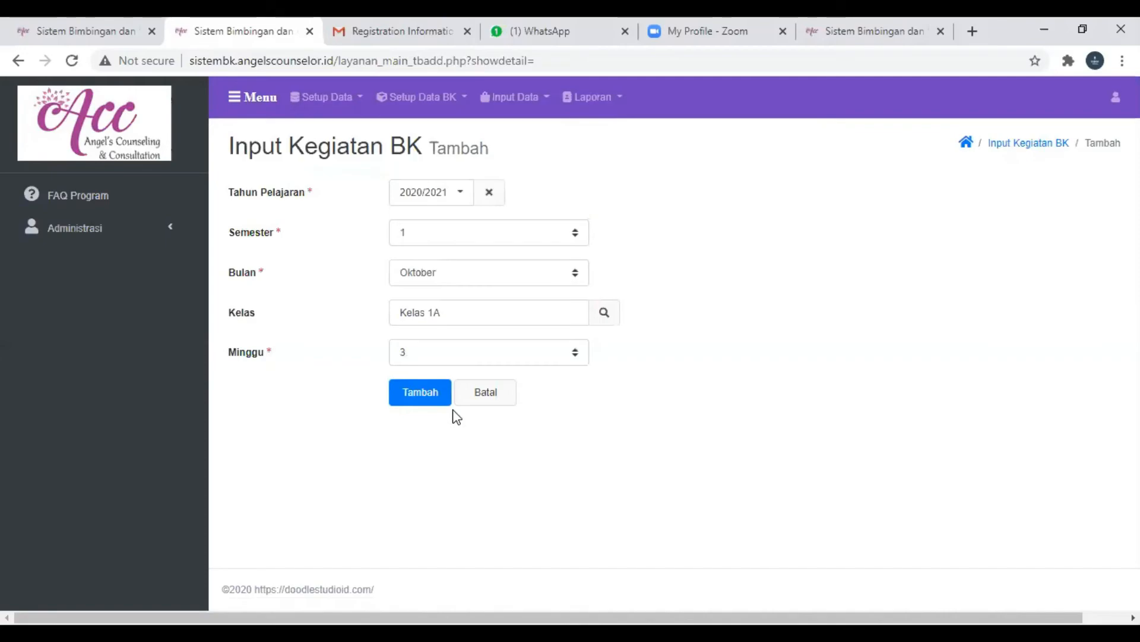
click(419, 393)
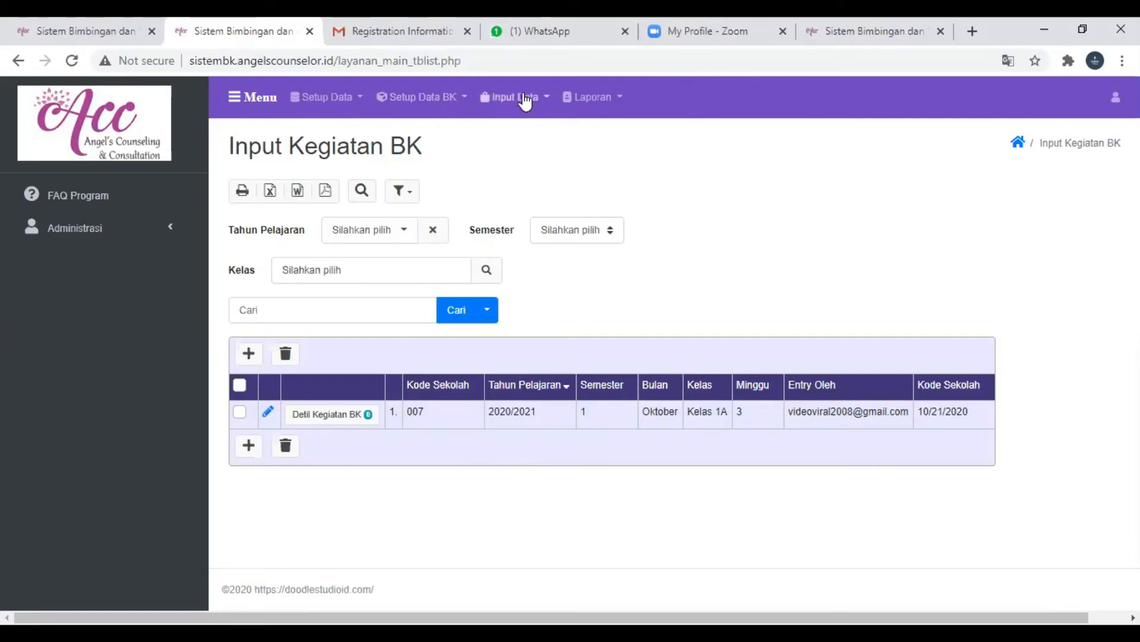
- Start a new Detil Kegiatan BK entry for the Oktober record and set its Tgl Kegiatan to 10/21/2020
click(344, 418)
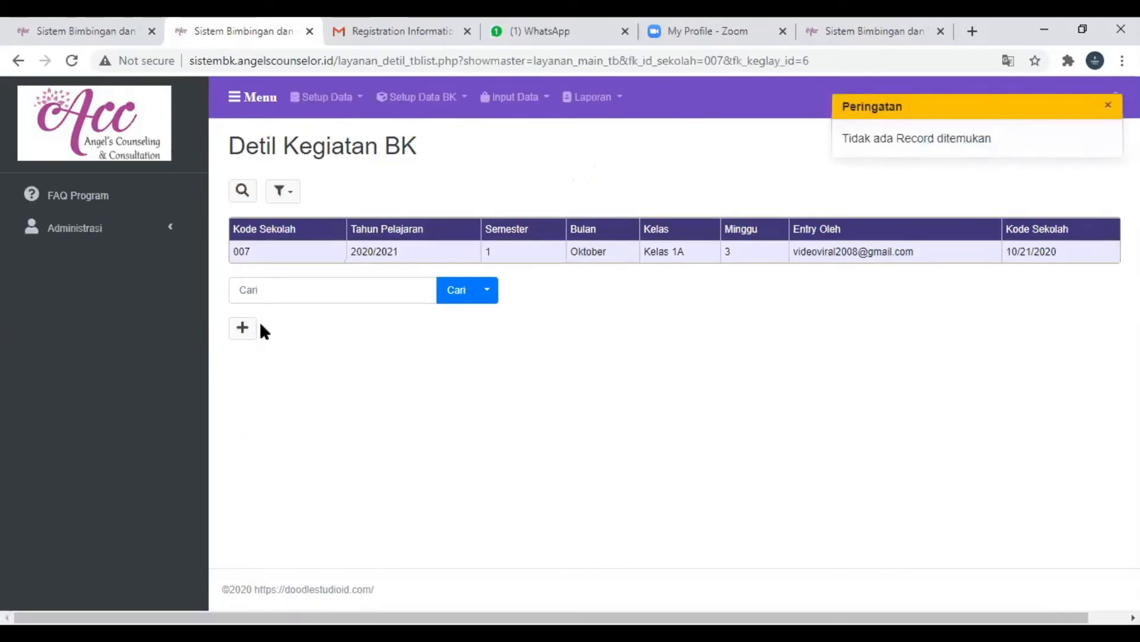
click(242, 327)
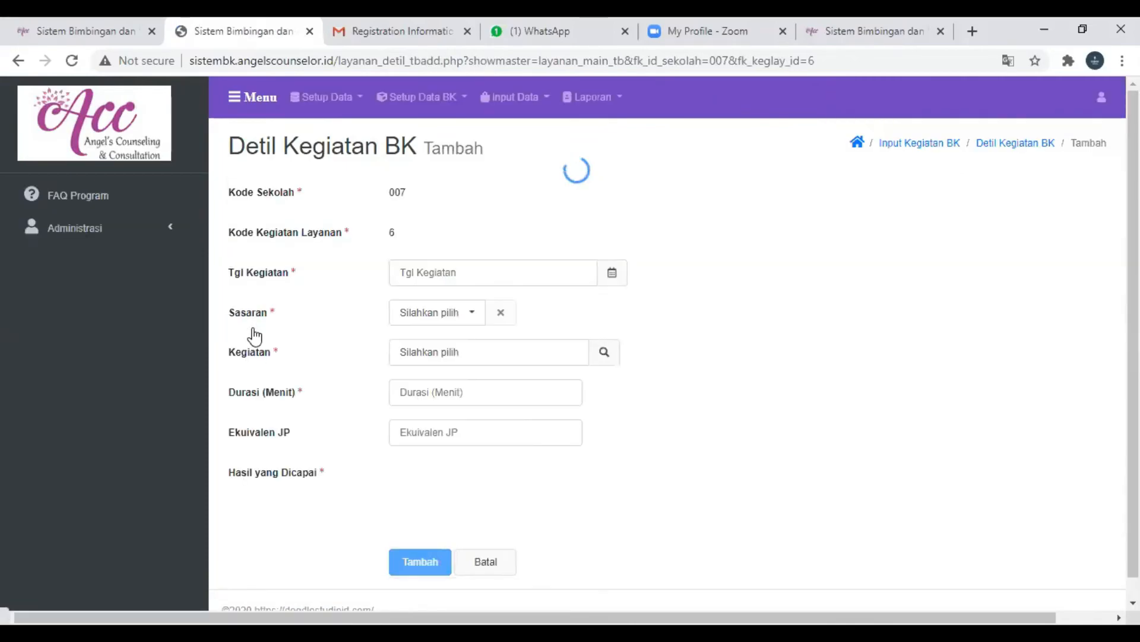
click(612, 272)
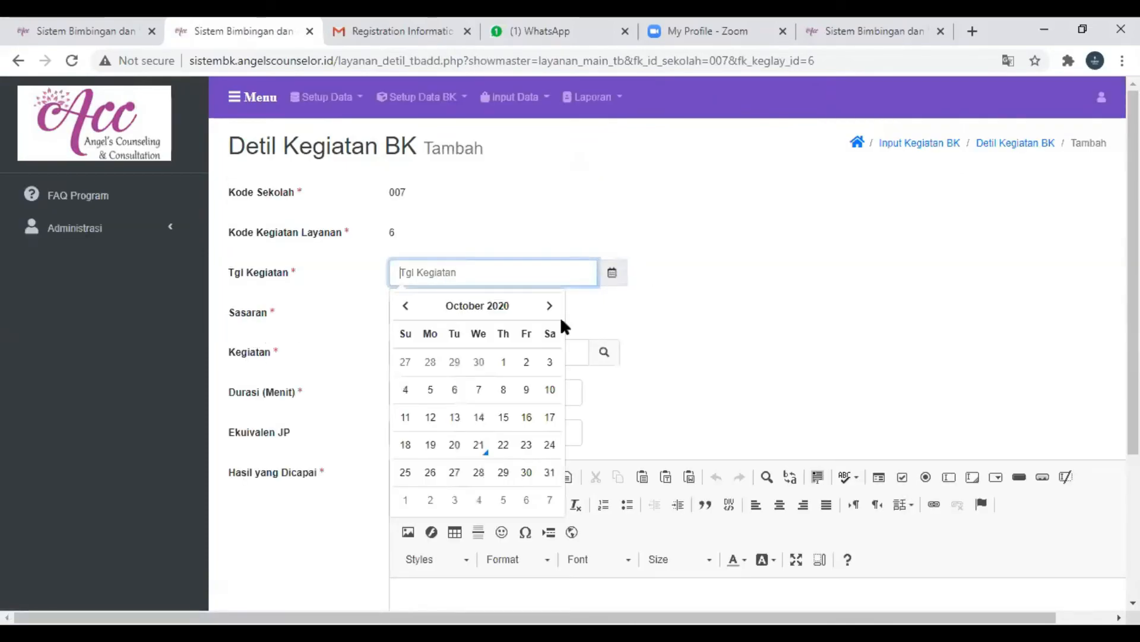
click(480, 450)
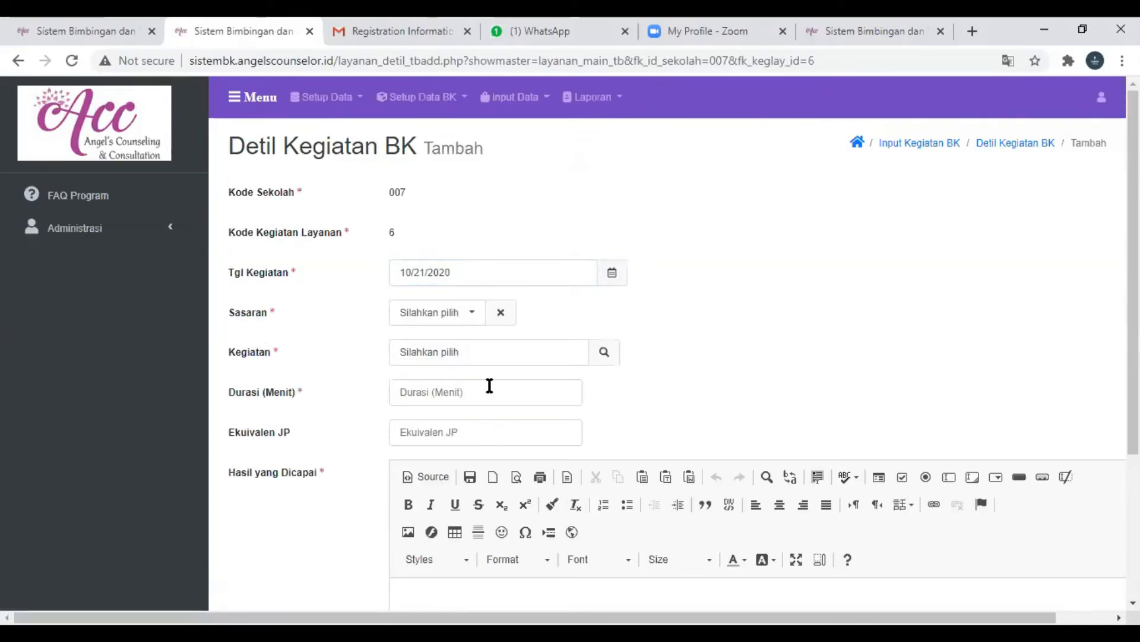
- Set the detail entry's Sasaran to Guru BK and choose Membuat Evaluasi as its Kegiatan
click(474, 316)
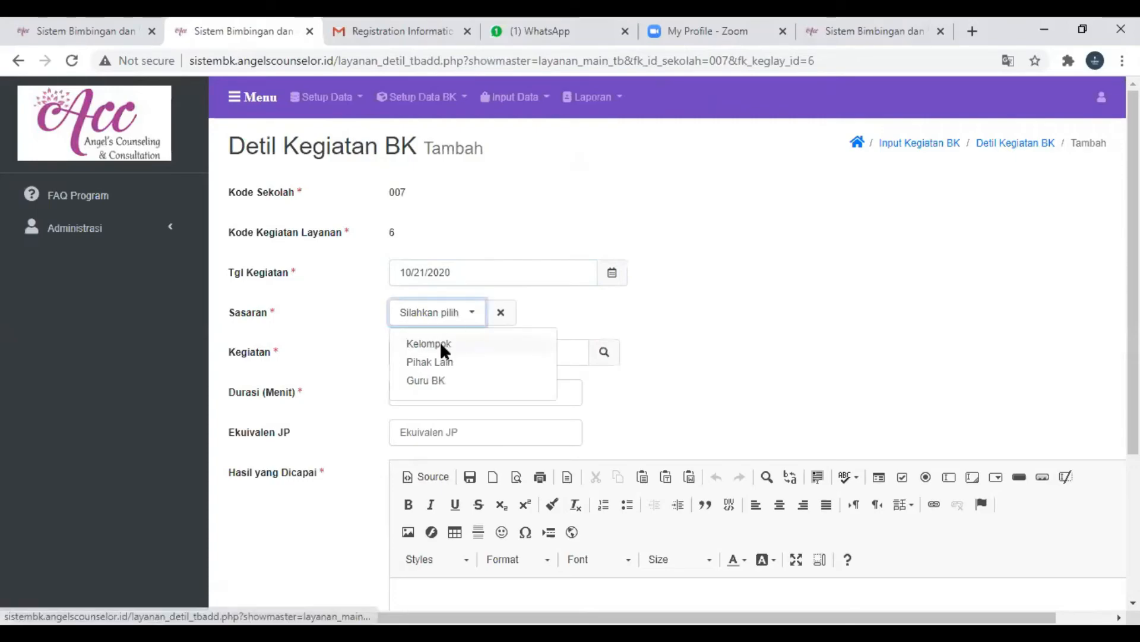
click(440, 344)
click(450, 316)
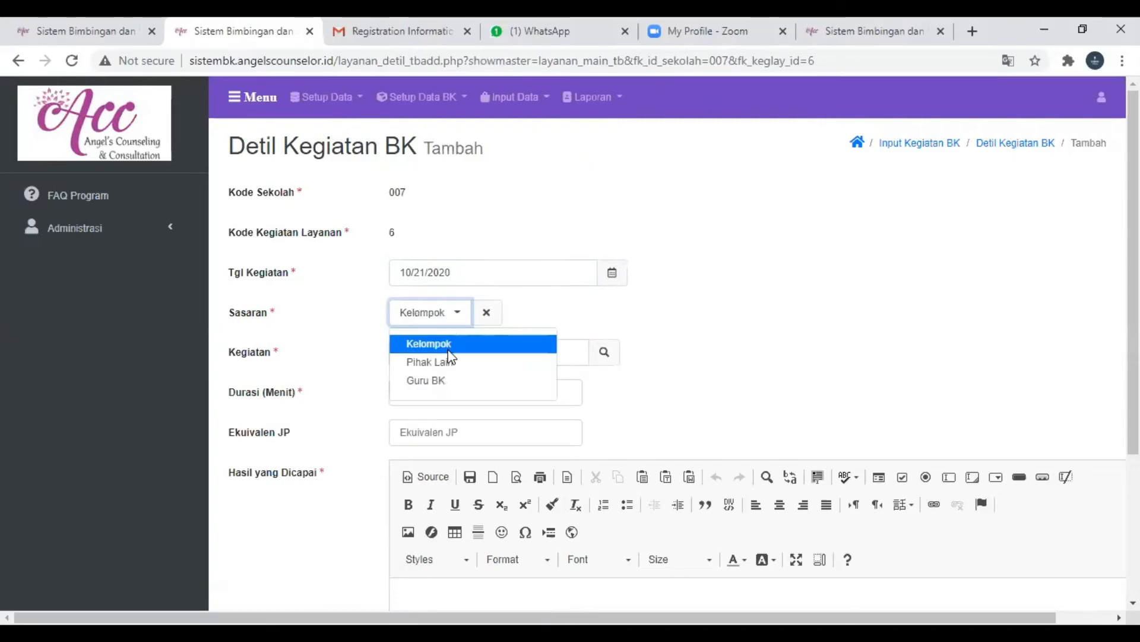
click(438, 381)
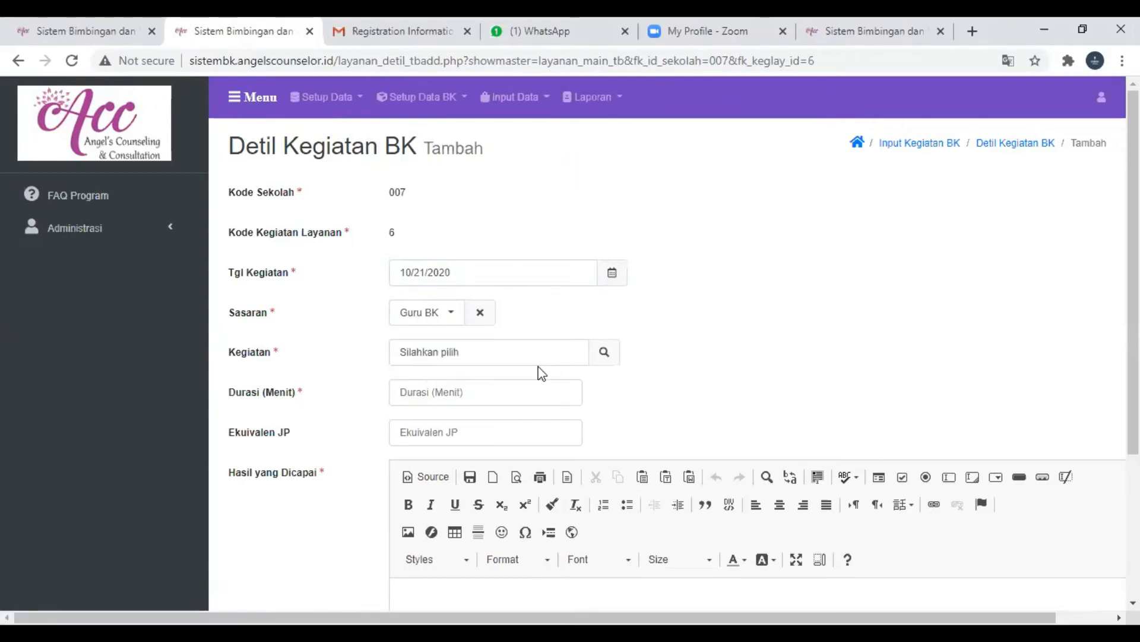
click(606, 356)
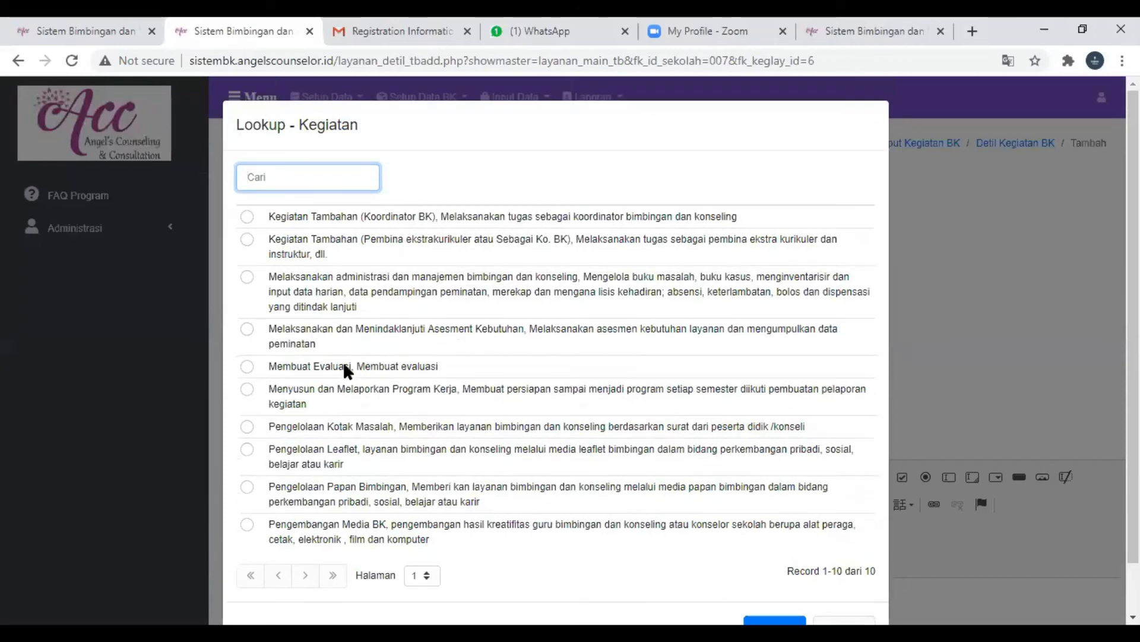
click(355, 371)
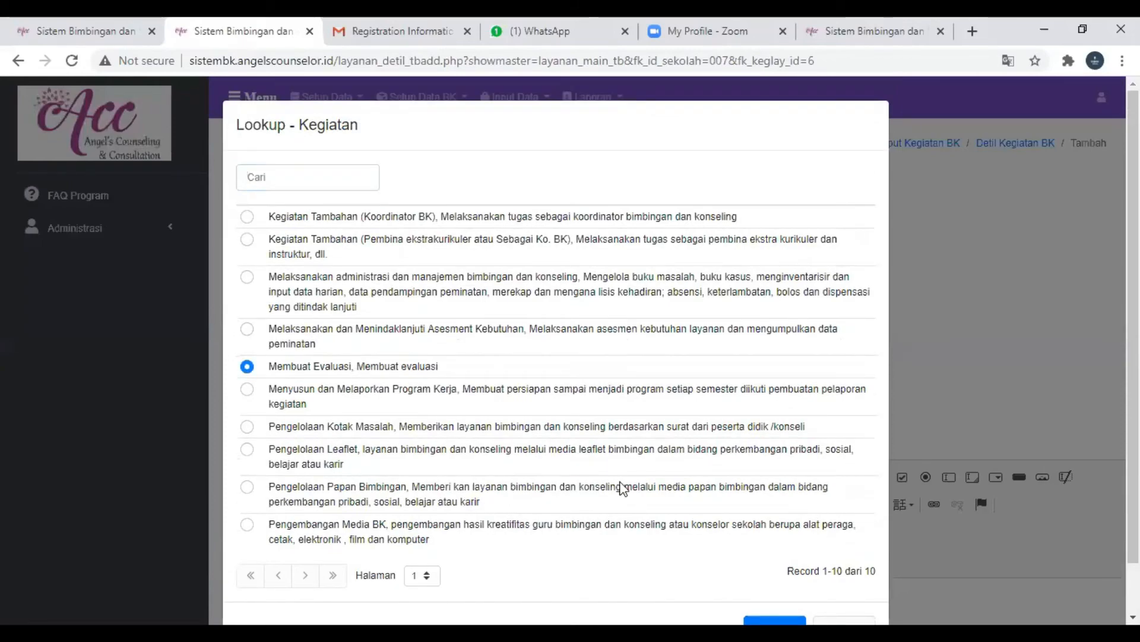
scroll(622, 488, down, 1)
key(Return)
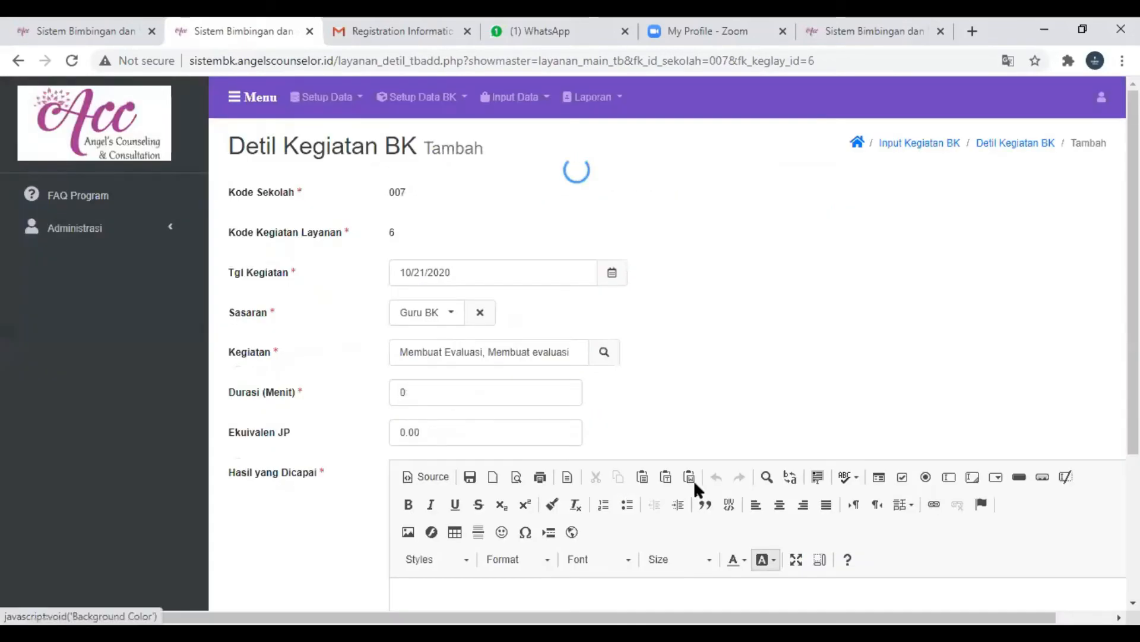
- Change the Kegiatan to Pengembangan Media BK and enter 2 as the Durasi (Menit)
click(603, 356)
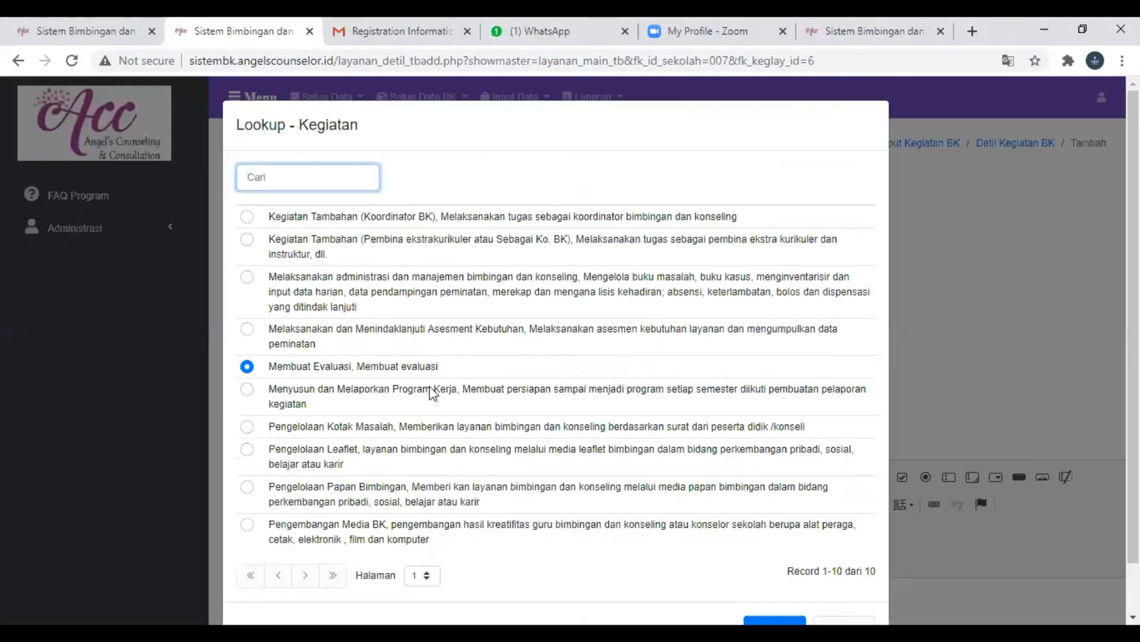
scroll(419, 478, down, 1)
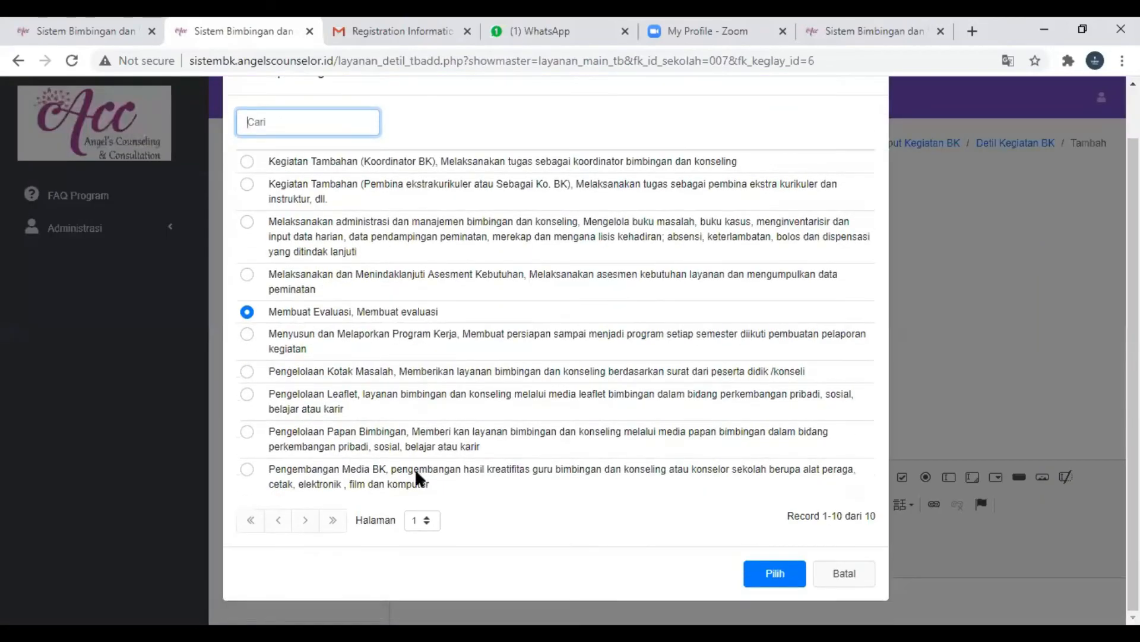
click(249, 472)
key(Return)
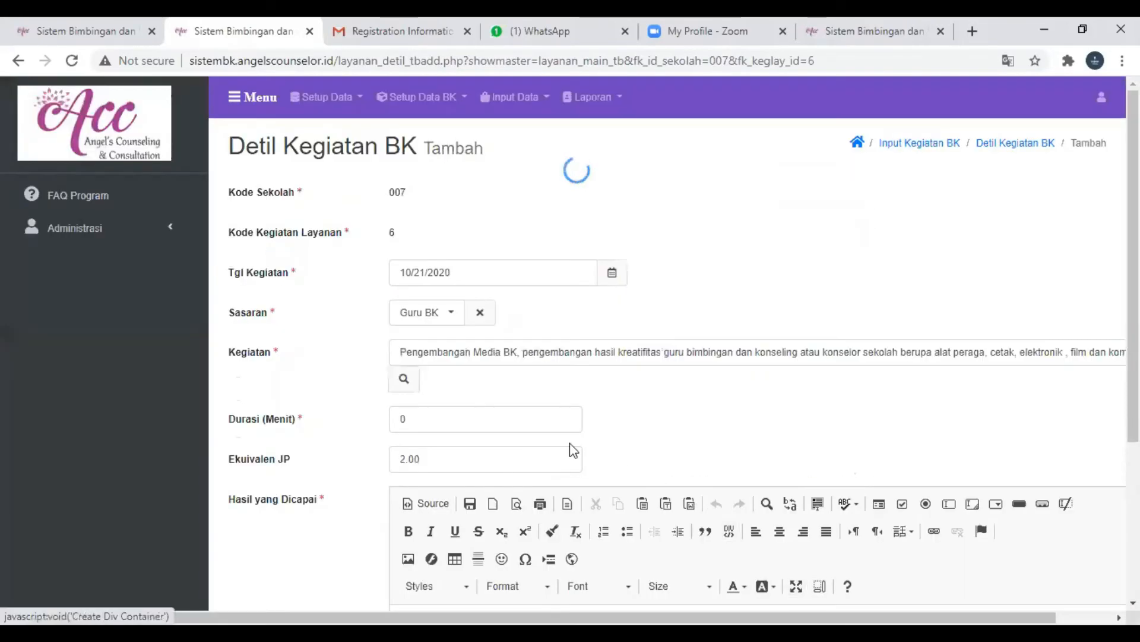
click(504, 426)
key(BackSpace)
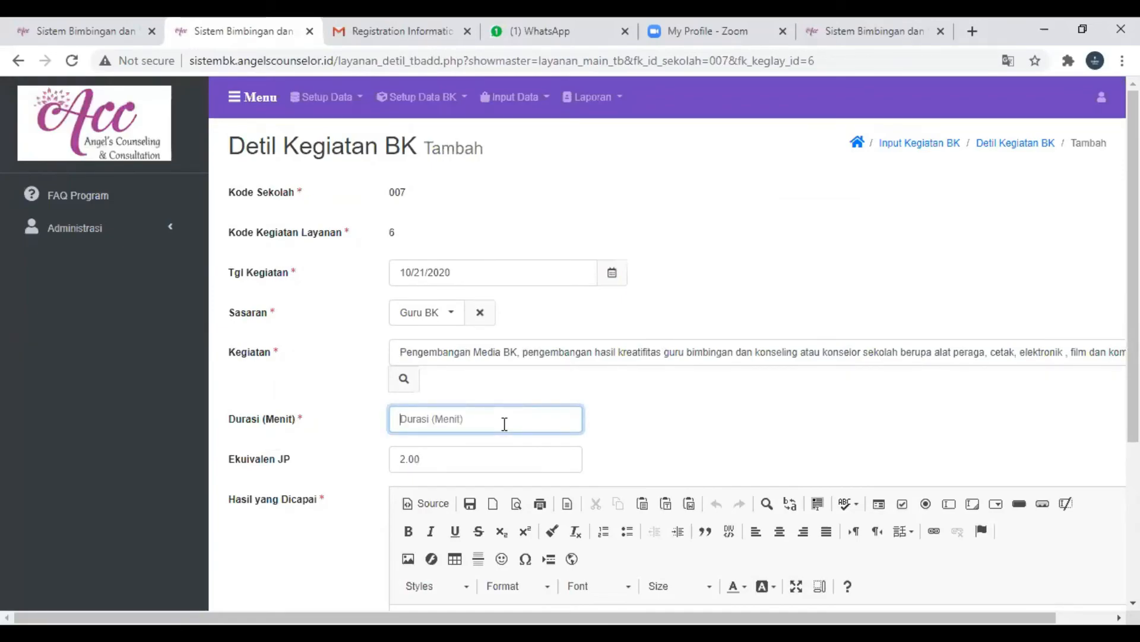
text(2)
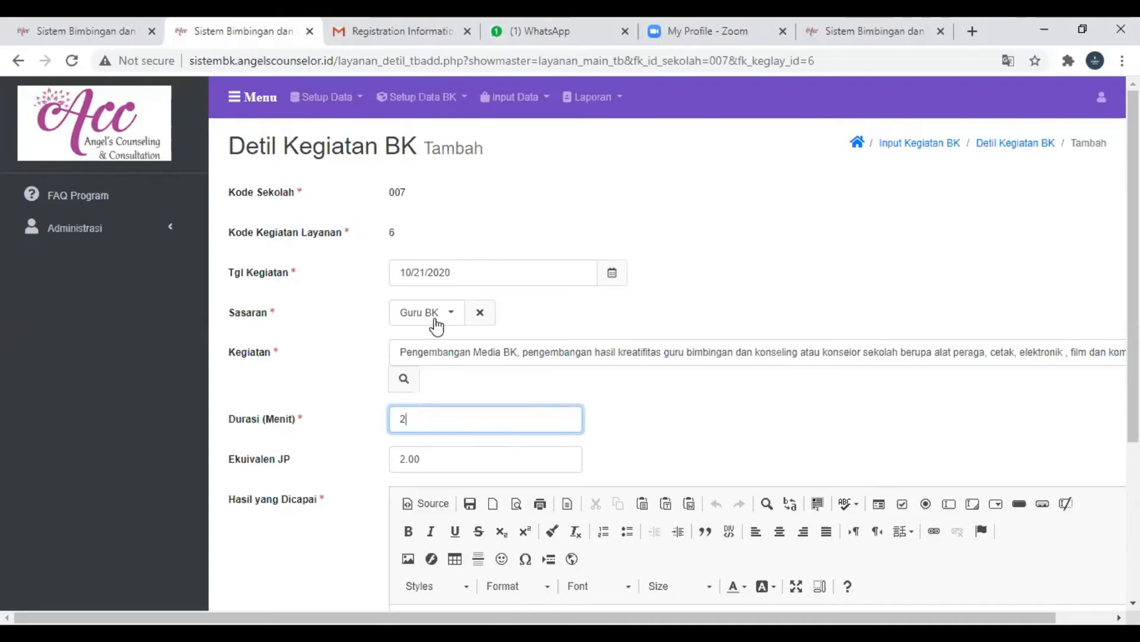
- Set the detail entry's Sasaran to Pihak Lain and choose Kolaborasi dengan Guru as its Kegiatan
click(430, 319)
click(434, 364)
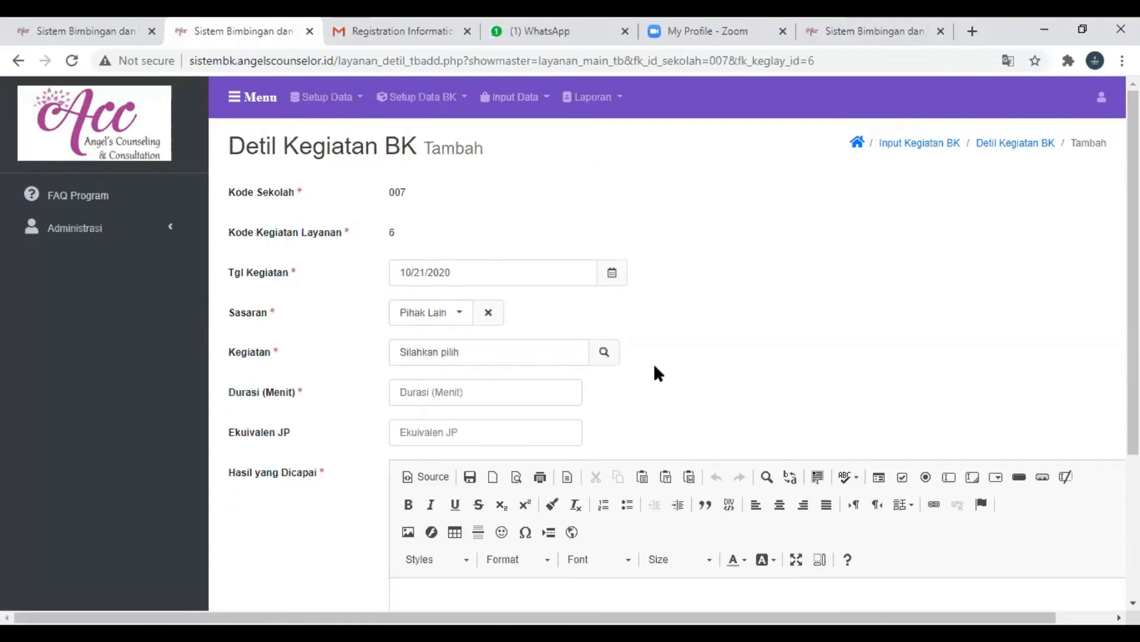
click(604, 355)
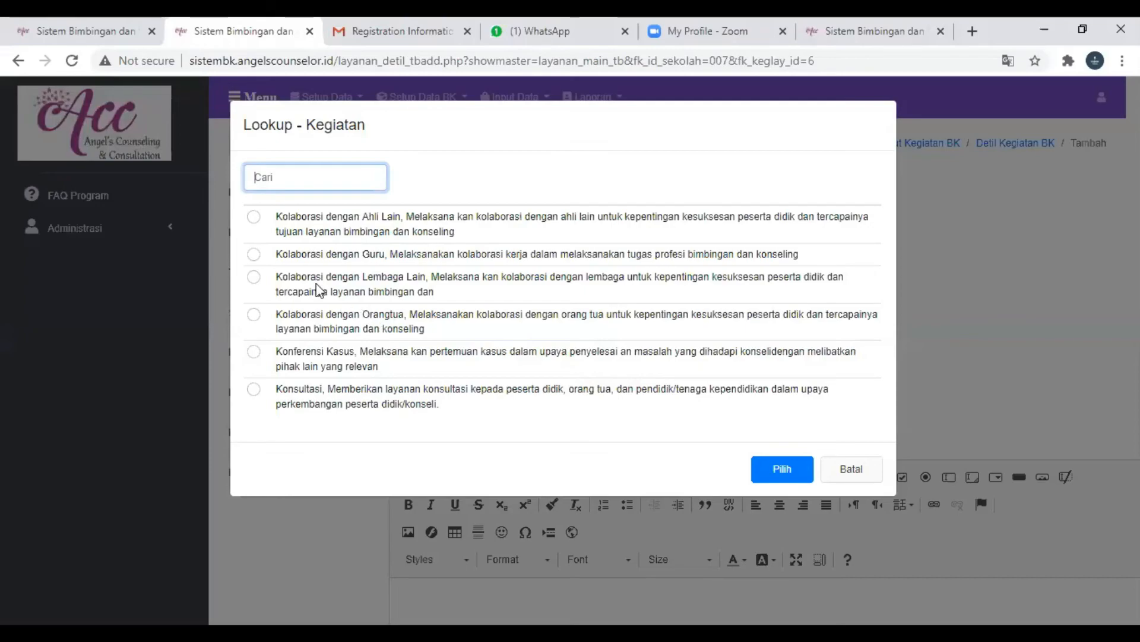
click(254, 218)
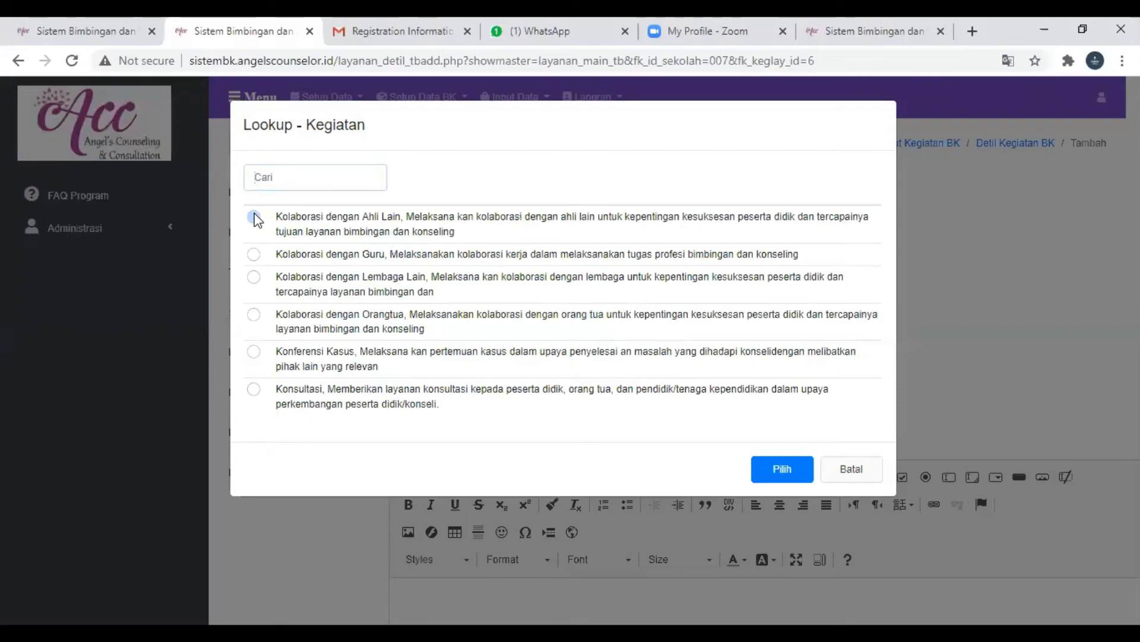
drag(257, 220, 254, 255)
click(254, 254)
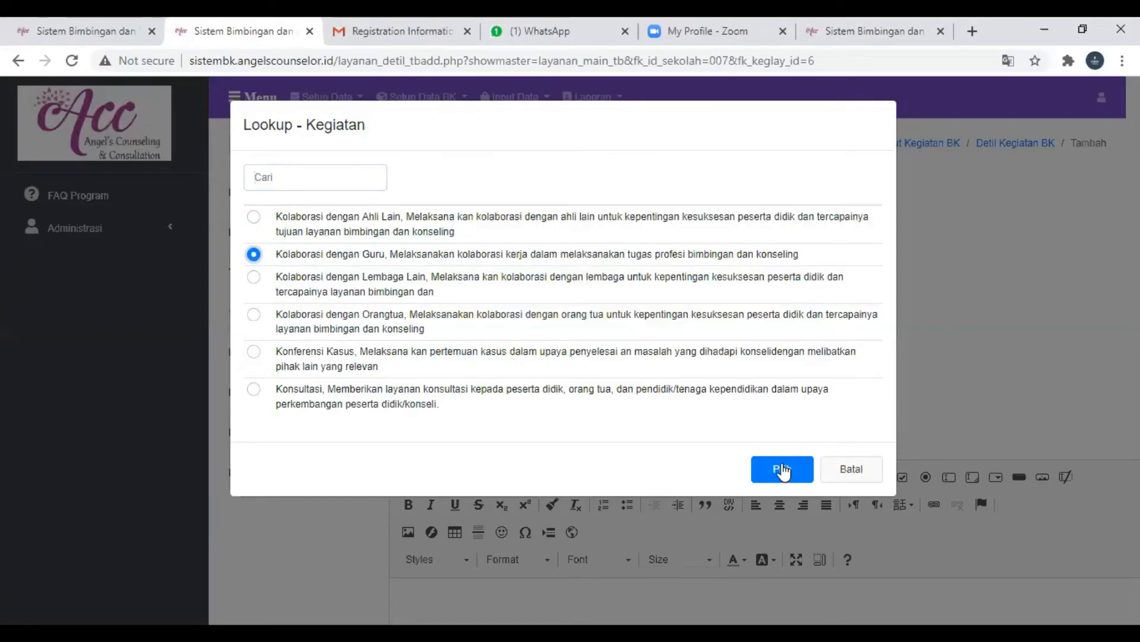
click(783, 470)
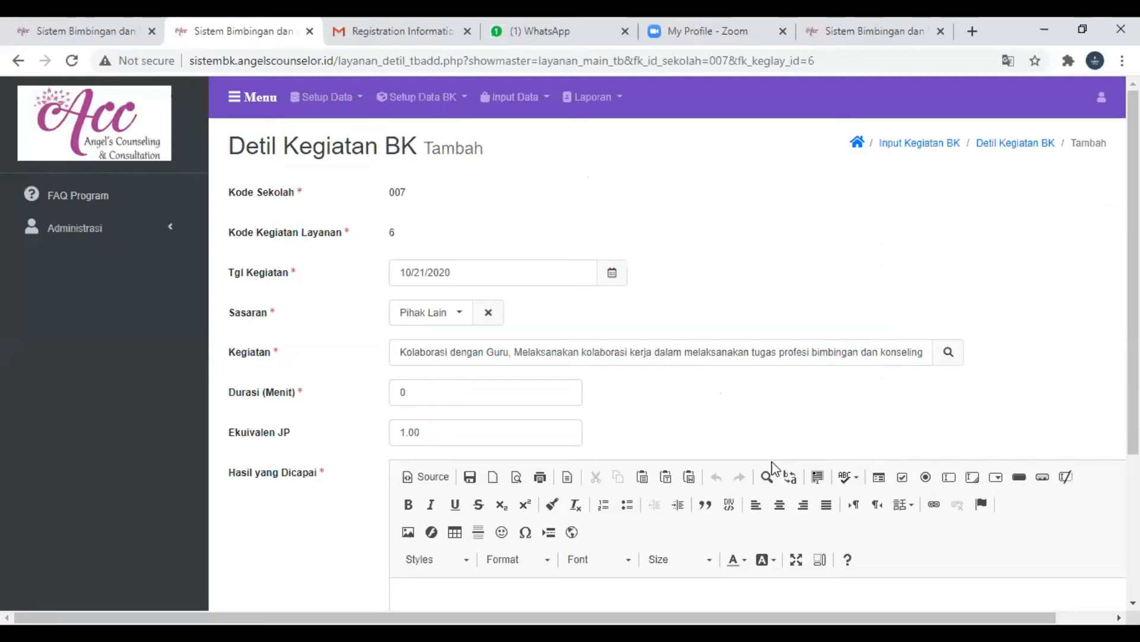
- Set both the Durasi (Menit) and the Ekuivalen JP of the detail entry to 2
click(434, 401)
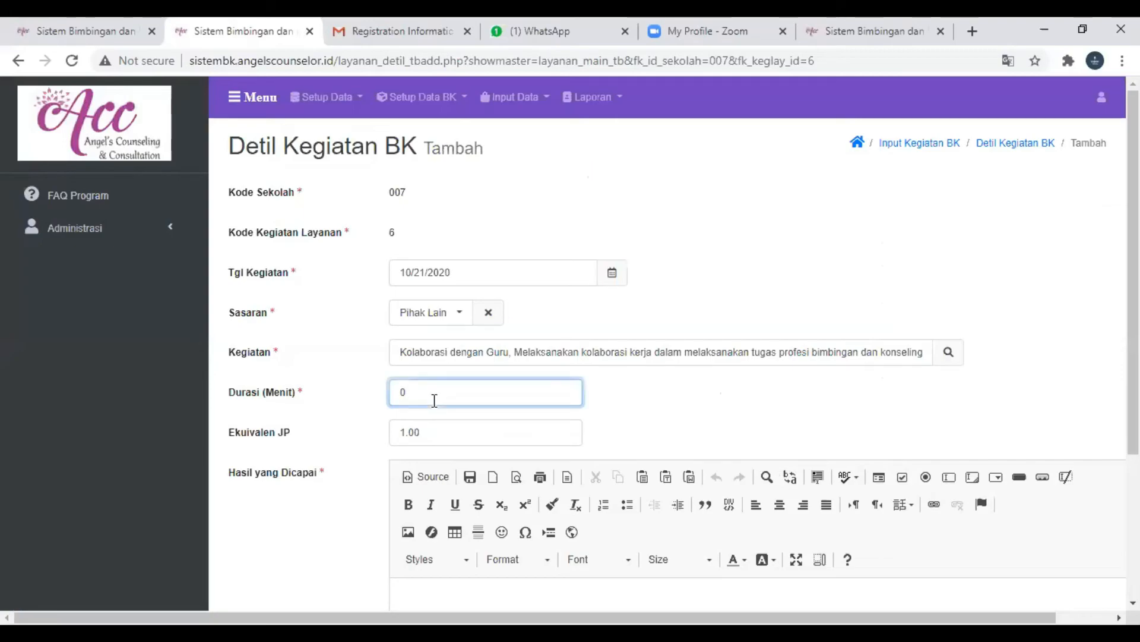
key(BackSpace)
text(2)
click(409, 431)
key(BackSpace)
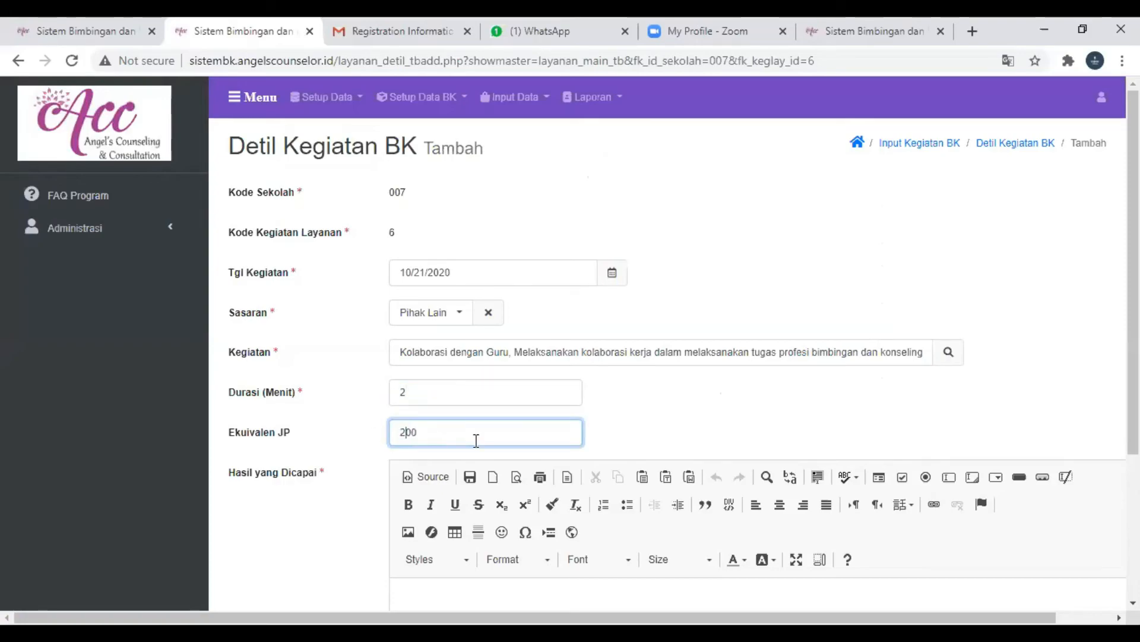
text(2)
scroll(478, 447, down, 3)
key(ctrl+a)
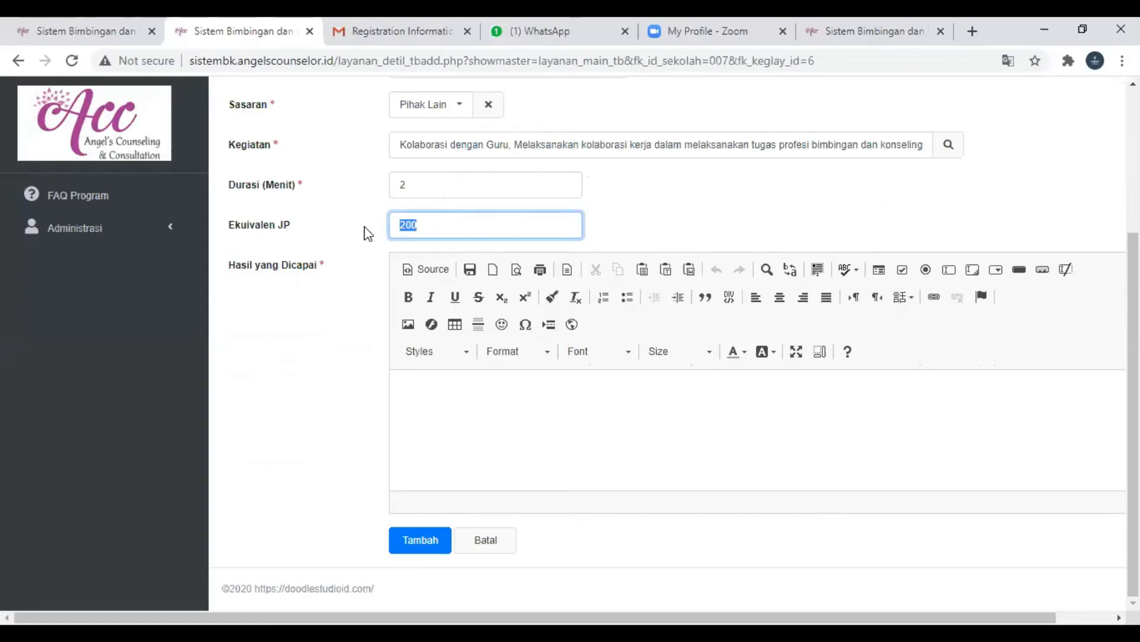
text(2)
- Enter "Anak ini makin baik. ada perkembangan perilaku" as the Hasil yang Dicapai and save the detail entry
click(542, 433)
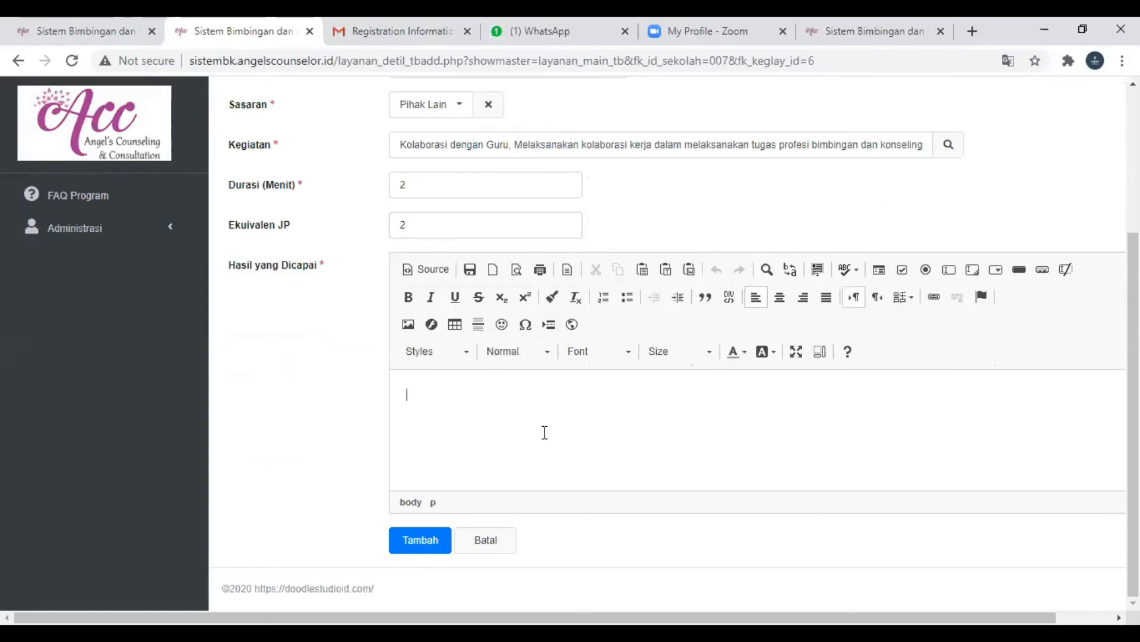
text(Mant)
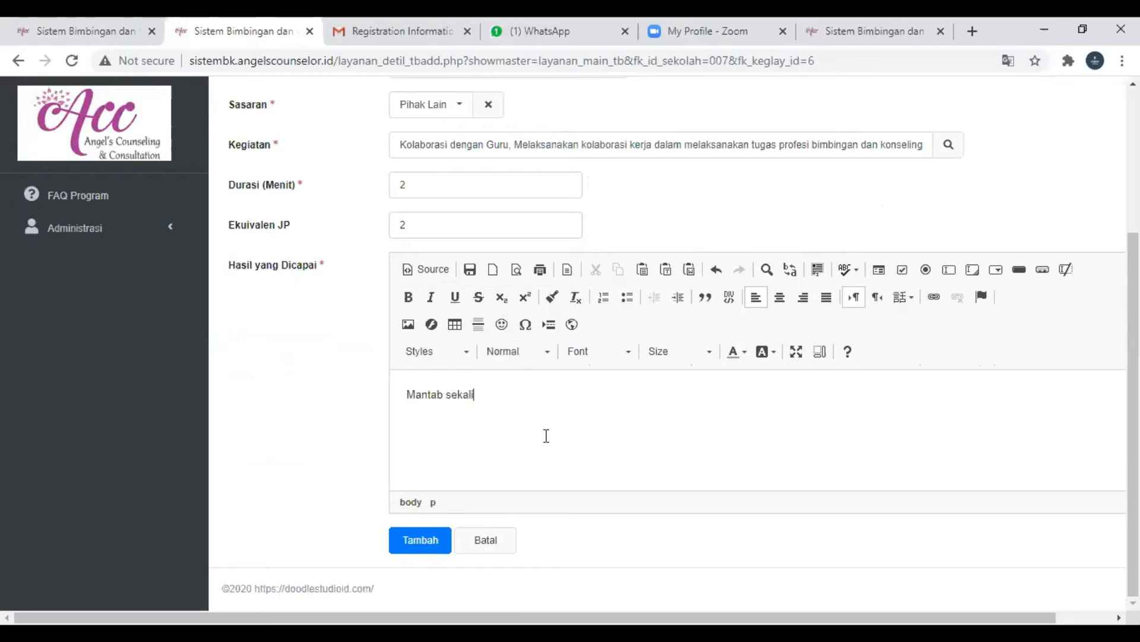
text(ab sekal)
key(BackSpace)
key(BackSpace)
key(BackSpace)
key(BackSpace)
key(BackSpace)
key(BackSpace)
key(BackSpace)
key(BackSpace)
key(BackSpace)
key(BackSpace)
key(BackSpace)
key(BackSpace)
text(Anak )
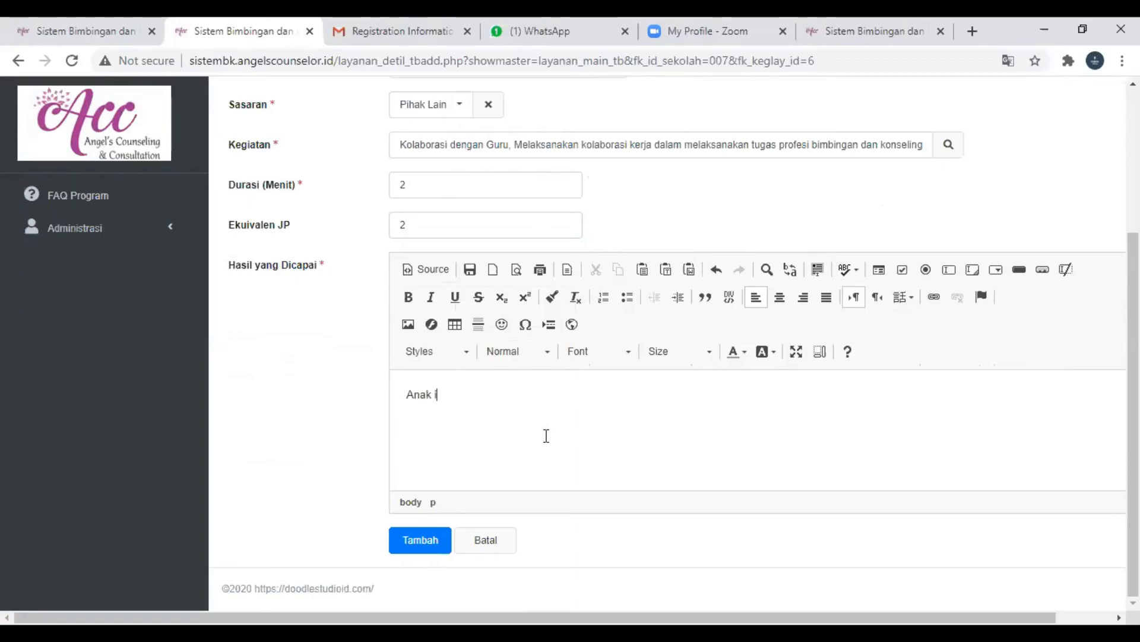
text(ini makin baik. ada)
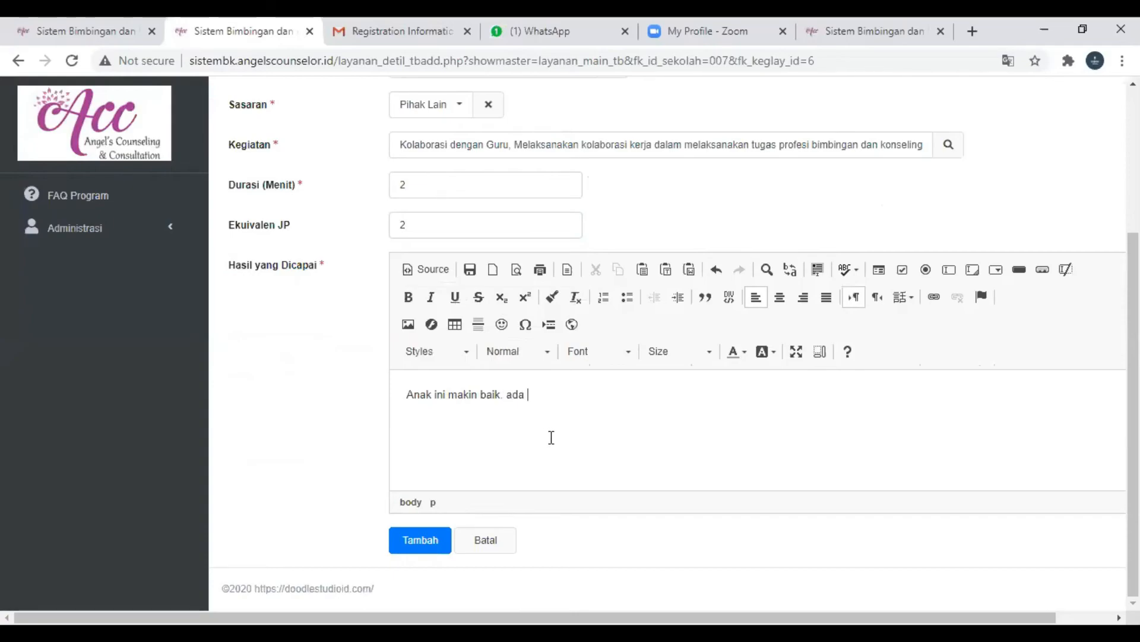
text( perkembangan)
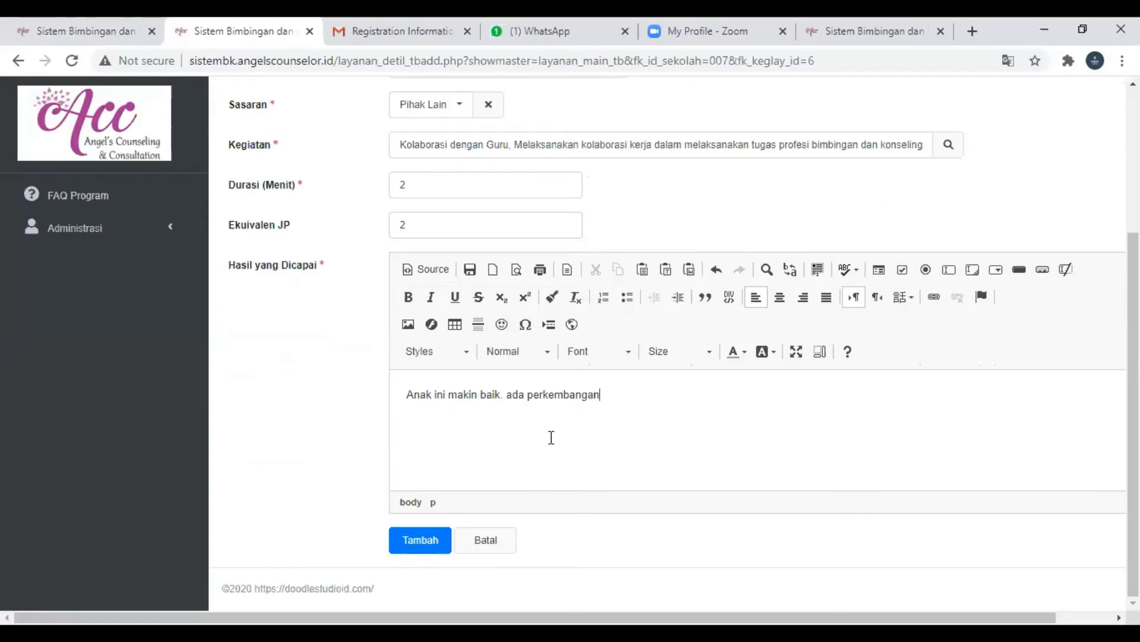
text( perilaku)
click(415, 538)
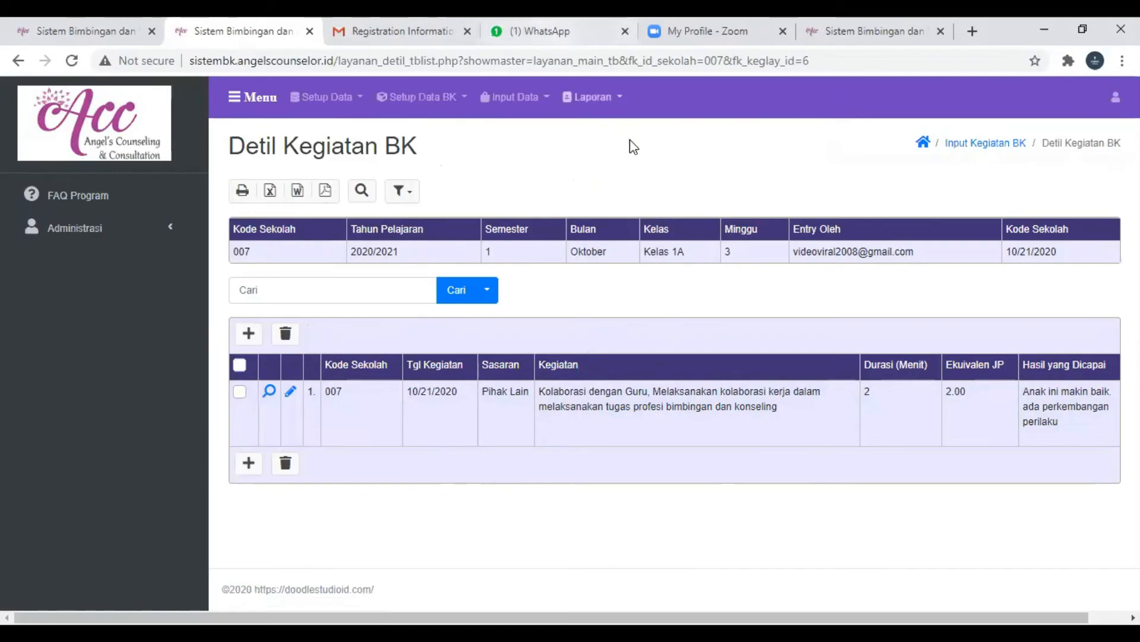
click(249, 463)
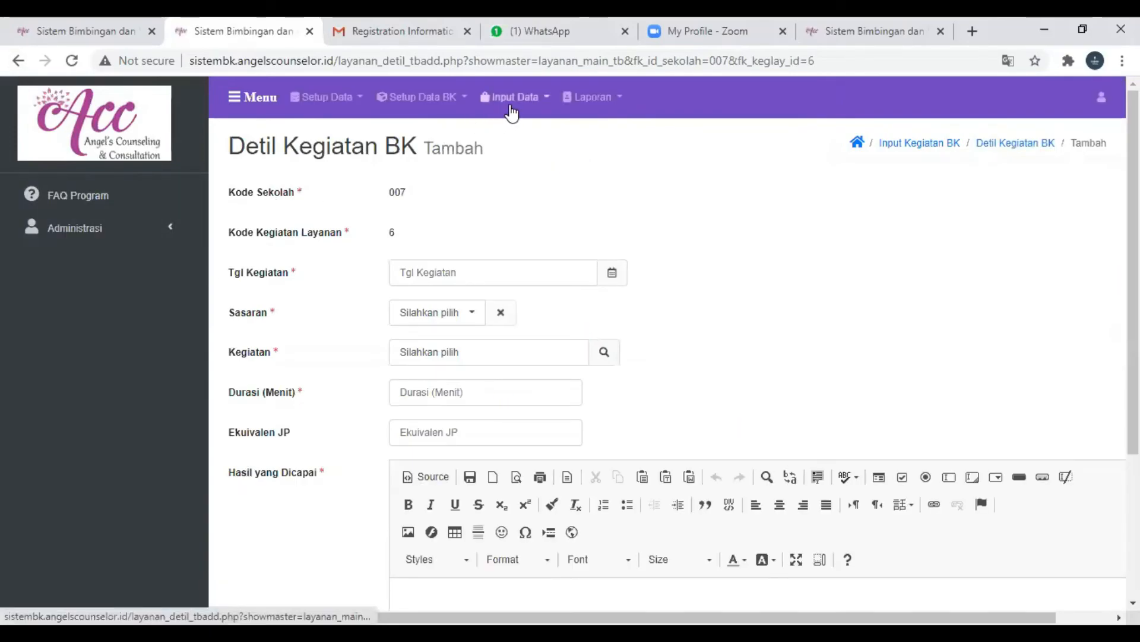
scroll(688, 440, down, 4)
click(486, 539)
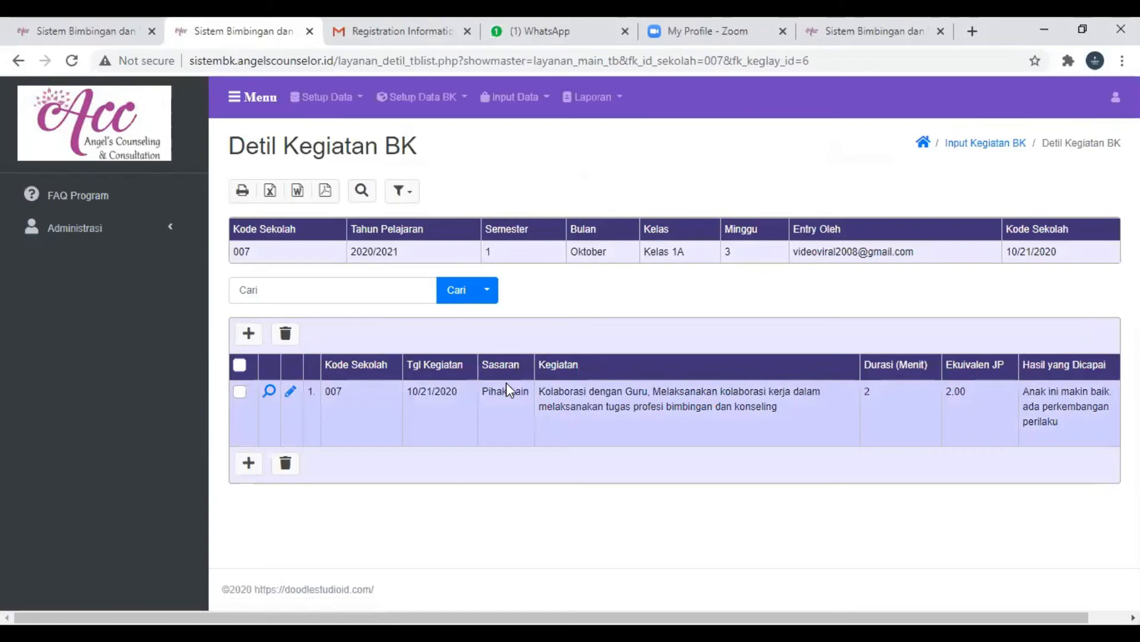
- Generate the Jurnal Harian Kegiatan BK report for Tahun Pelajaran 2020/2021 and review its rows
click(601, 98)
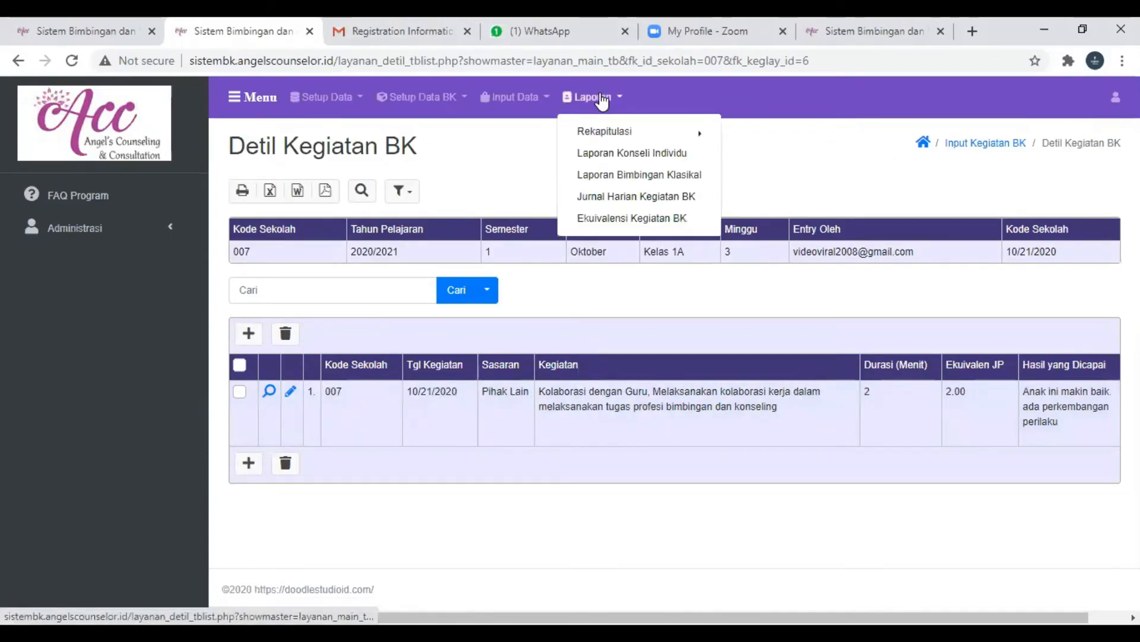
mouse_move(593, 137)
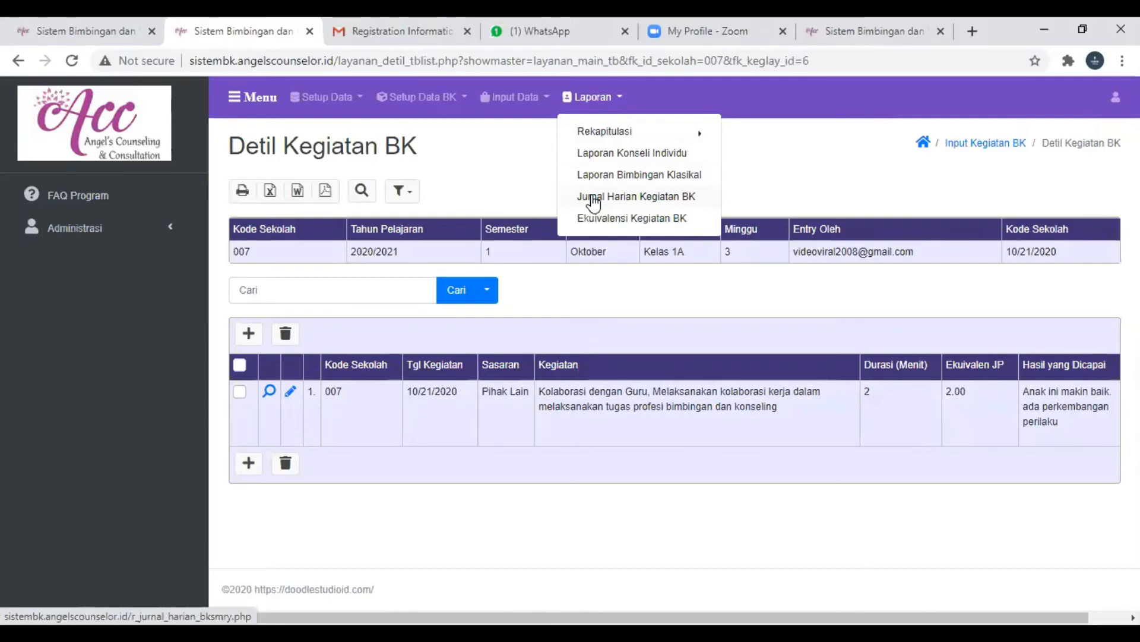
click(647, 198)
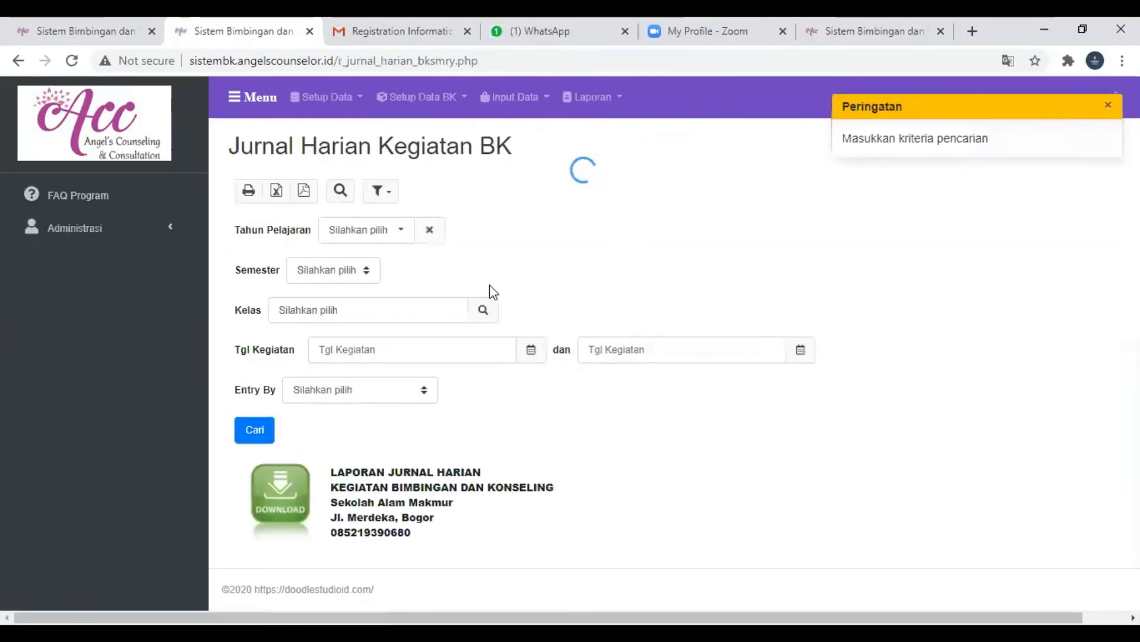
click(374, 233)
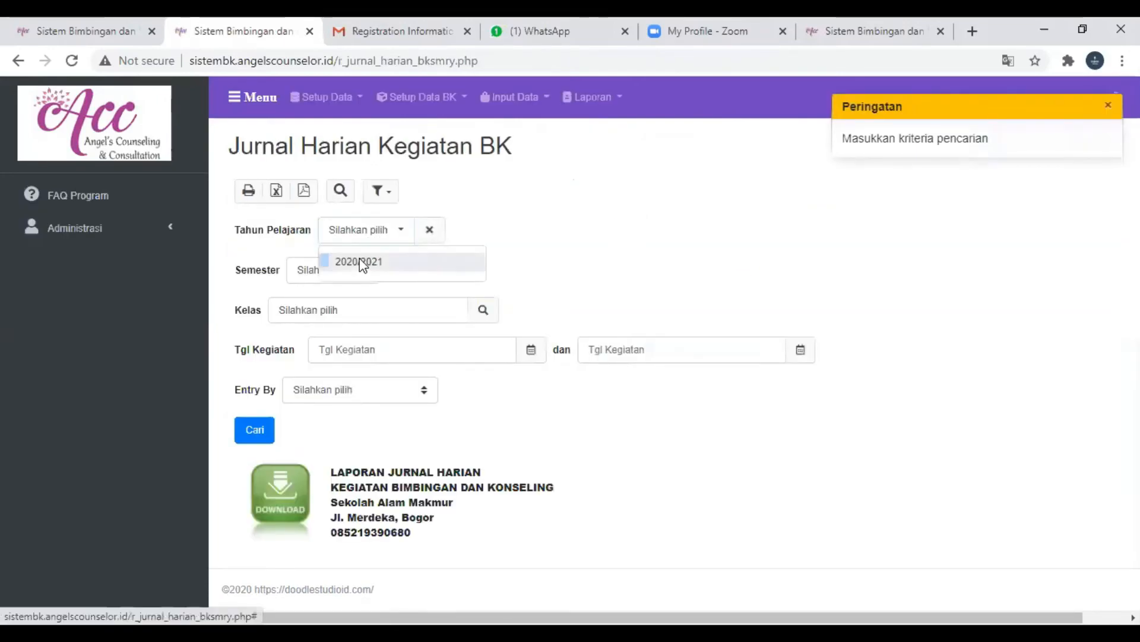
click(363, 261)
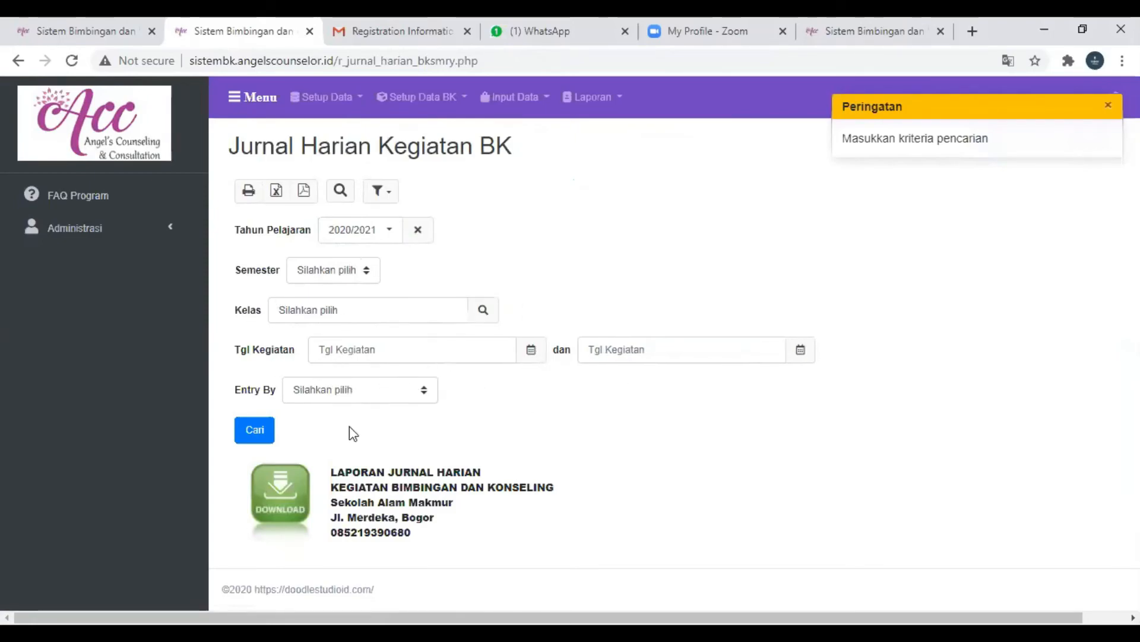
click(252, 435)
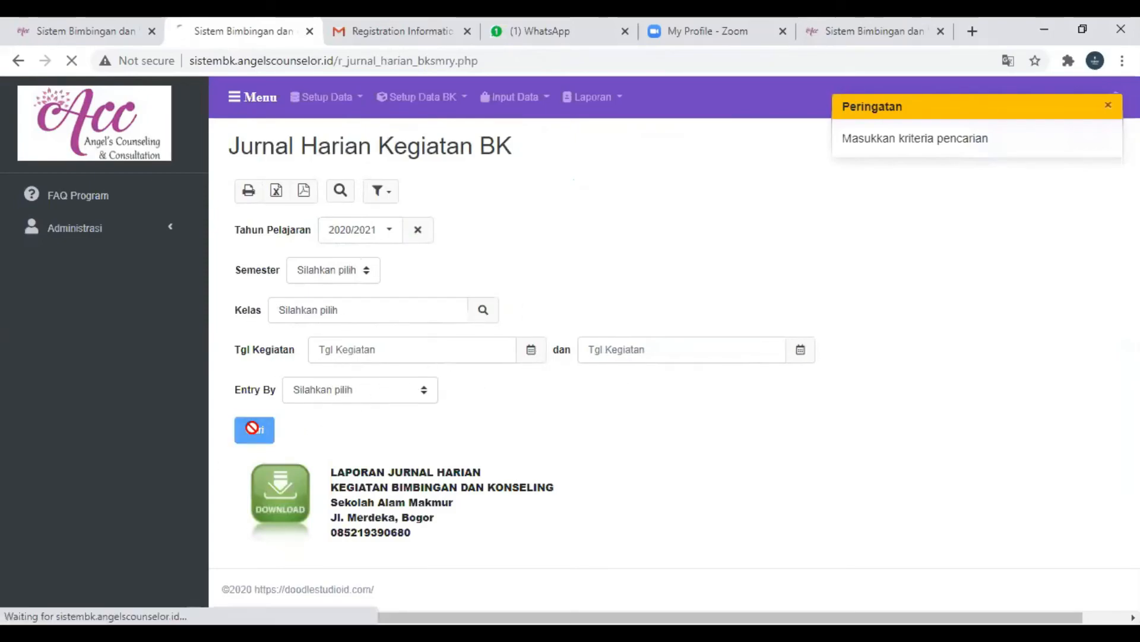
scroll(466, 394, down, 5)
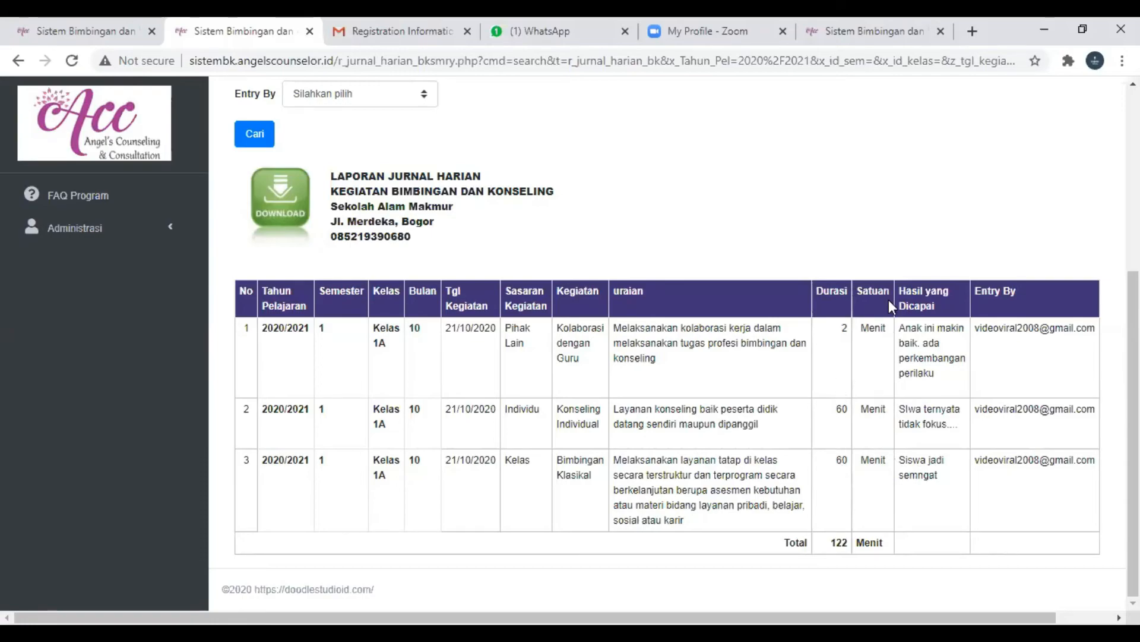
scroll(653, 473, up, 2)
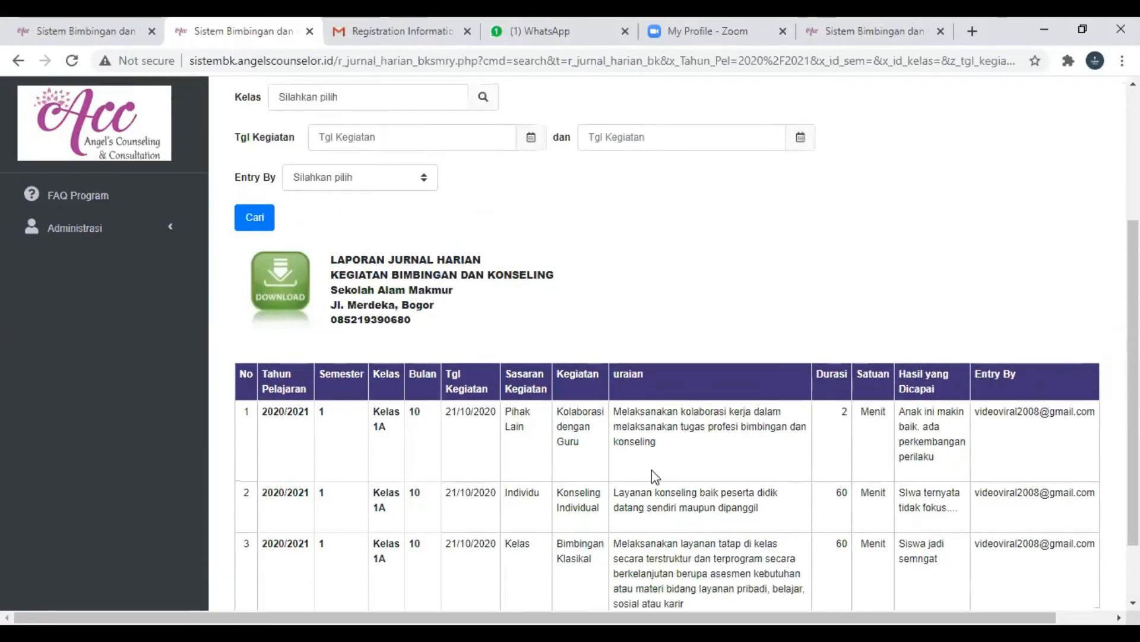
scroll(652, 472, down, 2)
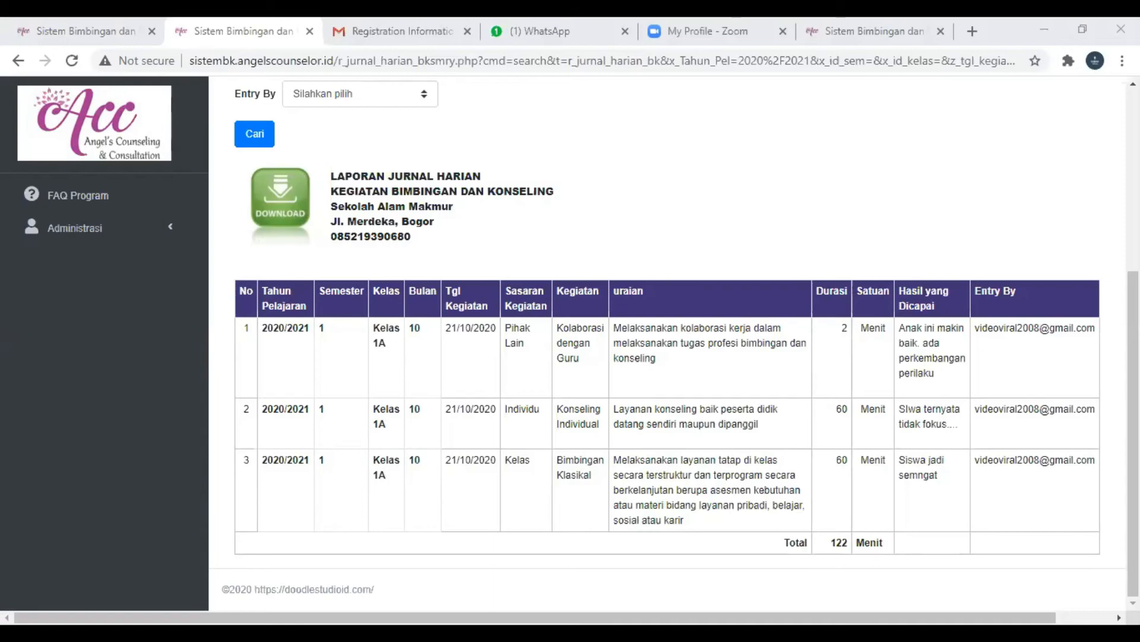
scroll(670, 183, up, 5)
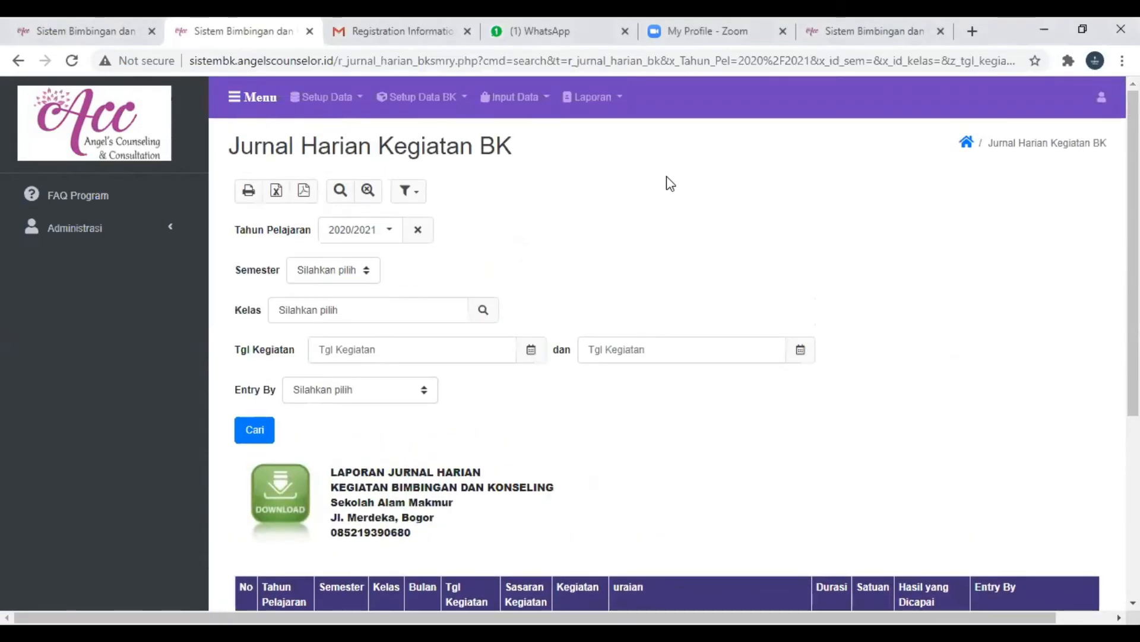
- Generate the Ekuivalensi Kegiatan BK report for Tahun Pelajaran 2020/2021 and review its equivalence totals
click(611, 100)
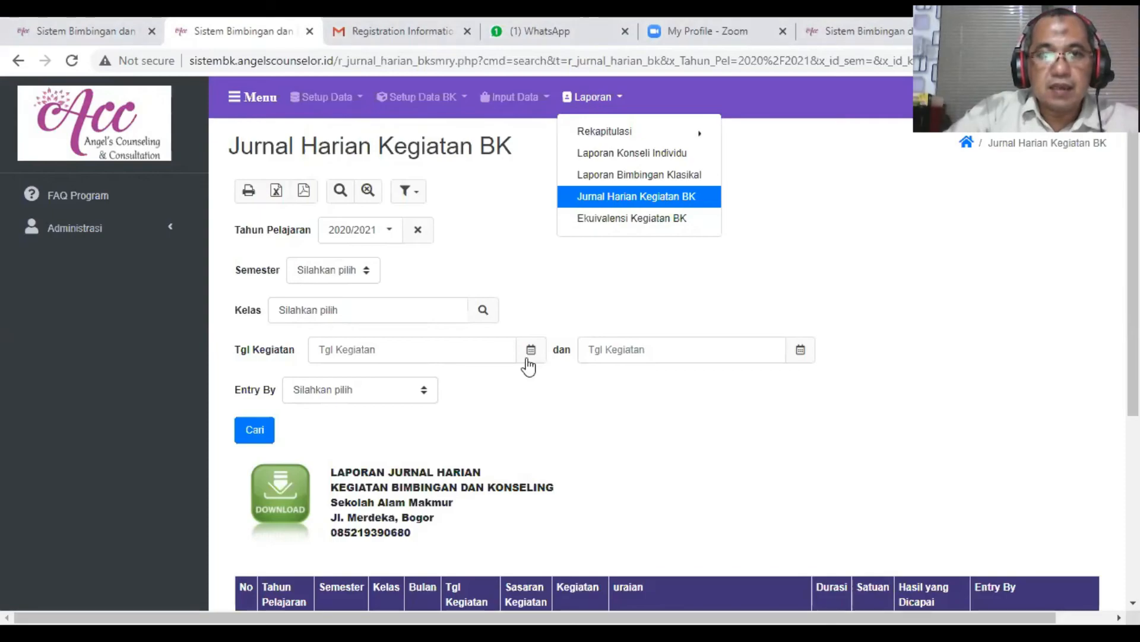
click(511, 101)
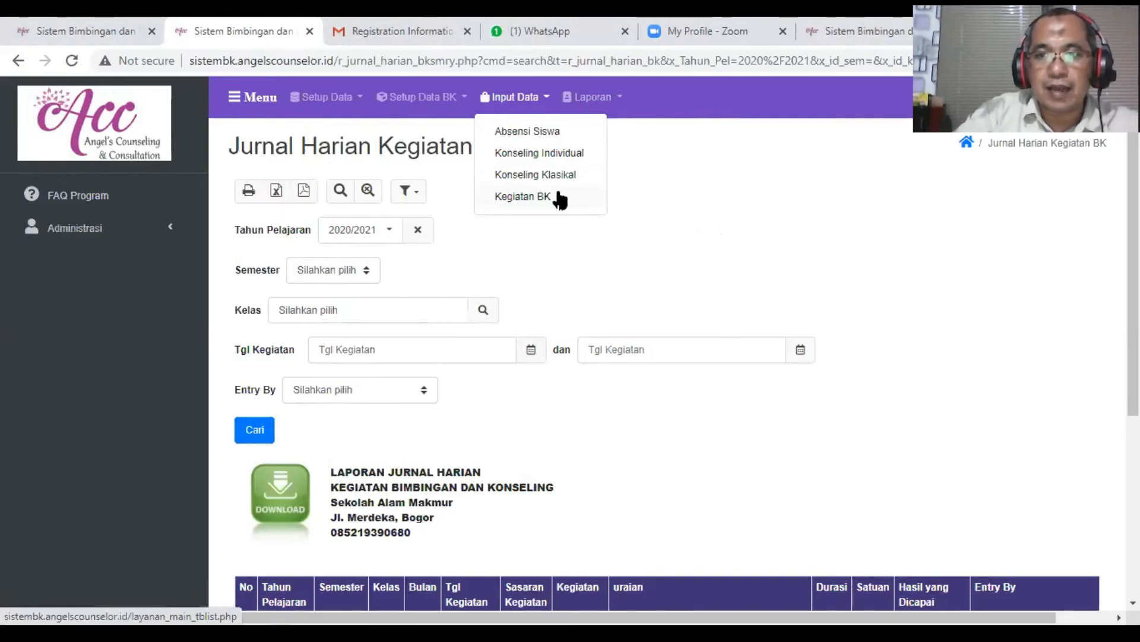
click(615, 102)
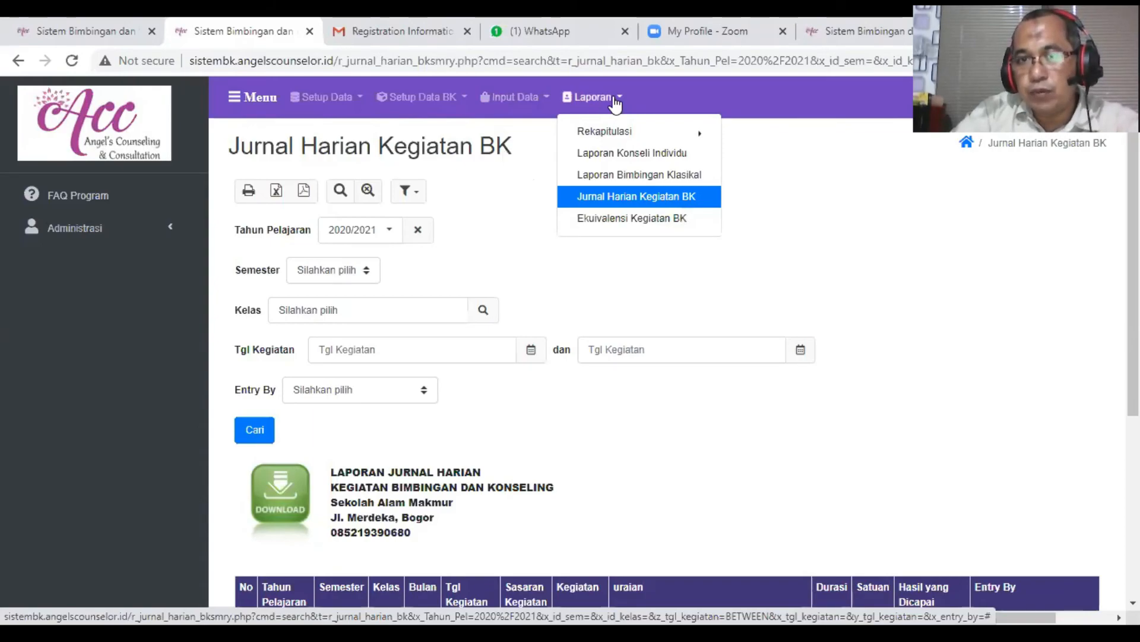
click(638, 220)
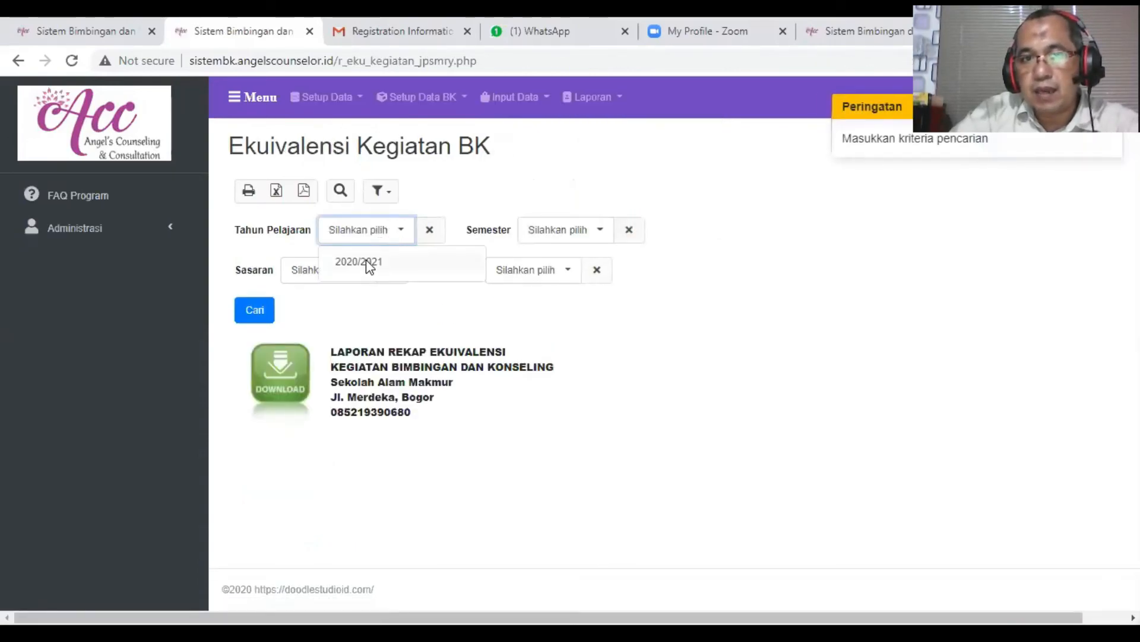
click(366, 261)
click(268, 306)
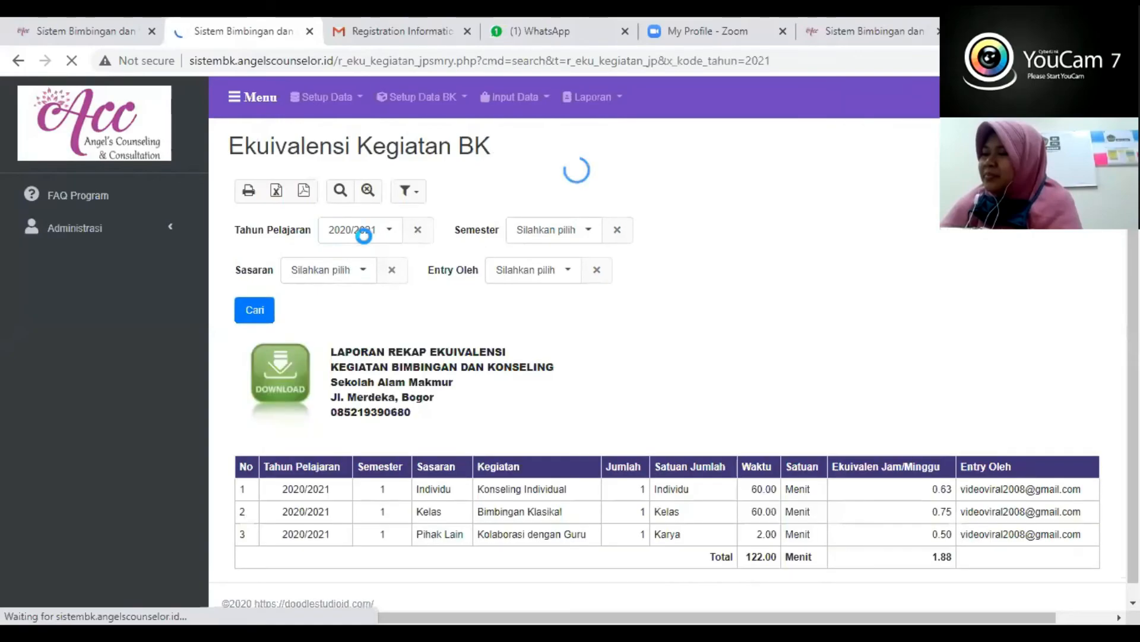
scroll(480, 496, down, 1)
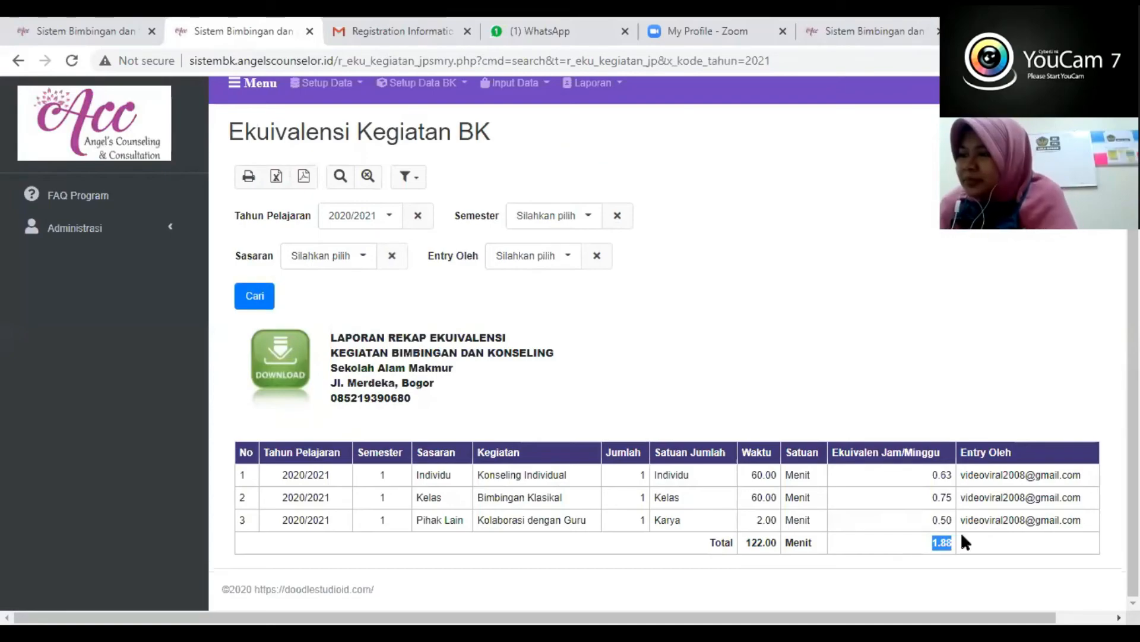
- Filter the Ekuivalensi Kegiatan BK report by the entry author's e-mail in Entry Oleh
click(544, 262)
click(534, 286)
click(254, 296)
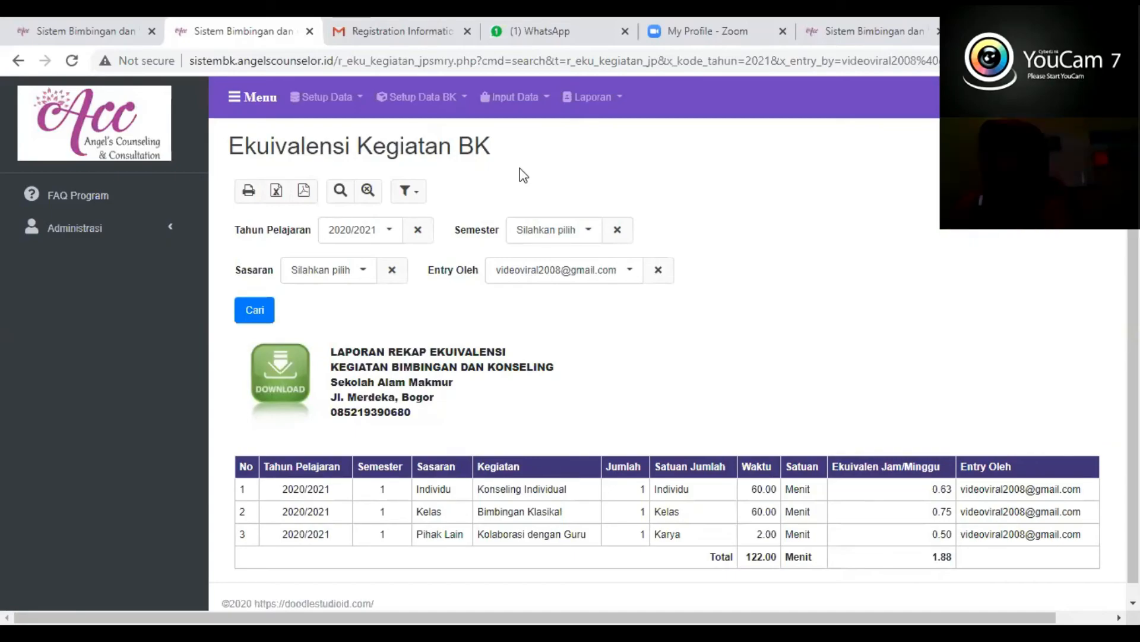
- Delete the Kolaborasi dengan Guru detail entry from the Kelas 1A record in Kegiatan BK
click(547, 98)
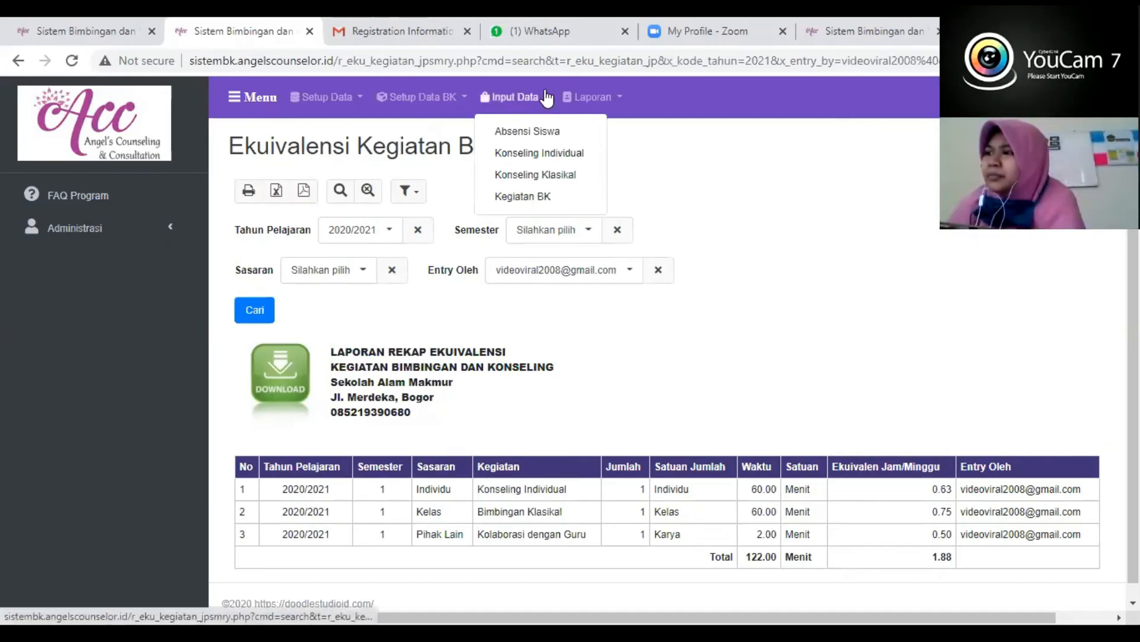
click(534, 198)
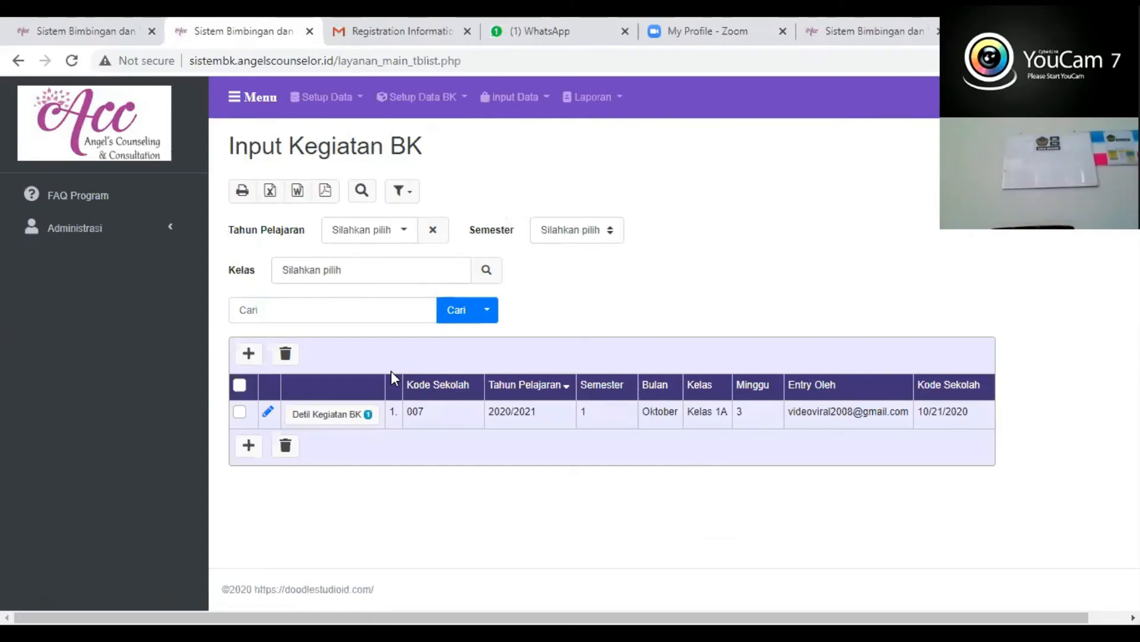
click(325, 421)
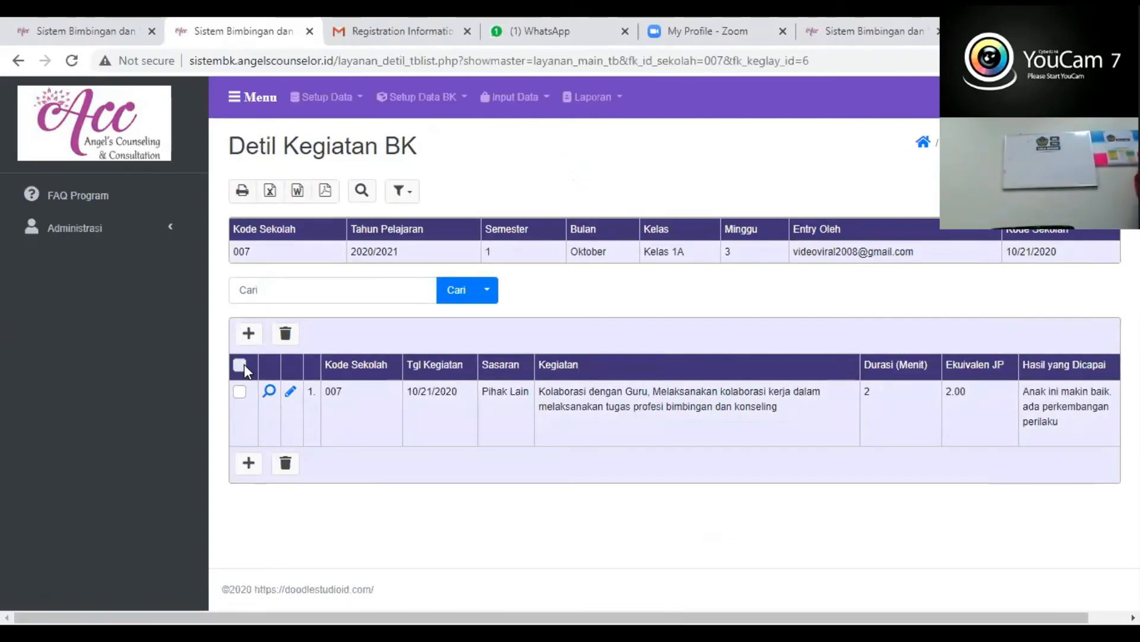
click(241, 365)
click(285, 334)
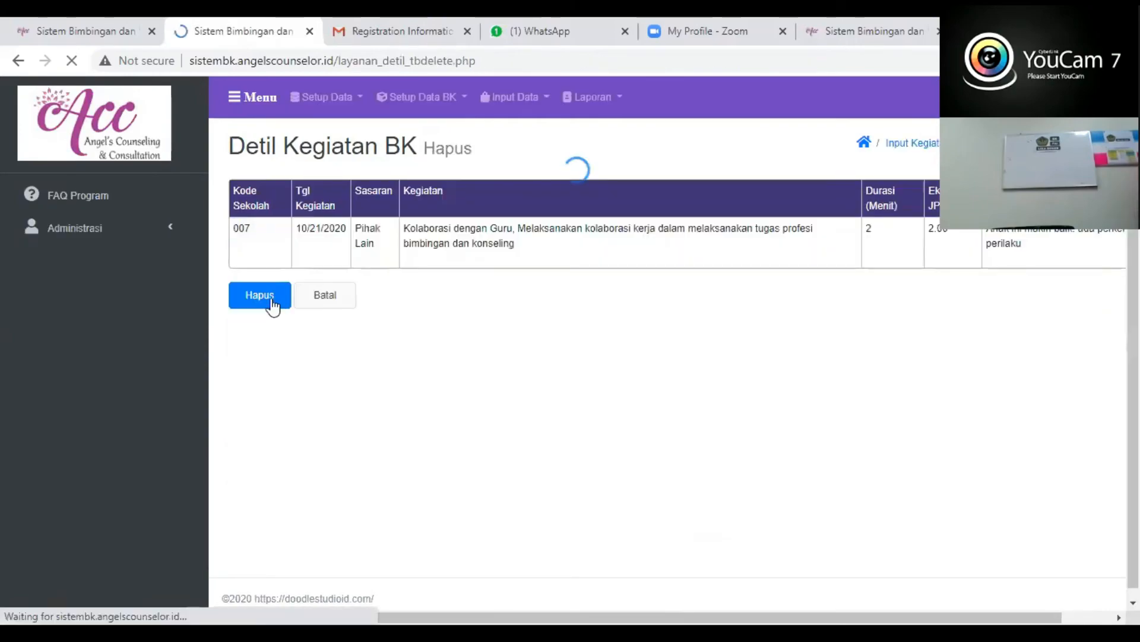
click(263, 295)
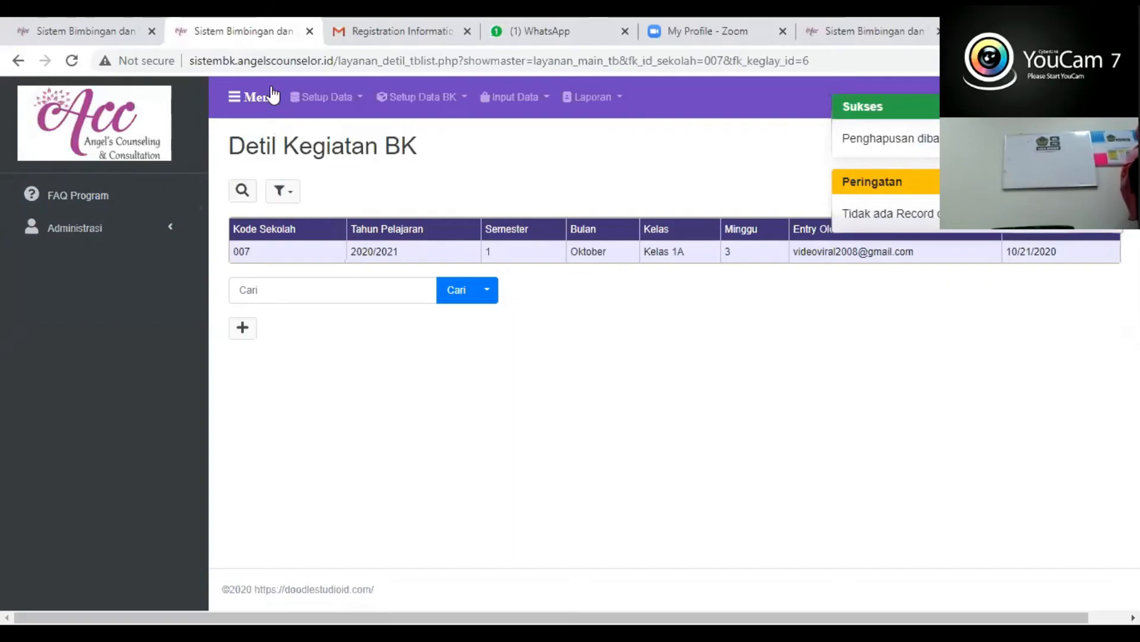
click(17, 62)
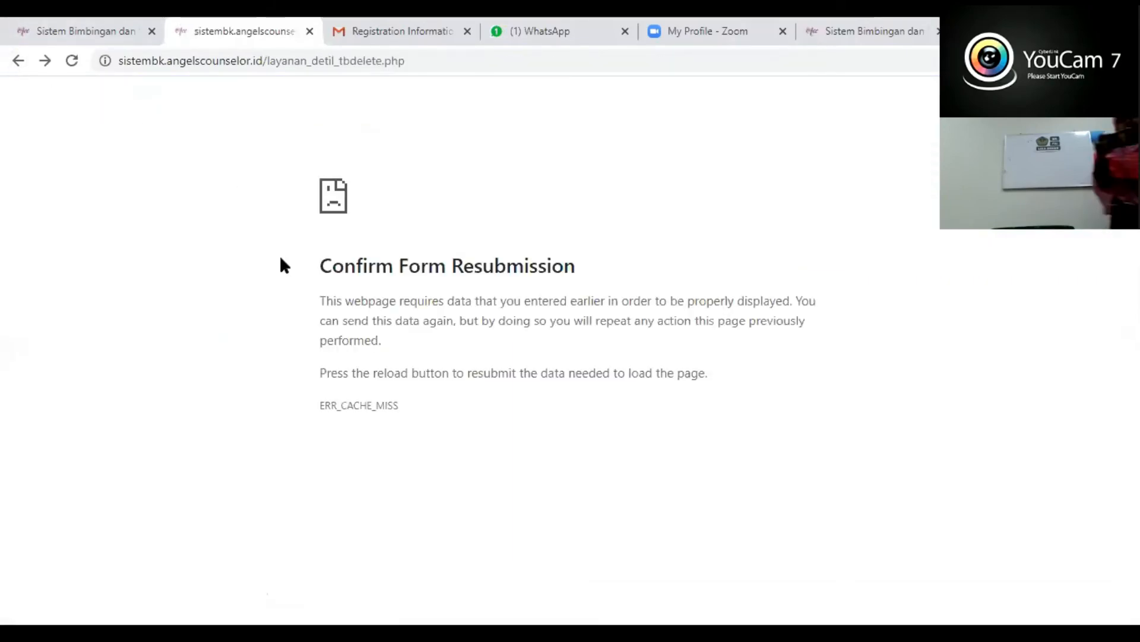
click(72, 61)
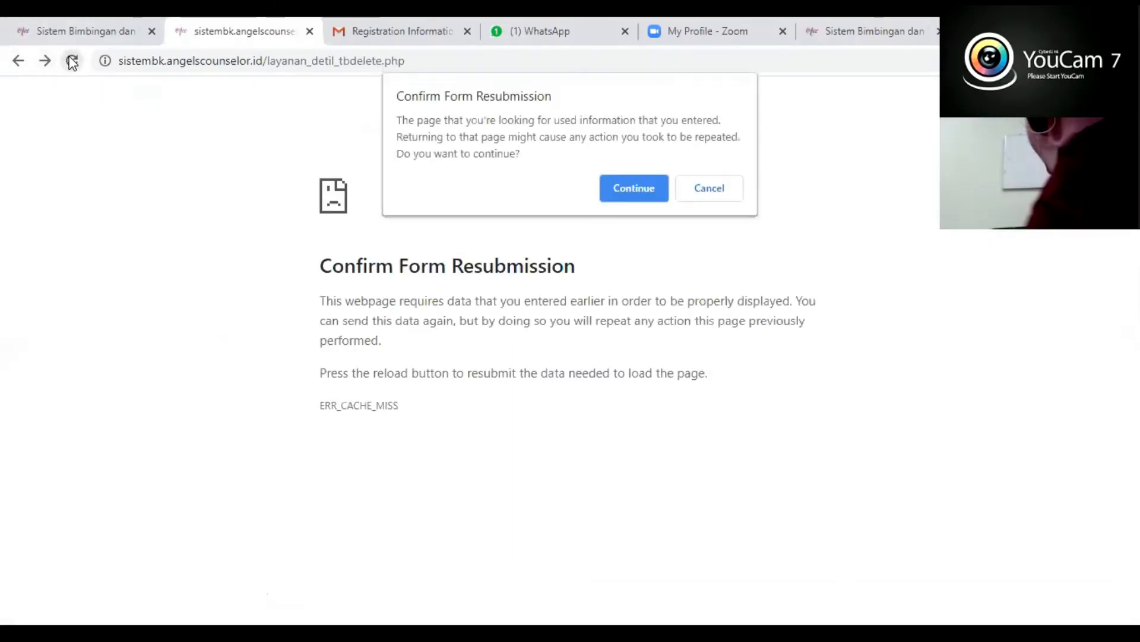
click(634, 189)
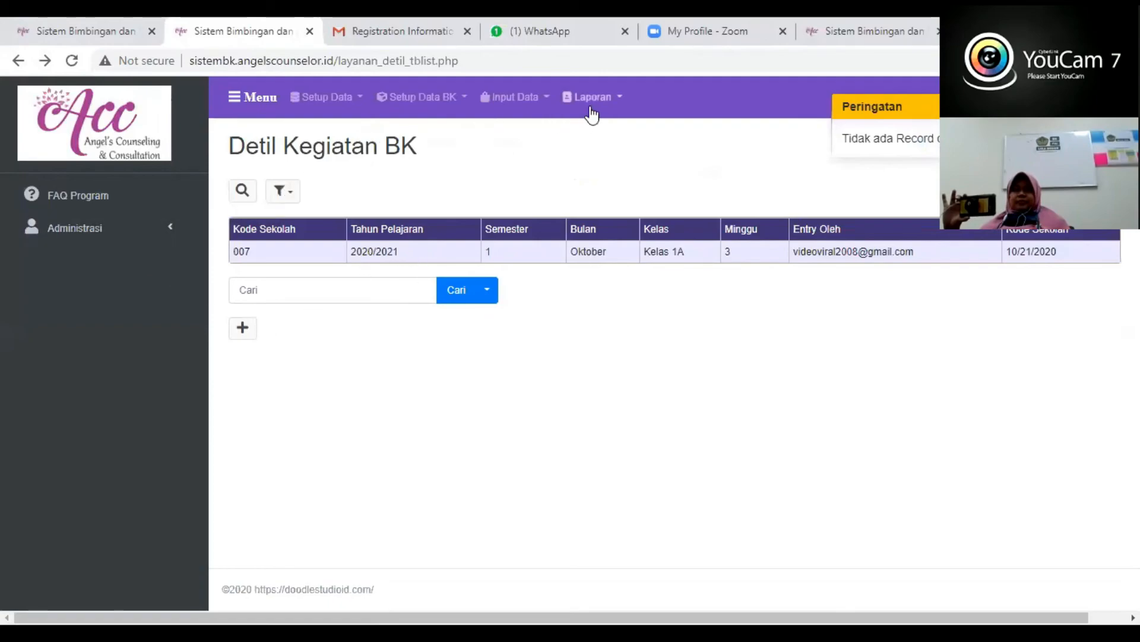
- Delete the Kelas 1A October record from Input Kegiatan BK
click(515, 98)
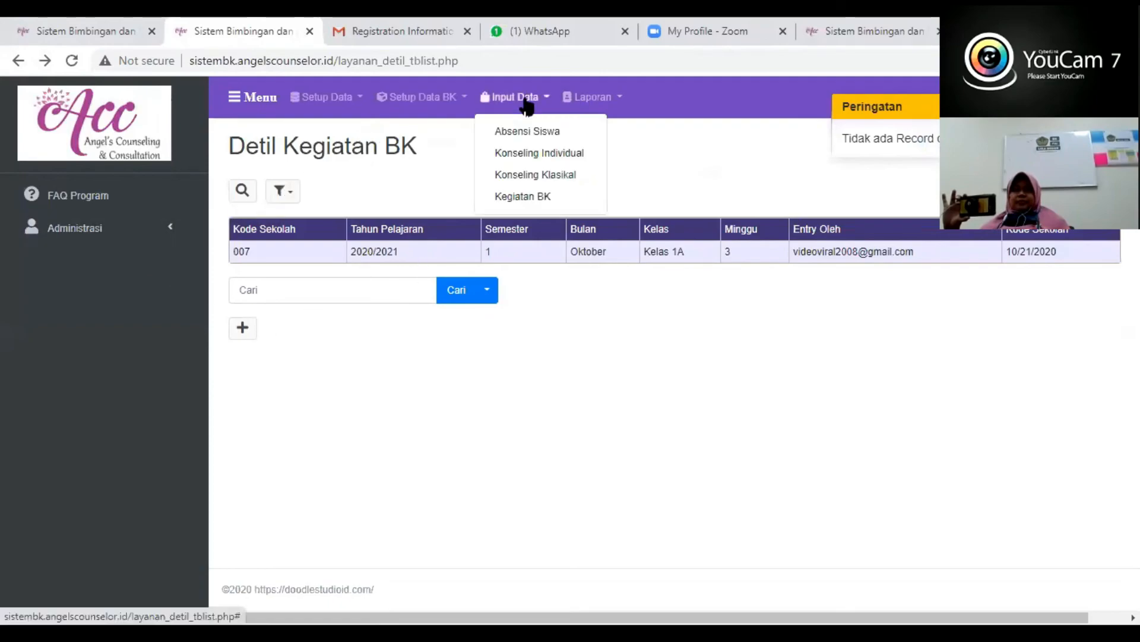
click(506, 197)
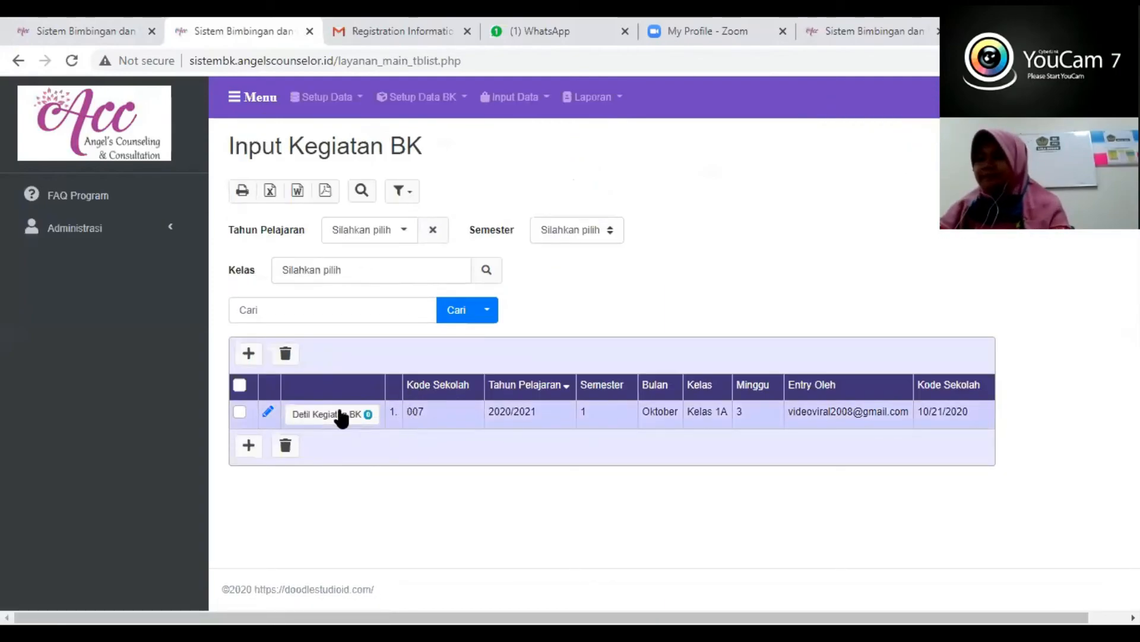
click(240, 386)
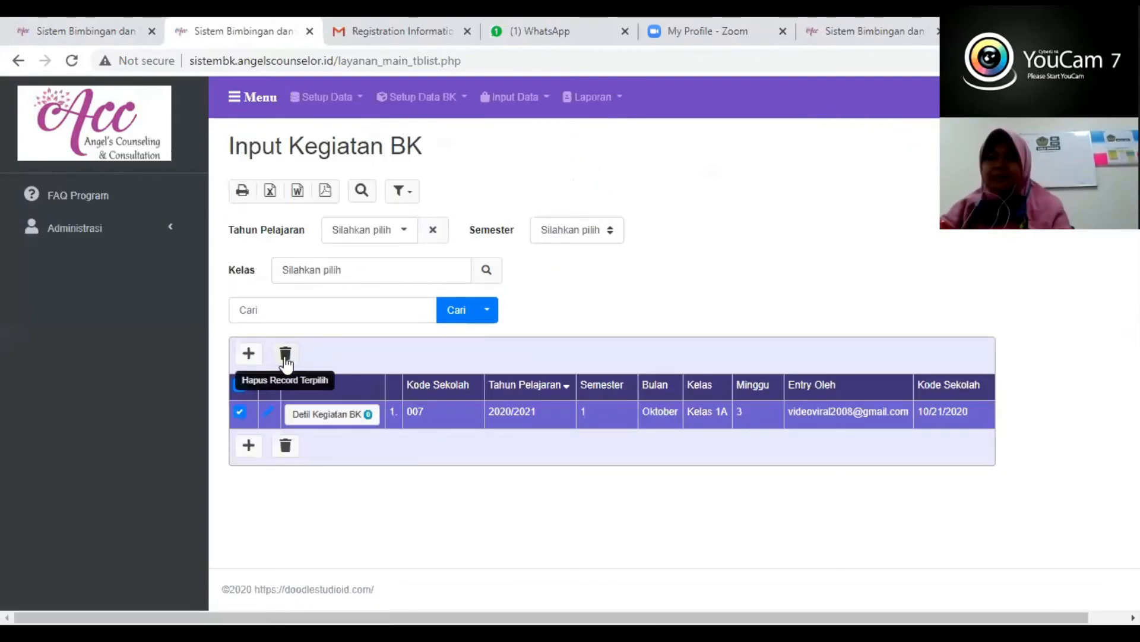
click(285, 353)
click(255, 252)
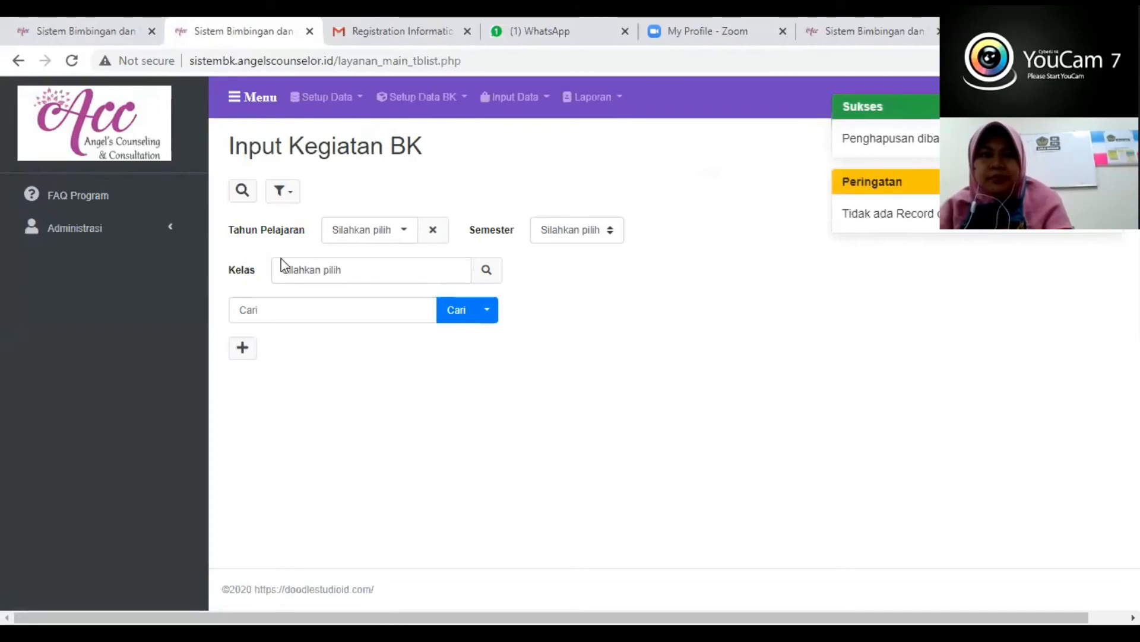
- Delete the Kelas 1A Rajin Belajar entry from Konseling Klasikal
click(501, 101)
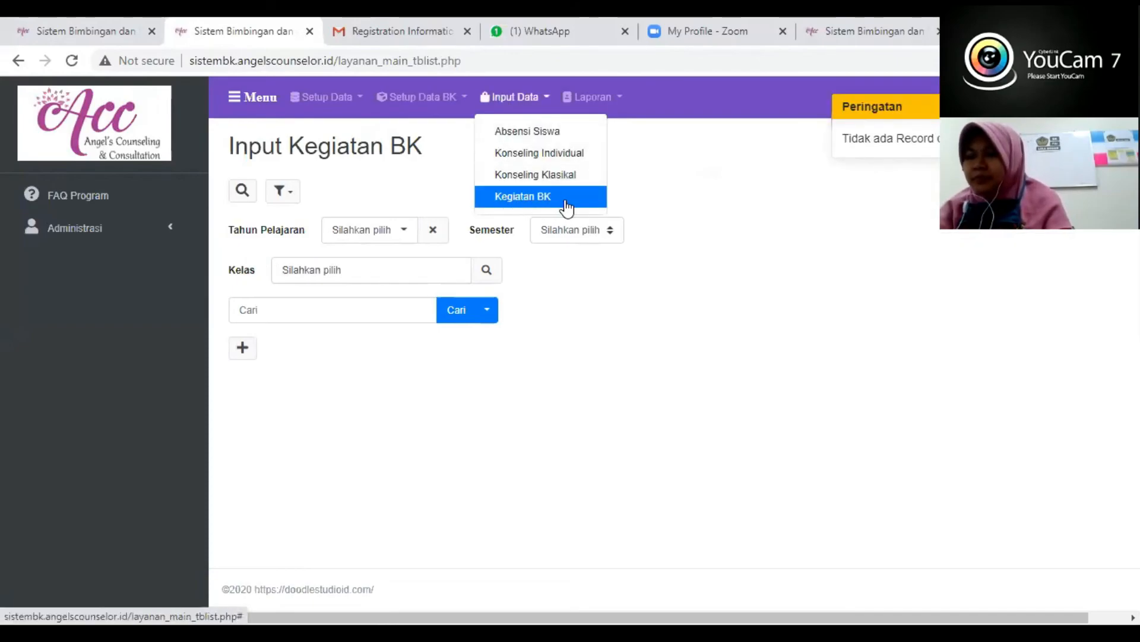
click(550, 178)
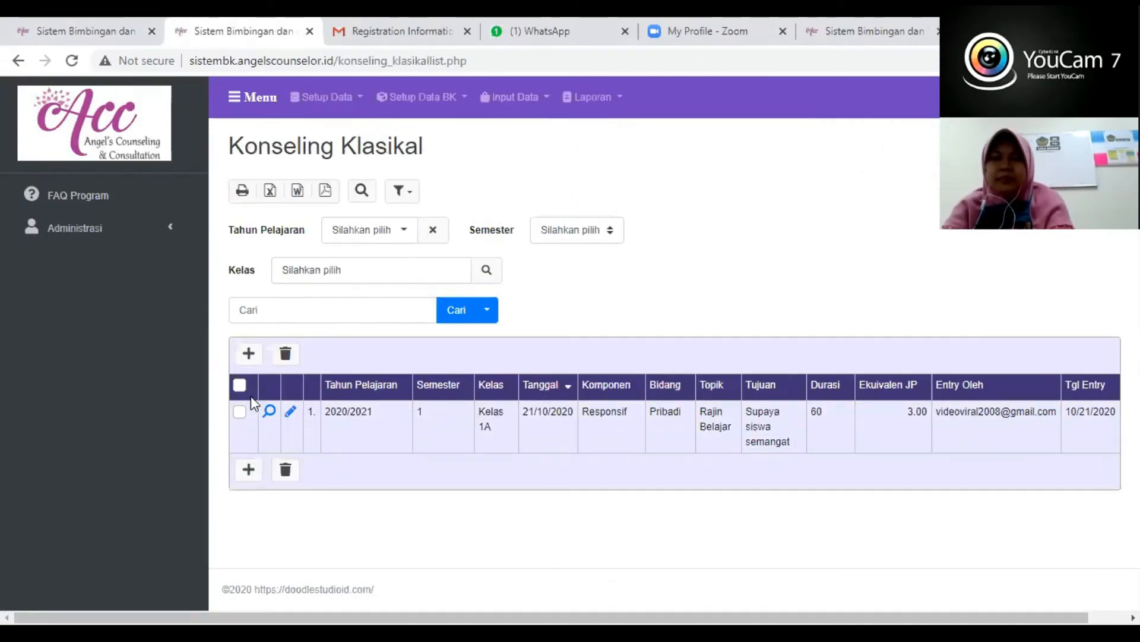
click(239, 385)
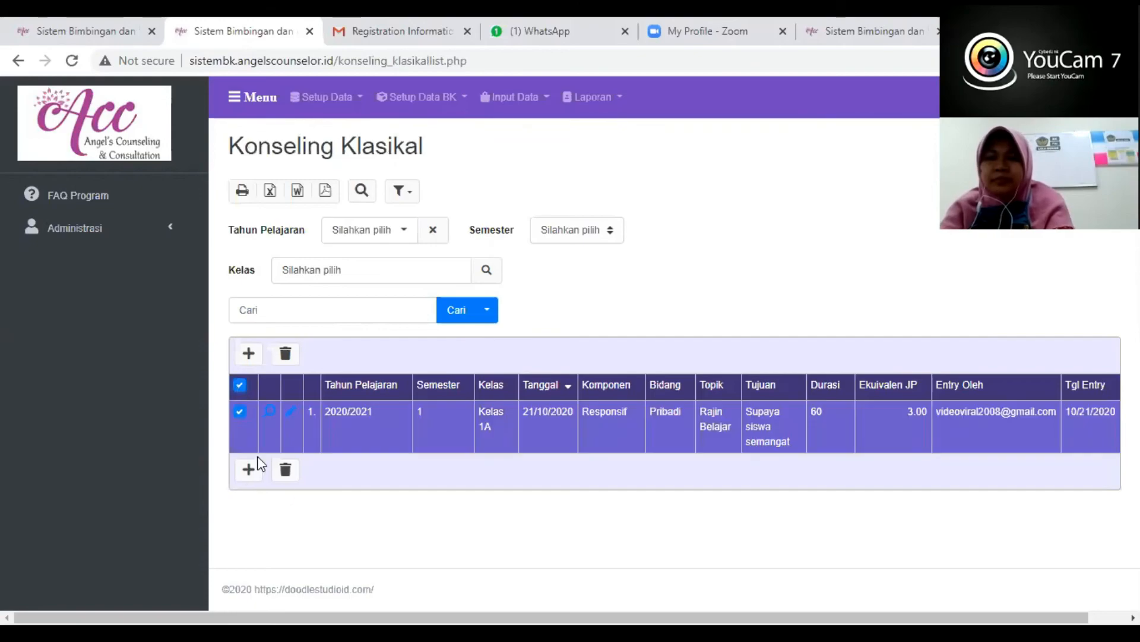
click(285, 470)
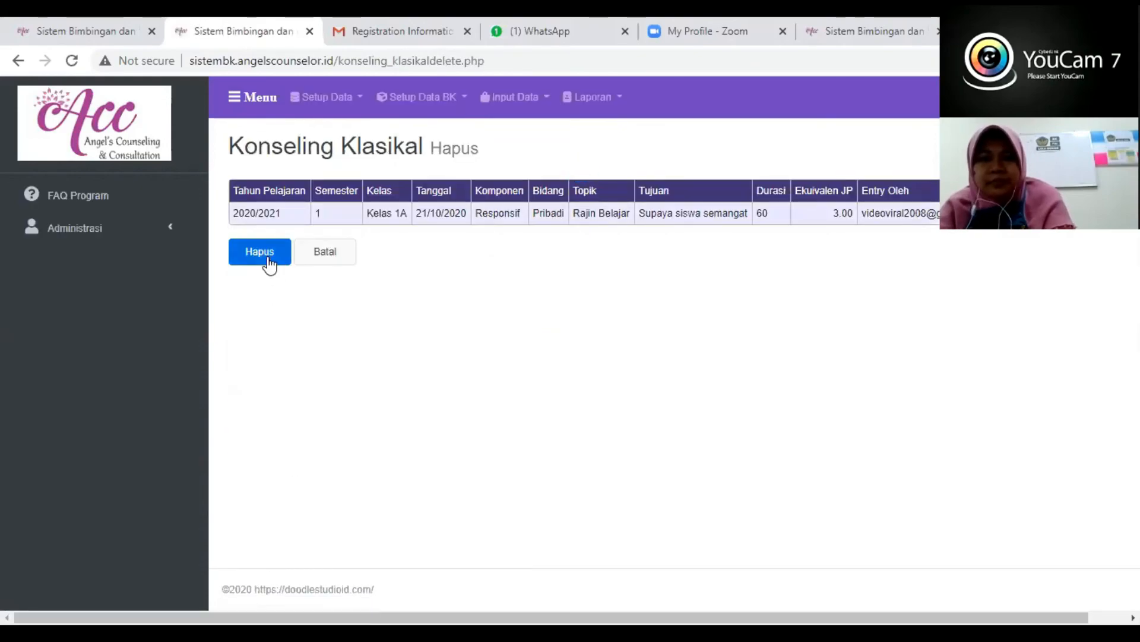
click(269, 261)
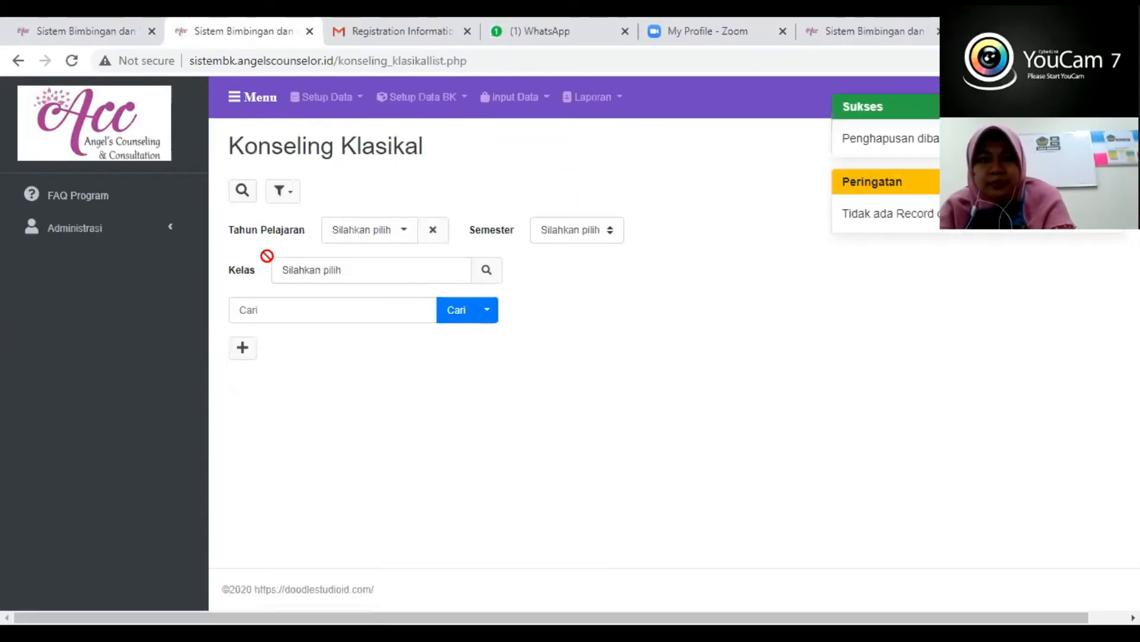
- Delete the Kelas 1A individual counseling entry dated 21/10/2020 from Konseling Individu
click(514, 98)
click(525, 158)
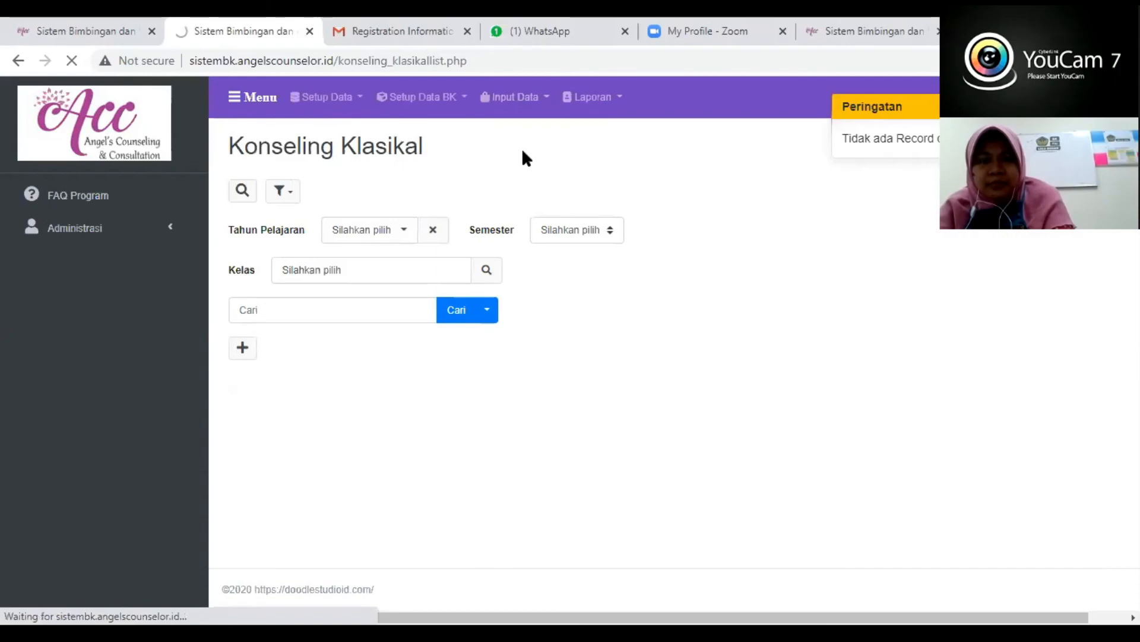
click(515, 102)
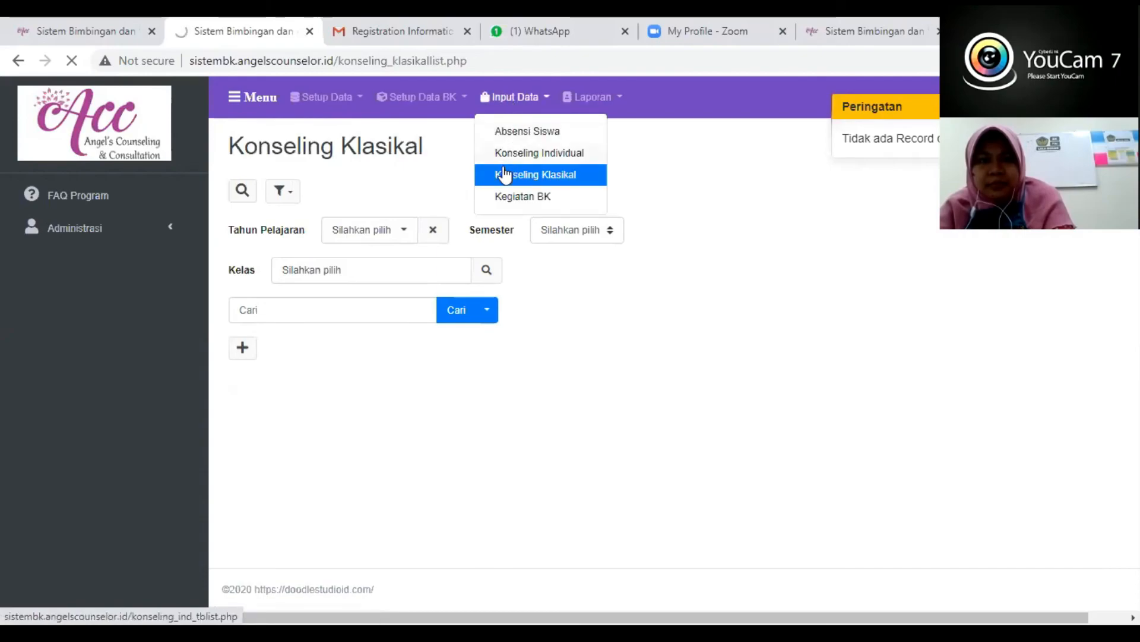
scroll(250, 345, down, 1)
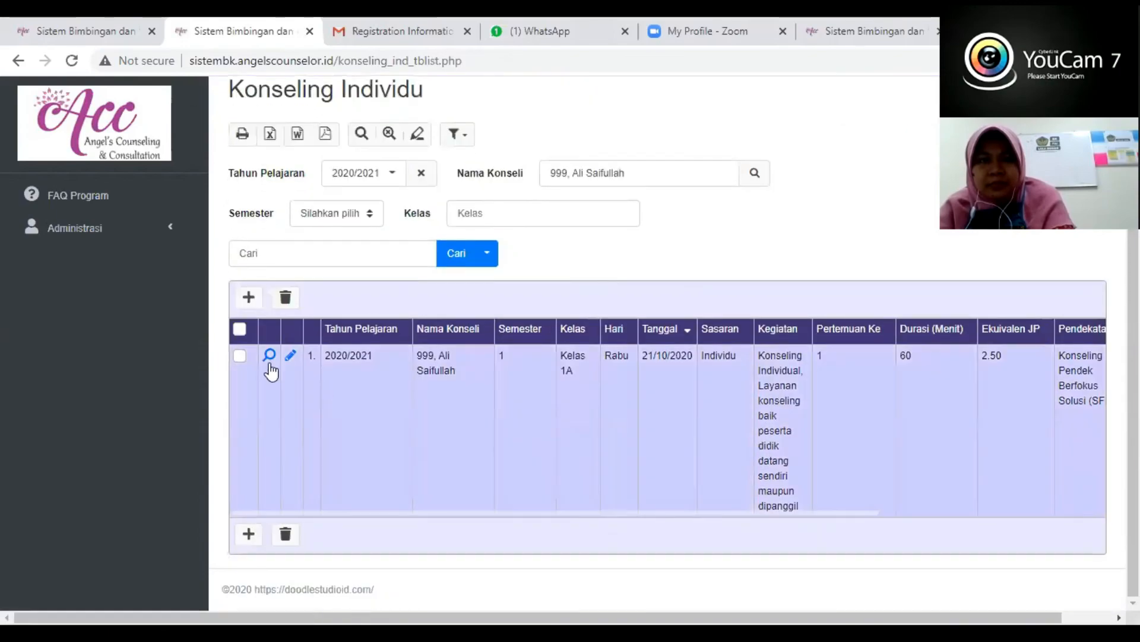
click(241, 331)
click(285, 297)
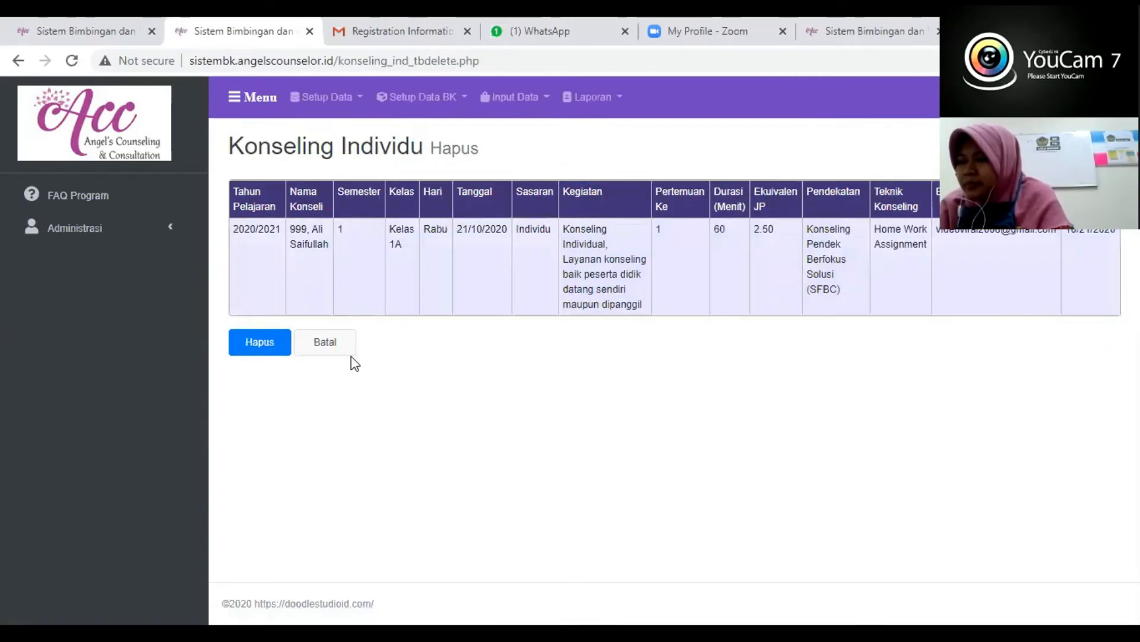
click(286, 345)
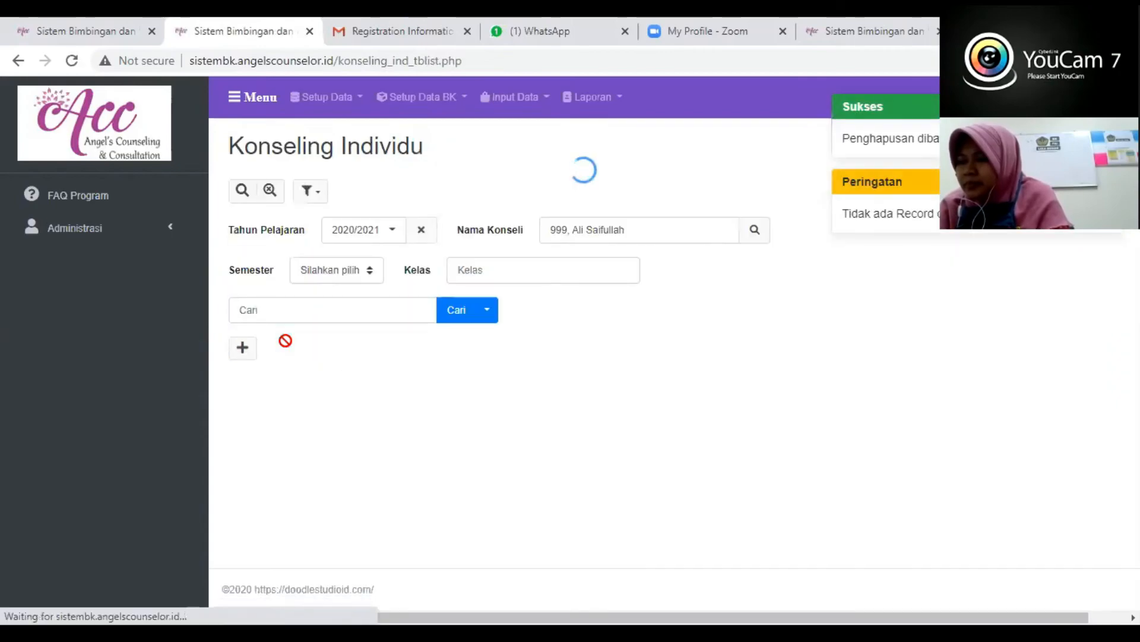
- Delete the Hadir 1/2 Hari attendance entry from the Absen Detil of the first Kelas 1A student in Absensi Siswa
click(514, 97)
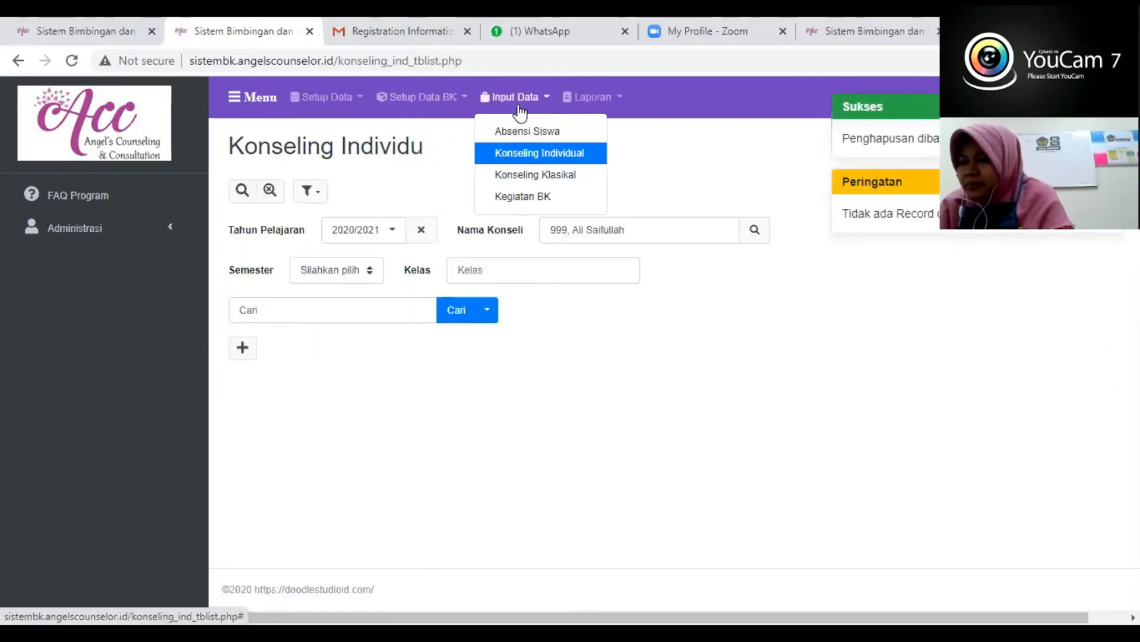
click(513, 130)
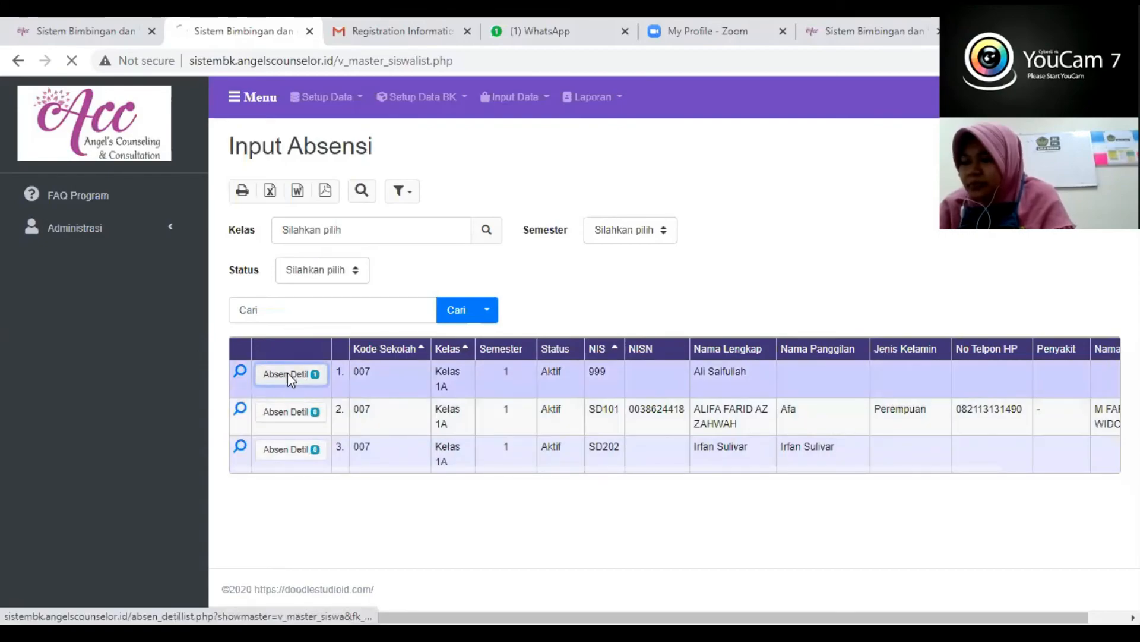
click(288, 374)
click(240, 365)
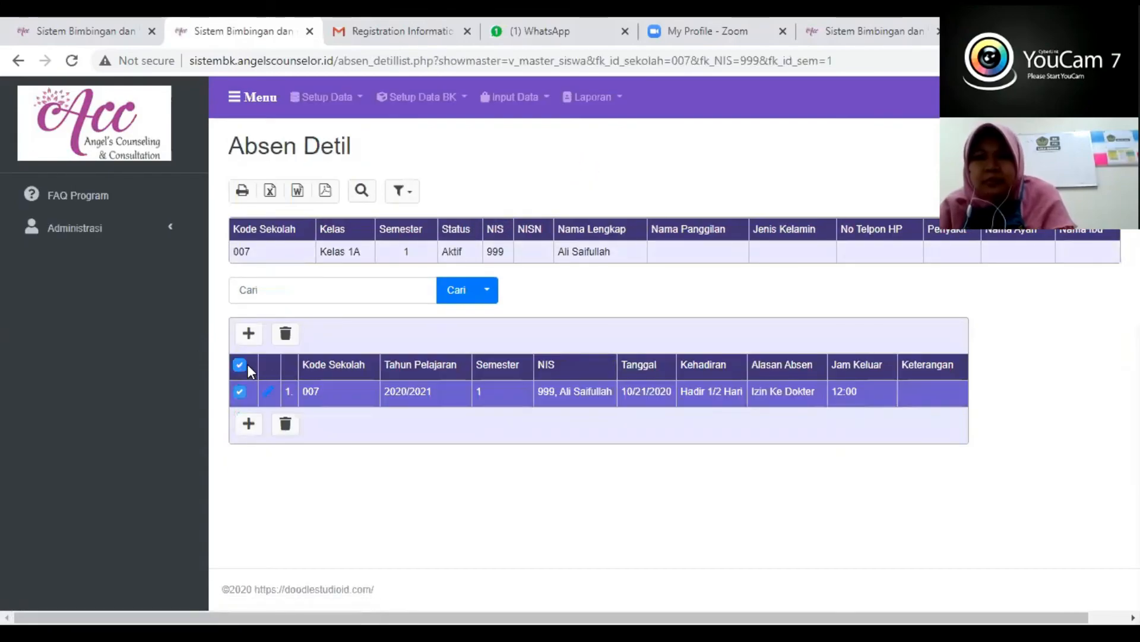
click(286, 336)
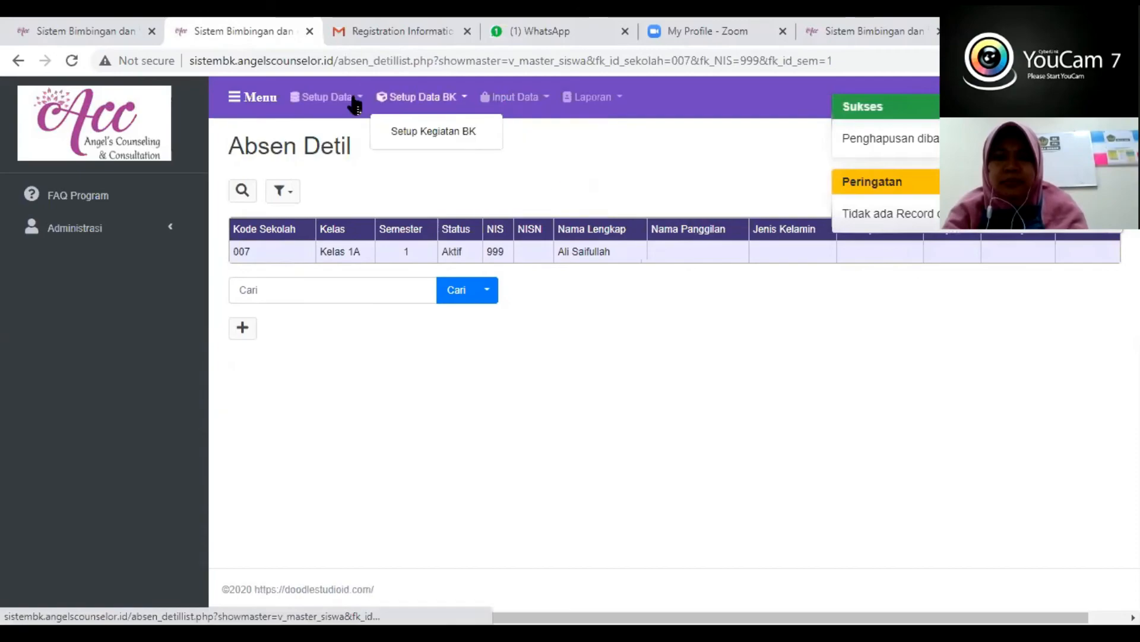
- Delete all the Kelas 1A student records from Master Siswa
mouse_move(355, 106)
click(325, 174)
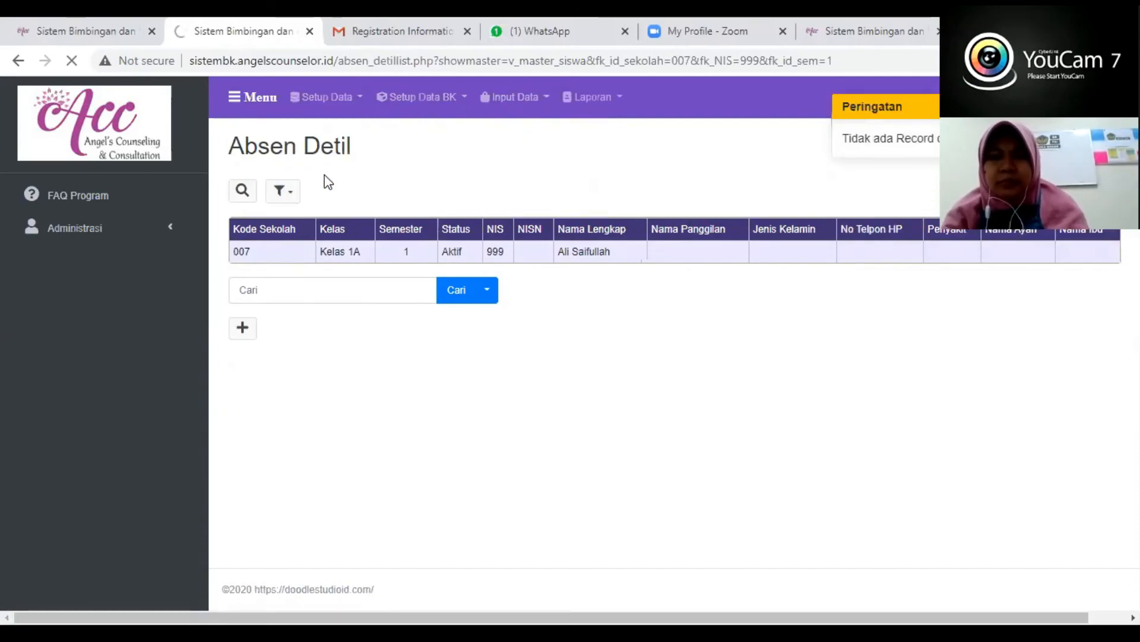
mouse_move(344, 102)
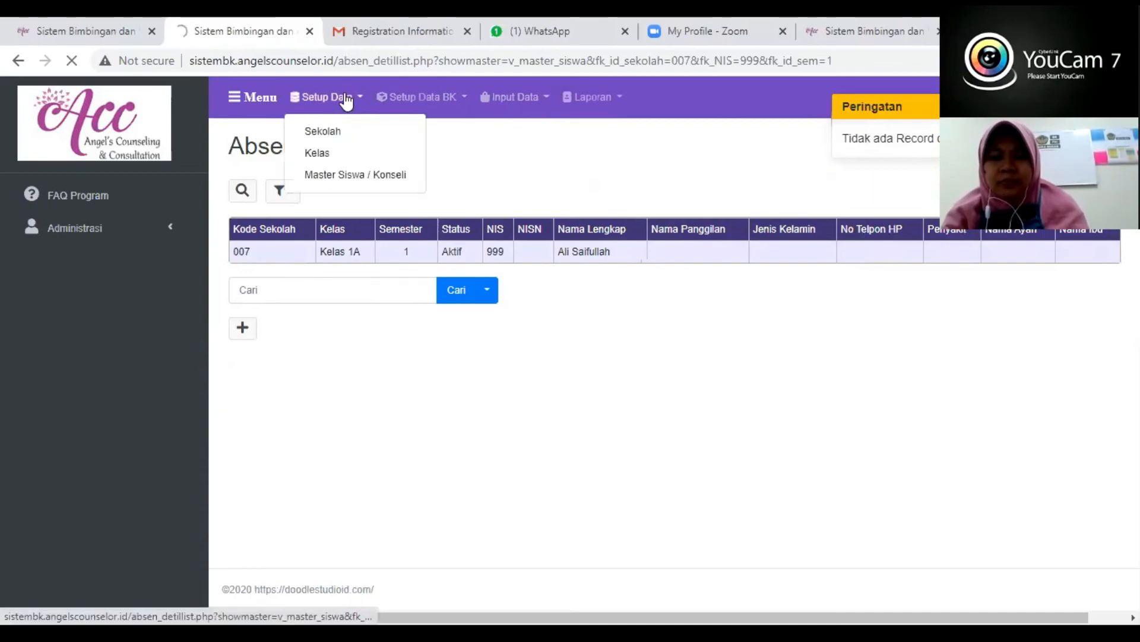
click(321, 176)
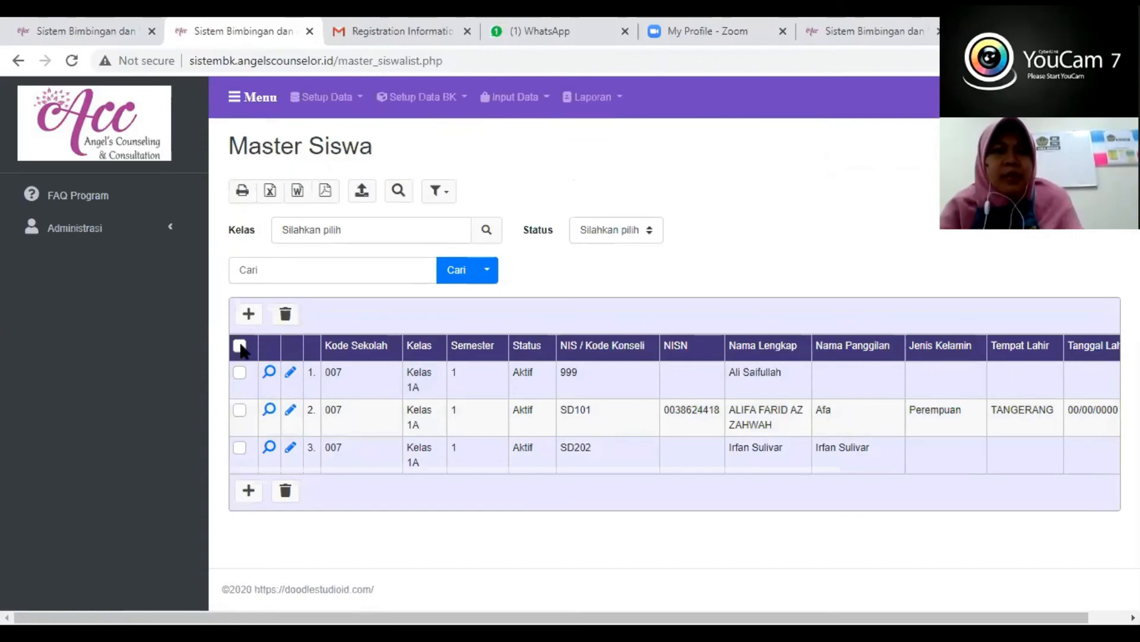
click(240, 346)
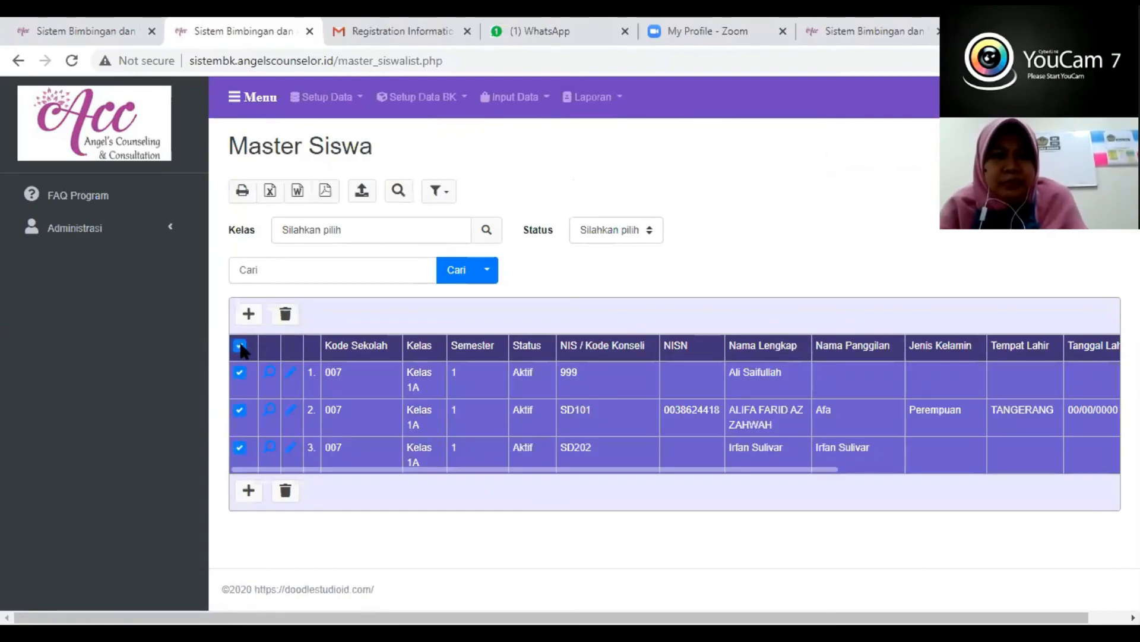
click(284, 318)
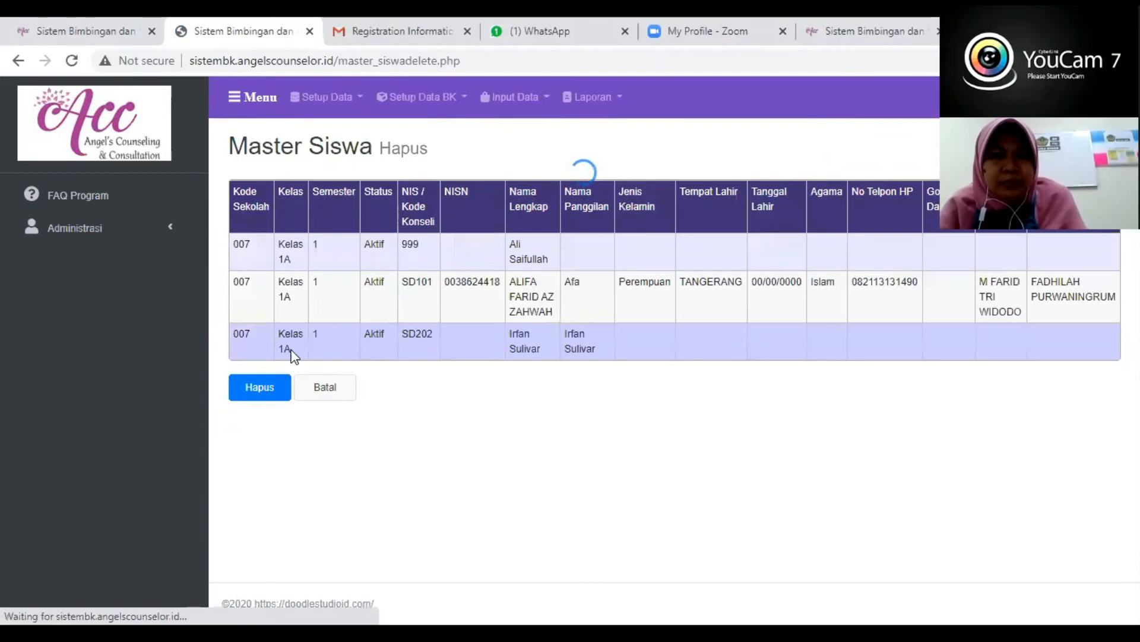
click(259, 388)
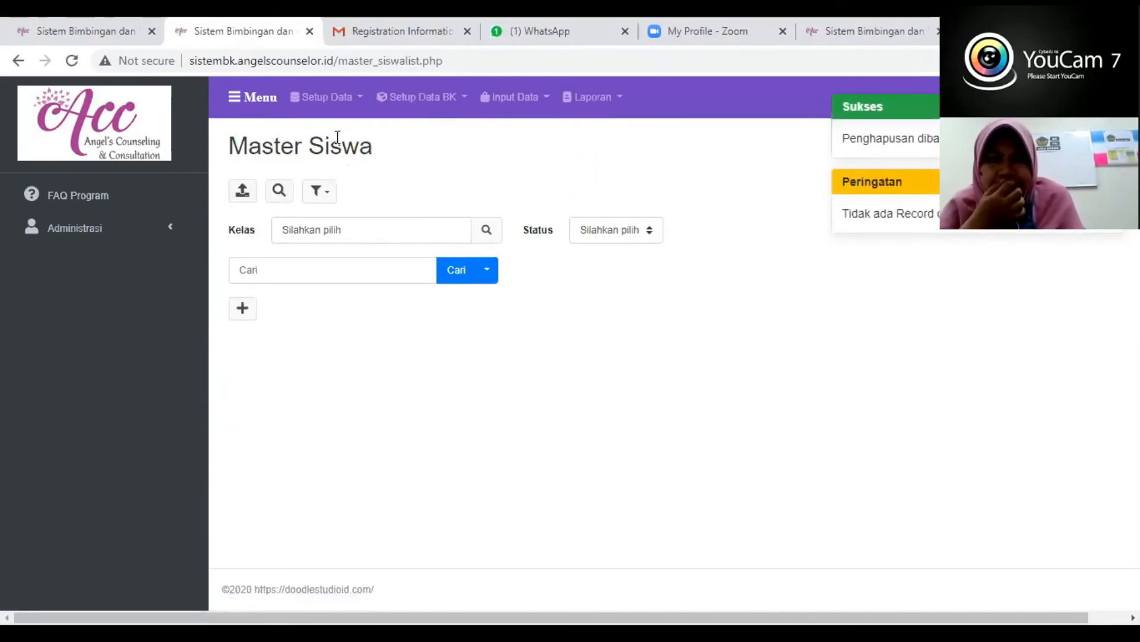
- Delete both Kelas 1A class records, 007-1A and 1A, from the Kelas setup data
click(350, 98)
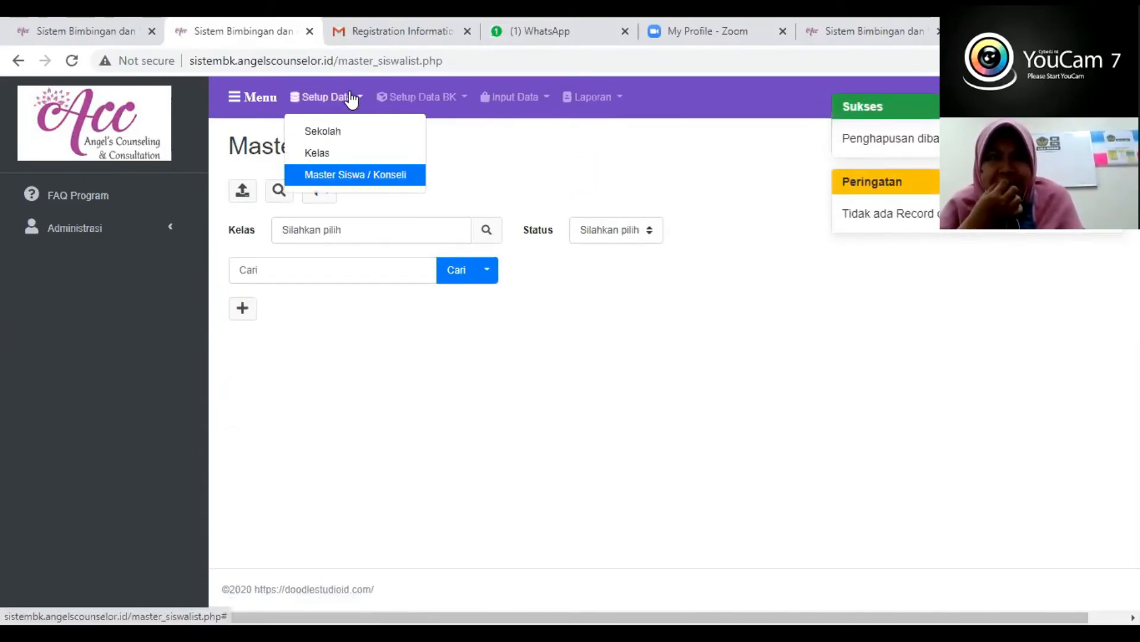
click(319, 153)
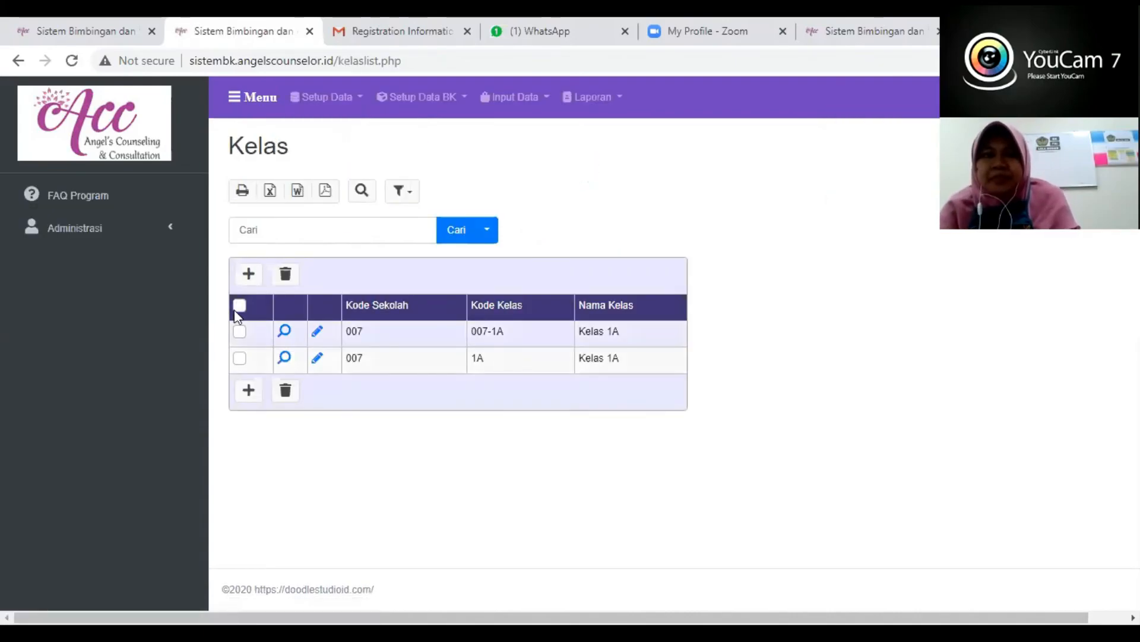
click(240, 305)
click(285, 274)
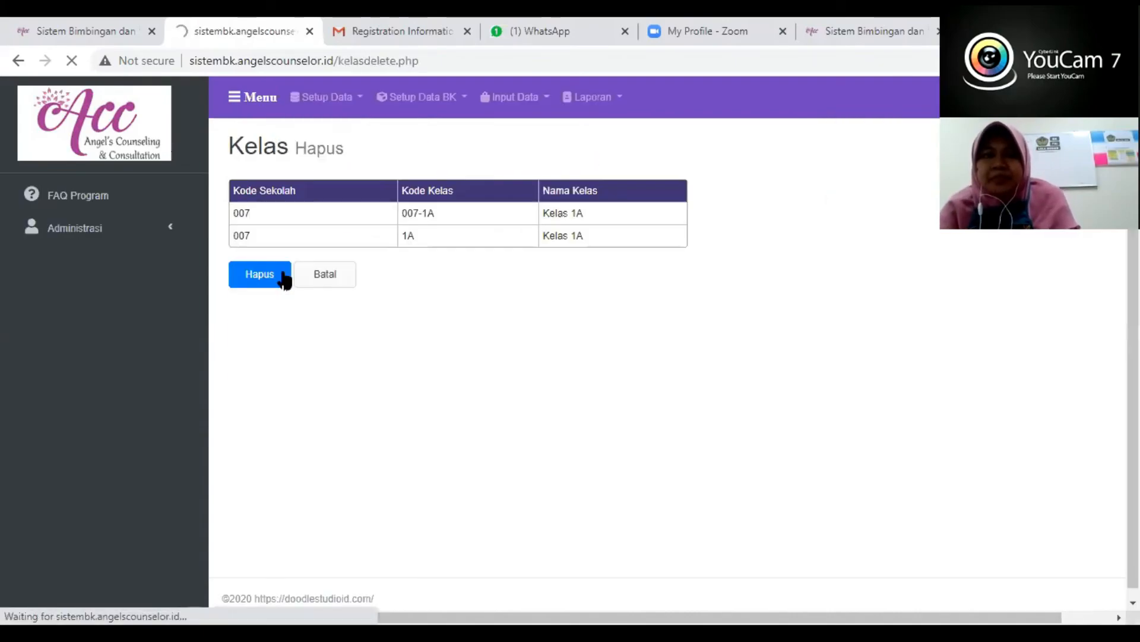
click(269, 273)
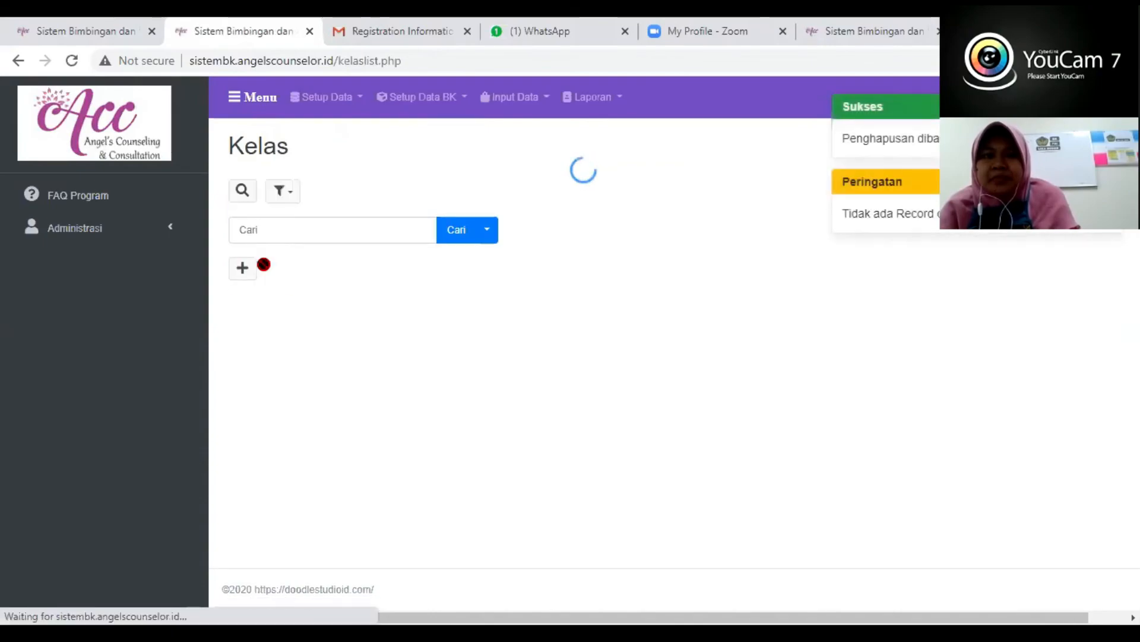
- Delete the Sekolah Alam Makmur record from the Sekolah setup data
click(345, 99)
click(331, 132)
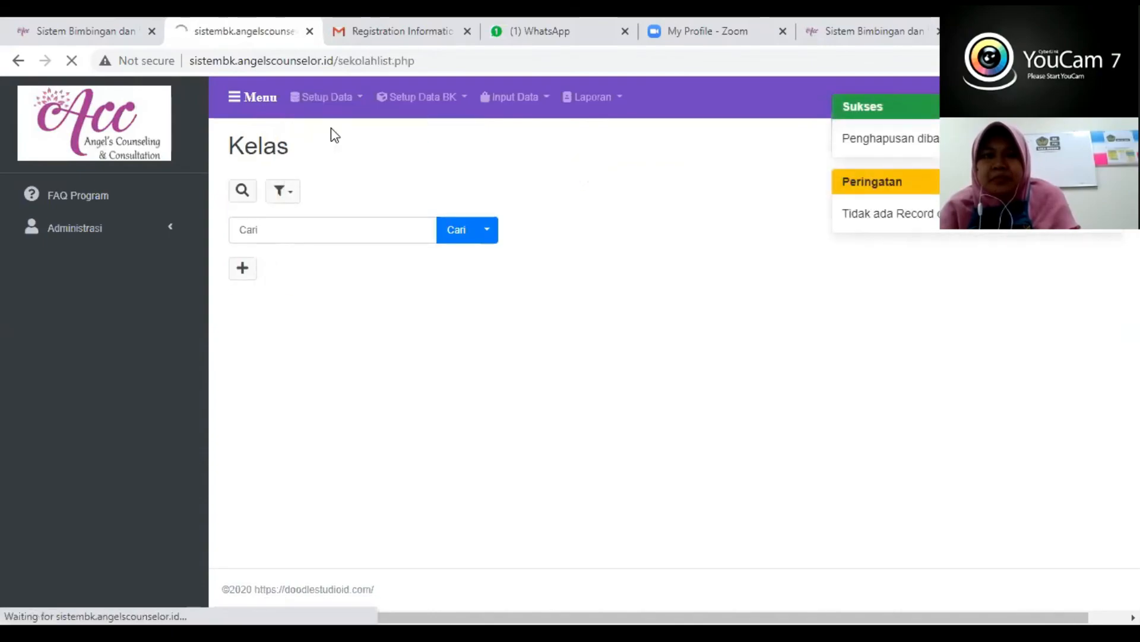
click(239, 306)
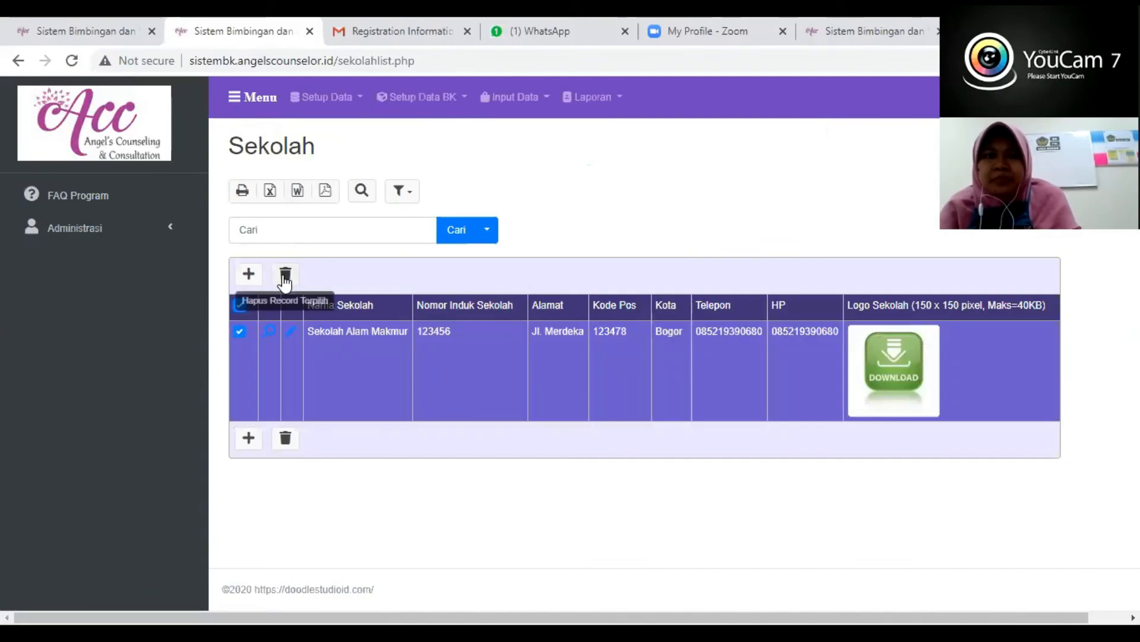
click(286, 275)
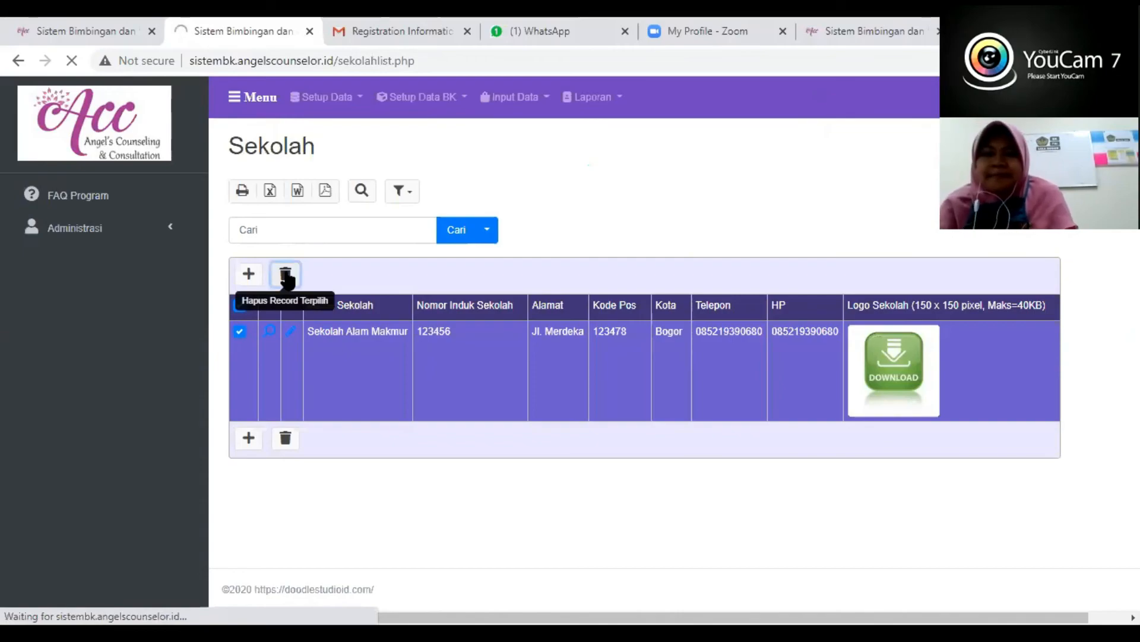
click(272, 334)
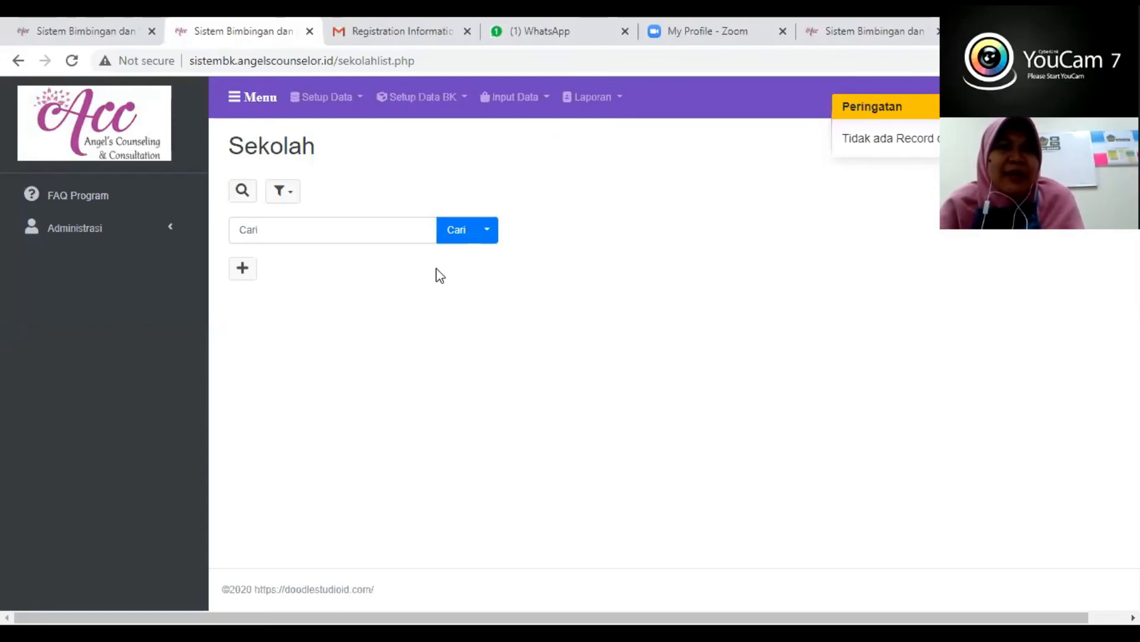
click(621, 98)
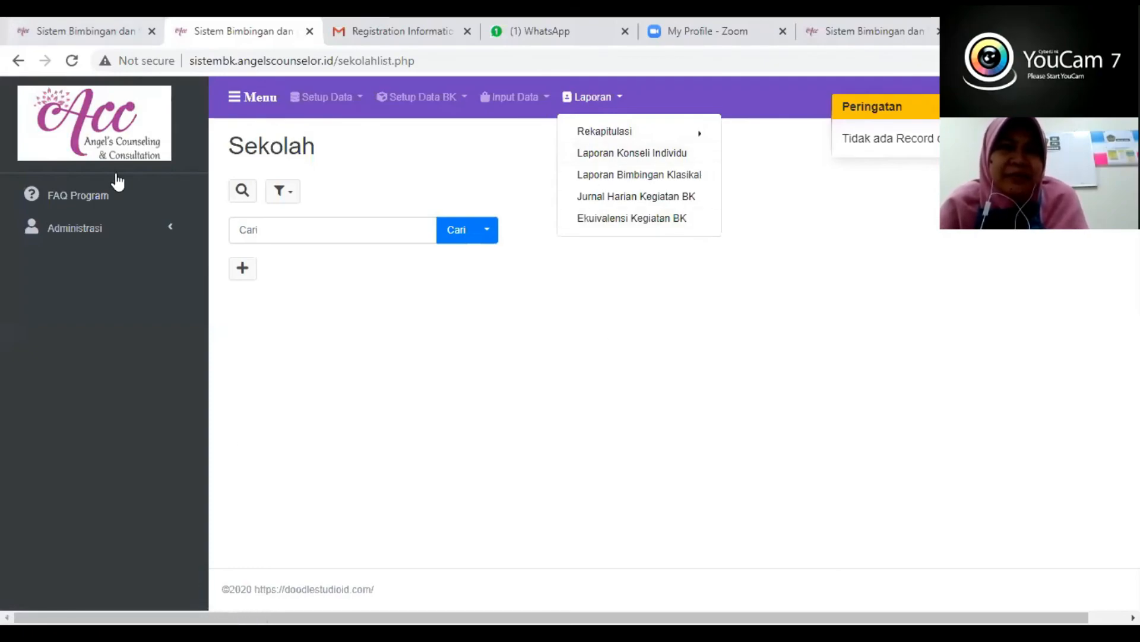
click(600, 327)
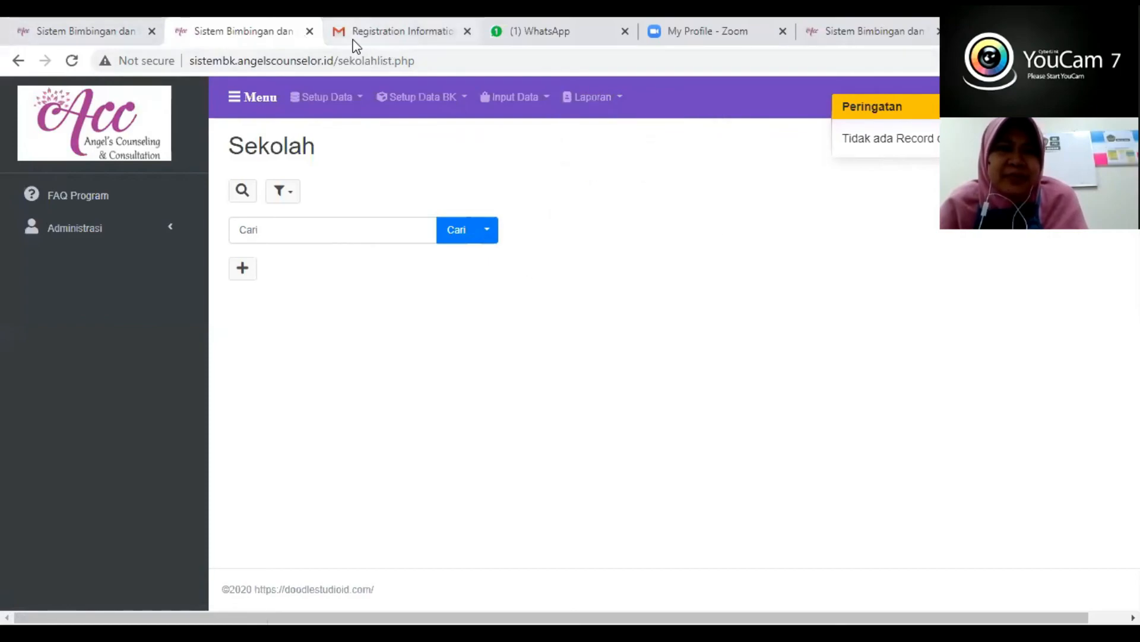
click(92, 30)
click(267, 34)
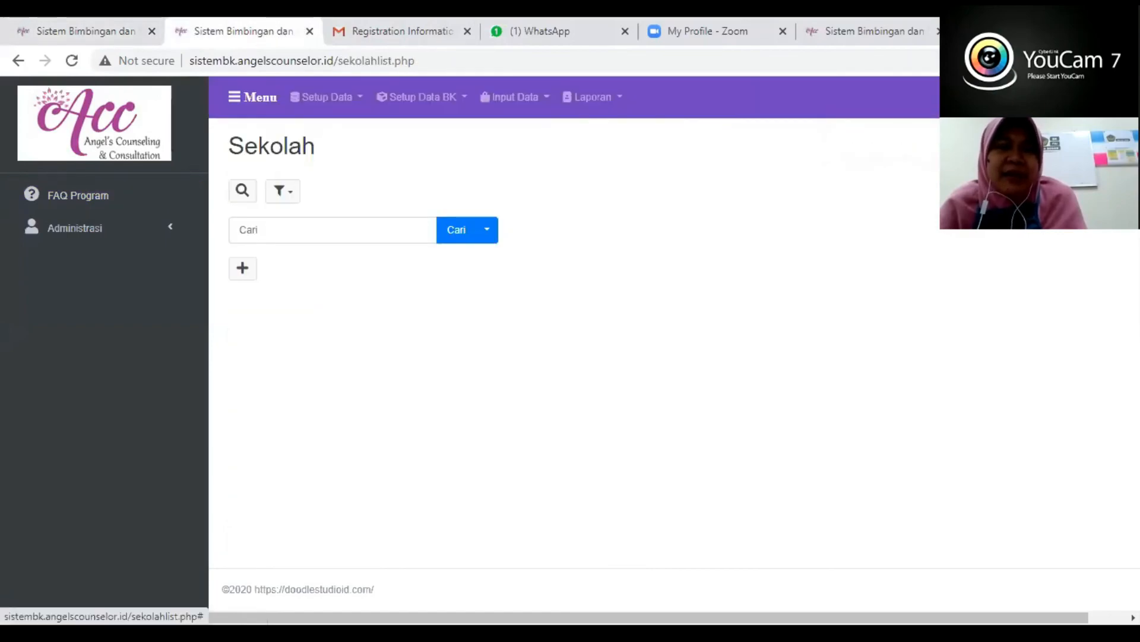
- Log out and log in with the sample account's e-mail, its password and the displayed validation code
click(1107, 97)
click(1098, 233)
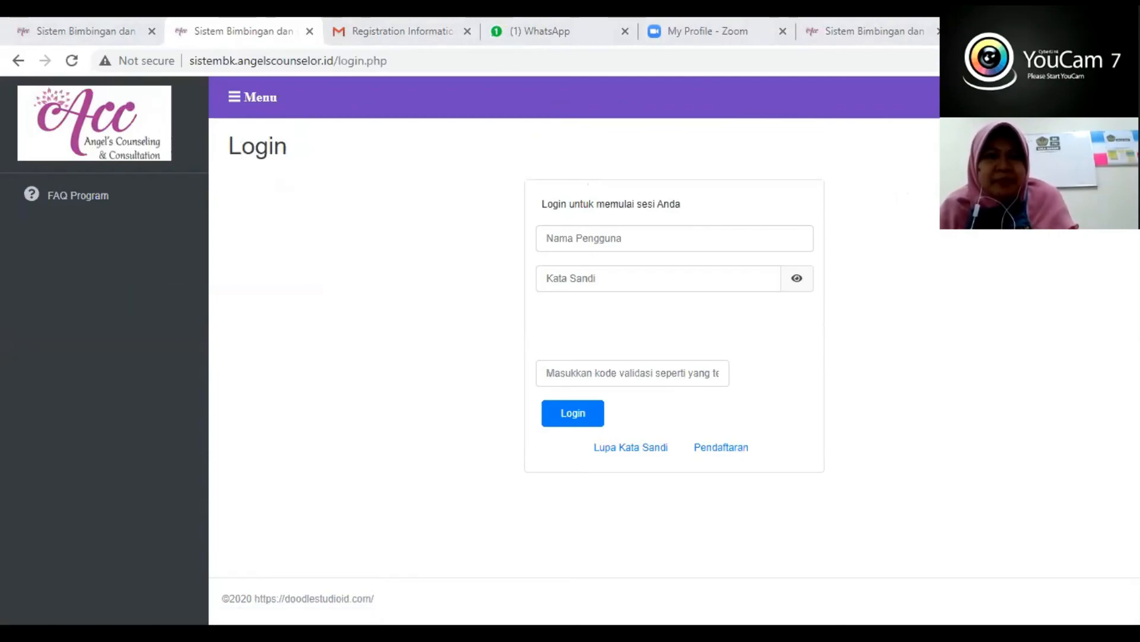
click(602, 235)
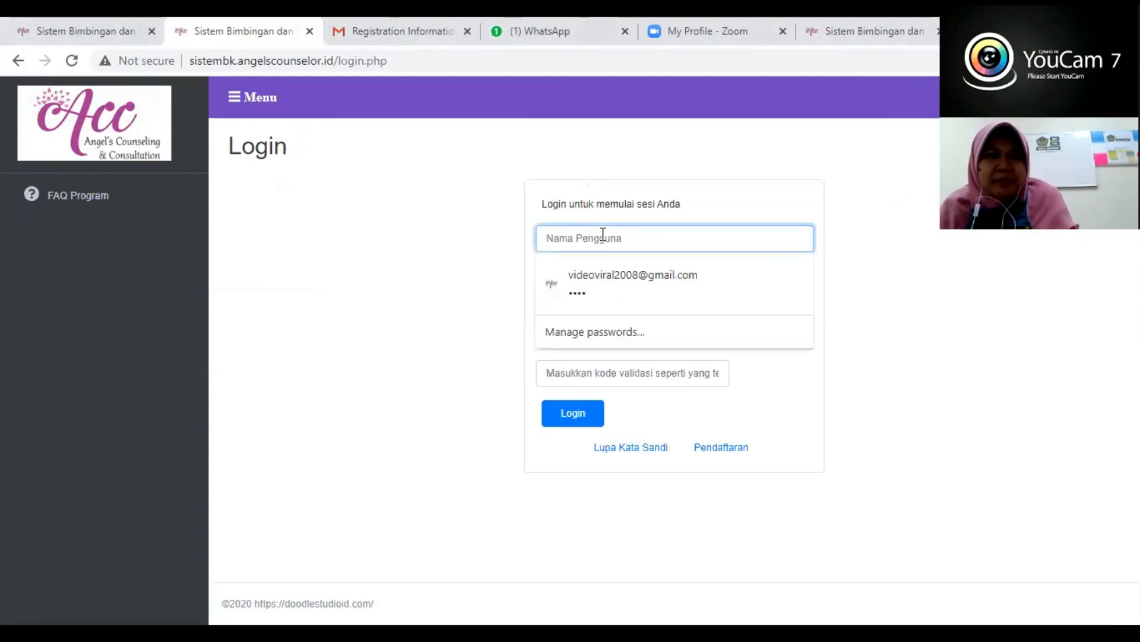
key(ctrl+v)
click(448, 598)
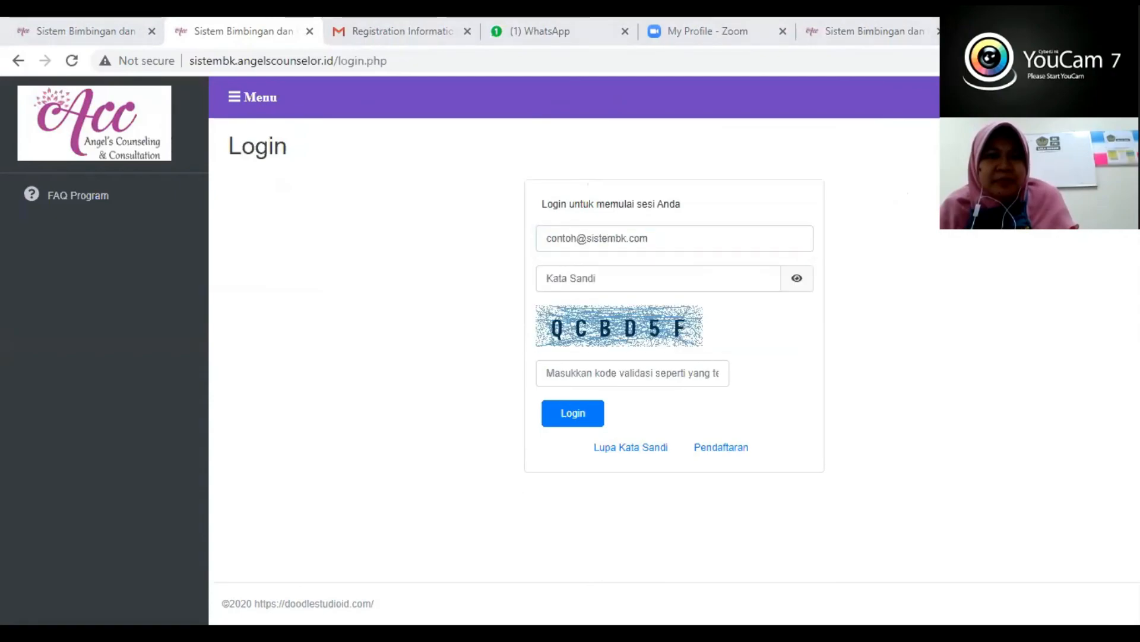
click(605, 273)
click(606, 323)
click(596, 375)
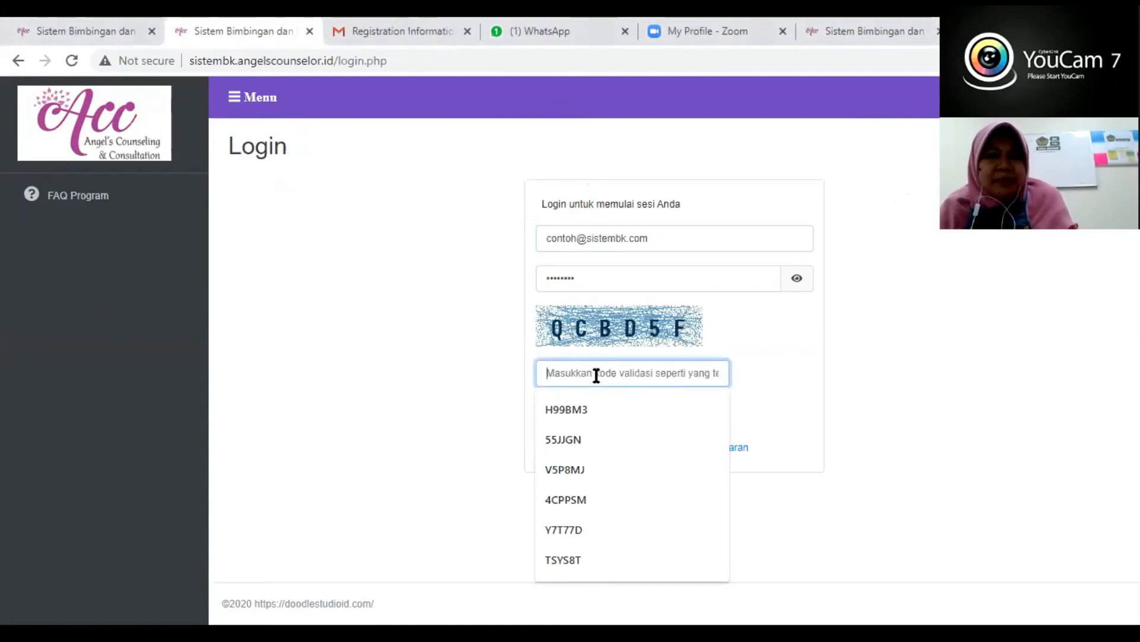
text(QCBD5F)
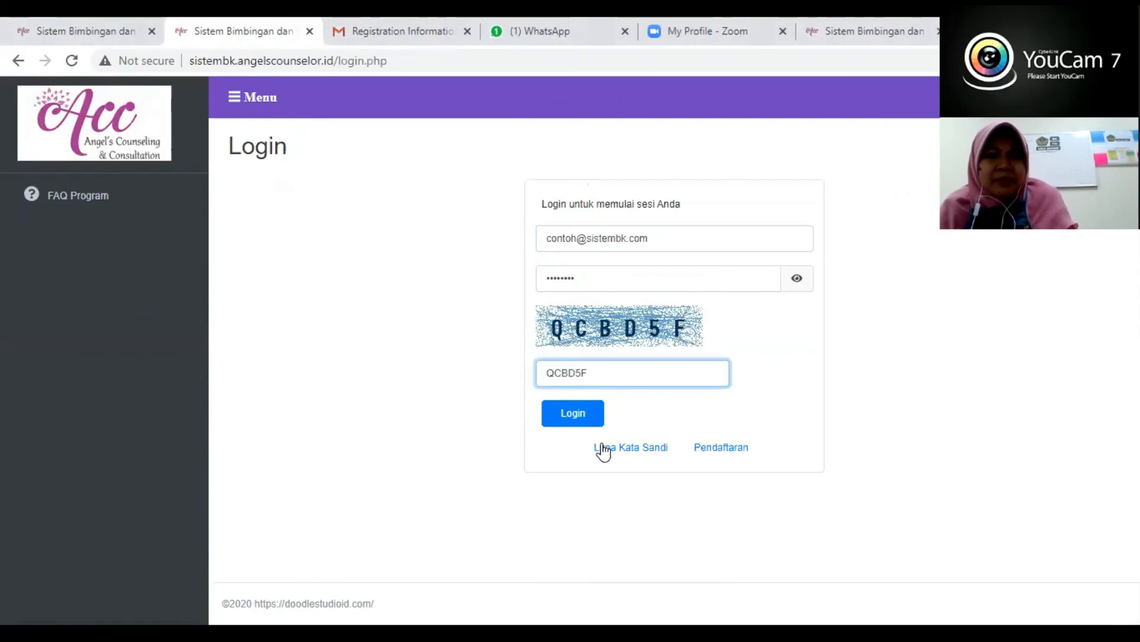
click(579, 413)
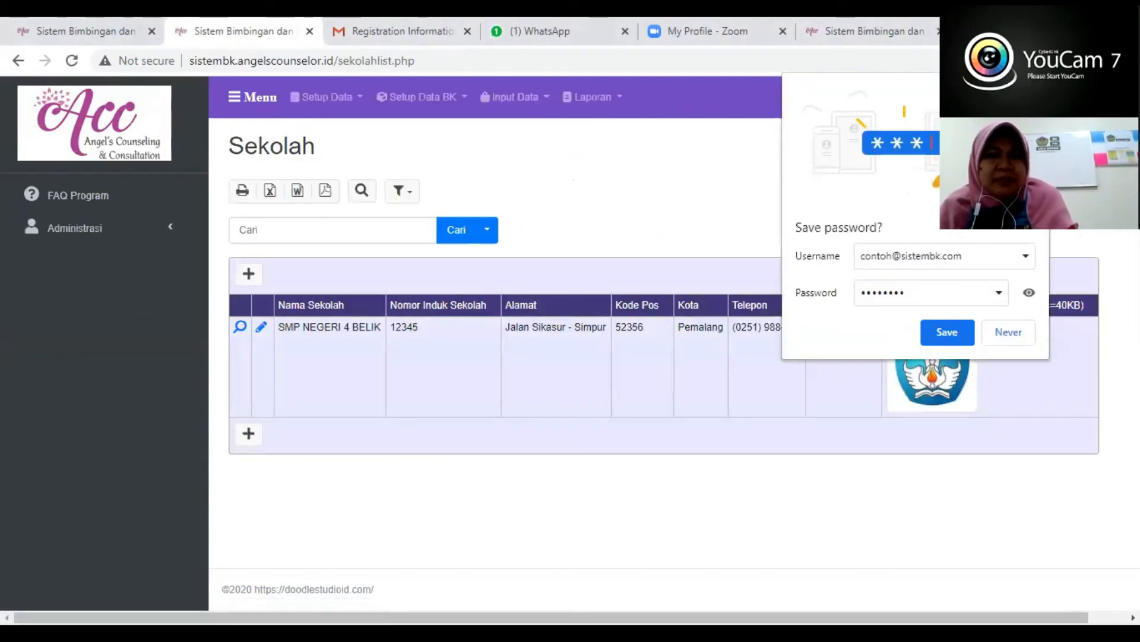
- Dismiss the offer to save the password and open the Rekap Absensi report
click(613, 111)
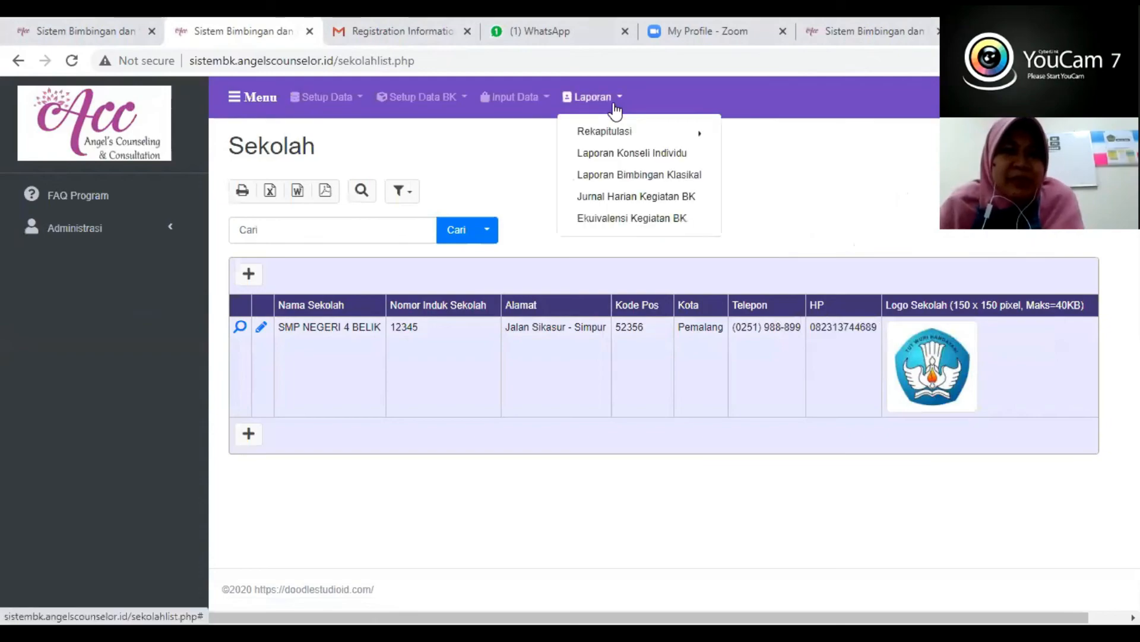
mouse_move(610, 135)
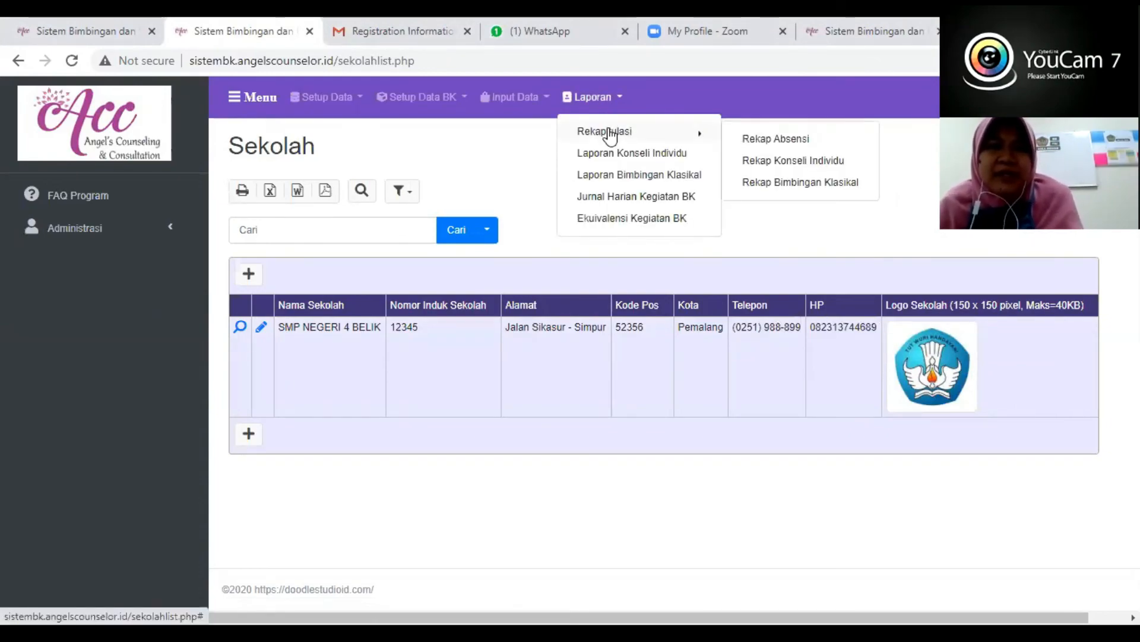
click(790, 141)
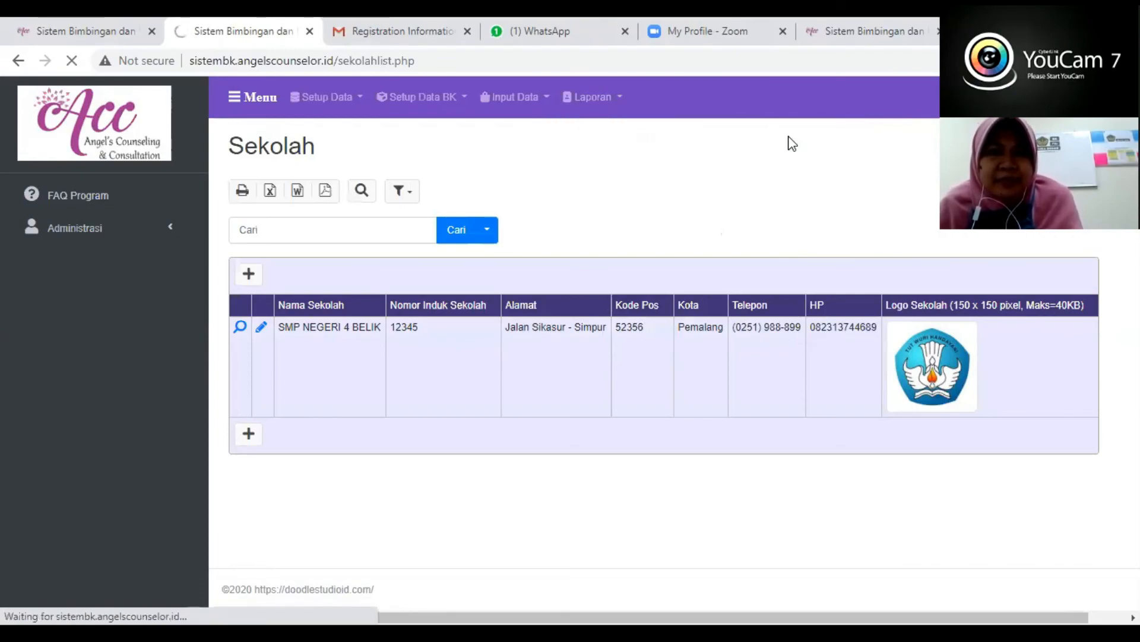
click(605, 101)
mouse_move(603, 127)
click(769, 142)
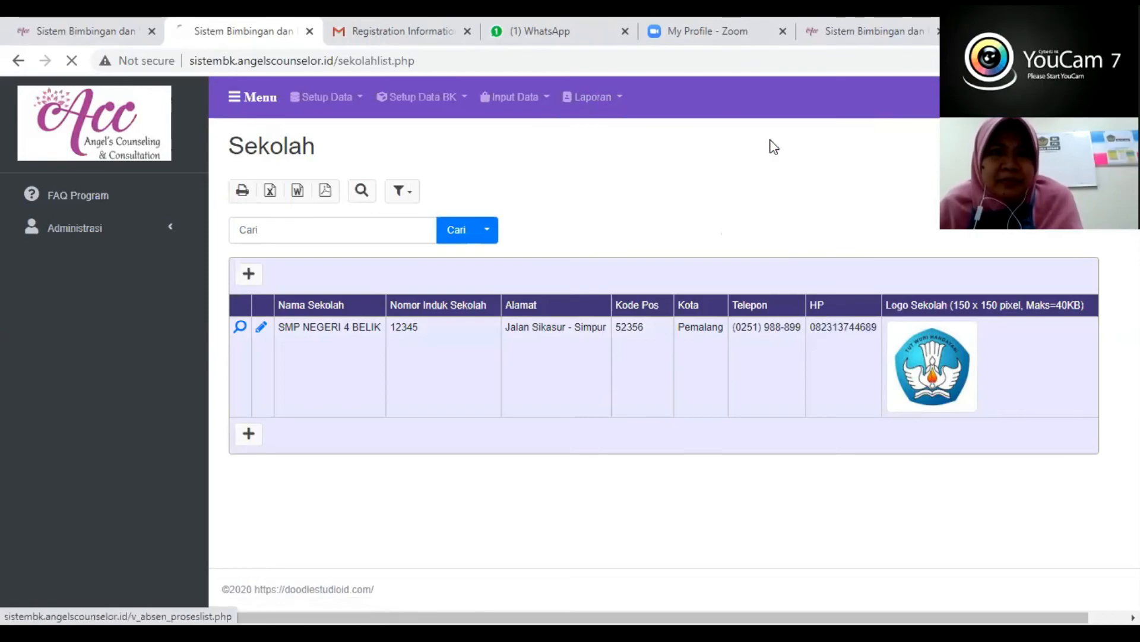
- Close the WhatsApp page in the browser and return to the Sistem BK page with Rekap Absensi
click(586, 31)
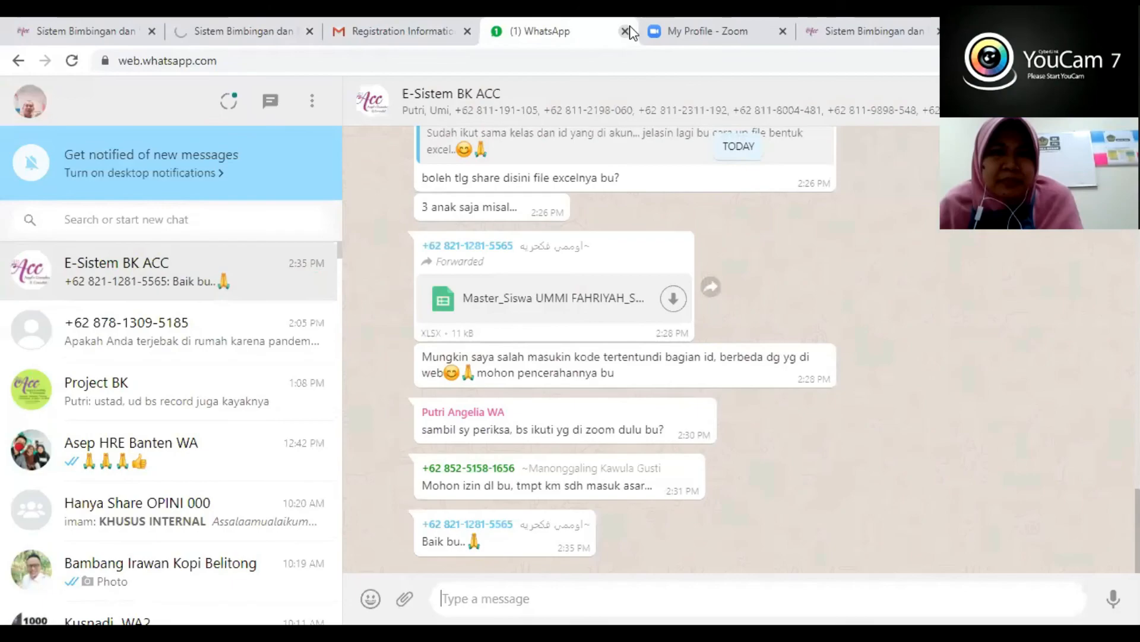
click(626, 31)
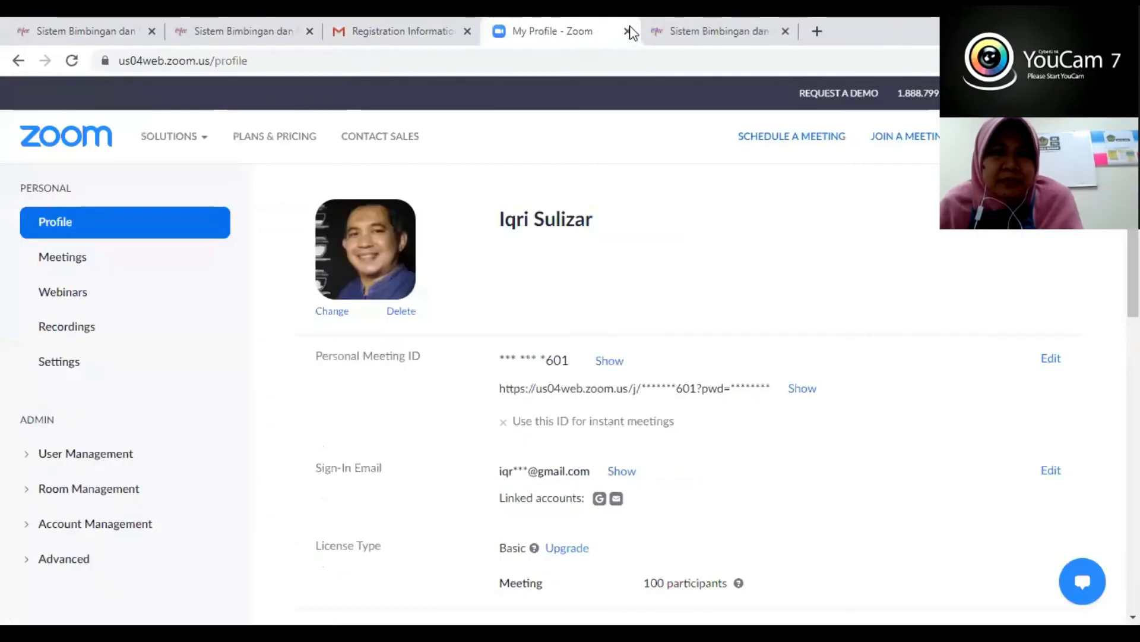
click(683, 33)
click(219, 34)
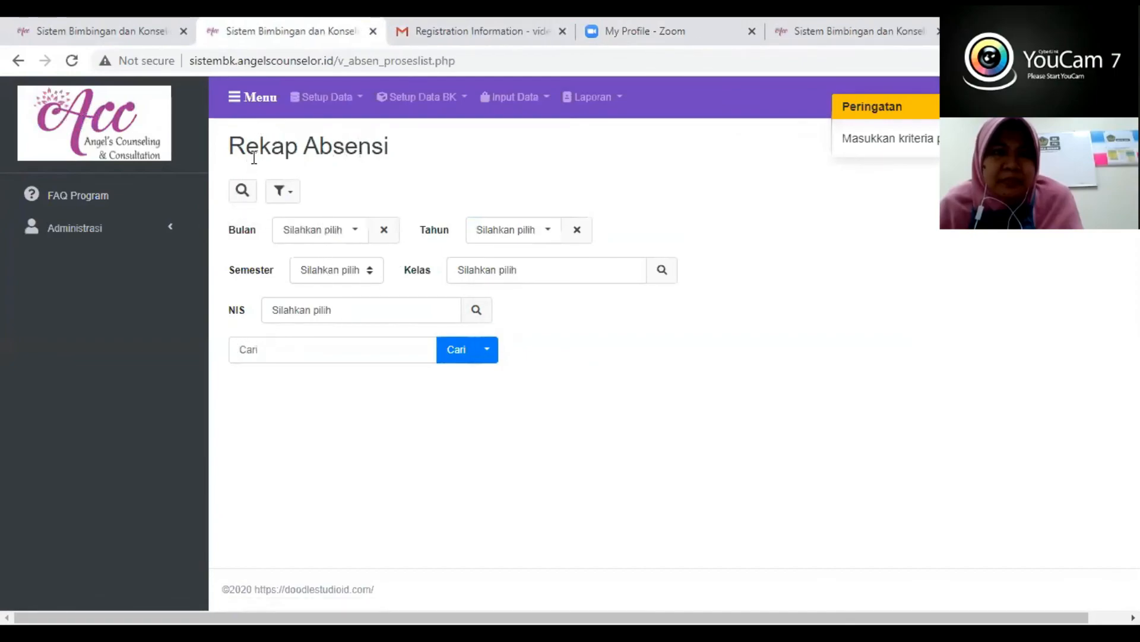
- Generate the Rekap Absensi report for Bulan 9, Tahun 2020 and Semester 3 without a Kelas filter
click(336, 230)
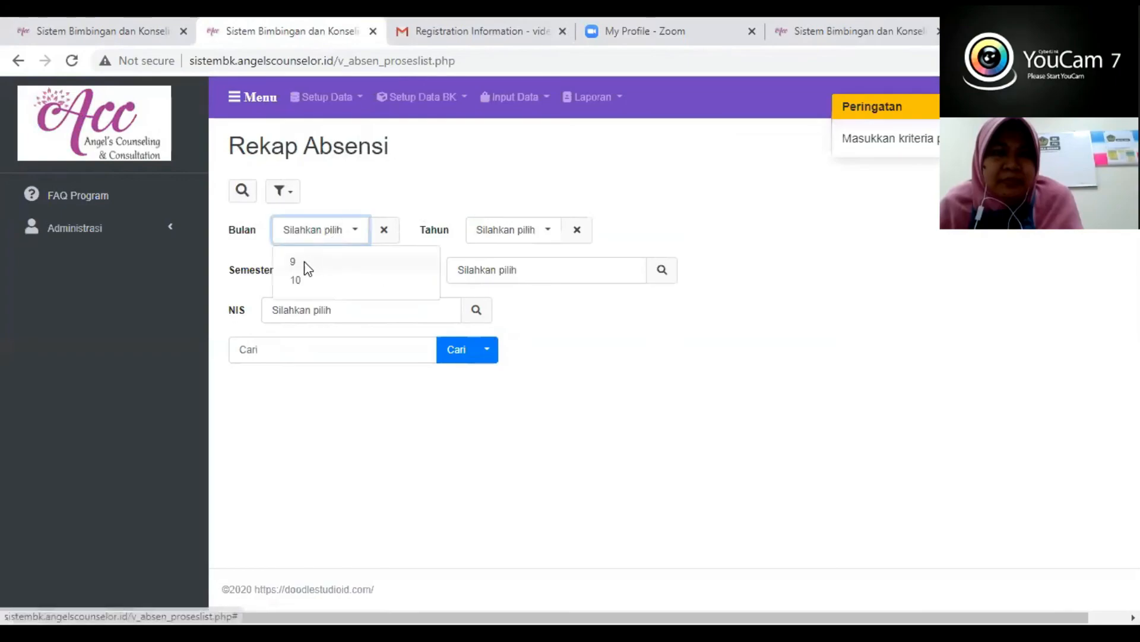
click(308, 268)
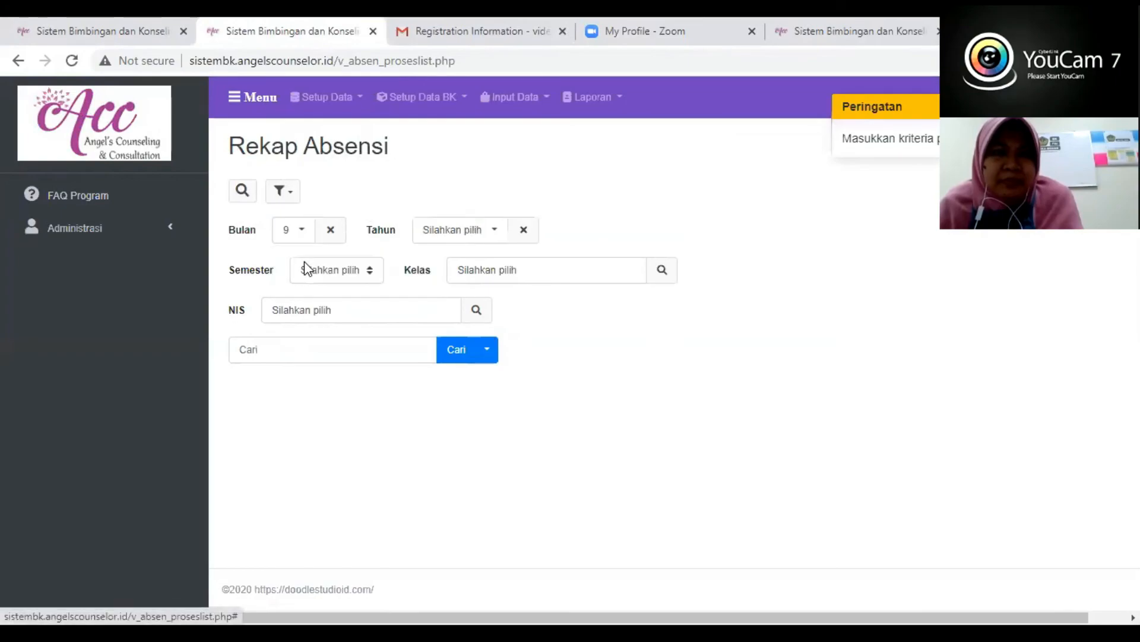
click(482, 237)
click(461, 274)
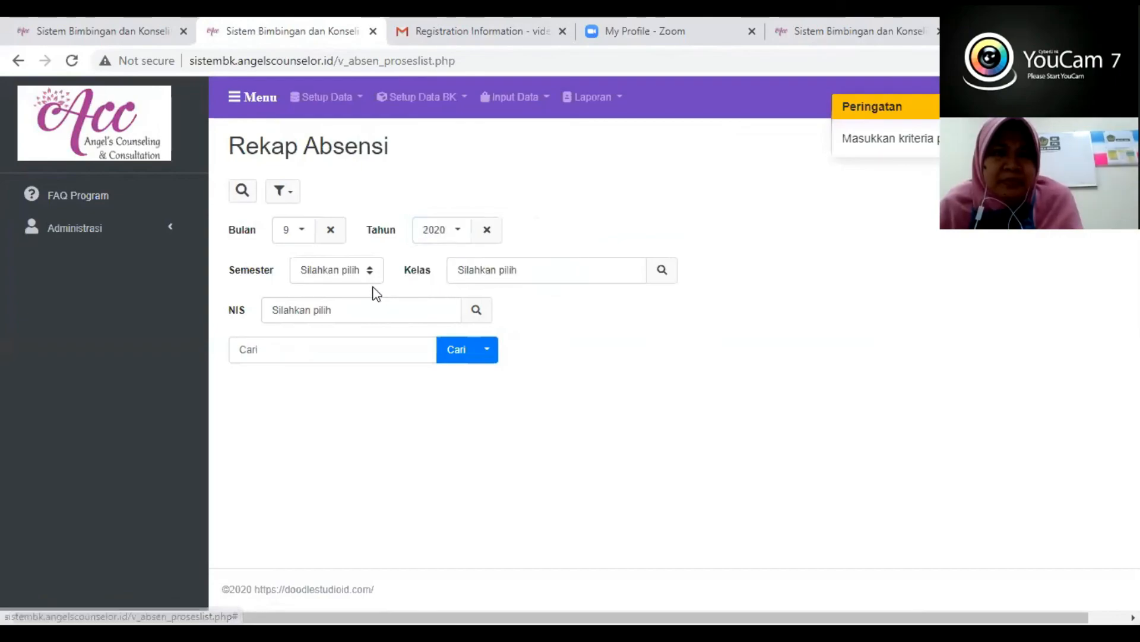
click(369, 270)
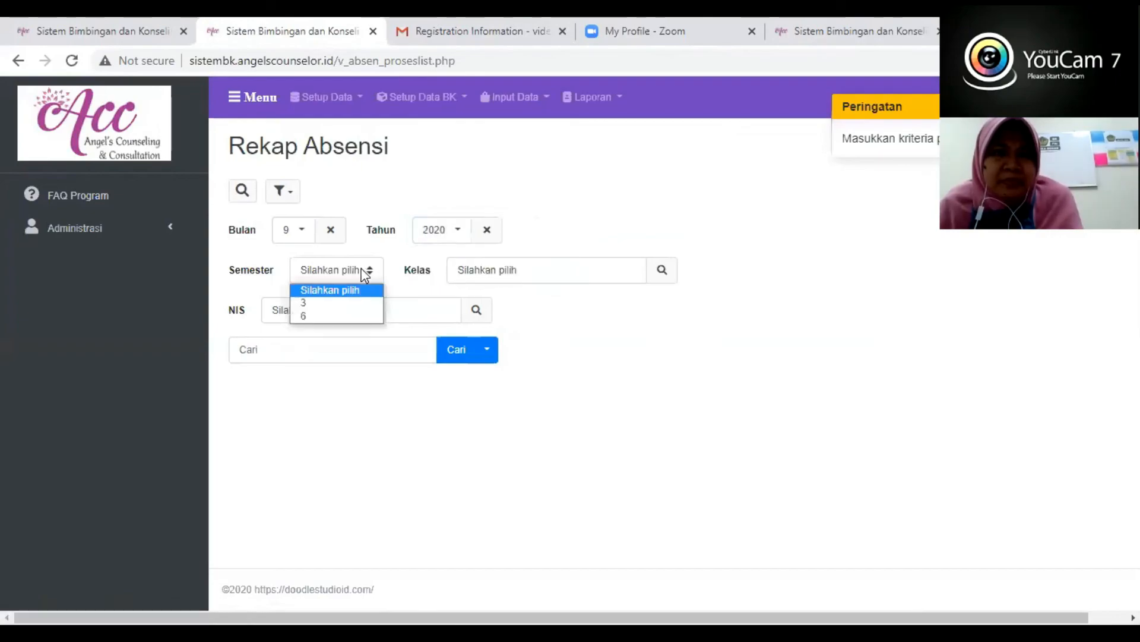
click(331, 303)
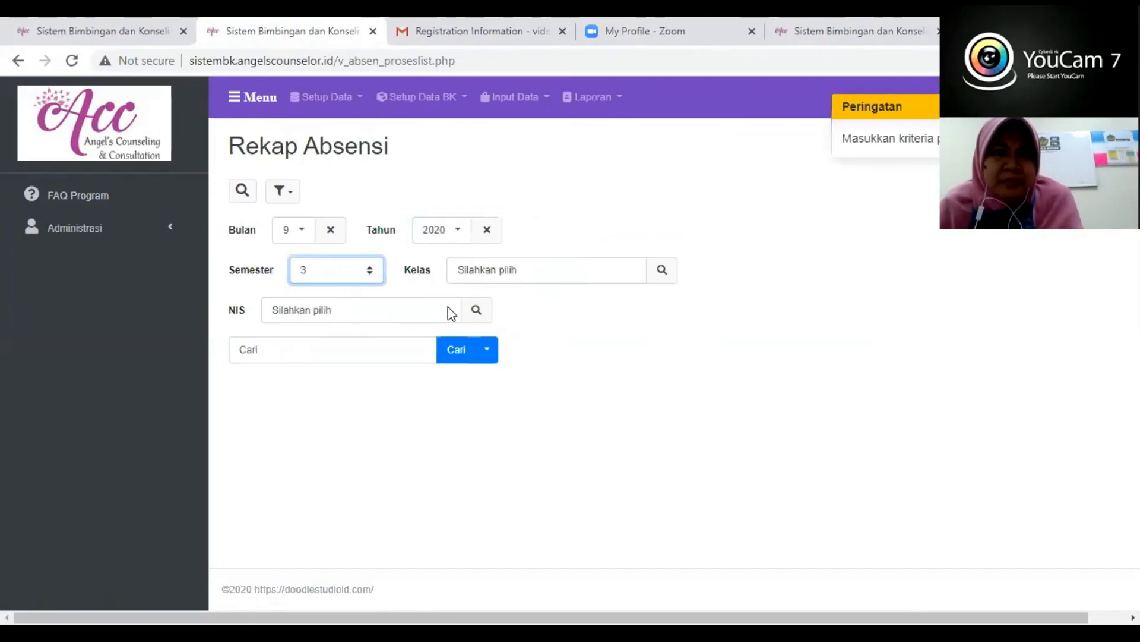
click(659, 272)
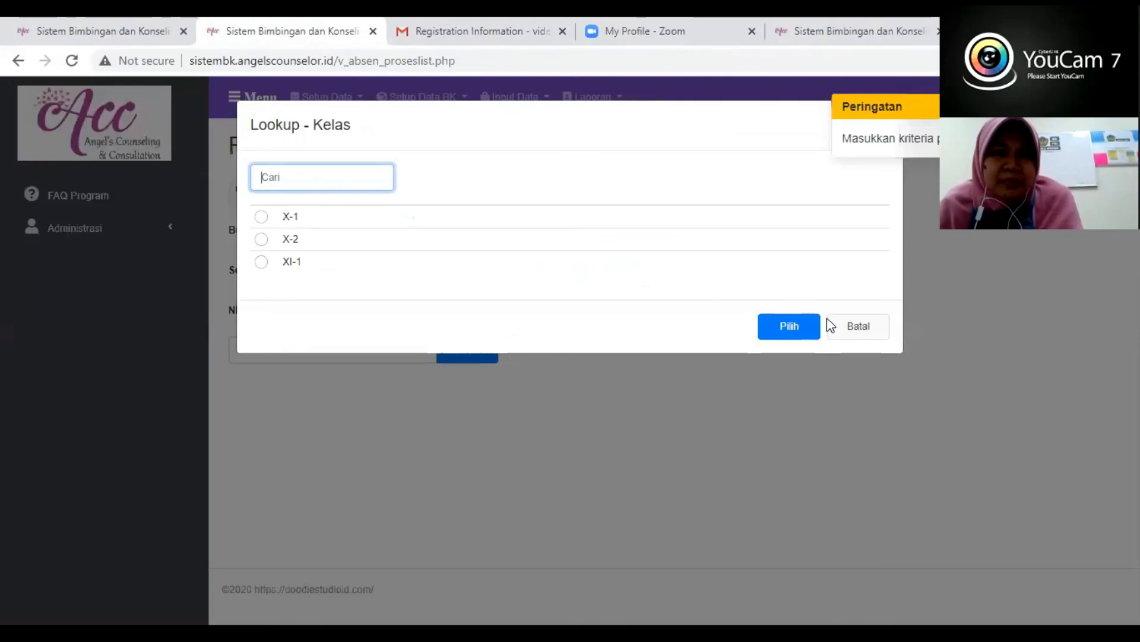
click(844, 328)
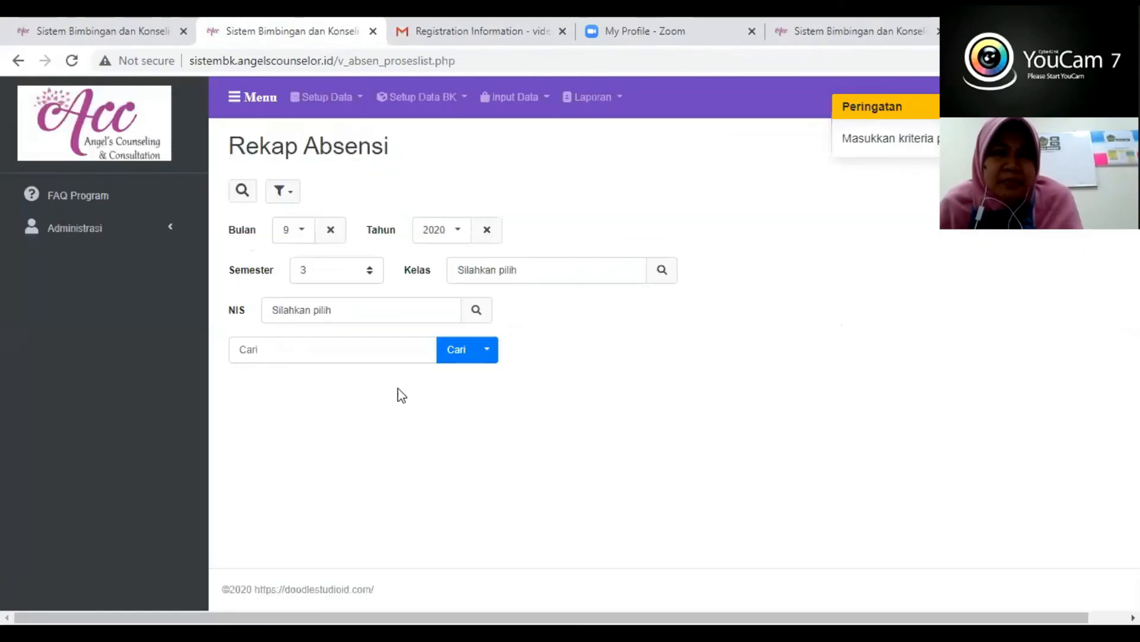
click(466, 350)
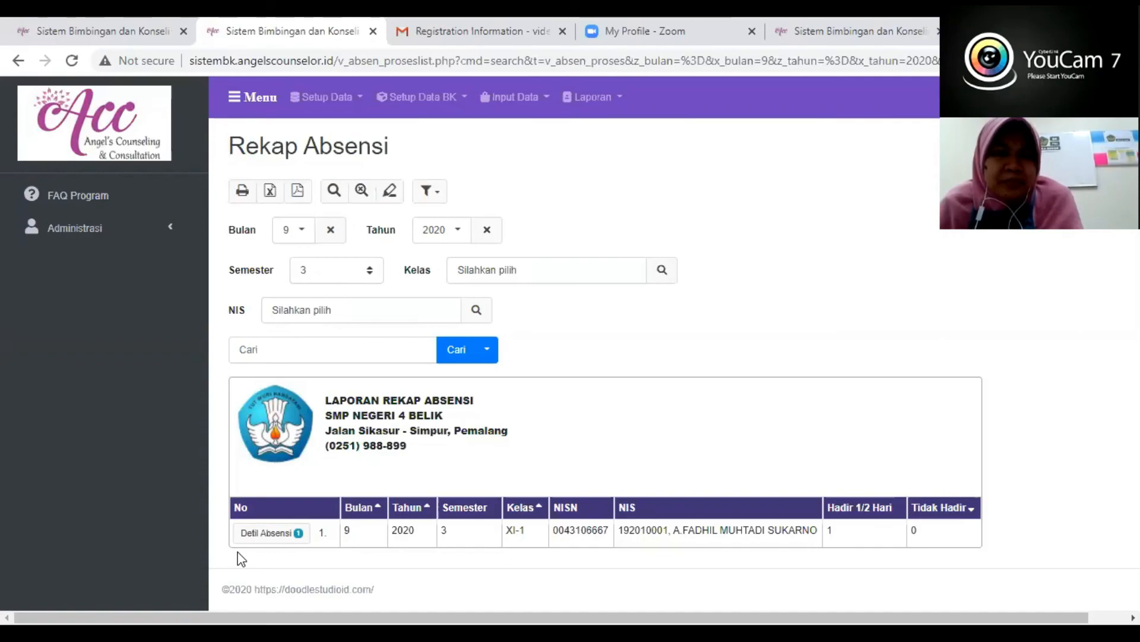
- Reset the Rekap Absensi filters and generate the report for Bulan 10 only
click(361, 191)
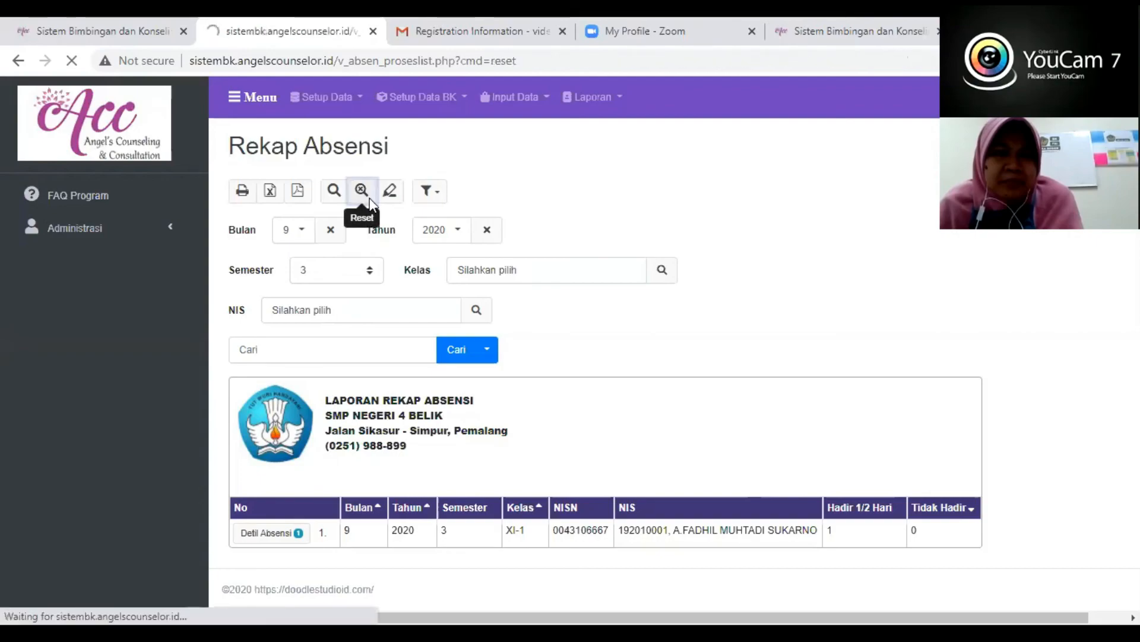
click(455, 350)
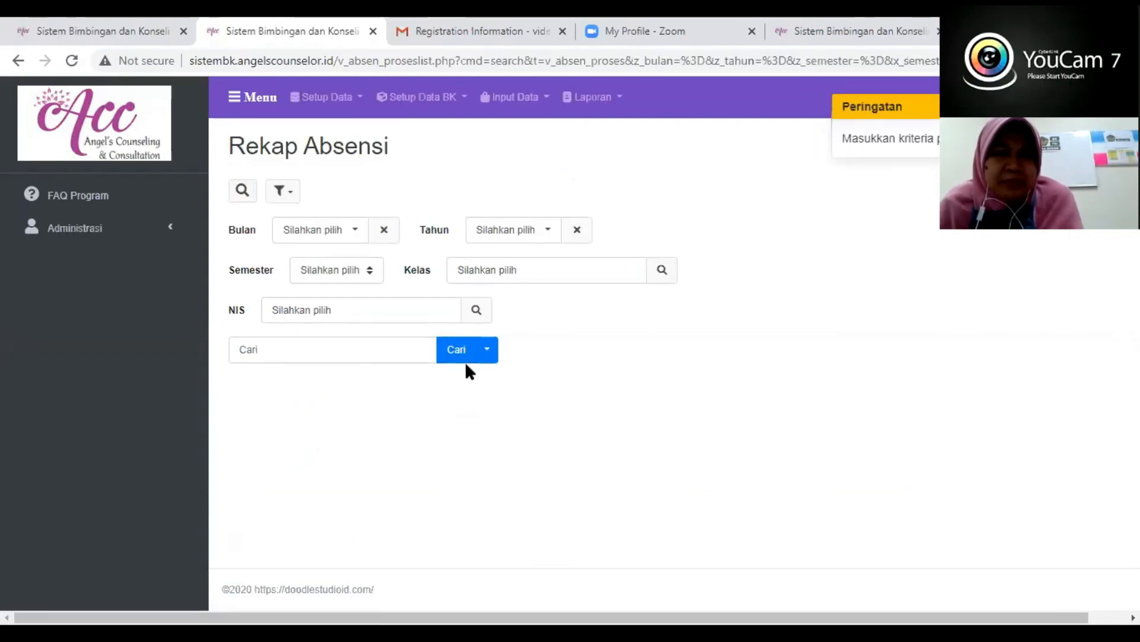
click(446, 355)
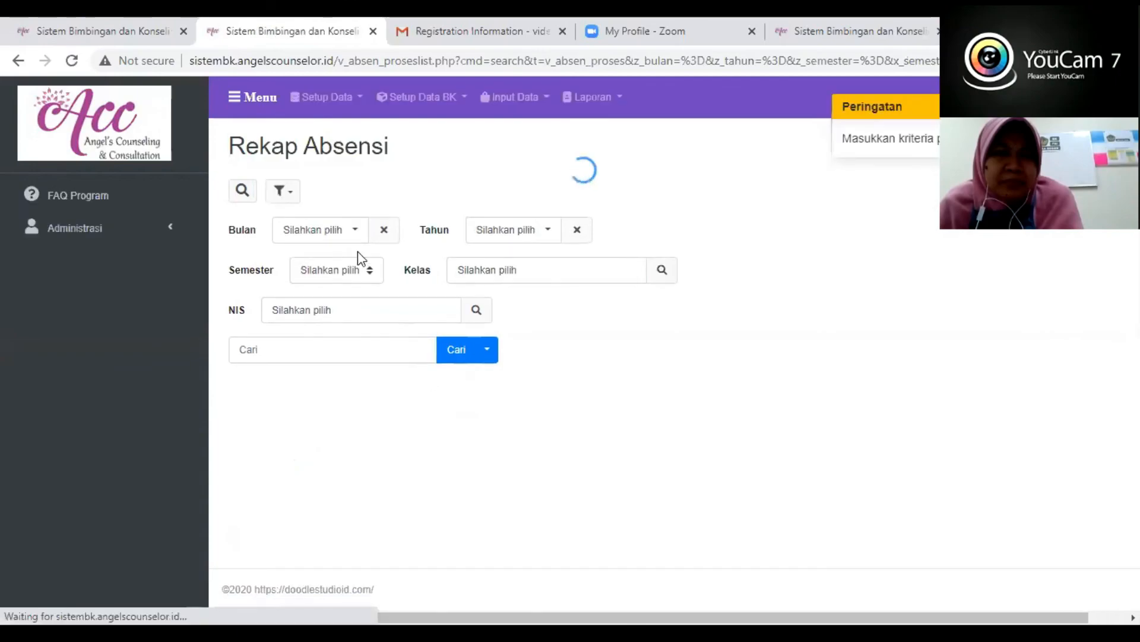
click(337, 235)
click(297, 279)
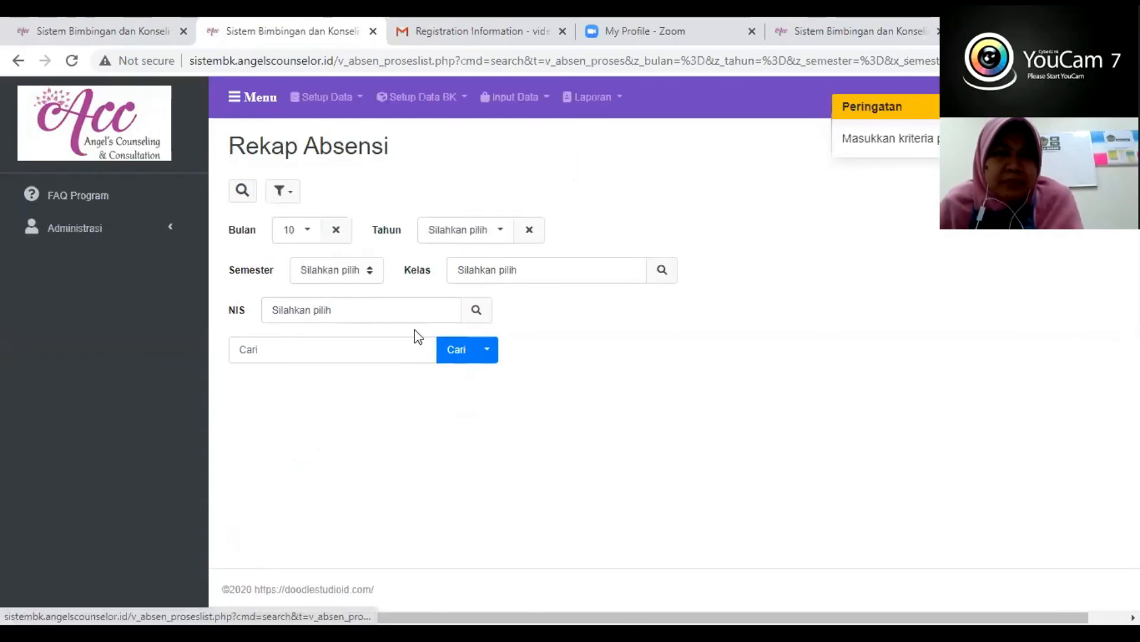
click(446, 356)
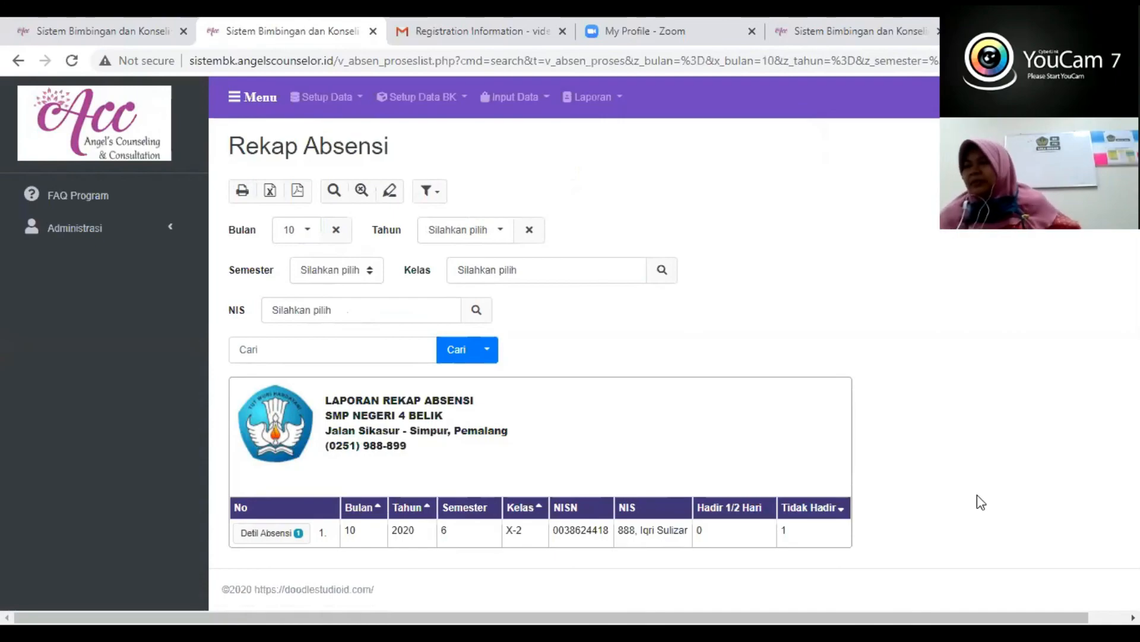
- Open Laporan Konseli Individu and set its Tanggal range from 01/08/2020 to 31/10/2020
click(590, 98)
click(581, 153)
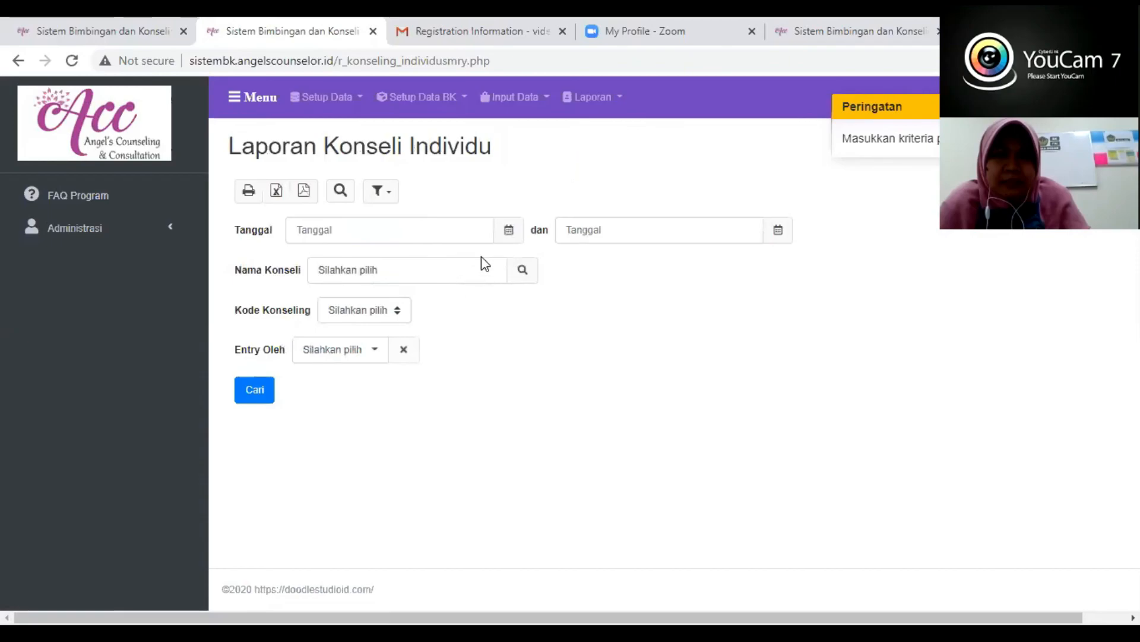
click(509, 233)
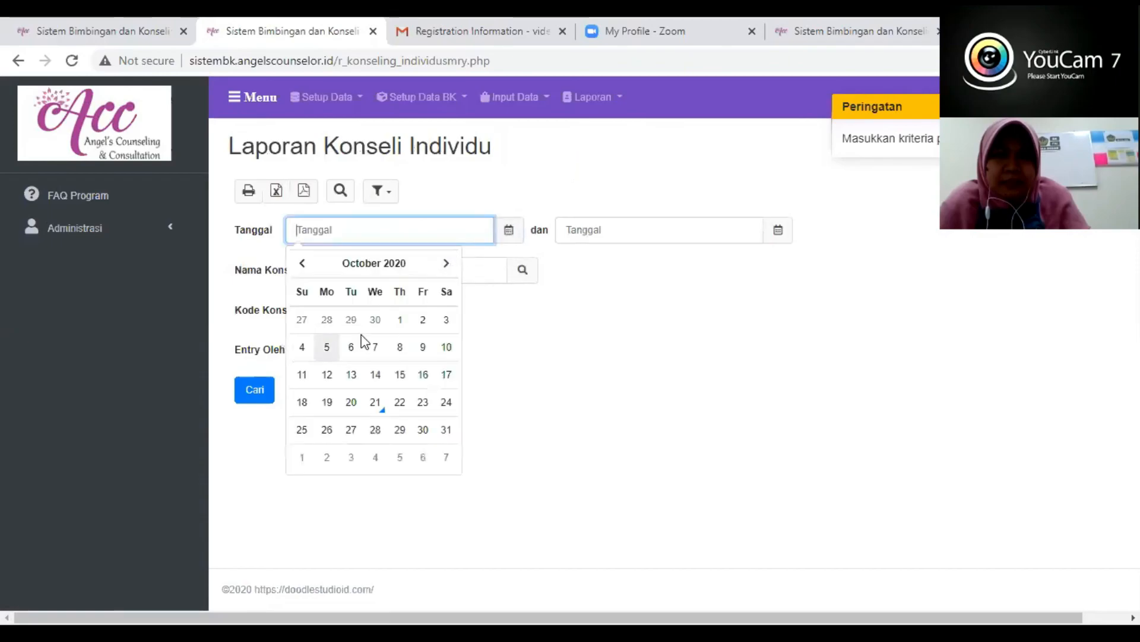
click(303, 265)
click(303, 265)
click(447, 323)
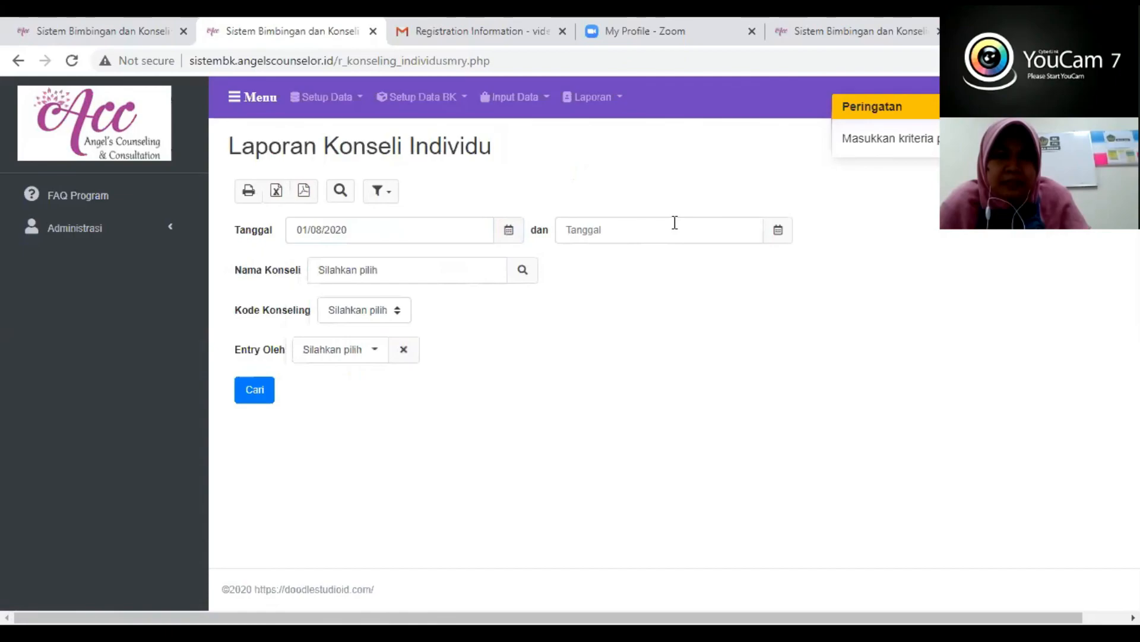
click(674, 222)
click(721, 433)
- Set Entry Oleh to the sample account's e-mail, generate the Laporan Konseli Individu and review its counseling records
click(349, 355)
click(346, 385)
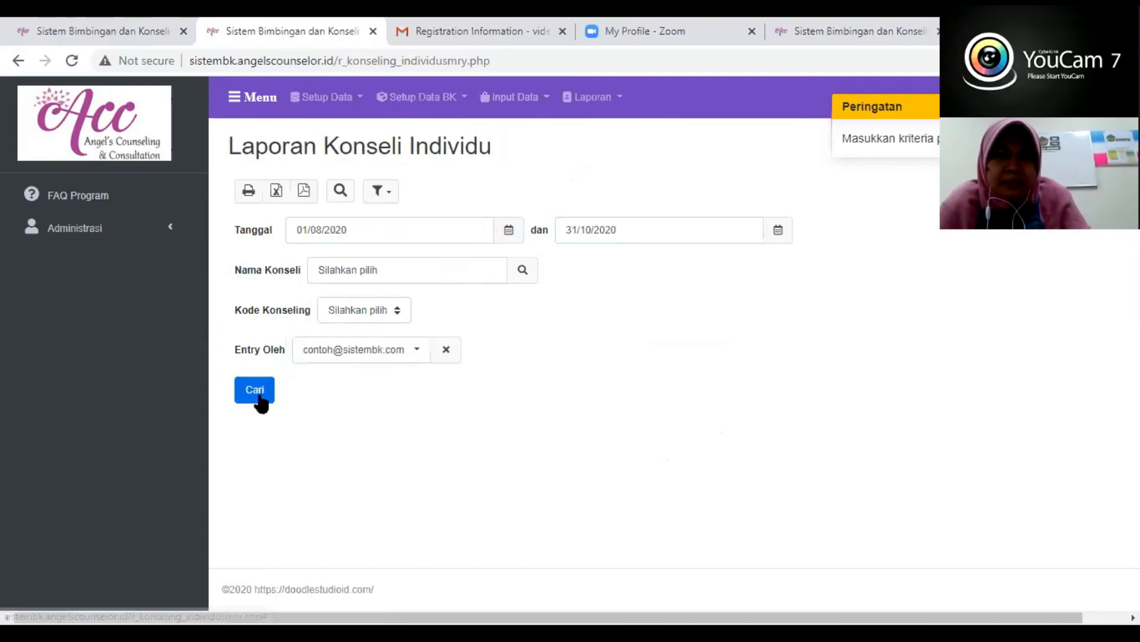
click(259, 395)
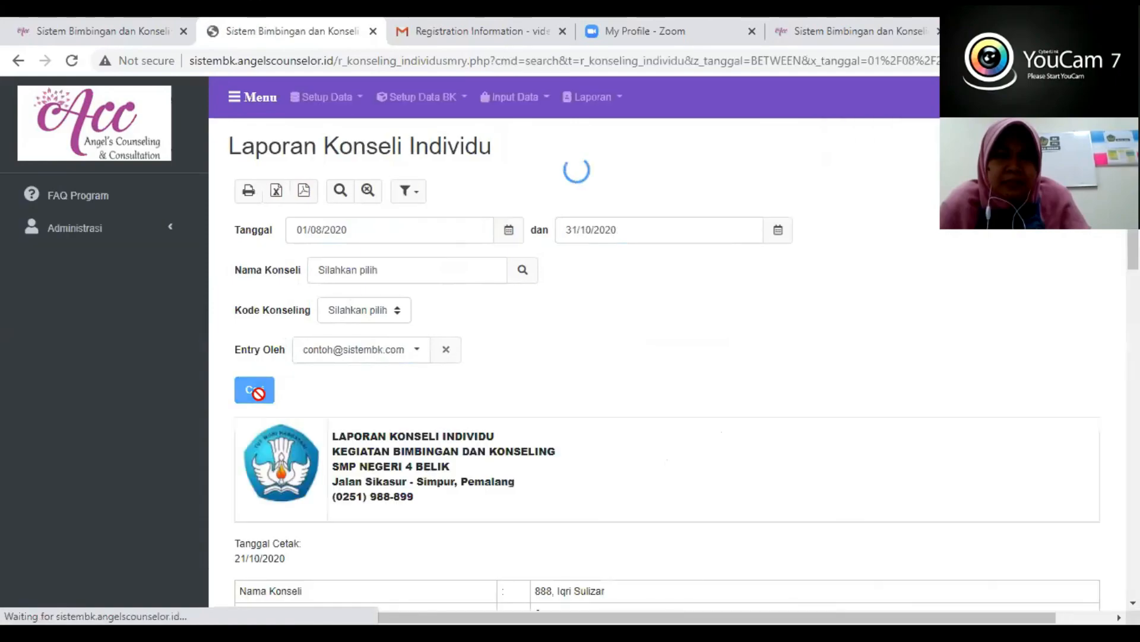
scroll(463, 433, down, 5)
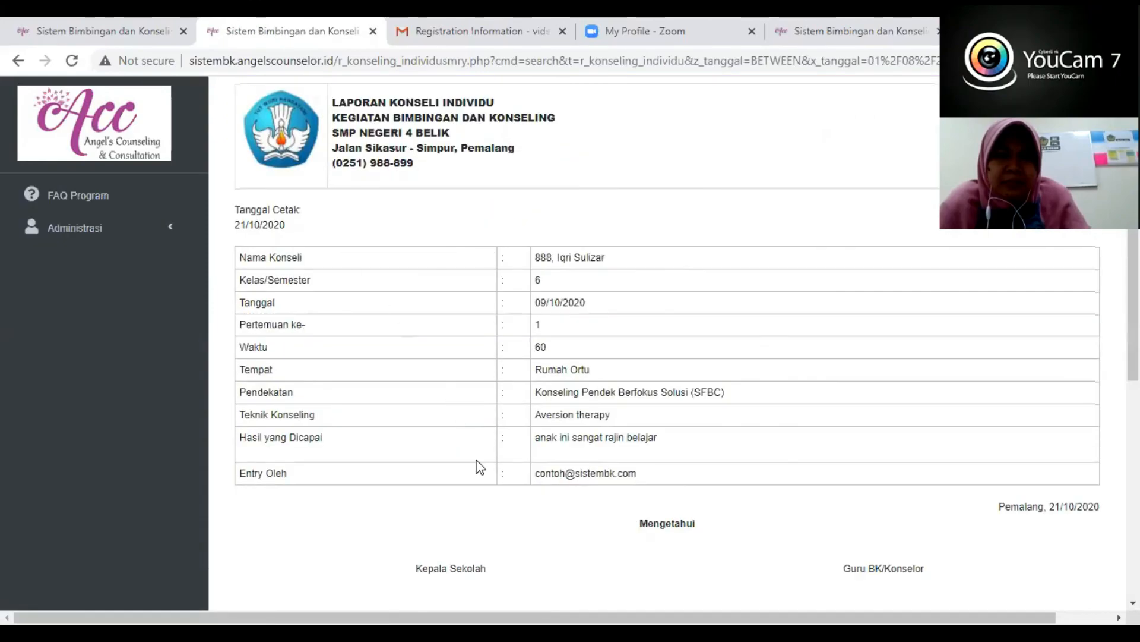
scroll(466, 392, down, 10)
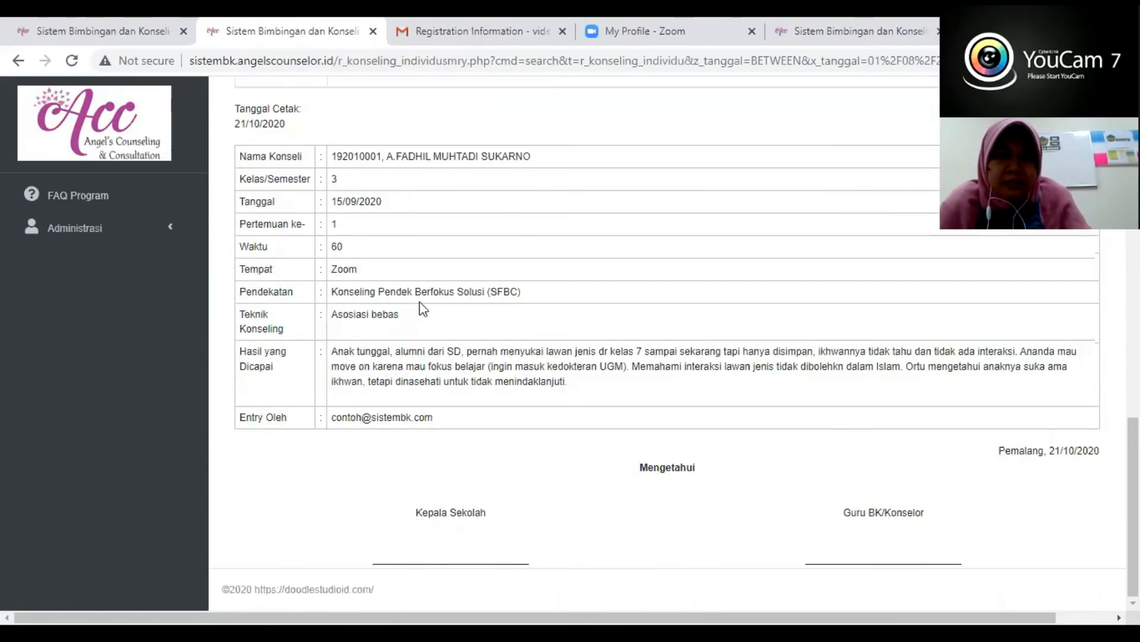
scroll(409, 439, up, 10)
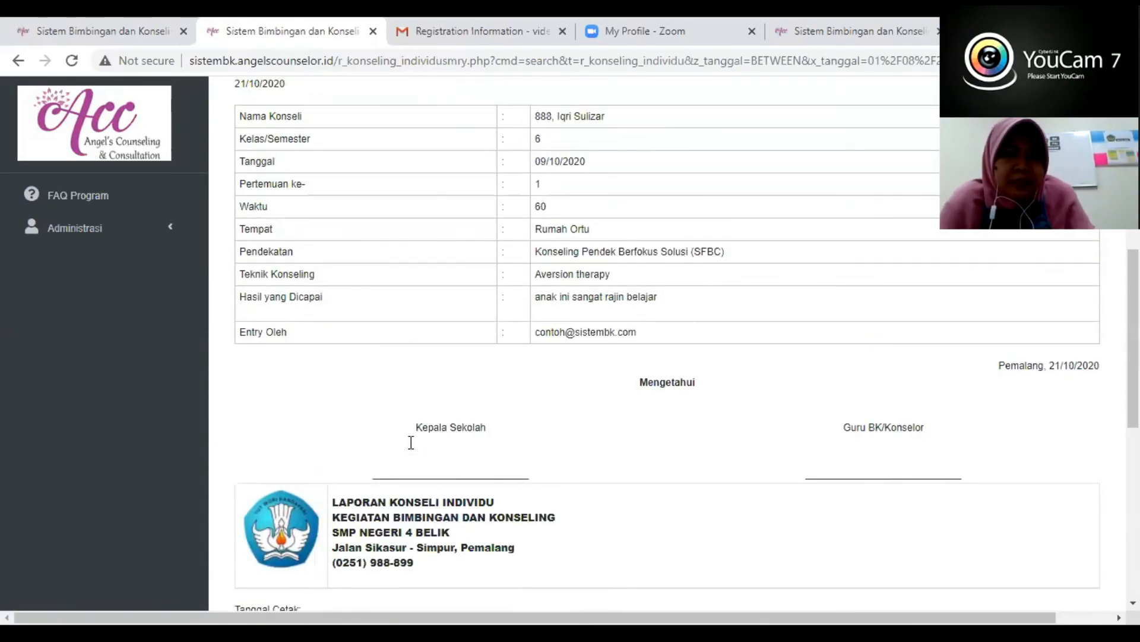
scroll(411, 442, up, 2)
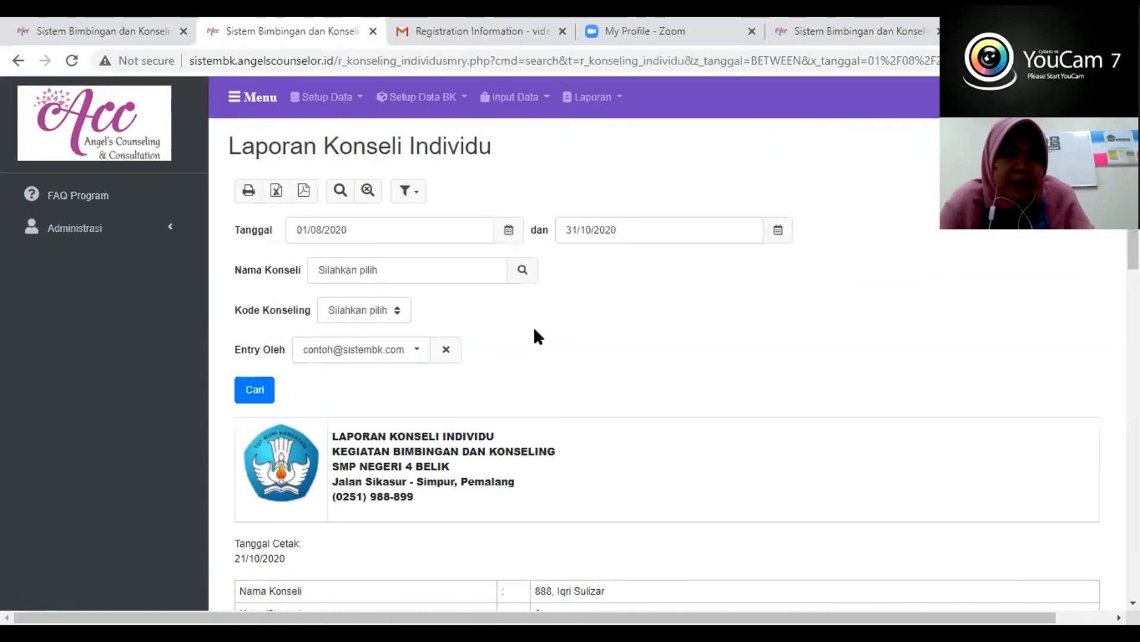
- Look up the counseled student by first name and select the matching student as the Nama Konseli filter
scroll(590, 462, down, 3)
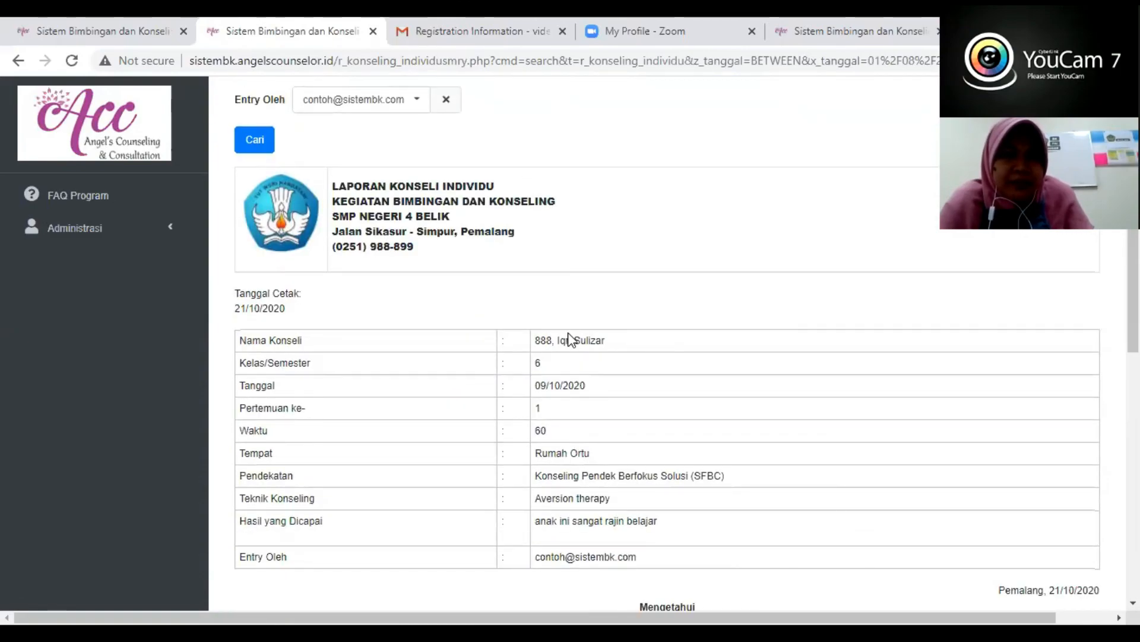
scroll(572, 398, up, 3)
scroll(516, 291, up, 1)
click(523, 270)
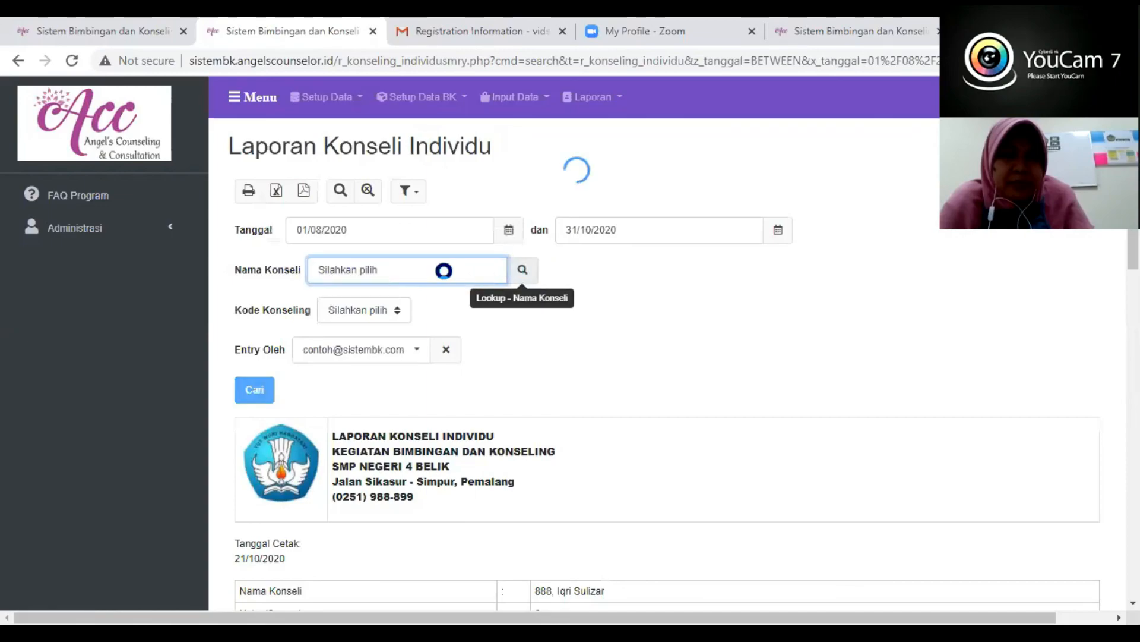
click(309, 173)
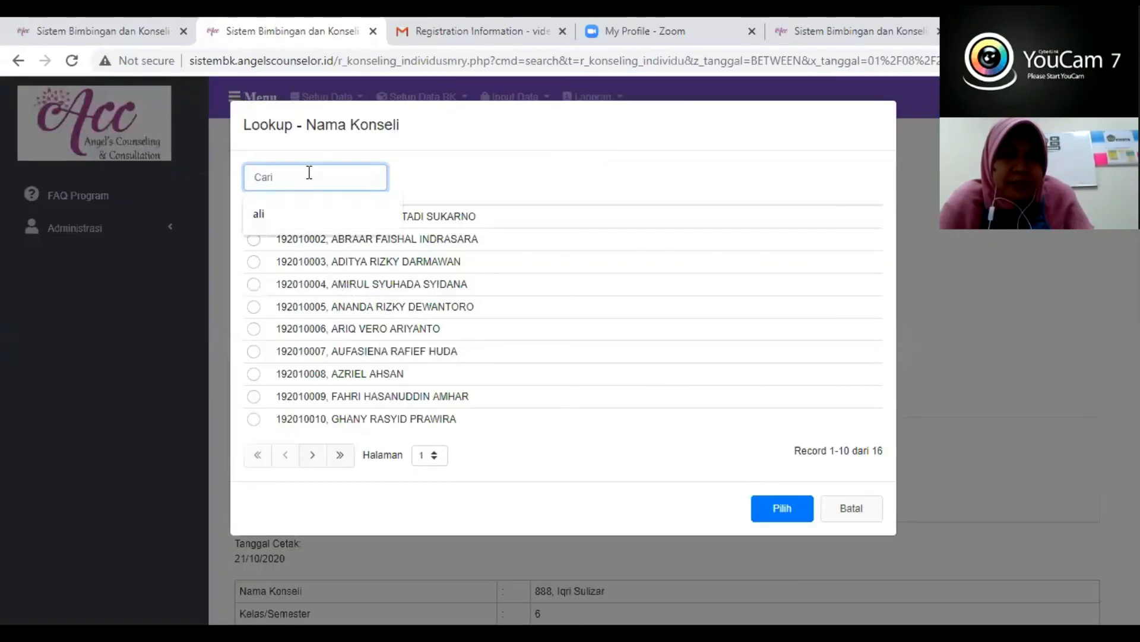
text(iqri)
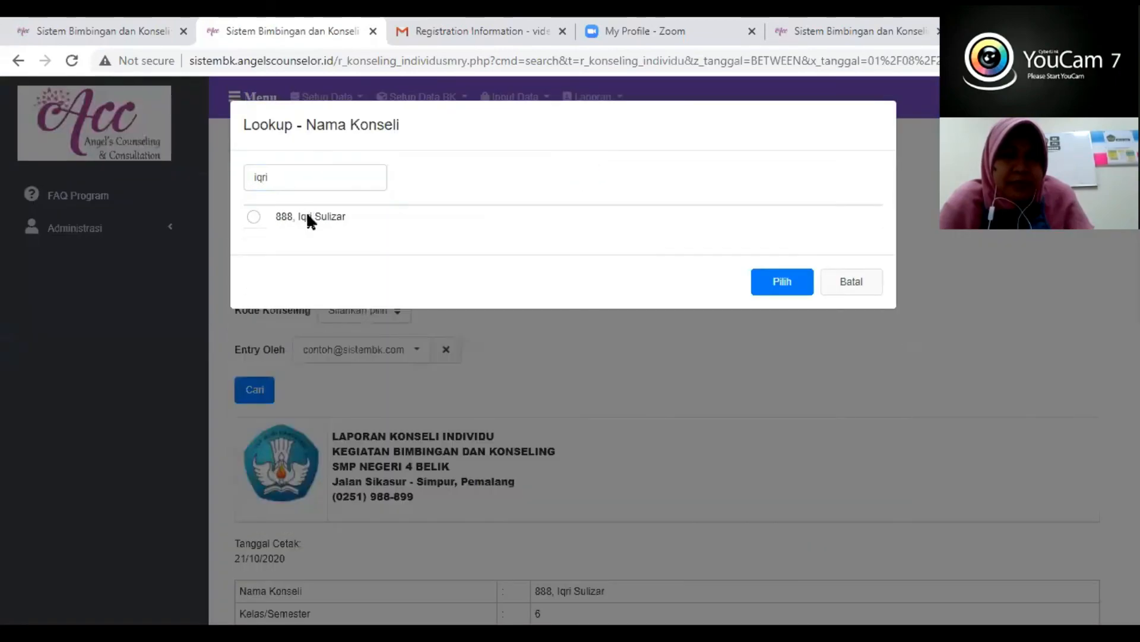
click(307, 216)
click(772, 279)
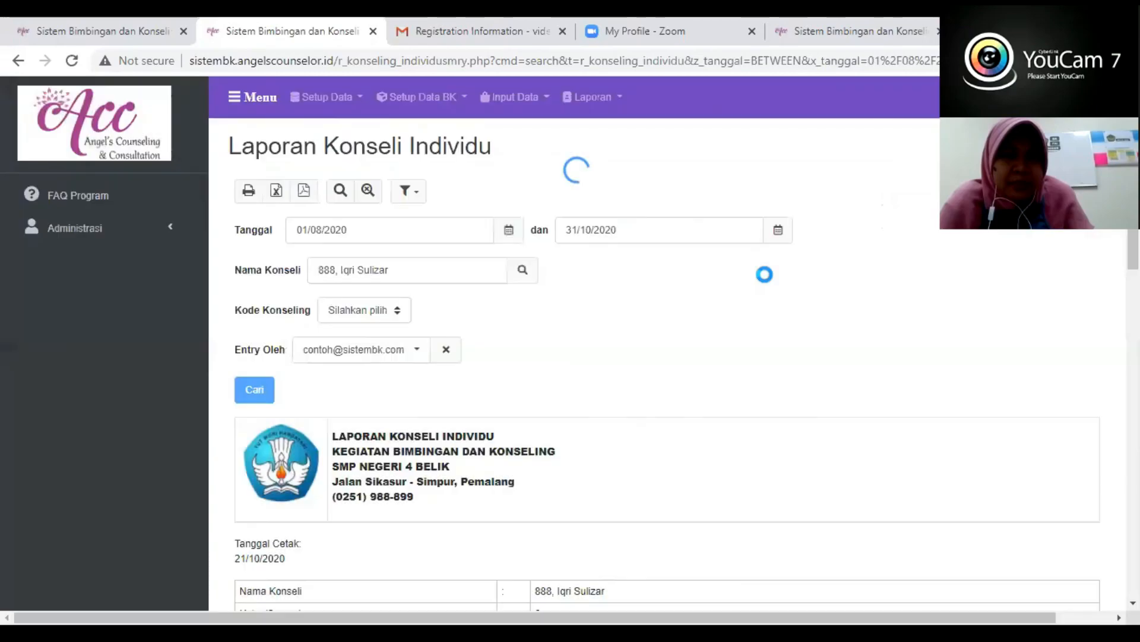
- Generate the Laporan Konseli Individu for the selected student and review it from the school header to the signature section
click(255, 390)
scroll(453, 410, down, 5)
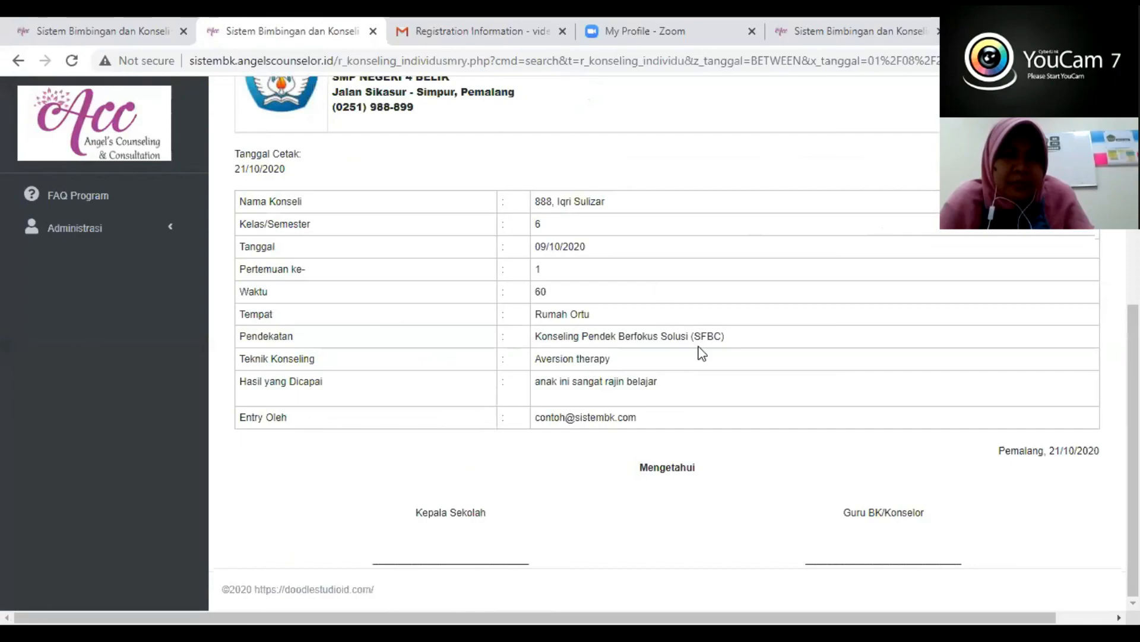
scroll(702, 353, up, 3)
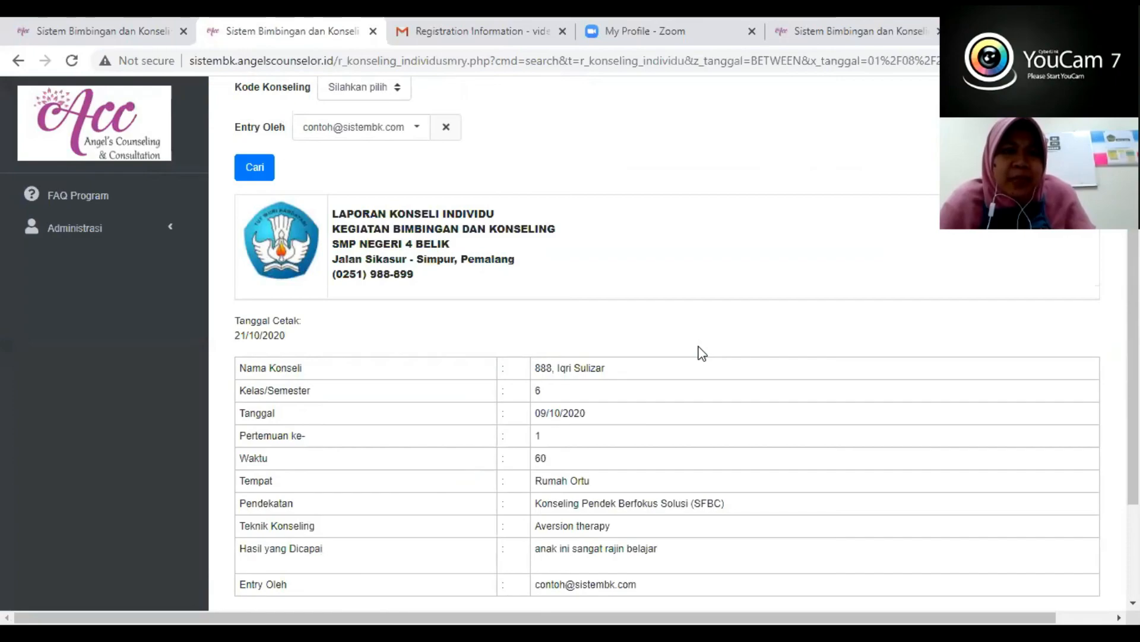
scroll(675, 438, down, 3)
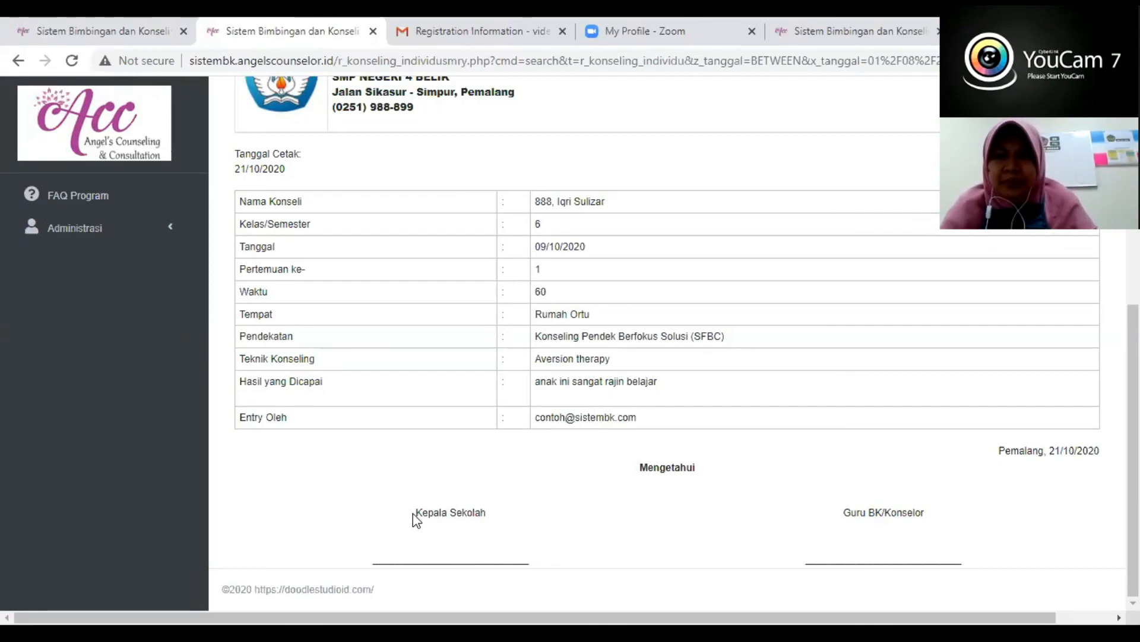
scroll(349, 455, up, 6)
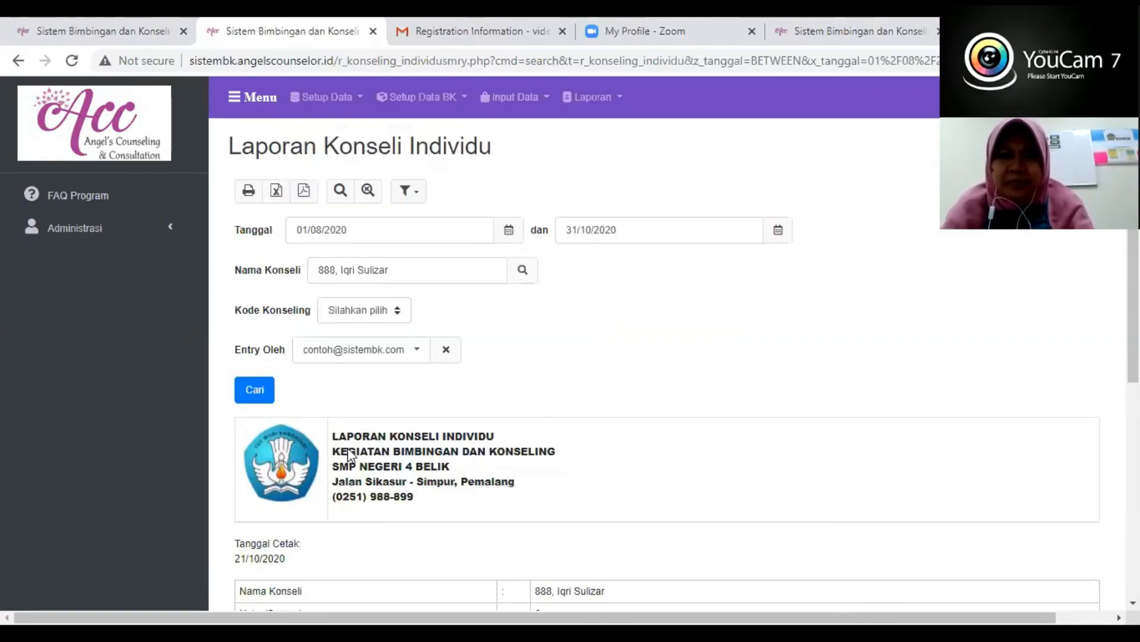
- View the school's details in the Sekolah setup data, and open Manajemen Pengguna under Administrasi
click(331, 98)
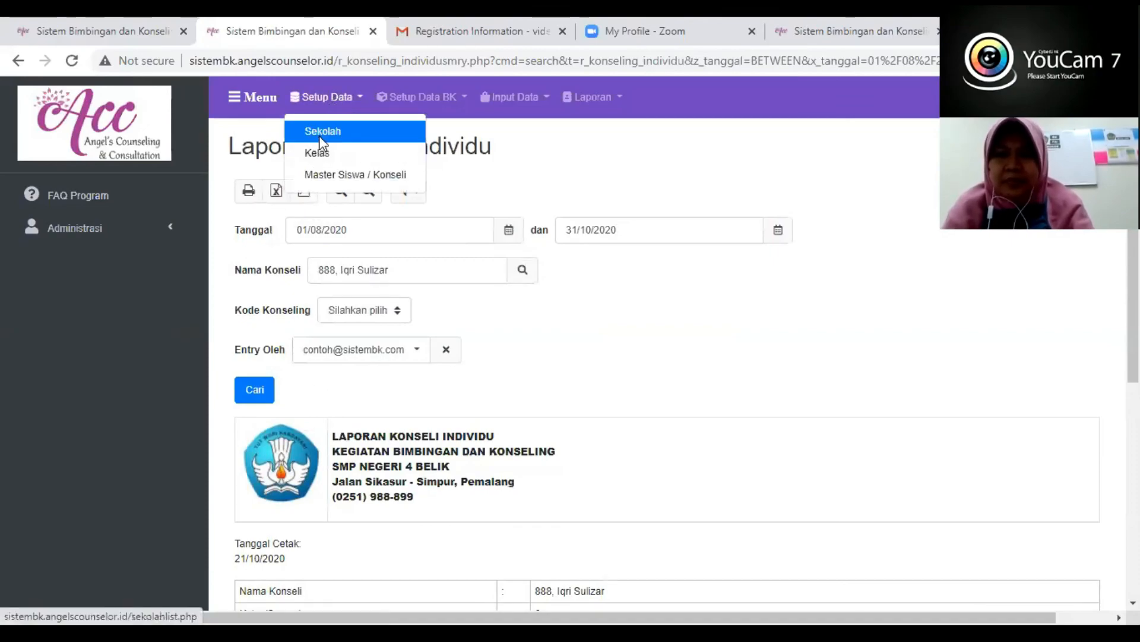
click(320, 132)
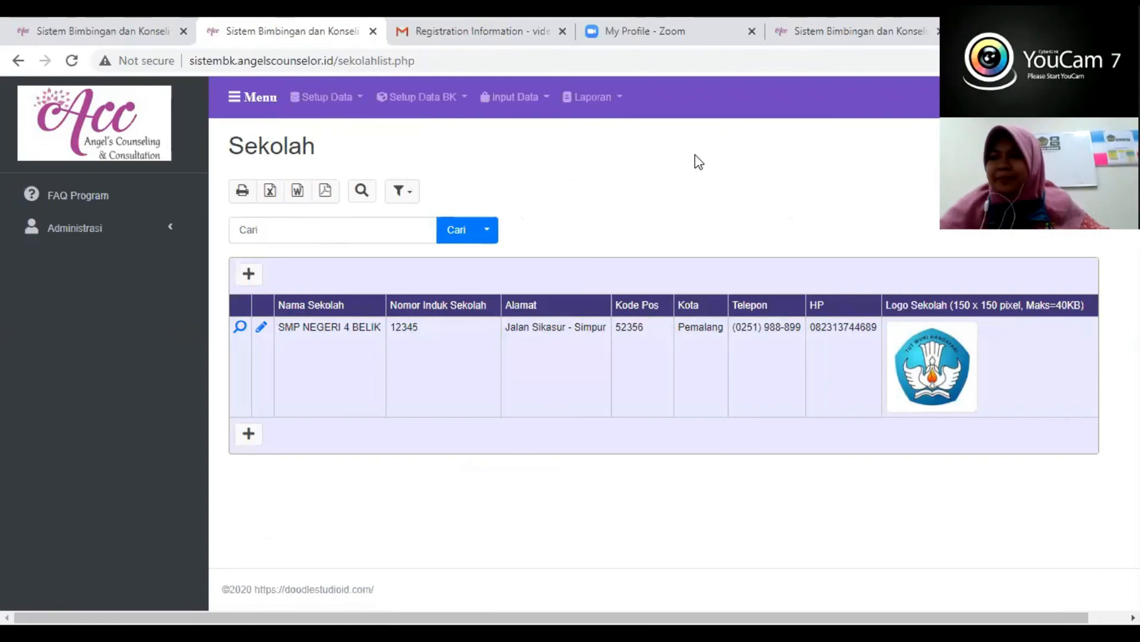
click(106, 232)
click(89, 260)
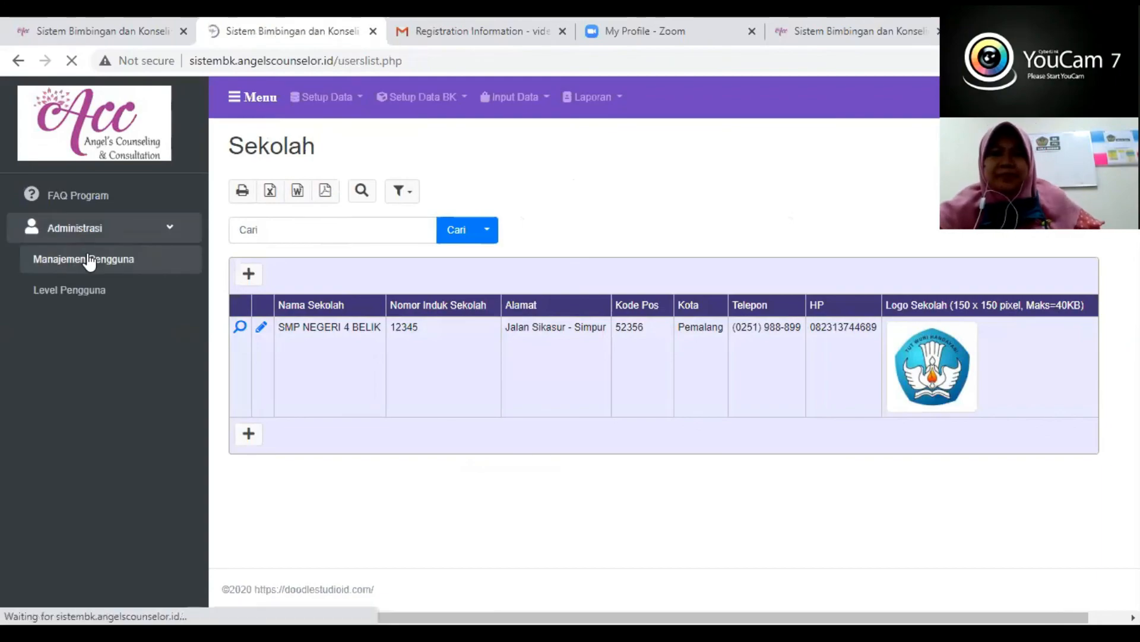